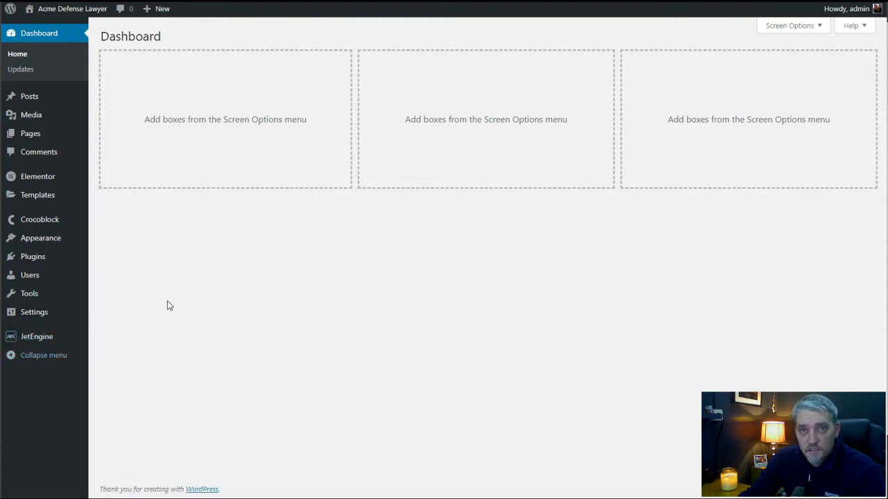
Check the media library and open the Acme Defense Lawyer page for editing with Elementor.
left_click(36, 117)
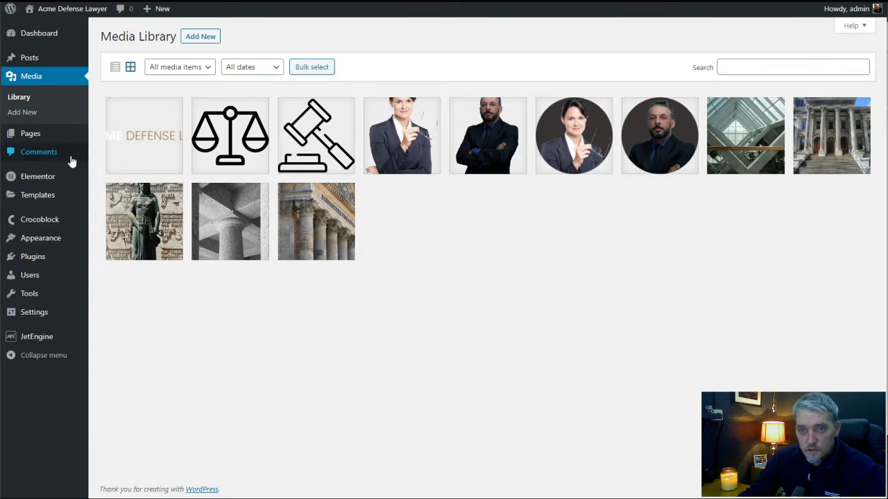
left_click(34, 138)
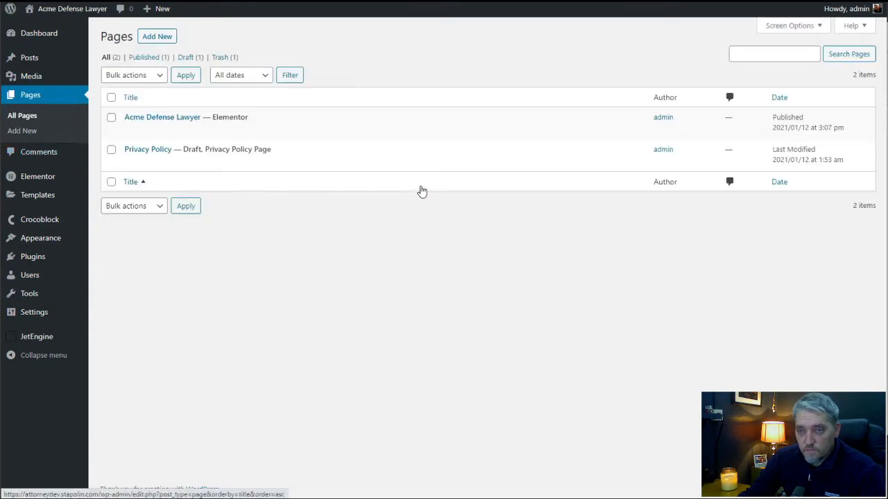
left_click(155, 119)
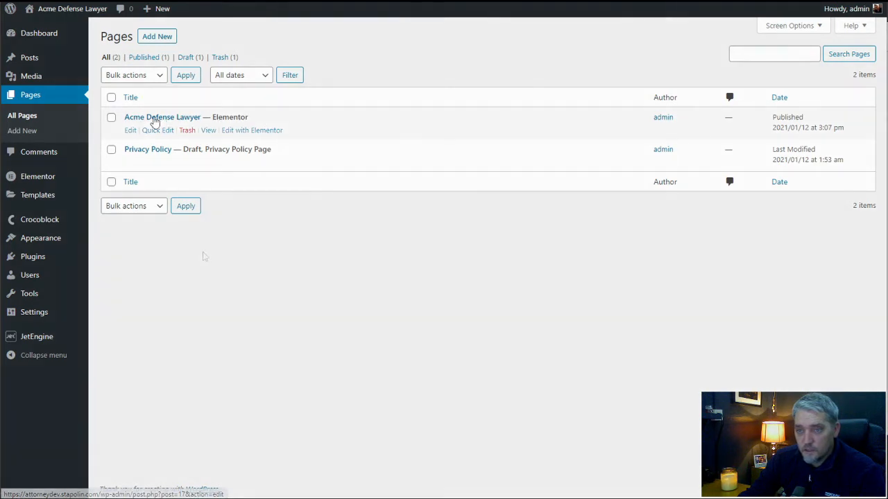
left_click(253, 132)
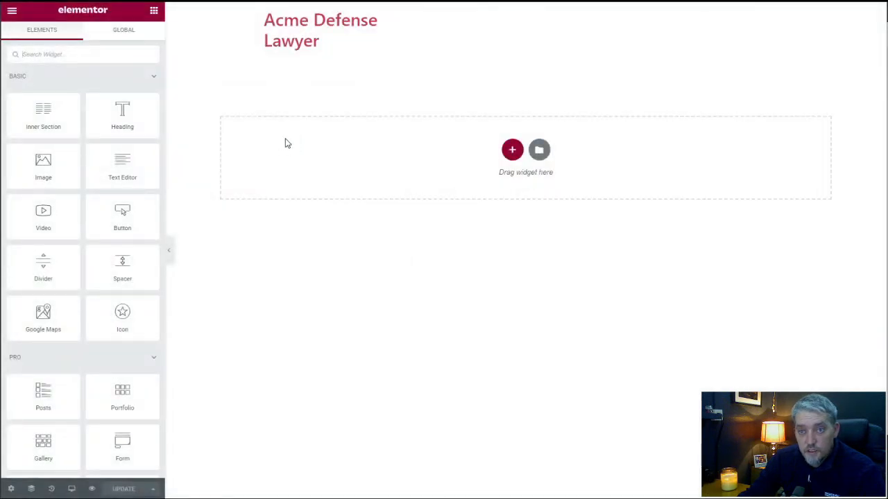
Review the global colors in the site settings.
left_click(11, 11)
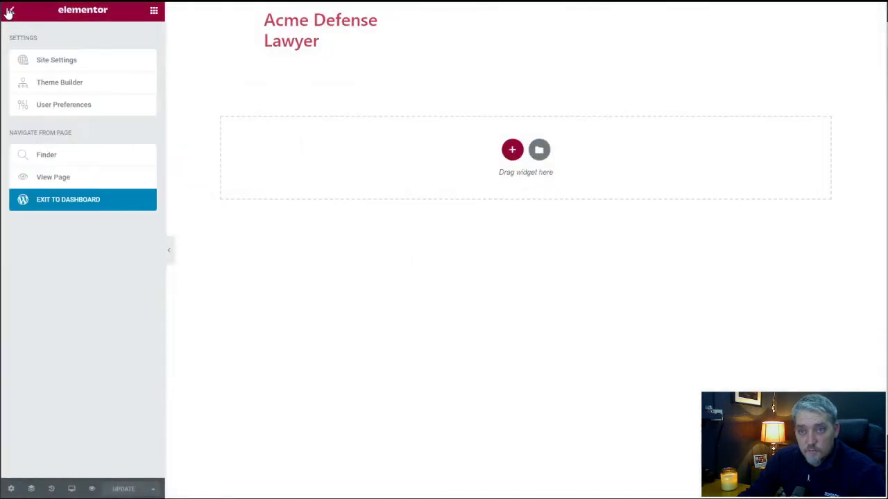
left_click(60, 62)
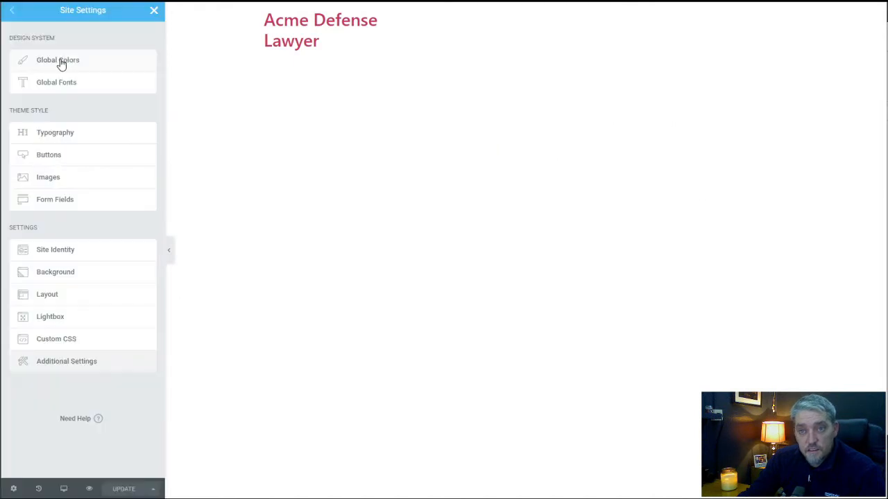
left_click(61, 61)
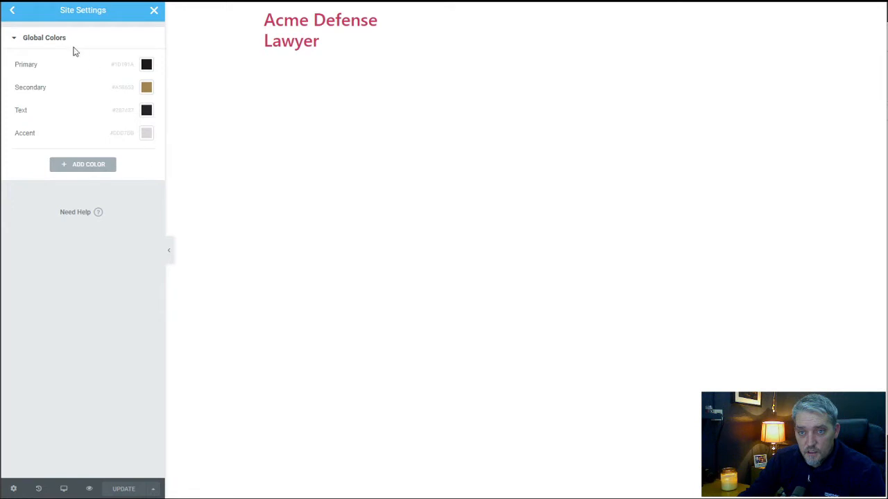
left_click(15, 12)
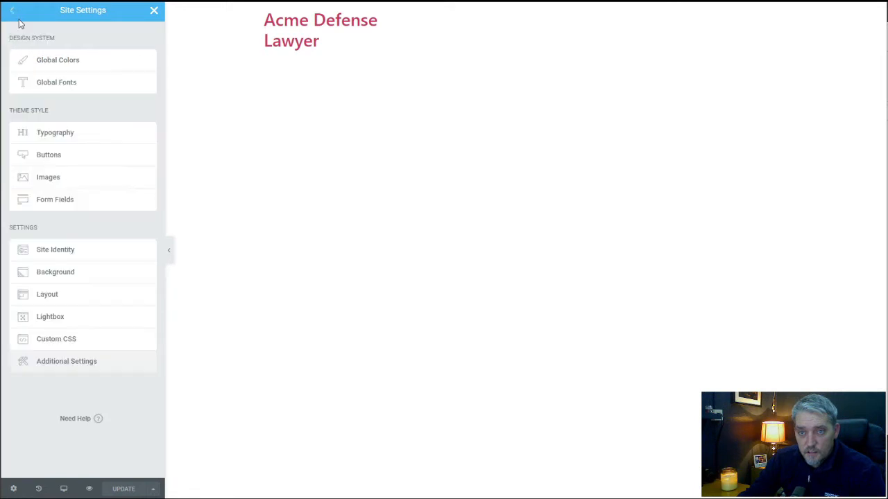
Review the typography of the primary and secondary global fonts.
left_click(61, 85)
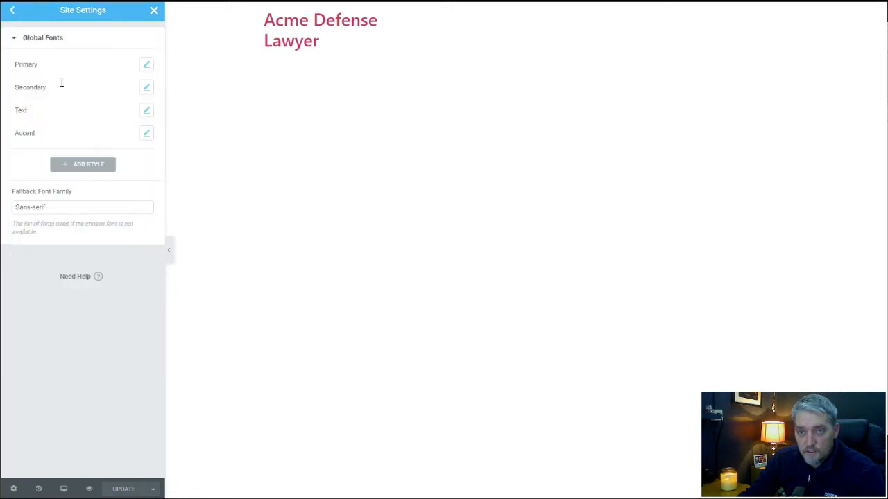
left_click(146, 67)
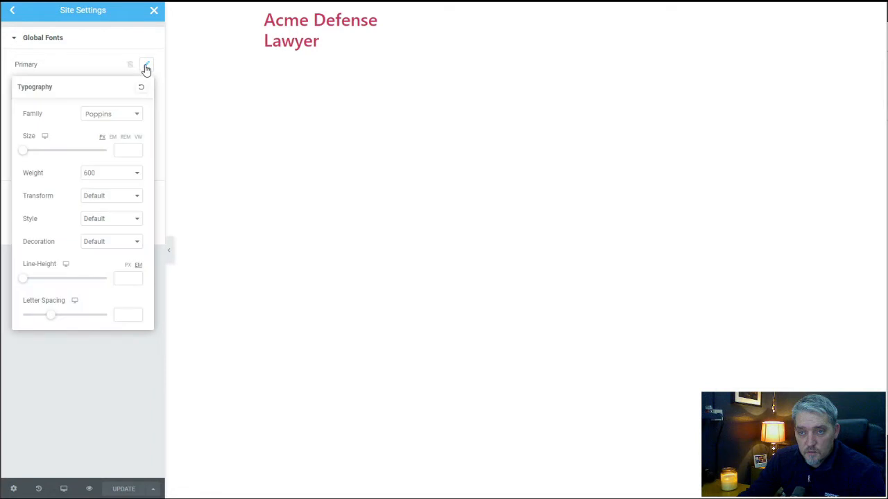
left_click(104, 68)
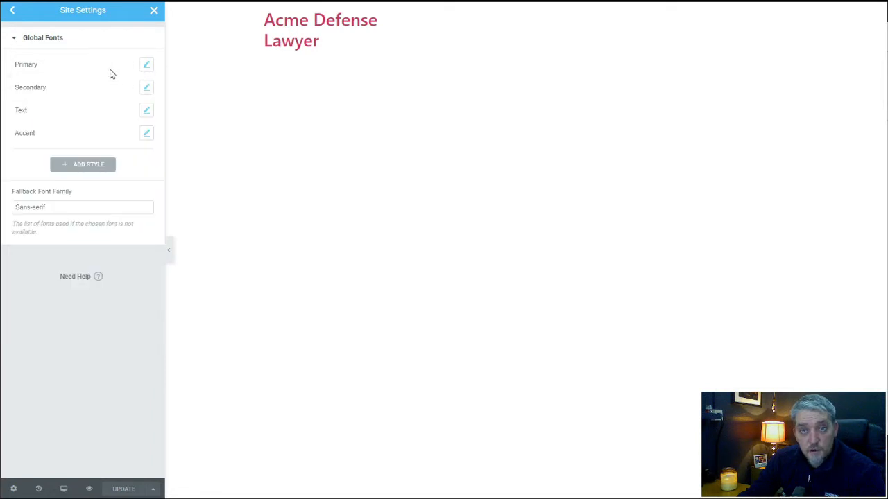
left_click(147, 89)
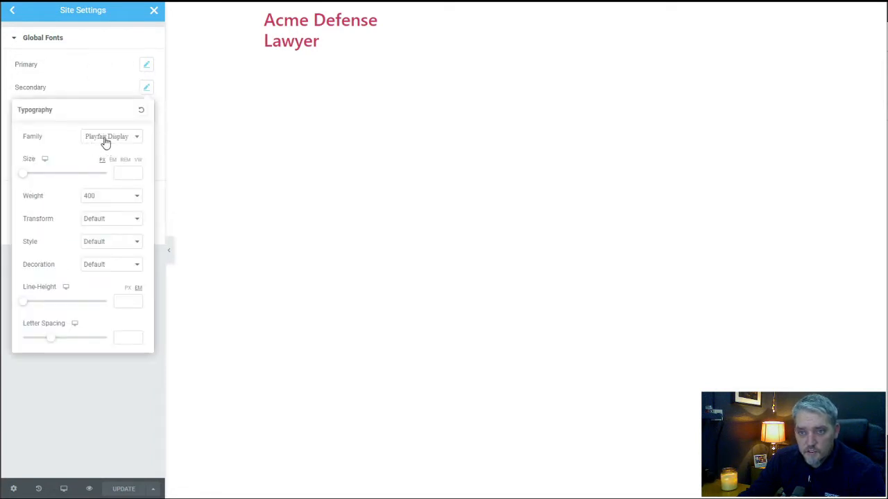
left_click(91, 84)
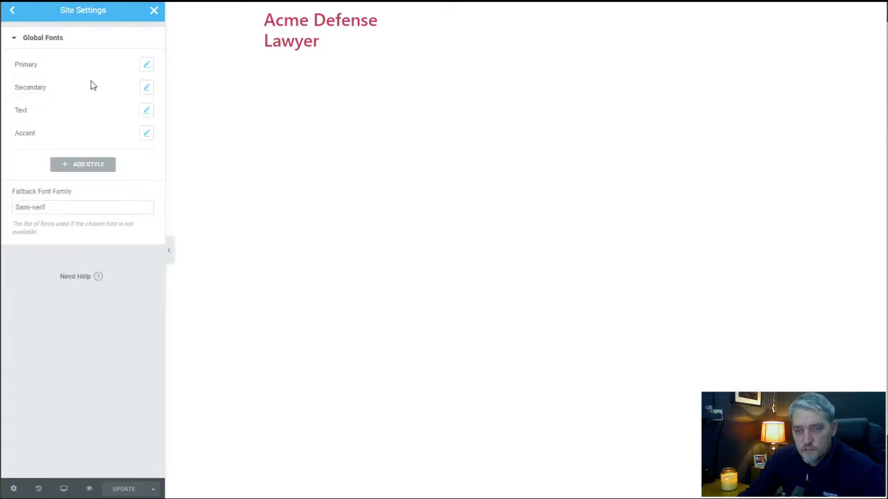
left_click(14, 11)
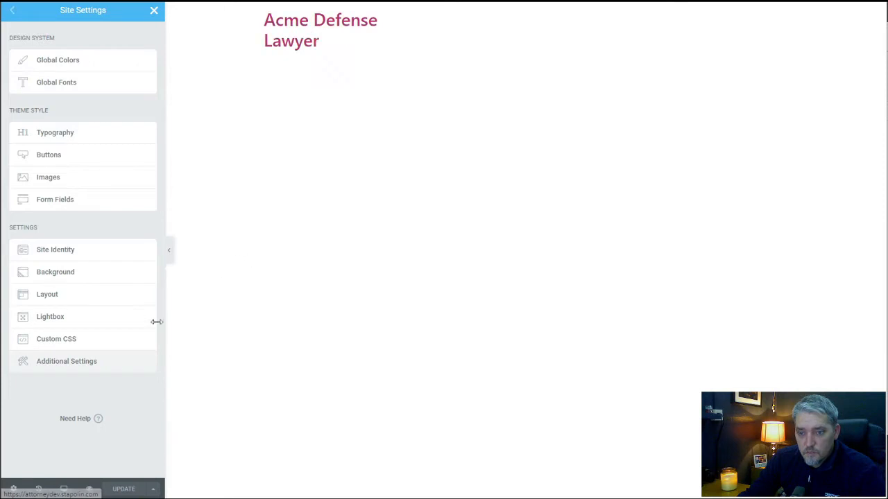
Leave the site settings, set the page layout to Elementor Canvas and save the page update.
left_click(154, 10)
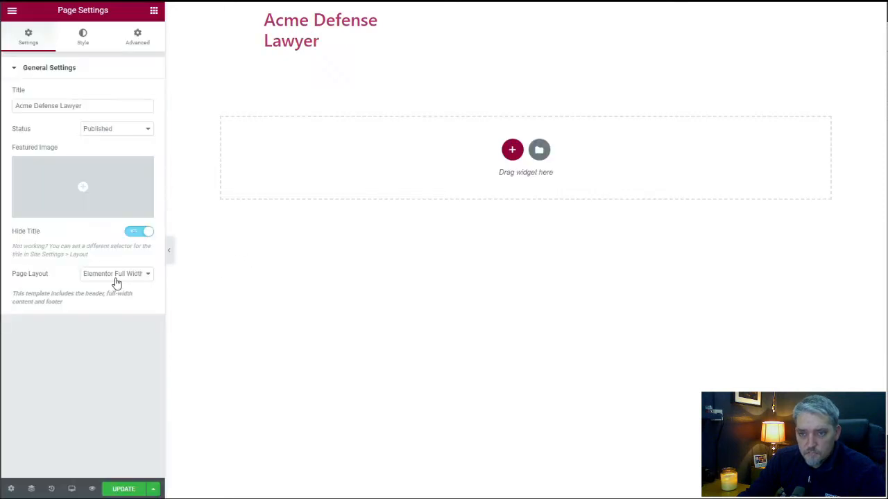
left_click(115, 276)
left_click(122, 302)
left_click(116, 273)
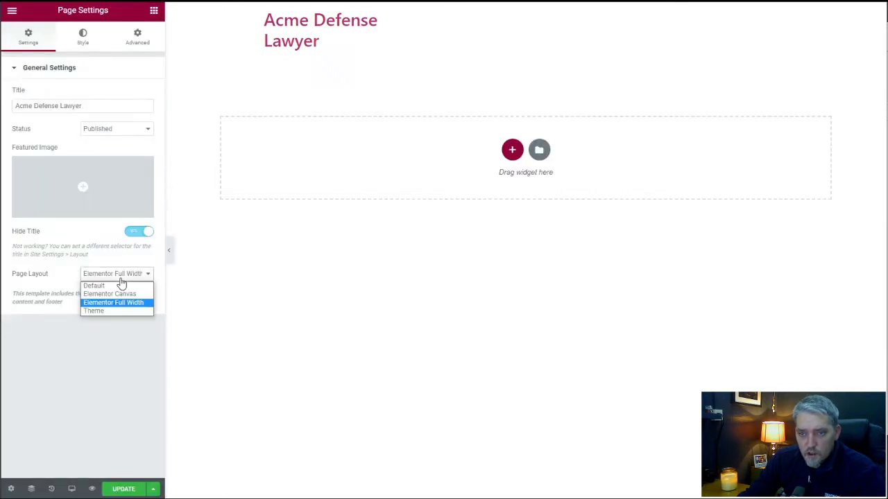
left_click(117, 294)
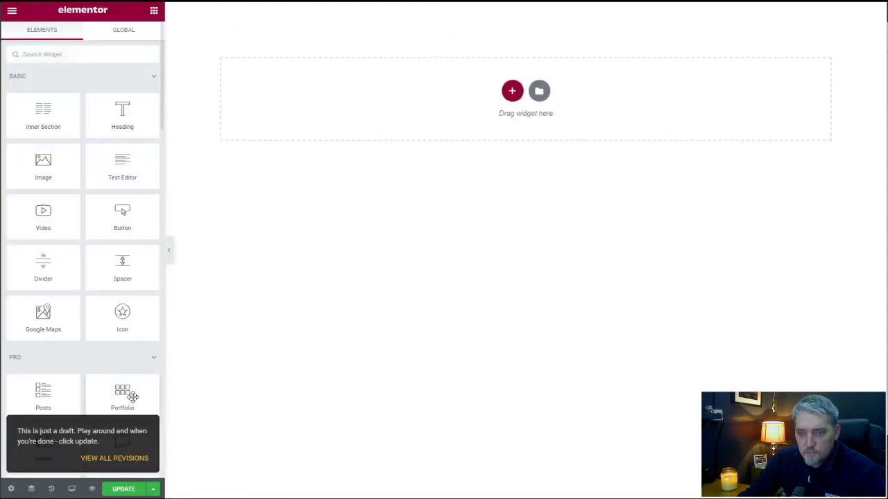
left_click(132, 489)
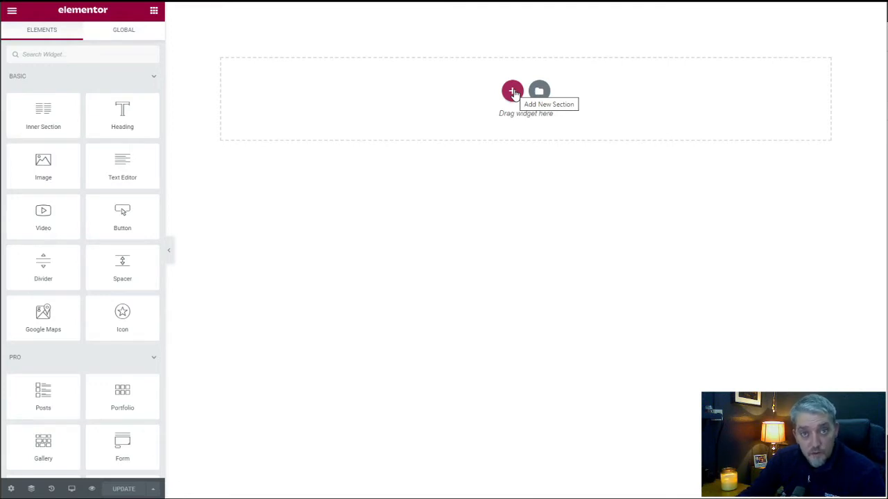
Add a single-column section to the empty page and set its columns gap to No Gap.
left_click(513, 92)
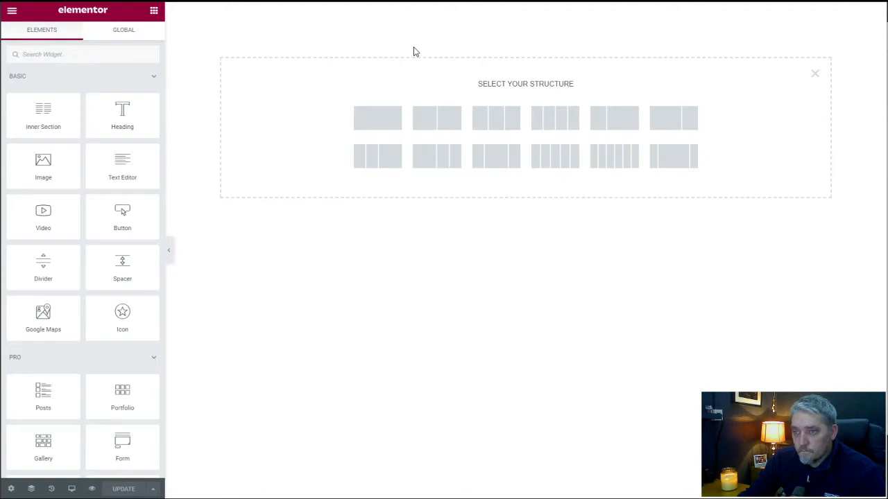
left_click(382, 121)
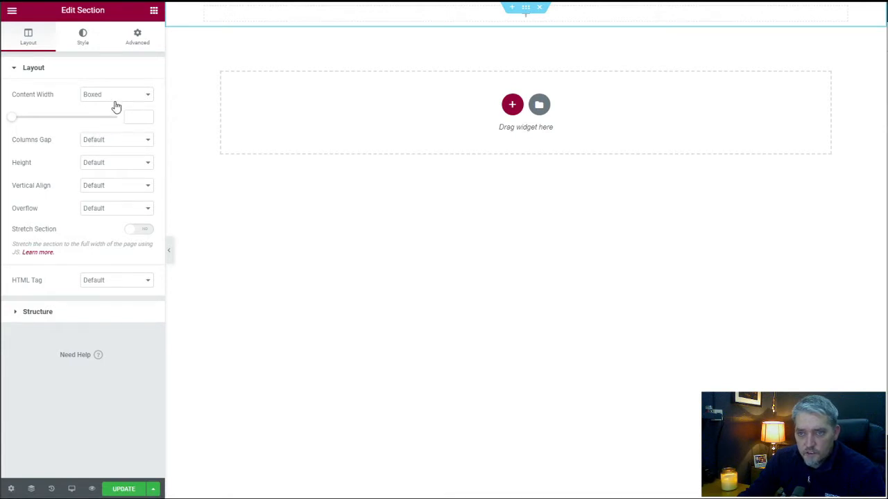
left_click(122, 145)
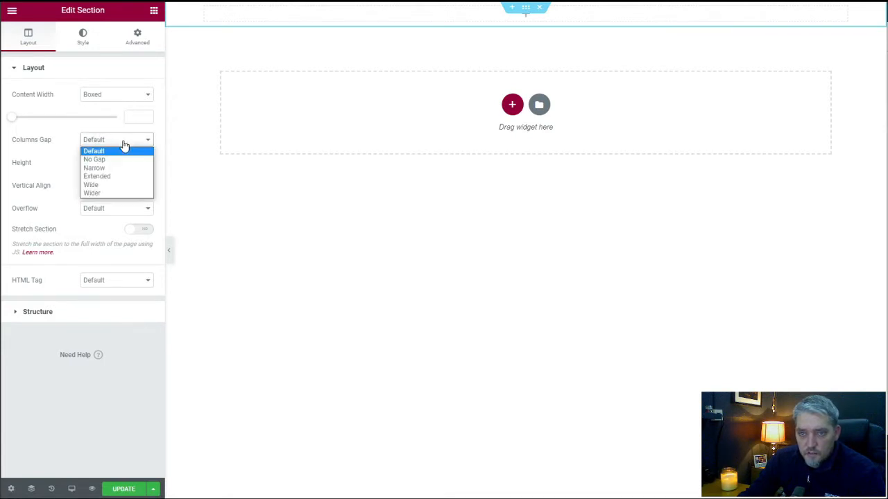
left_click(116, 136)
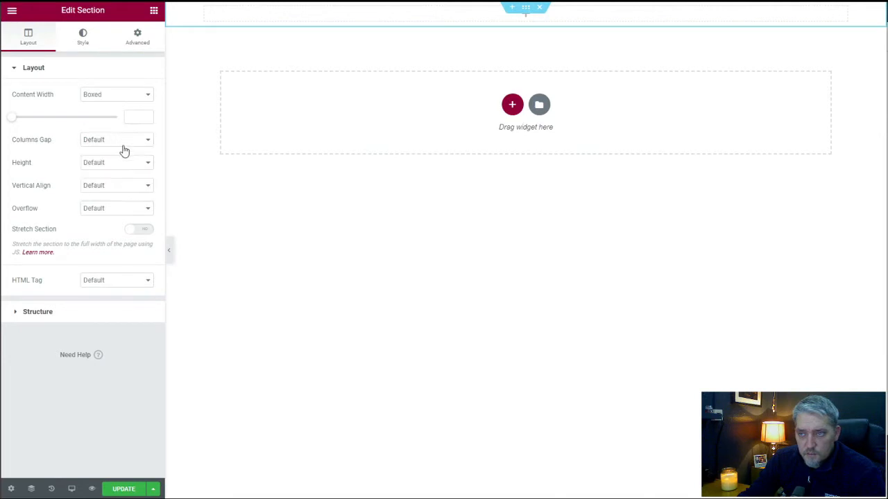
left_click(124, 144)
left_click(110, 160)
Set the section's height to Min Height with a minimum height of 450 px.
left_click(114, 165)
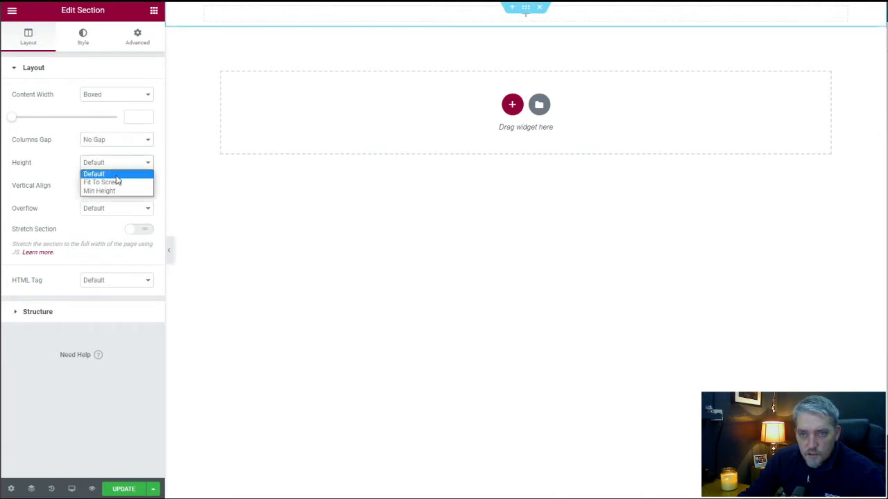
left_click(114, 189)
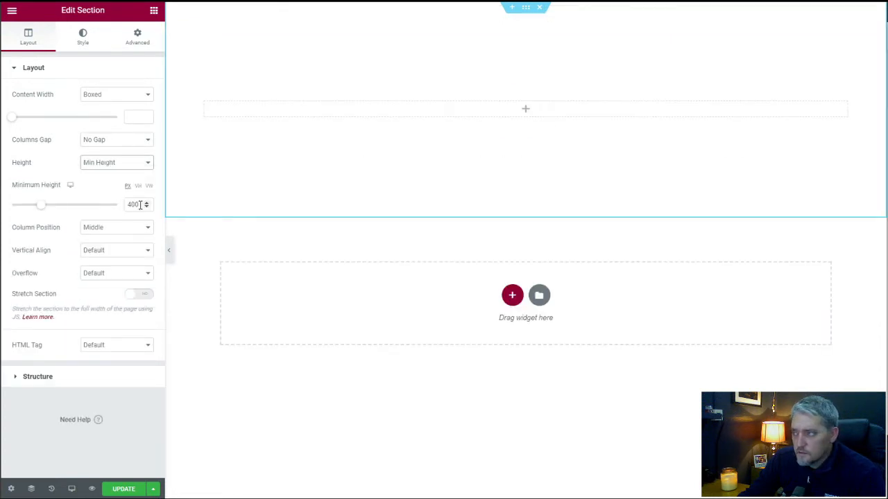
left_click_drag(140, 204, 127, 206)
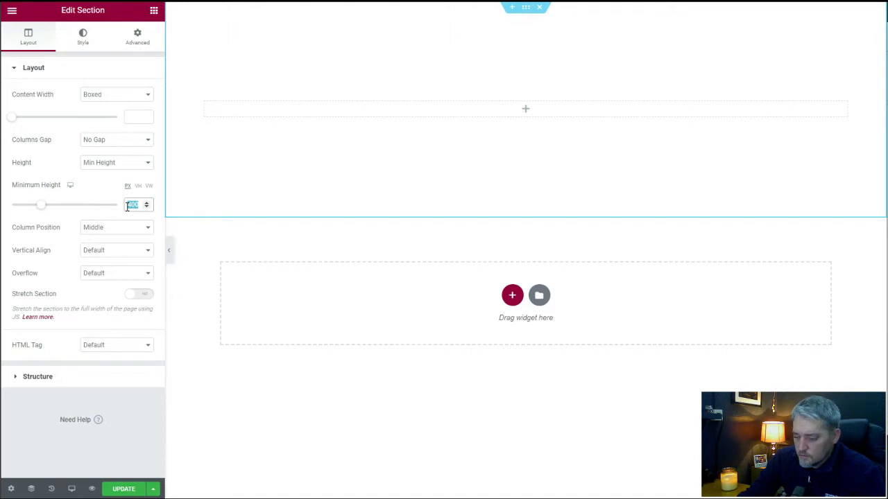
type("450")
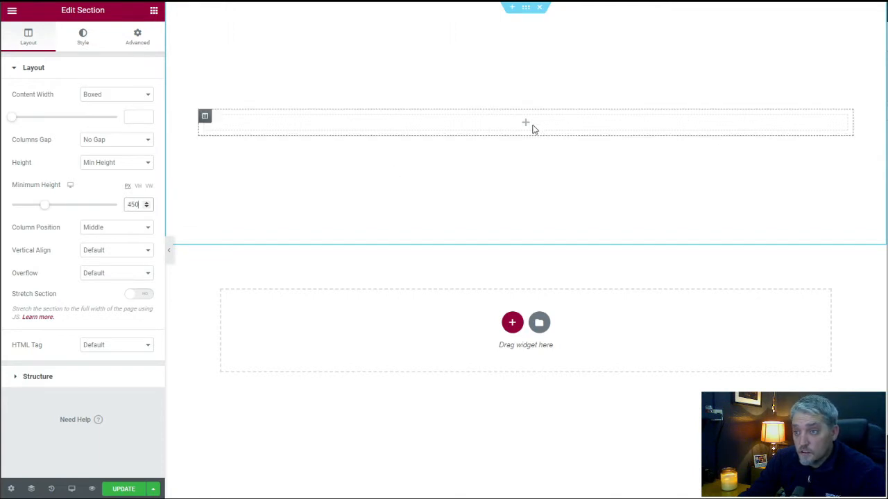
Add a second column to the section and narrow it to about 41% of the width.
right_click(205, 117)
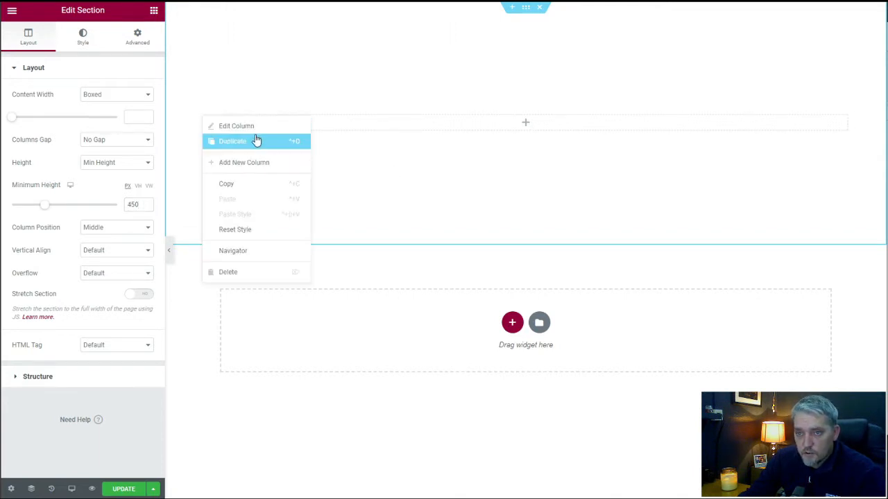
left_click(248, 162)
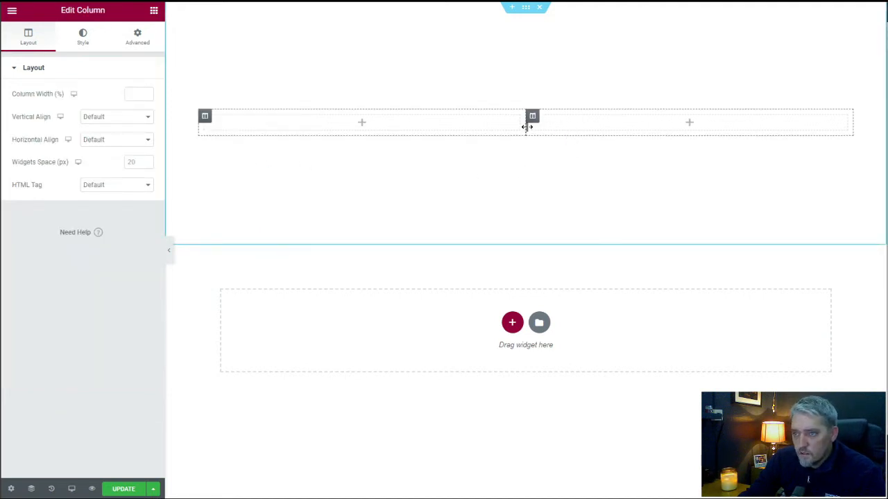
left_click_drag(525, 128, 587, 132)
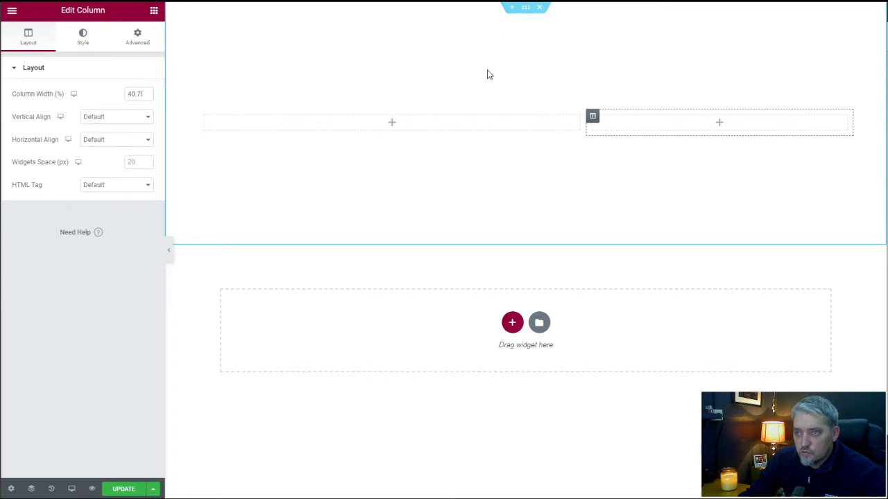
Insert a single-column section above the existing one and add a second column to it.
left_click(512, 9)
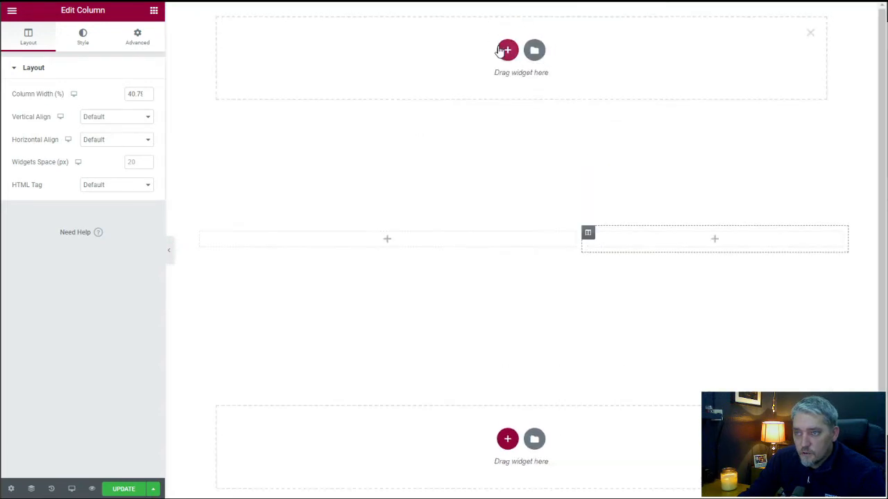
left_click(503, 51)
left_click(380, 85)
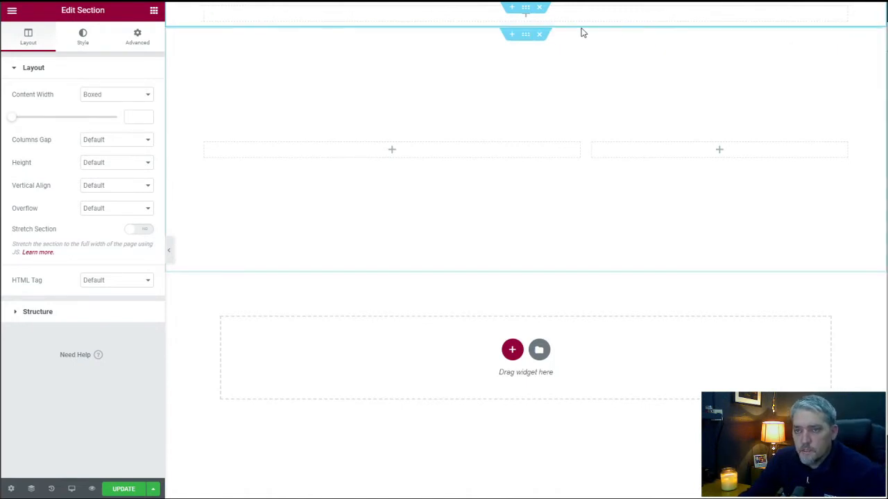
right_click(204, 11)
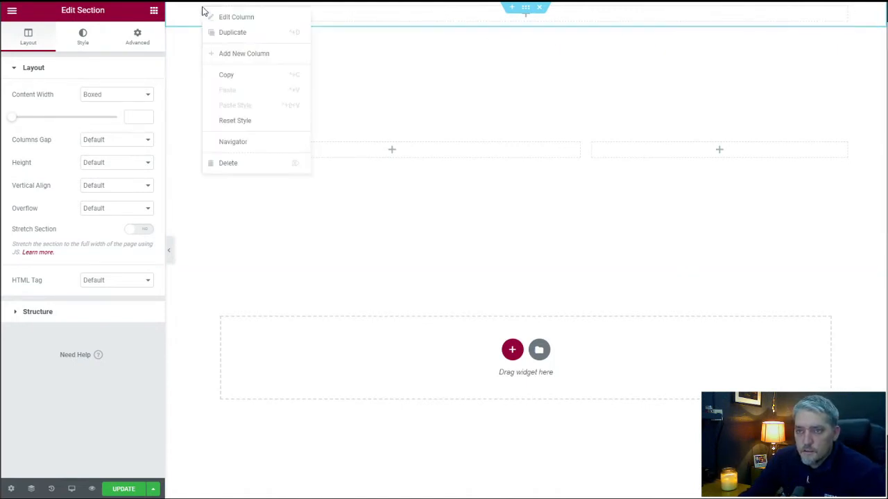
left_click(264, 55)
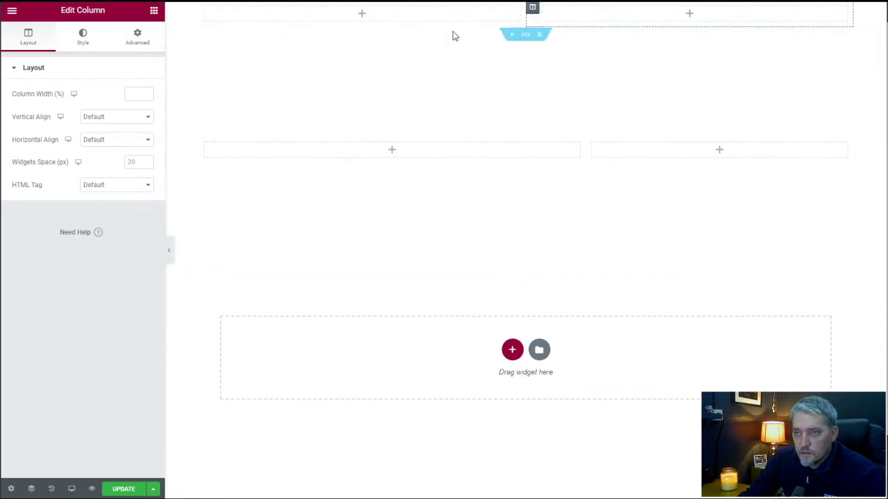
Give the upper header section a Classic background in the global Primary color.
left_click(30, 489)
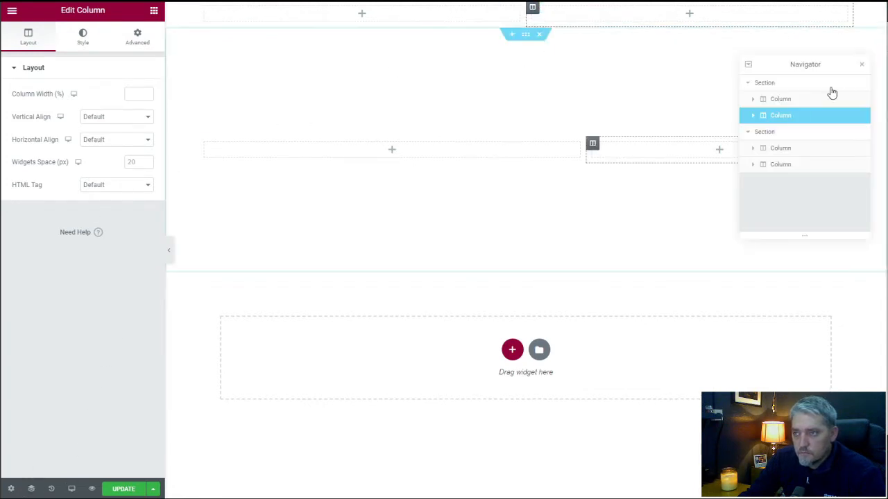
left_click(807, 84)
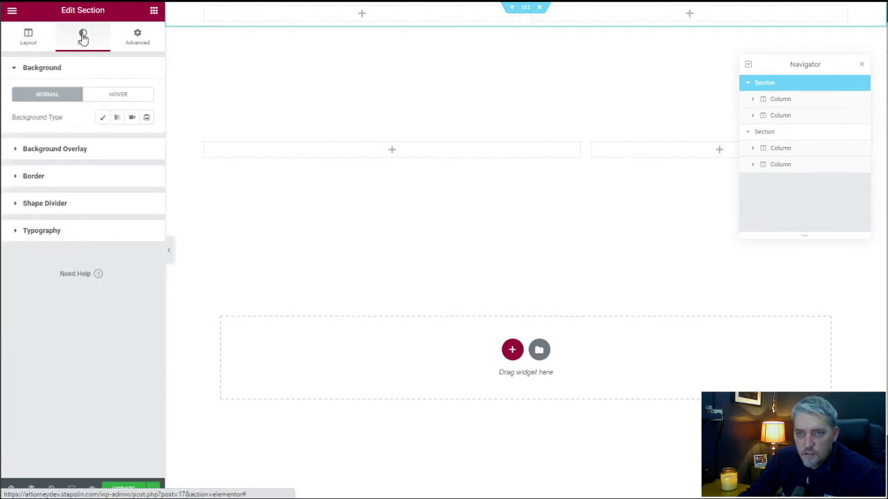
left_click(102, 117)
left_click(148, 142)
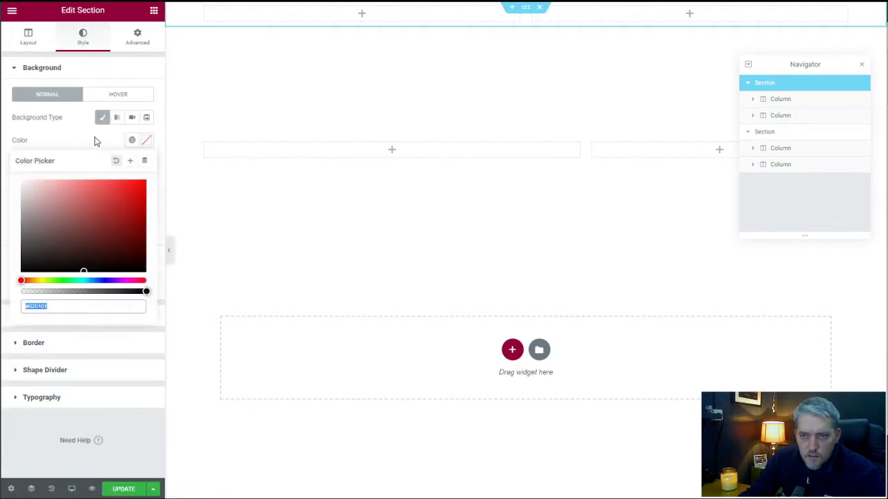
left_click(94, 140)
left_click(132, 141)
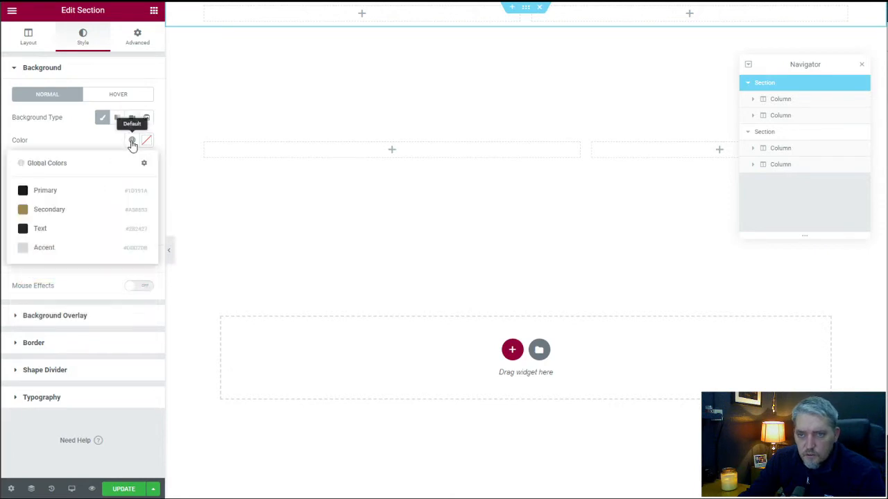
left_click(77, 198)
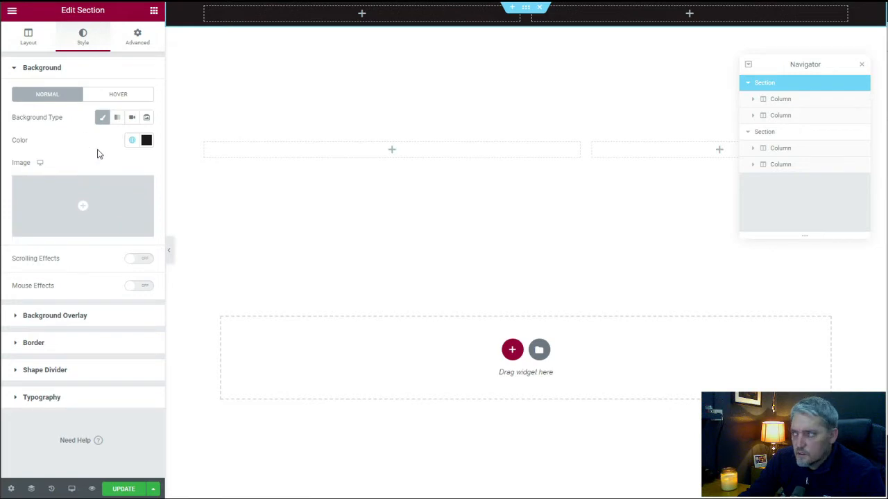
Place the Acme Defense Lawyer logo image in the header's first column and narrow that column to about a quarter of the width.
left_click(362, 14)
left_click_drag(50, 168, 357, 16)
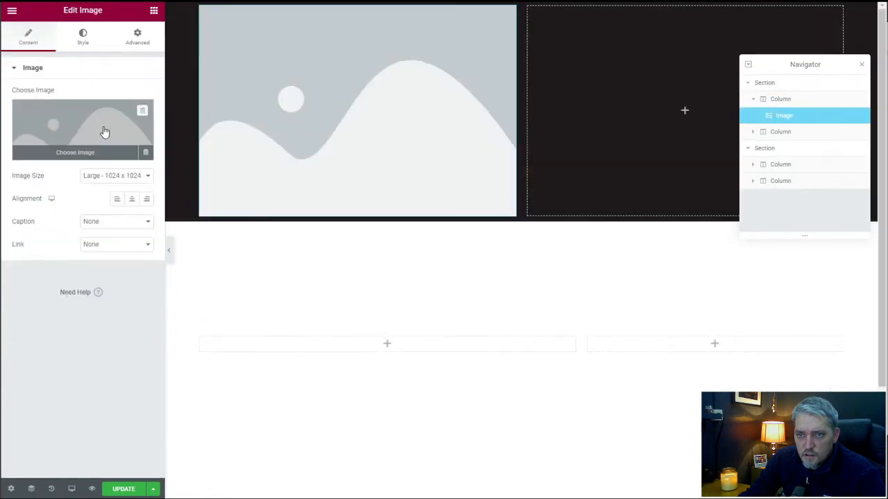
left_click(104, 132)
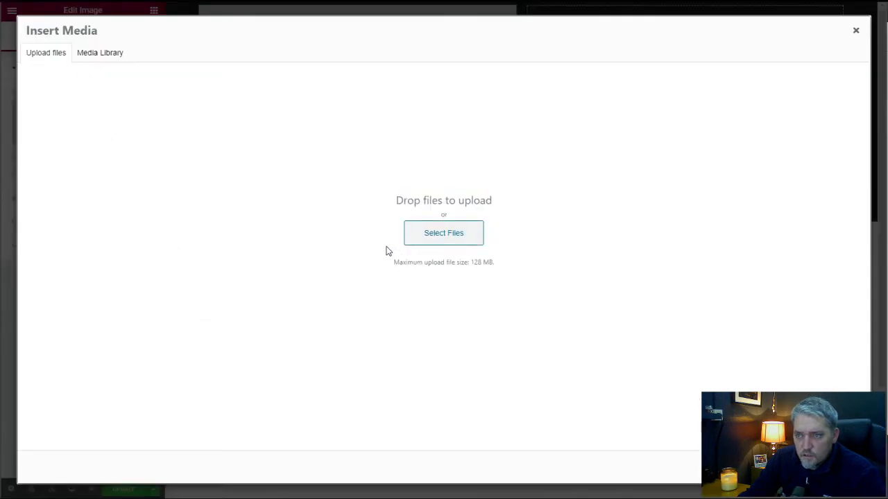
left_click(110, 57)
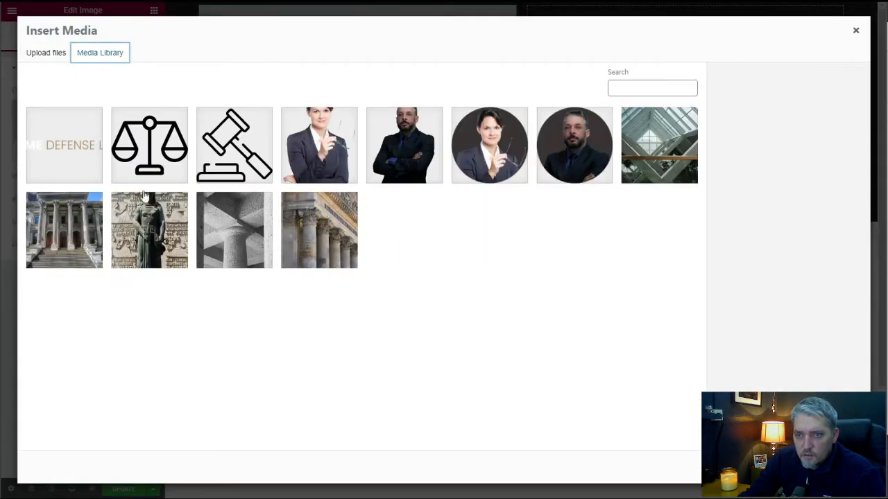
left_click(825, 466)
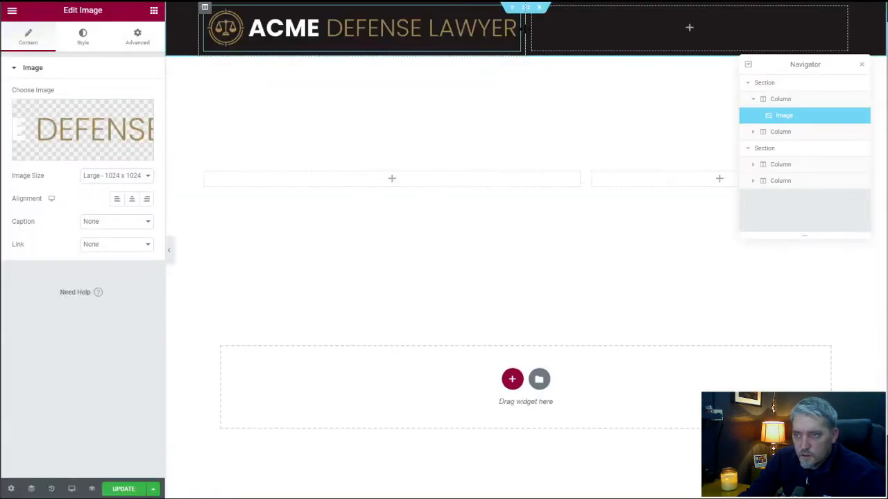
left_click_drag(524, 29, 361, 26)
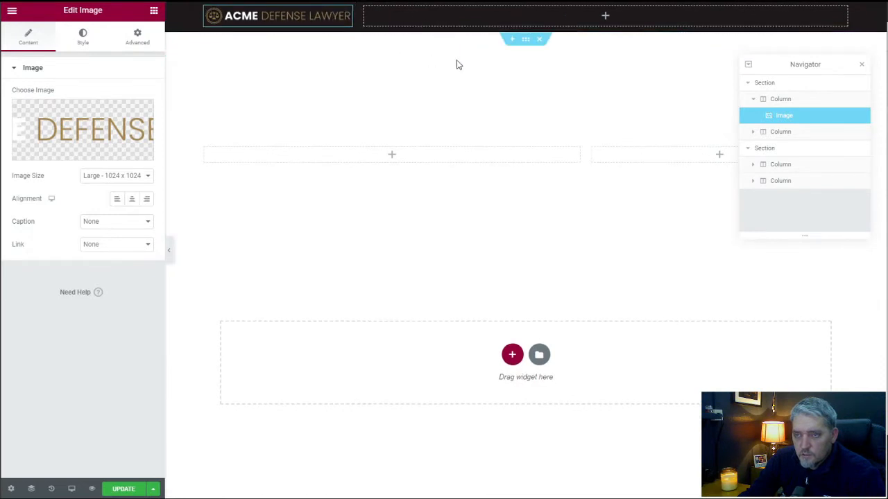
Add a Social Icons widget to the header's empty second column.
left_click(604, 17)
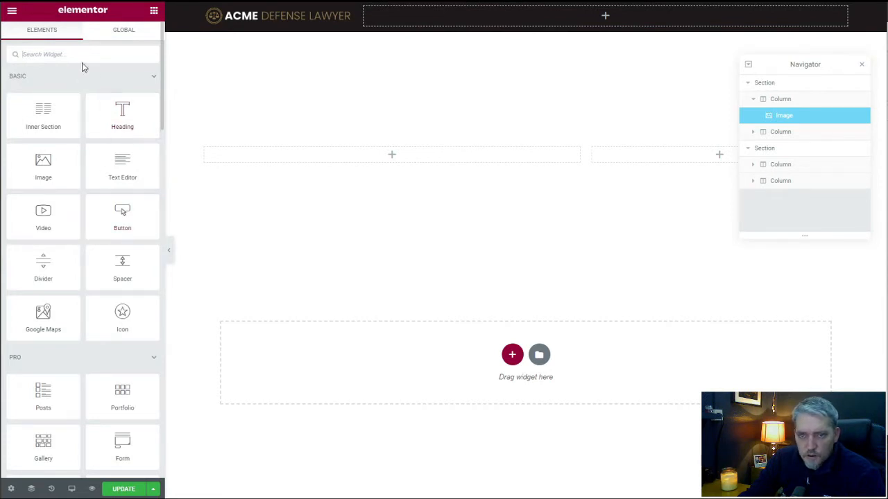
type("soc")
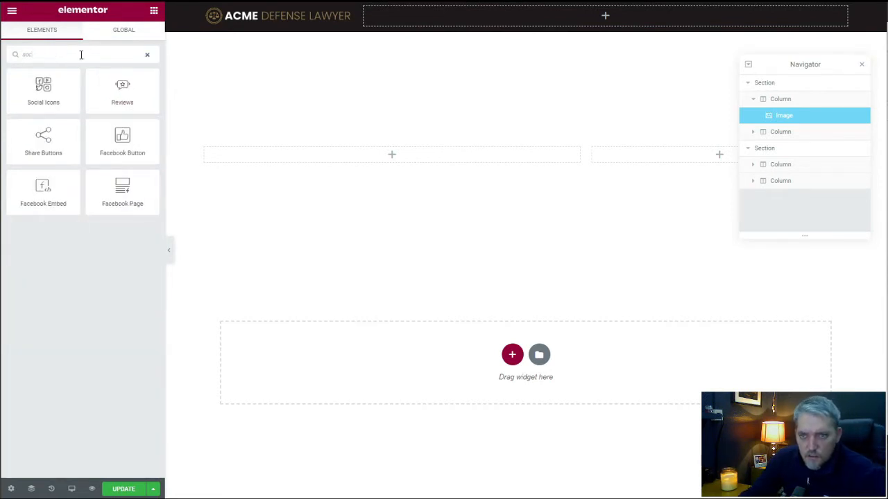
left_click_drag(58, 87, 604, 21)
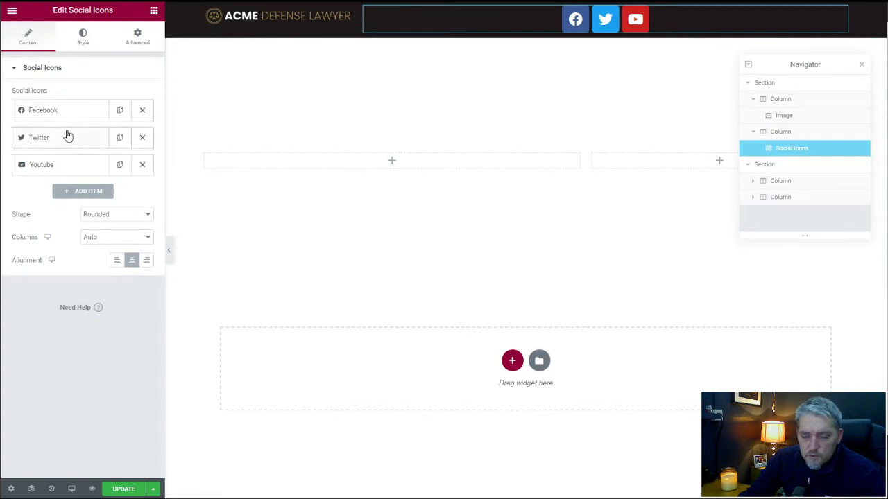
Align the social icons to the right, with Circle shape and 3 columns.
left_click(146, 260)
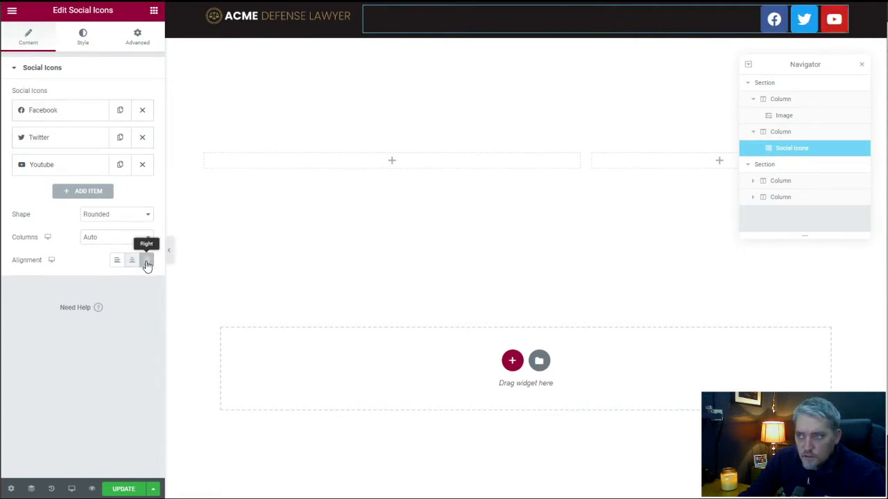
left_click(103, 218)
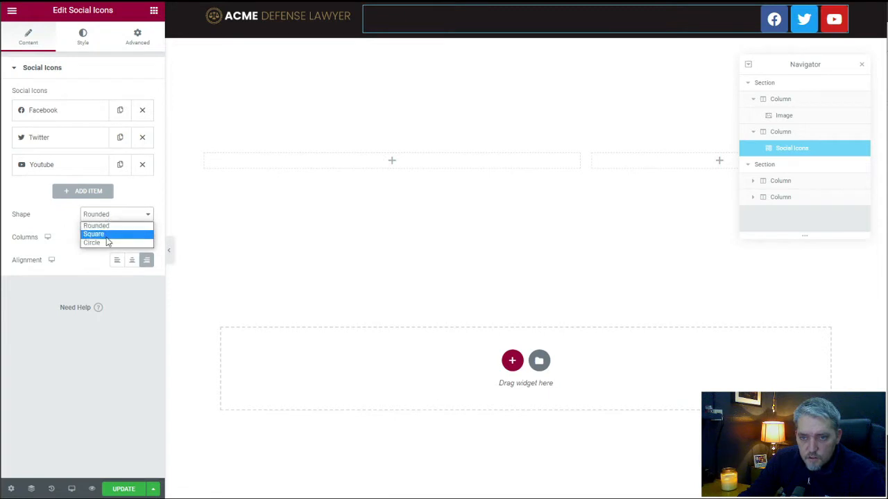
left_click(105, 243)
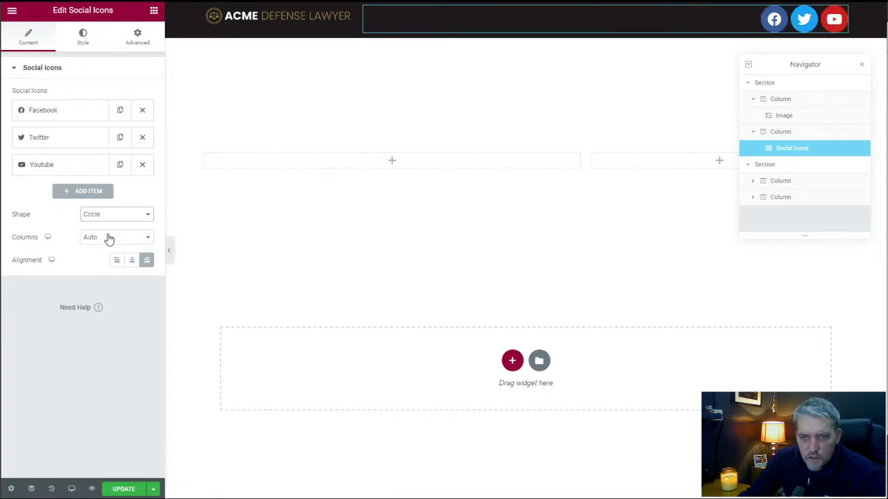
left_click(117, 237)
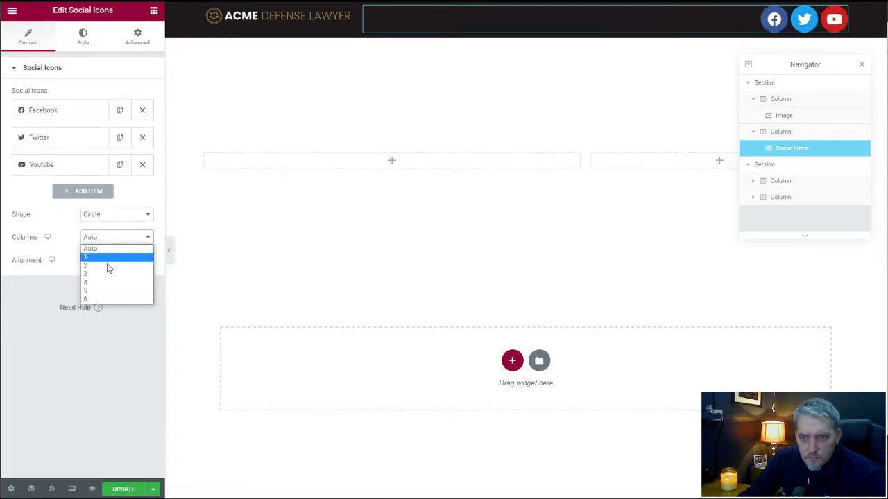
left_click(108, 274)
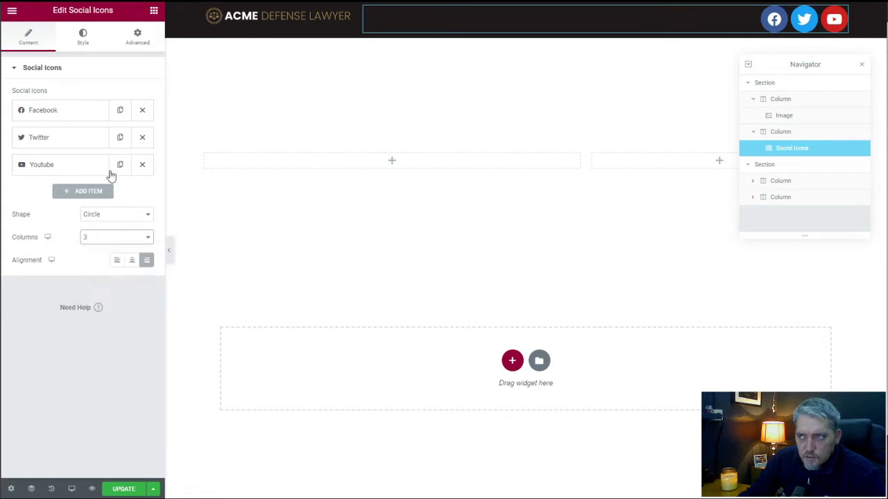
Switch the social icons to Custom color and set their primary color to the global Secondary color.
left_click(83, 42)
left_click(119, 97)
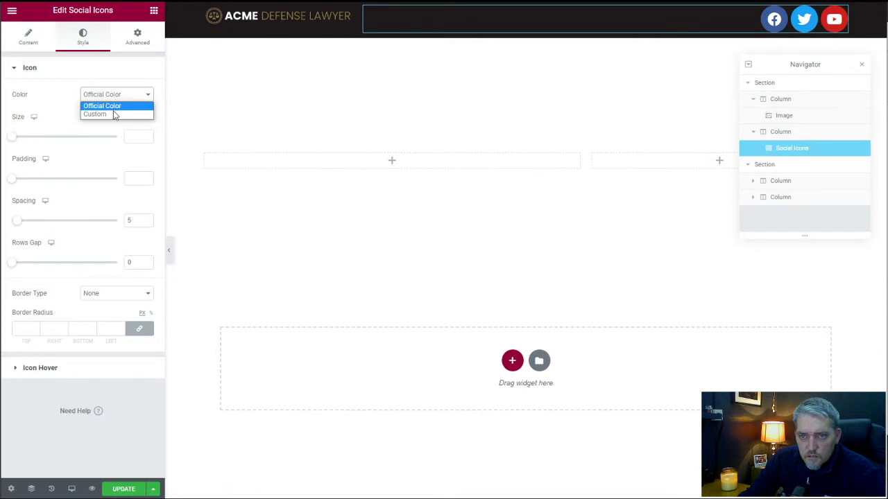
left_click(114, 113)
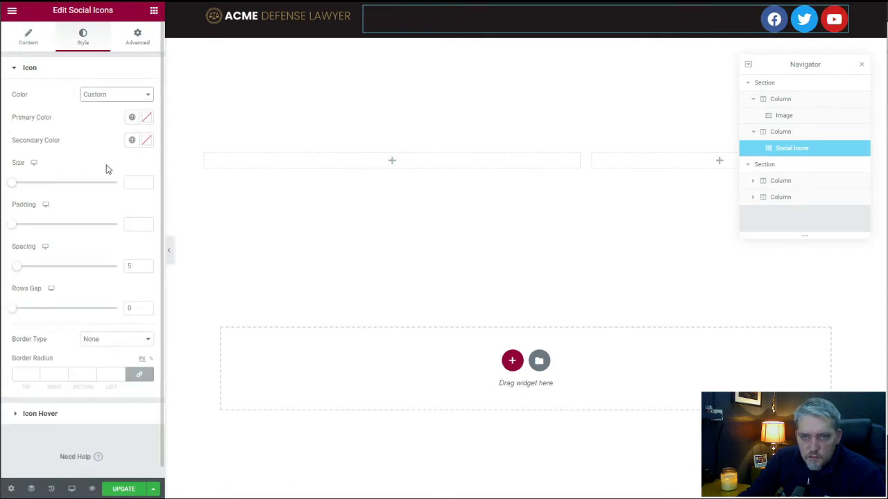
left_click(147, 118)
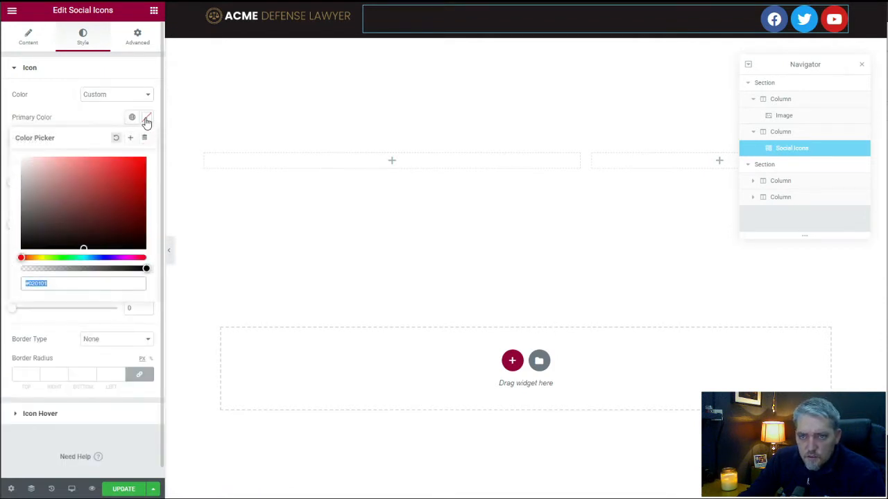
left_click(120, 115)
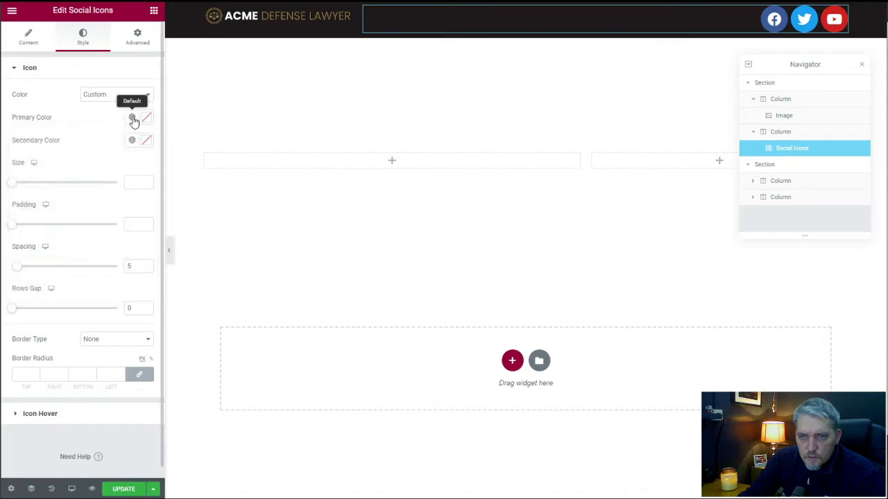
left_click(132, 118)
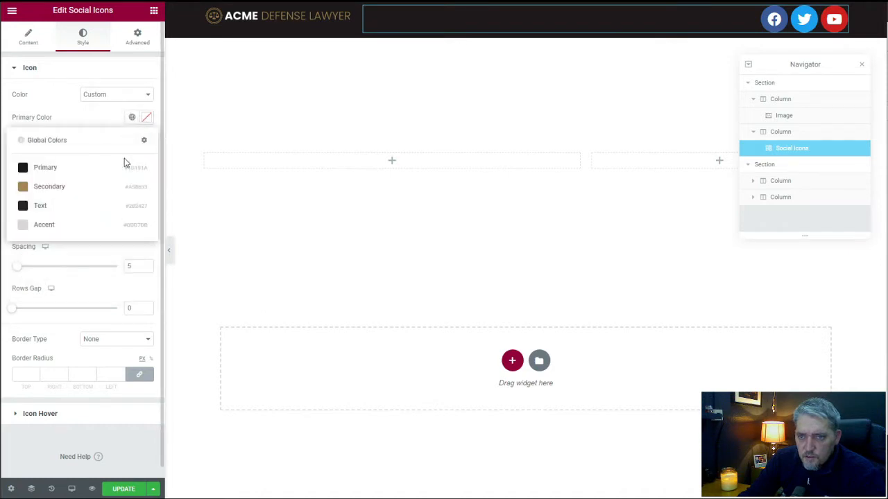
left_click(81, 187)
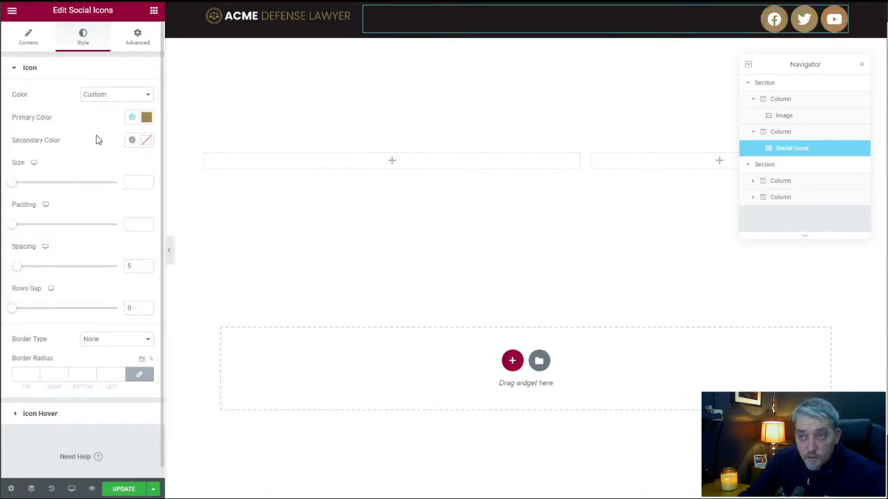
Set the social icons' secondary color to the global Accent color.
left_click(132, 140)
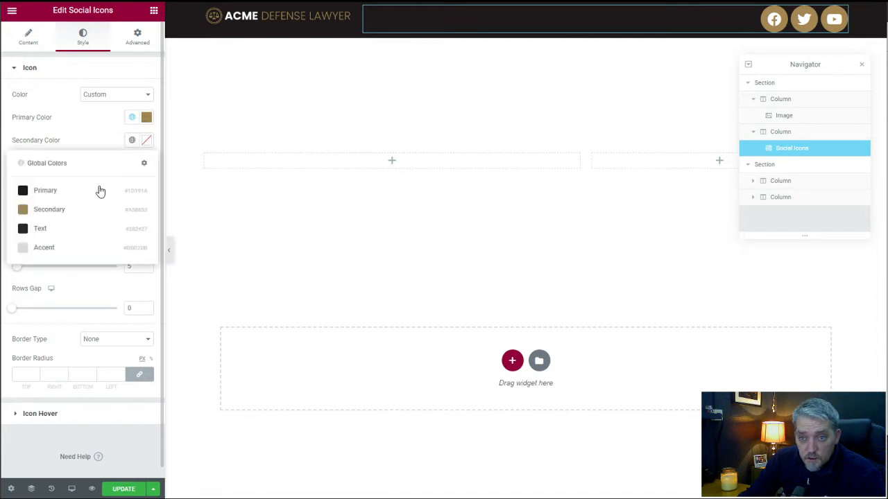
left_click(89, 196)
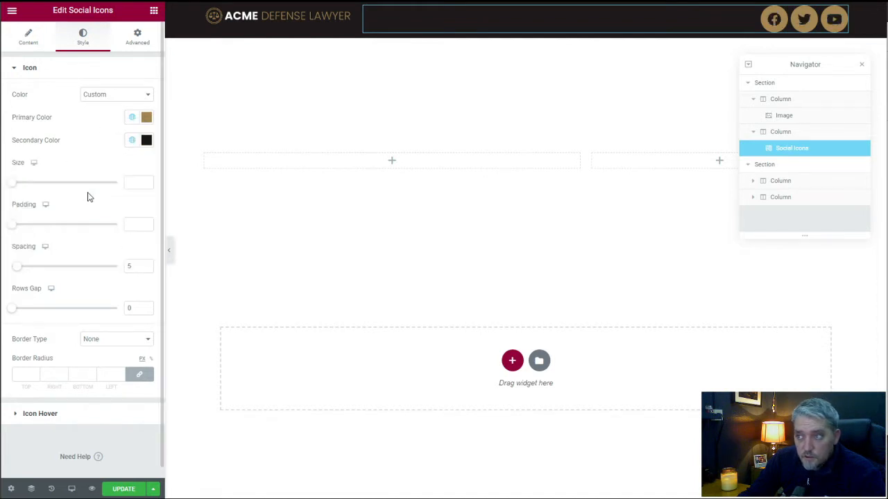
left_click(131, 140)
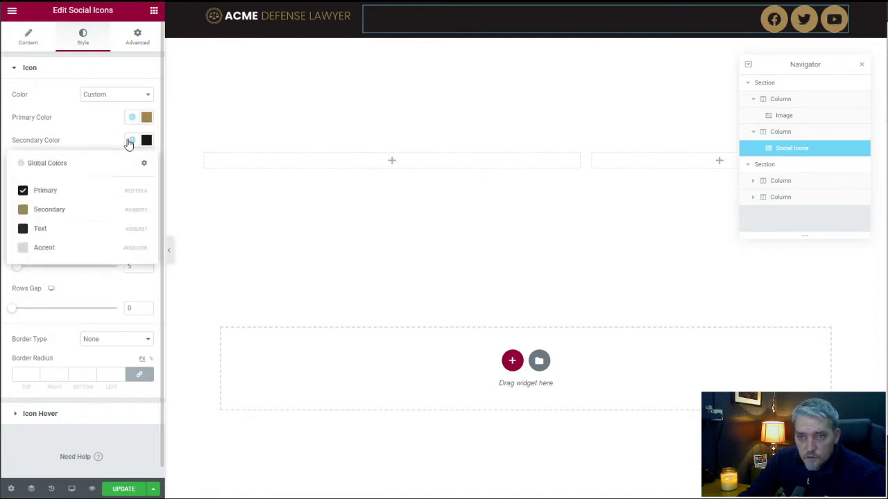
left_click(62, 249)
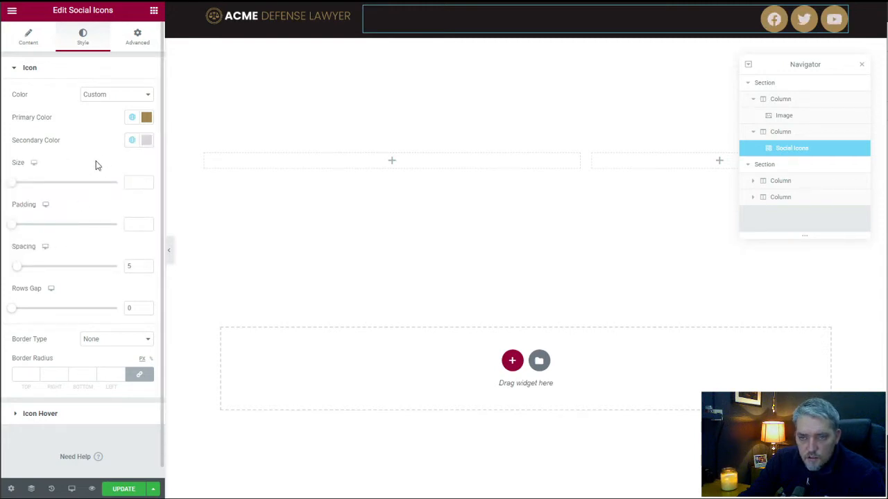
Reduce the social icons' size to 16.
left_click_drag(15, 187, 21, 186)
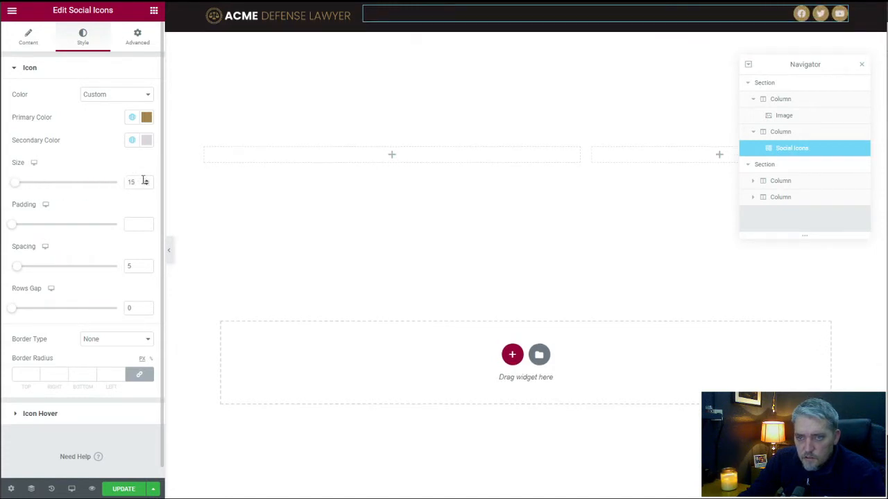
left_click(146, 180)
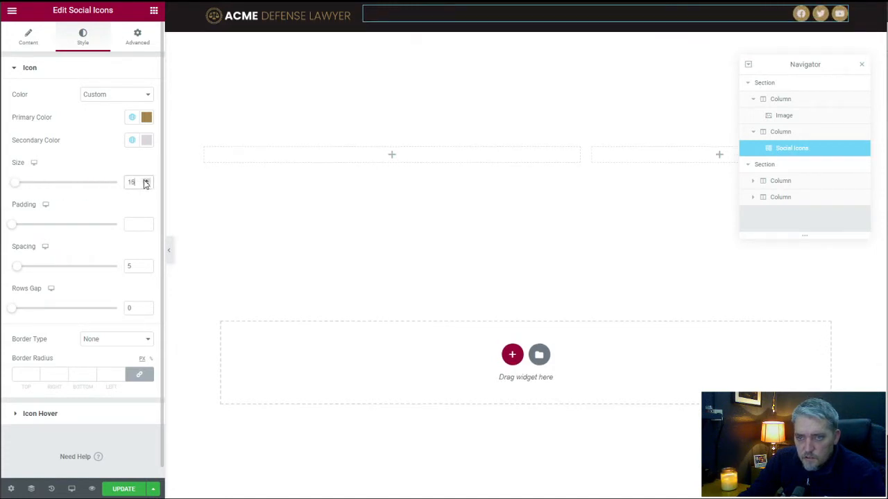
left_click(95, 164)
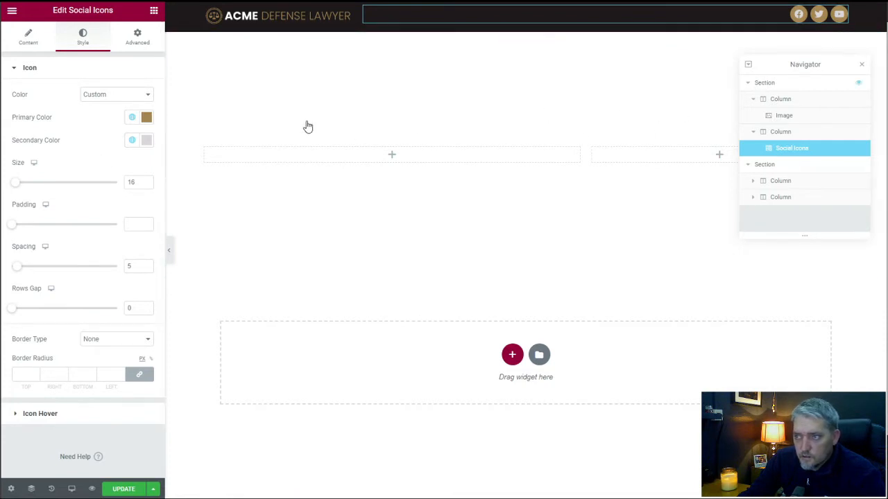
Set the header section's vertical alignment to Middle.
left_click(752, 84)
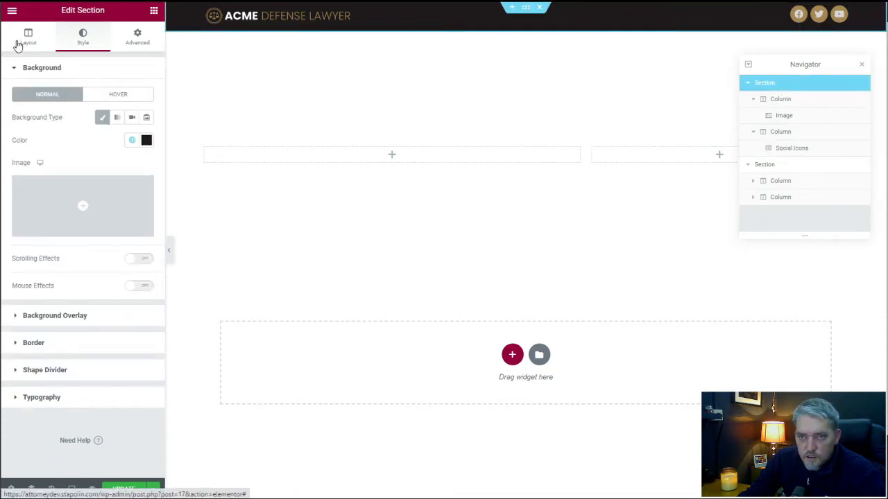
left_click(20, 43)
left_click(109, 186)
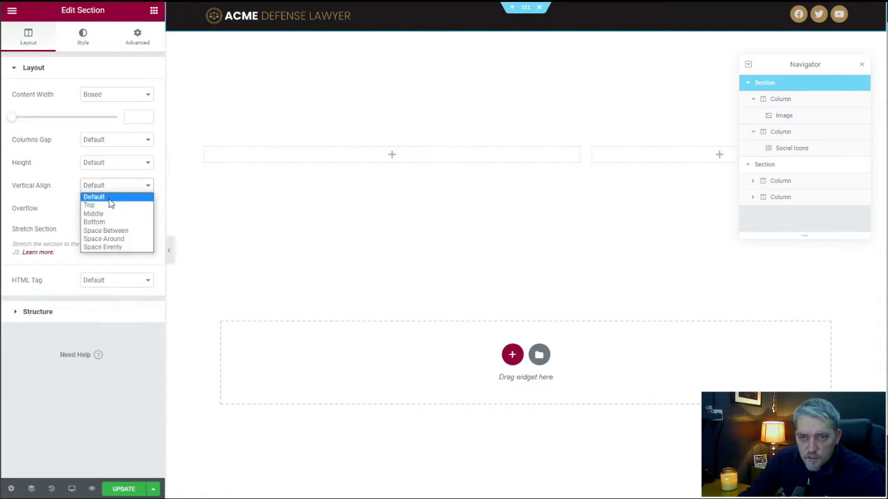
left_click(94, 214)
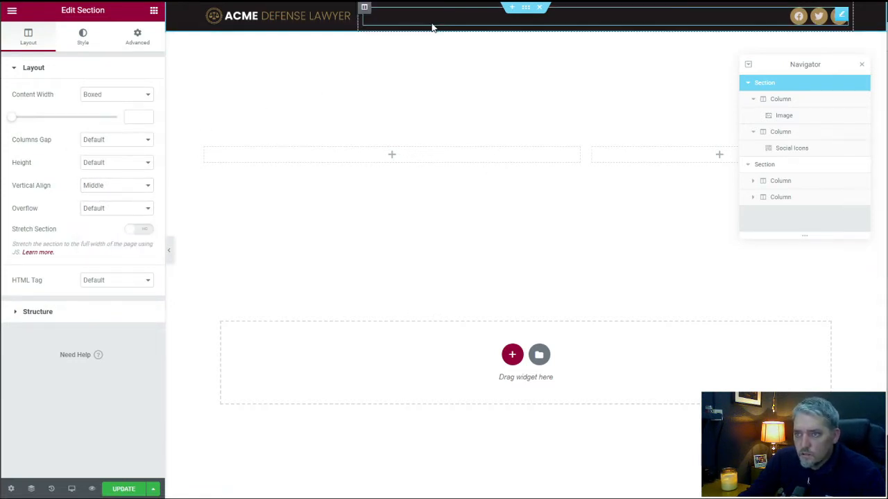
Switch to the mobile preview and center-align the social icons in the header.
left_click(72, 489)
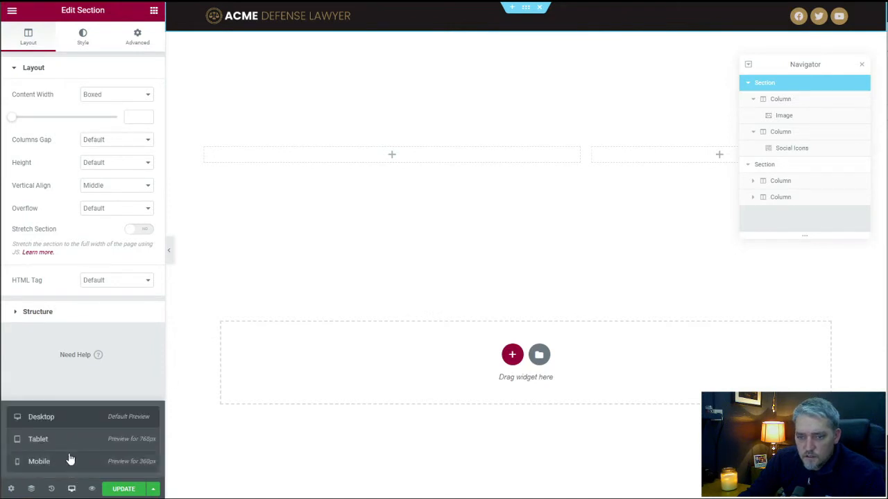
left_click(69, 460)
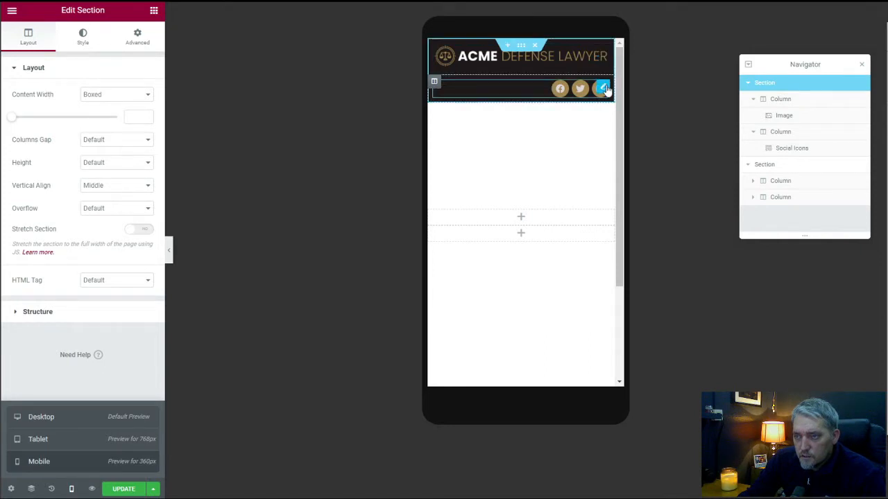
left_click(602, 89)
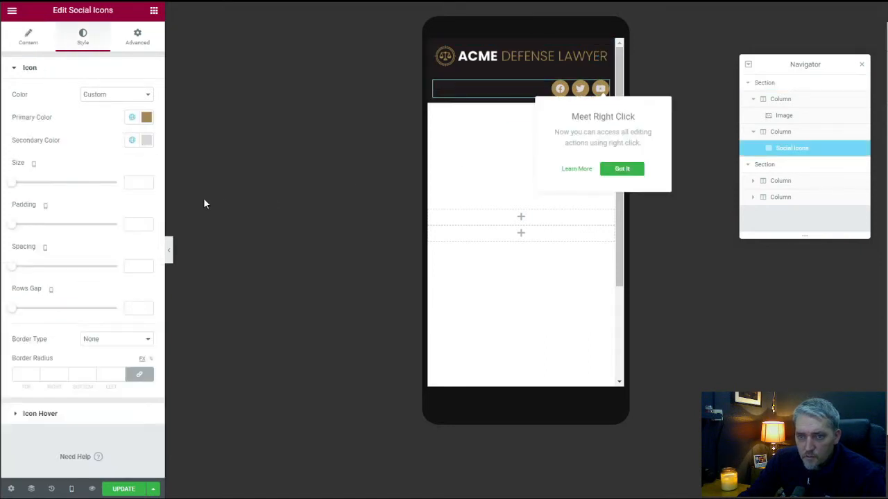
left_click(29, 39)
left_click(132, 261)
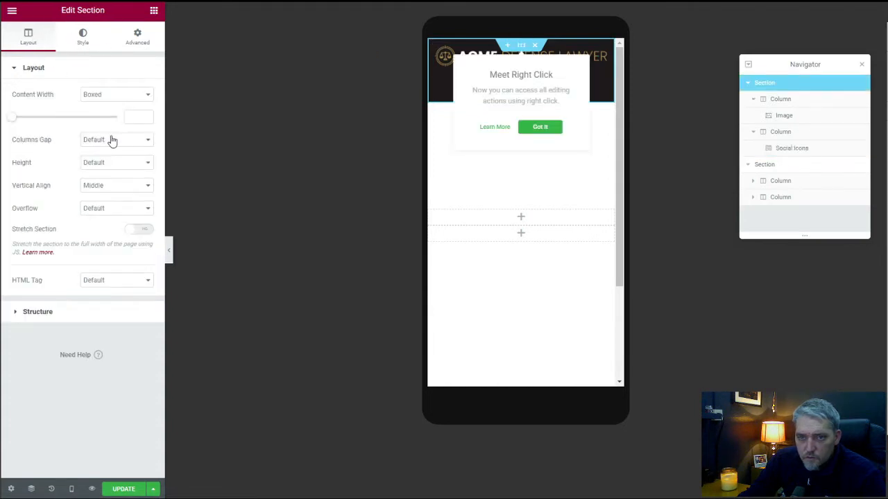
Dismiss the editing tip and set the header section's Columns Gap to No Gap.
left_click(544, 129)
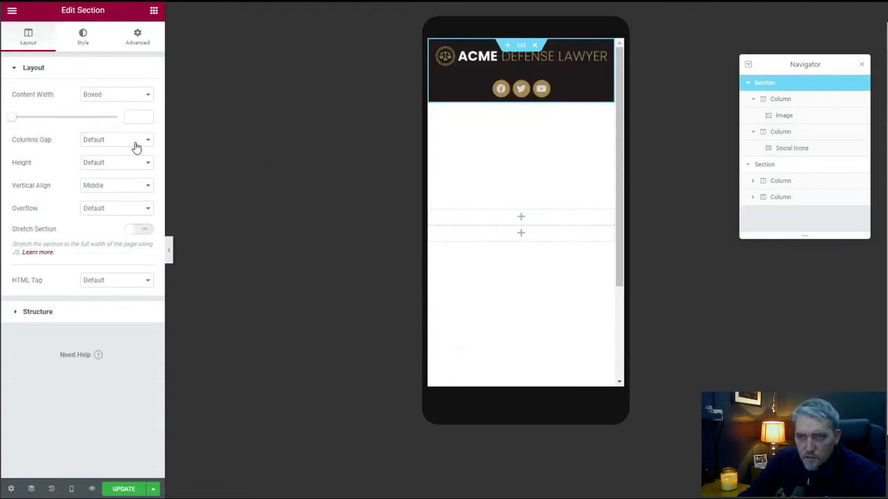
left_click(128, 141)
left_click(97, 159)
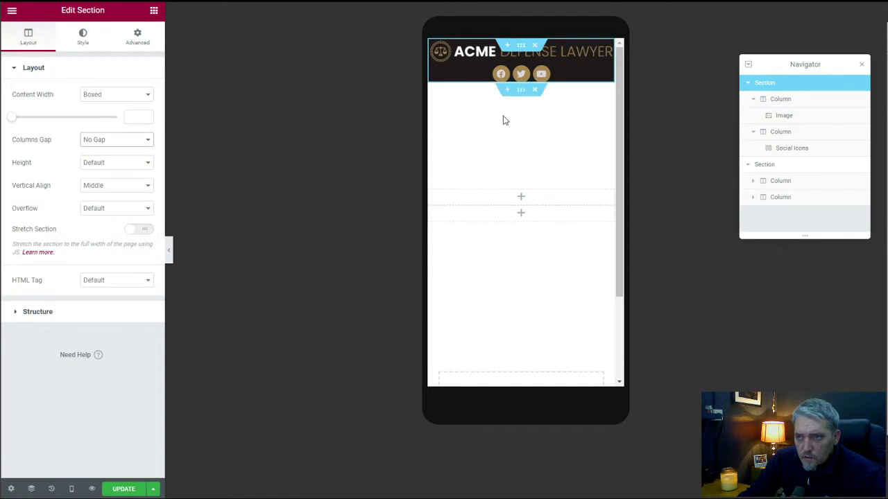
Unlink the header section's mobile padding and set it to 5 px on top and 25 px at the bottom.
left_click(138, 41)
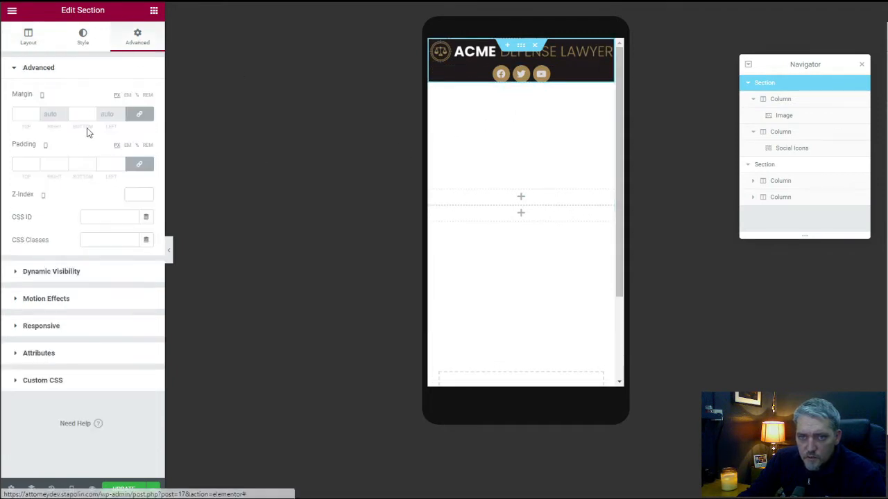
left_click(139, 166)
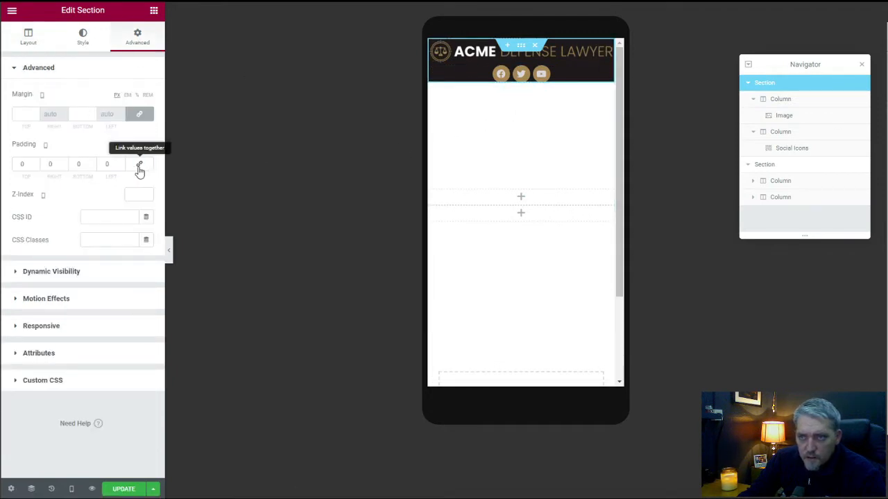
left_click(22, 165)
type("5")
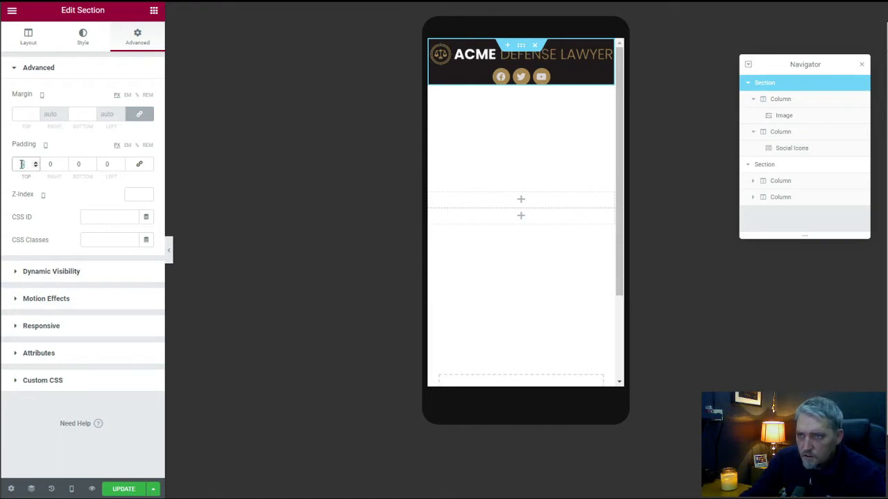
left_click(77, 164)
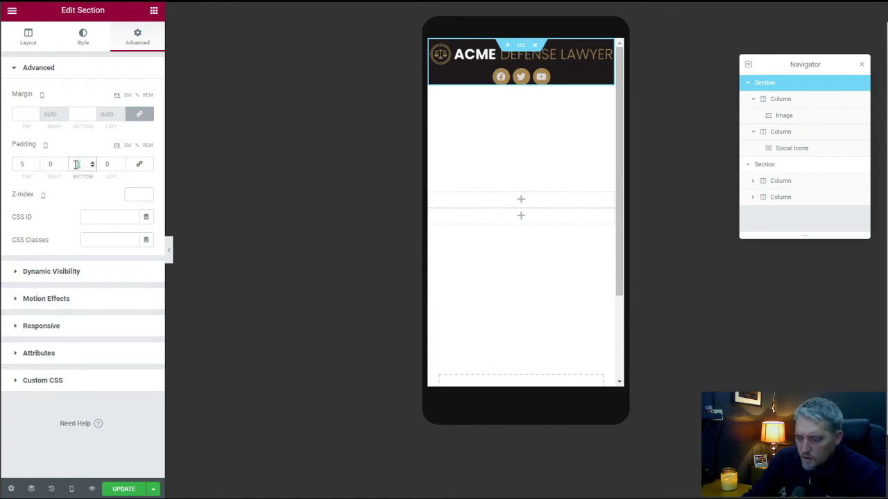
type("10")
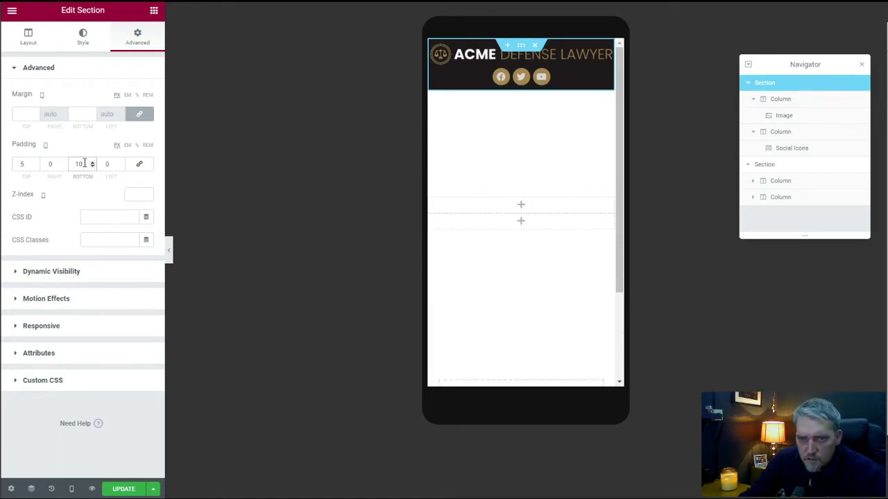
type("20")
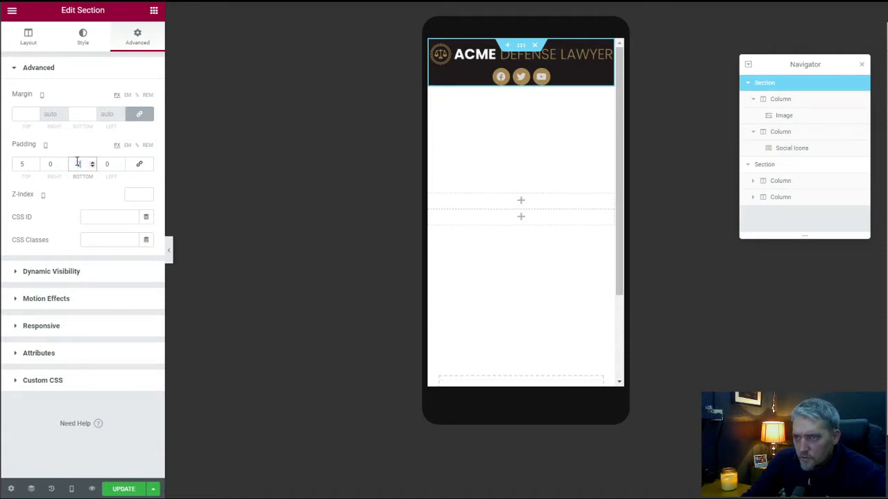
left_click(82, 147)
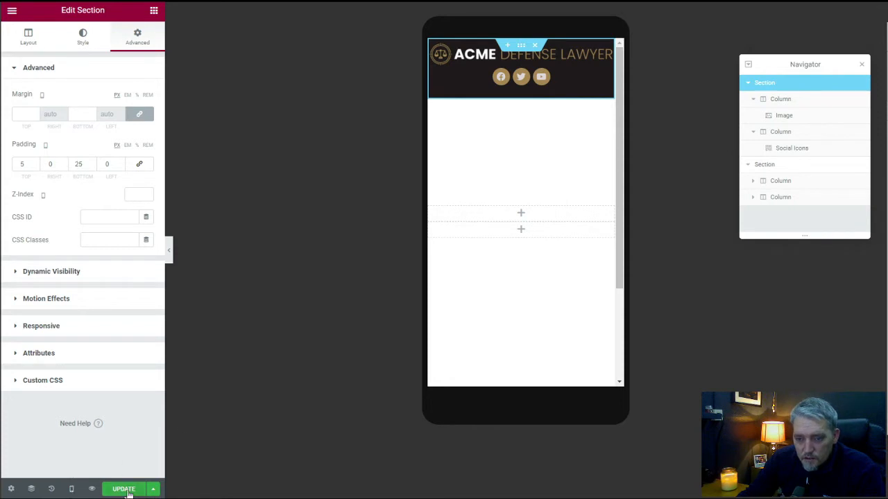
Switch to the tablet preview and set the header section's padding to 10 px on all sides.
left_click(71, 489)
left_click(81, 439)
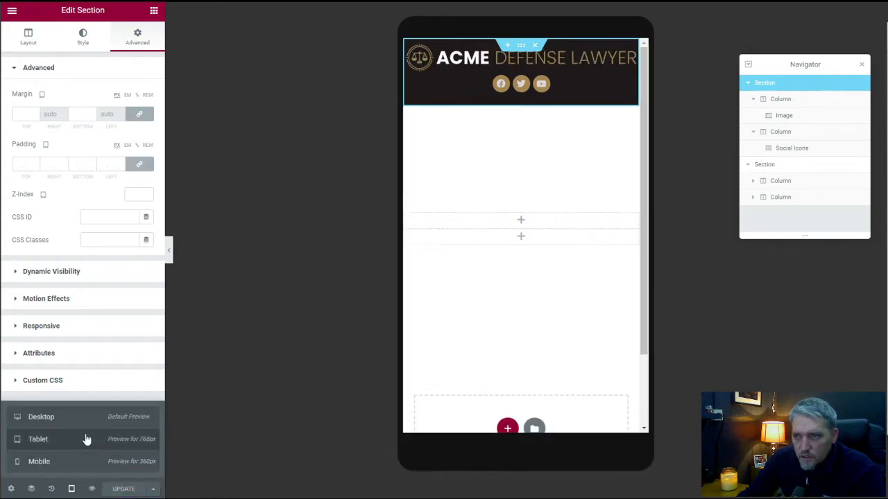
left_click(521, 46)
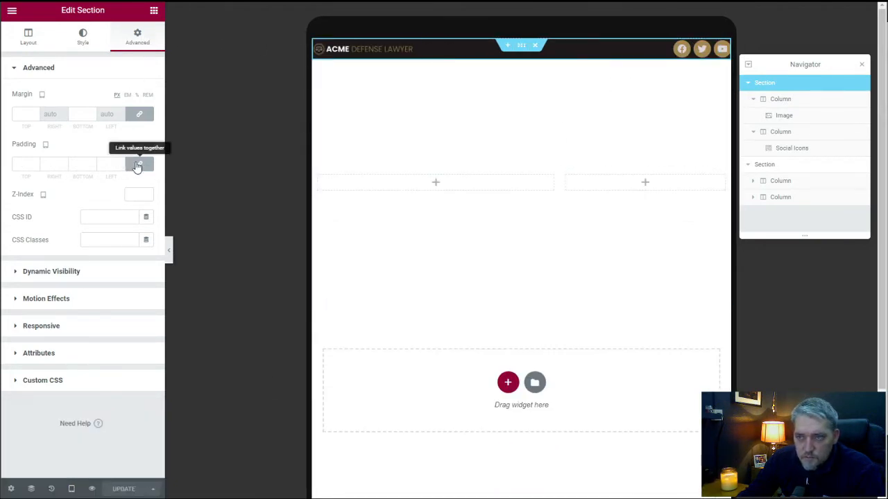
left_click(65, 163)
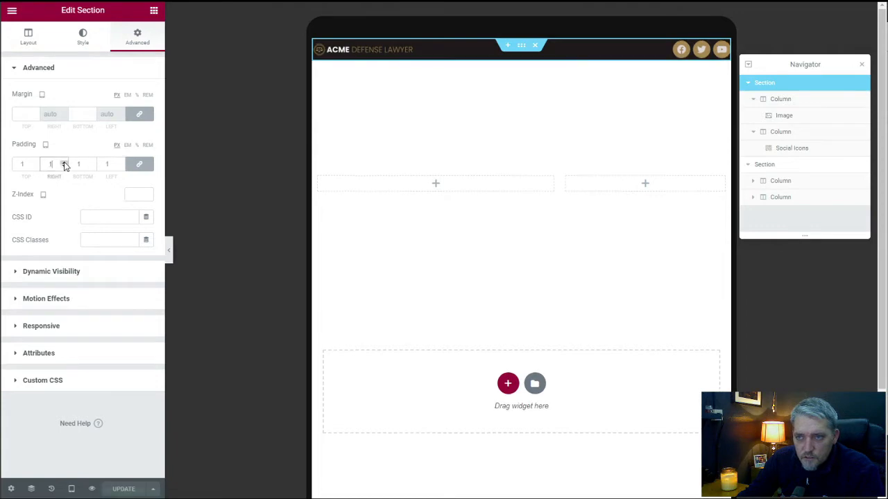
left_click(65, 163)
left_click(65, 163)
left_click(65, 164)
left_click(65, 163)
left_click(65, 163)
left_click(65, 164)
left_click(64, 164)
left_click(64, 163)
left_click(65, 164)
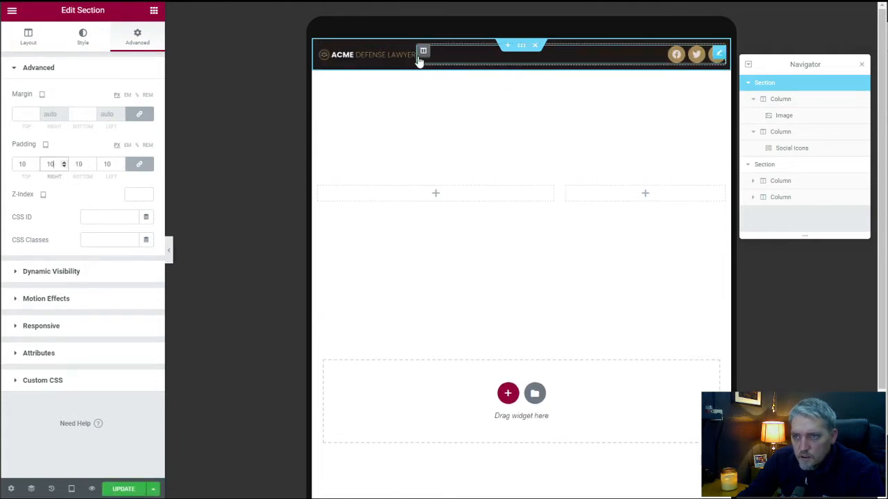
Set the social icons' tablet size to 14.
left_click(718, 56)
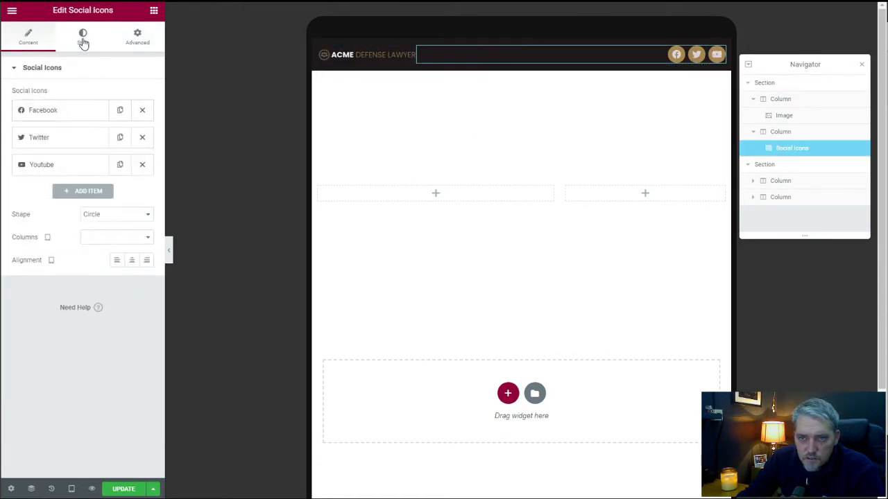
left_click(83, 38)
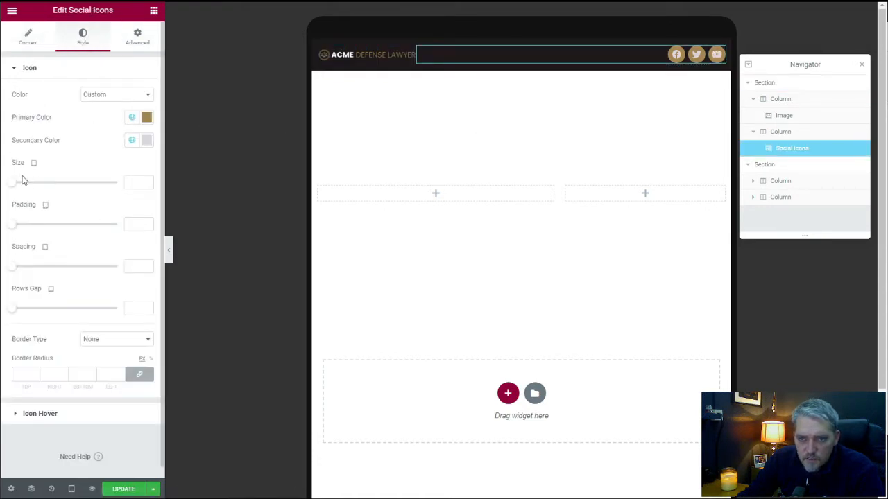
left_click_drag(12, 184, 15, 183)
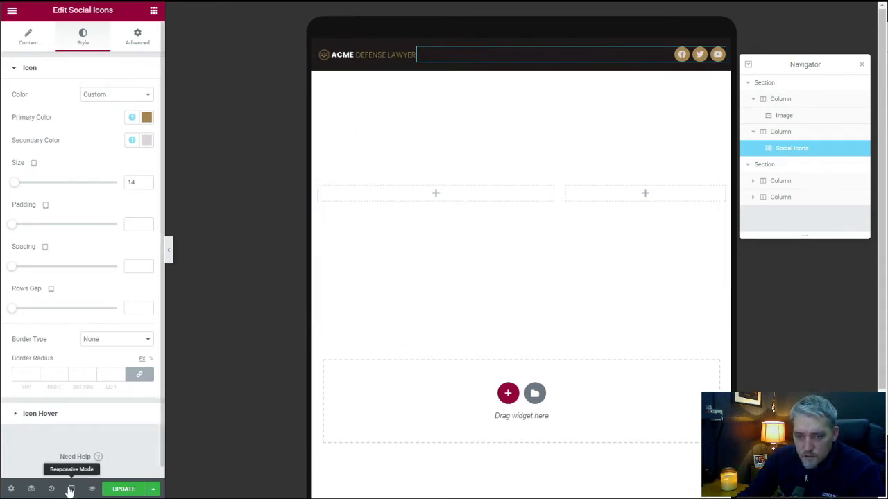
Return to the desktop preview and save the page changes.
left_click(72, 489)
left_click(78, 423)
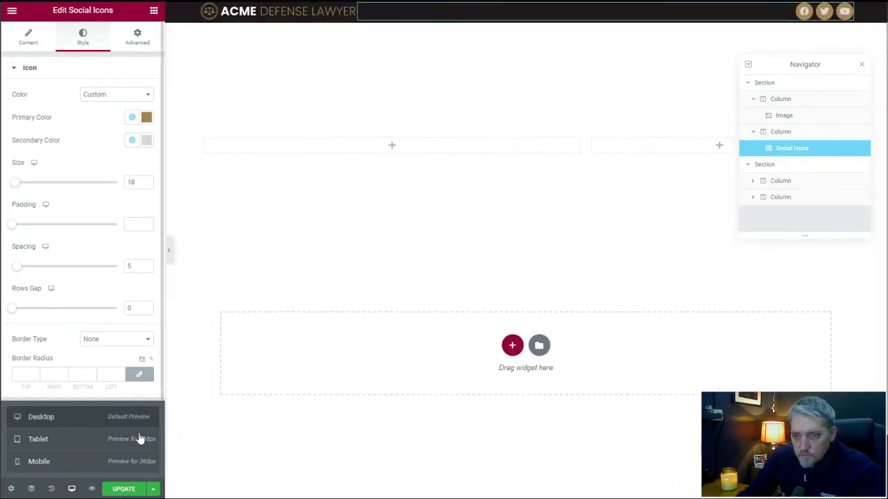
left_click(119, 490)
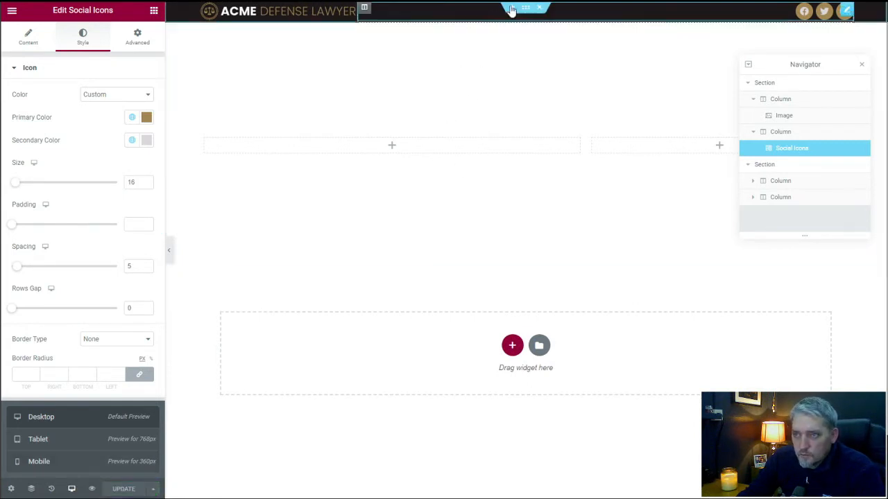
Unlink the header section's desktop padding and set its top and bottom values to 10 px.
left_click(798, 85)
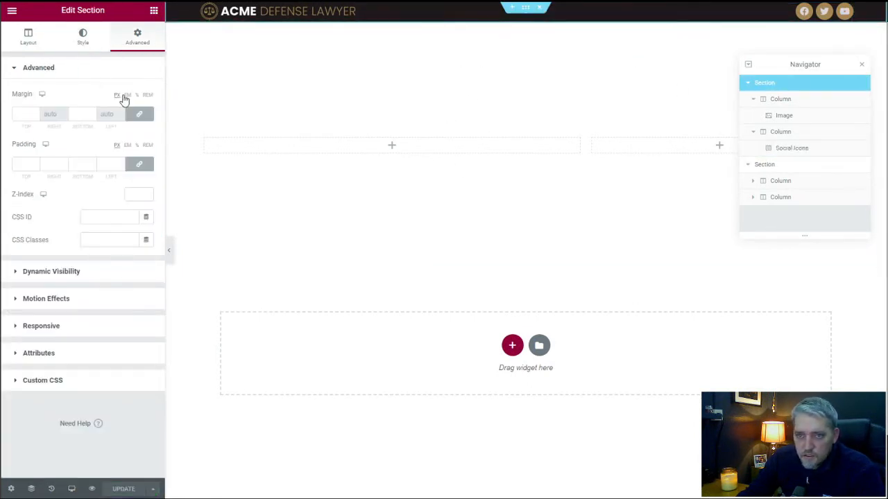
left_click(139, 166)
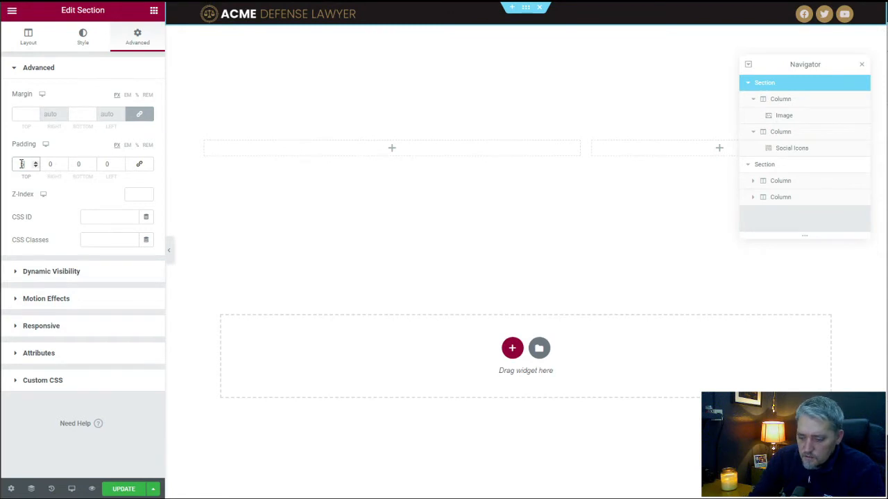
type("10")
left_click(75, 163)
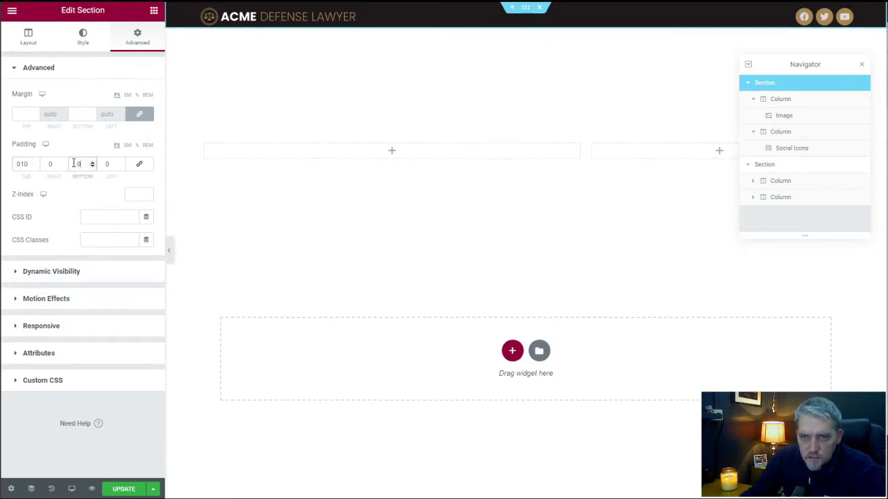
type("1")
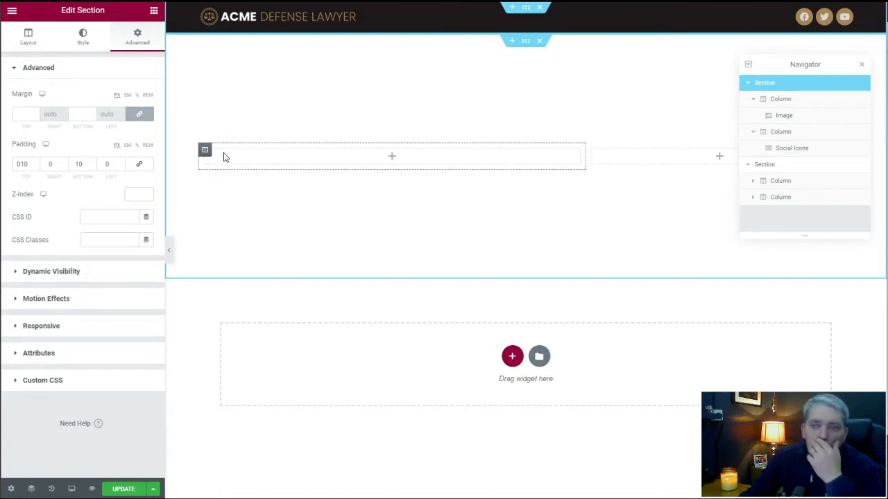
Set the hero section's Column Position to Bottom.
left_click(206, 150)
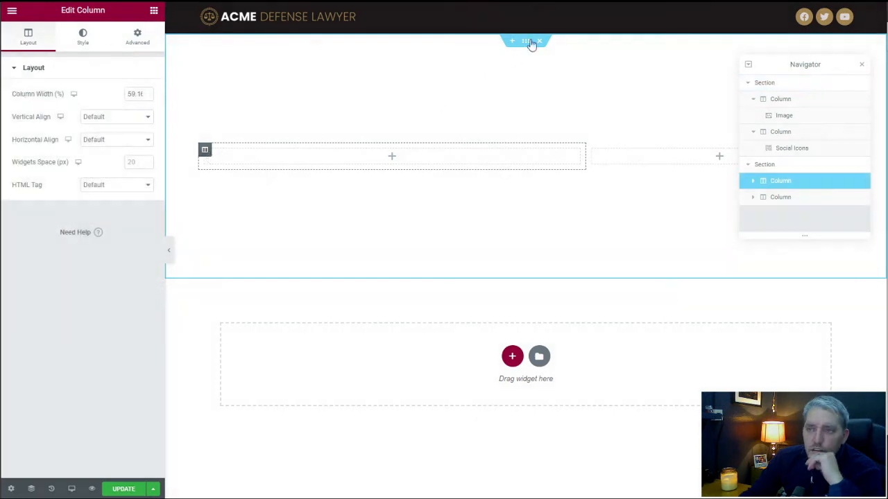
left_click(446, 75)
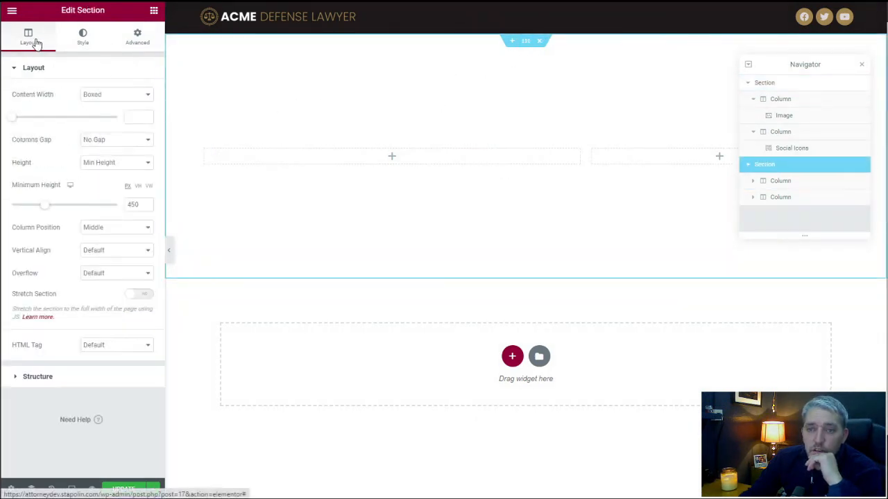
left_click(108, 228)
left_click(115, 266)
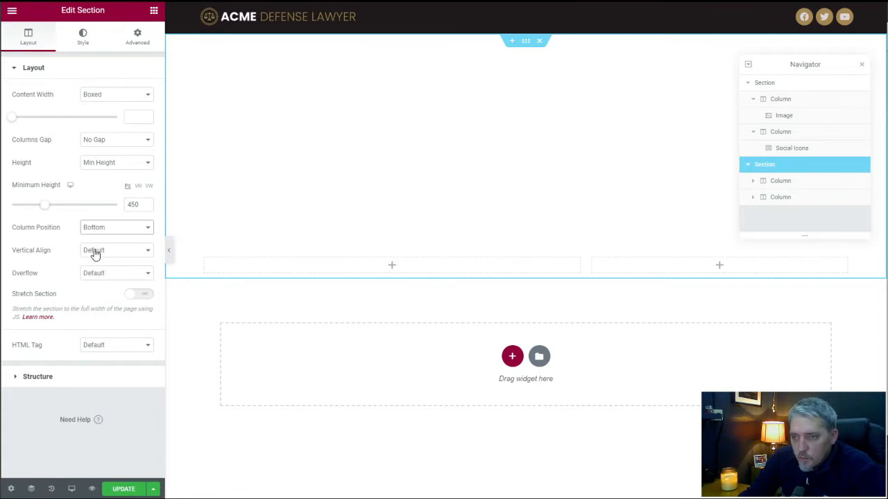
Add an Image widget to the hero's narrower column using the media library cutout of the bearded man in a dark suit.
left_click(719, 266)
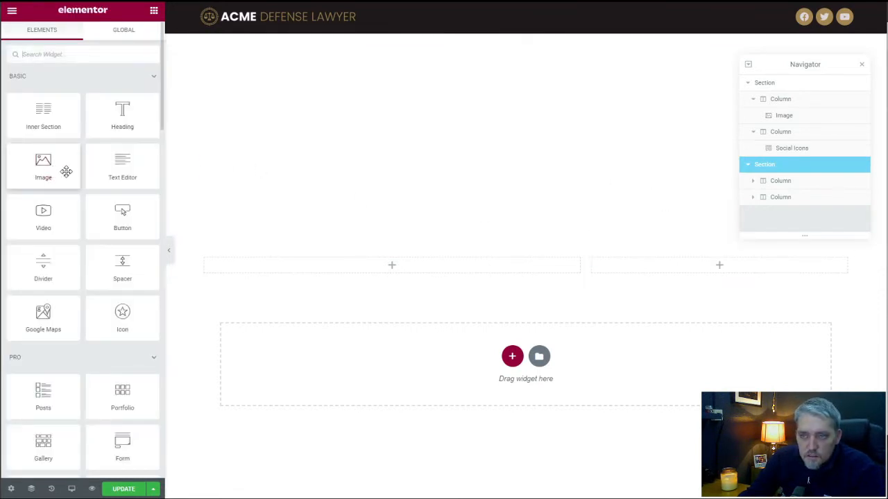
left_click_drag(66, 171, 726, 271)
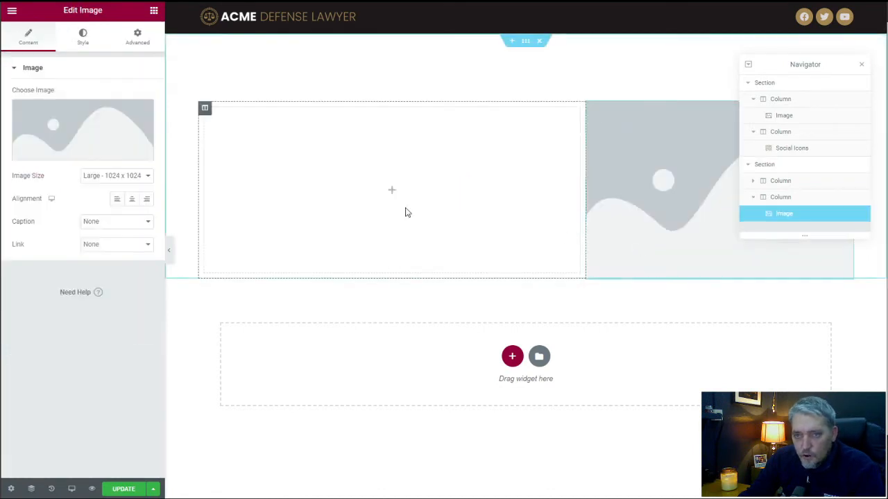
left_click(86, 139)
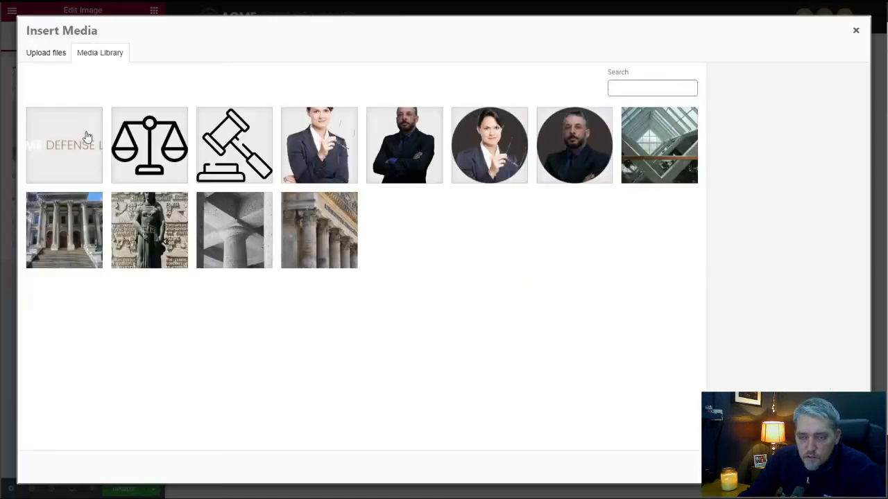
left_click(411, 159)
left_click(825, 466)
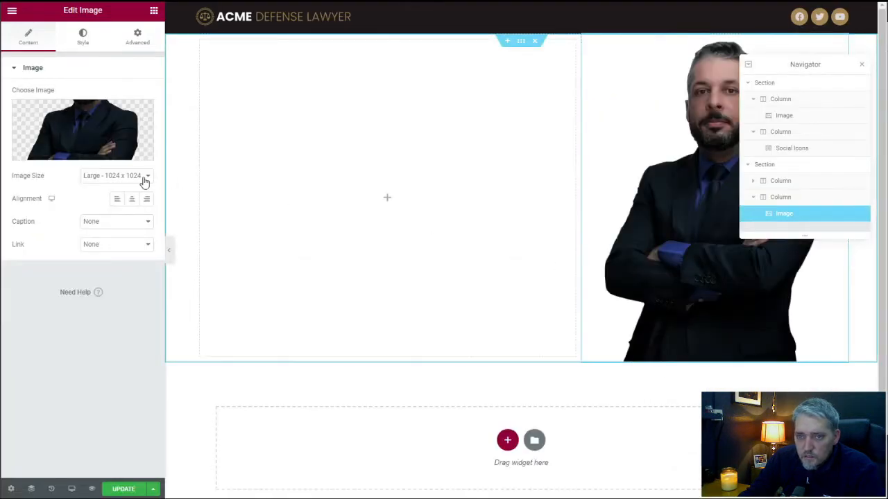
Try the Medium Large and Medium preset sizes on the hero's lawyer image.
left_click(121, 177)
left_click(116, 204)
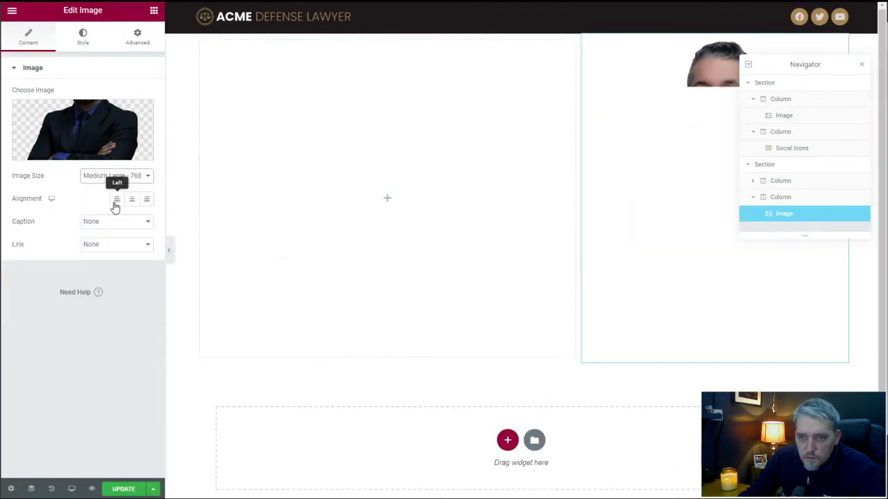
left_click(118, 178)
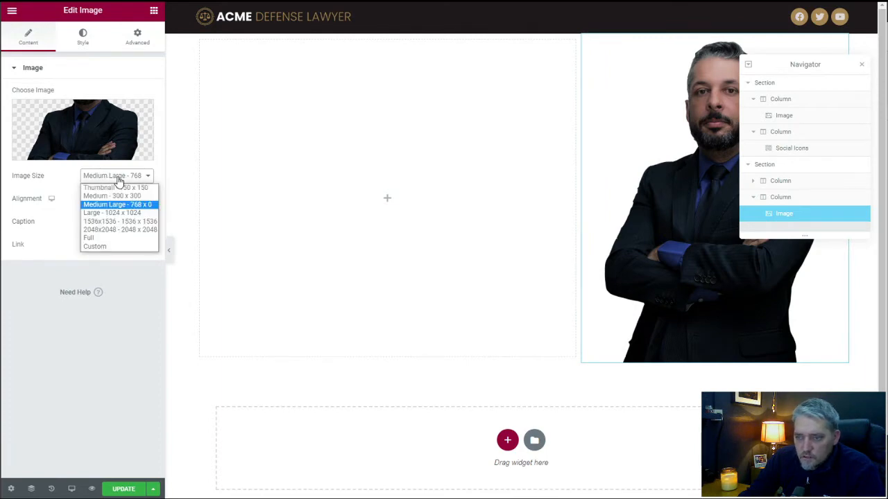
left_click(110, 197)
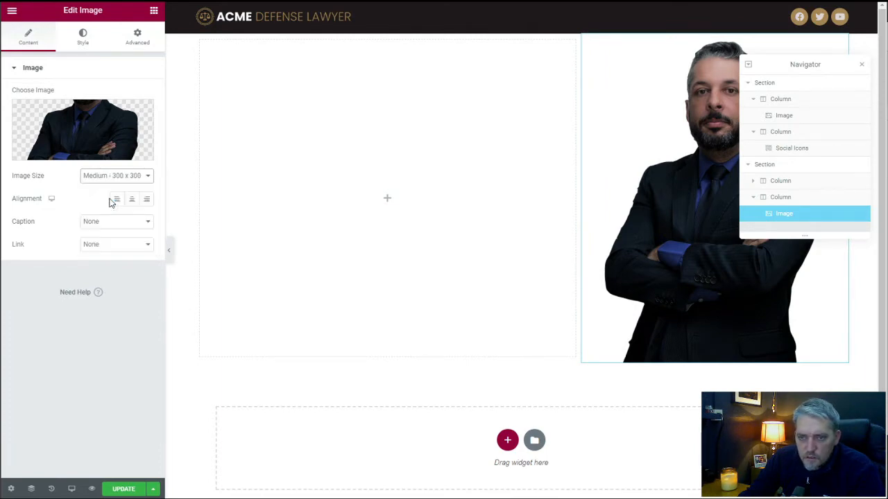
Give the lawyer image a custom size with a height of 450 and close the Navigator.
left_click(115, 178)
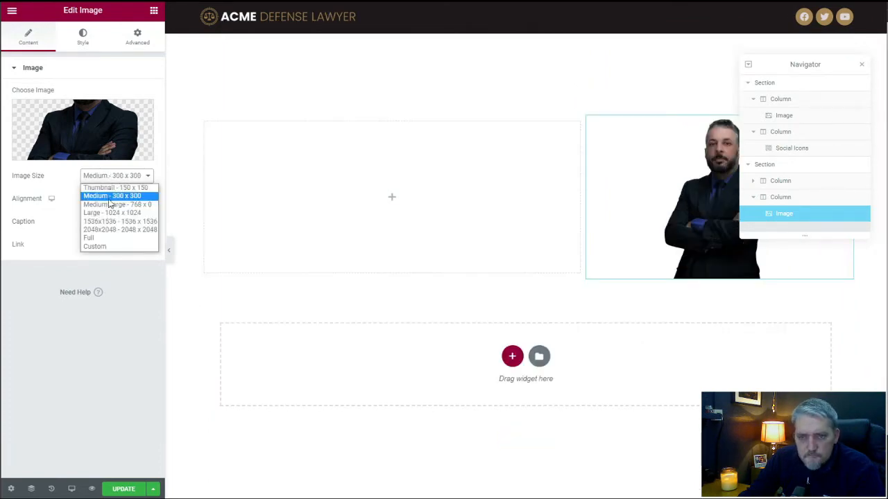
left_click(105, 247)
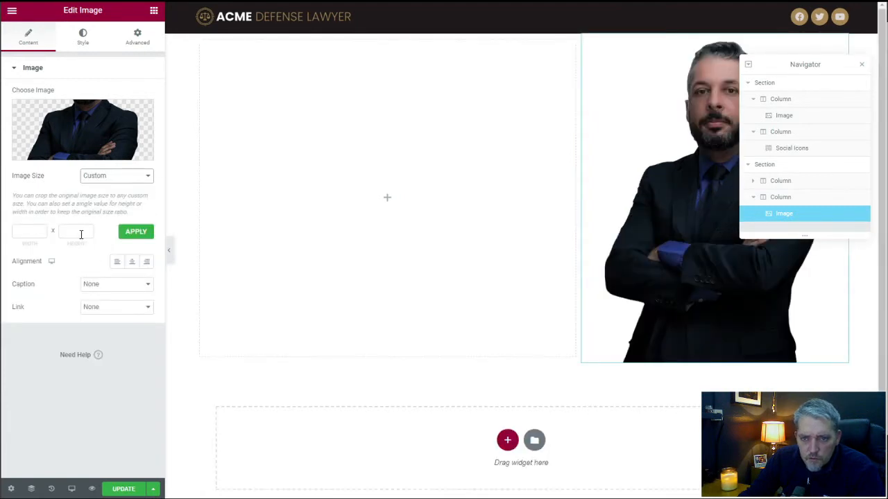
left_click(81, 234)
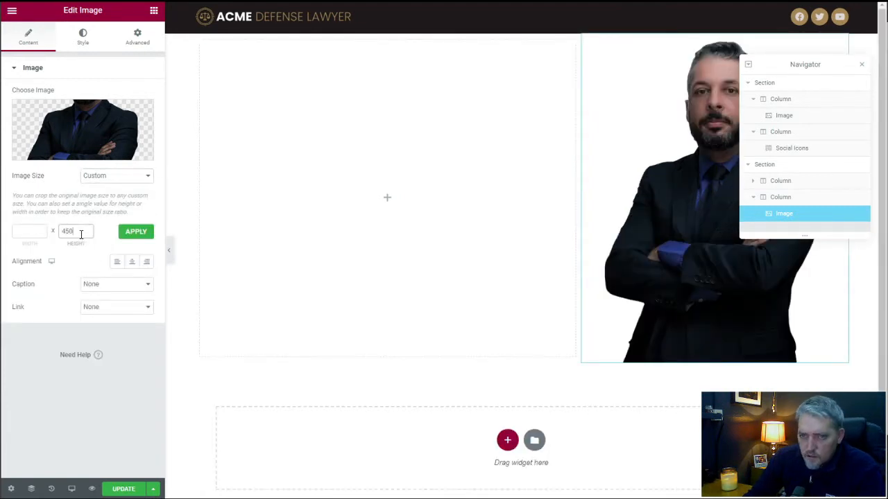
type("450")
left_click(138, 235)
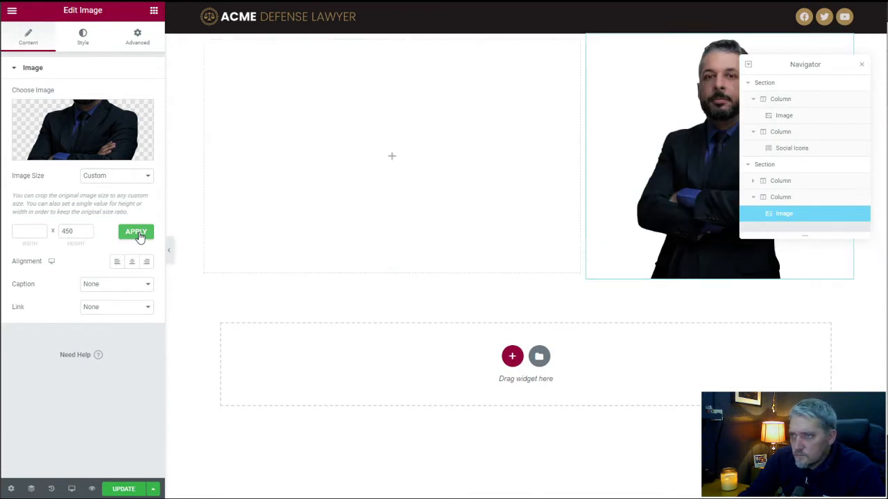
left_click(861, 64)
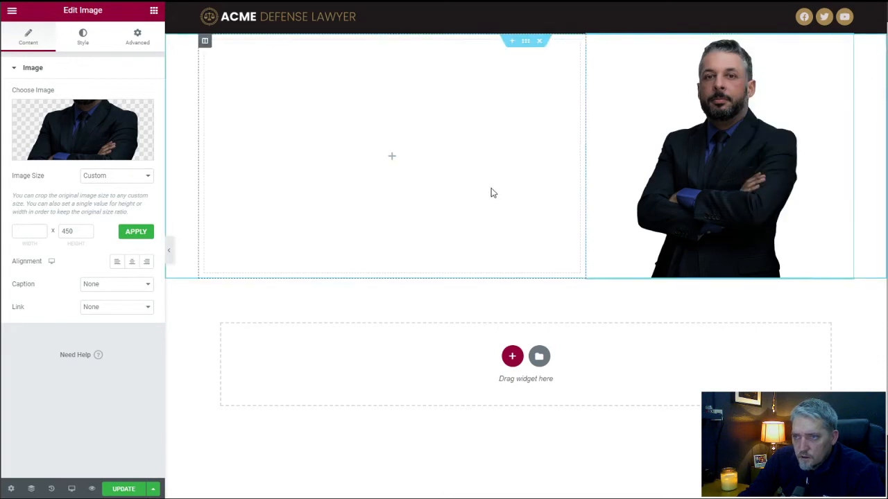
Give the hero section a Classic background using the global Primary color.
left_click(525, 42)
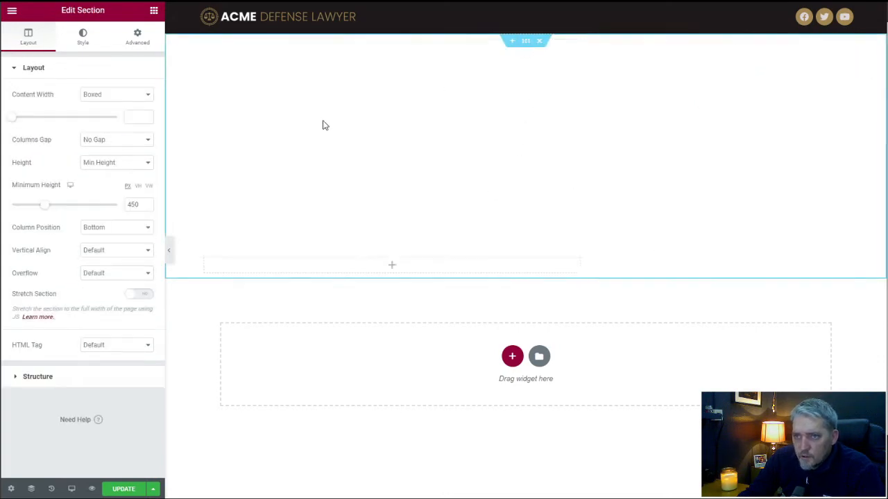
left_click(84, 36)
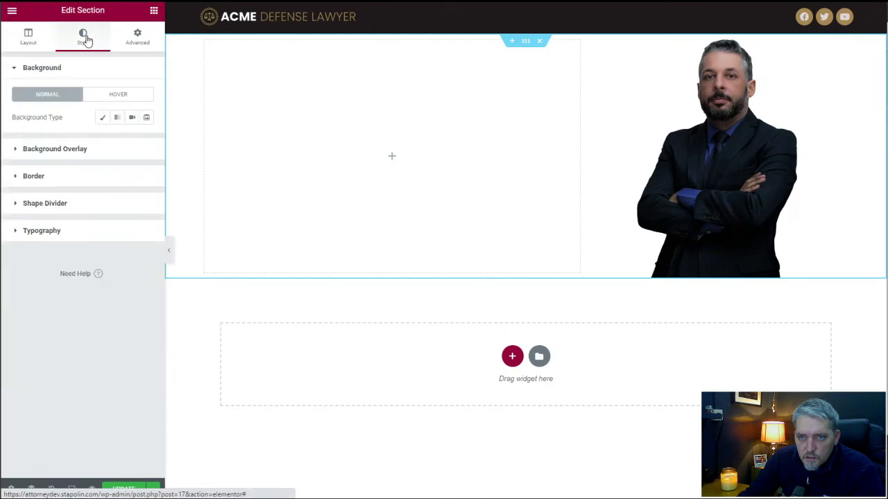
left_click(100, 120)
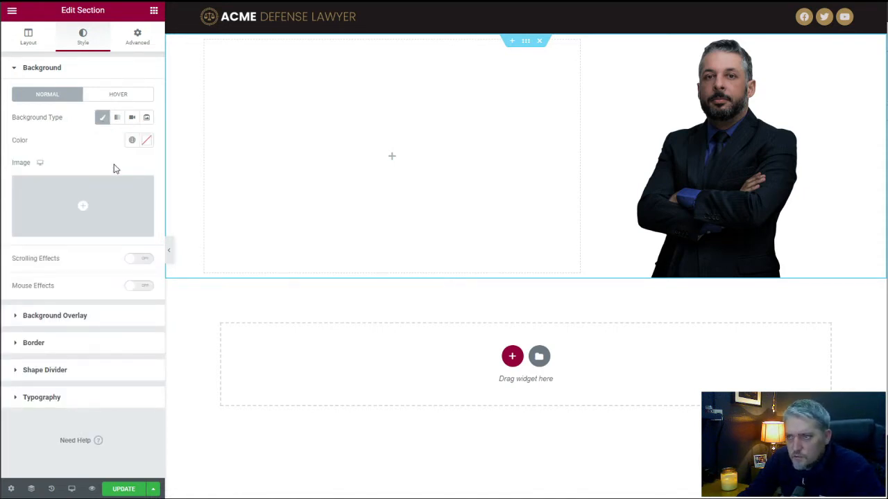
left_click(131, 141)
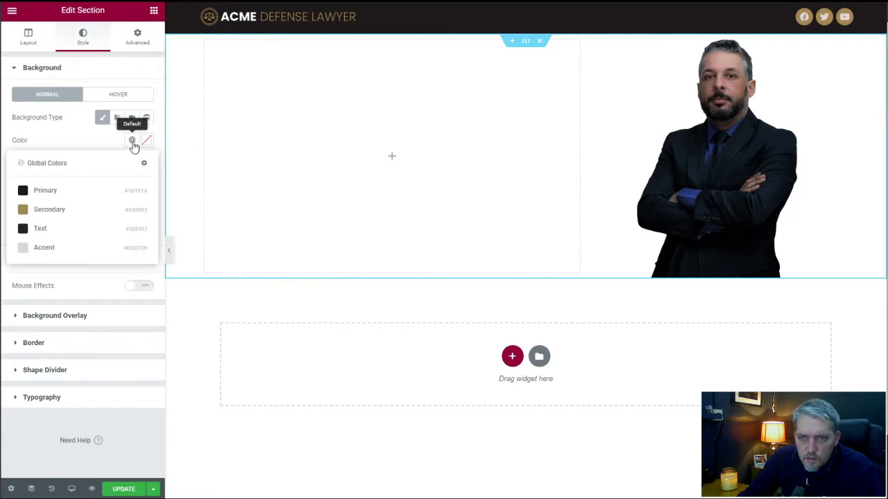
left_click(111, 190)
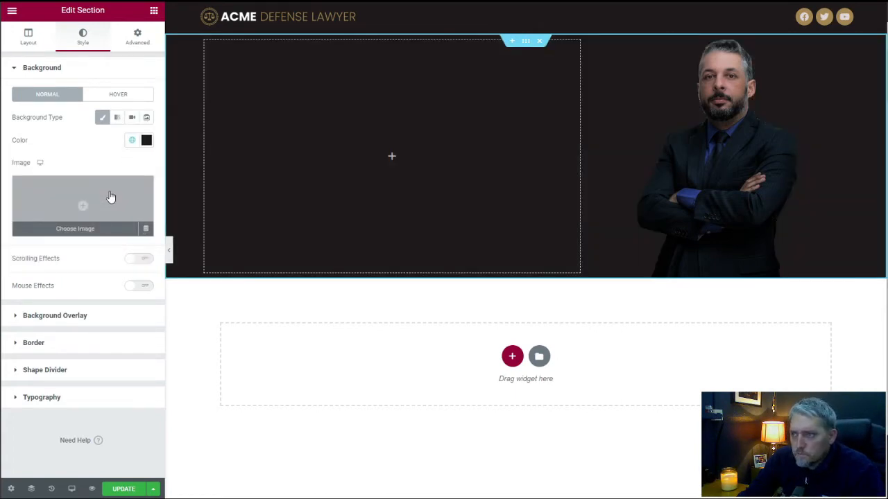
Add a Heading widget to the hero's empty wider column and set that column's Vertical Align to Middle.
left_click(392, 159)
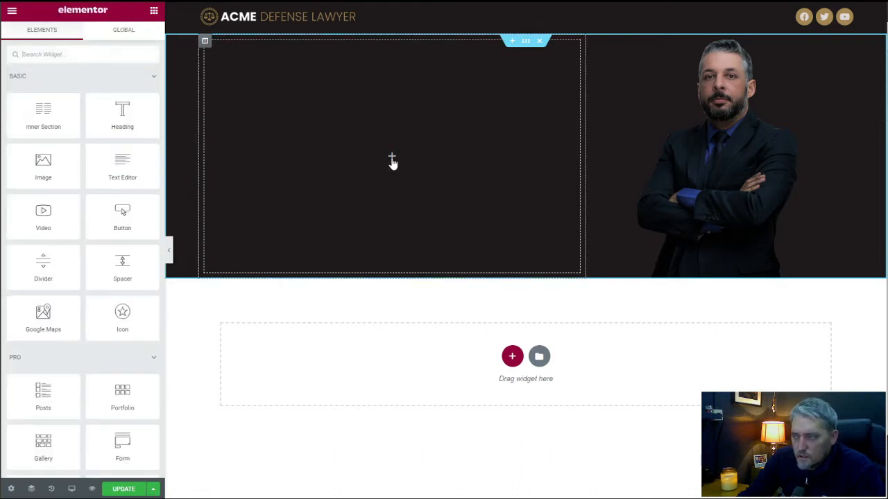
left_click_drag(132, 117, 401, 158)
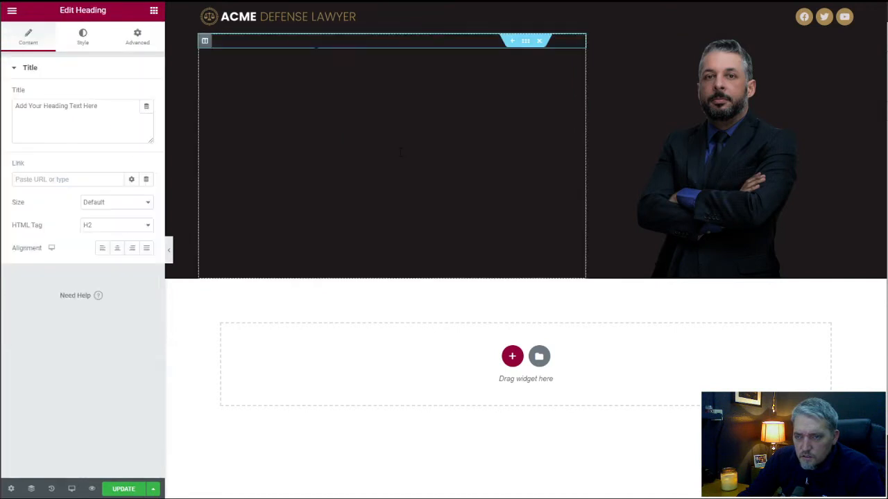
left_click(205, 41)
left_click(114, 117)
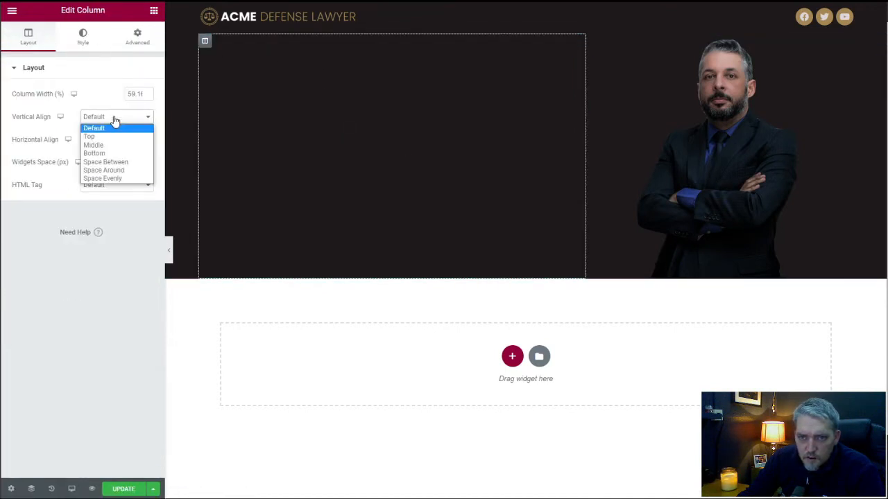
left_click(115, 145)
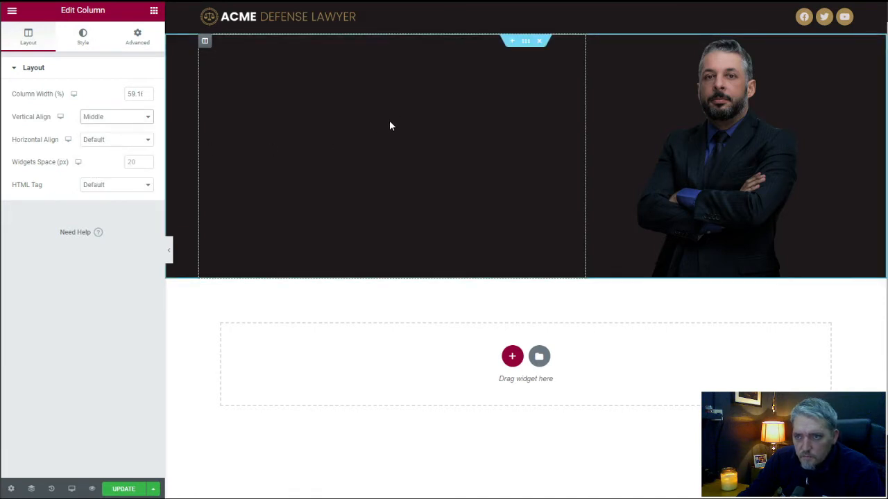
Set the hero heading's text color to the global Secondary color.
left_click(323, 160)
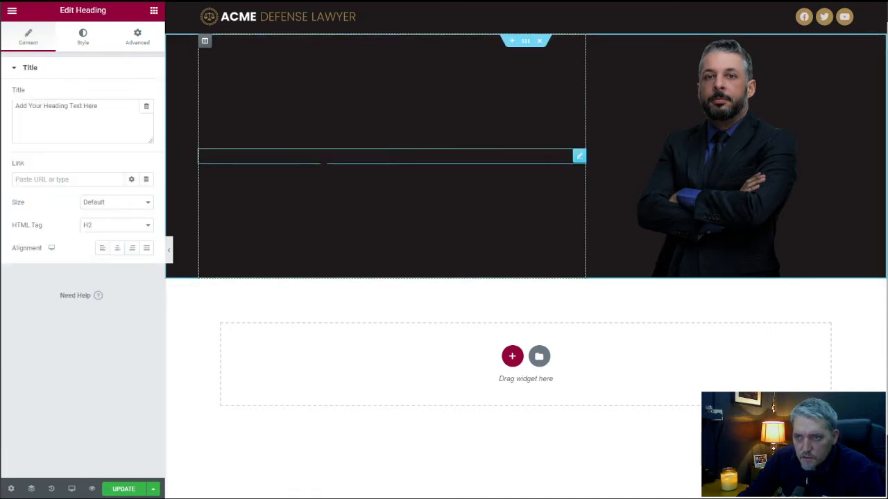
left_click(83, 37)
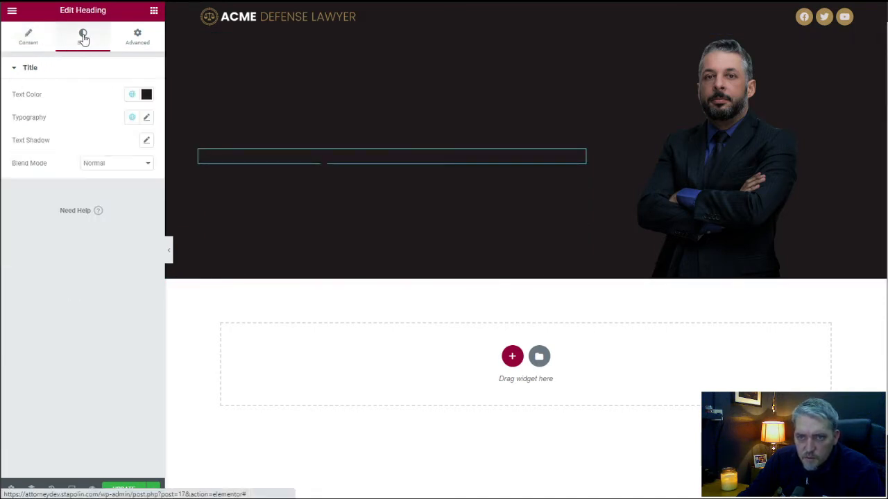
left_click(147, 95)
left_click(99, 90)
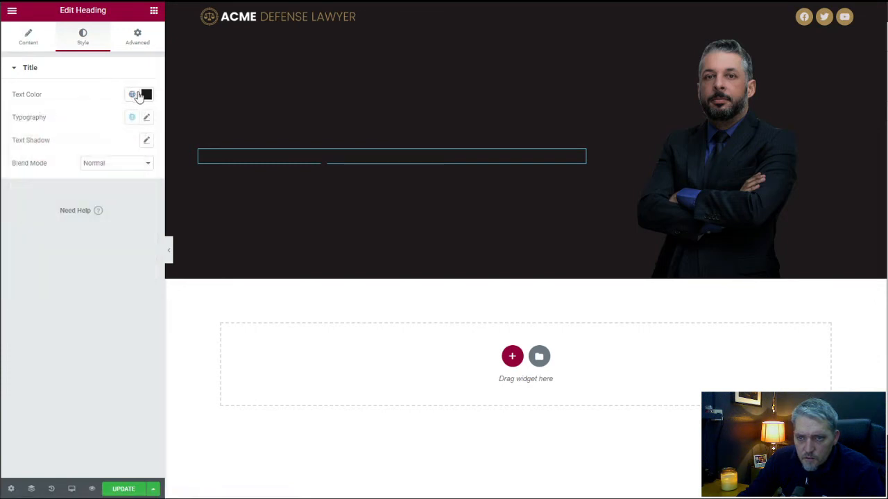
left_click(136, 95)
left_click(79, 167)
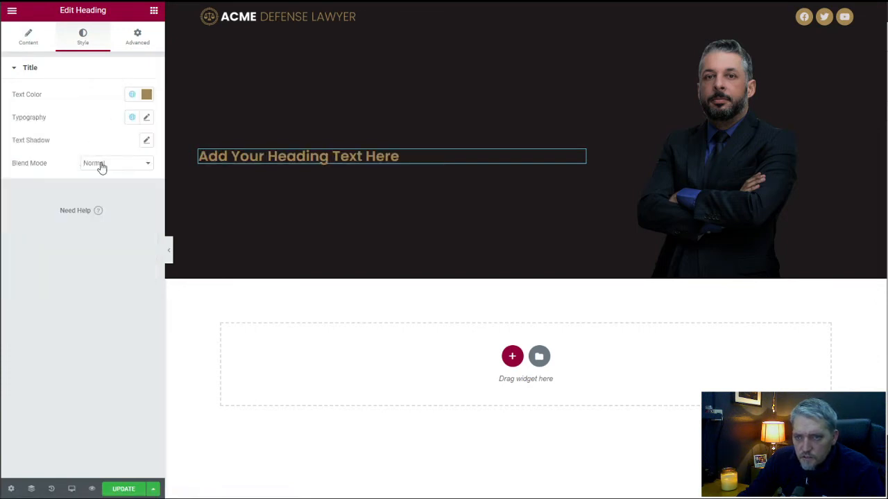
Replace the hero heading's placeholder title with "ACME Defense Lawyer".
triple_click(247, 156)
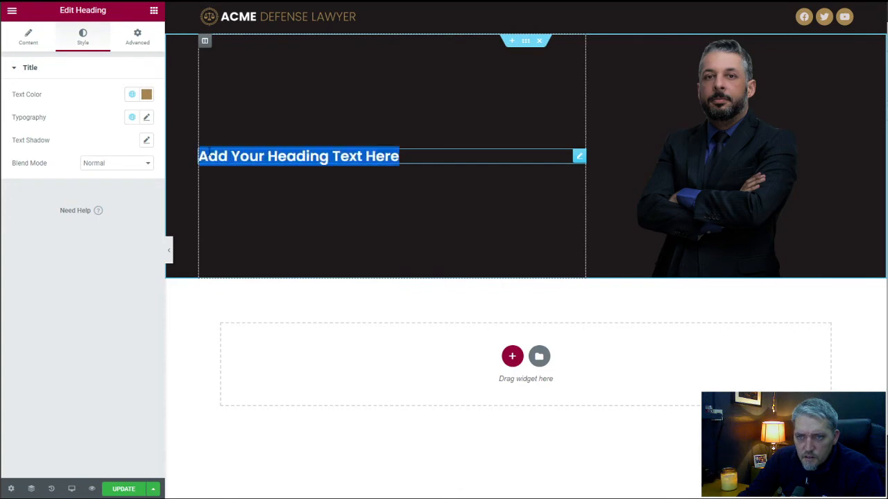
left_click(28, 38)
triple_click(61, 105)
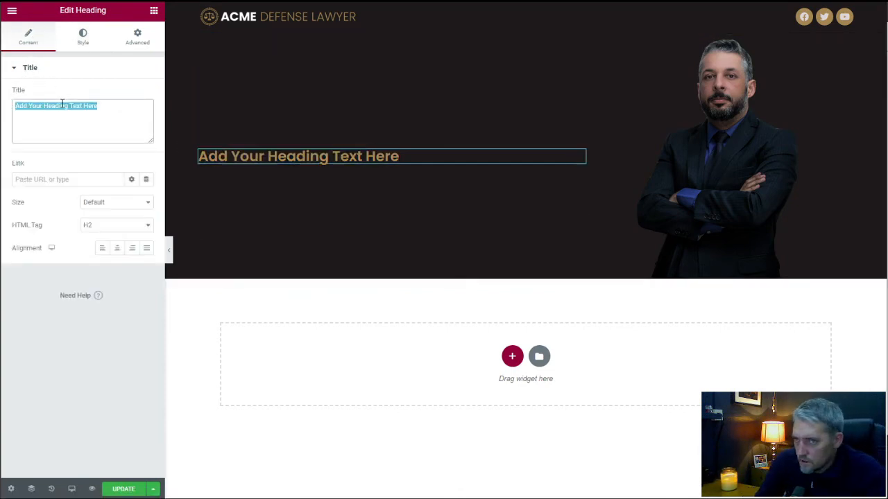
type("AC")
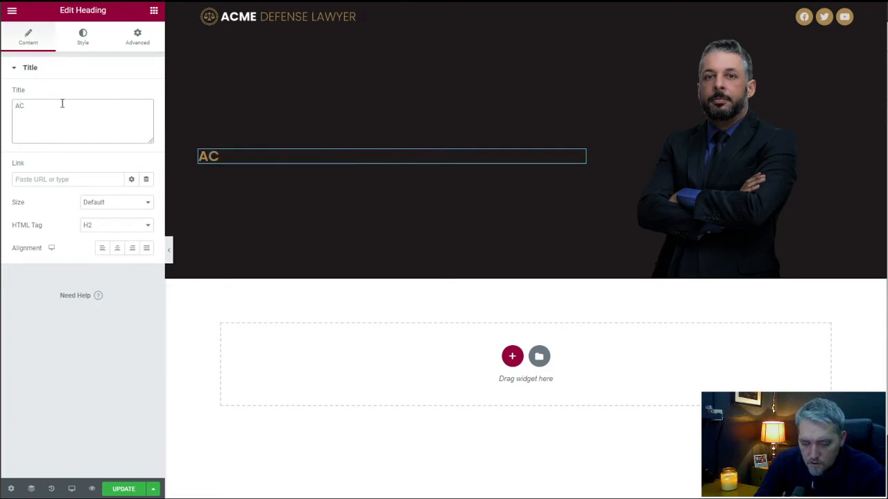
type("me")
key("BackSpace")
key("BackSpace")
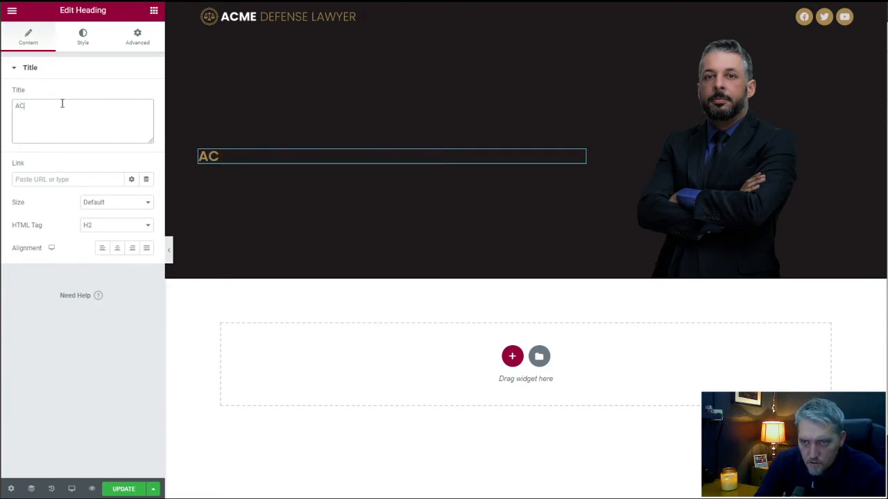
type("ME De")
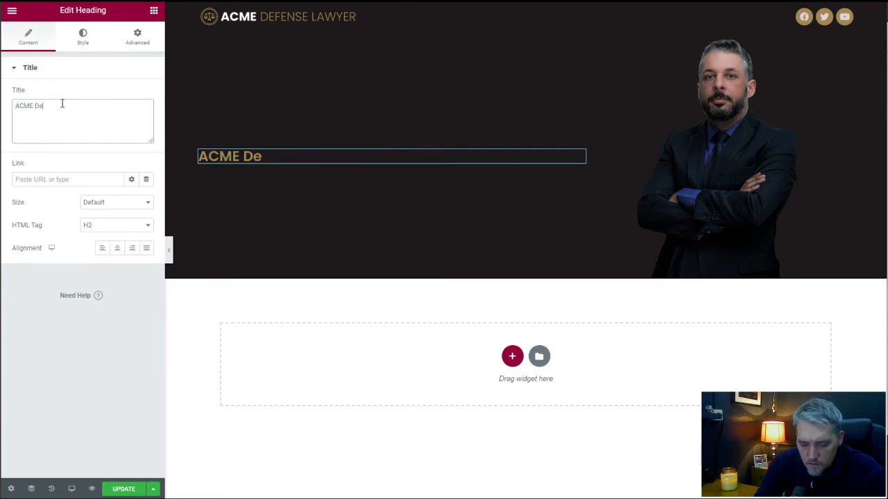
type("fense La")
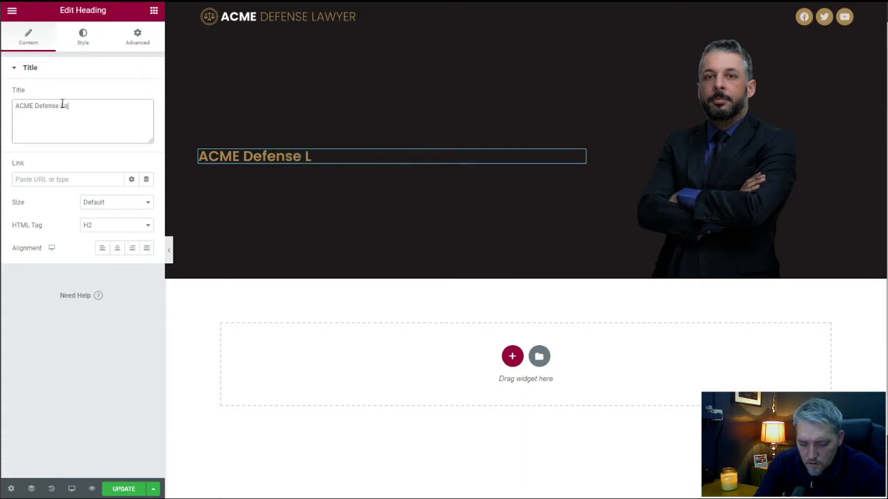
type("wyer")
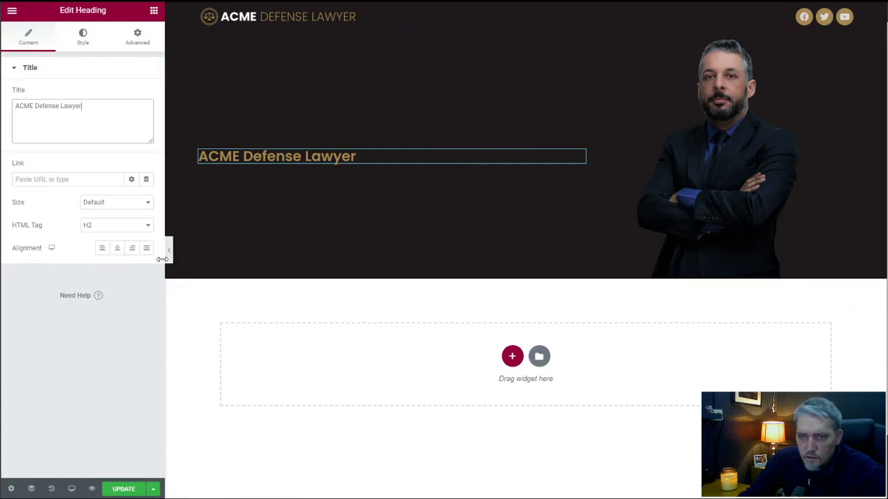
Center the hero heading and set its HTML tag to H1.
left_click(118, 250)
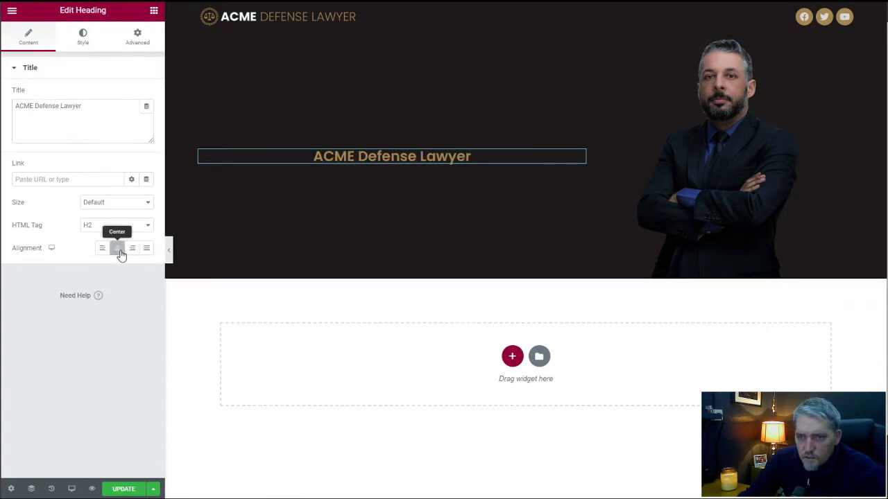
left_click(110, 227)
left_click(106, 238)
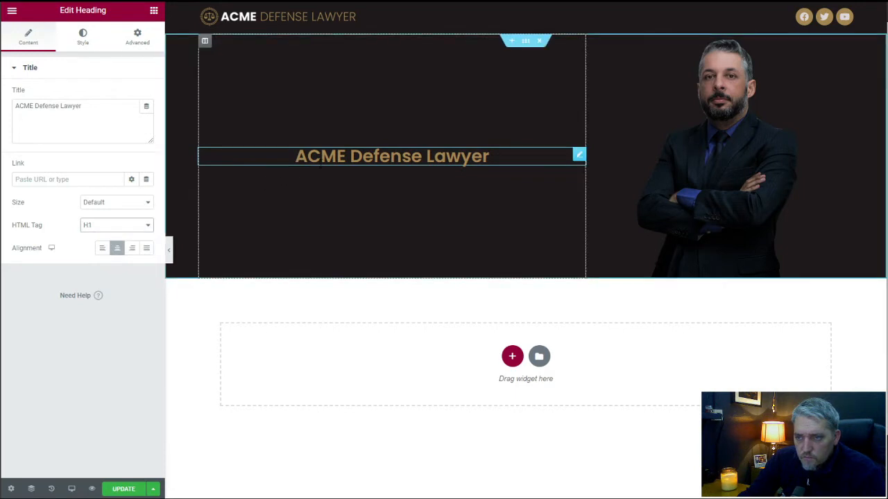
Apply the global Secondary font to the hero heading's typography.
left_click(89, 44)
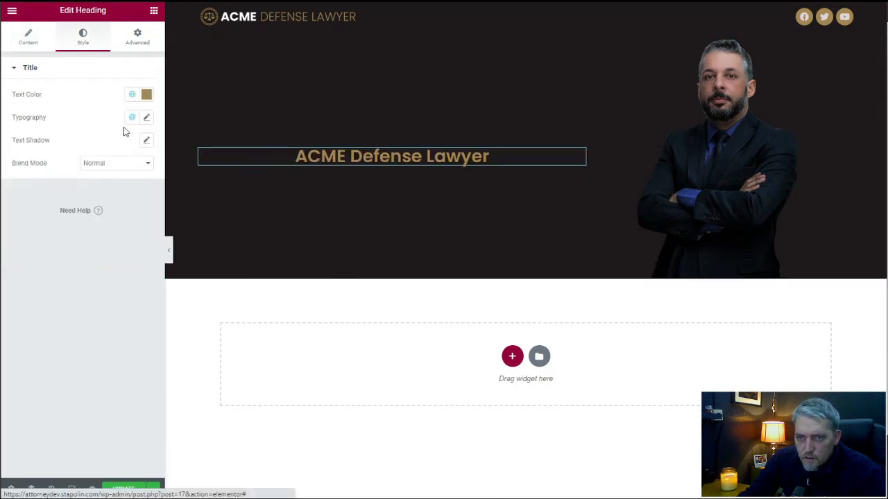
left_click(145, 118)
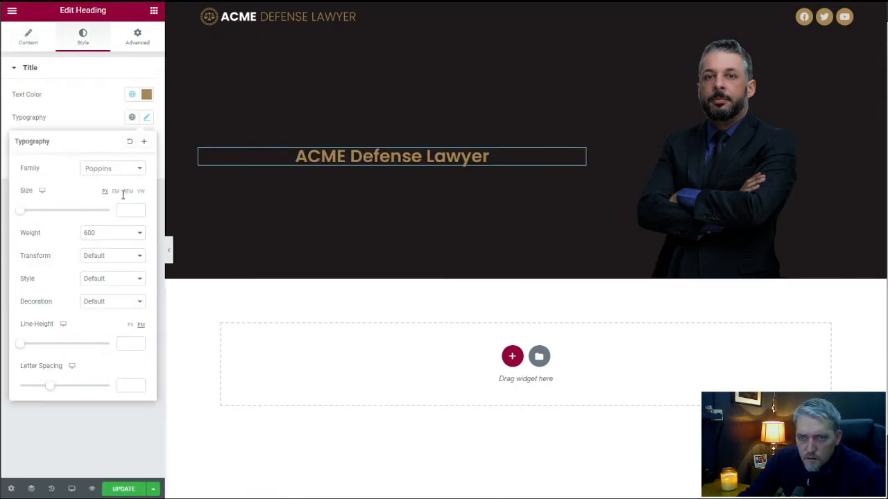
left_click(123, 118)
left_click(145, 119)
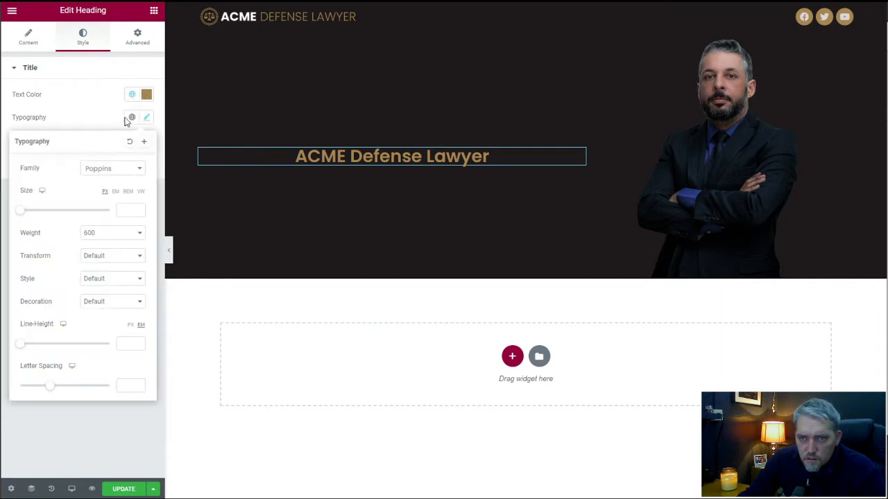
left_click(129, 120)
left_click(131, 119)
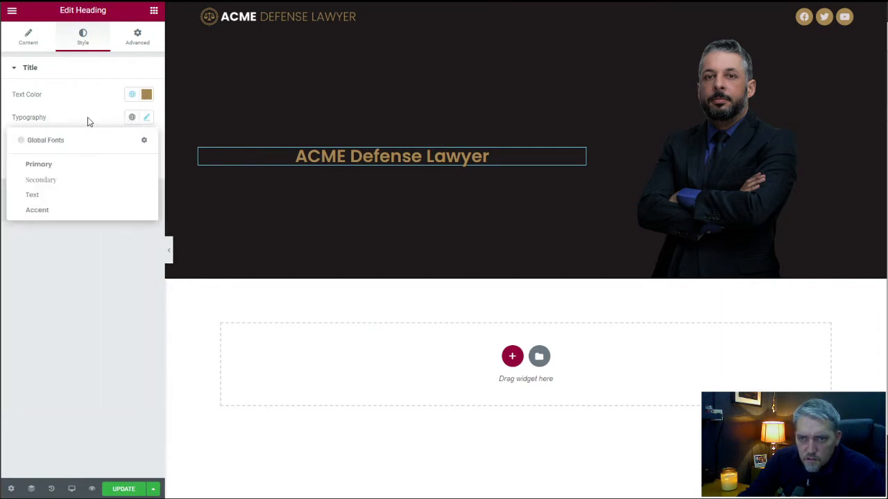
left_click(61, 179)
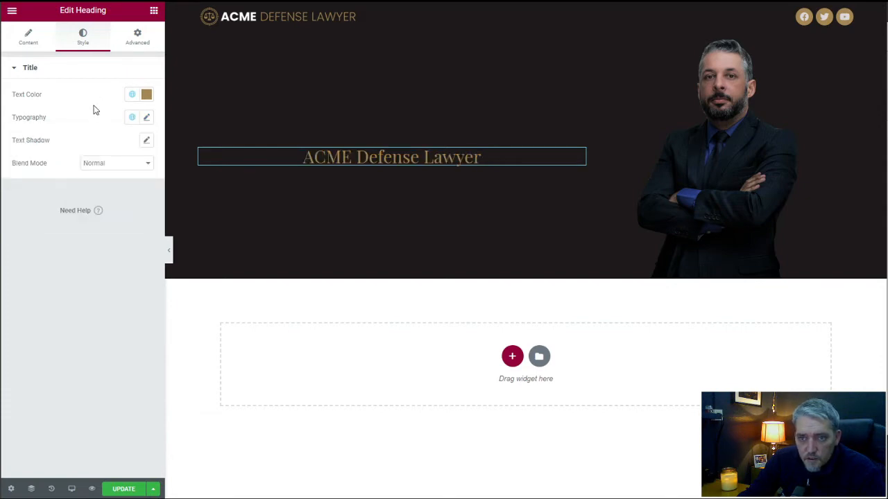
Increase the "ACME Defense Lawyer" heading's font size to slightly above 35 px.
left_click(147, 120)
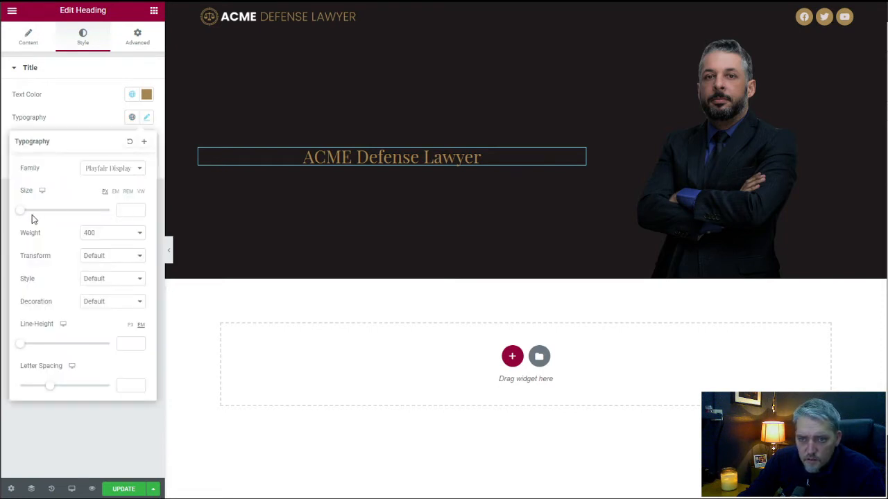
left_click_drag(27, 215, 39, 214)
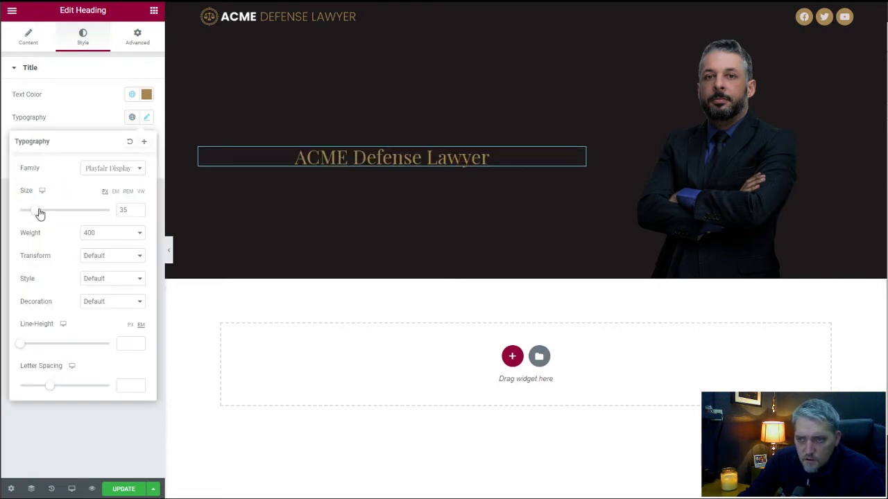
left_click(138, 206)
left_click(98, 114)
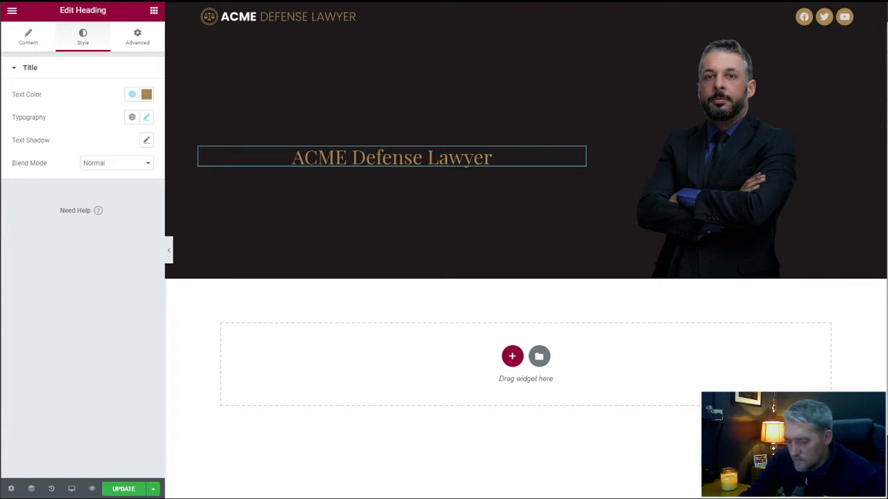
Add a second heading below the hero heading reading "Aenean vel sem orci. Nunc iaculis luctus est id faucibus", with div as its HTML tag.
left_click(154, 13)
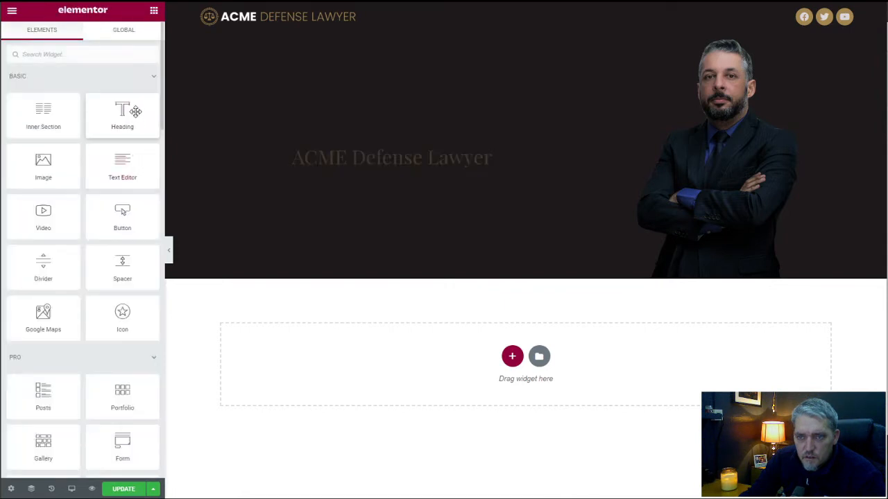
left_click_drag(131, 110, 381, 163)
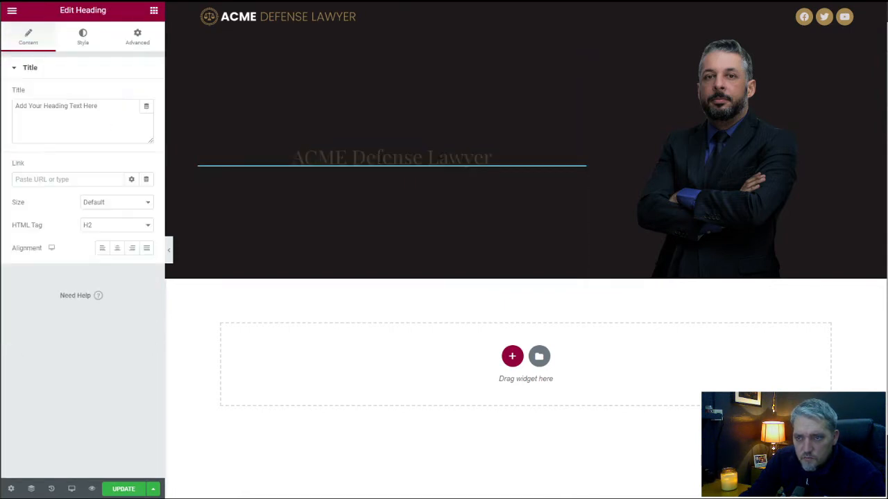
triple_click(93, 113)
type("Aenean vel sem orci. Nunc iaculis luctus est id faucibus")
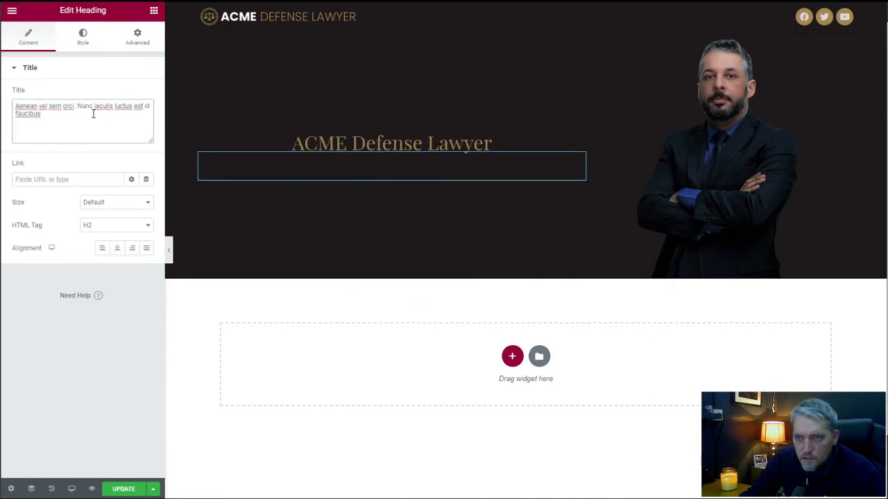
left_click(111, 228)
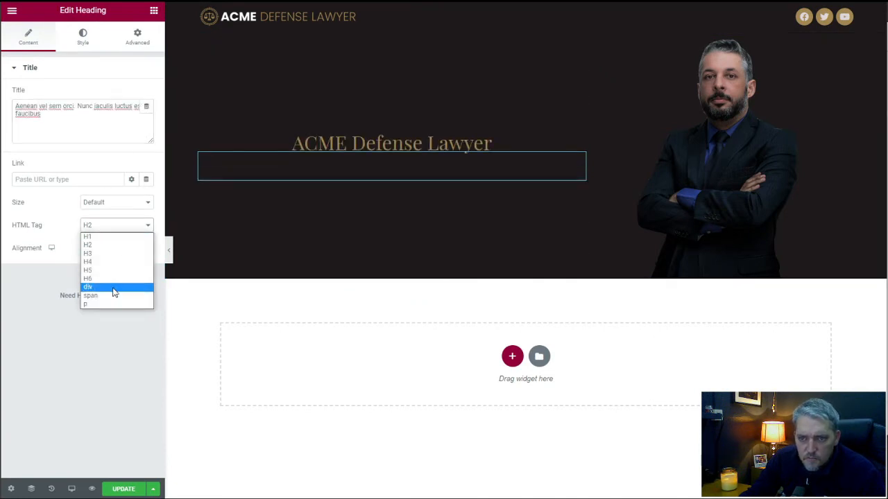
left_click(112, 286)
Set the hero subheading's text color to the global Accent color.
left_click(82, 38)
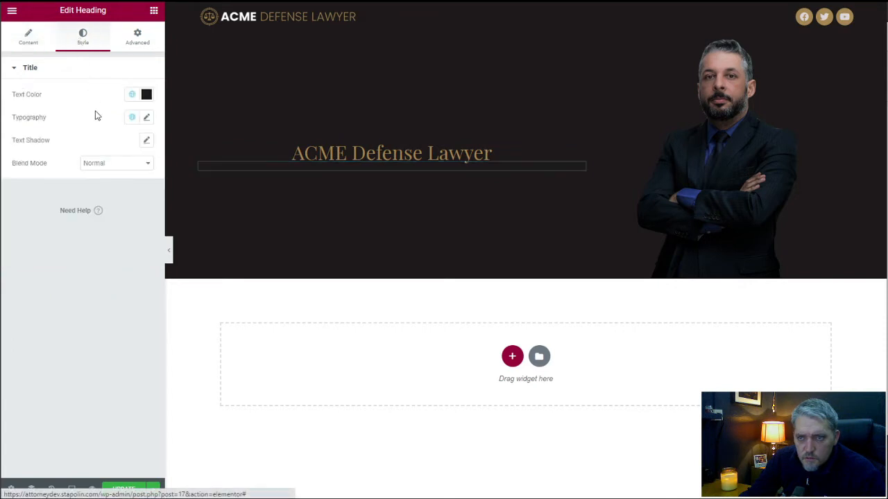
left_click(132, 94)
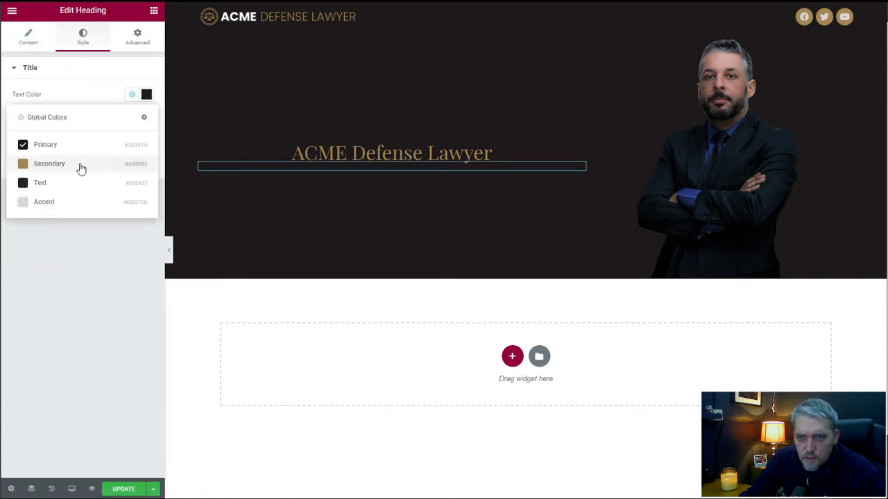
left_click(69, 202)
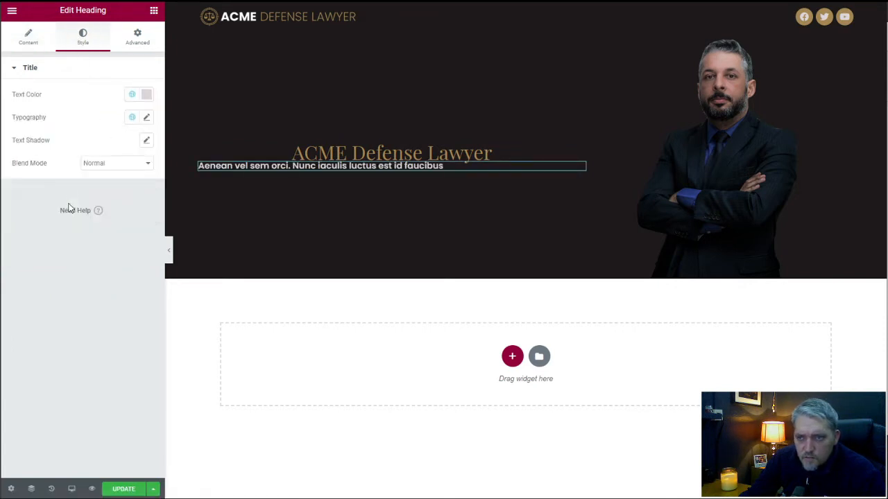
Apply the global Text font to the hero subheading and center it.
left_click(131, 117)
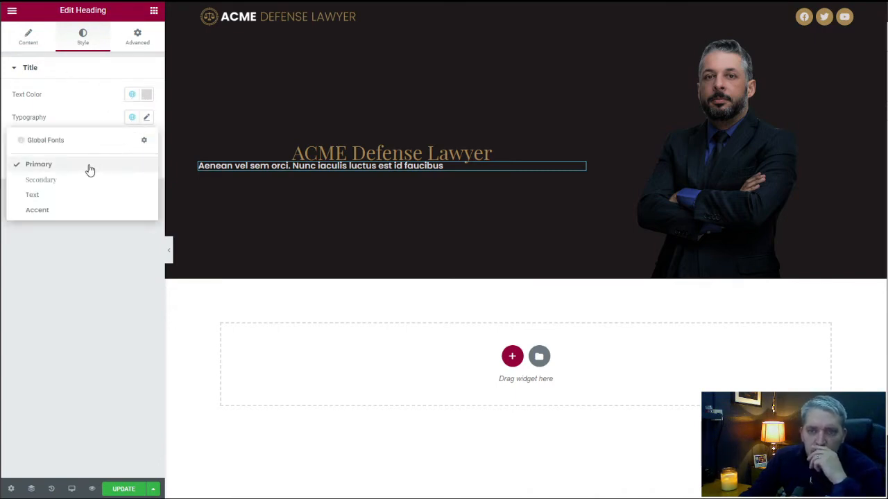
left_click(85, 194)
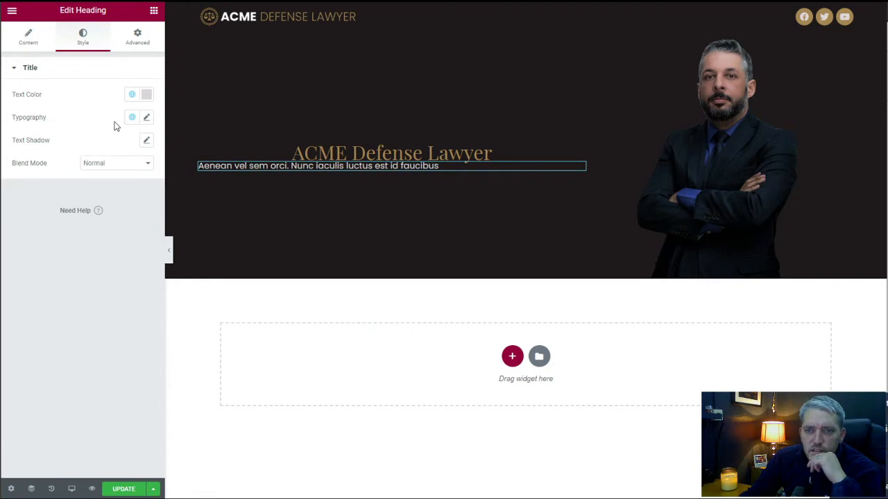
left_click(28, 38)
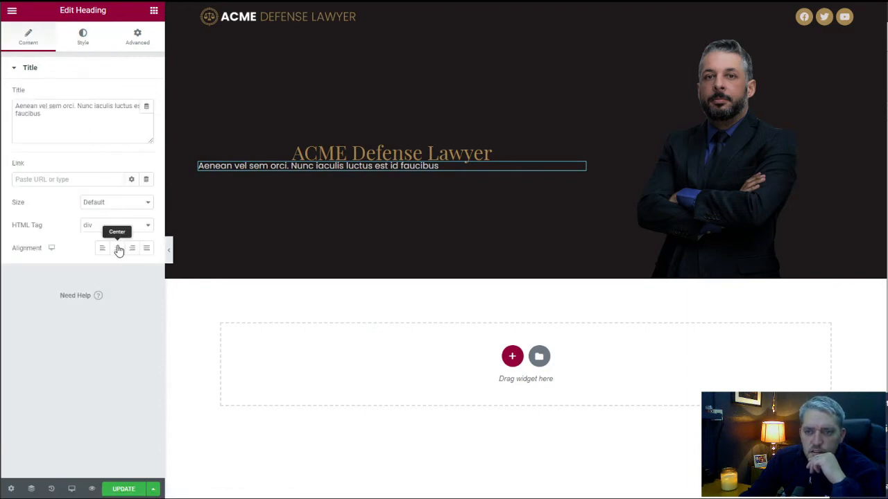
left_click(117, 247)
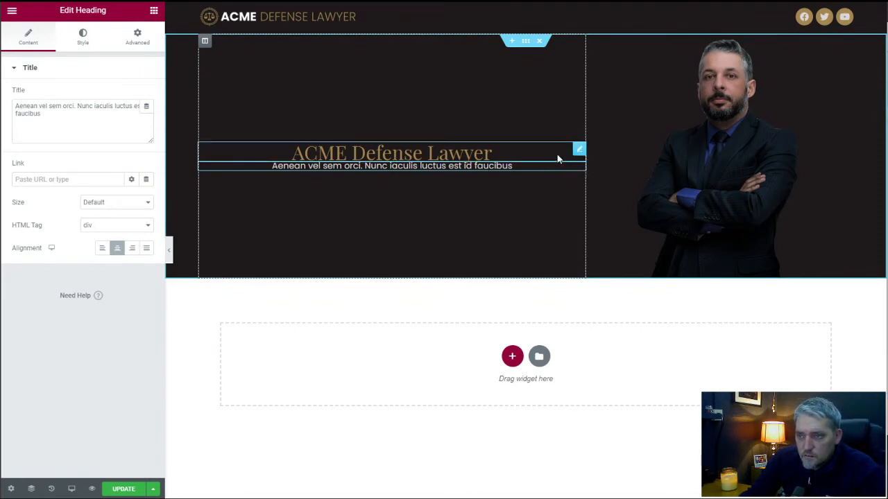
Unlink the margin values of the "ACME Defense Lawyer" heading and set its bottom margin to 25 px.
left_click(361, 152)
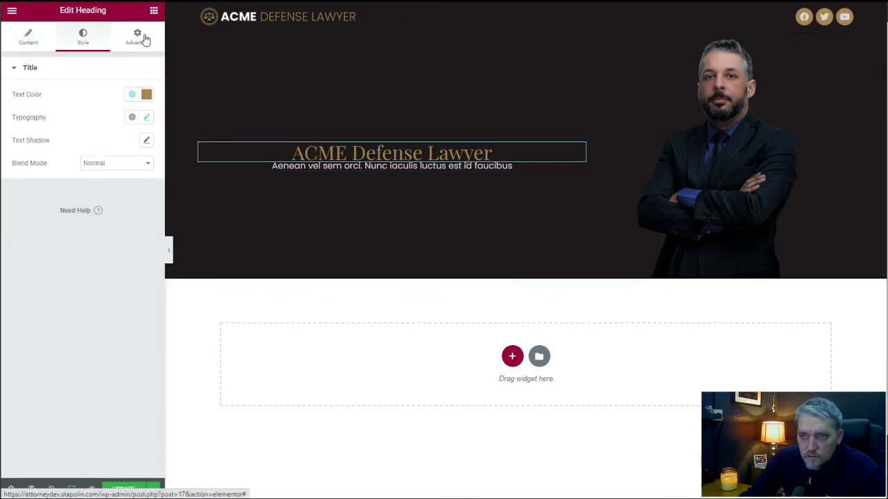
left_click(139, 38)
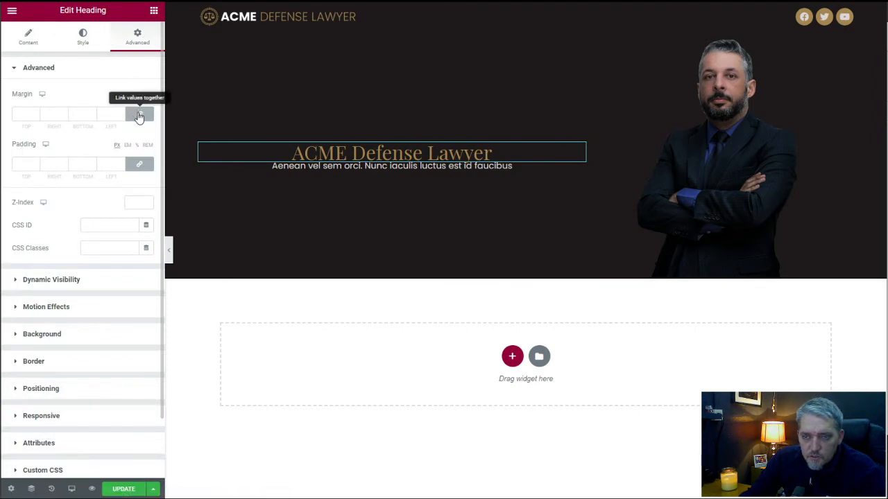
left_click(139, 115)
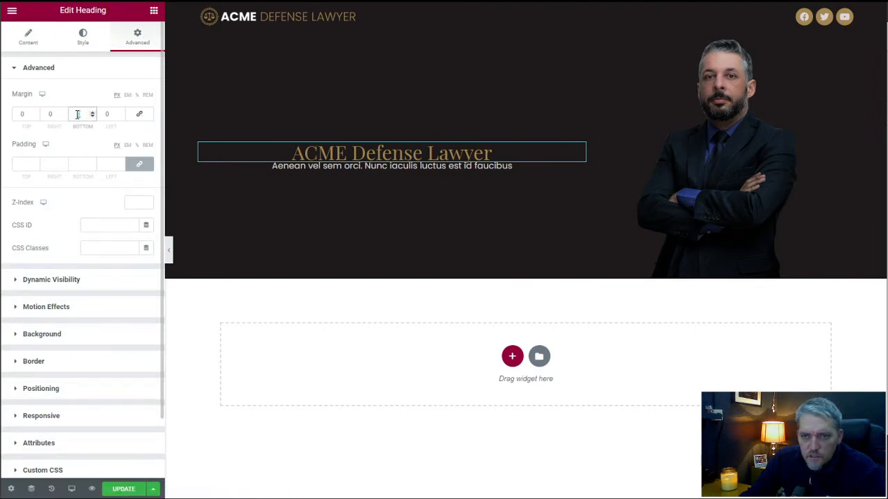
left_click(78, 115)
type("20")
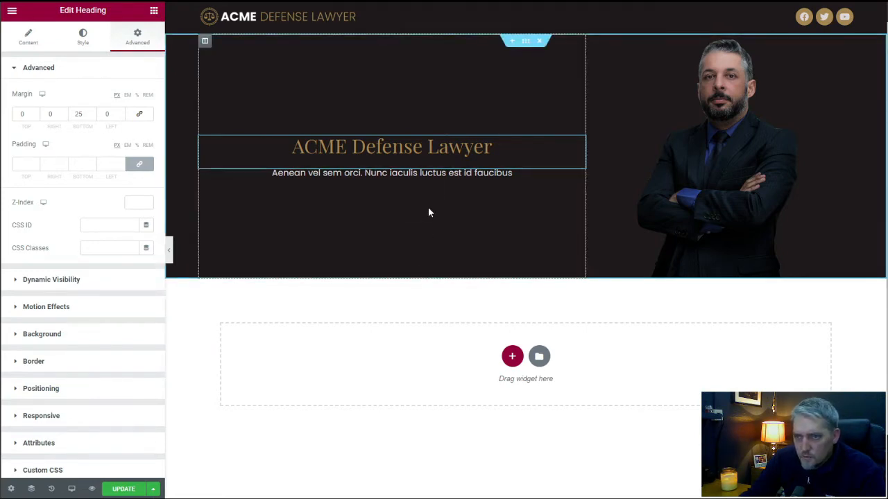
Add a button below the hero subheading and give the subheading an unlinked bottom margin of 25 px.
left_click(154, 14)
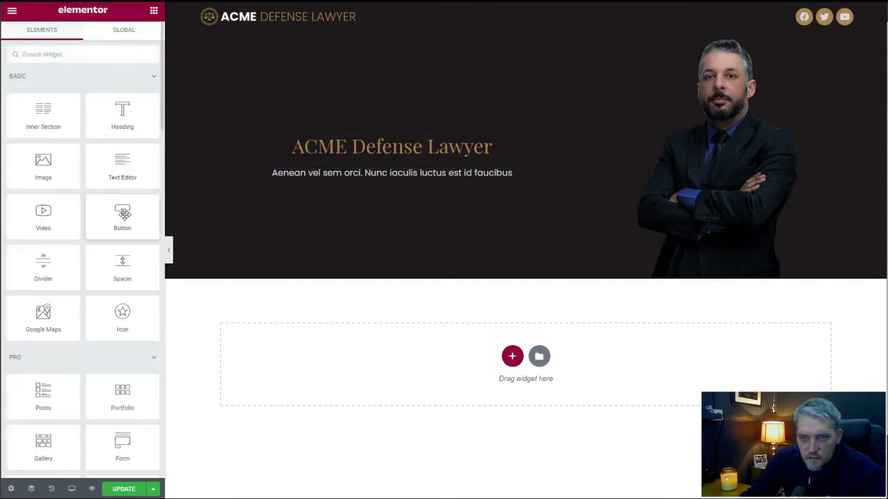
left_click_drag(122, 215, 410, 176)
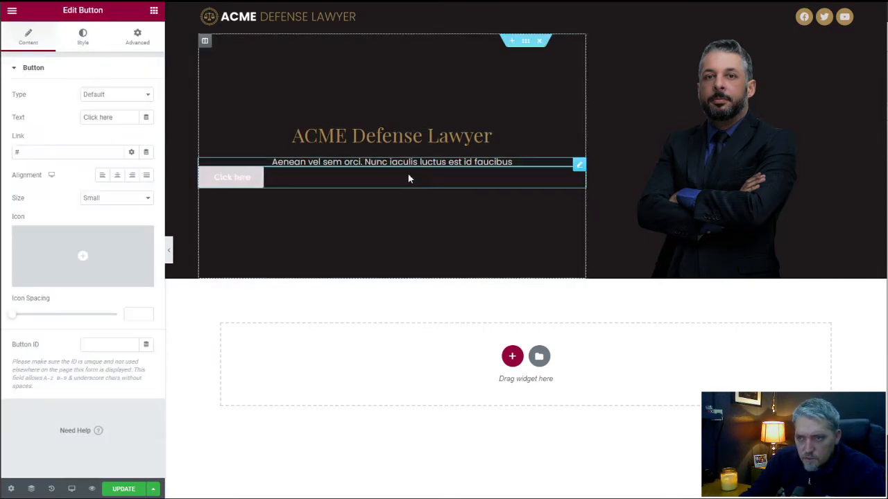
left_click(580, 164)
left_click(137, 40)
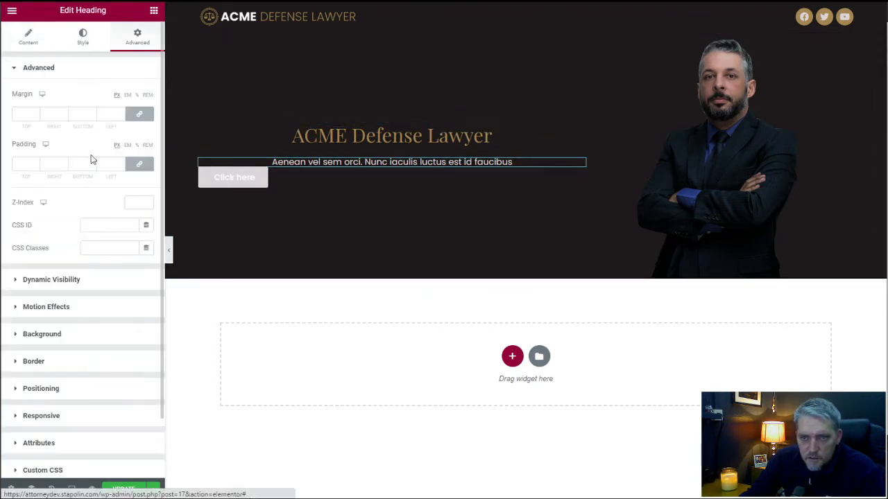
left_click(138, 114)
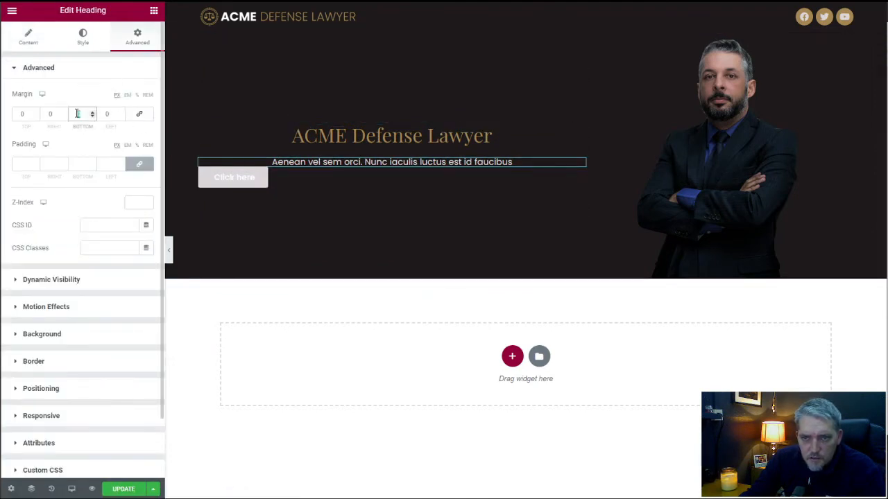
type("25")
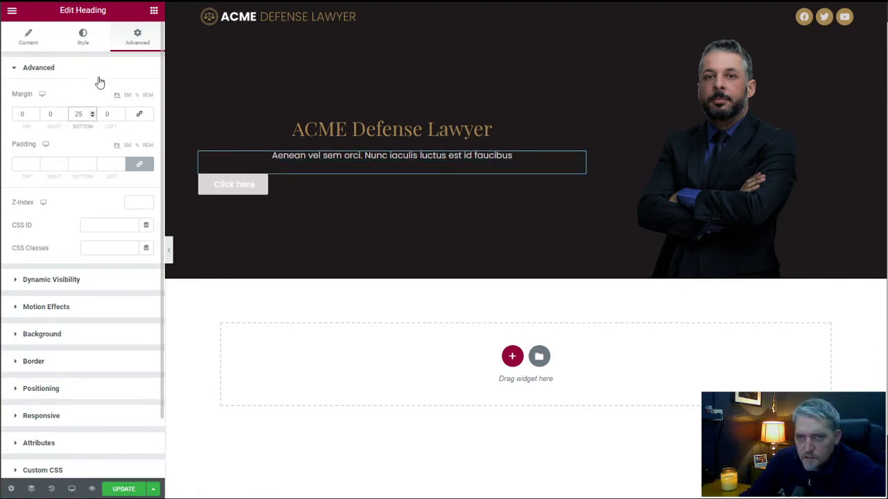
Center the hero button and replace its placeholder label with "Free Consutation".
left_click(232, 186)
left_click(117, 176)
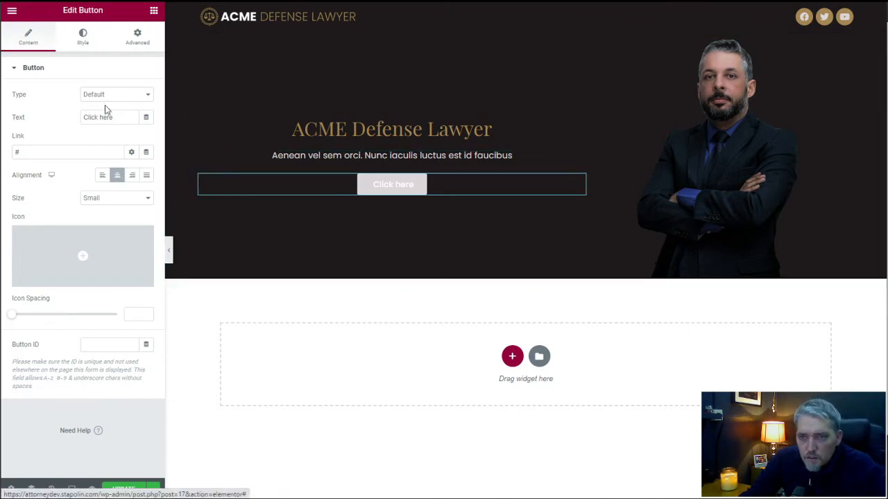
left_click_drag(118, 116, 85, 115)
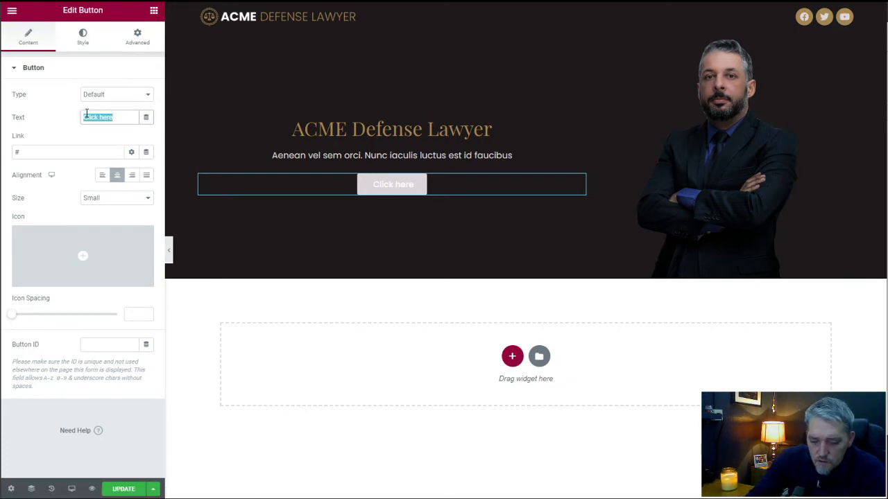
type("Free Con")
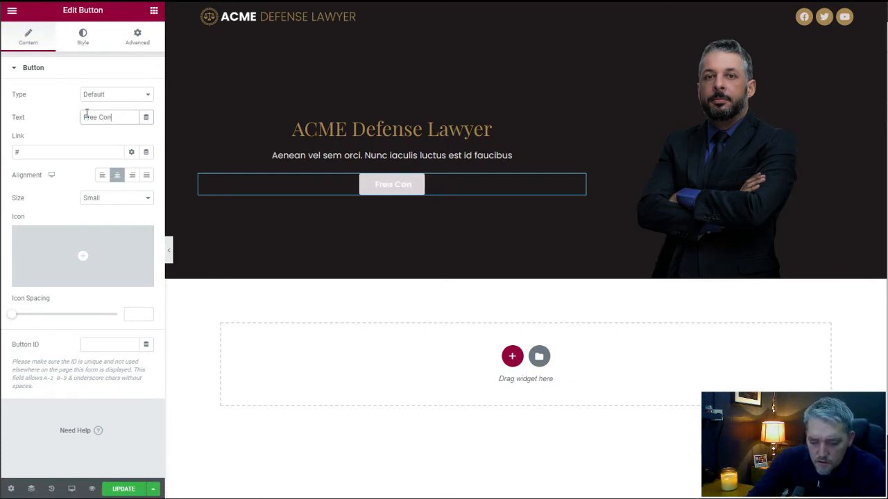
type("sutation")
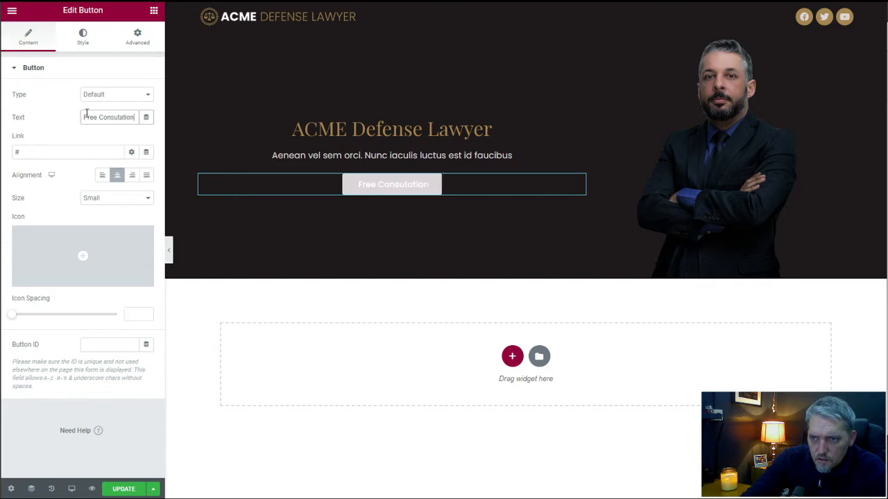
Apply the global Primary font to the hero button's typography.
left_click(82, 37)
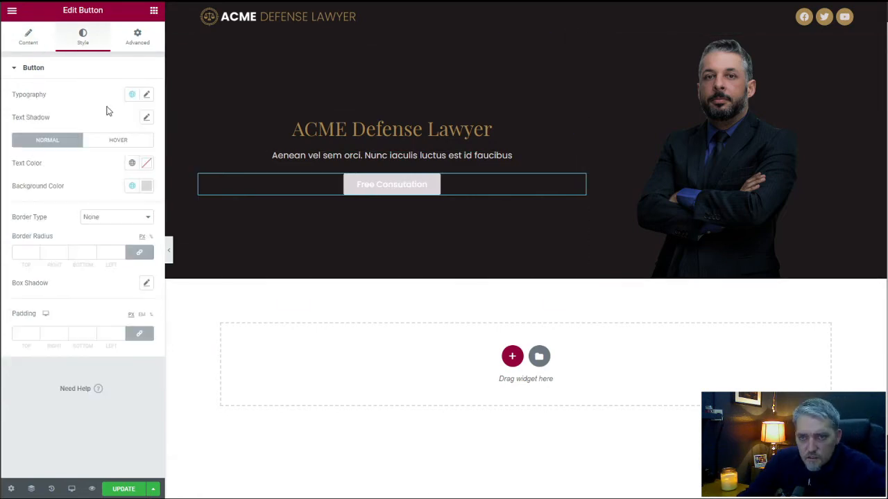
left_click(29, 40)
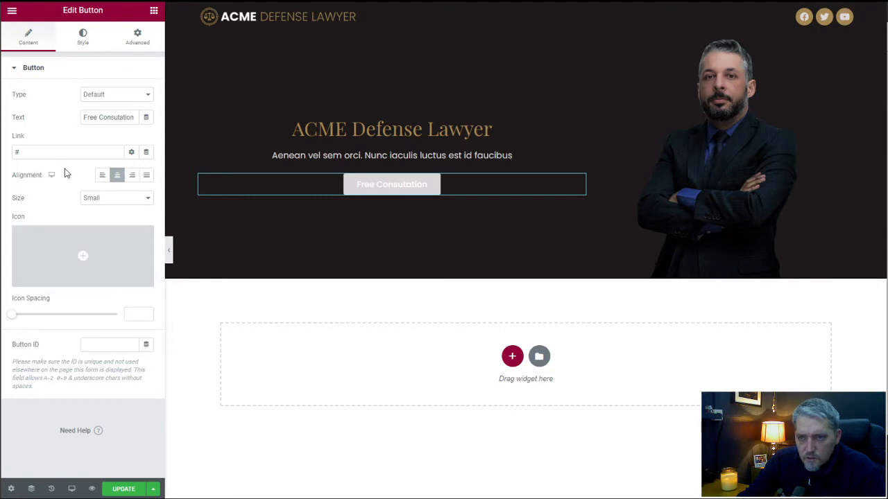
left_click(83, 40)
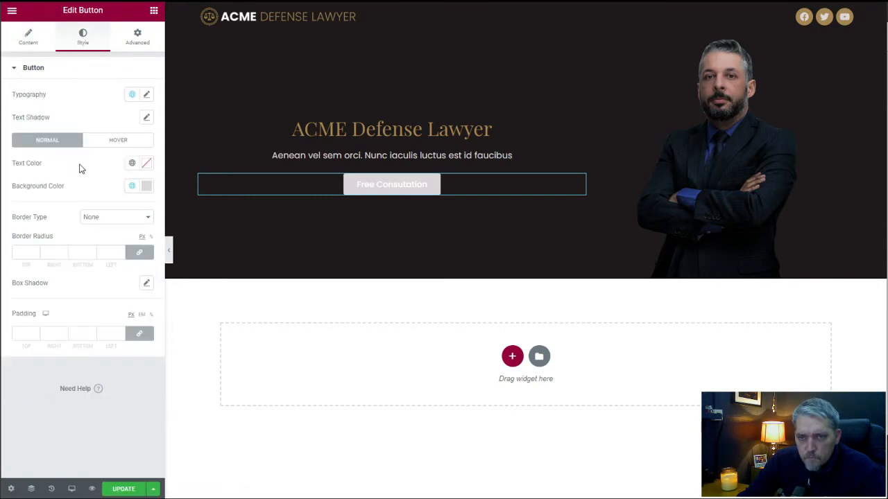
left_click(132, 94)
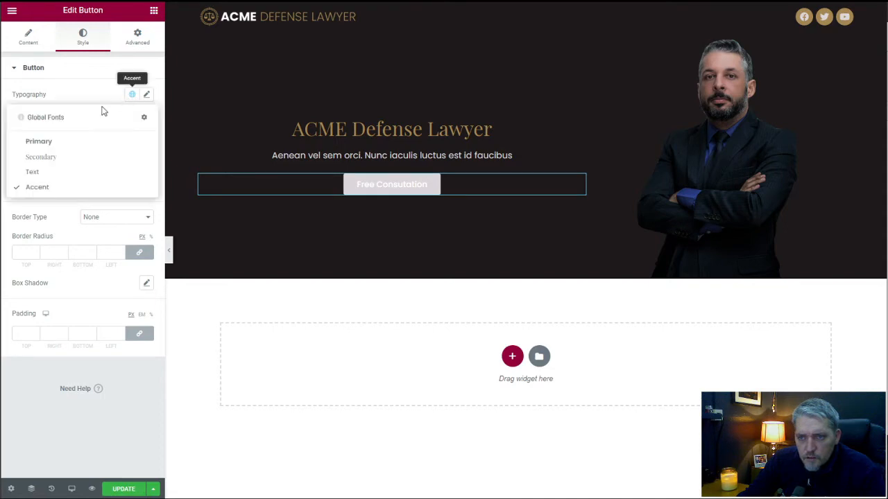
left_click(71, 144)
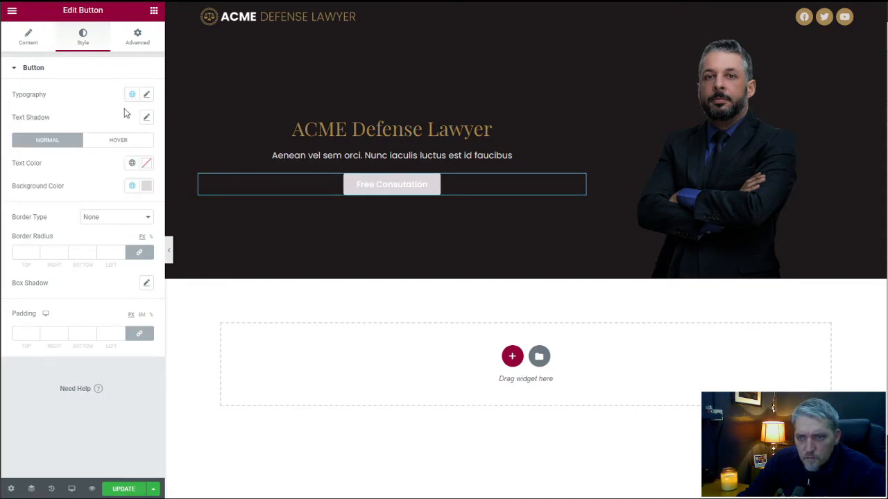
Set the text transform in the hero button's typography to Uppercase.
left_click(147, 94)
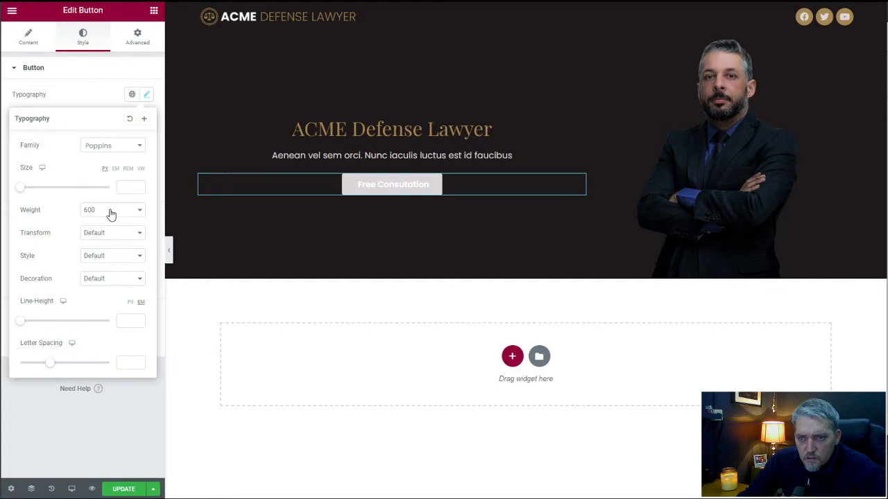
left_click(109, 236)
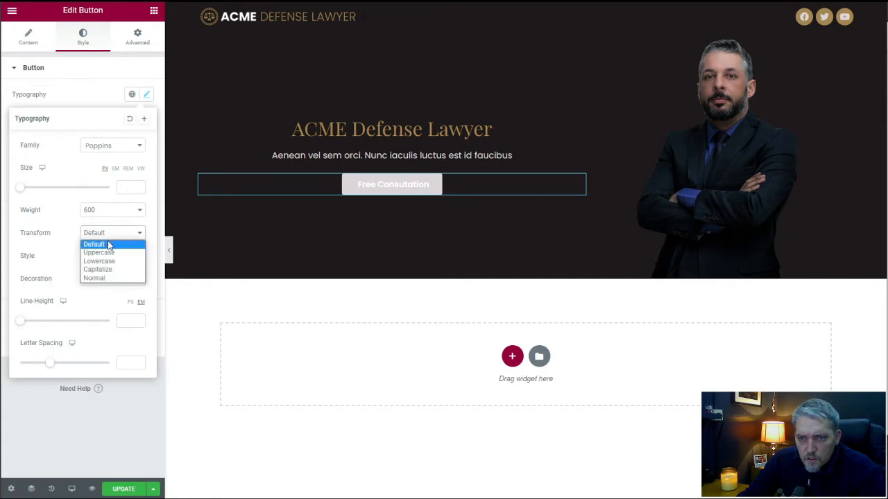
left_click(110, 244)
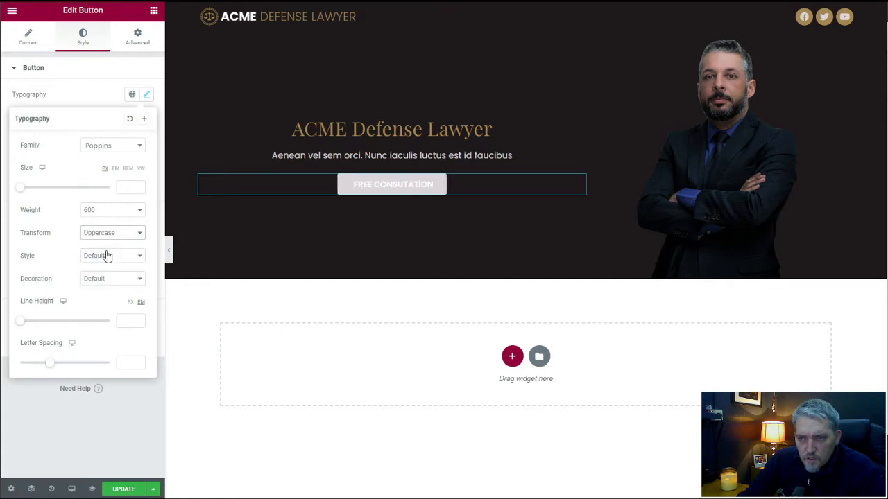
Apply the global Secondary color to the hero button's background.
left_click(95, 95)
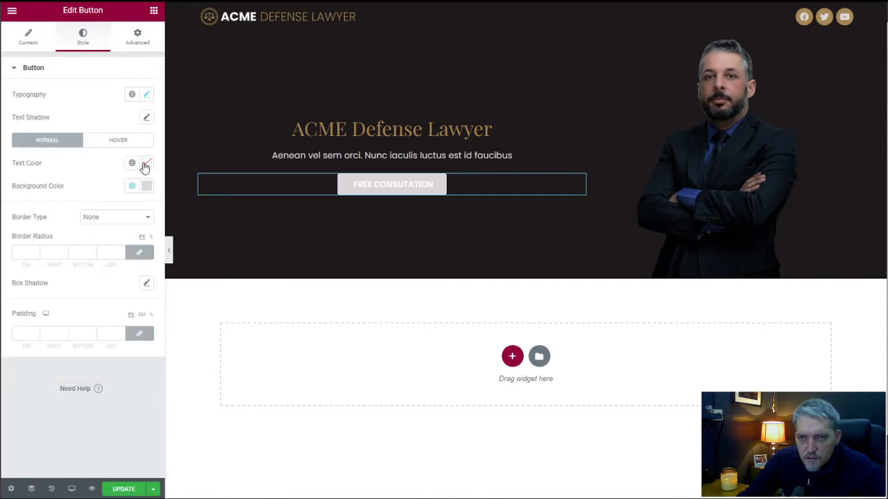
left_click(132, 187)
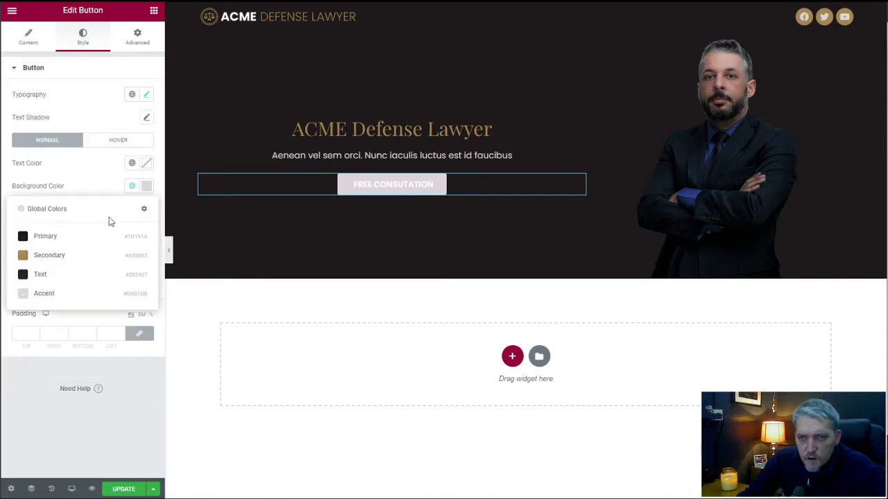
left_click(60, 256)
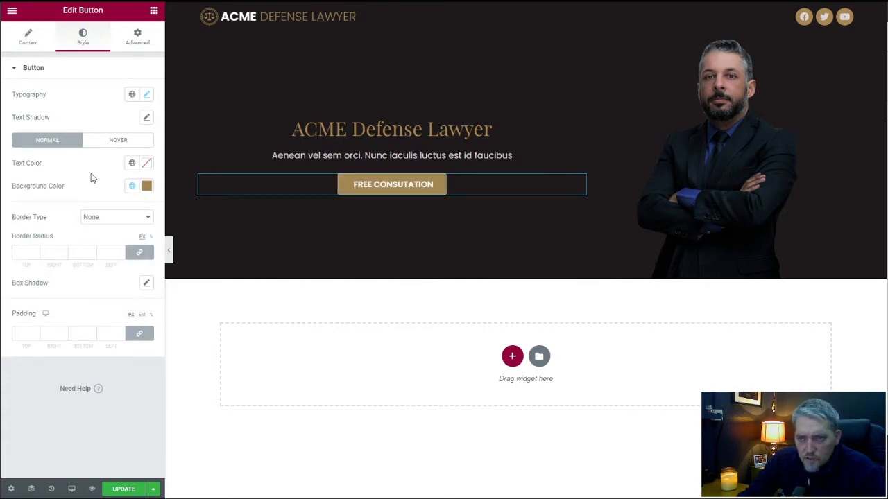
Set the hero button's text color to white and its border radius to 0 px on all corners.
left_click(132, 163)
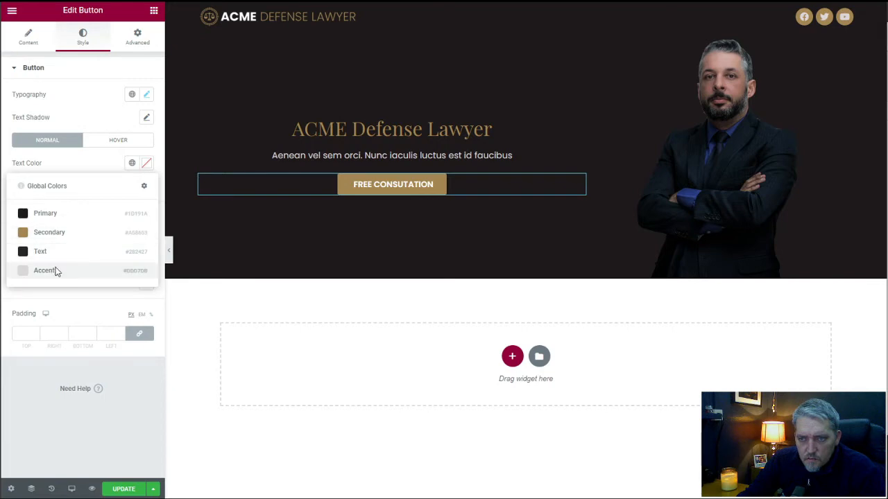
left_click(54, 270)
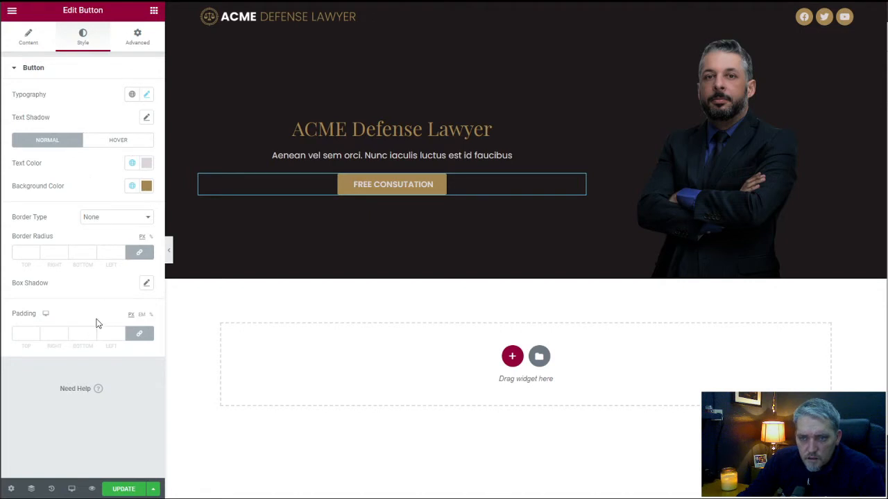
left_click(131, 168)
left_click(103, 165)
left_click(146, 167)
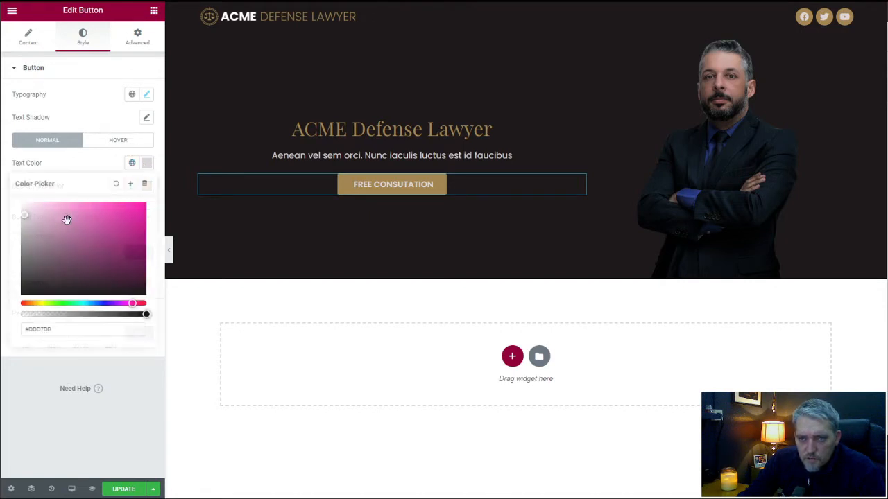
left_click(19, 200)
left_click(103, 165)
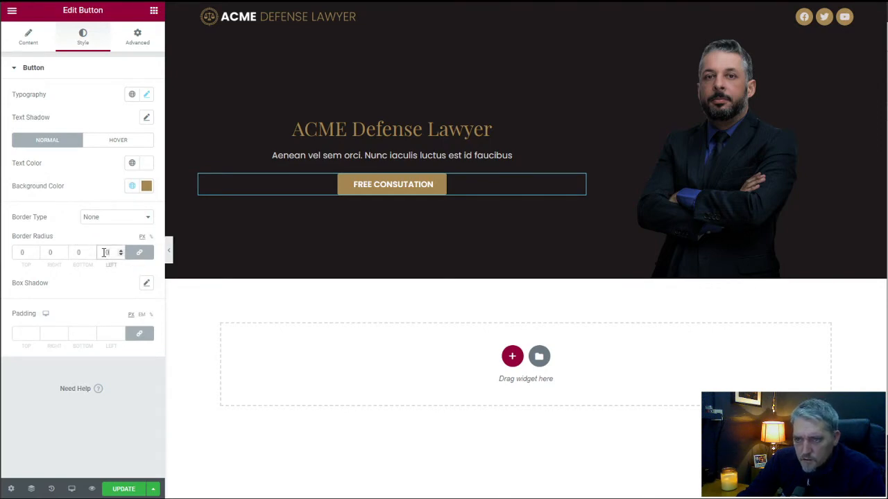
left_click(72, 232)
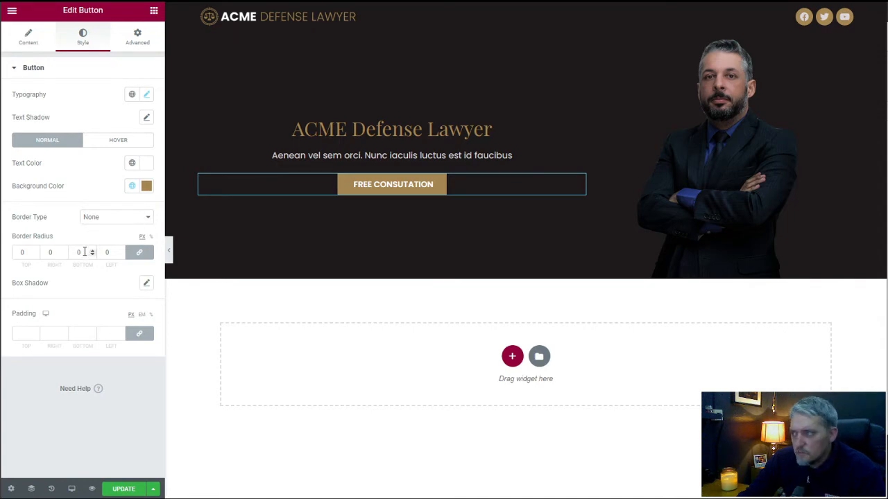
Give the hero button a solid border with a linked width of 1 and the color #FFFFFF.
left_click(116, 219)
left_click(112, 234)
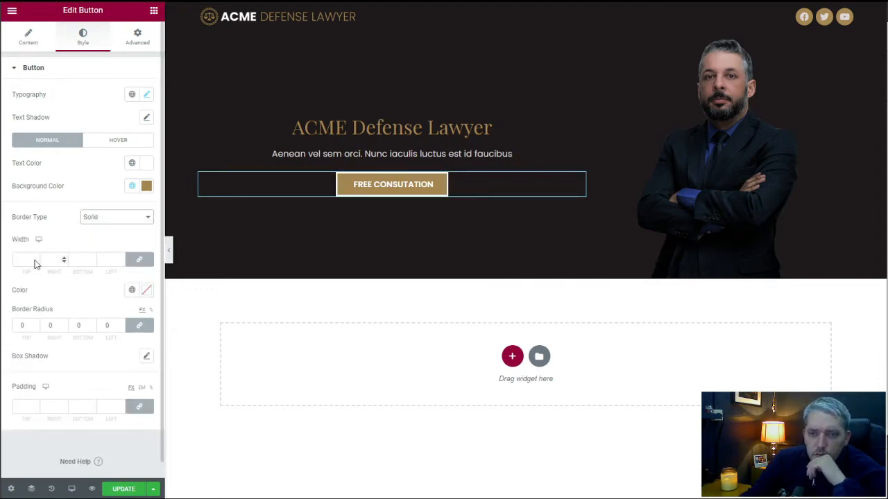
left_click(36, 258)
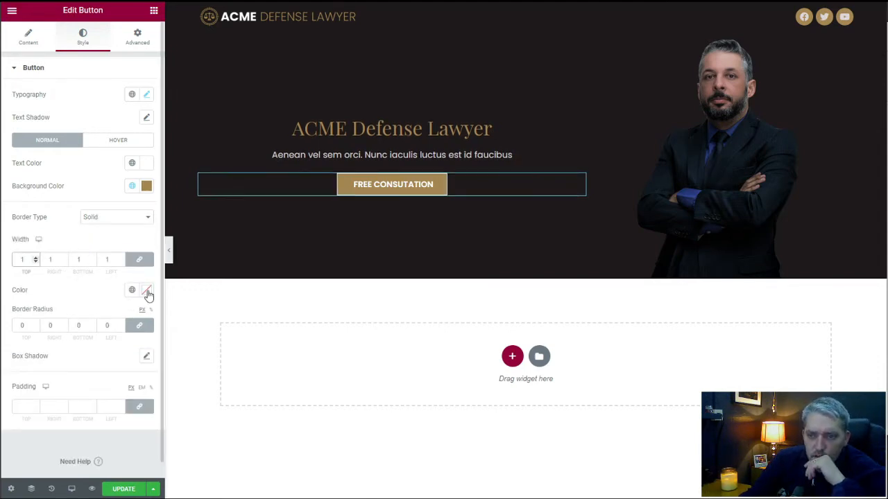
left_click(147, 291)
left_click(20, 331)
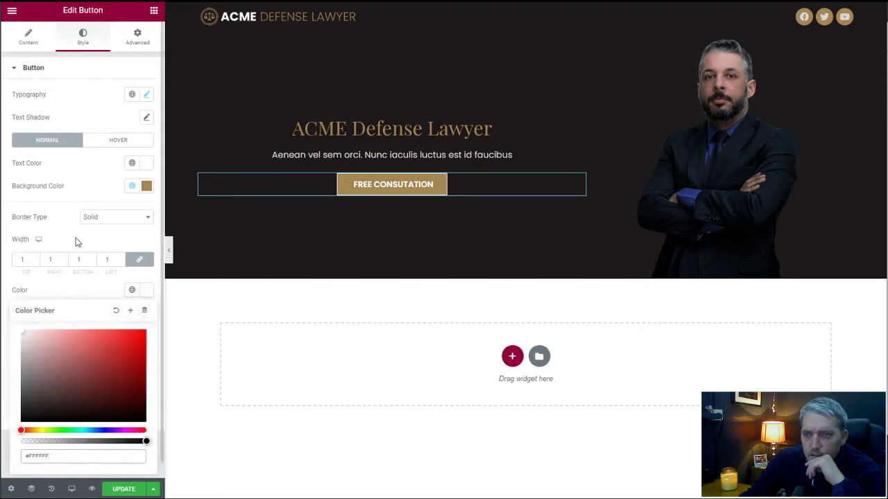
left_click(92, 240)
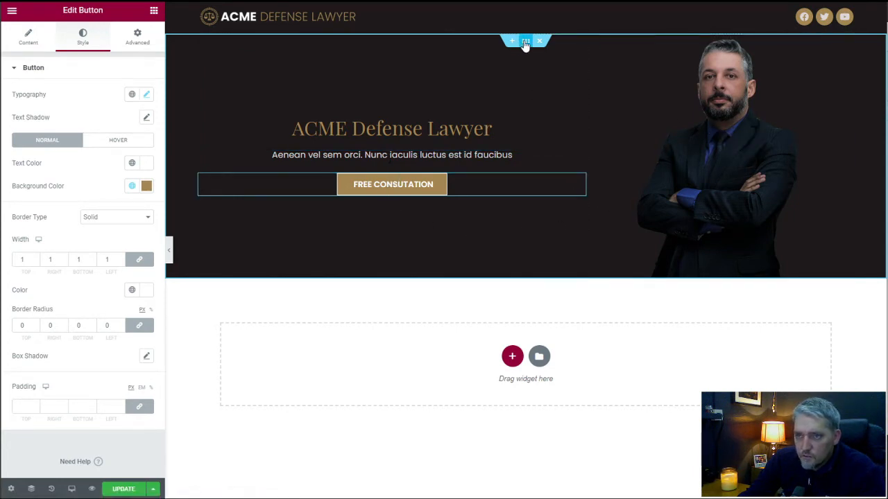
Give the hero section a solid top-only border of width 5 in the global Secondary color and update the page.
left_click(284, 59)
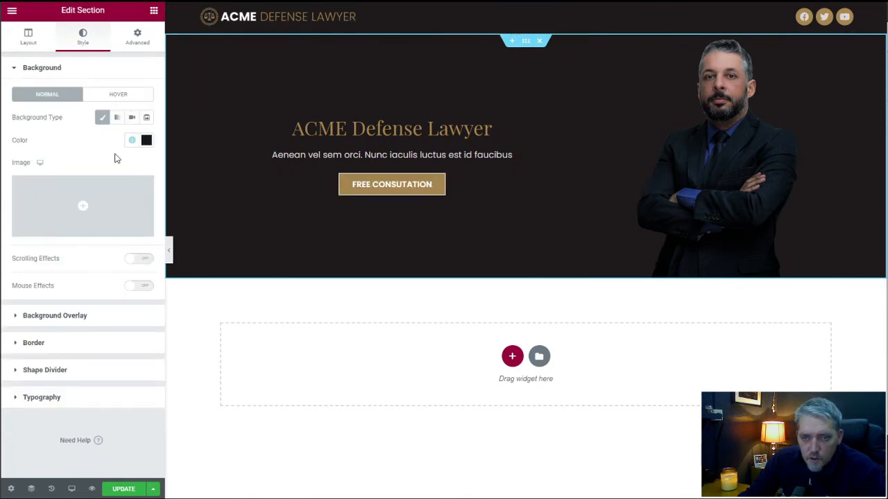
left_click(33, 343)
left_click(113, 172)
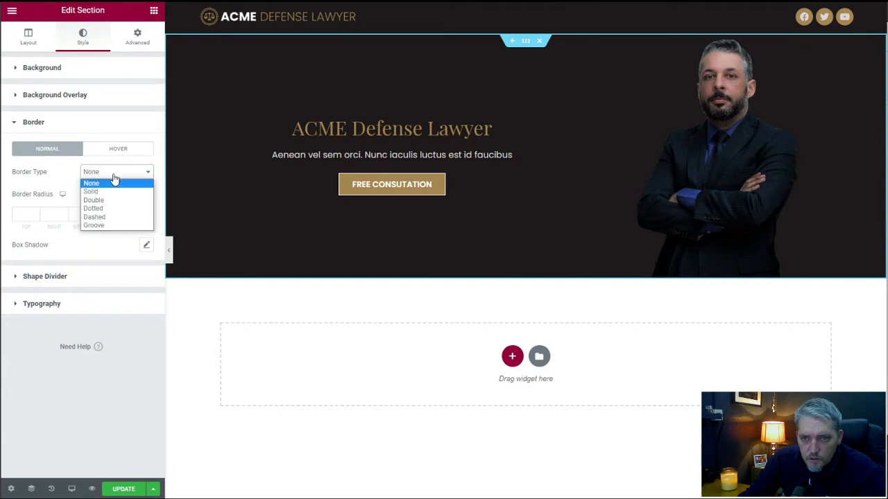
left_click(111, 191)
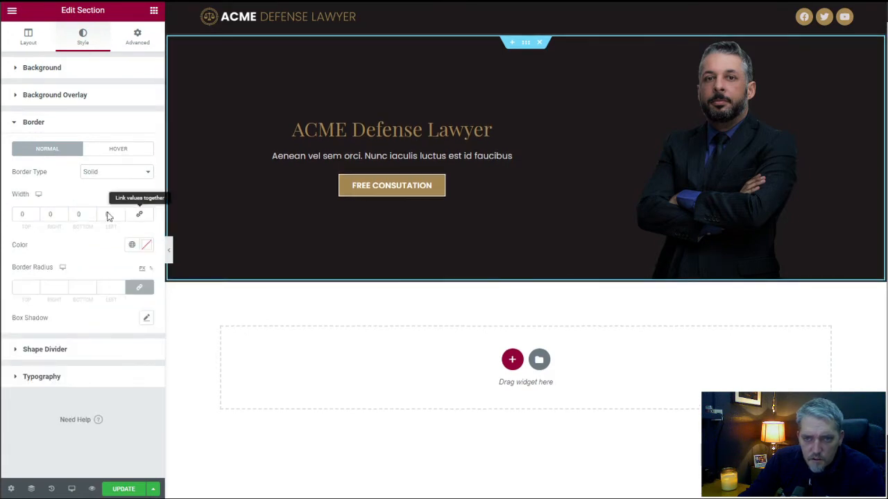
left_click(20, 213)
type("5")
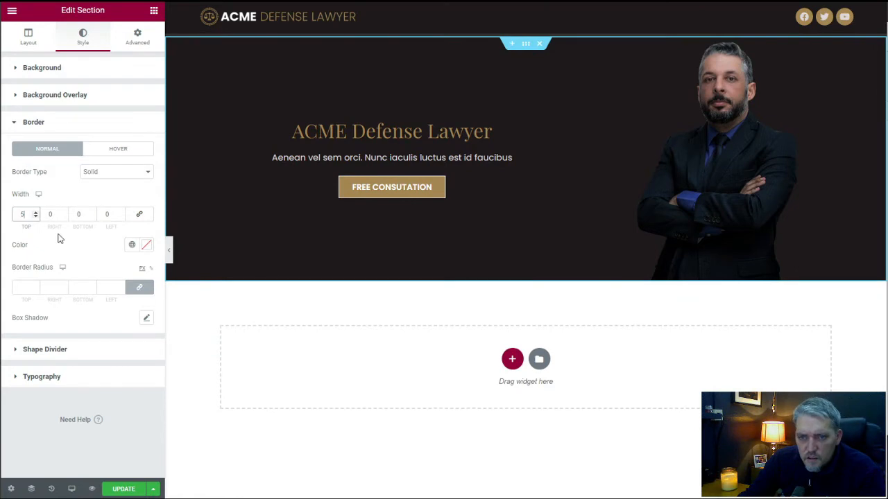
left_click(132, 245)
left_click(76, 313)
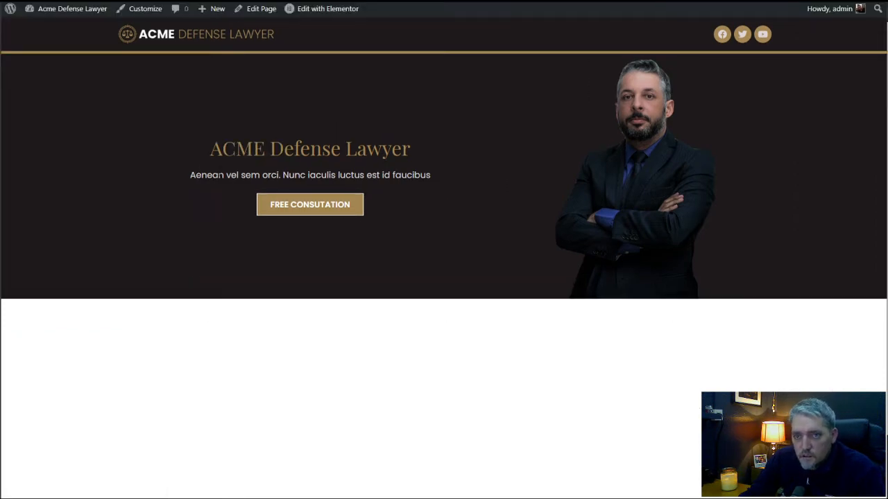
mouse_move(202, 22)
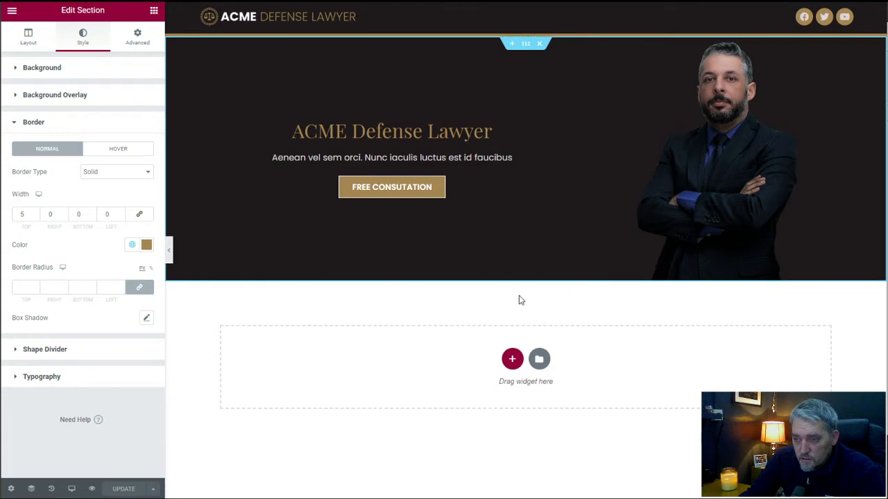
Add an equal two-column section below the hero and place an Image widget in its right column.
left_click(513, 358)
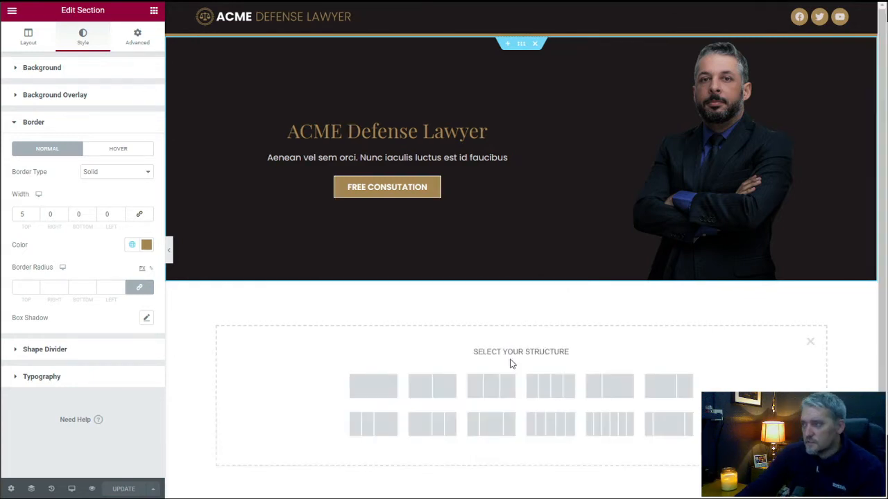
left_click(438, 393)
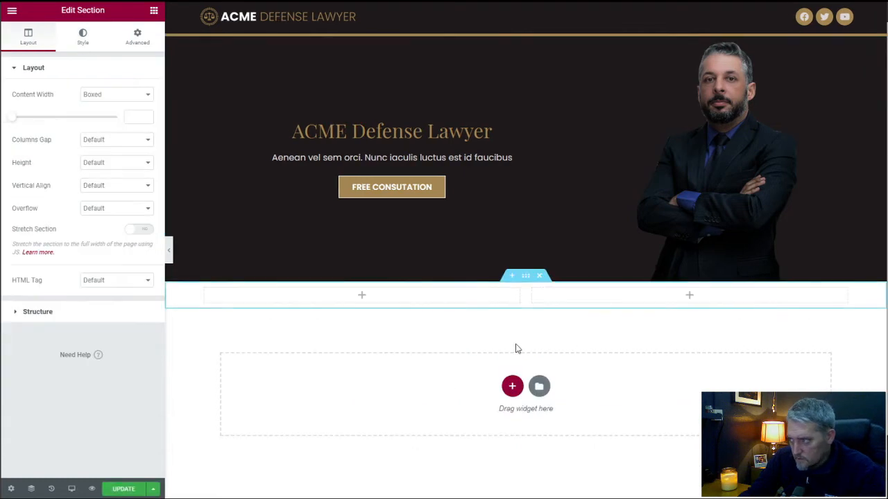
left_click(690, 299)
left_click_drag(59, 172, 676, 295)
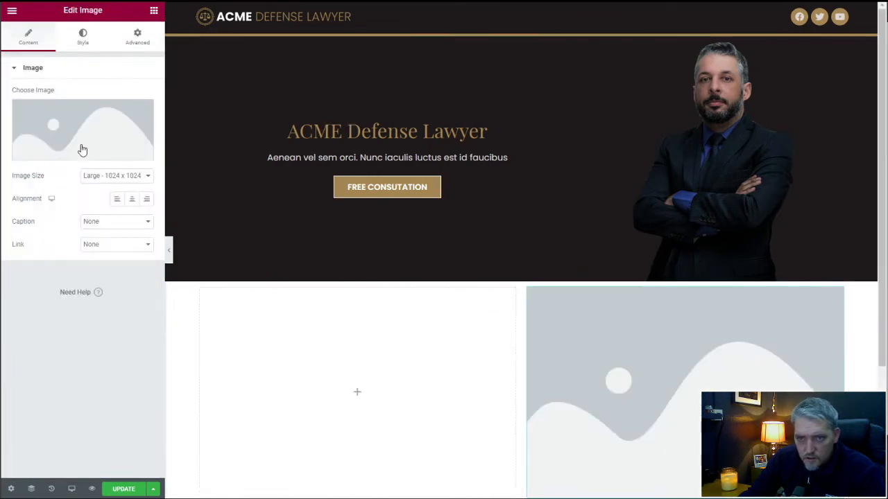
Insert the statue photo from the media library into the new Image widget.
left_click(81, 148)
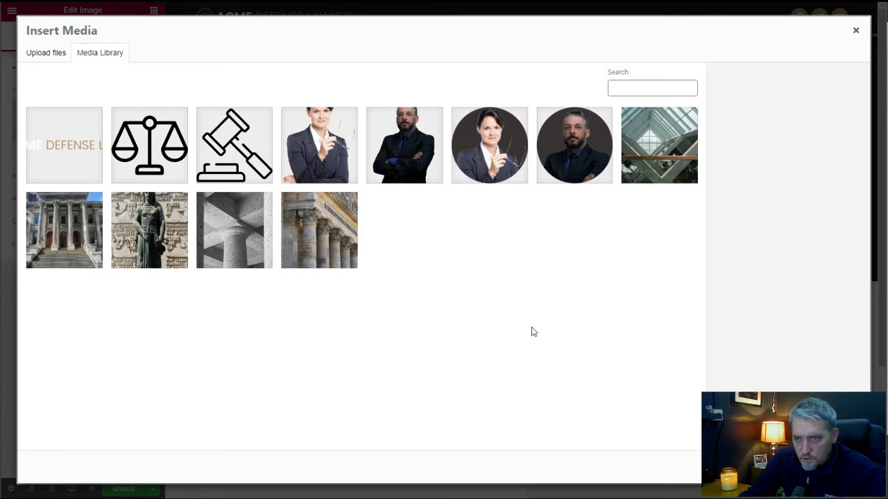
left_click(177, 242)
left_click(829, 467)
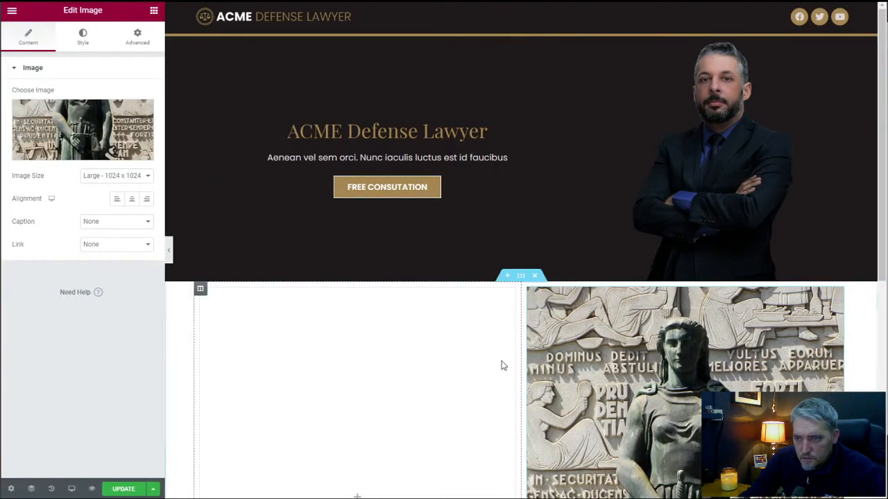
Set the boxed content width of the statue image's section to 800.
left_click(520, 276)
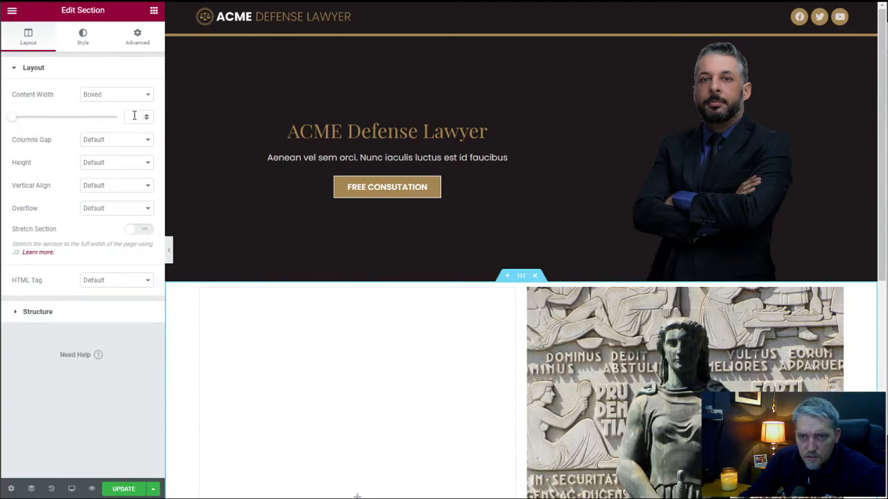
left_click(134, 117)
type("800")
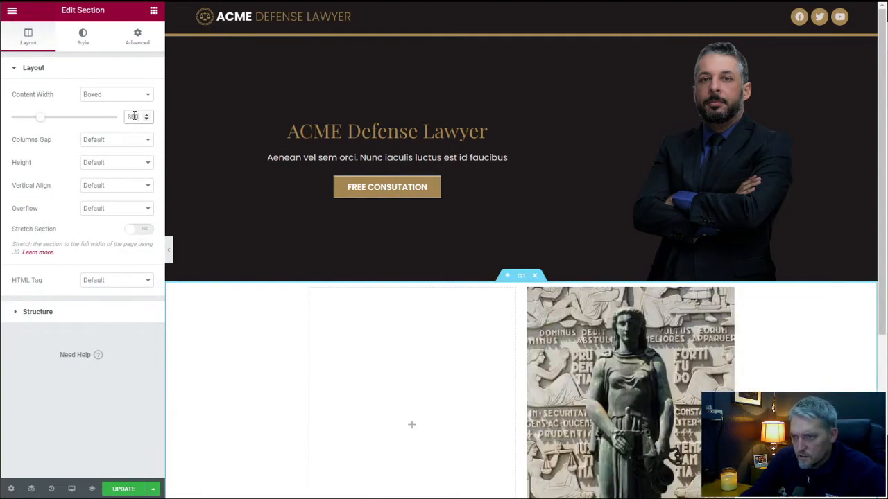
scroll(469, 185, "down", 3)
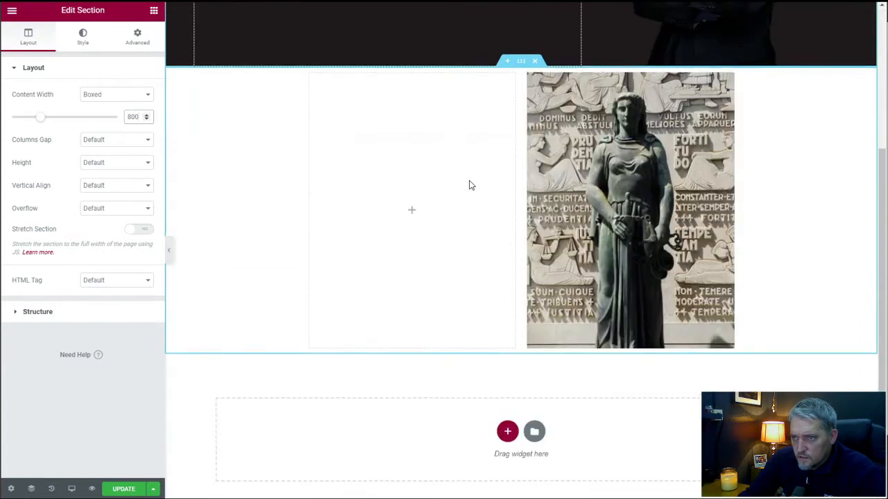
scroll(470, 185, "up", 2)
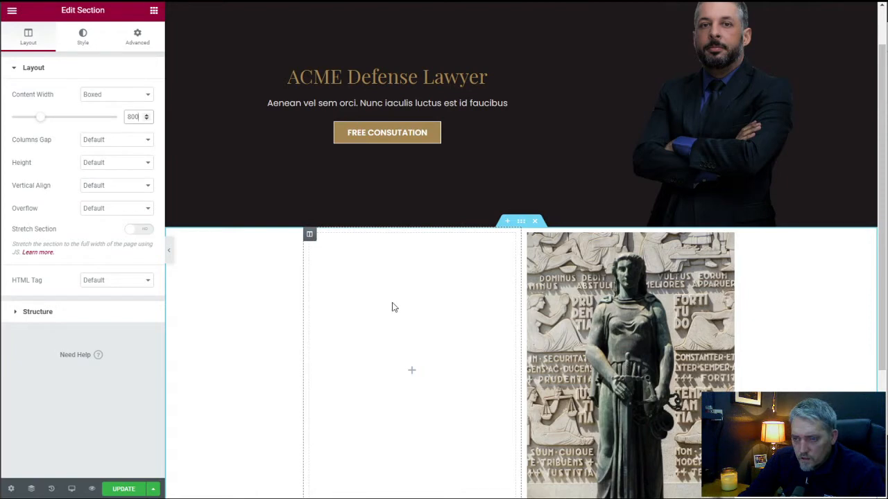
Add a Text Editor widget beside the statue image and replace its placeholder with the copied longer lorem ipsum paragraph.
left_click(413, 373)
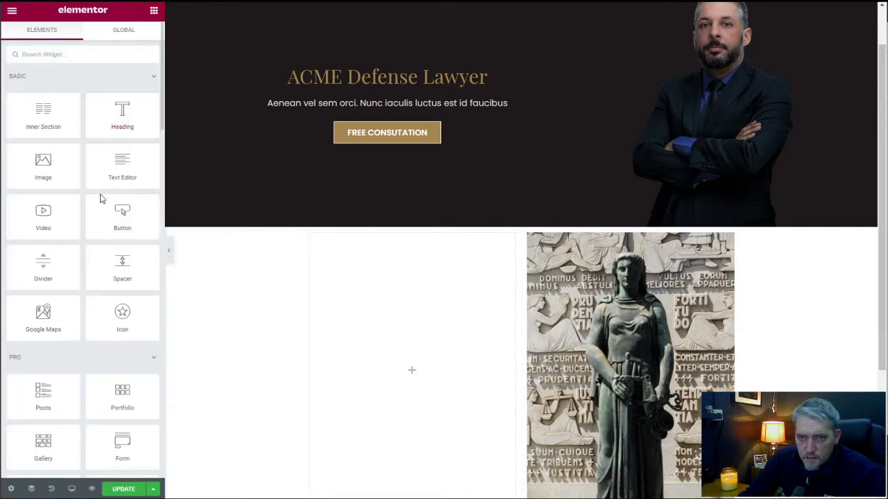
left_click_drag(118, 161, 404, 355)
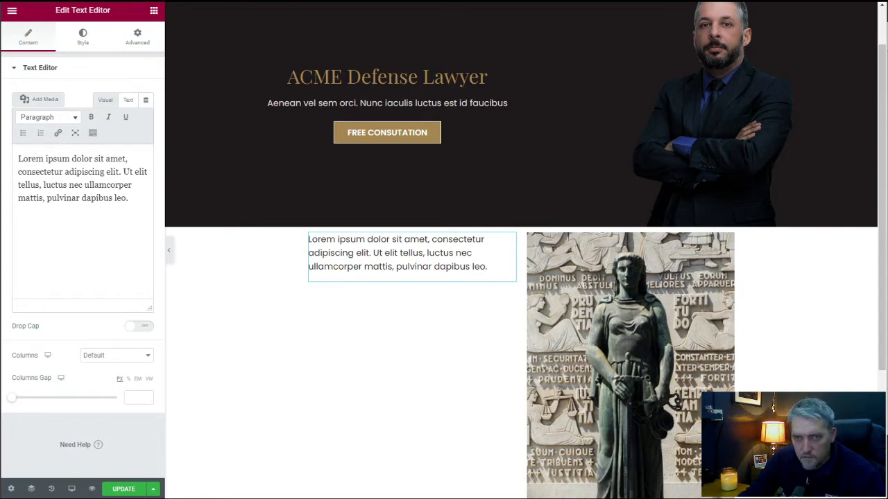
triple_click(93, 185)
type("Lorem ipsum dolor sit amet, consectetur adipiscing elit. Aenean viverra vitae massa in accumsan. Nunc ante erat, sagittis eget arcu in, cursus iaculis eros. Proin ligula arcu, pulvinar sed lorem sed, tempor auctor turpis. Fusce gravida id tellus in suscipit. Suspendisse vulputate dui sed nisl venenatis, in blandit ante facilisis. Cras sollicitudin tellus libero. Mauris et tortor quis sem viverra congue. Proin sagittis massa lorem, eget condimentum ante efficitur vel. Nam leo quam, faucibus sagittis felis ut, vestibulum varius tellus.")
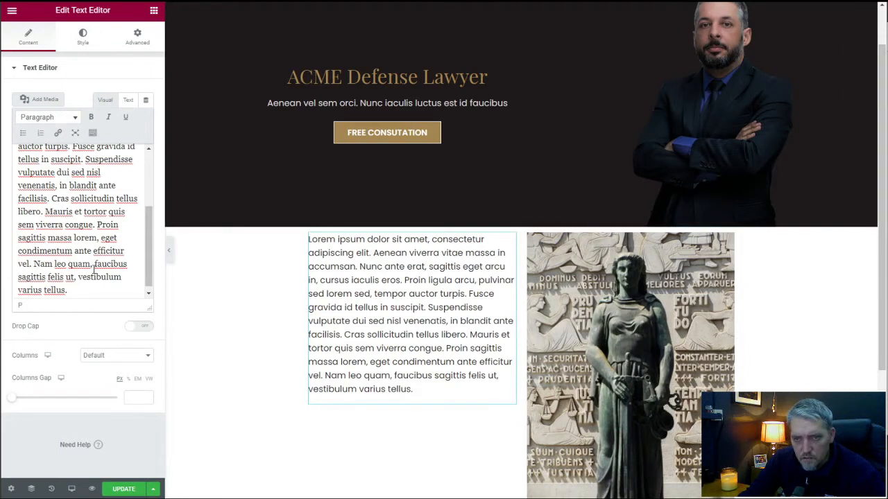
Add a second paragraph starting "In eu elit ligula" and trim its ending so it stops at "posuere laoreet ligula.".
key("Return")
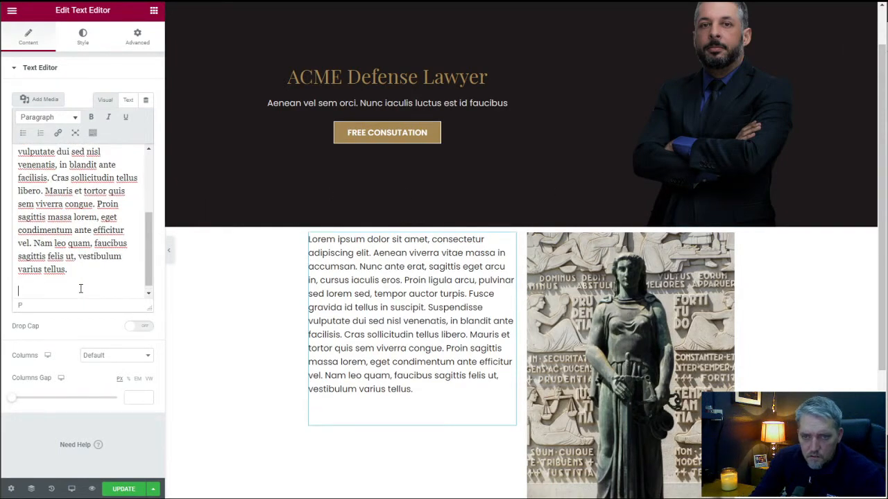
type("In eu elit ligula. Phasellus porttitor nunc sed leo varius consectetur. Vestibulum nec risus libero. Mauris laoreet magna non placerat gravida. Nulla convallis quam a tempus elementum. Sed ac libero sit amet ligula mollis viverra sit amet at sapien. Sed volutpat auctor eros, eu varius neque blandit sed. Nulla risus sapien, sollicitudin sed nunc at, posuere laoreet ligula. Quisque porta condimentum velit, ac porta lacus sagittis nec. In ut lacus at orci dignissim tempus in ac urna.")
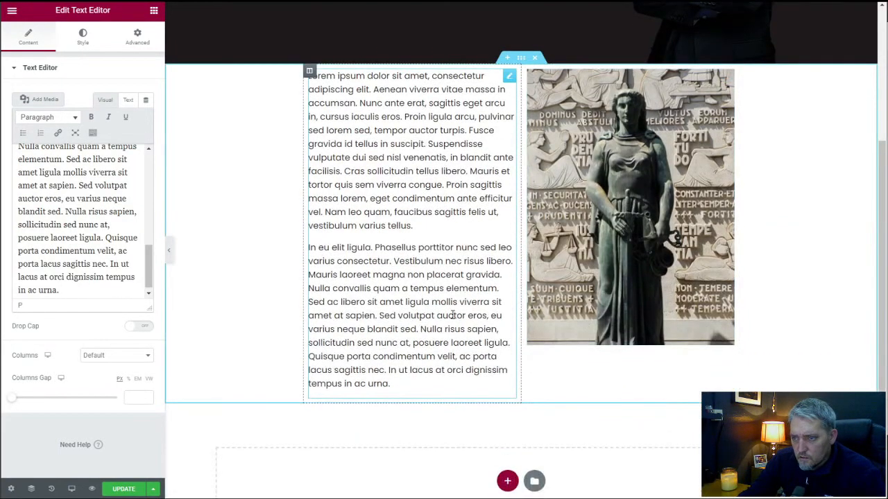
left_click_drag(61, 290, 102, 237)
key("BackSpace")
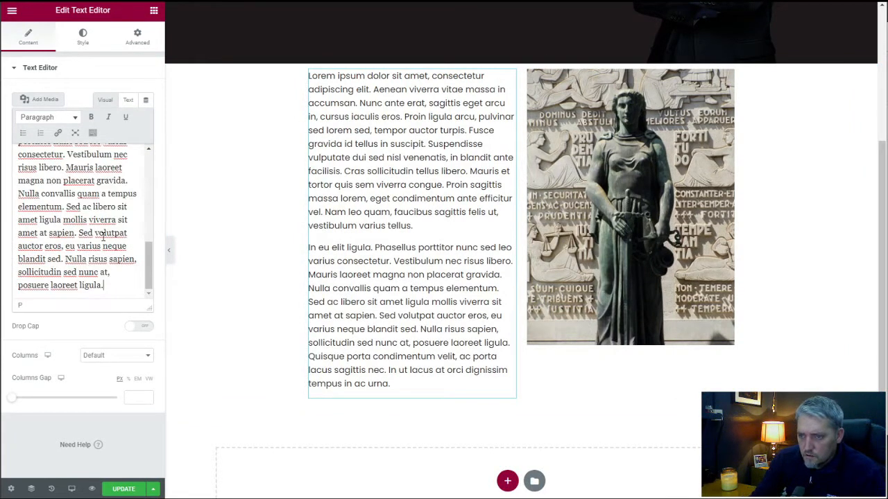
Set the text-and-statue section's padding to 50 px top and 50 px bottom with zero sides, and update the page.
scroll(326, 281, "up", 2)
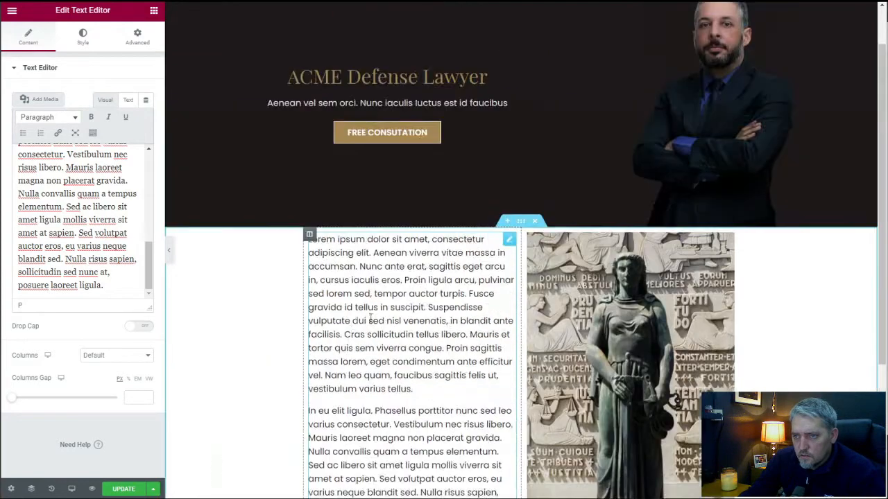
left_click(521, 221)
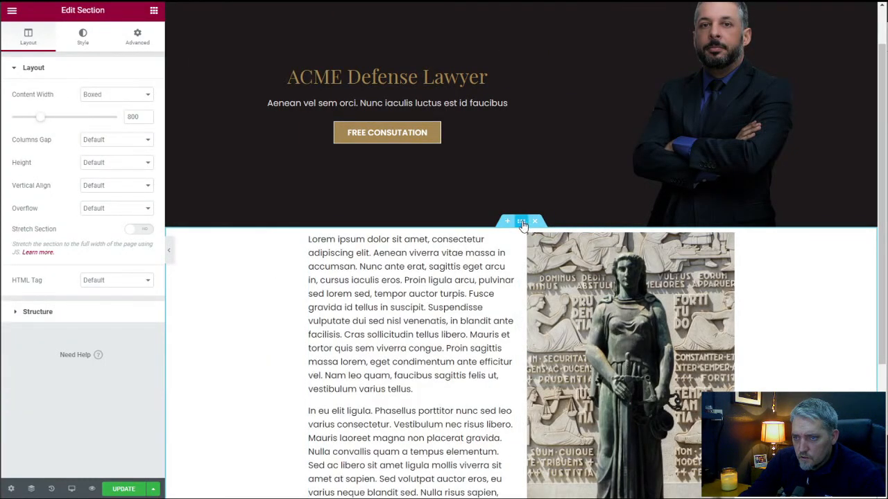
left_click(138, 35)
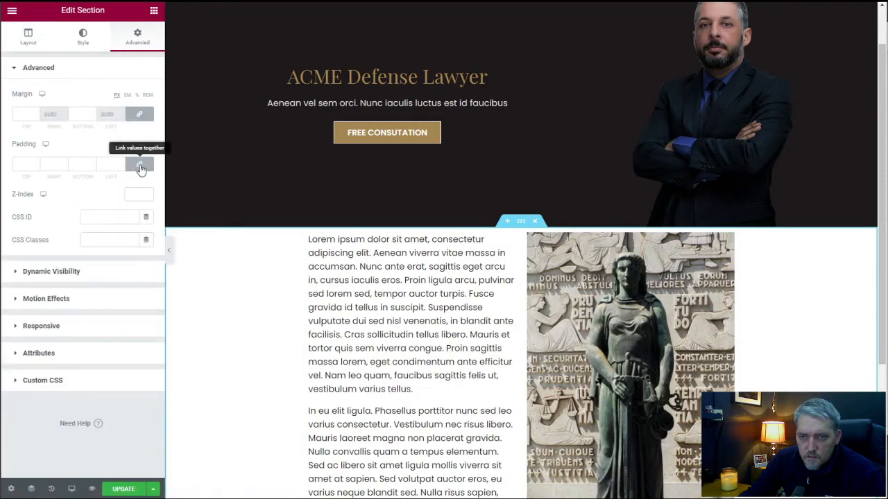
double_click(18, 164)
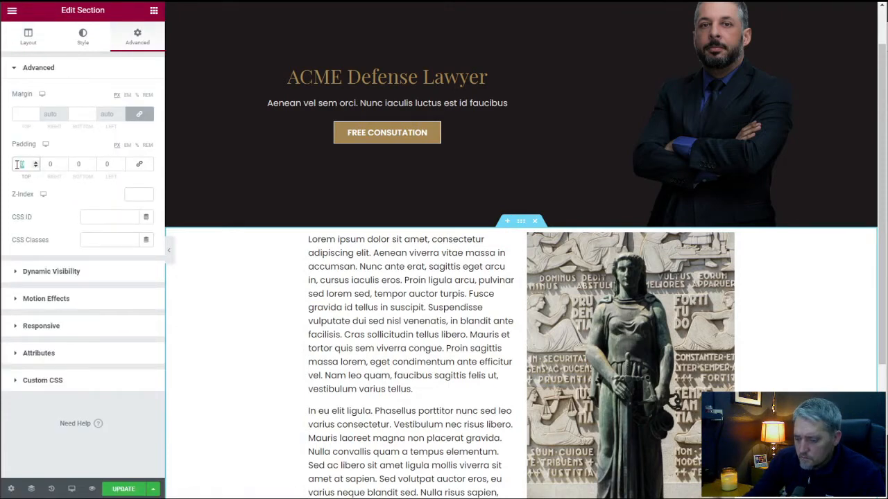
type("20")
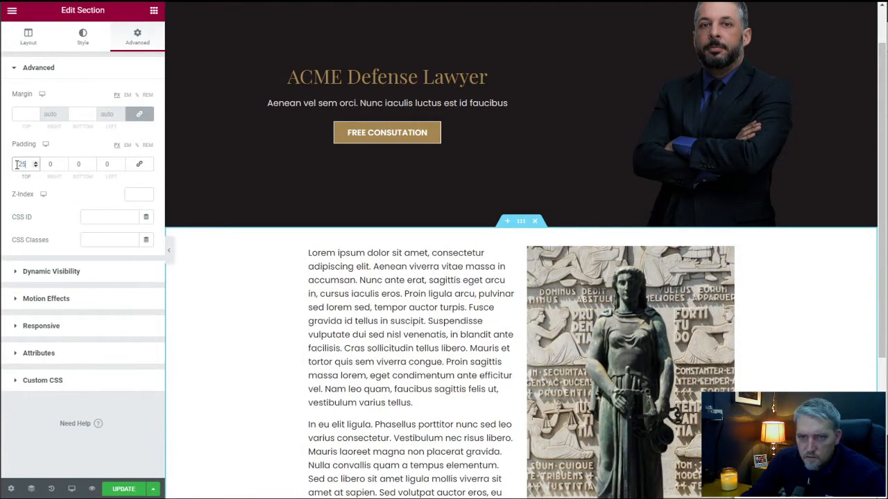
type("050")
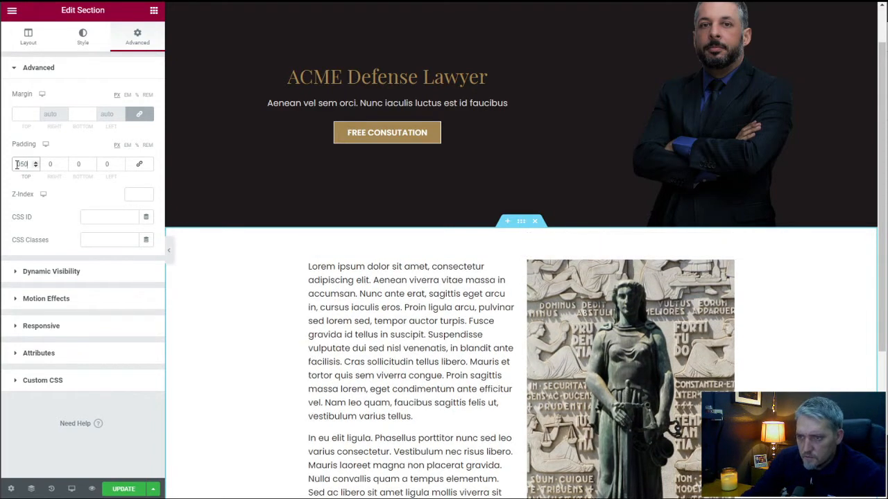
left_click(78, 164)
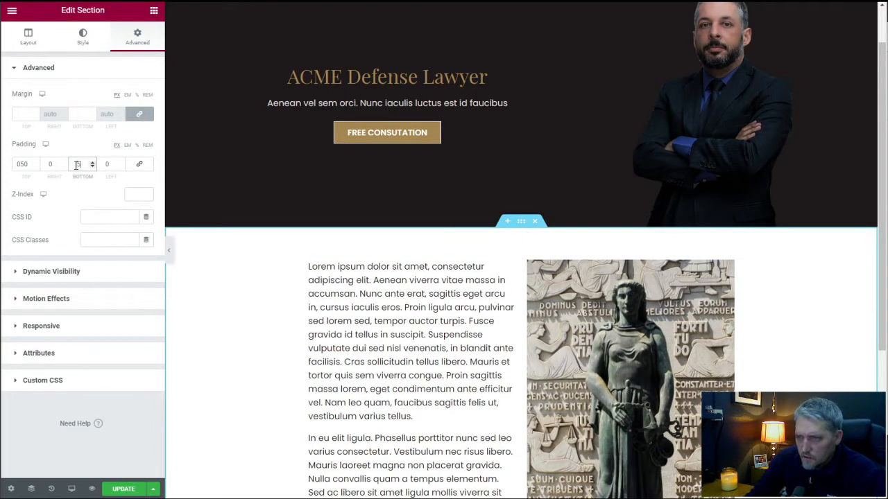
type("50")
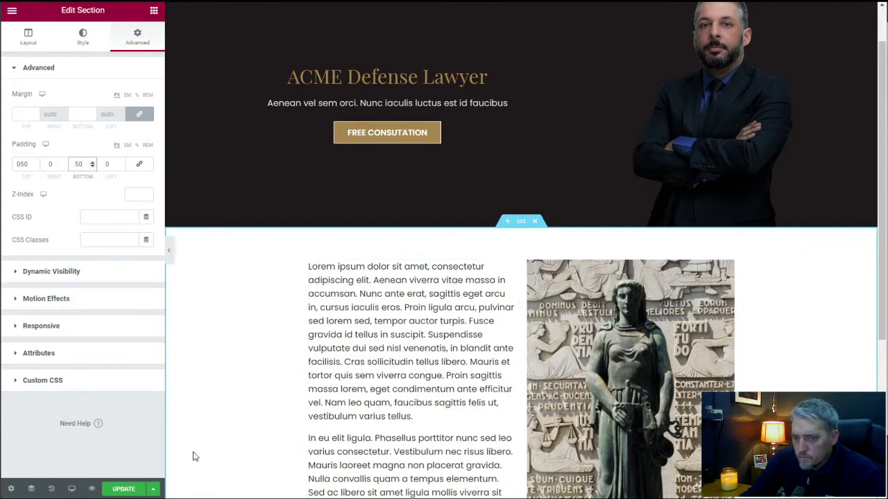
left_click(135, 491)
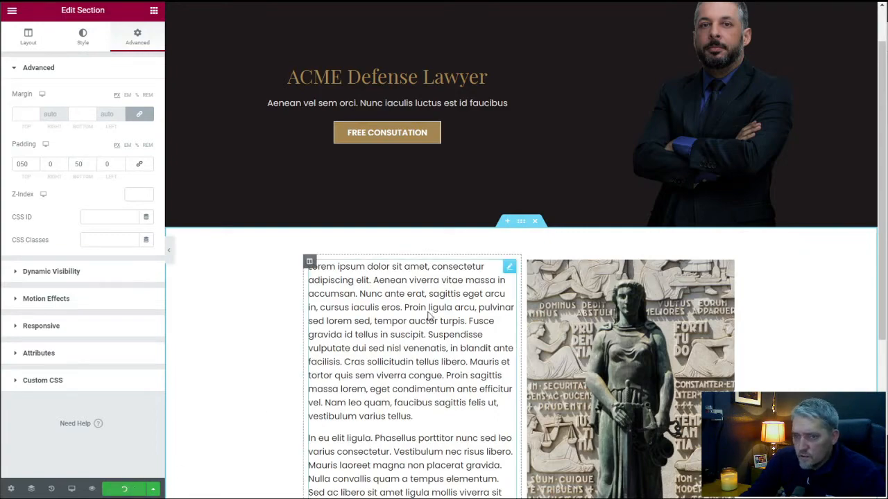
Add a Tilt shape divider to the bottom edge of the text-and-statue section.
scroll(375, 273, "down", 4)
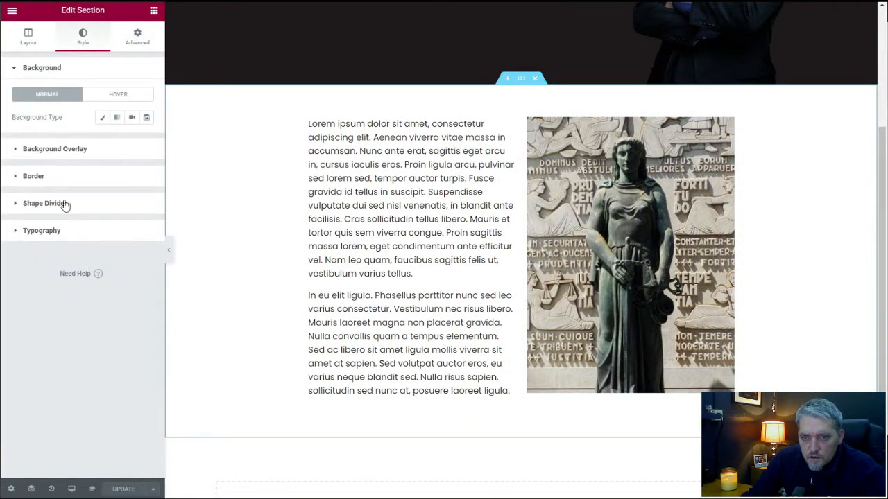
left_click(61, 201)
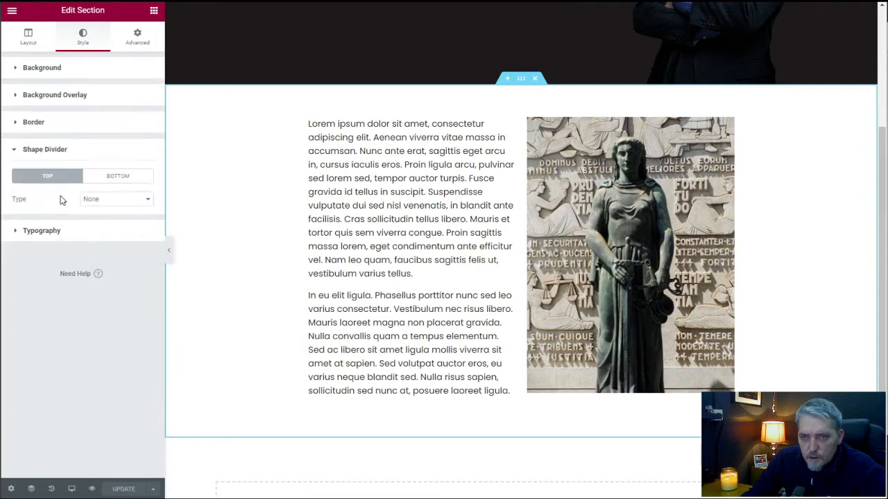
left_click(118, 178)
left_click(116, 200)
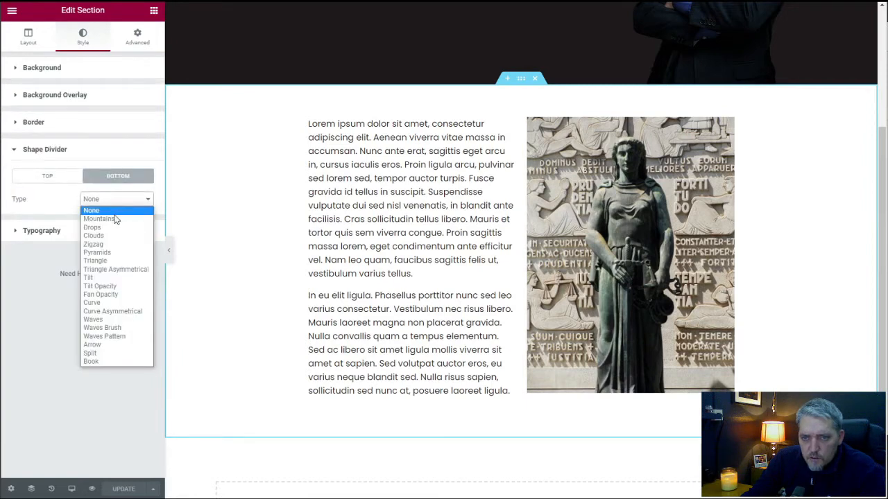
left_click(120, 278)
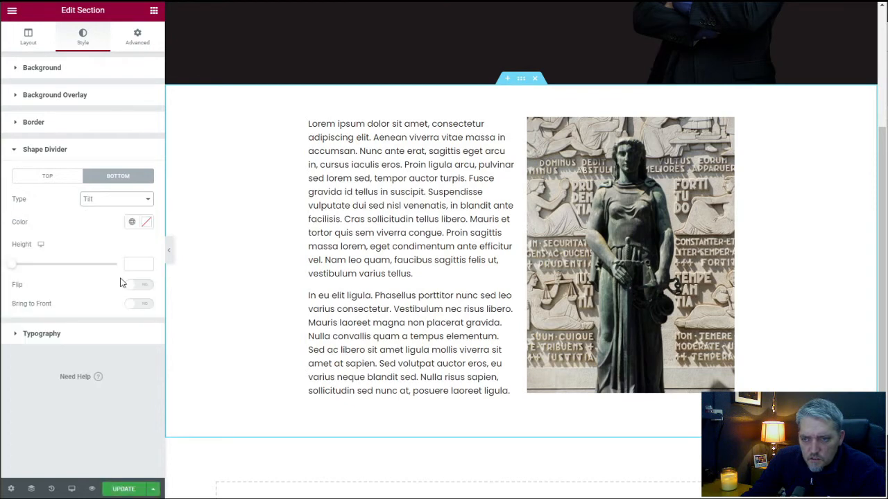
Give the bottom tilt divider the global Accent color and a height of 78.
left_click(146, 223)
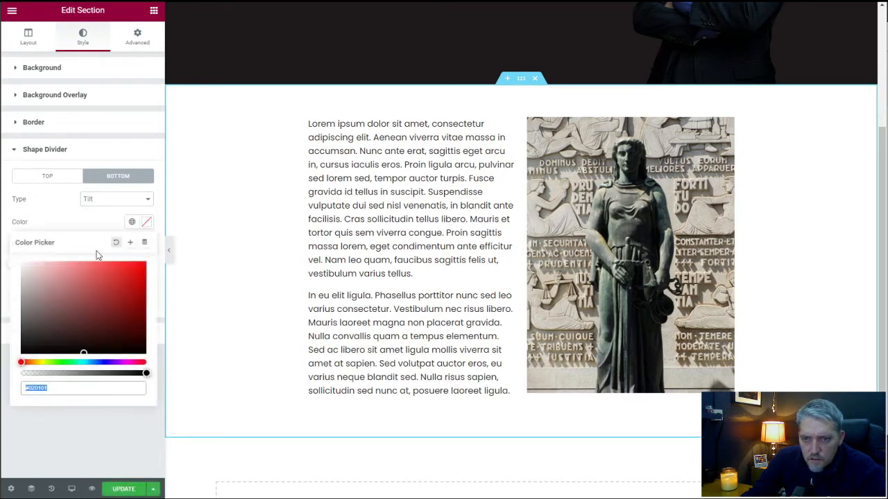
left_click(97, 223)
left_click(132, 222)
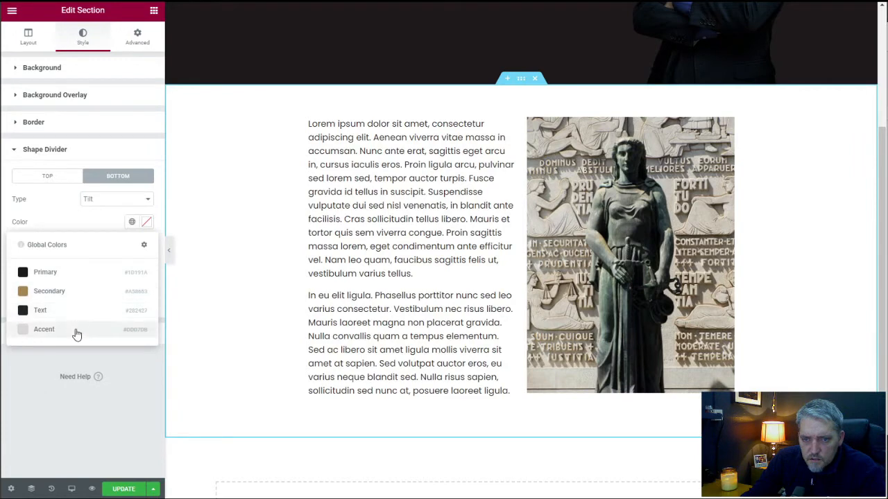
left_click(77, 333)
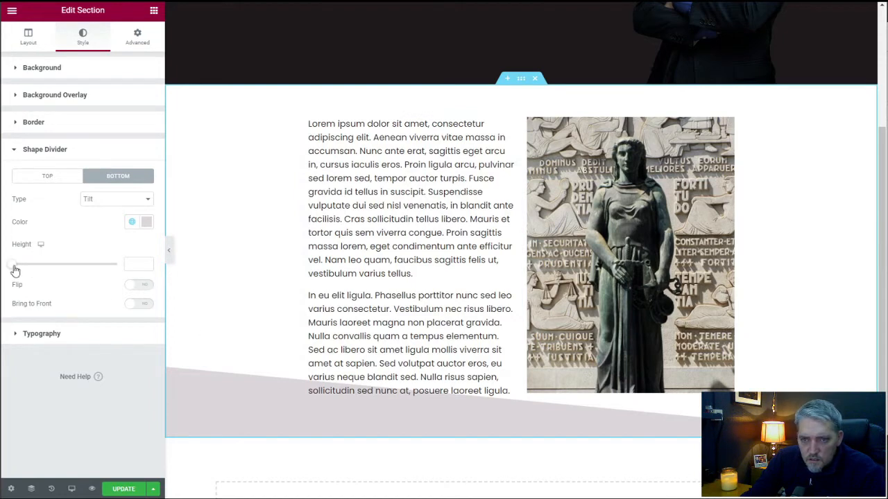
left_click_drag(12, 265, 31, 273)
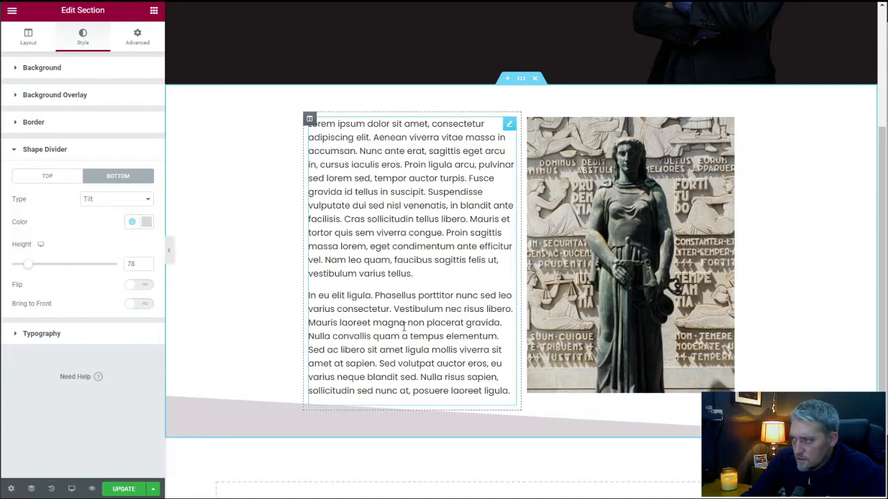
scroll(470, 441, "down", 2)
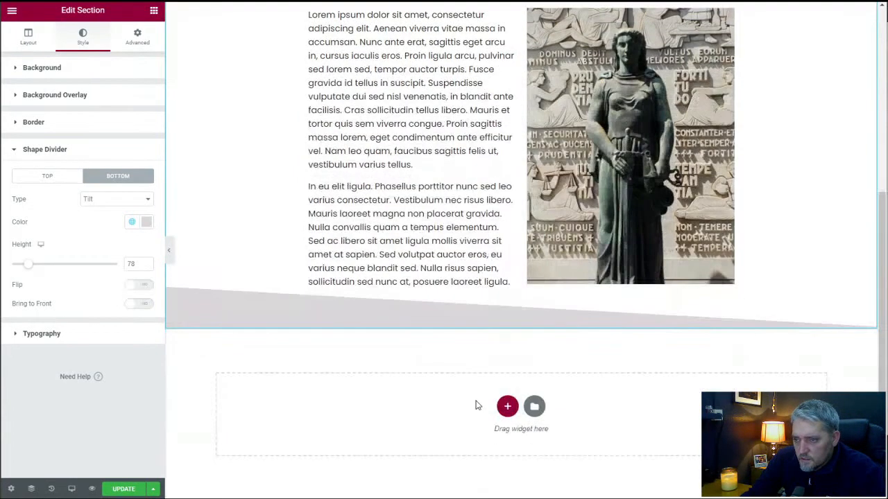
left_click(508, 411)
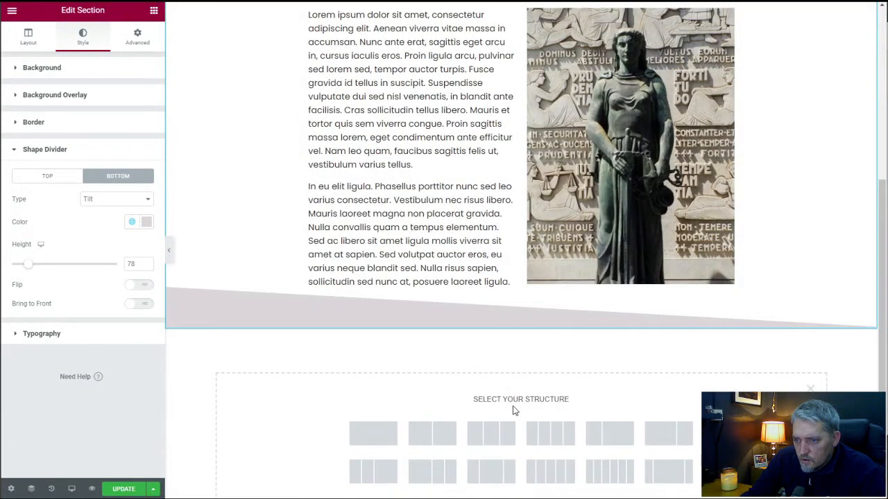
left_click(373, 433)
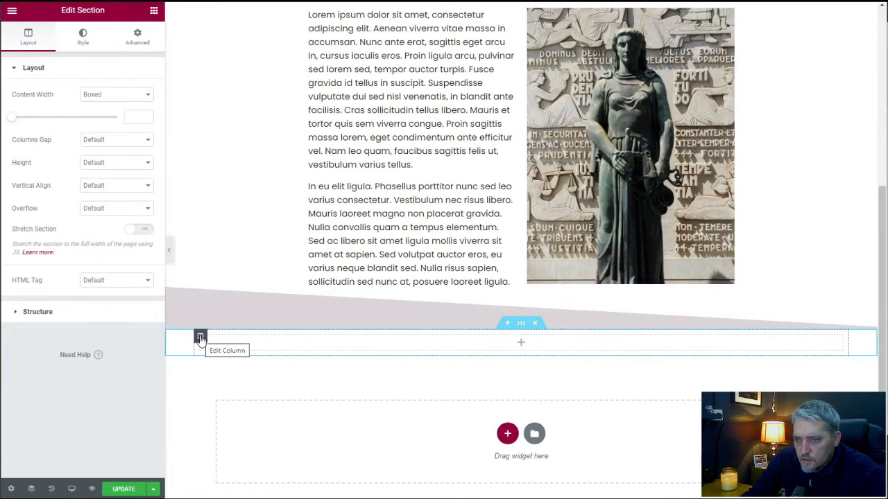
left_click(534, 323)
Add an equal four-column section below the tilt divider and set its columns gap to No Gap.
left_click(506, 406)
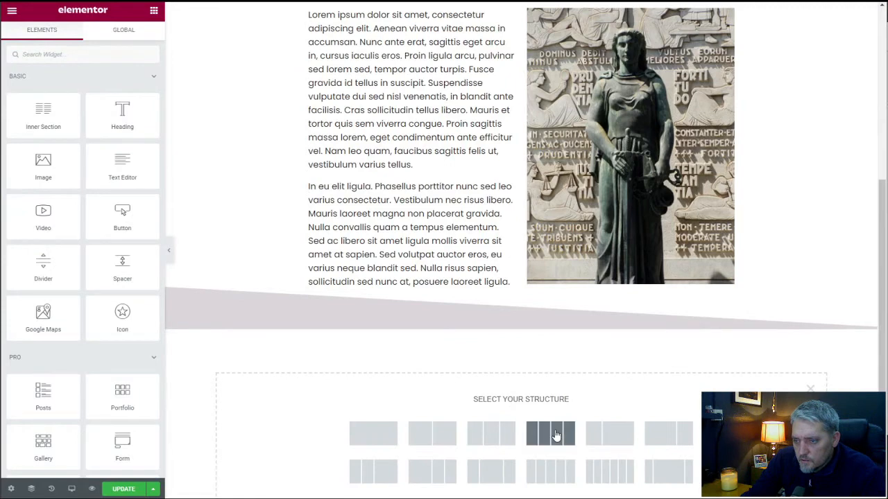
left_click(548, 432)
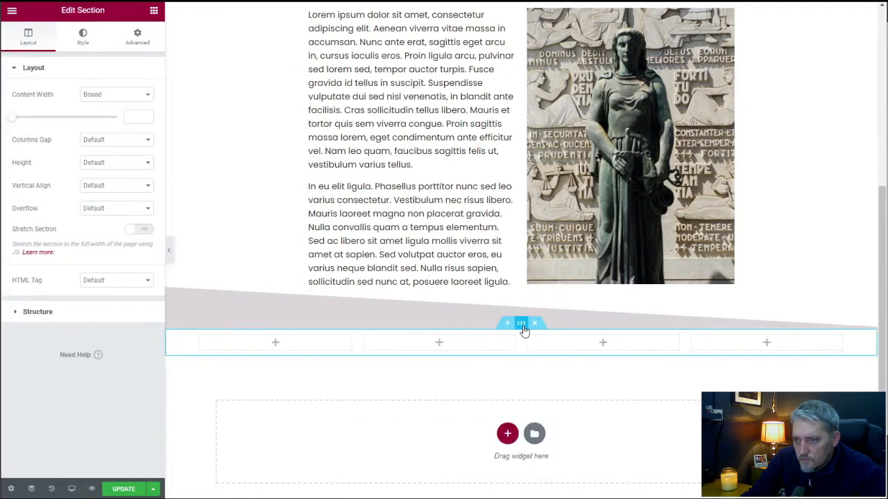
left_click(104, 139)
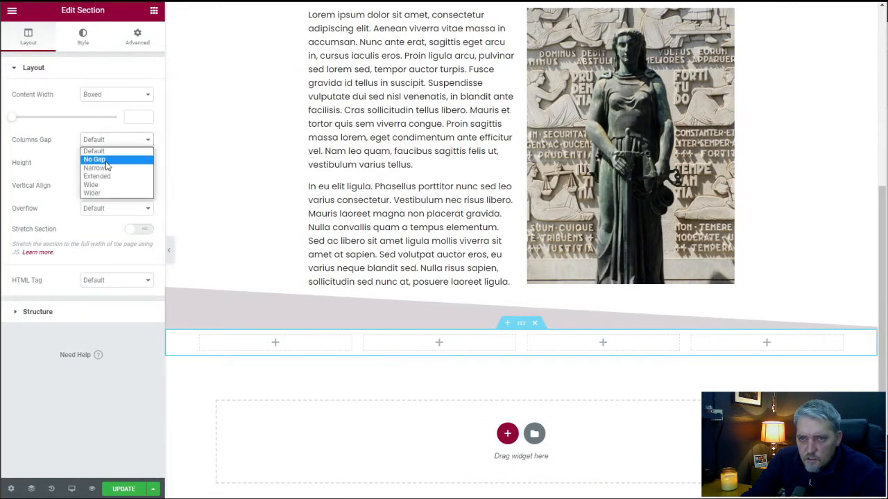
left_click(97, 157)
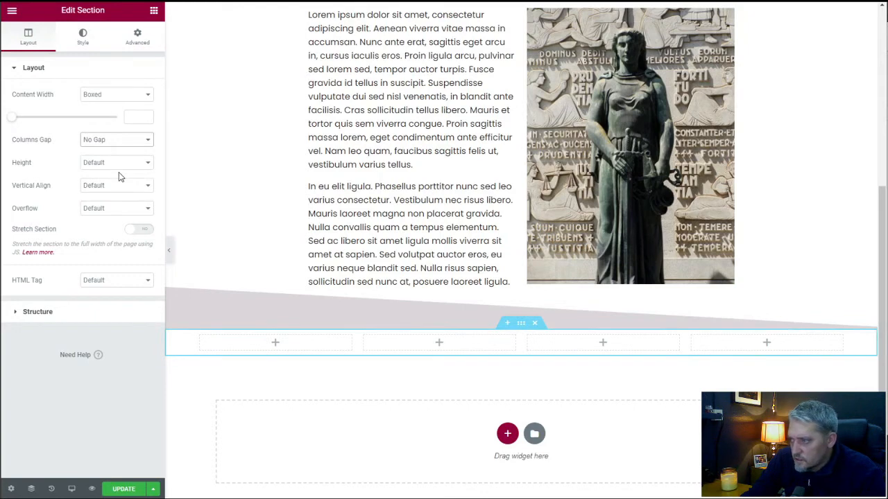
Insert a single-column section directly above the empty four-column section.
left_click(507, 324)
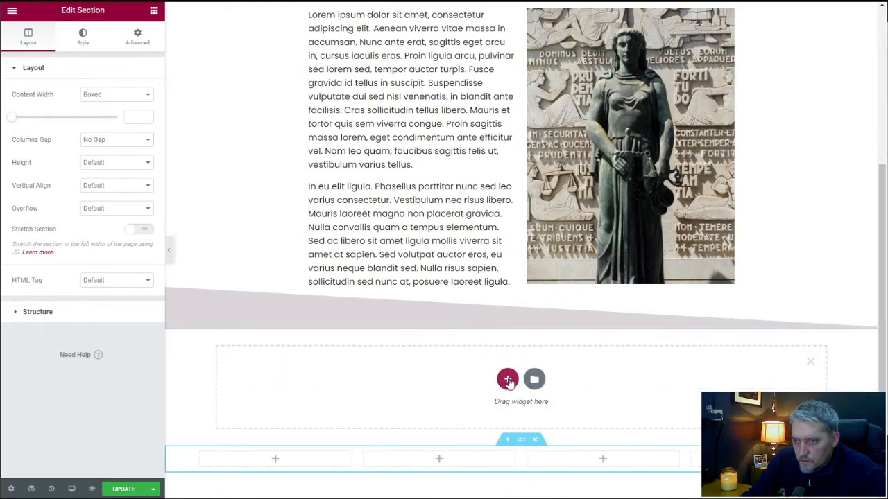
left_click(509, 378)
left_click(376, 415)
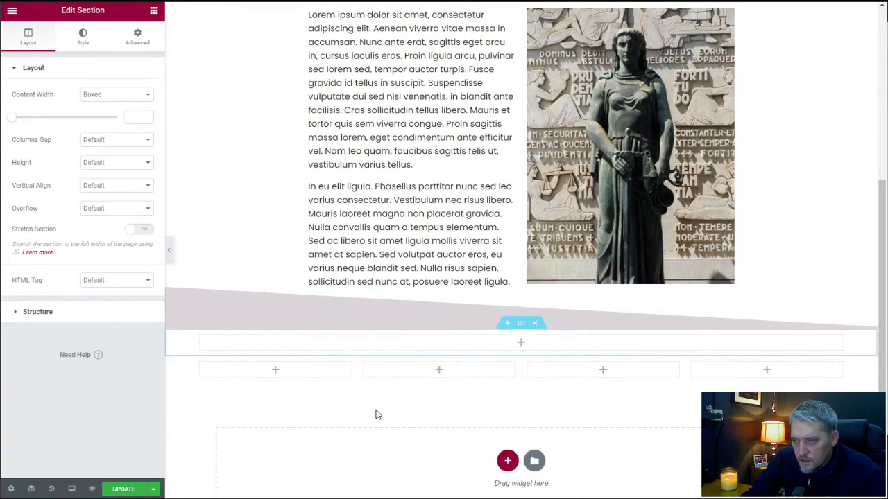
Set the new single-column section's background to the classic type with the global Accent color.
left_click(154, 11)
left_click(521, 324)
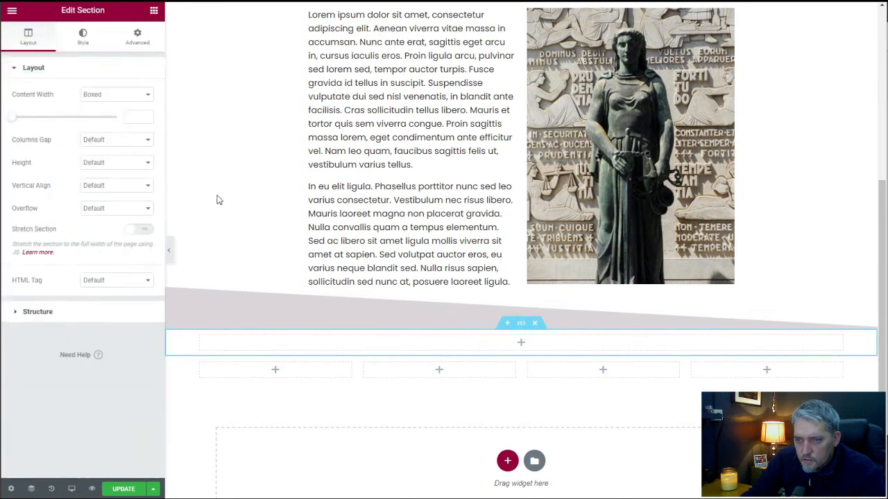
left_click(83, 36)
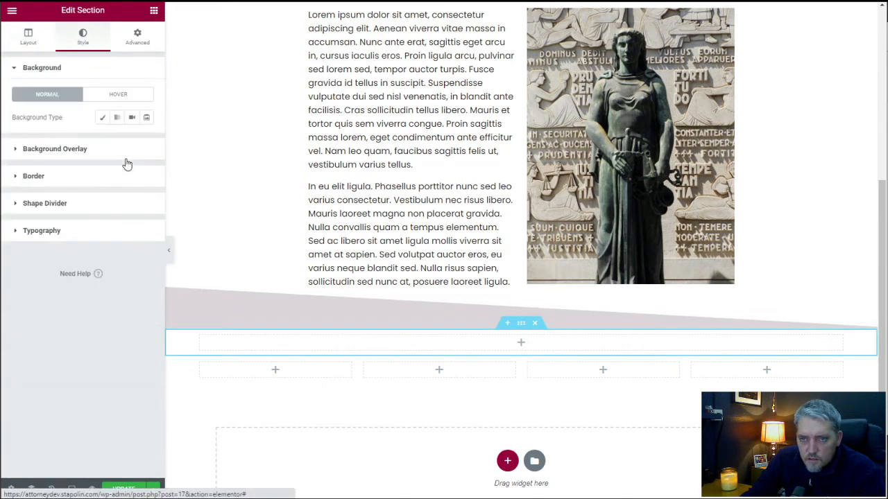
left_click(104, 118)
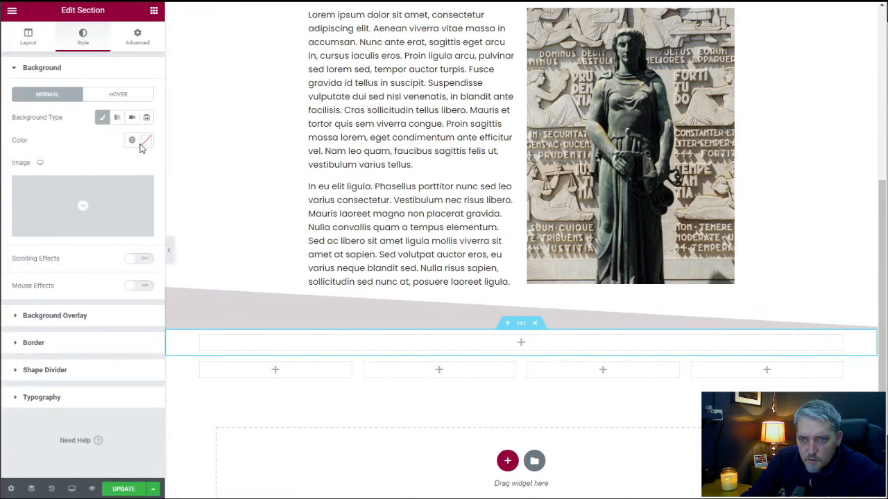
left_click(132, 140)
left_click(94, 249)
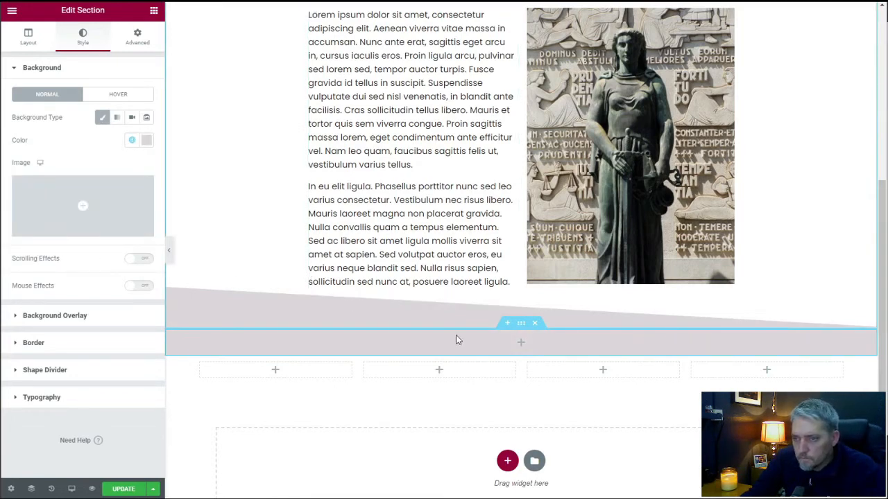
Add a centered heading reading "Our Practice Areas" to the single-column section below the tilt divider.
left_click(519, 346)
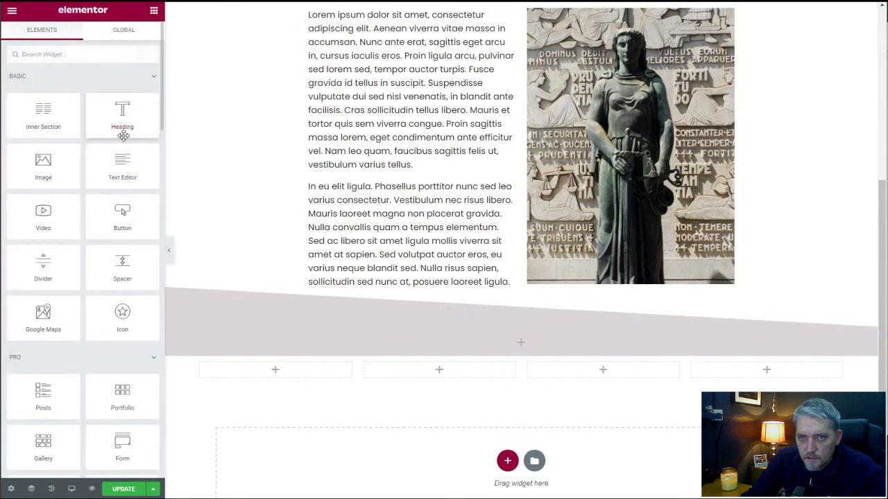
left_click_drag(127, 115, 525, 338)
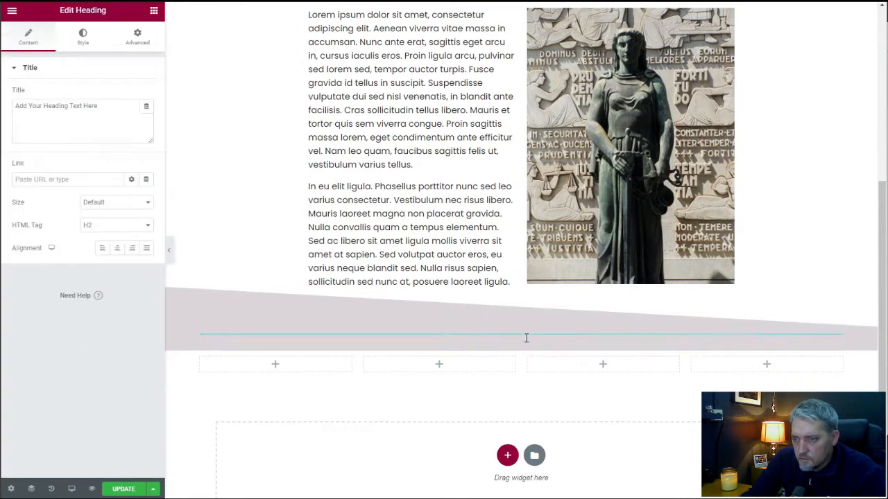
left_click(103, 106)
key("ctrl+a")
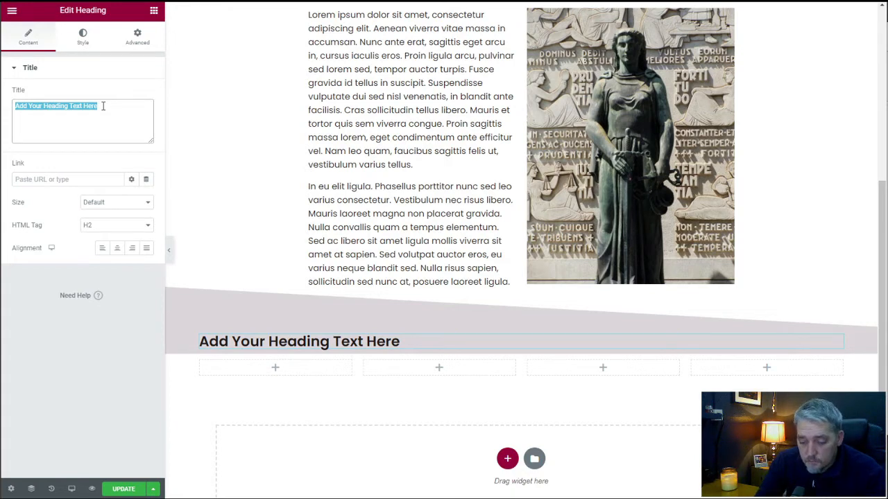
type("Our")
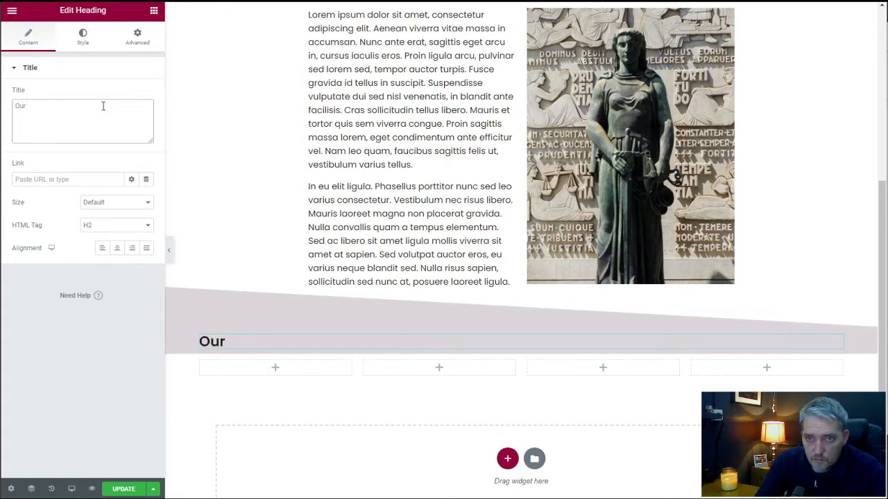
type(" Pract")
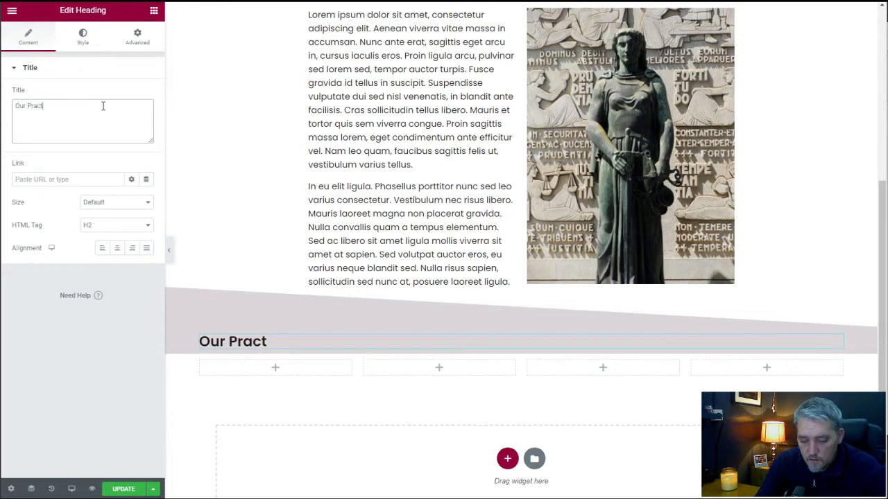
type("ice Areas")
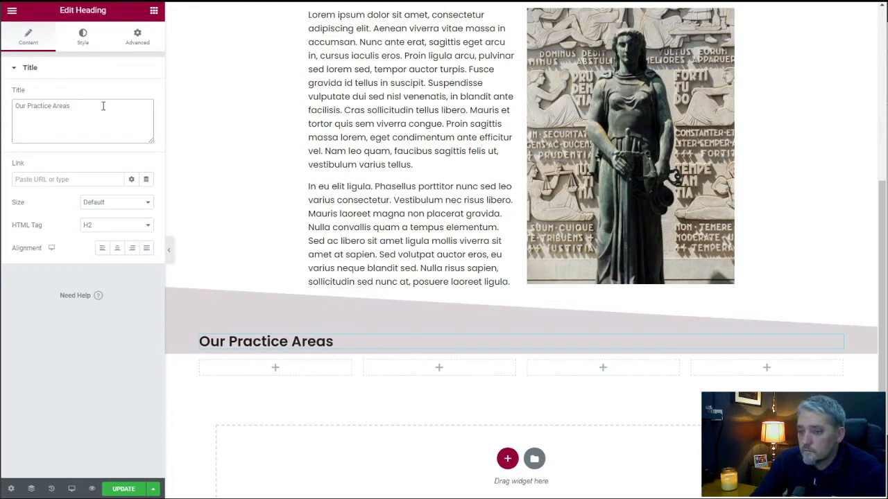
left_click(116, 248)
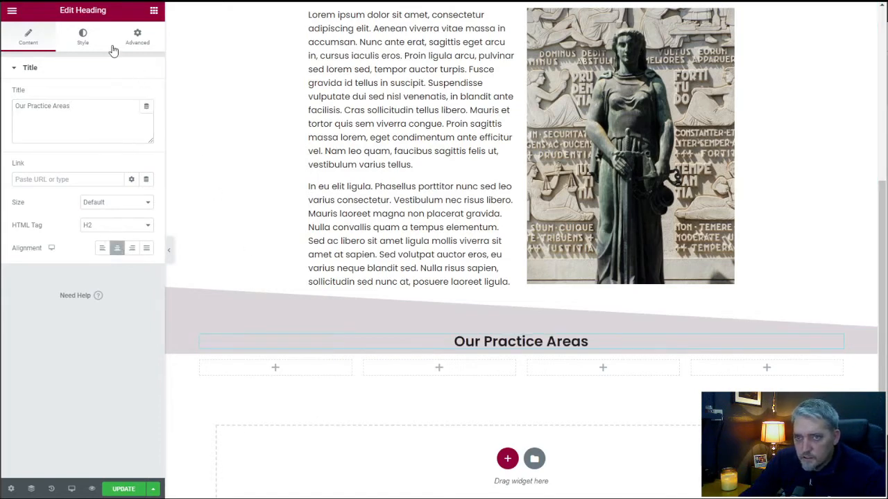
left_click(82, 36)
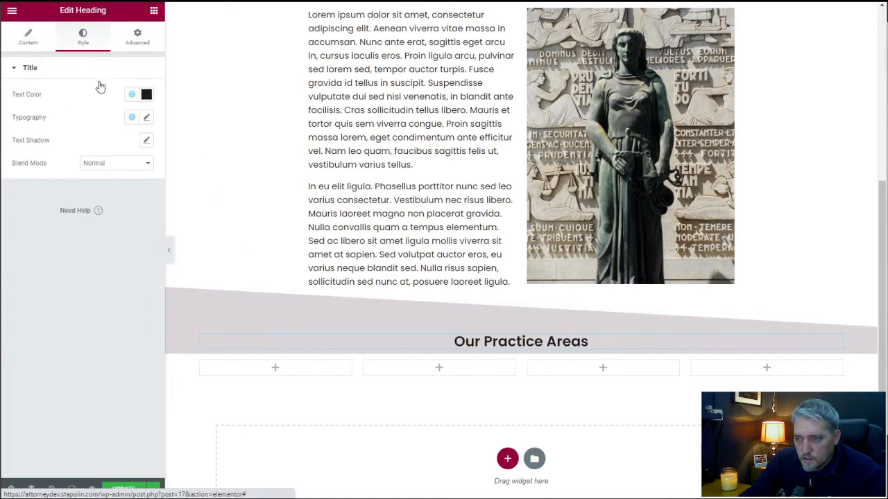
Add a second heading under "Our Practice Areas" with the text "Aenean vel sem orci. Nunc iaculis luctus est id faucibus.".
left_click(155, 12)
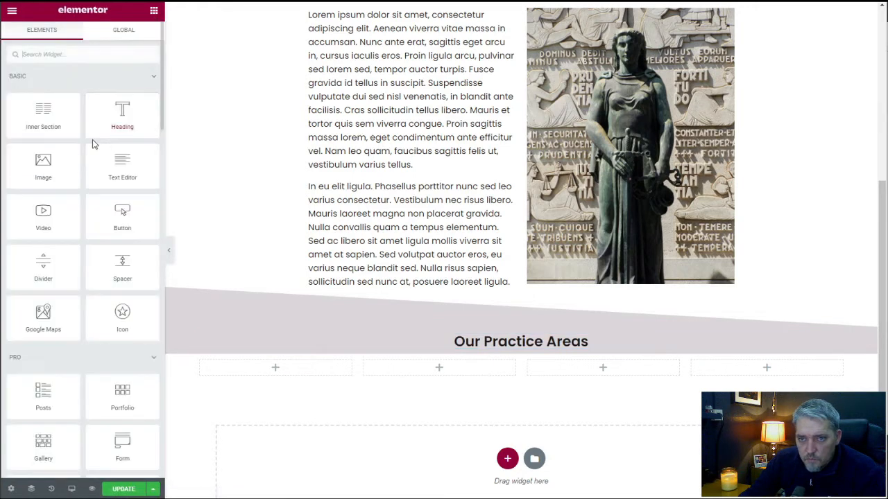
left_click_drag(120, 116, 503, 332)
left_click_drag(513, 348, 513, 349)
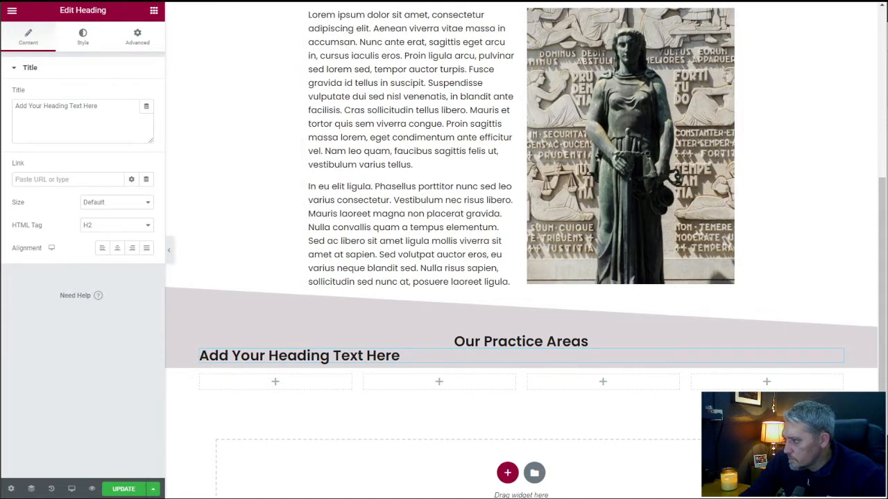
triple_click(72, 109)
type("Aenean vel sem orci. Nunc iaculis luctus est id faucibus.")
Set the subheading's HTML tag to div and center its text.
left_click(118, 225)
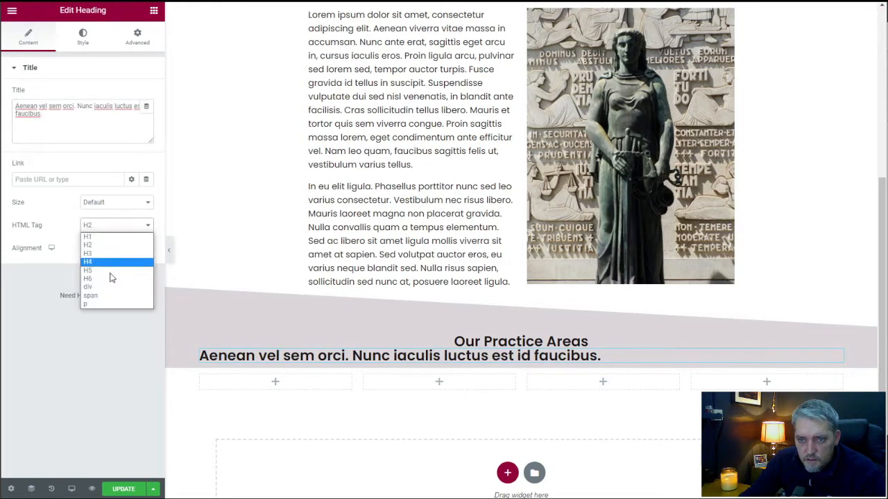
left_click(111, 287)
left_click(115, 226)
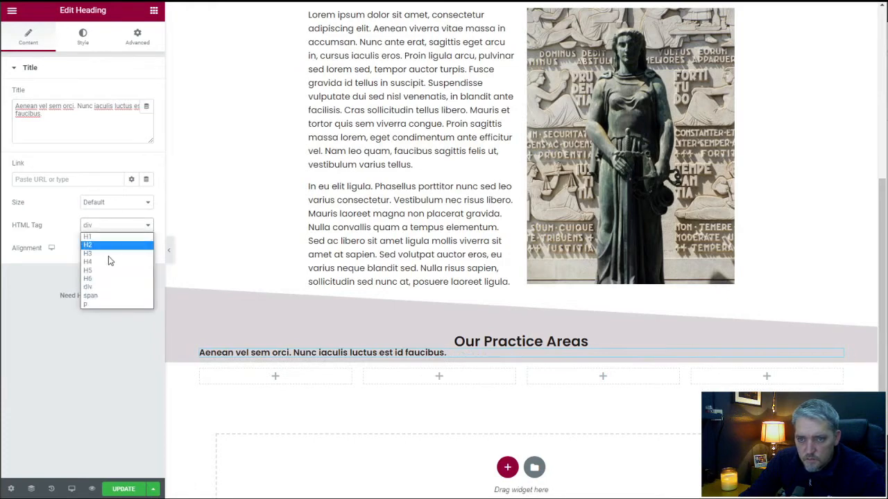
left_click(113, 303)
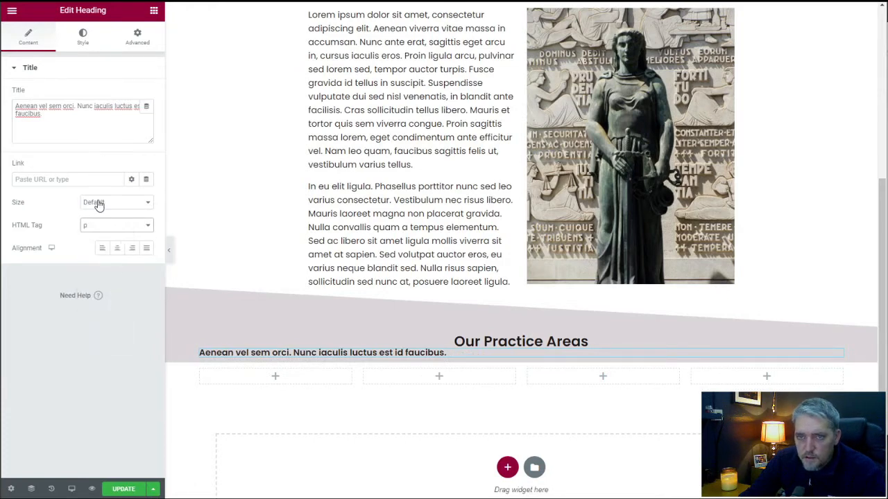
left_click(105, 227)
left_click(106, 287)
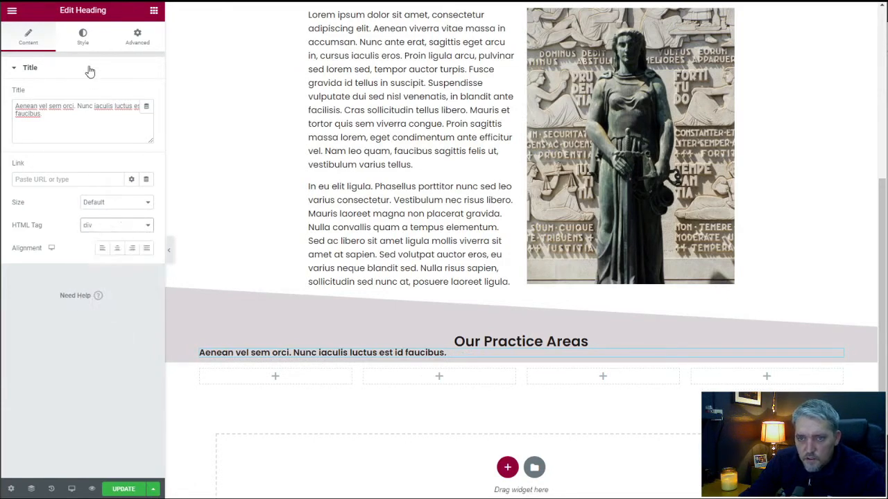
left_click(117, 248)
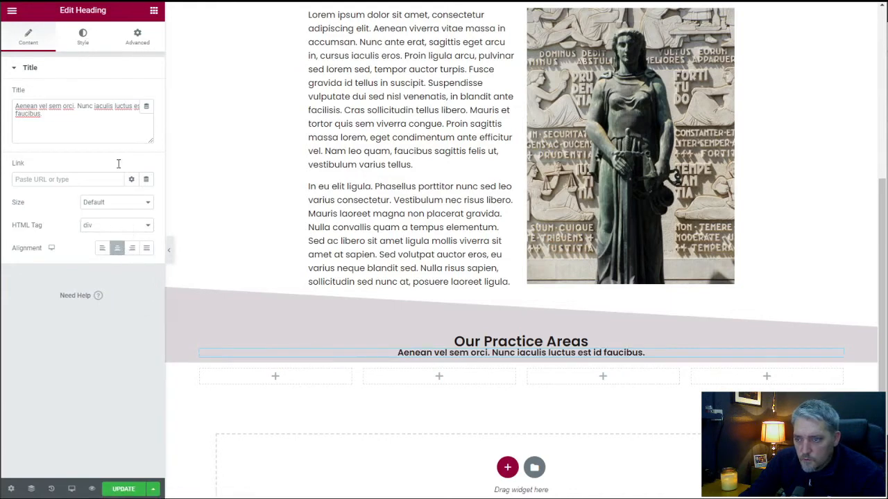
Apply the global serif typography preset to the subheading under "Our Practice Areas".
left_click(83, 38)
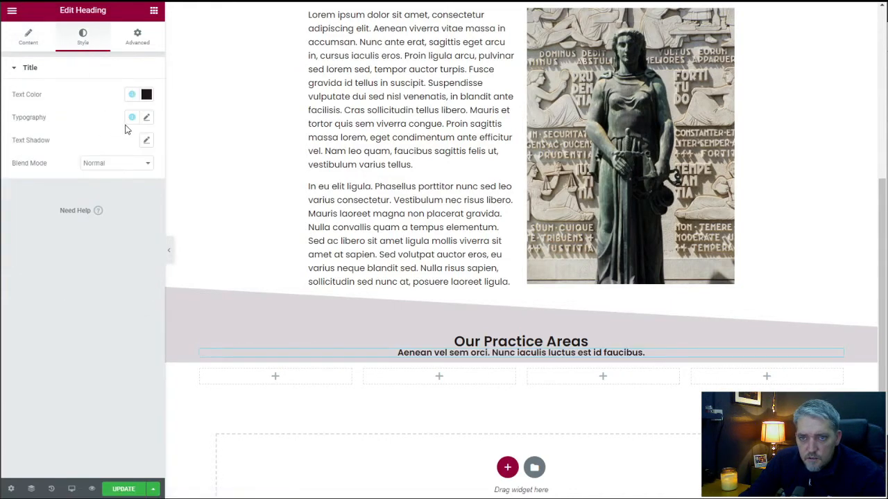
left_click(132, 117)
left_click(81, 181)
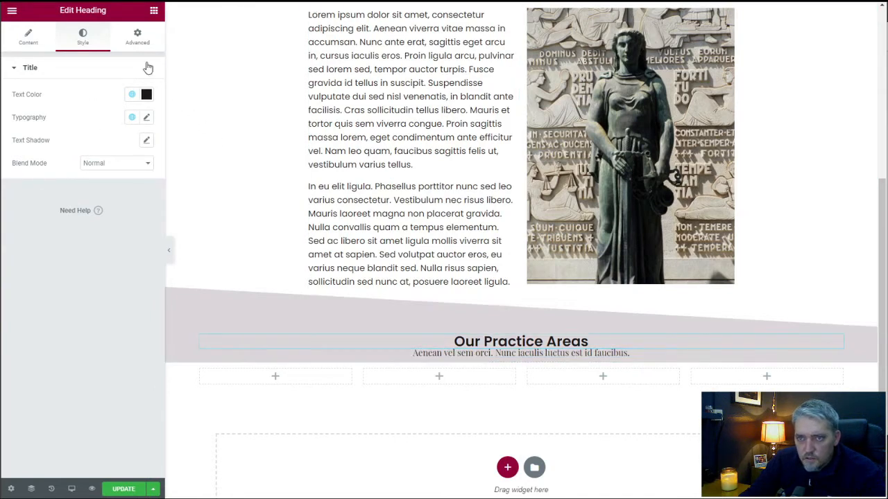
Unlink the margins of the "Our Practice Areas" heading and set its bottom margin to 25 px.
left_click(140, 37)
left_click(140, 170)
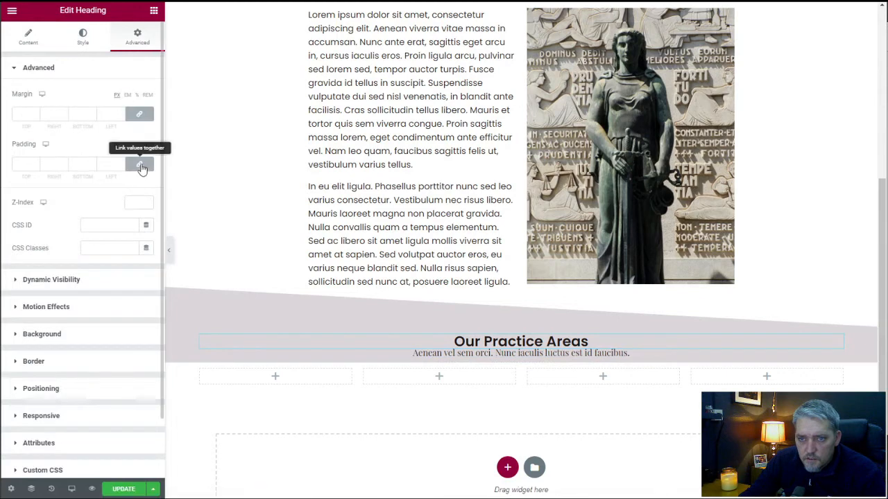
left_click(138, 114)
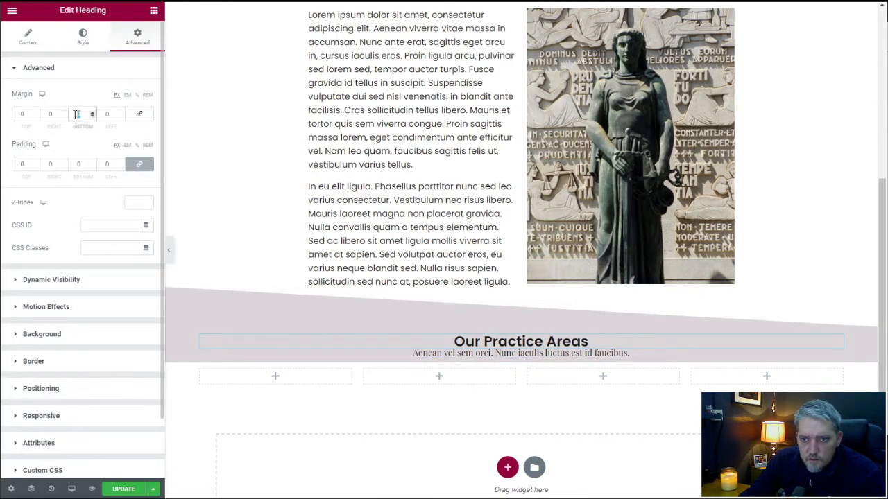
type("25")
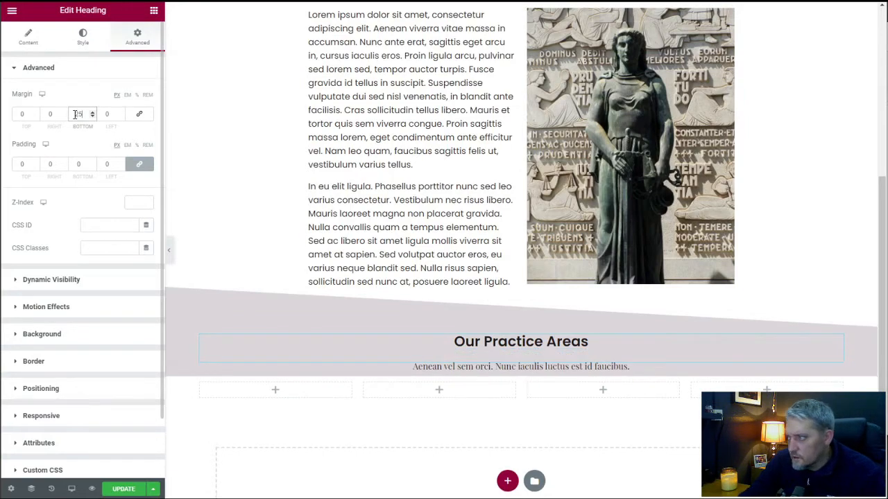
Unlink the padding of the section holding the two headings and set its bottom padding to 25 px.
scroll(361, 293, "up", 4)
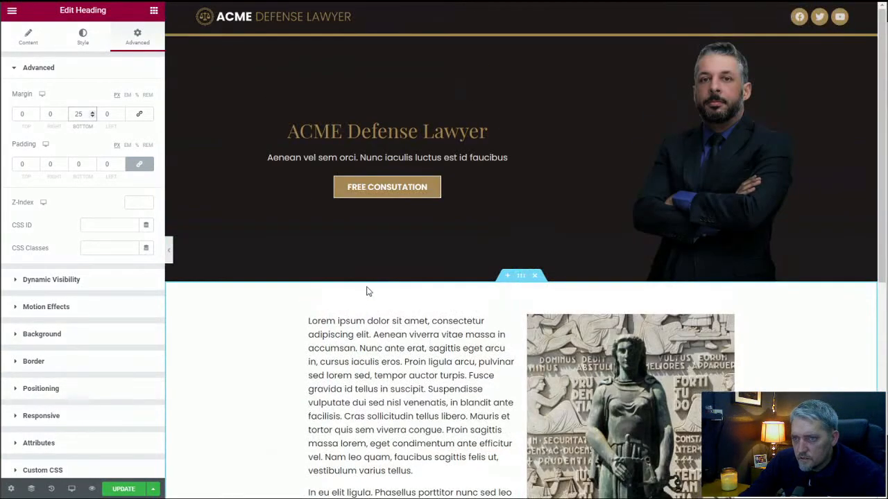
scroll(334, 275, "down", 4)
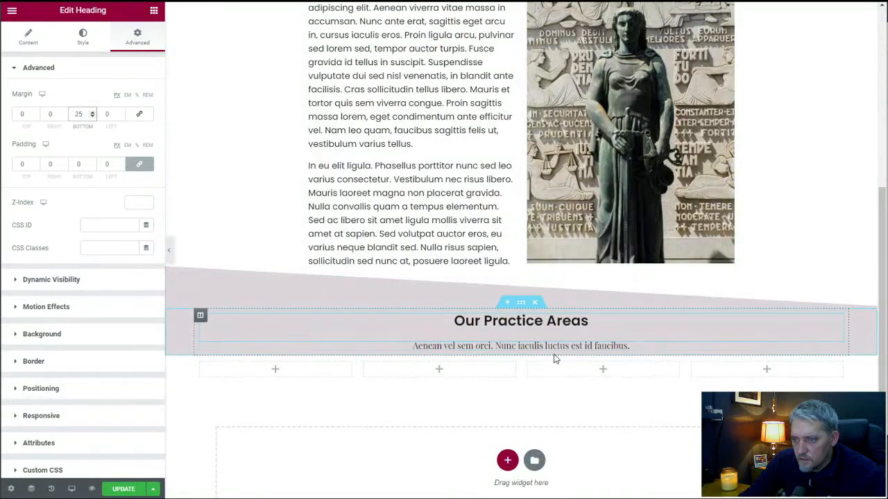
left_click(520, 303)
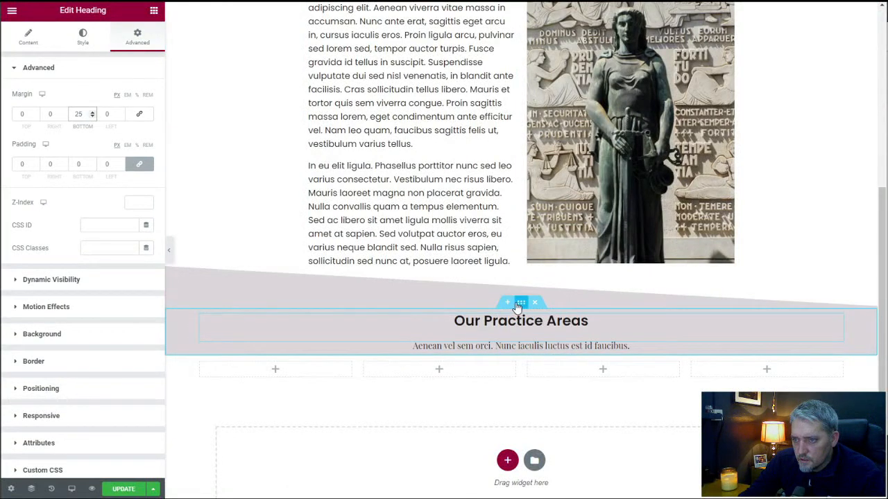
left_click(139, 42)
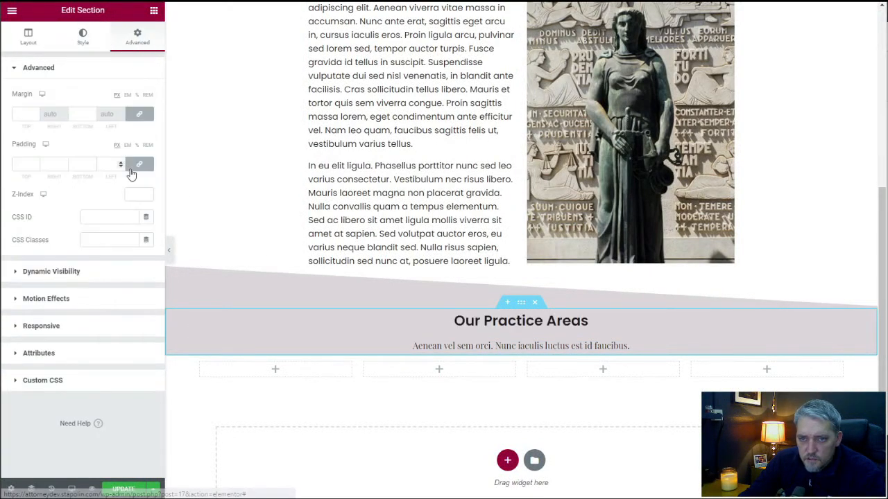
left_click(139, 168)
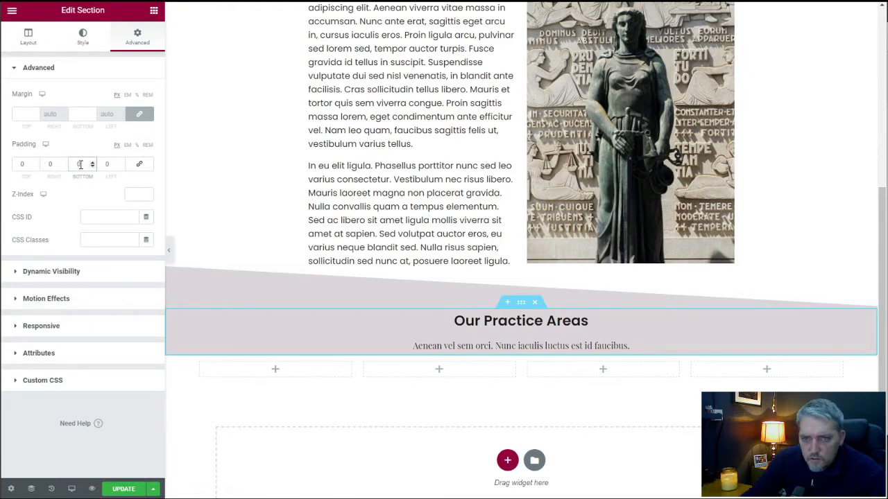
type("25")
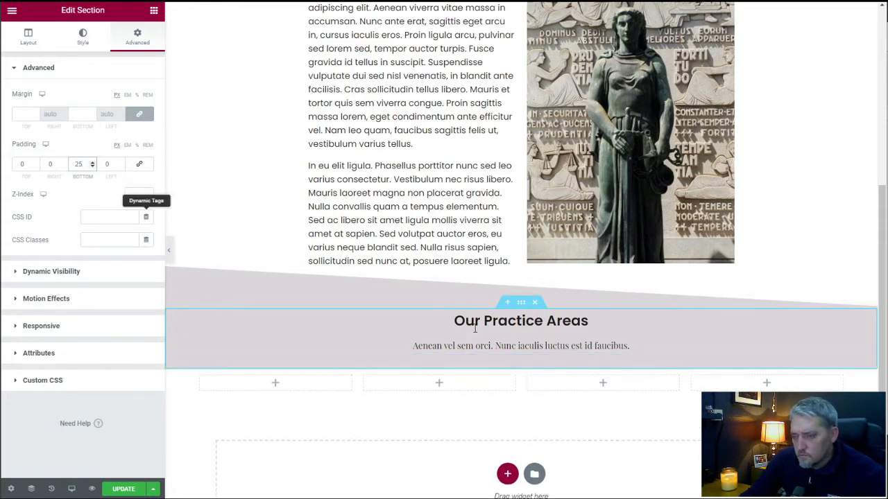
Unlink the four-column section's padding and set it to 25 px at the top and 50 px at the bottom.
left_click(521, 363)
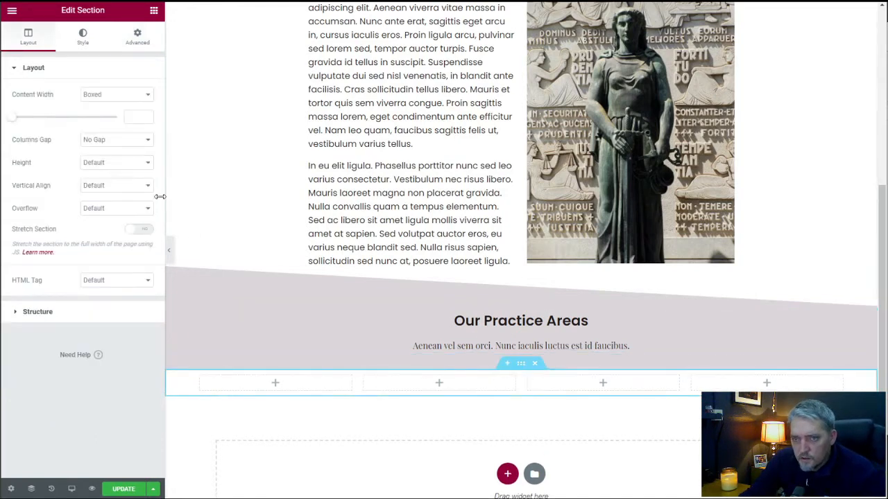
left_click(137, 37)
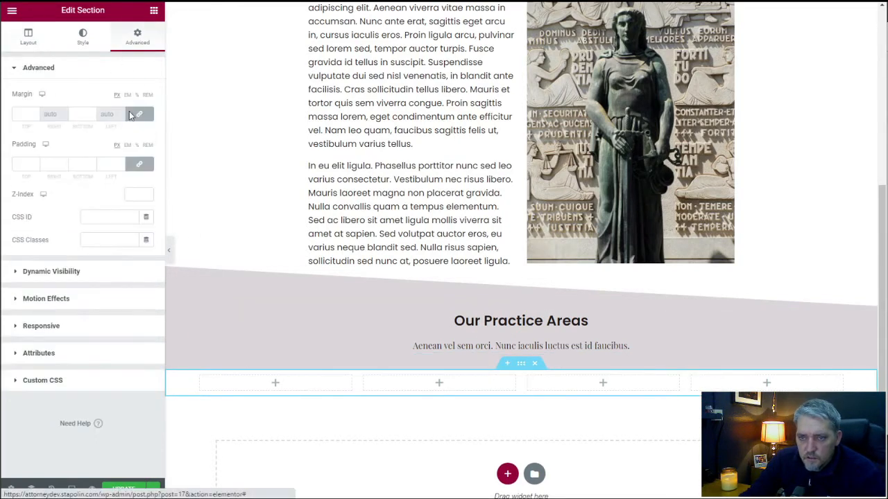
left_click(138, 164)
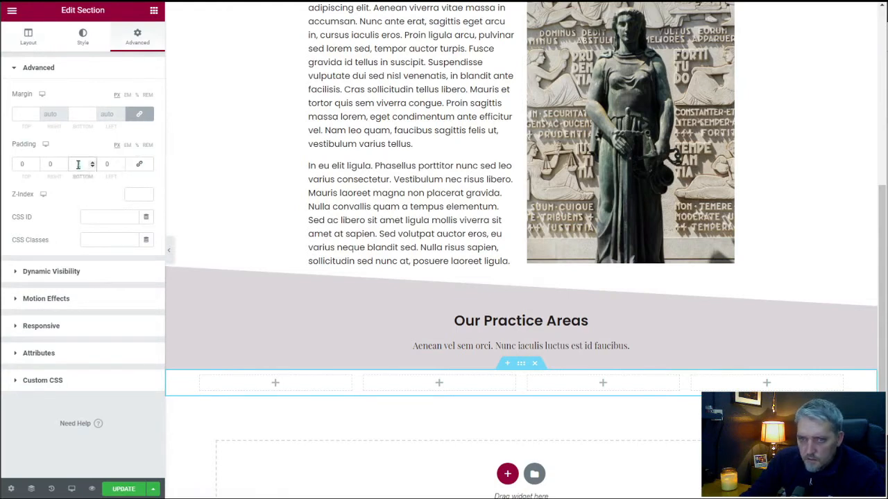
type("50")
double_click(24, 165)
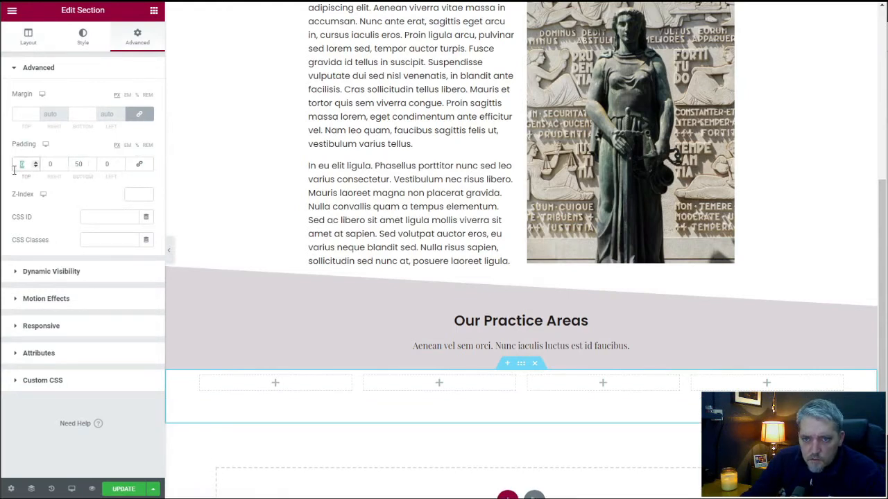
type("25")
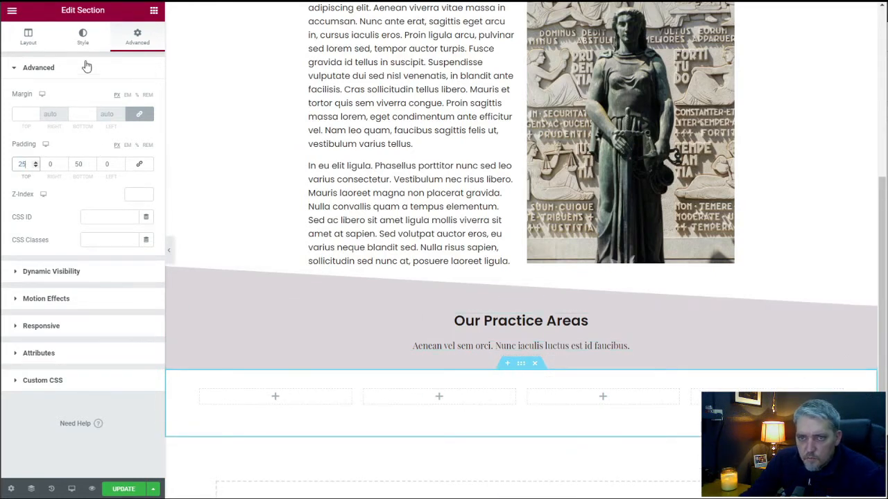
Give the four-column section a classic background, trying the global Secondary color before applying the global Accent color.
left_click(82, 38)
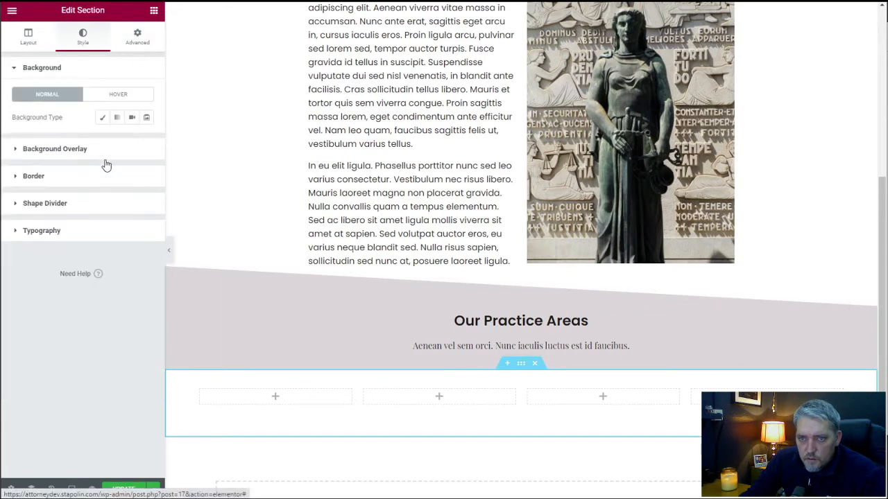
left_click(102, 120)
left_click(131, 140)
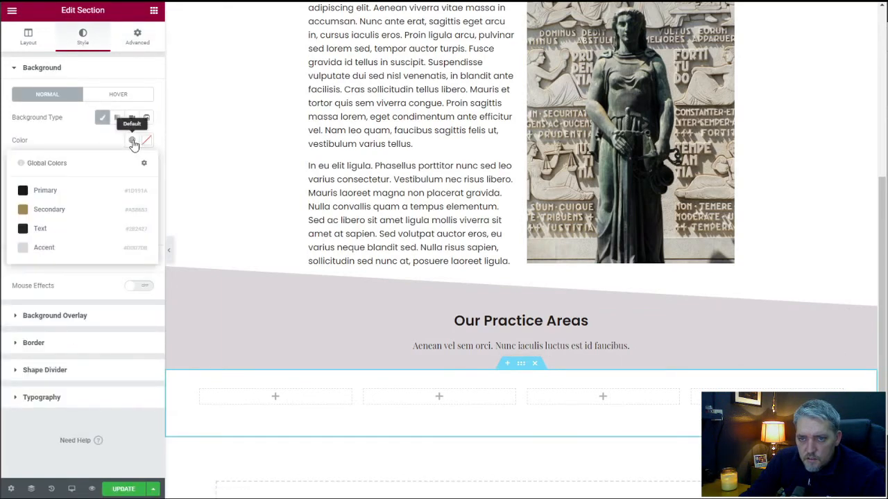
left_click(84, 210)
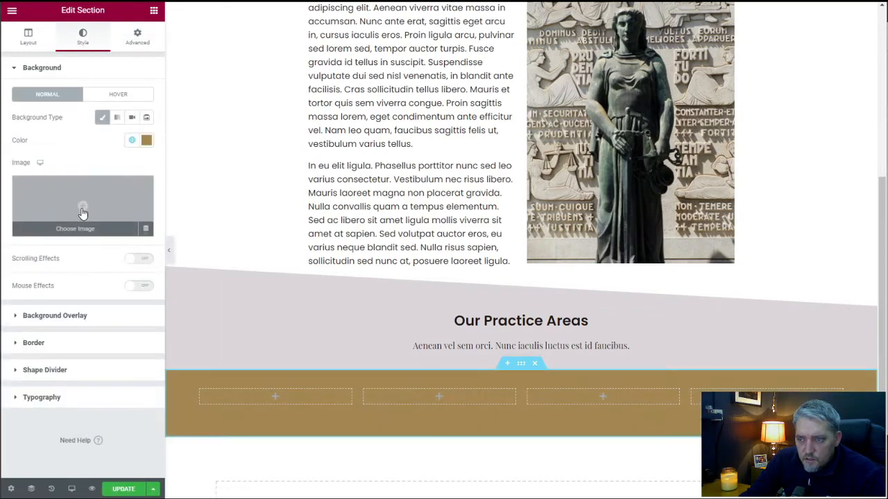
left_click(132, 140)
left_click(74, 248)
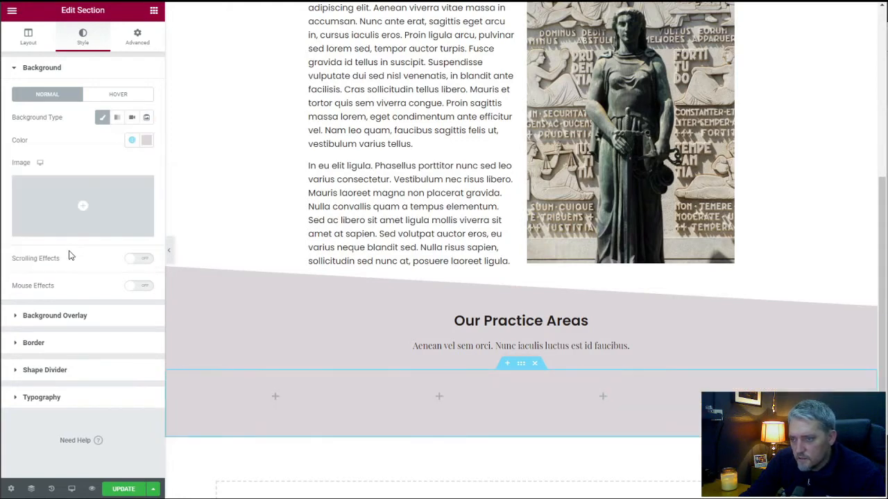
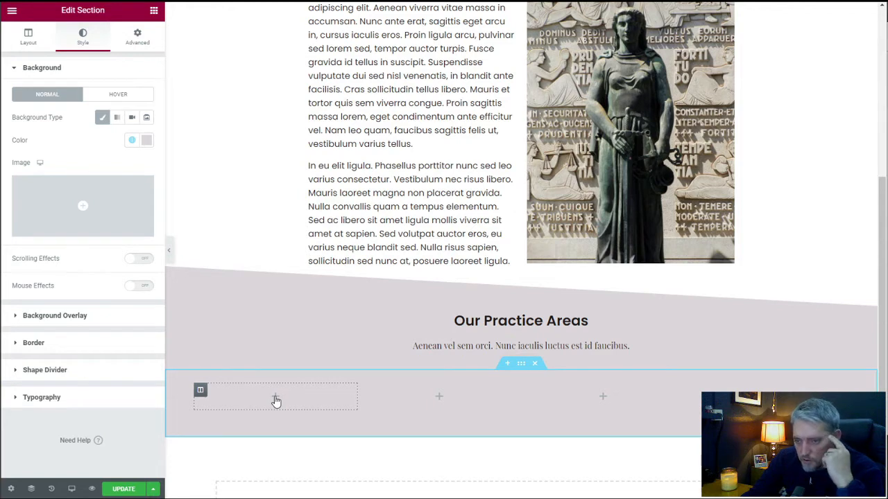
Give the first column of the four-column section a classic background with the image rhodes-memorial-granite-column-3459817_1280.jpg.
left_click(200, 391)
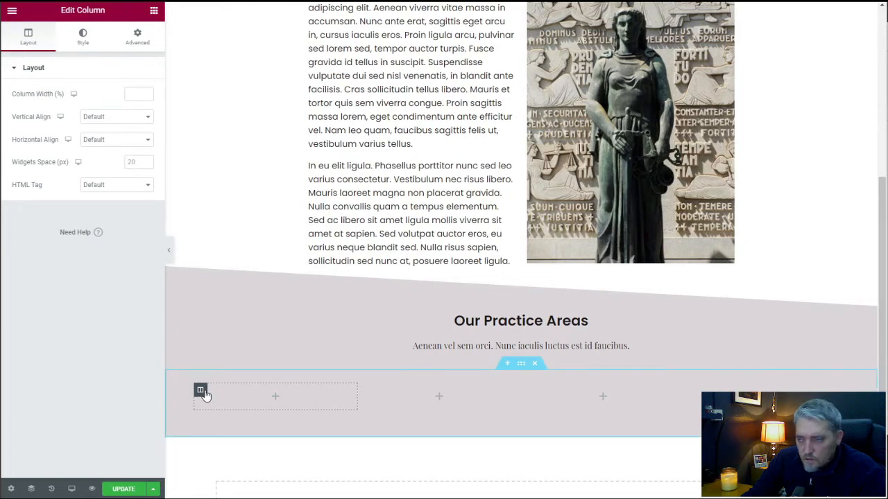
left_click(83, 40)
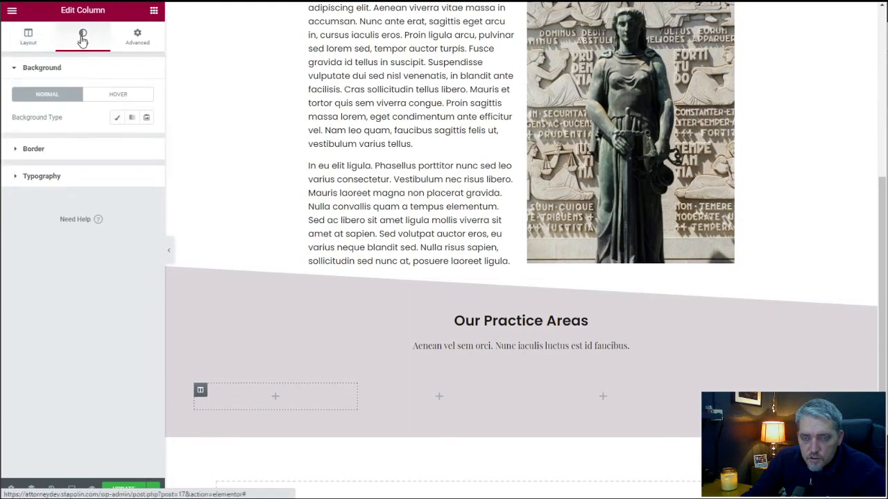
left_click(117, 118)
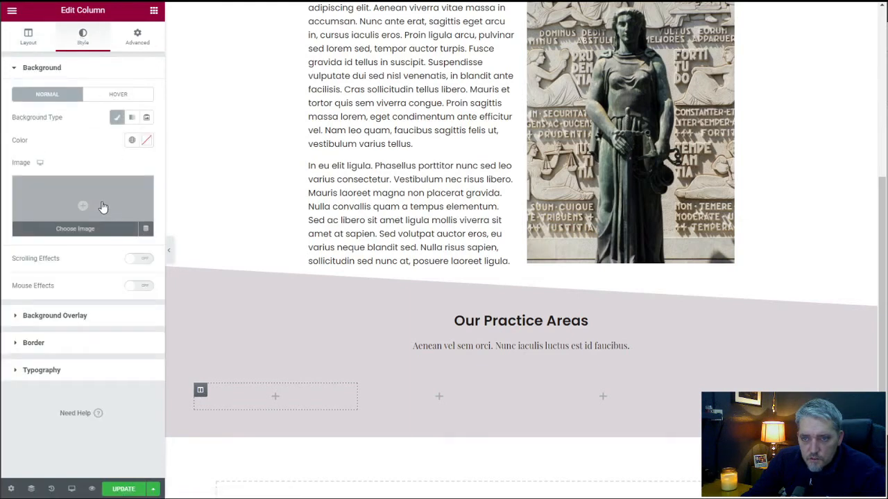
left_click(100, 208)
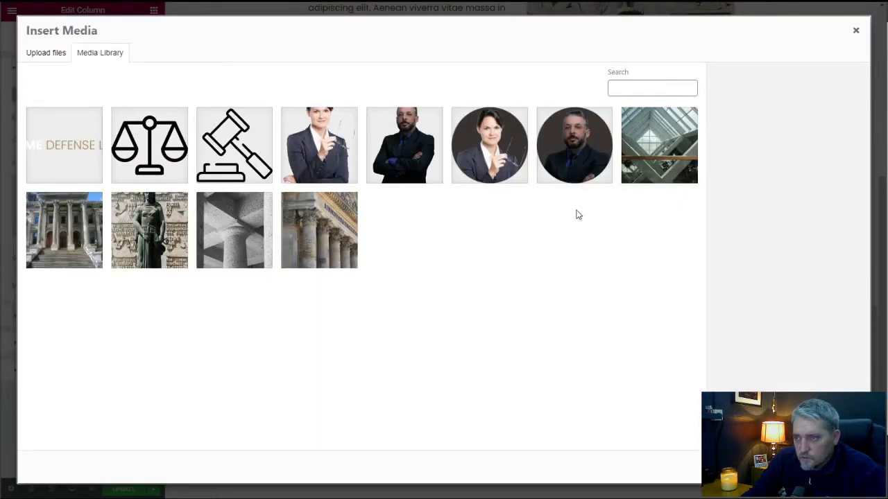
left_click(323, 235)
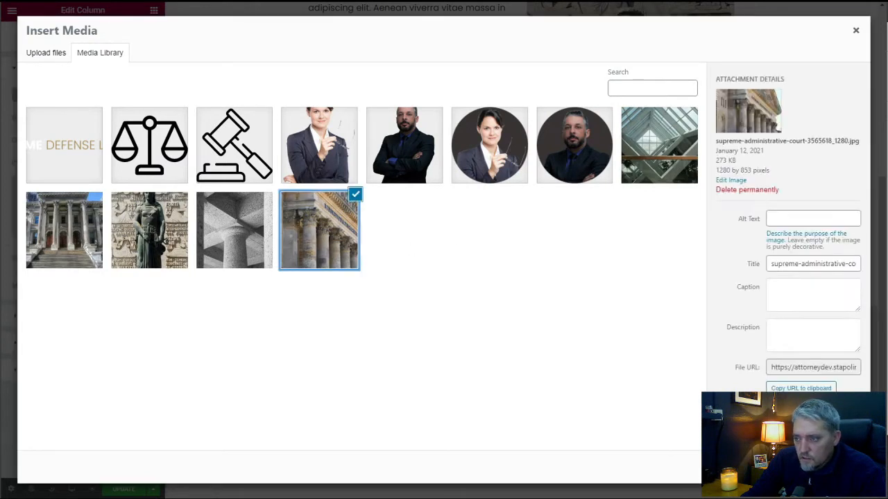
left_click(243, 243)
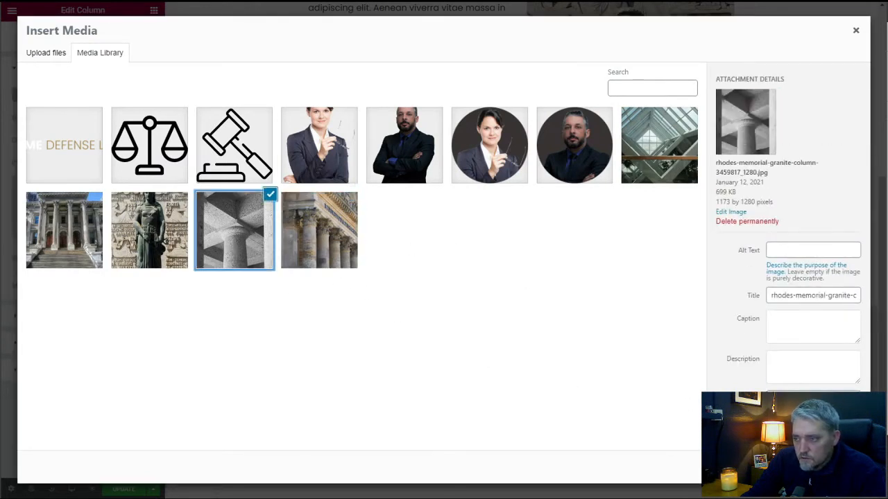
left_click(832, 467)
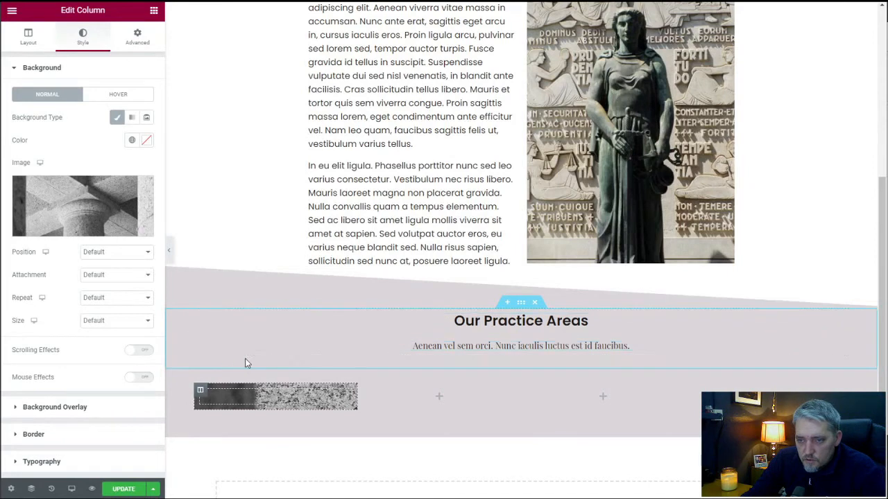
Add an Icon widget to the first column, enable unfiltered file uploads, and use the gavel graphic auction.svg as the icon.
left_click(154, 10)
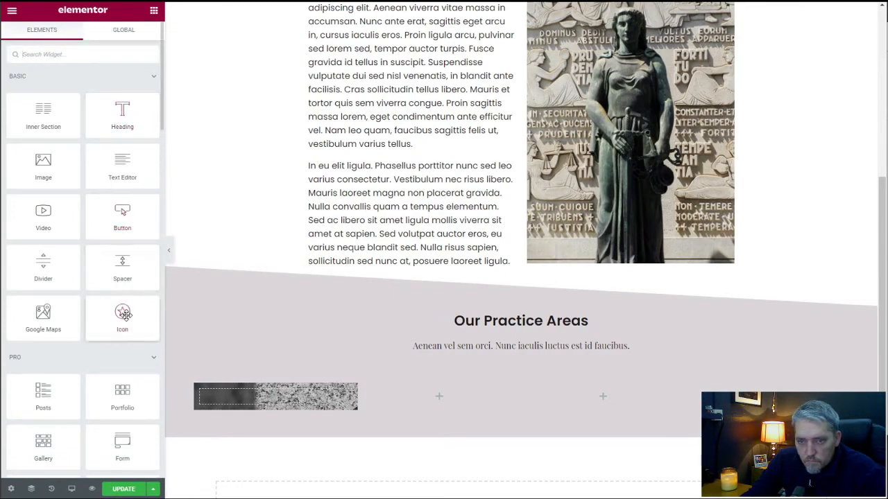
left_click_drag(123, 316, 280, 399)
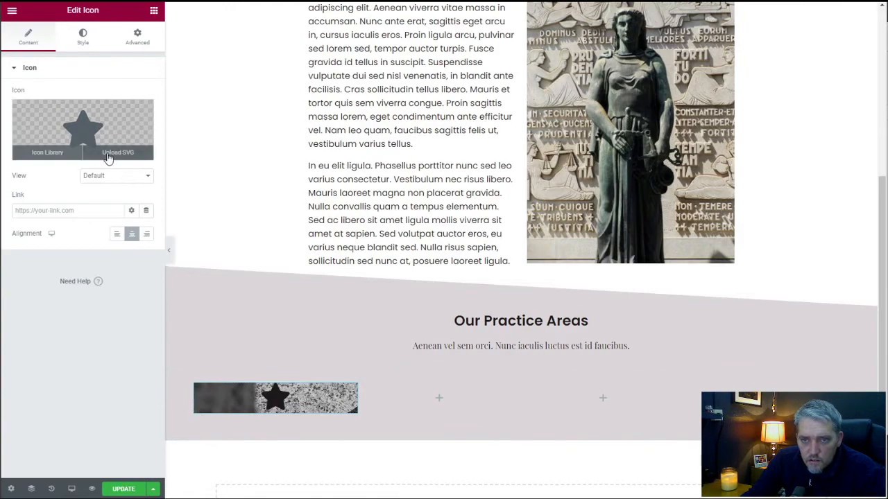
left_click(107, 154)
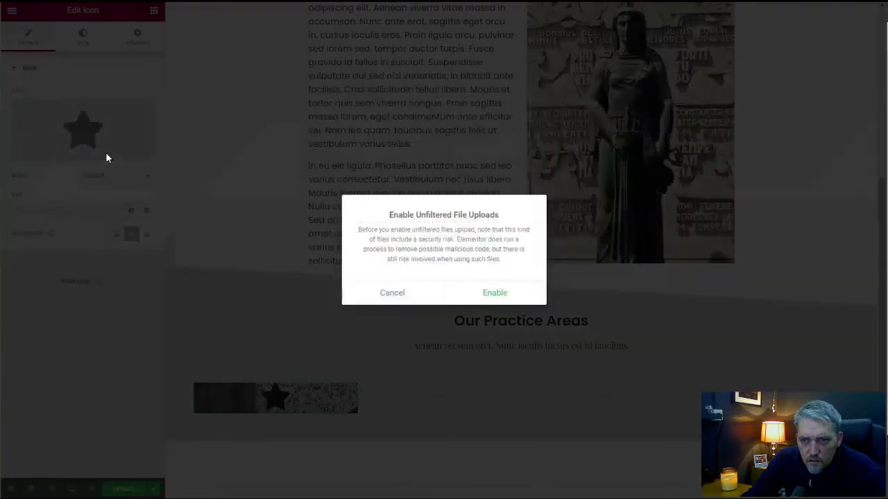
left_click(489, 296)
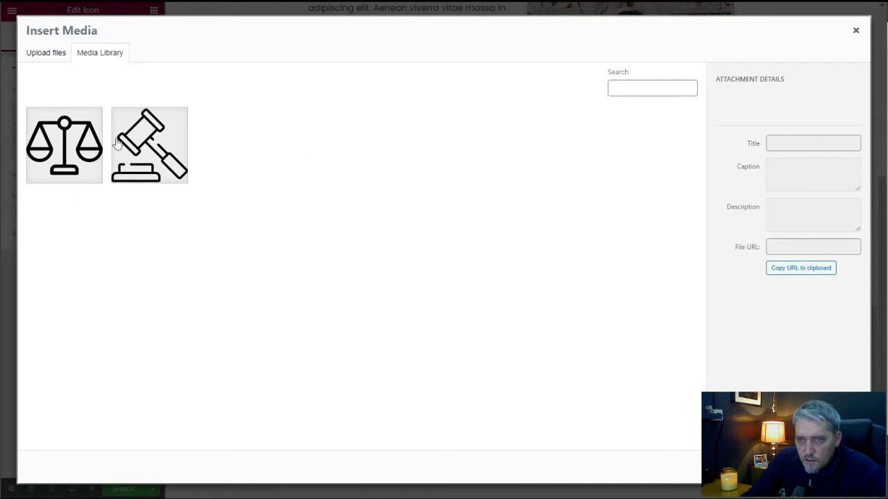
left_click(157, 147)
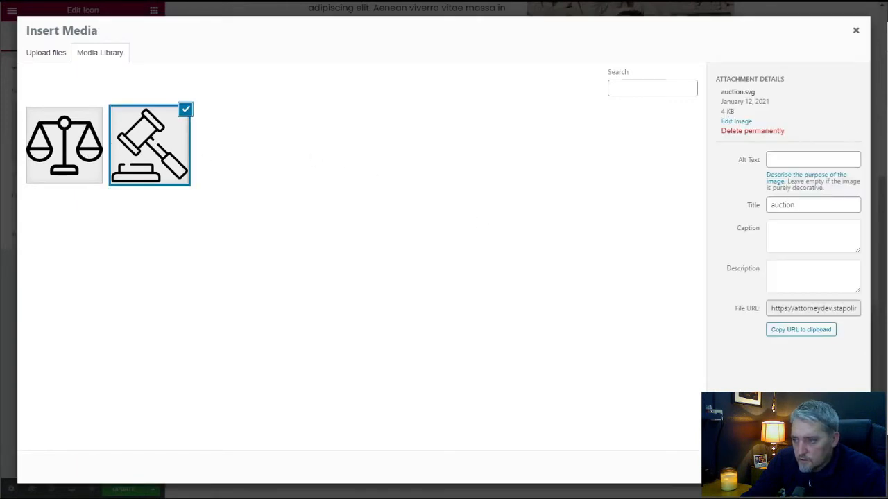
left_click(830, 467)
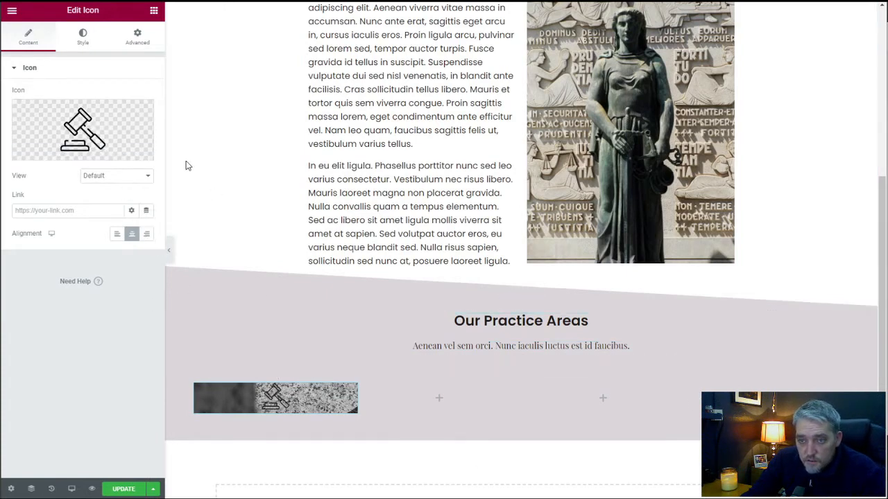
Add a Heading widget below the gavel icon with the title "Suspendisse sed turpis" and the HTML tag div.
left_click(154, 10)
left_click_drag(125, 113, 272, 411)
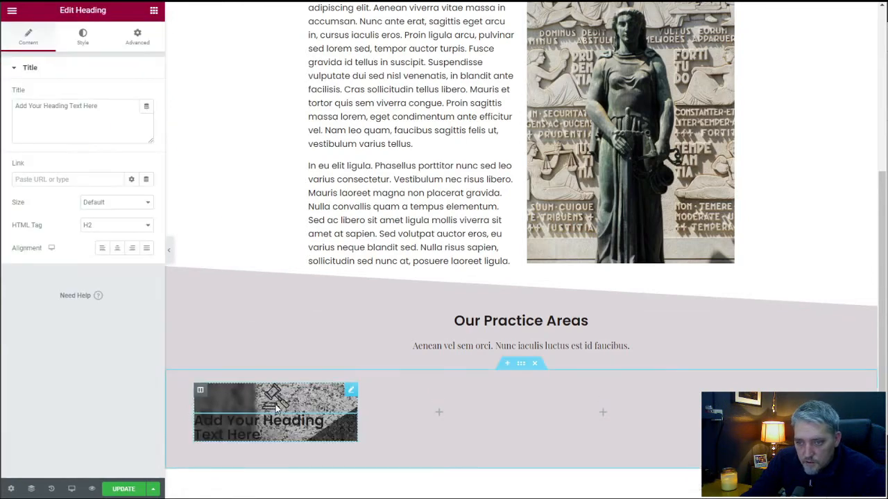
left_click_drag(104, 107, 14, 107)
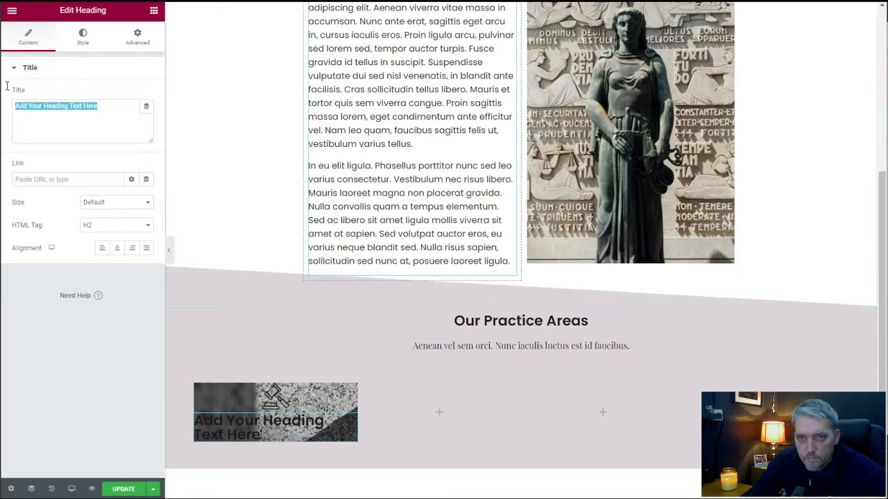
triple_click(50, 106)
type("Suspendisse sed turpis")
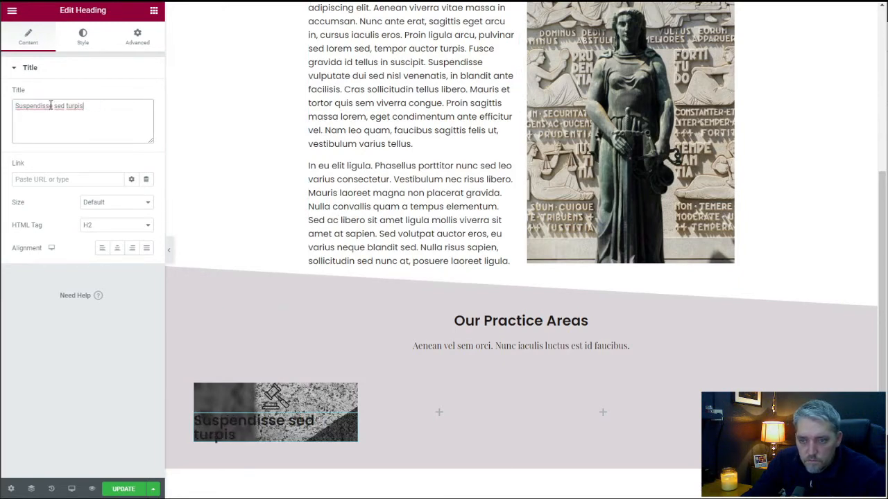
left_click(90, 224)
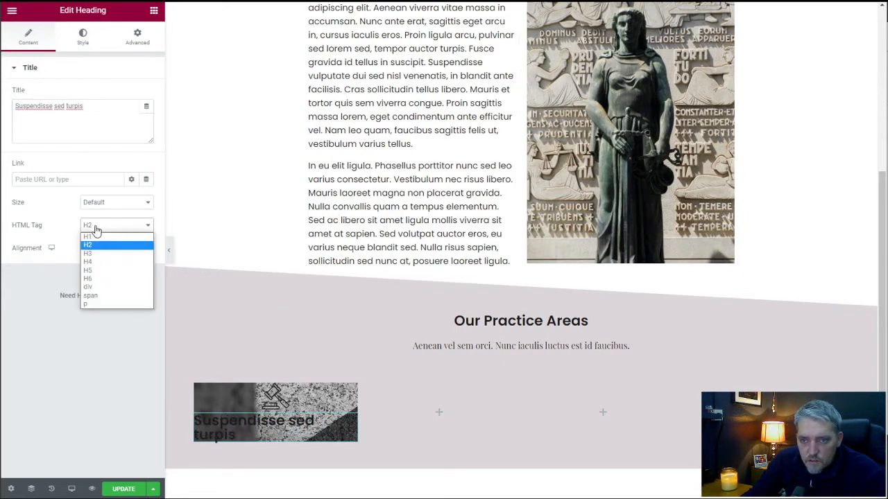
left_click(104, 289)
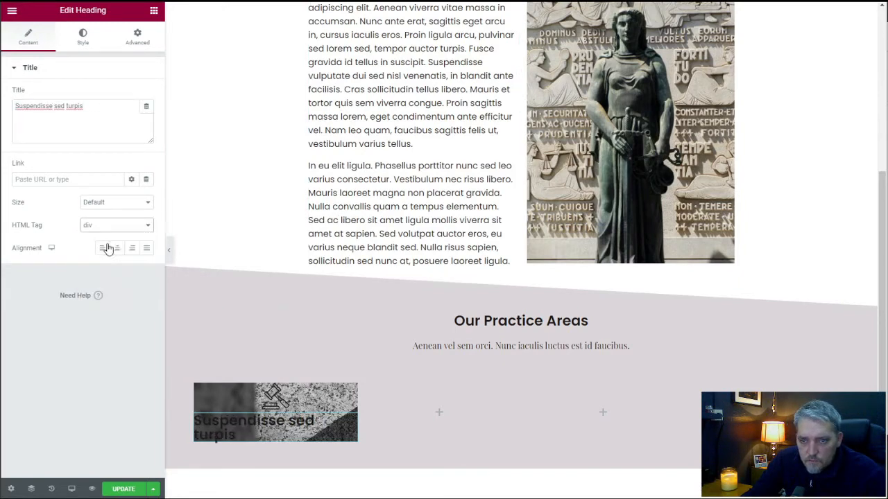
Set the "Suspendisse sed turpis" heading's text color to white #FFFFFF after trying the global Accent and Secondary colors.
left_click(84, 39)
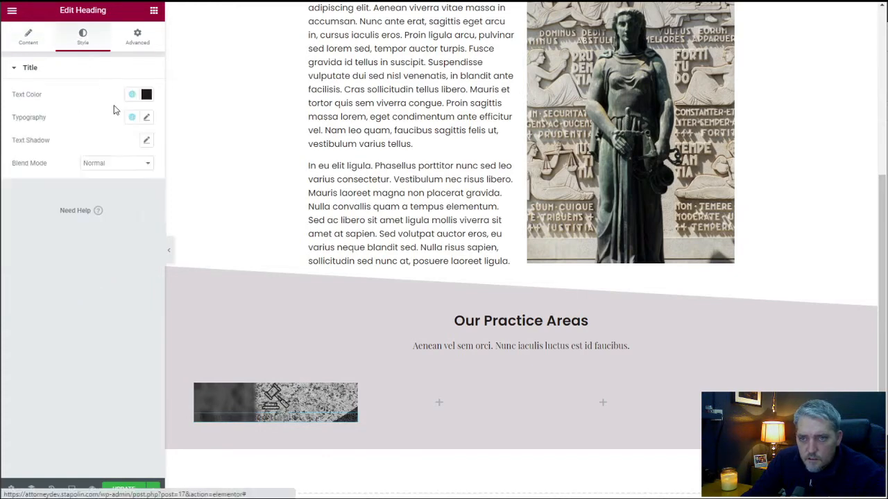
left_click(131, 95)
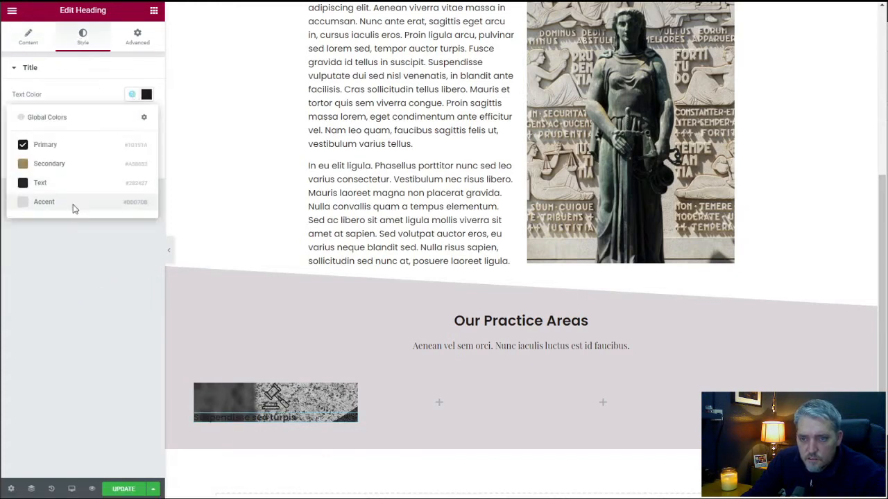
left_click(74, 203)
left_click(132, 95)
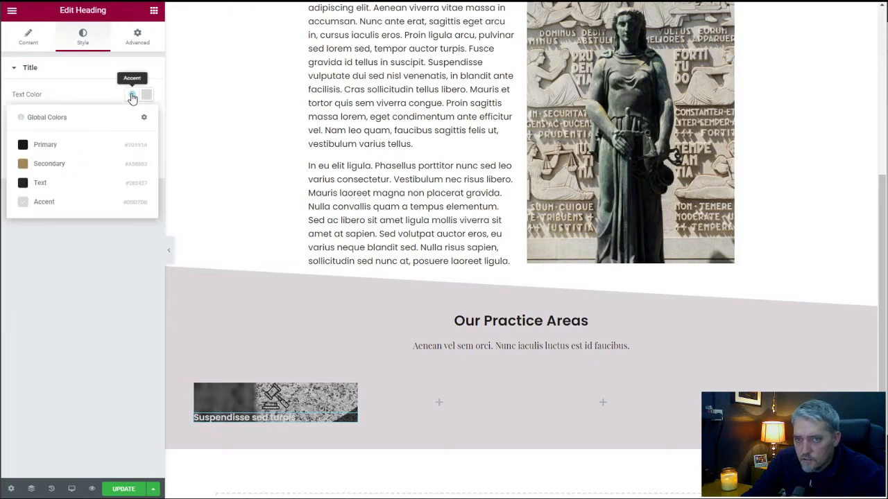
left_click(78, 164)
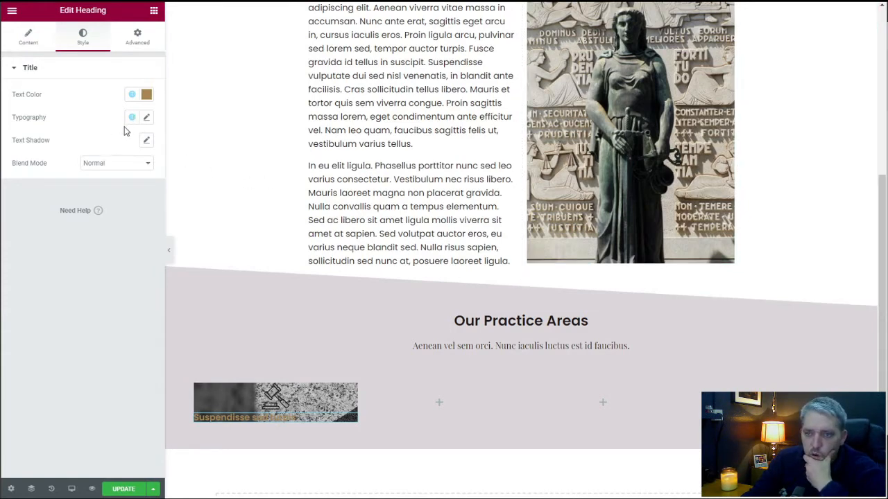
left_click(136, 97)
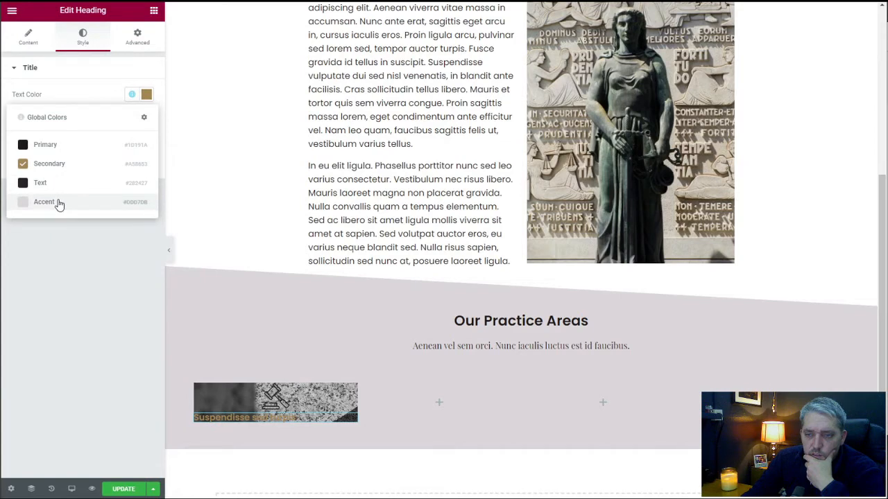
left_click(146, 94)
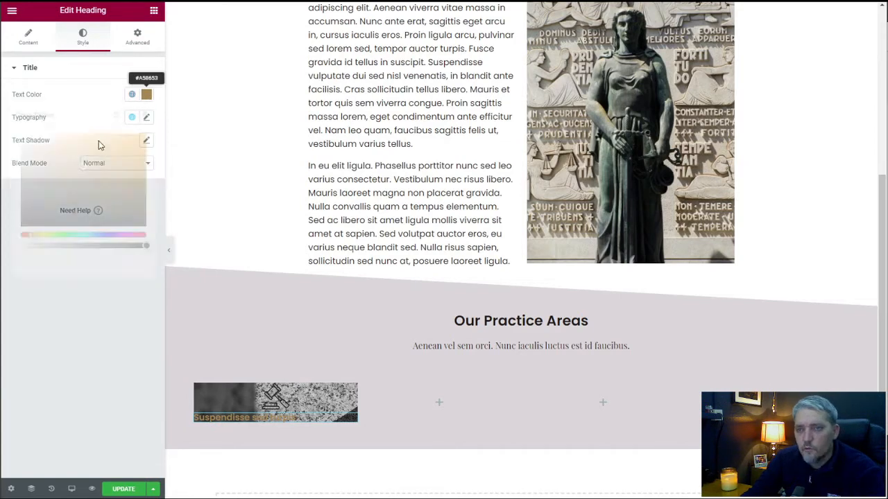
left_click_drag(27, 136, 21, 133)
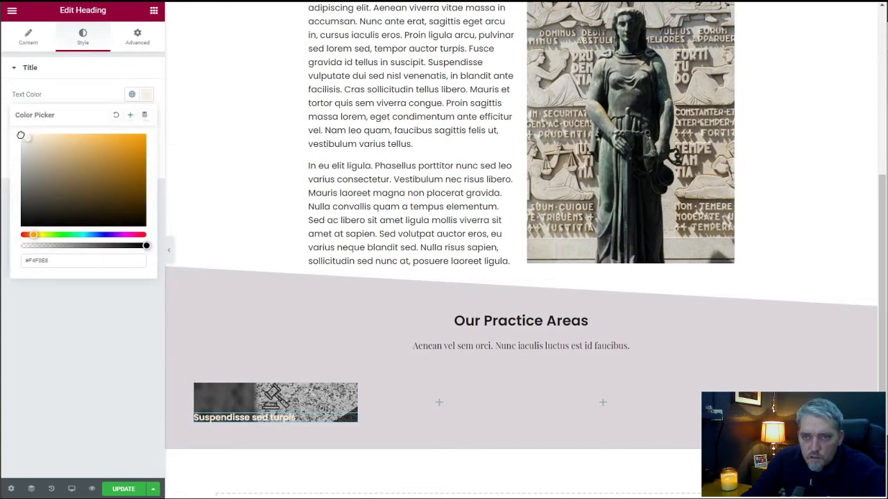
left_click(72, 95)
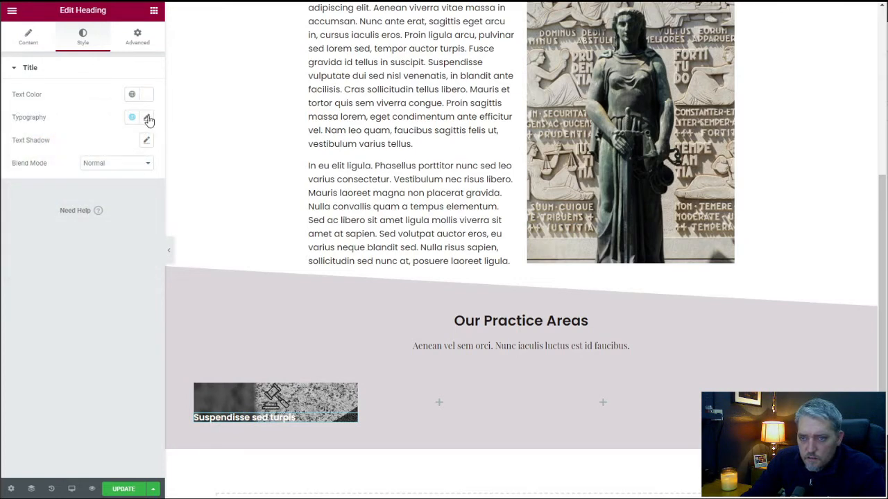
Center the "Suspendisse sed turpis" heading and set its font size to 18 px.
left_click(146, 117)
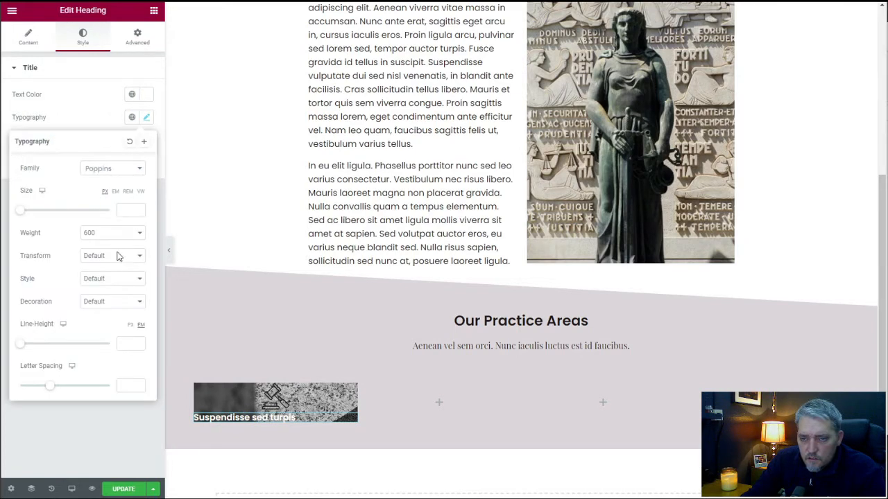
left_click(90, 103)
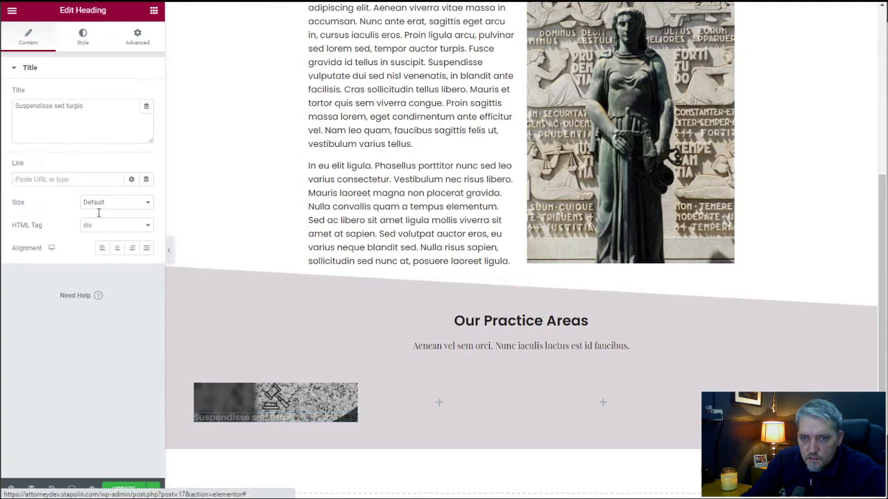
left_click(116, 248)
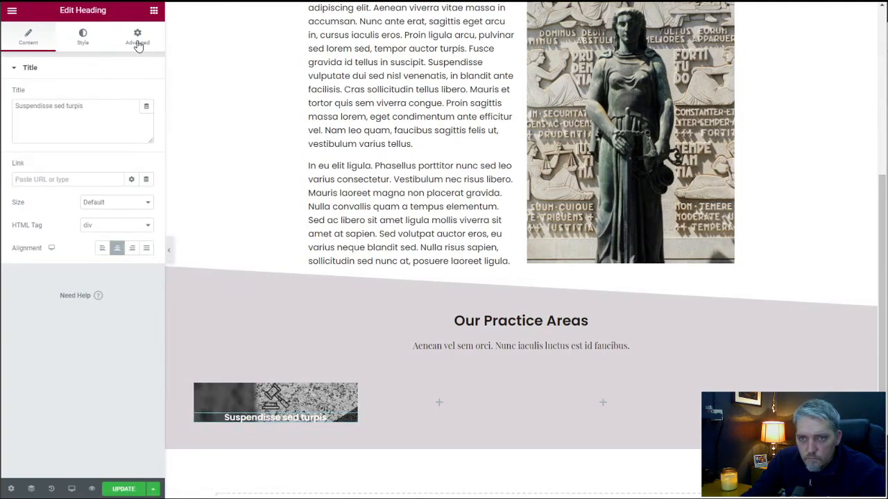
left_click(84, 36)
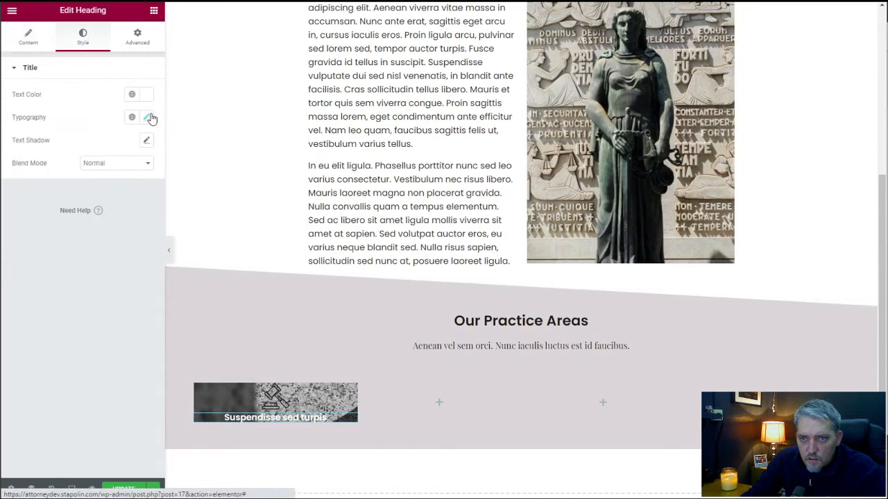
left_click(147, 118)
left_click(126, 212)
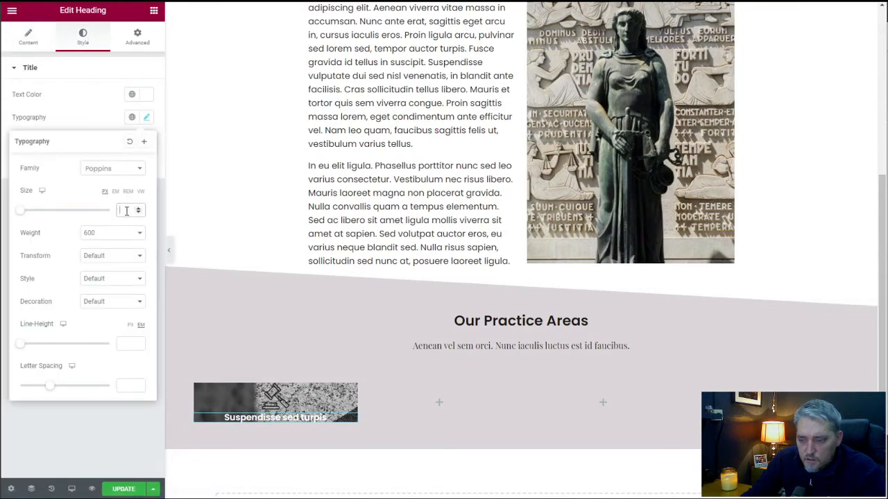
type("18")
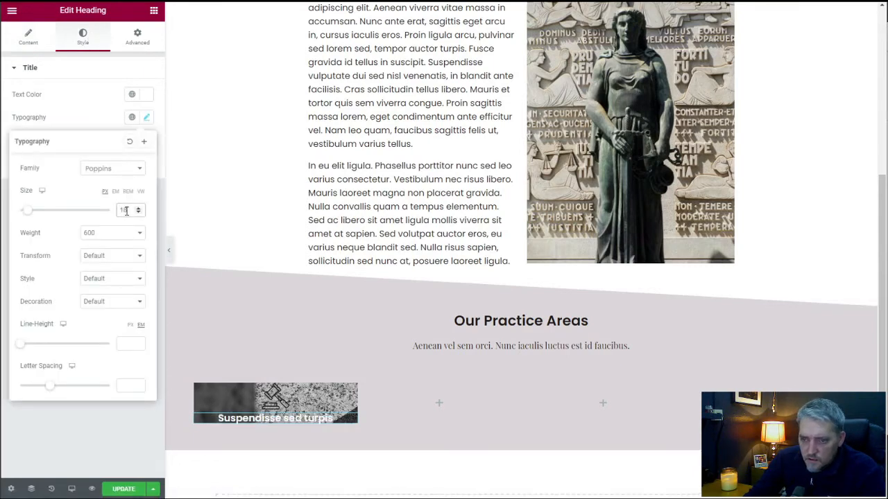
left_click(95, 105)
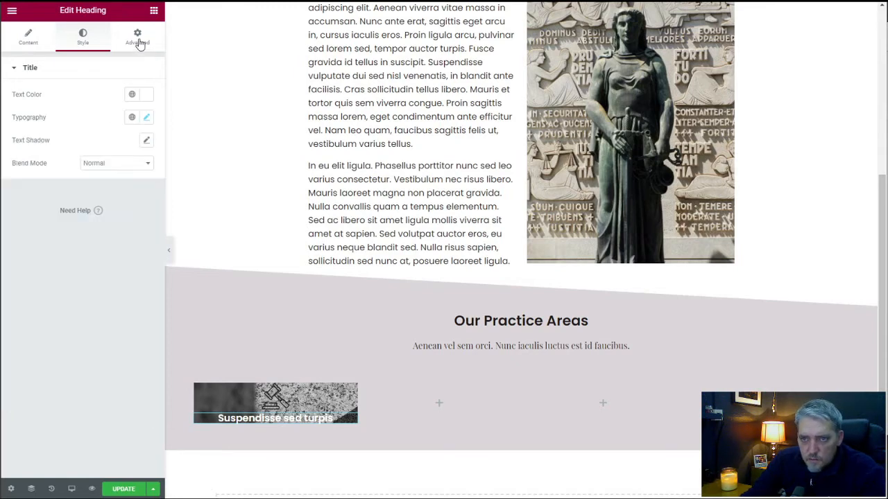
Add a Text Editor widget below the "Suspendisse sed turpis" heading in the first column.
left_click(156, 12)
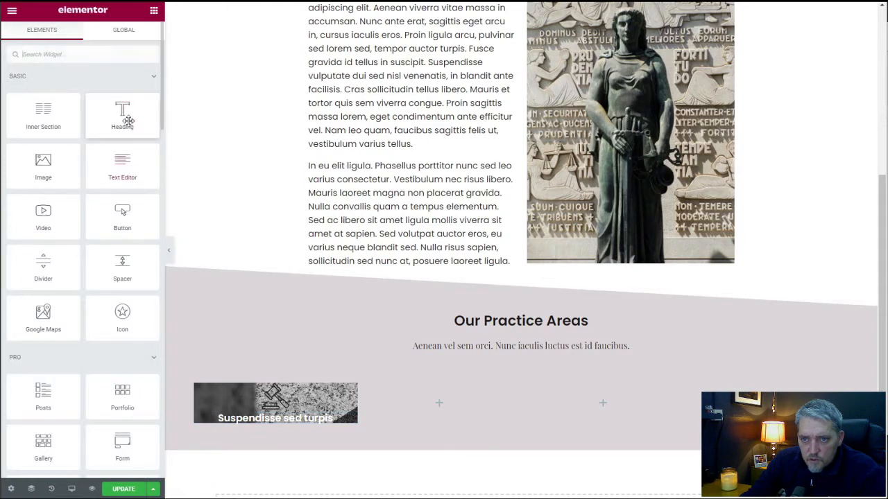
left_click_drag(122, 167, 277, 402)
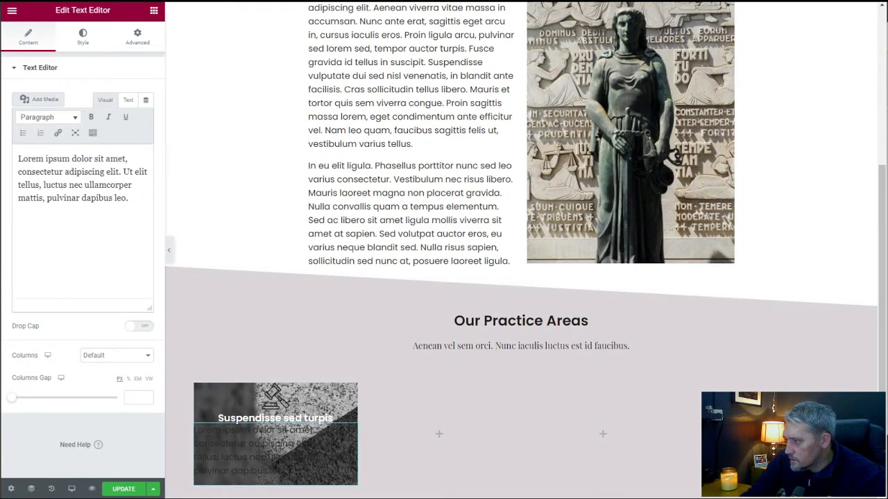
Center the text below the "Suspendisse sed turpis" heading and set its text color to the global Accent color.
triple_click(92, 170)
left_click(122, 211)
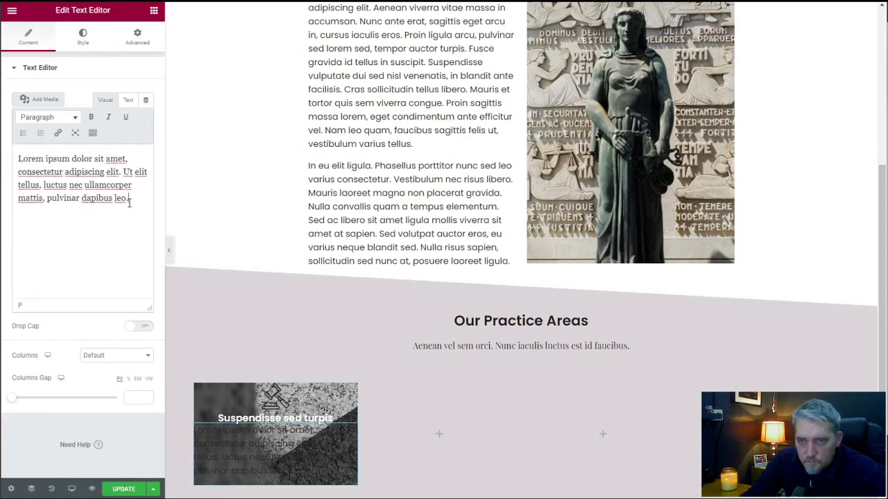
left_click(83, 37)
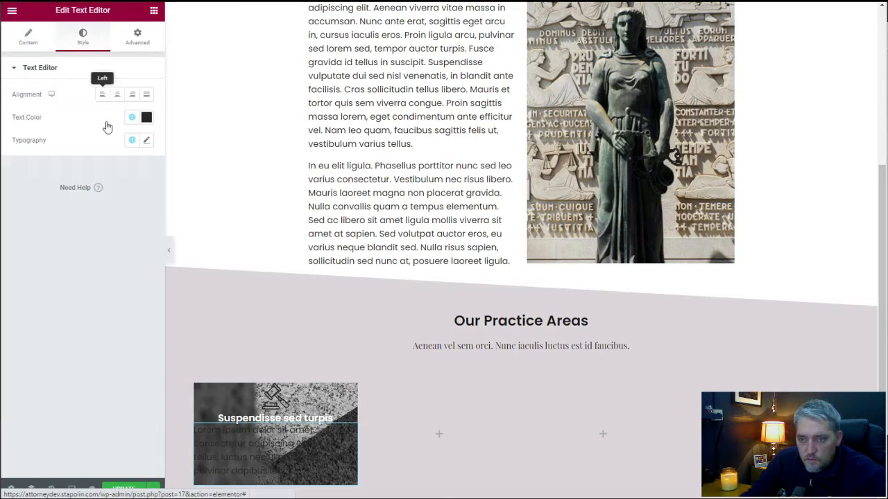
left_click(117, 95)
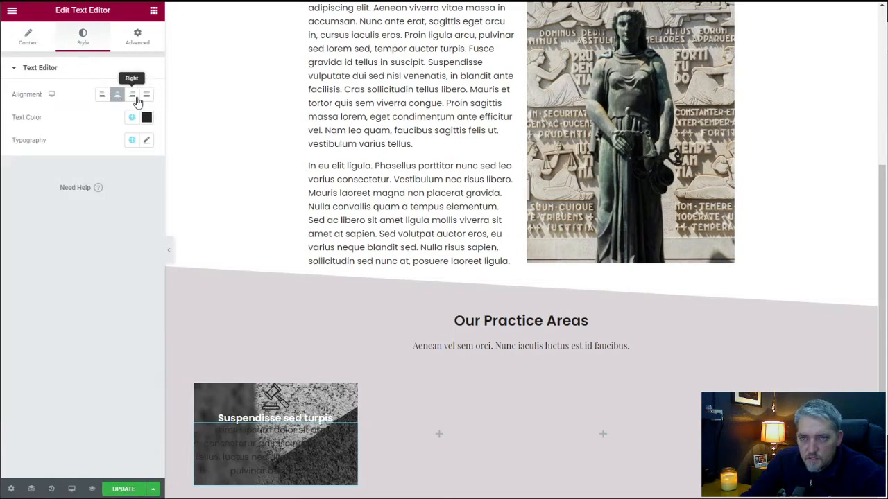
left_click(132, 120)
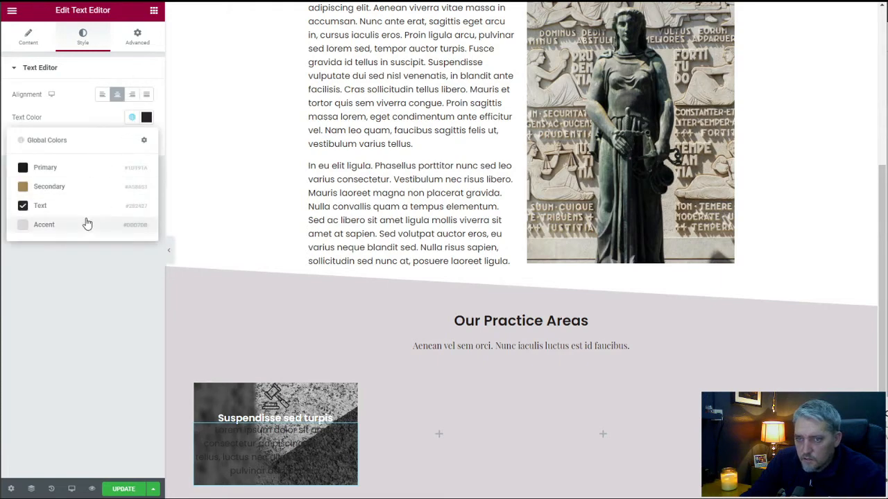
left_click(69, 224)
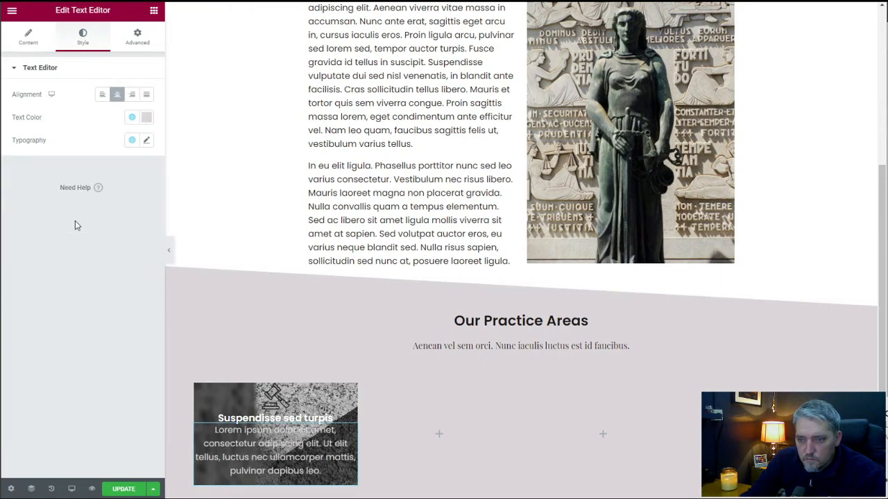
left_click(131, 119)
left_click(78, 118)
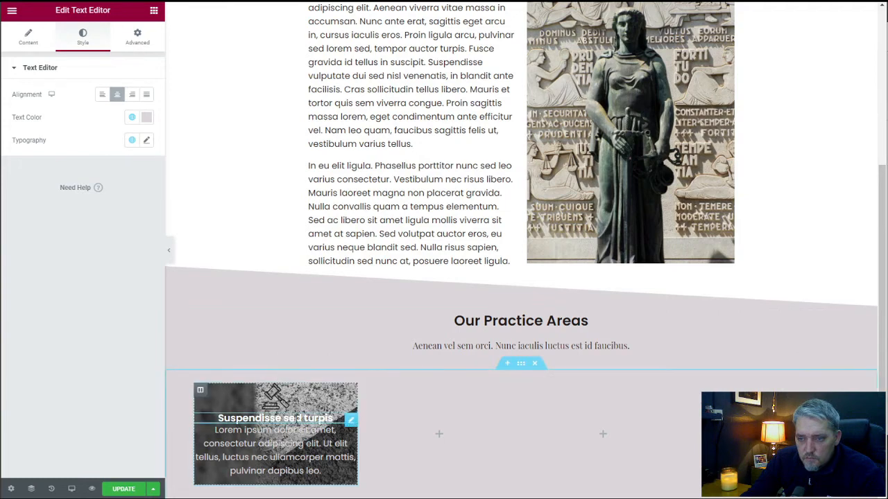
Set the "Suspendisse sed turpis" heading's typography to the global Primary font after trying the Secondary font.
left_click(351, 423)
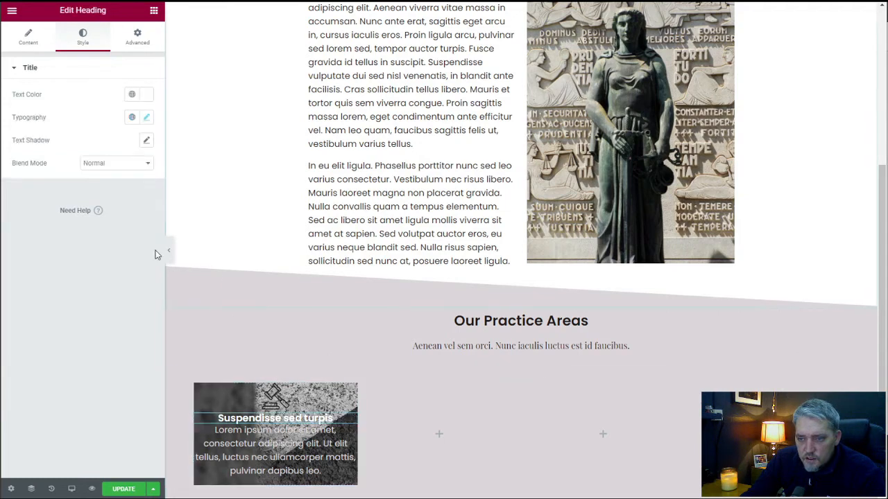
left_click(132, 117)
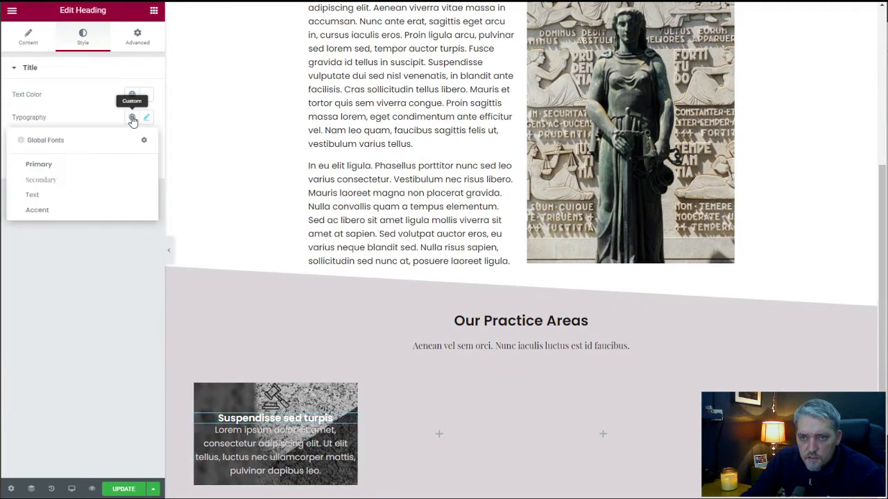
left_click(83, 180)
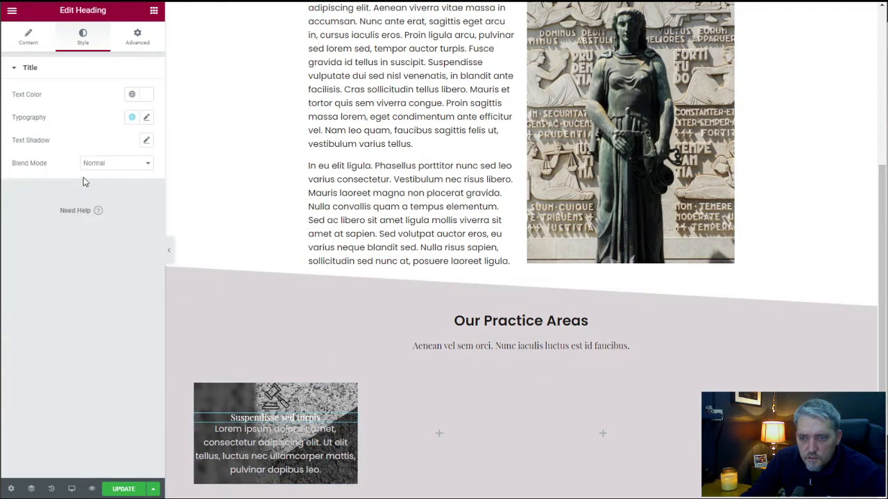
left_click(132, 117)
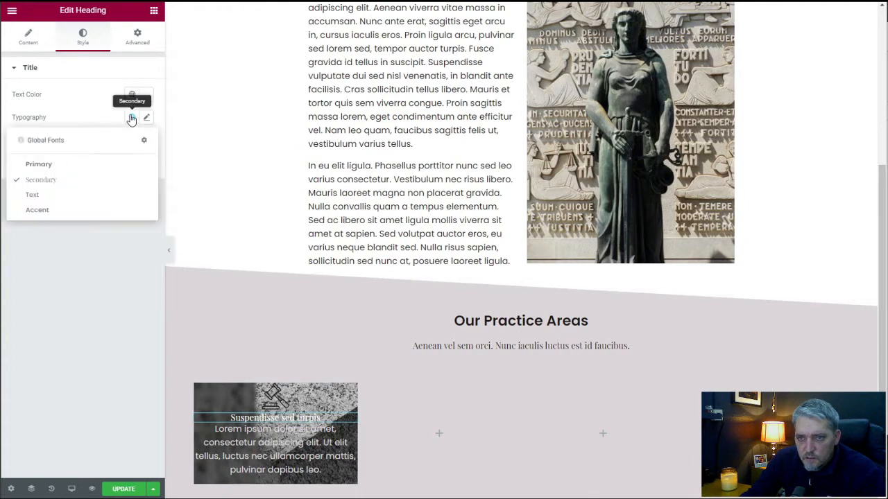
left_click(79, 166)
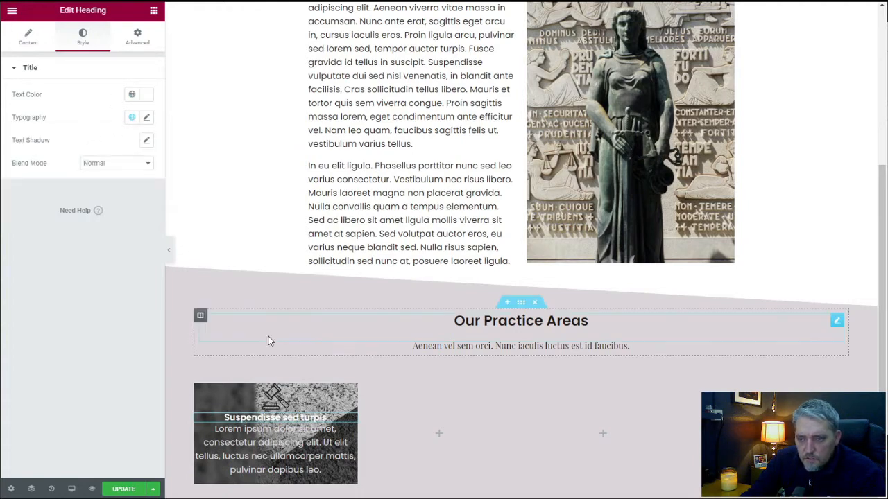
Set the first practice area column's padding to 10 px on all four sides.
scroll(345, 391, "down", 1)
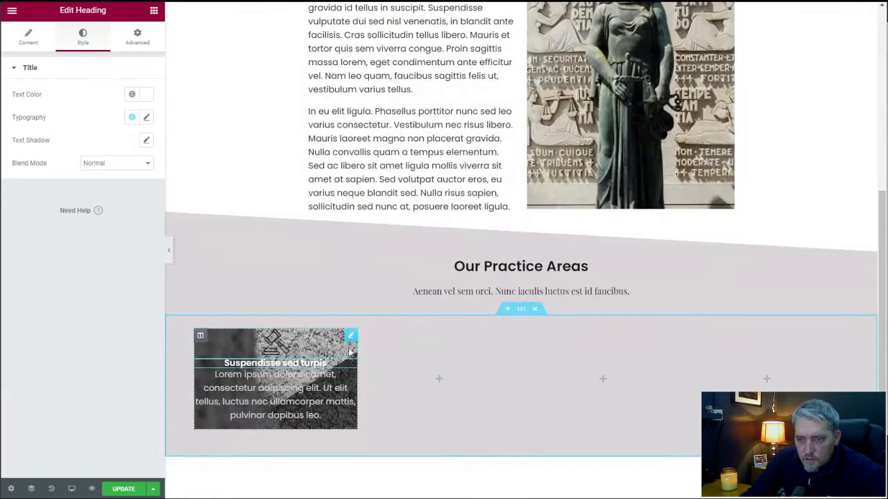
left_click(200, 337)
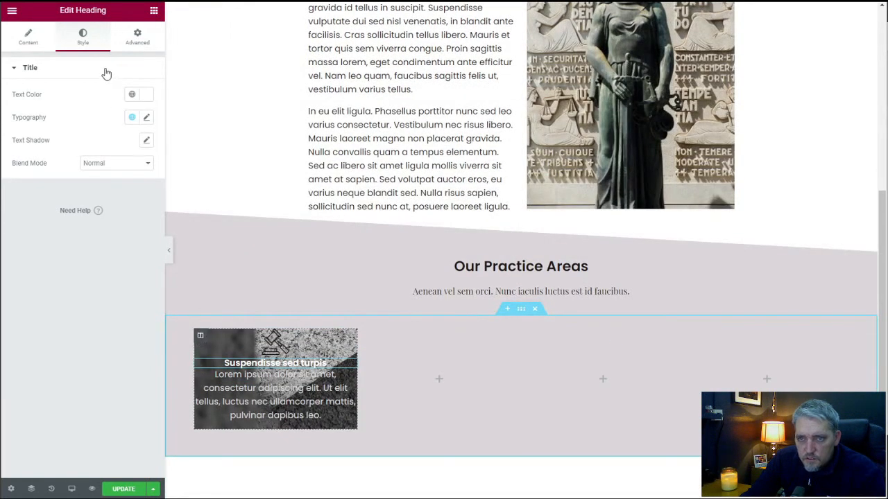
left_click(136, 38)
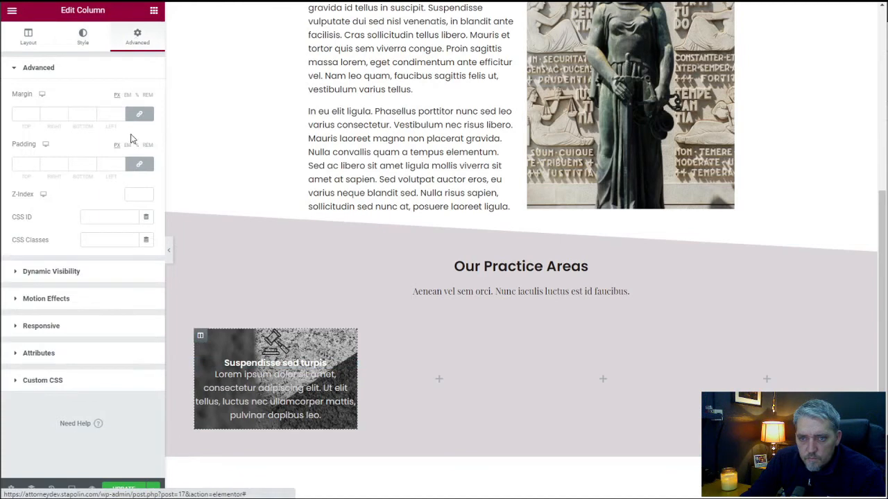
left_click(122, 163)
left_click(122, 162)
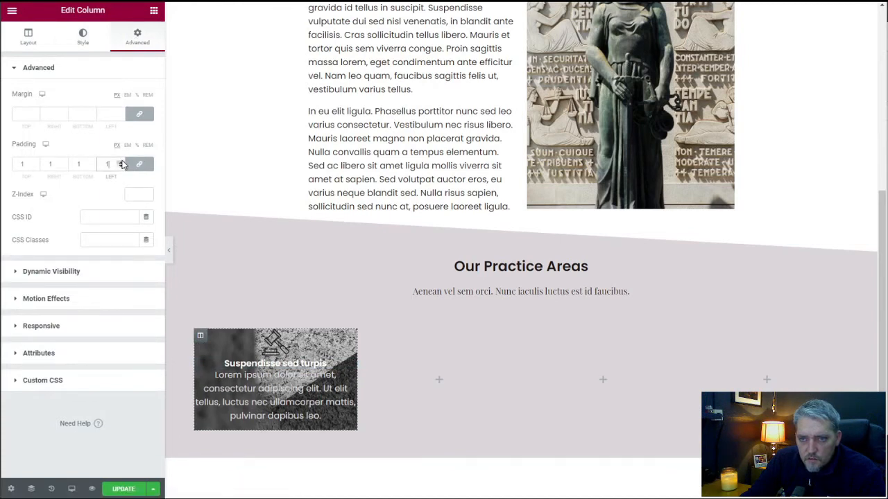
left_click(122, 162)
left_click(122, 162)
left_click(122, 162)
left_click(122, 162)
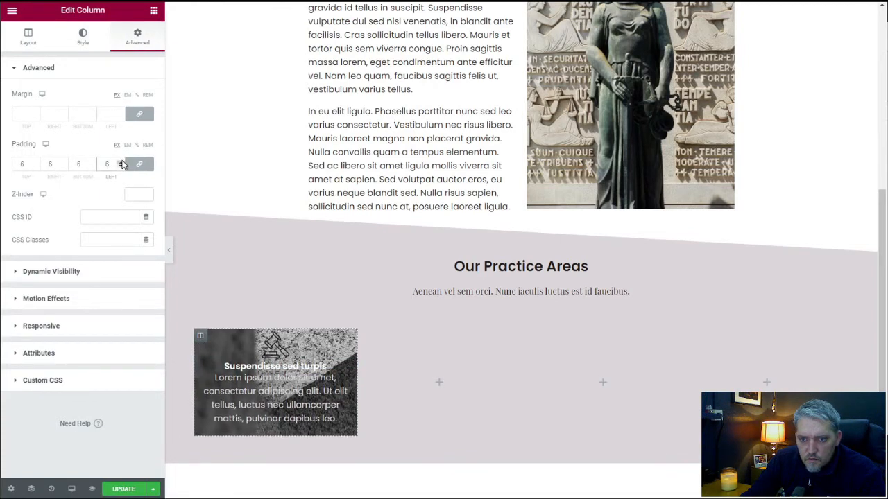
left_click(122, 162)
left_click(122, 162)
left_click(122, 162)
left_click(122, 162)
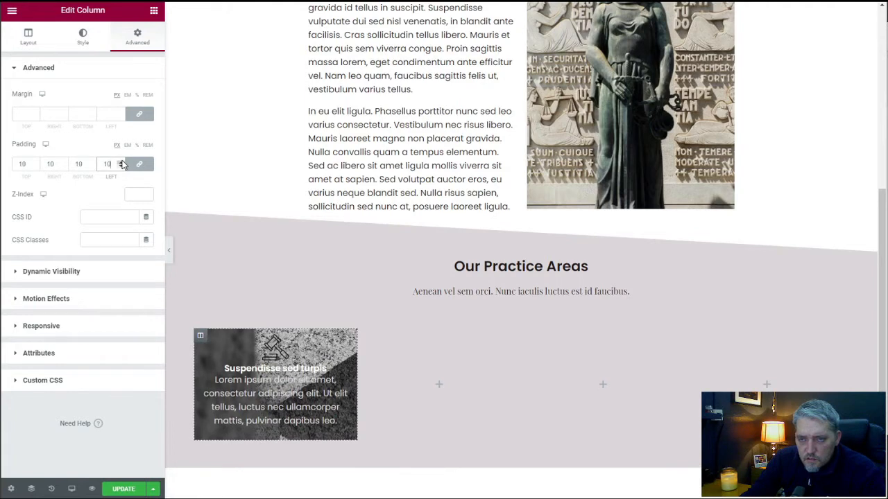
Unlink the first column's padding values and set its top and bottom padding to 25 px.
left_click(139, 163)
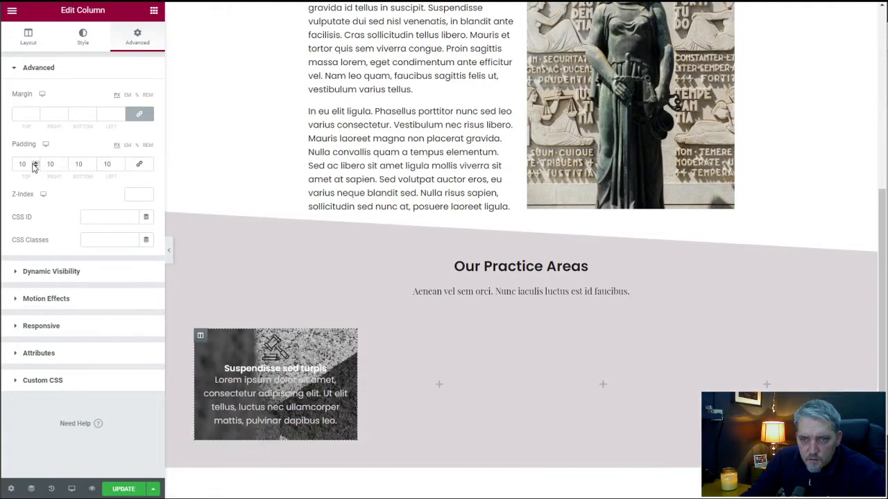
double_click(28, 164)
type("25")
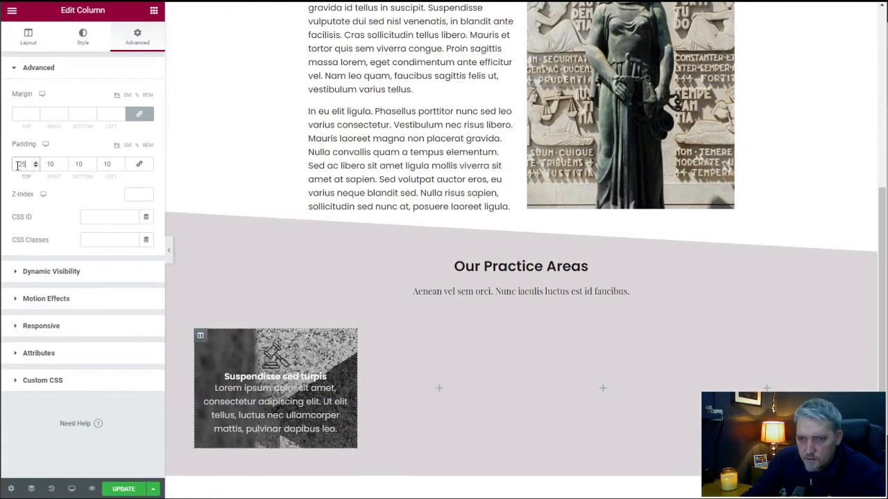
double_click(79, 163)
type("25")
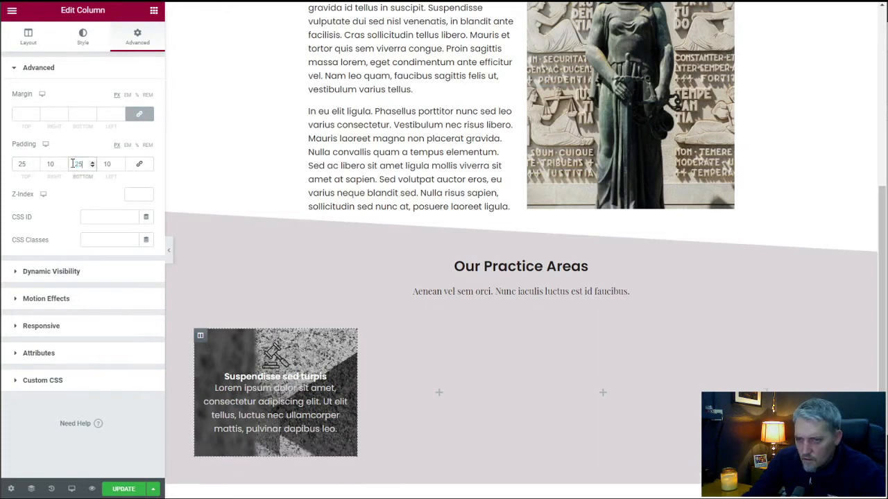
Set the gavel icon's primary color to the global Accent color.
left_click(345, 350)
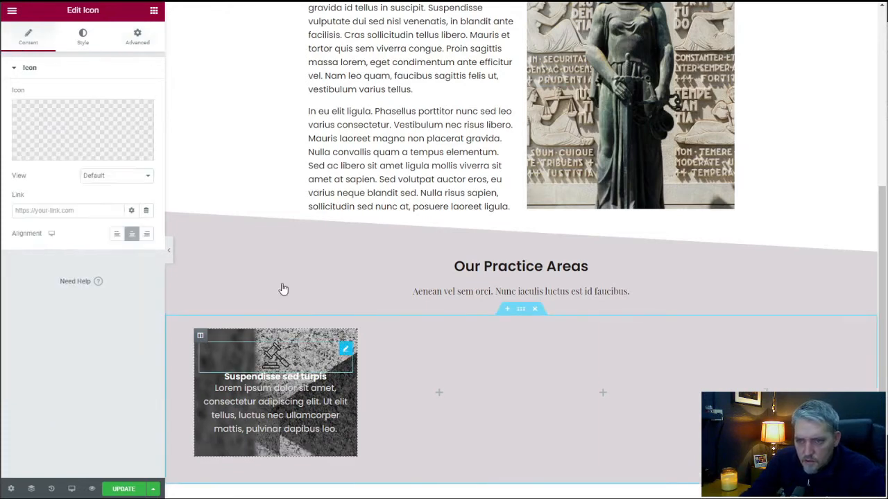
left_click(86, 37)
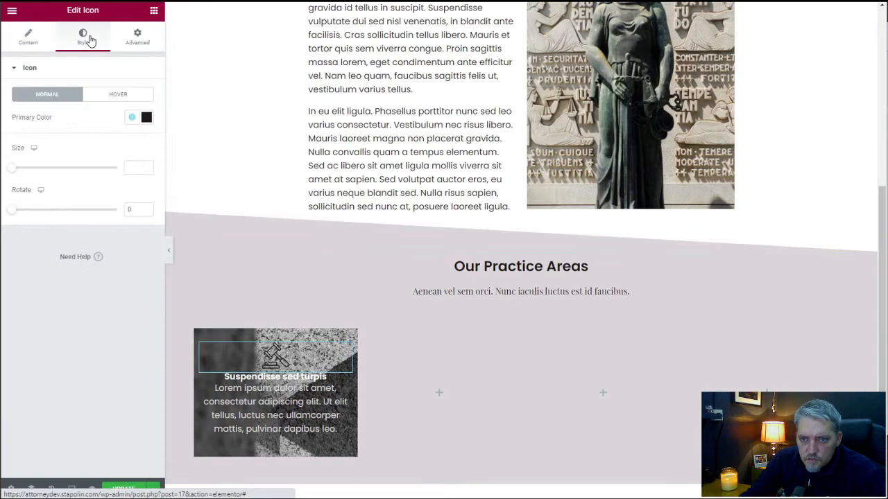
left_click(133, 118)
left_click(67, 224)
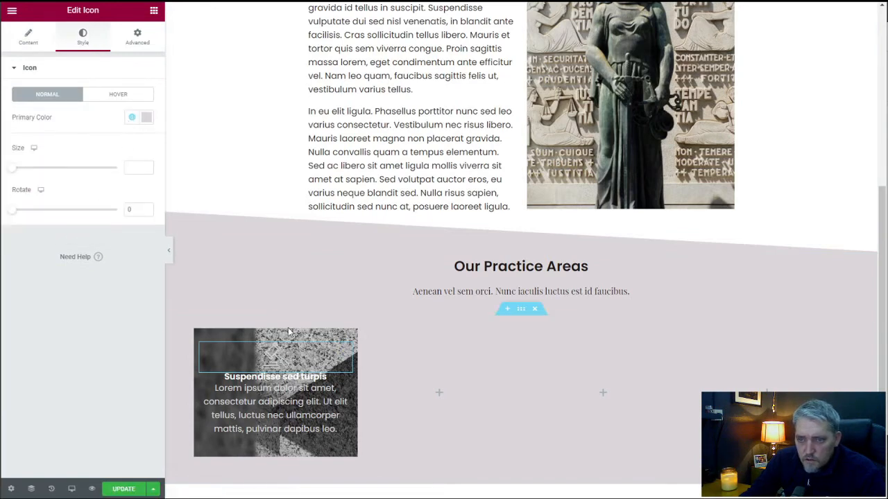
Add a classic background overlay in the global Primary color to the first practice area column.
left_click(201, 336)
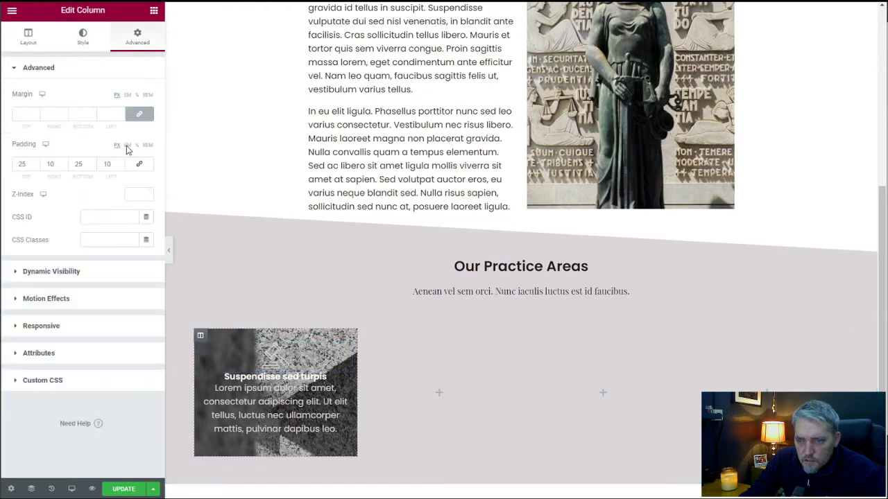
left_click(83, 43)
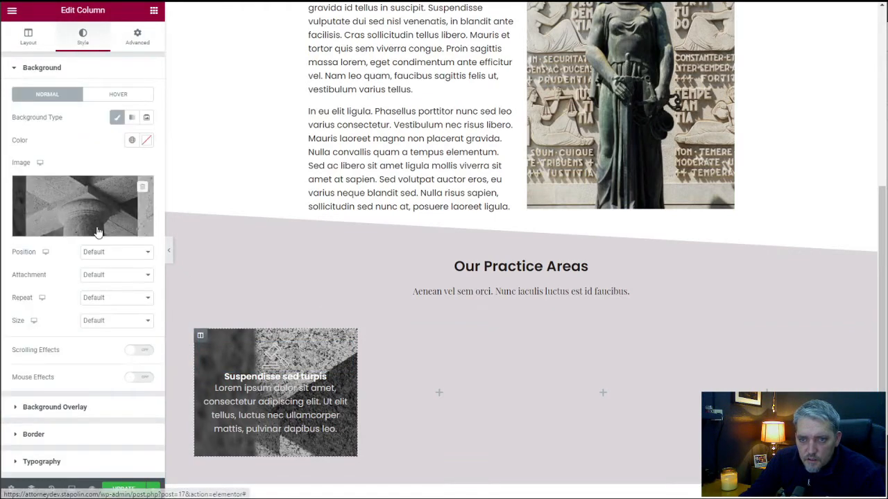
left_click(74, 408)
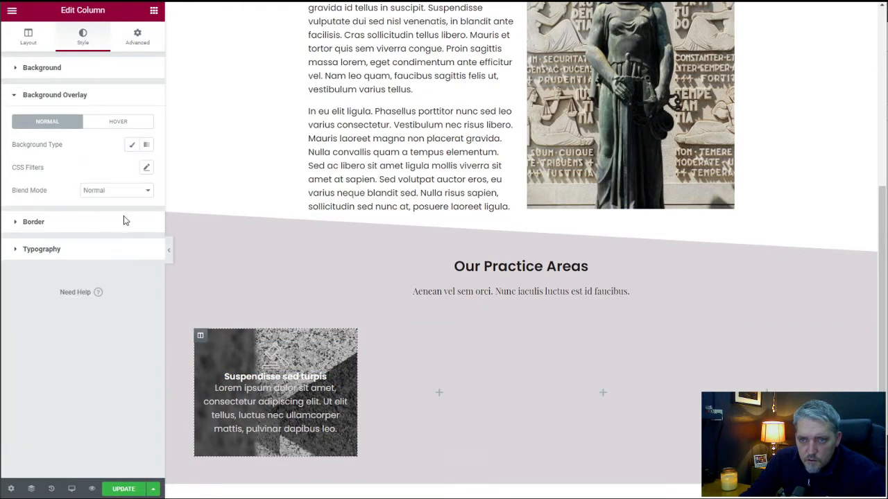
left_click(132, 148)
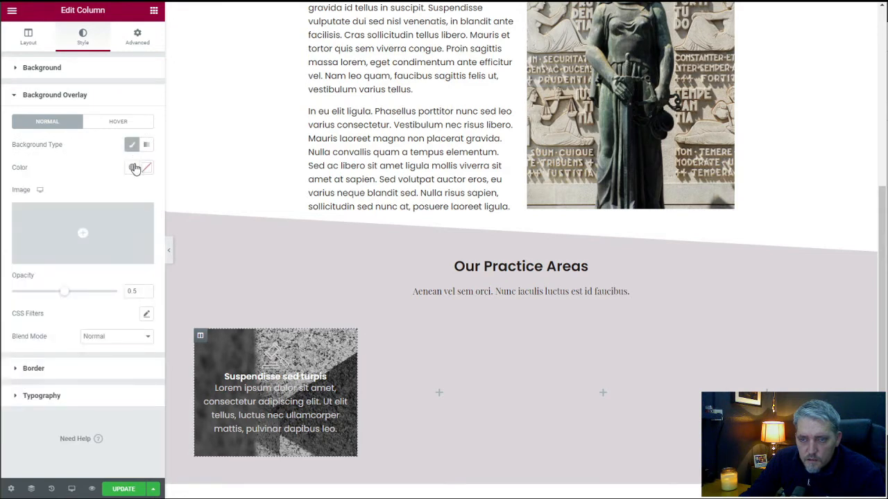
left_click(131, 167)
left_click(72, 225)
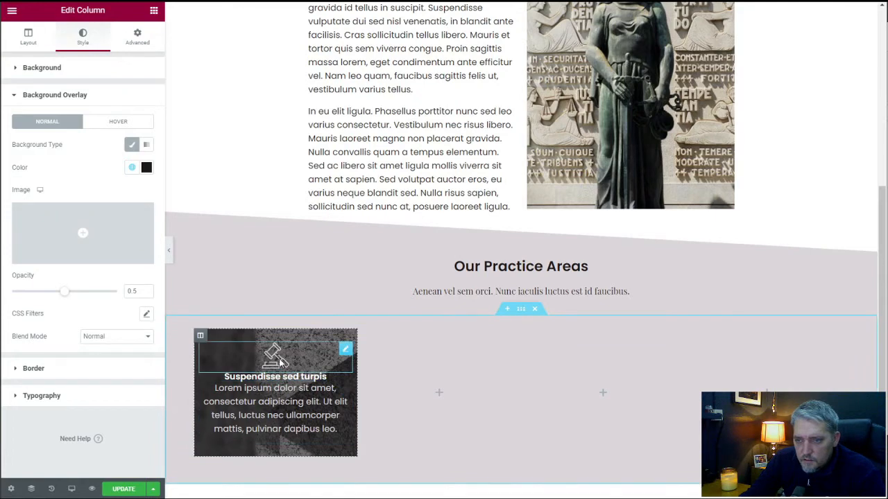
Set the gavel icon's primary color to the global Secondary color.
left_click(344, 352)
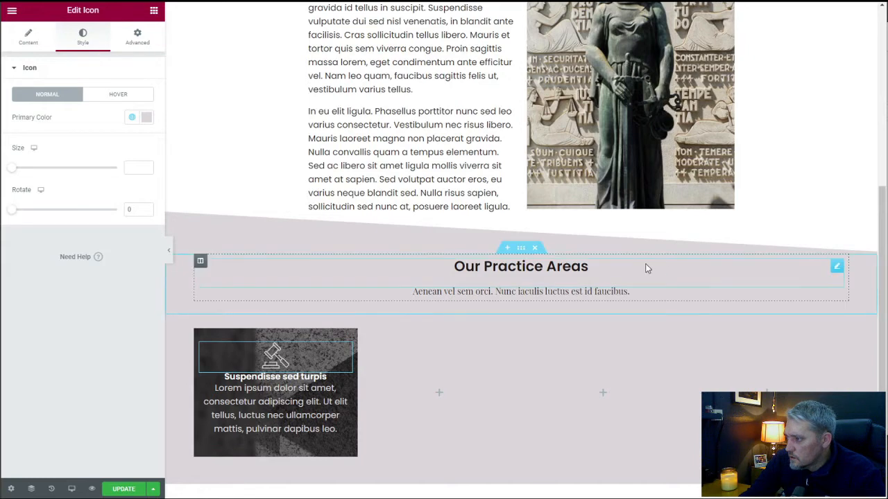
left_click(132, 118)
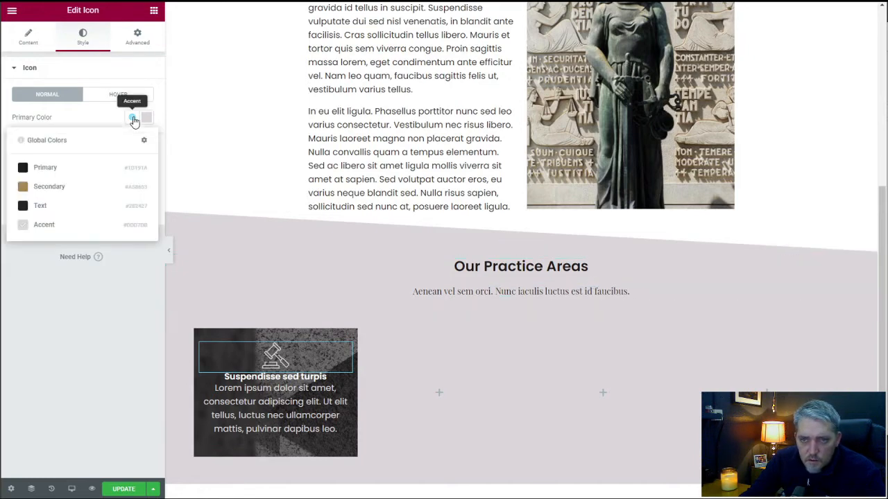
left_click(58, 193)
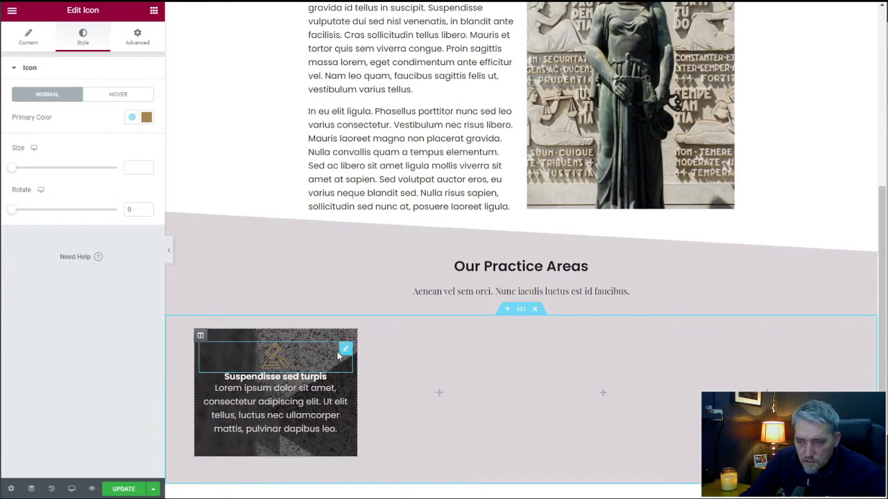
Unlink the gavel icon's margin values and set its bottom margin to 25 px.
left_click(133, 44)
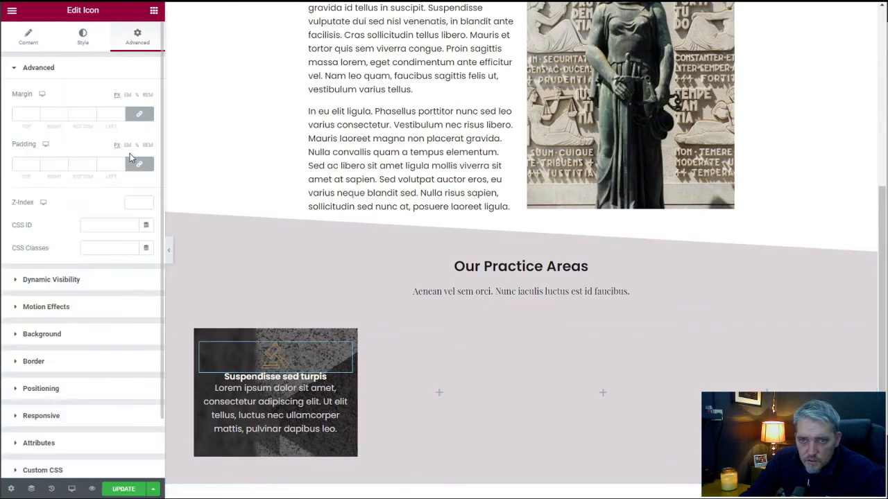
left_click(141, 115)
left_click(77, 115)
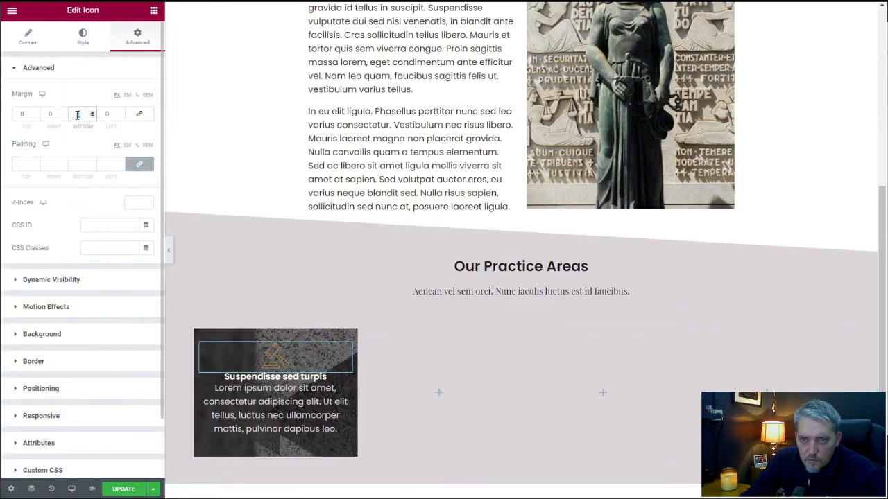
type("25")
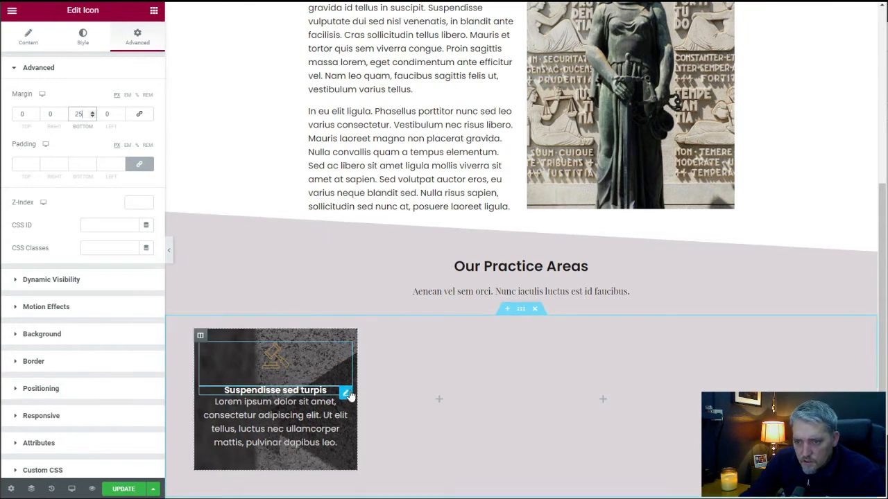
Set the bottom margin of the "Suspendisse sed turpis" heading to 25 px.
left_click(346, 394)
left_click(143, 39)
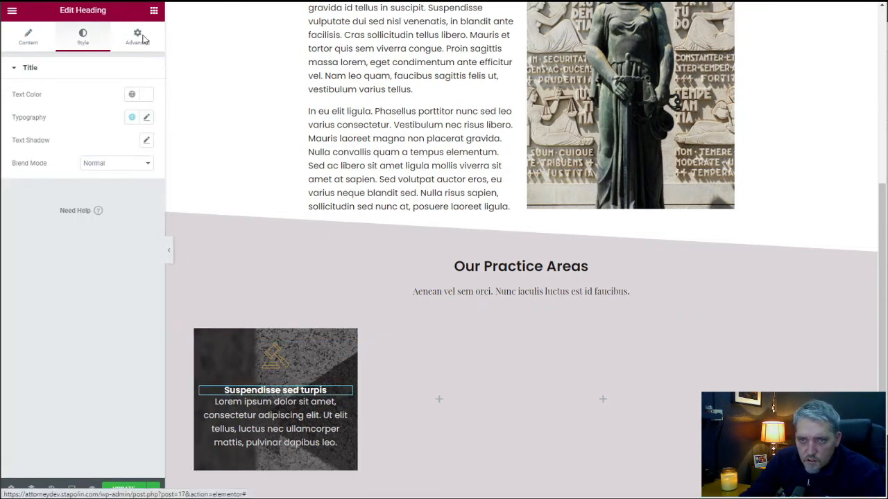
left_click(78, 114)
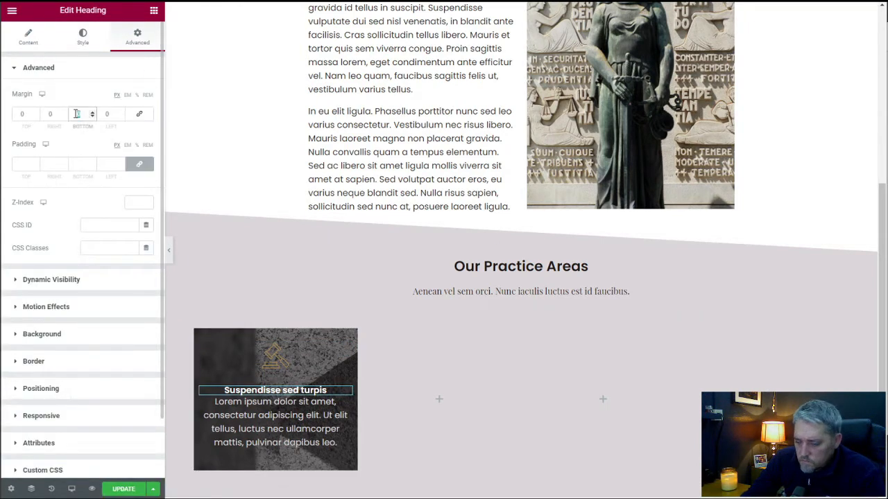
type("25")
scroll(246, 260, "down", 3)
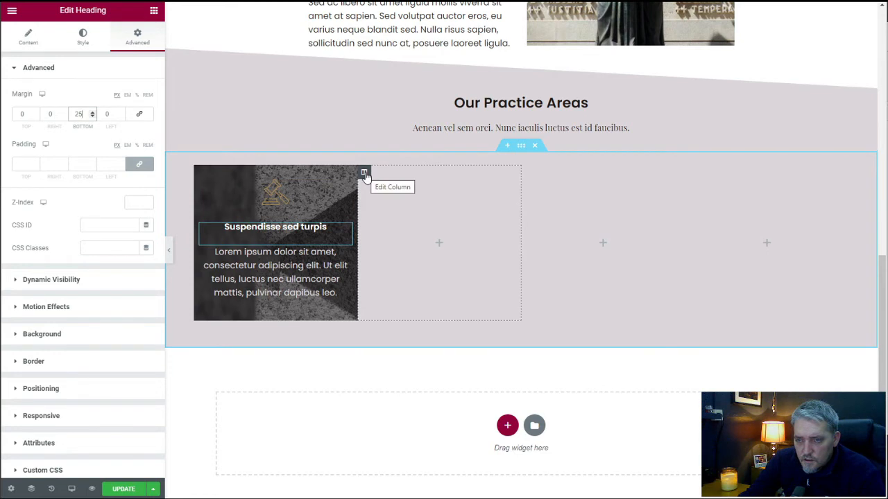
Delete the empty column beside the first practice area column and duplicate the styled column.
right_click(364, 175)
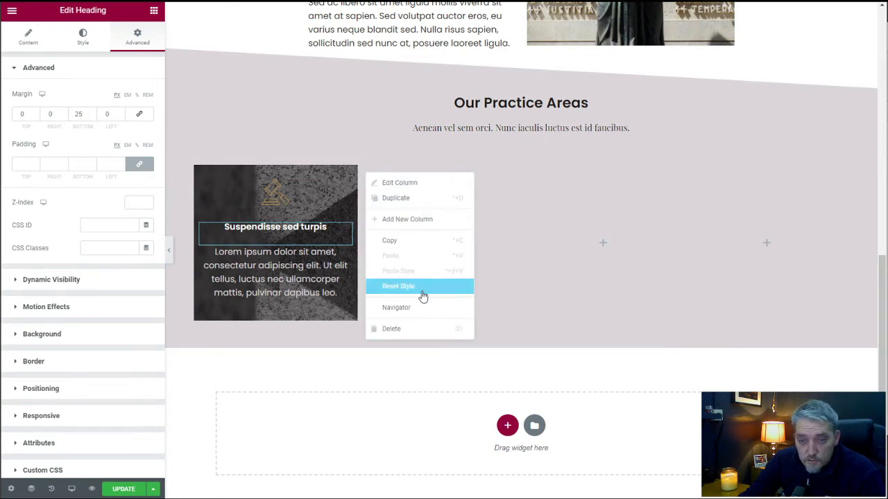
left_click(419, 335)
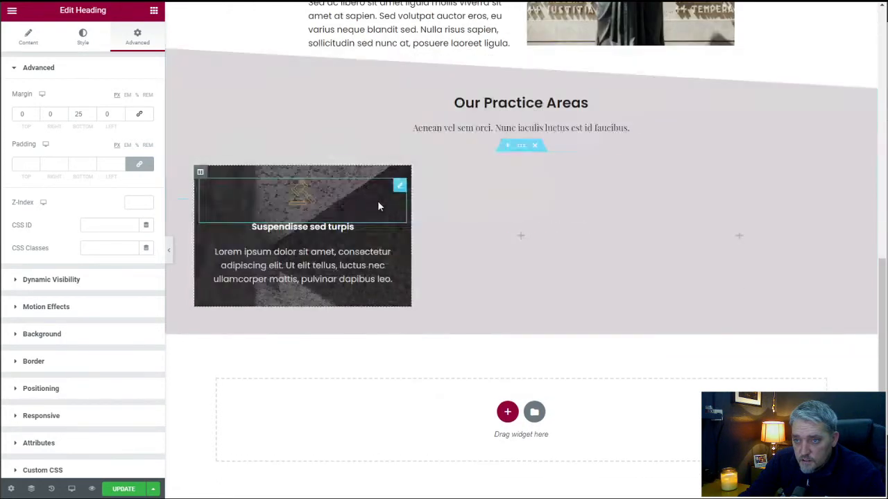
right_click(199, 175)
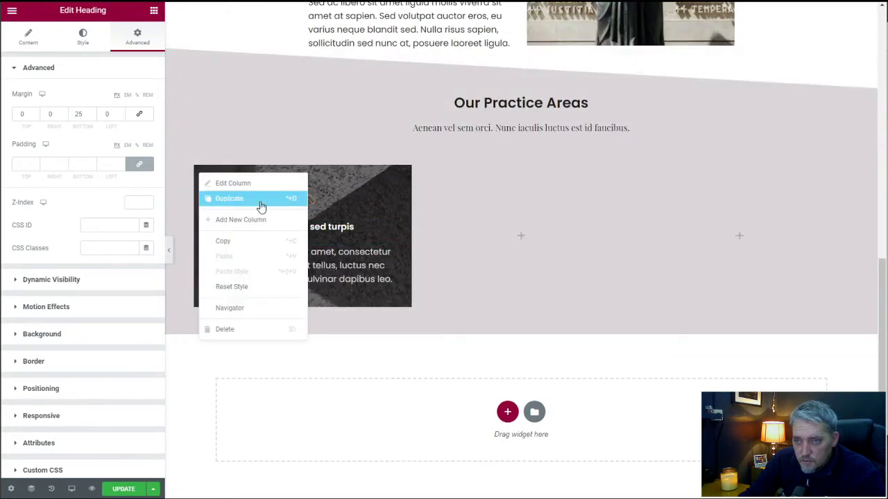
left_click(258, 200)
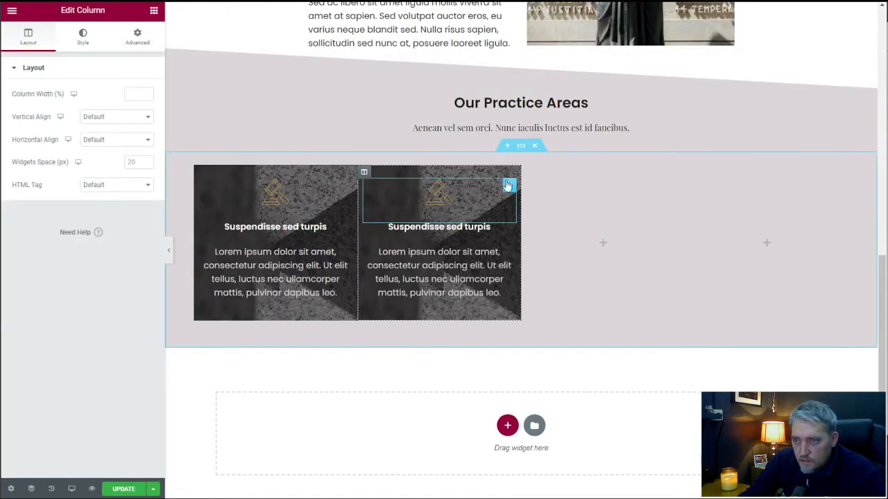
Delete the two remaining empty columns from the practice areas section.
right_click(528, 173)
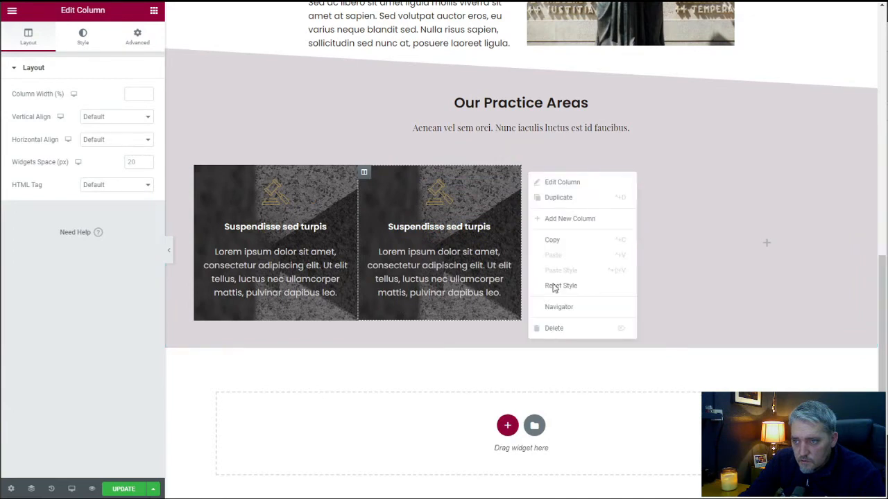
key("Delete")
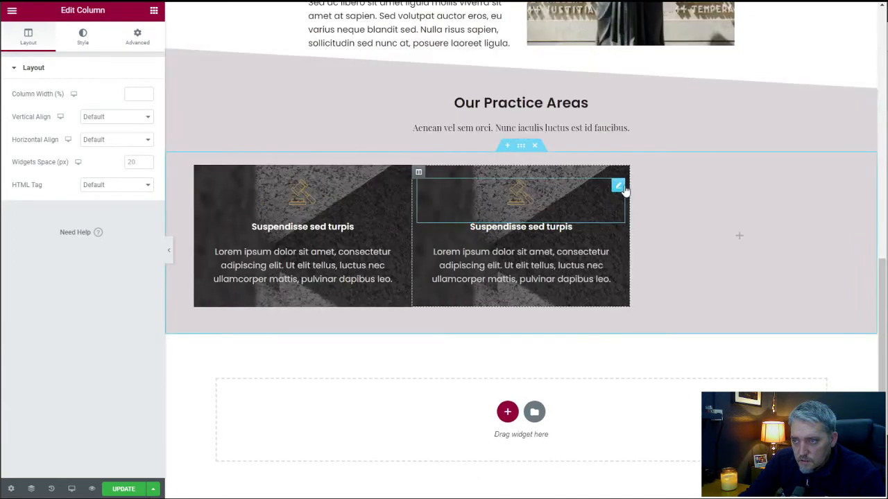
right_click(638, 174)
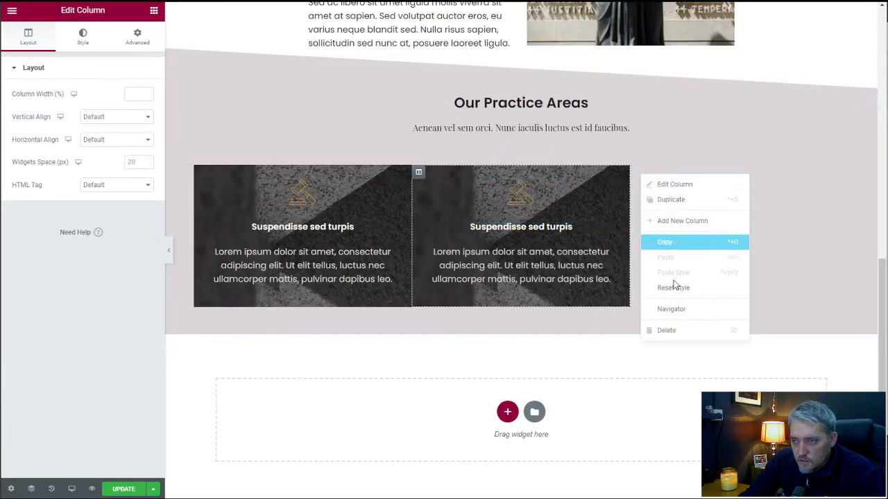
left_click(676, 330)
Duplicate the styled practice area column twice to make a row of four.
scroll(352, 244, "up", 3)
scroll(327, 201, "down", 2)
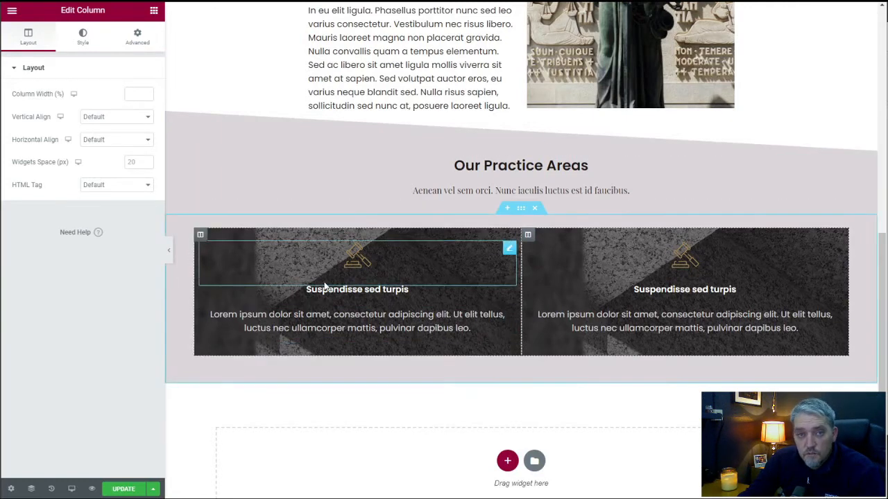
right_click(528, 235)
left_click(552, 268)
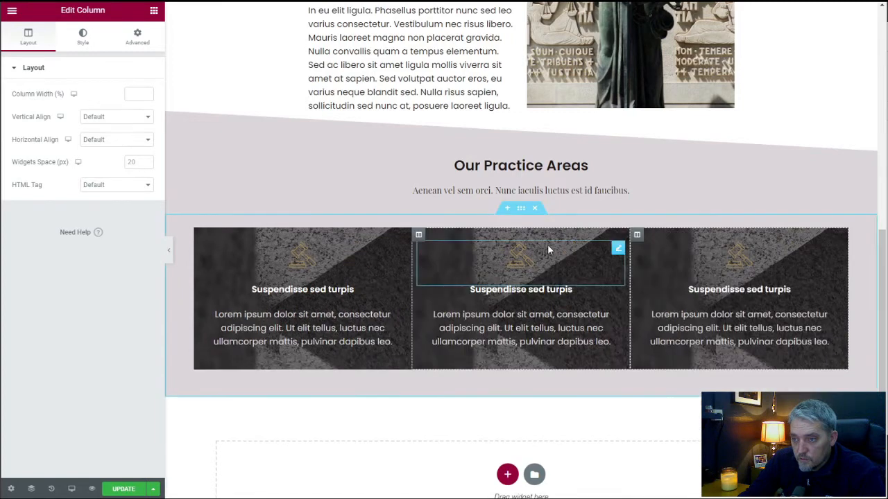
right_click(638, 237)
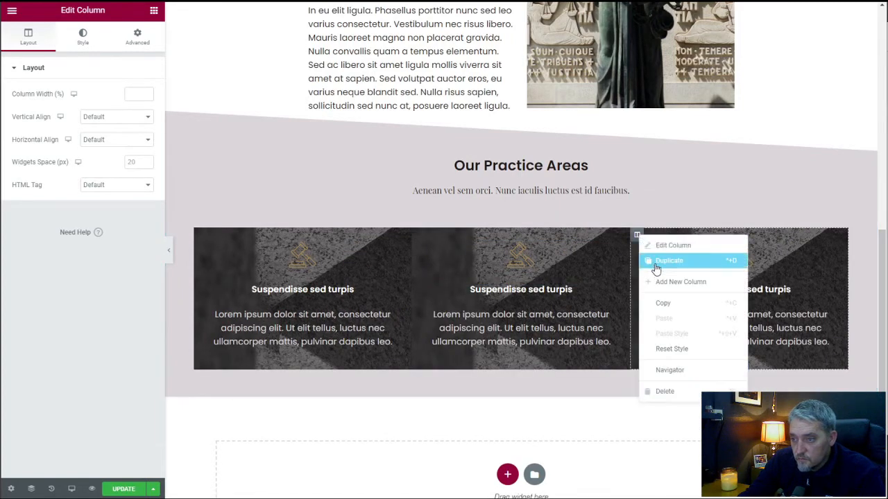
left_click(655, 262)
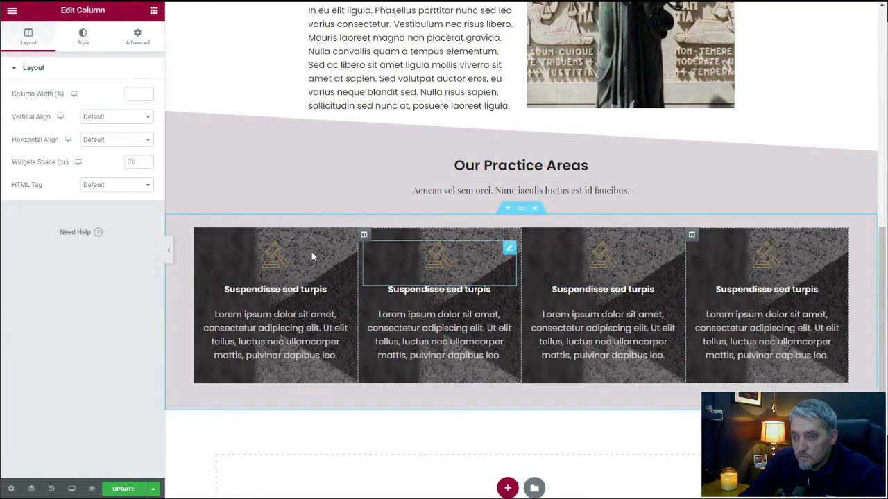
Try the Default and Narrow column gaps on the practice area cards section and return it to No Gap.
left_click(522, 211)
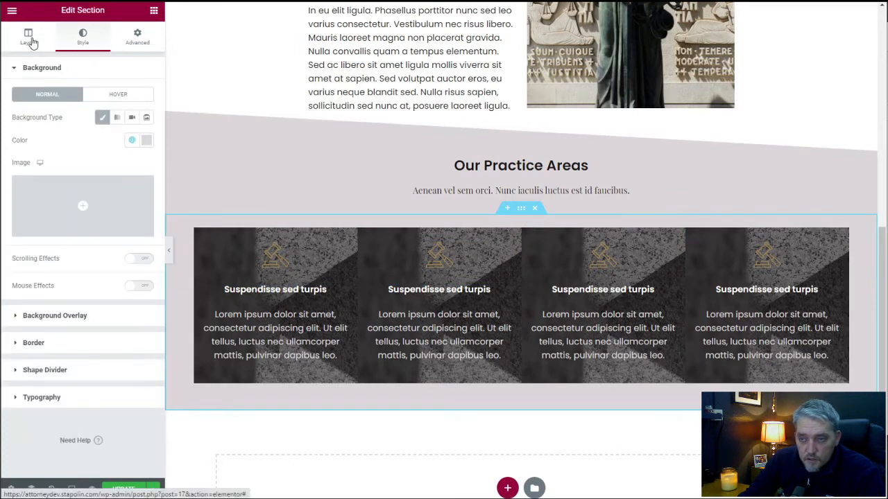
left_click(32, 42)
left_click(108, 139)
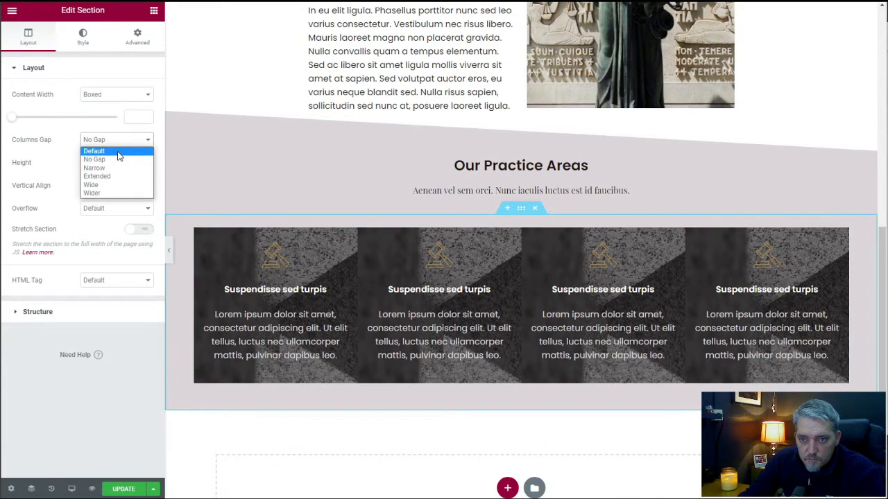
left_click(118, 152)
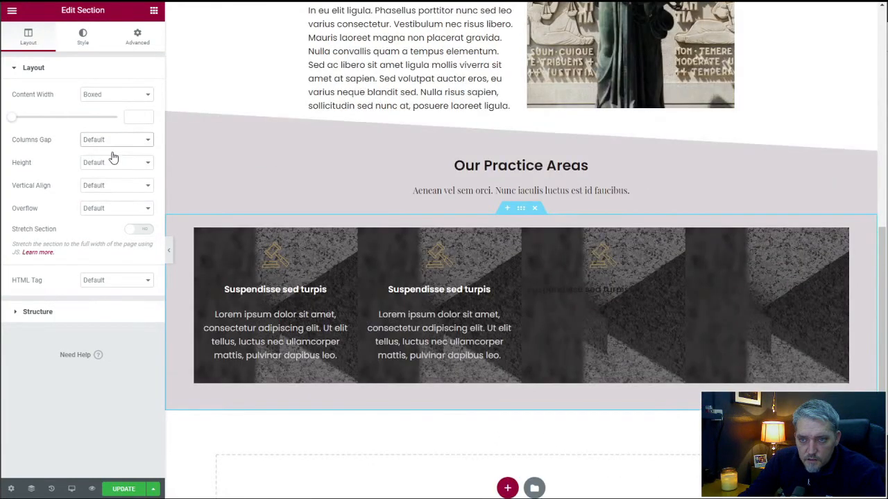
left_click(113, 142)
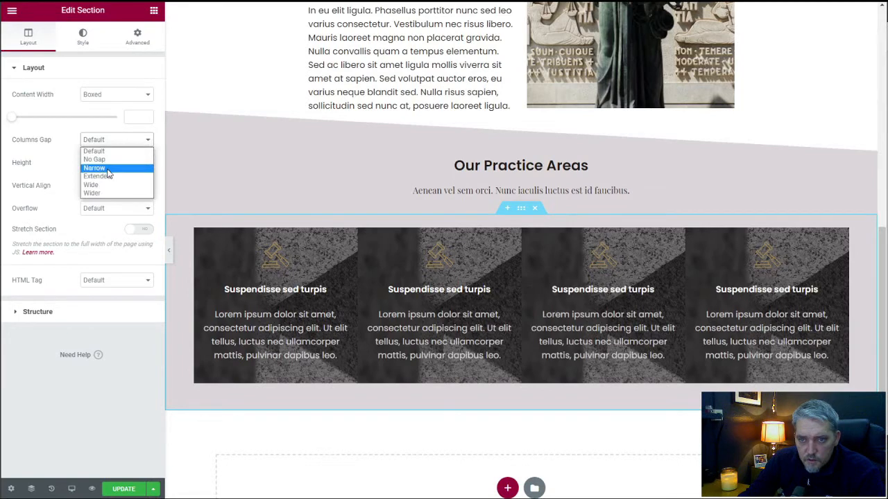
left_click(106, 170)
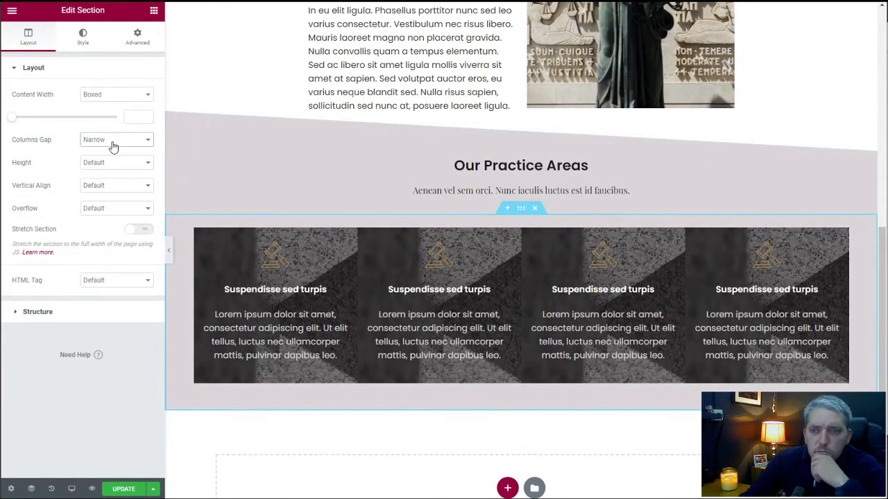
left_click(113, 146)
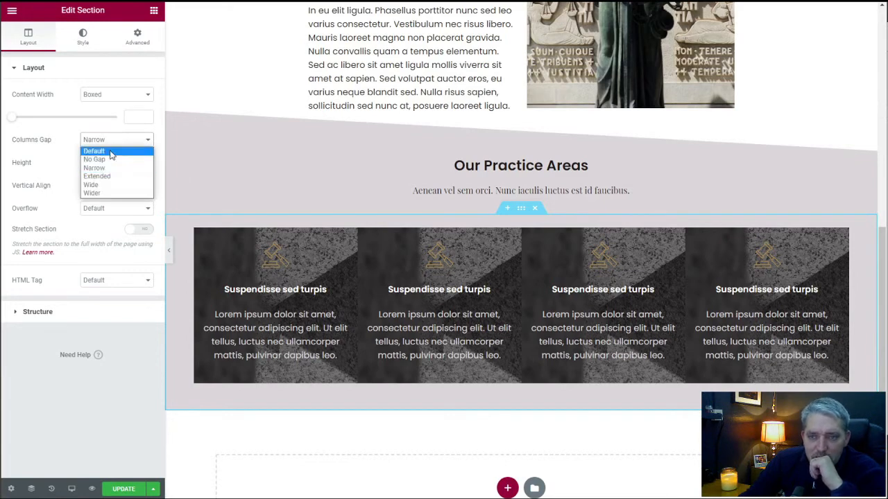
left_click(70, 150)
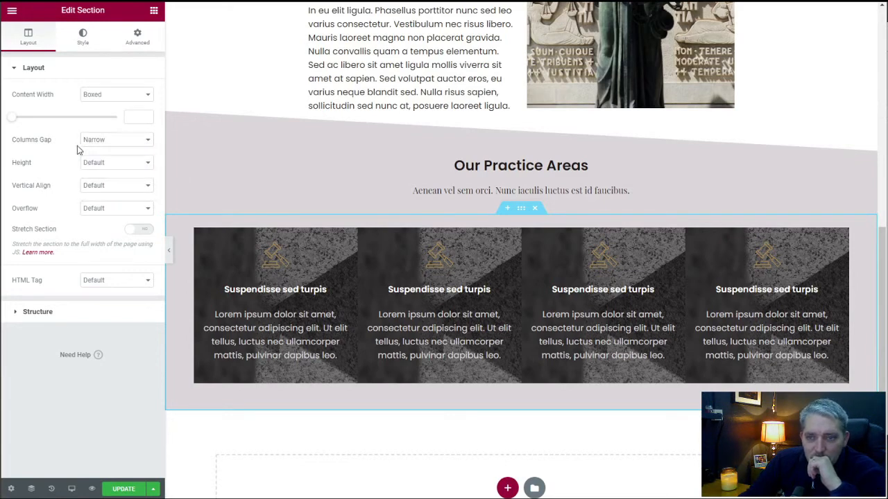
left_click(99, 142)
left_click(109, 159)
scroll(250, 261, "down", 1)
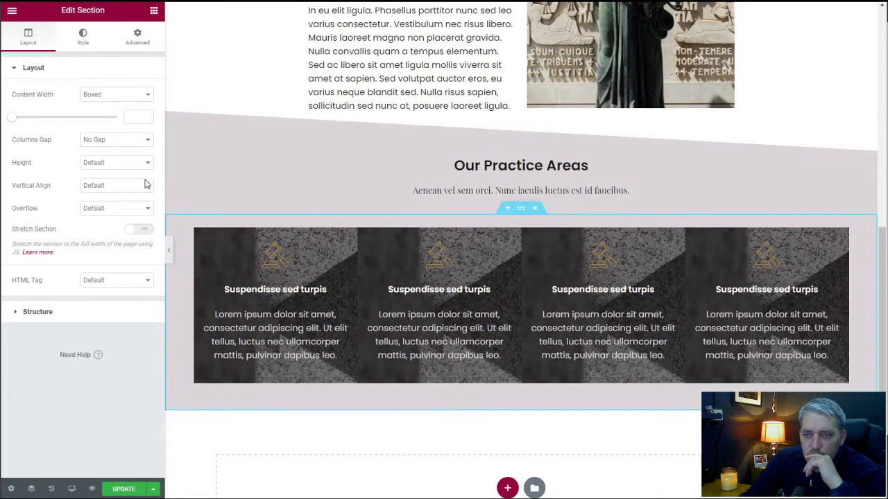
mouse_move(206, 240)
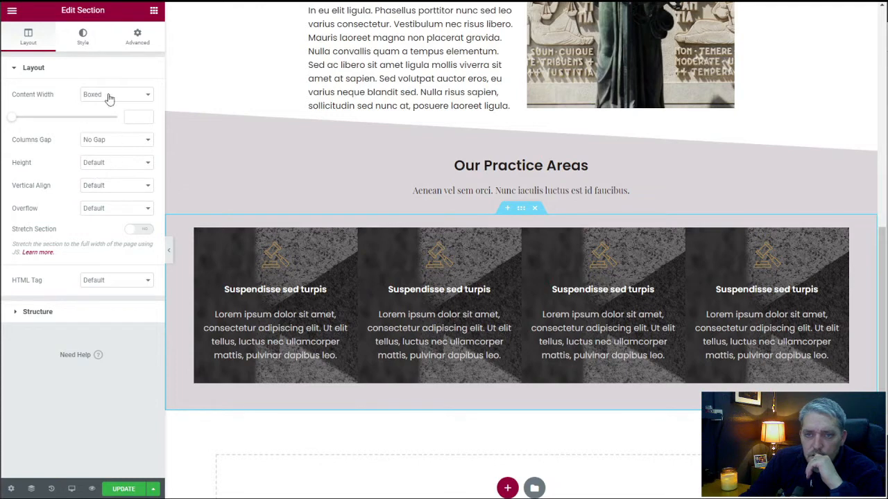
left_click(84, 41)
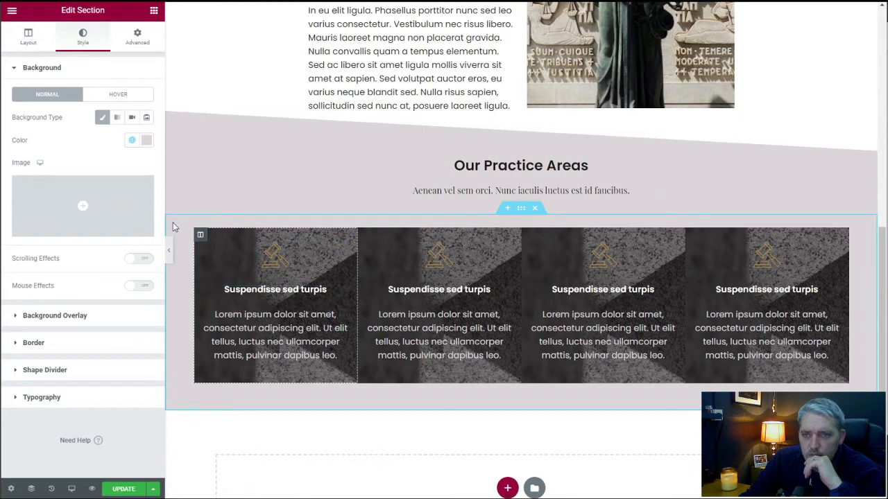
Give the first practice area column a solid border with a right width of 2 px in the light gray global color.
left_click(200, 235)
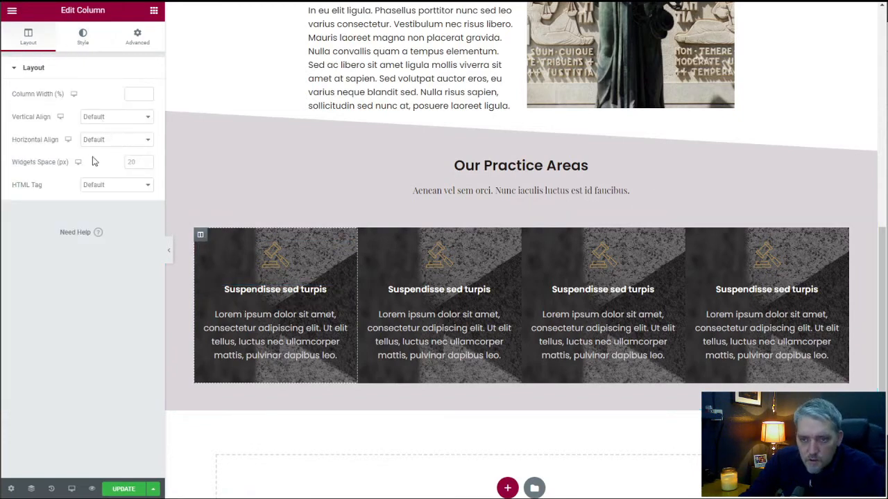
left_click(83, 38)
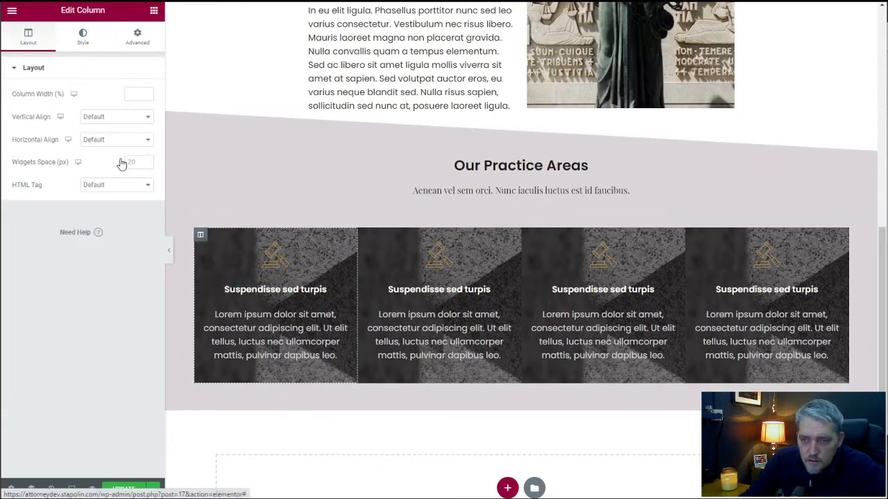
scroll(95, 340, "down", 1)
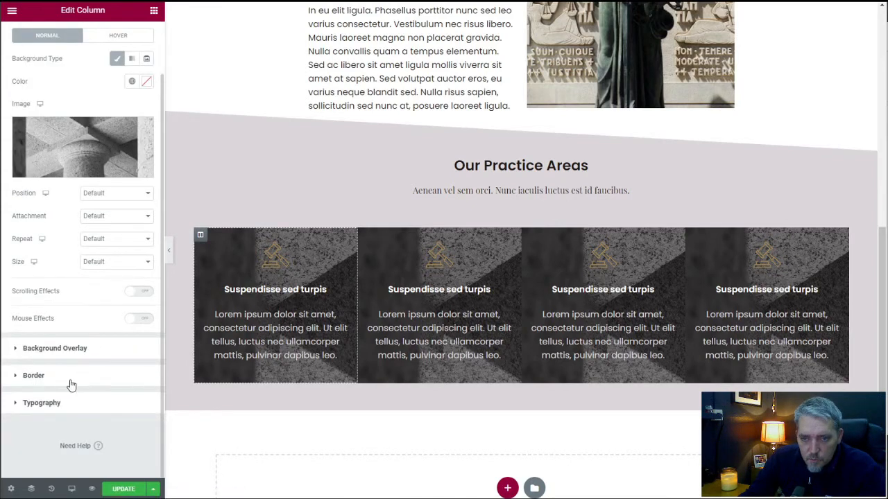
left_click(72, 379)
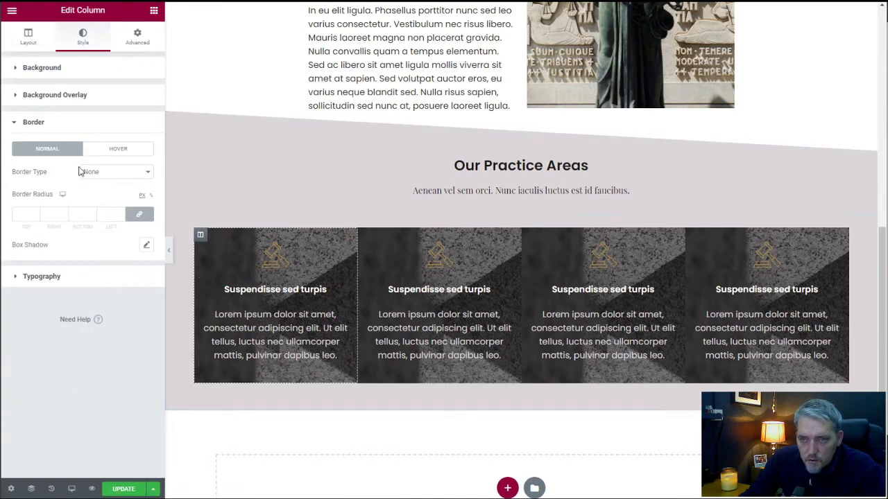
left_click(126, 179)
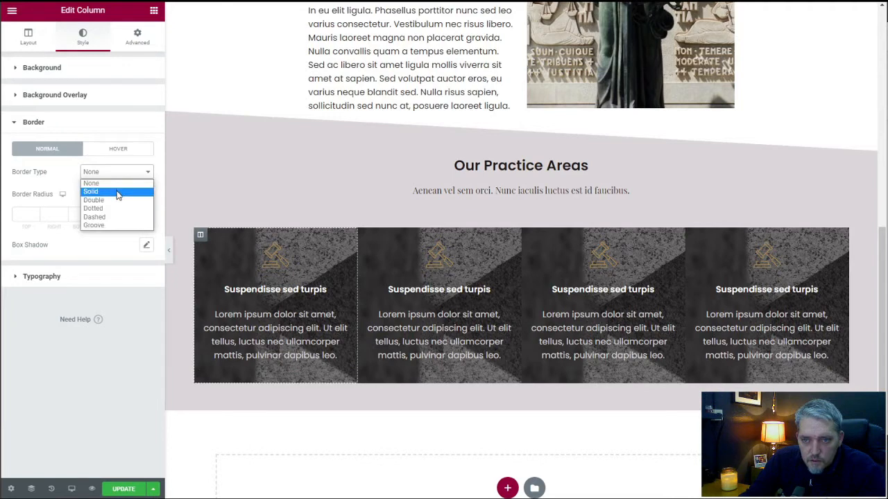
left_click(116, 188)
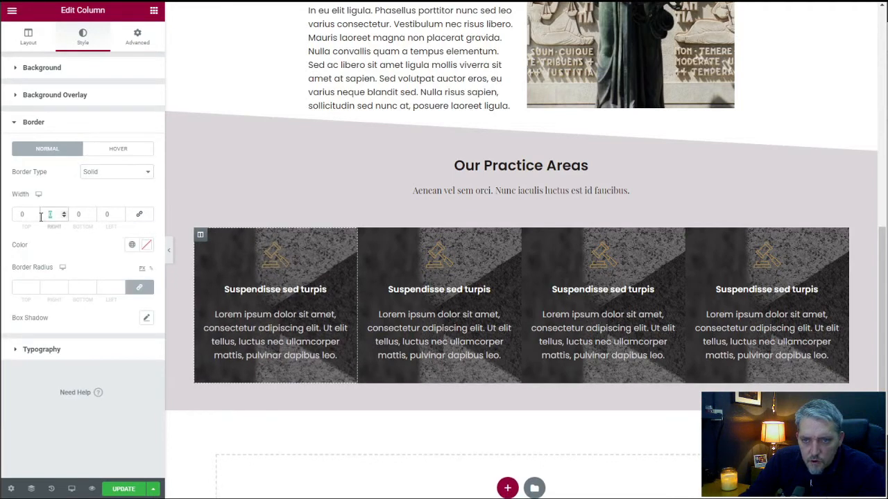
type("2")
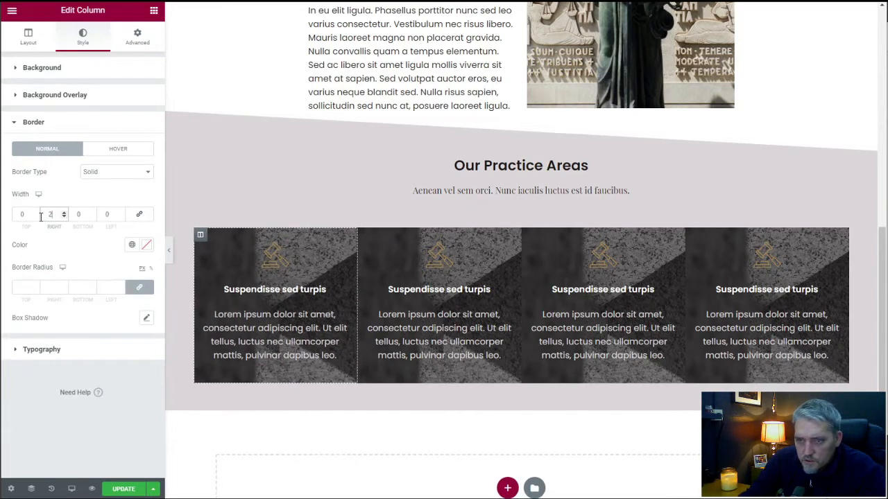
left_click(132, 244)
left_click(73, 353)
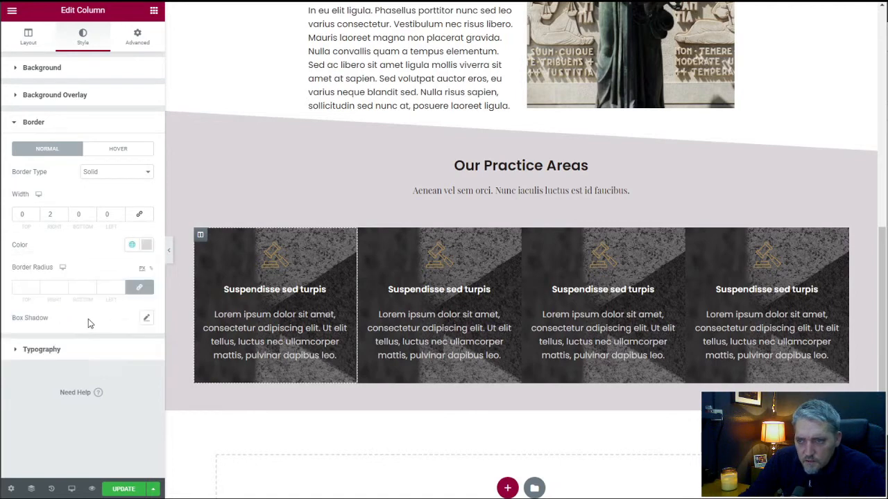
Copy the first practice area column's style onto the second and third columns and update the page.
right_click(200, 236)
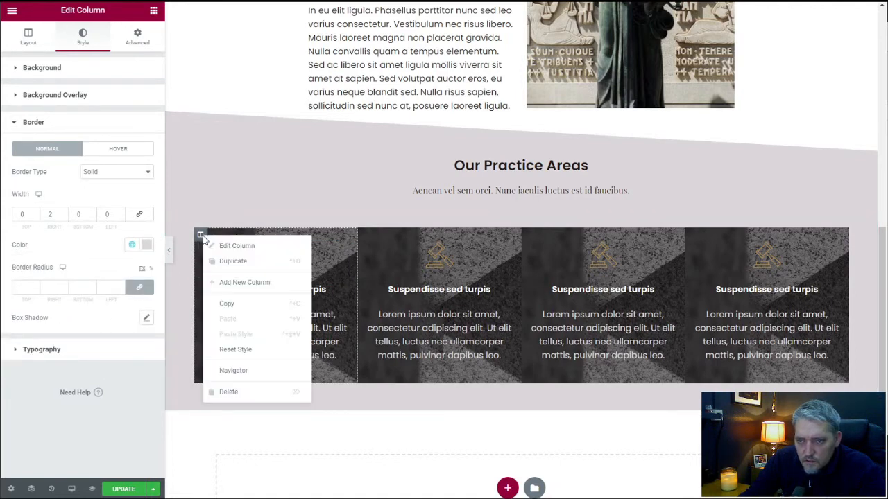
left_click(251, 305)
right_click(366, 239)
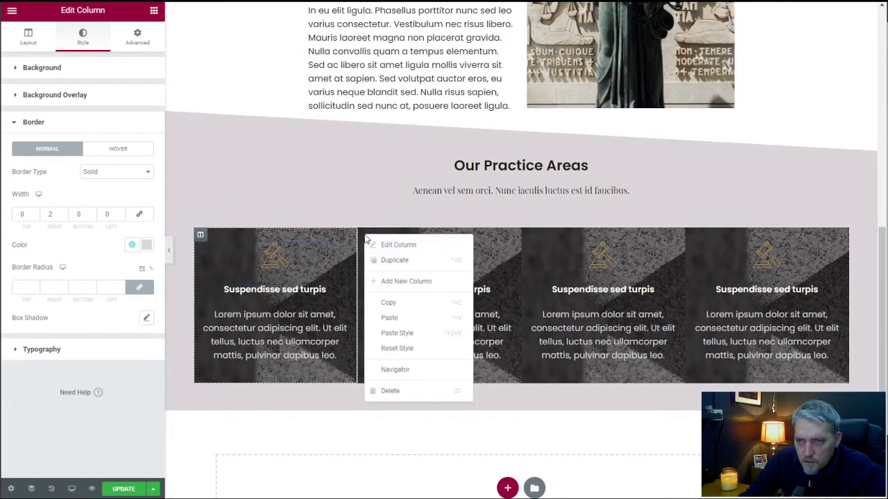
right_click(529, 237)
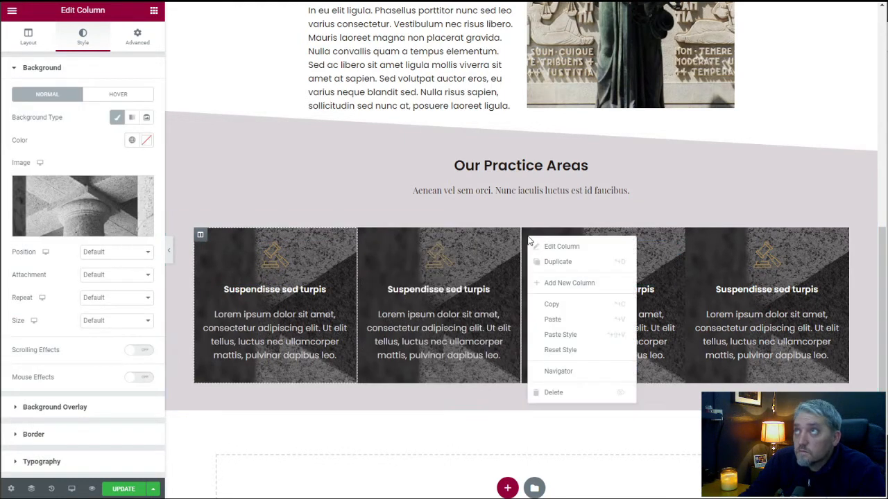
left_click(557, 335)
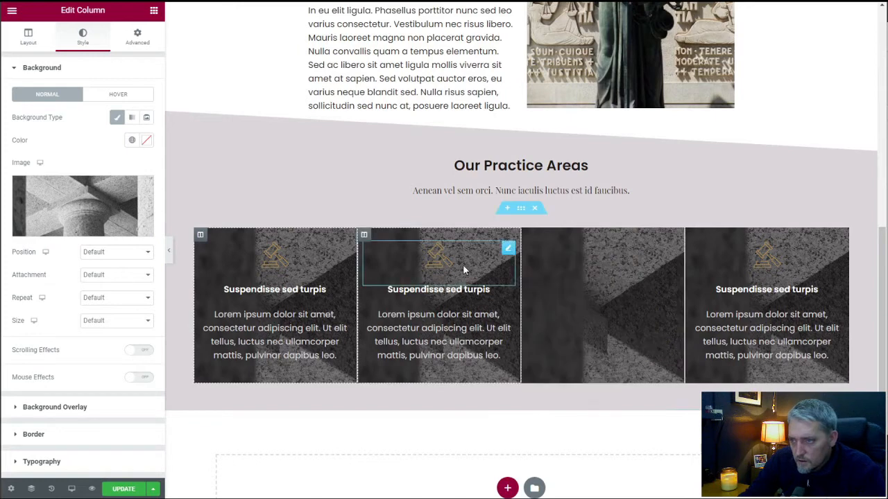
left_click(123, 489)
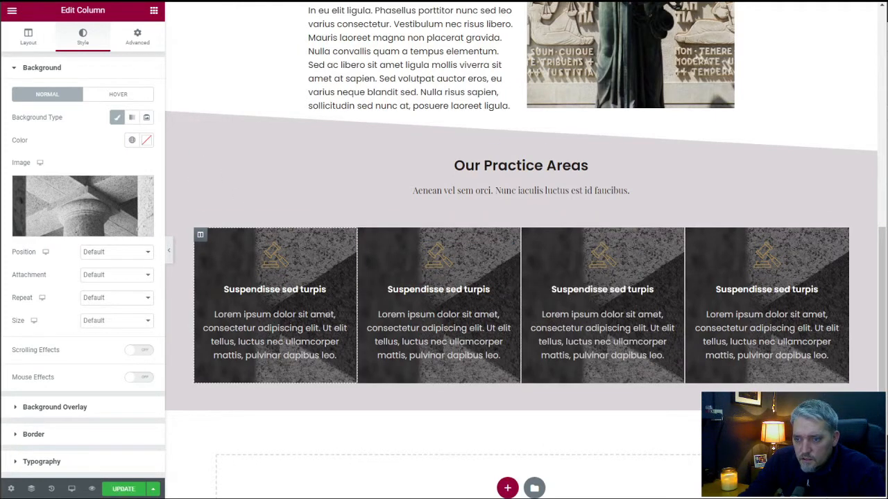
Reload the live home page and examine the practice areas section and its column dividers.
key("ctrl+Tab")
right_click(133, 133)
left_click(166, 169)
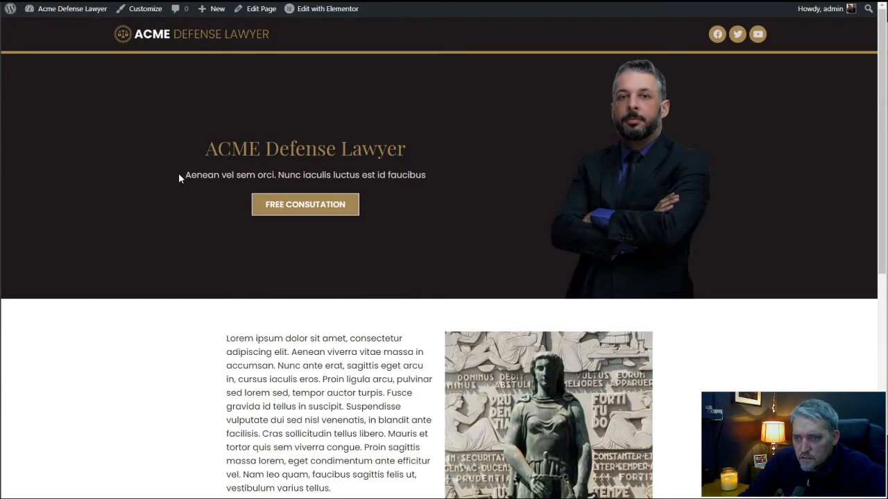
scroll(179, 178, "down", 6)
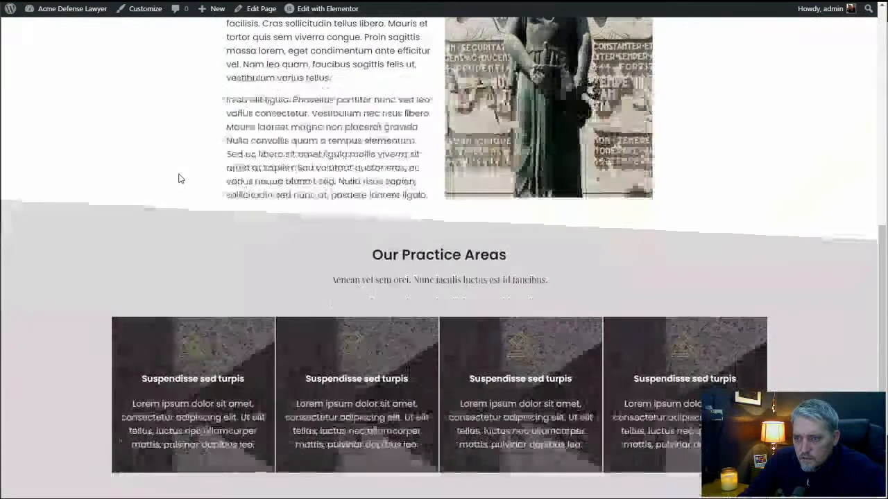
scroll(178, 178, "up", 6)
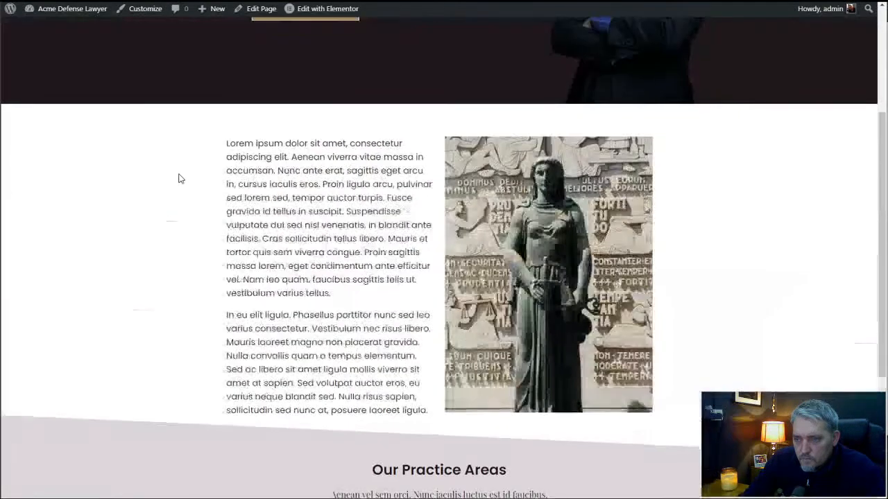
scroll(178, 178, "down", 6)
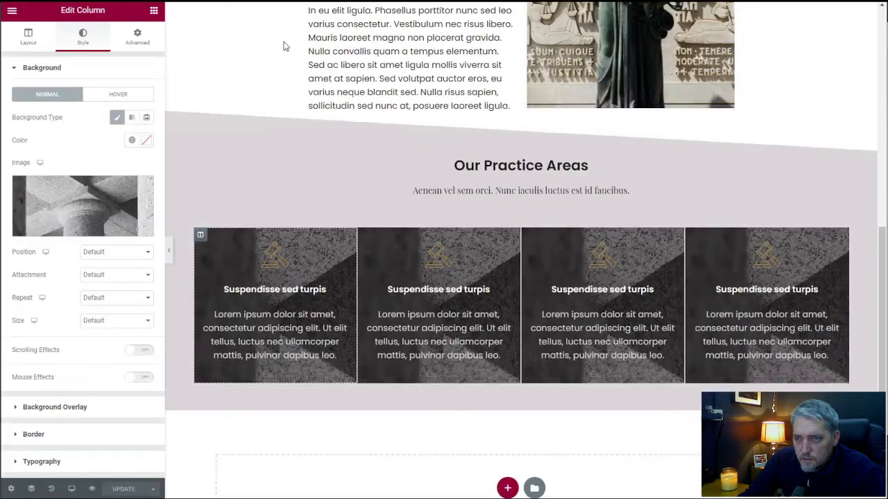
scroll(525, 181, "down", 2)
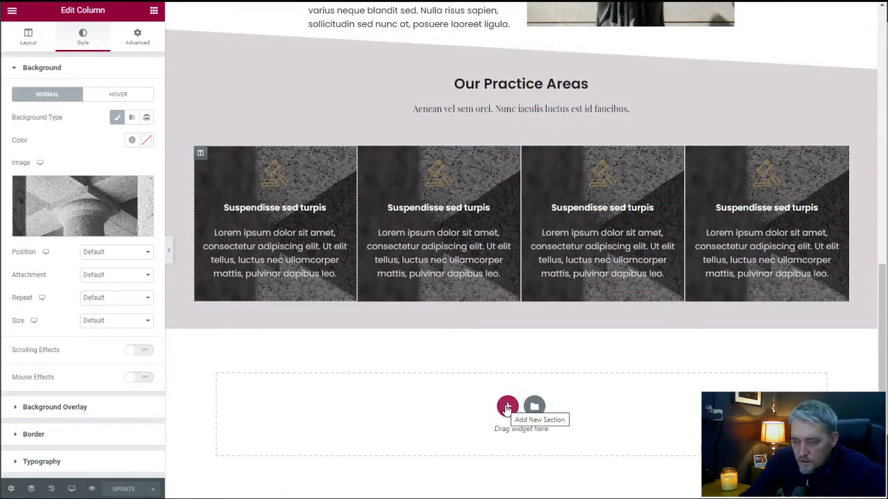
scroll(582, 297, "up", 2)
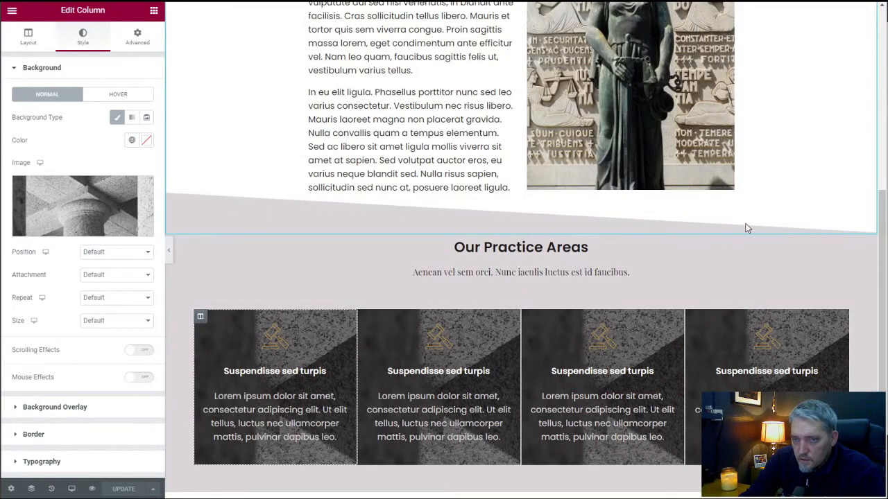
scroll(97, 278, "down", 1)
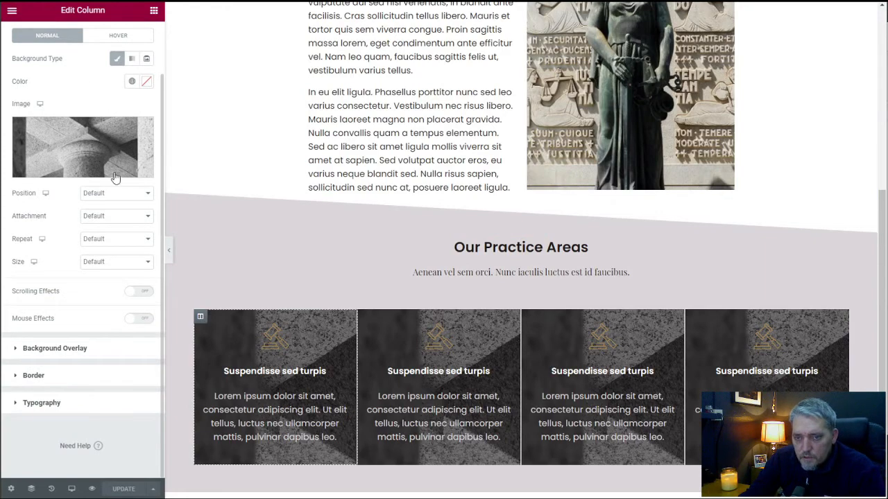
scroll(139, 222, "up", 1)
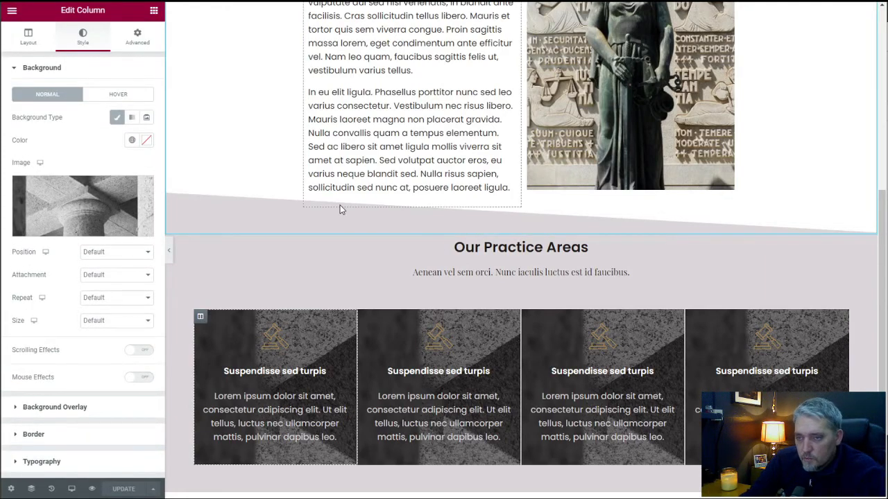
scroll(486, 229, "up", 2)
scroll(224, 213, "down", 4)
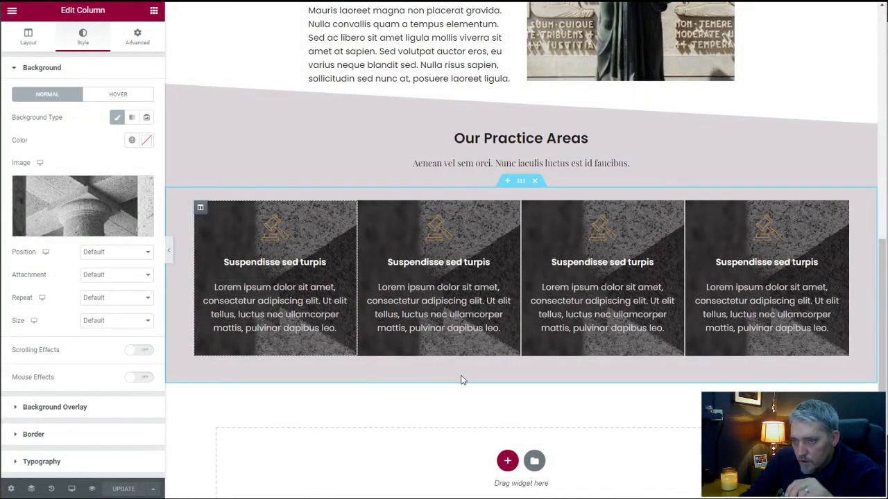
Try a flipped Tilt bottom shape divider on the practice area cards section and return its type to None.
left_click(521, 181)
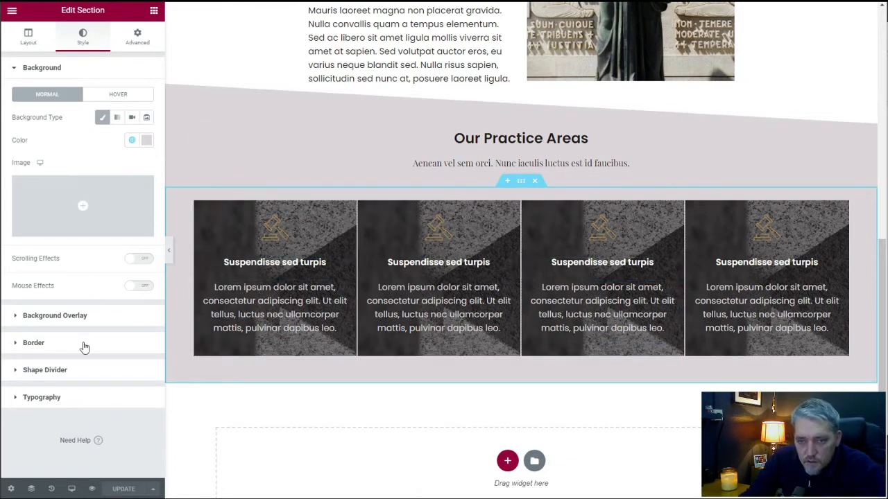
left_click(83, 369)
left_click(121, 180)
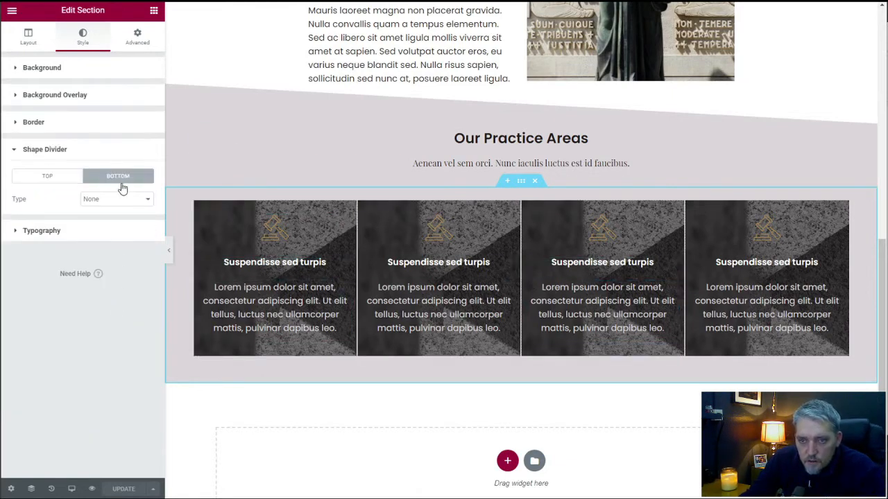
left_click(116, 200)
left_click(113, 277)
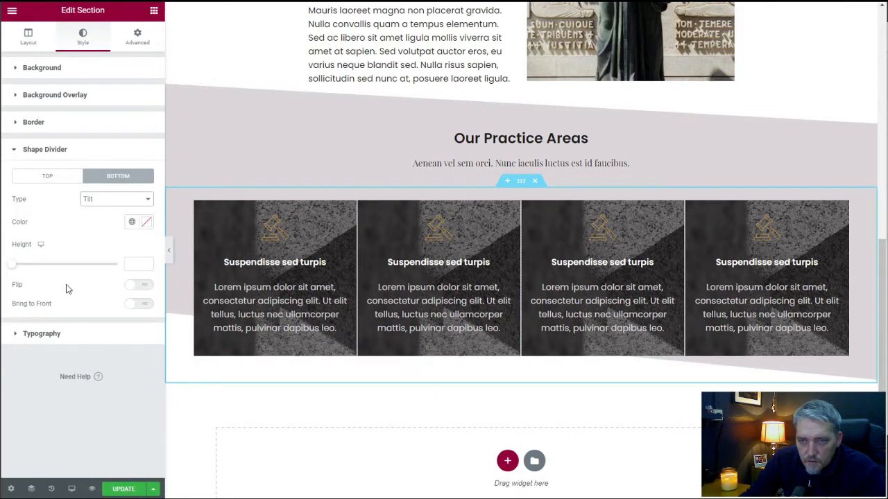
left_click(139, 287)
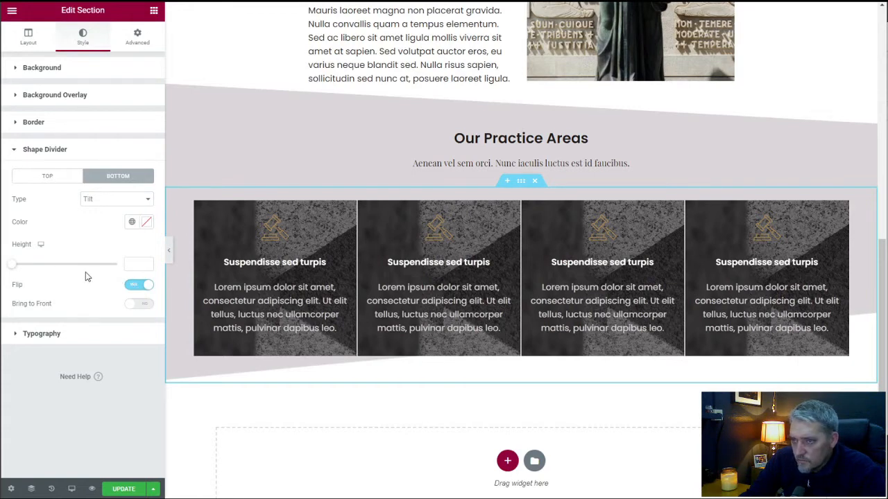
scroll(259, 303, "down", 1)
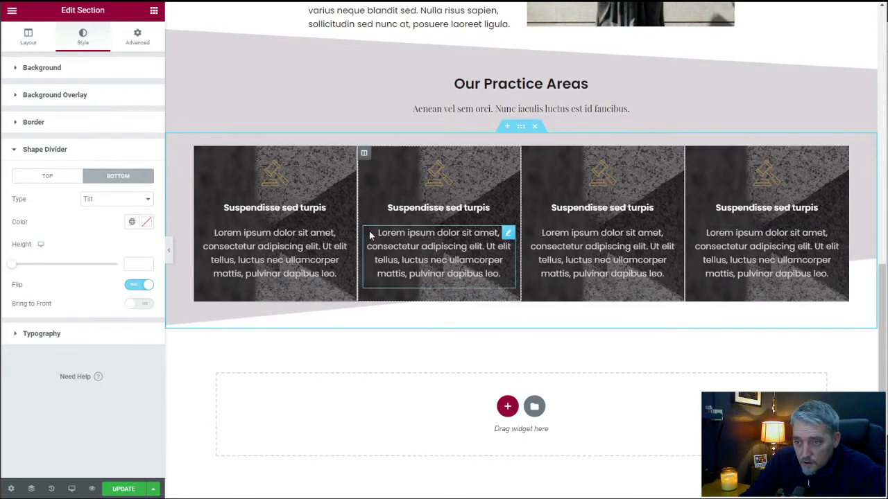
left_click(111, 203)
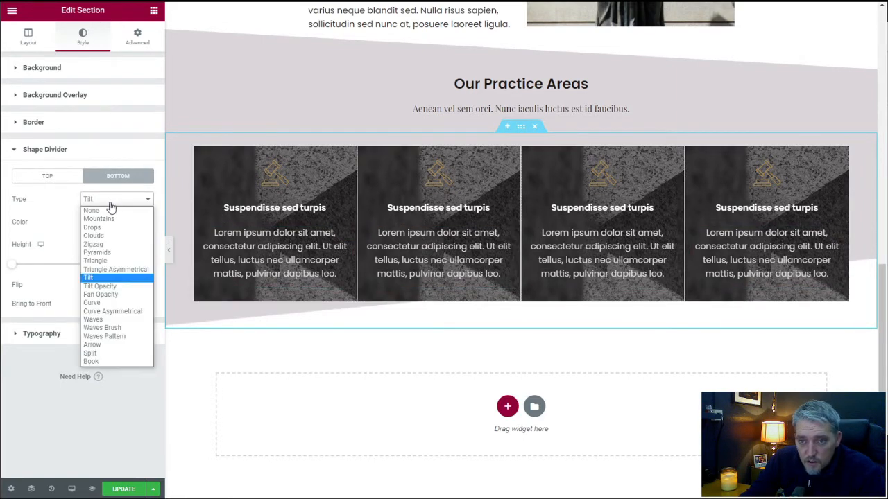
left_click(107, 210)
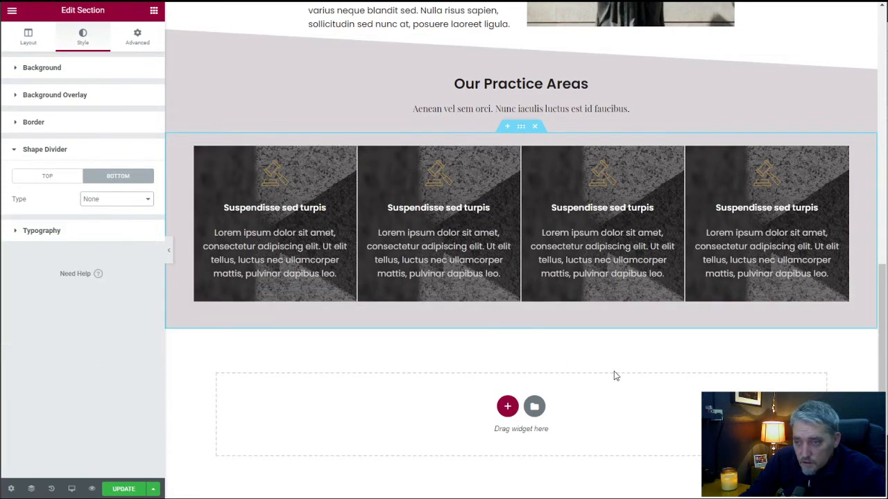
left_click(507, 406)
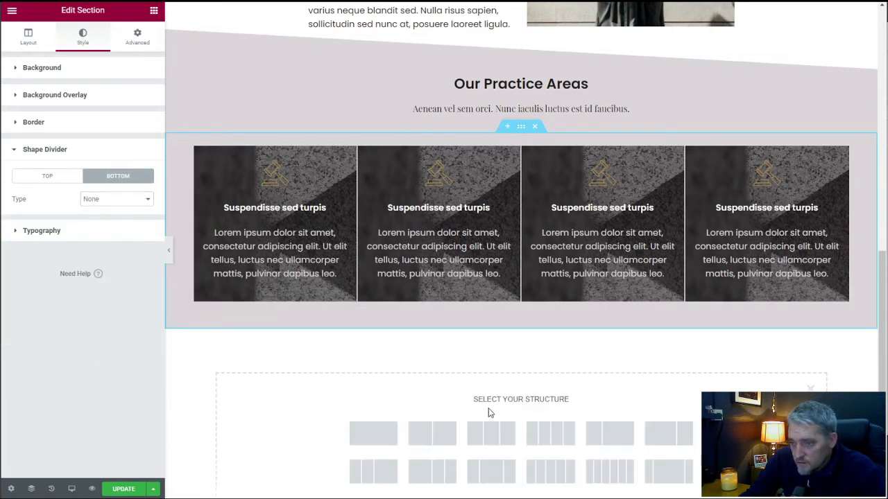
left_click(375, 434)
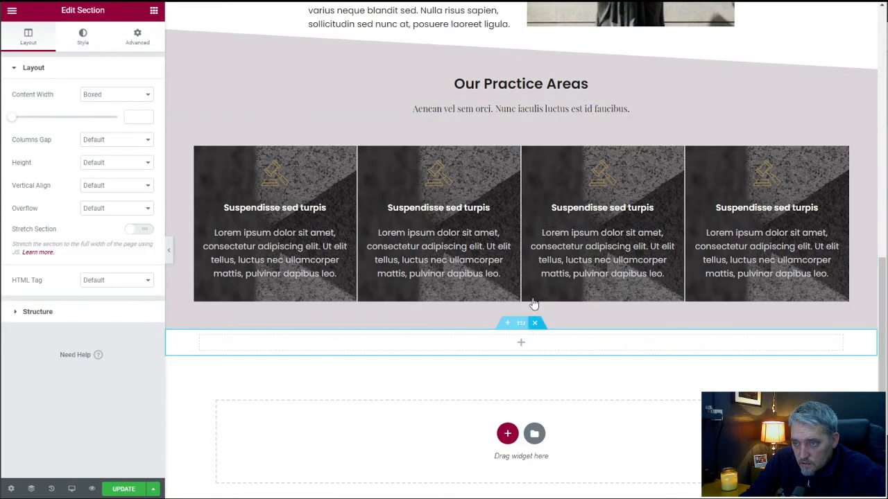
left_click(535, 322)
Duplicate the "Our Practice Areas" heading section and move the copy below the practice area cards.
right_click(522, 72)
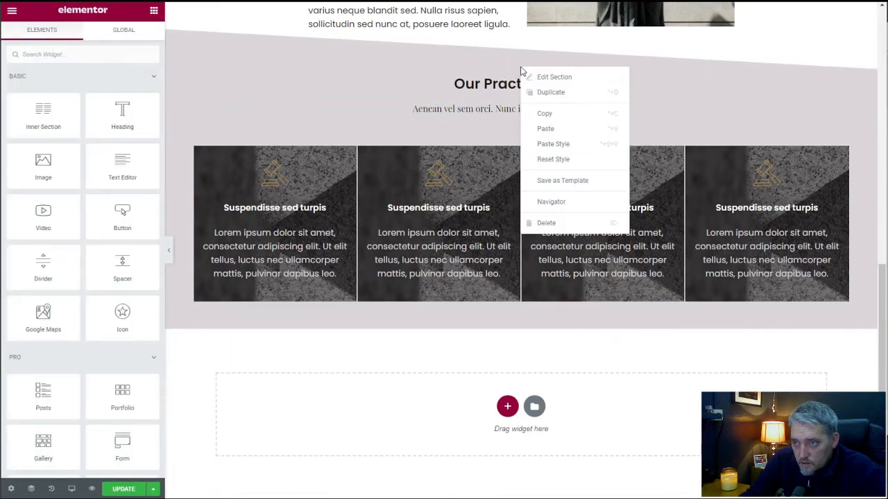
left_click(538, 92)
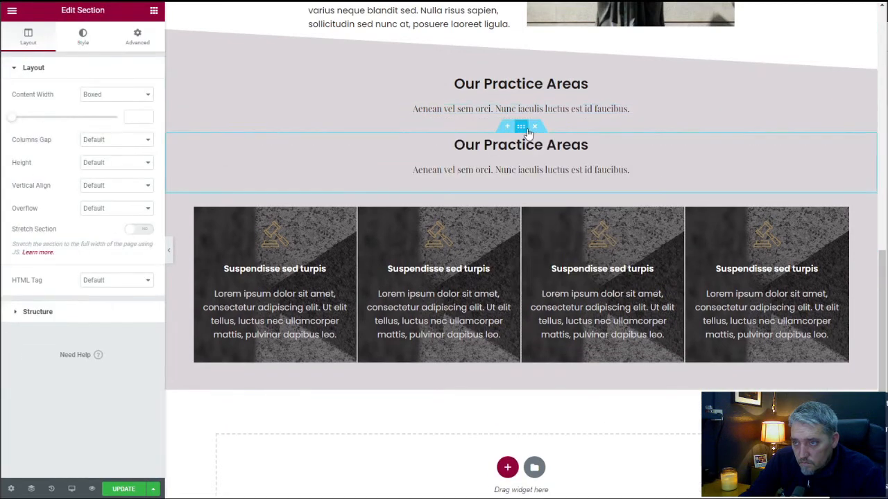
left_click_drag(521, 126, 520, 311)
scroll(520, 312, "down", 1)
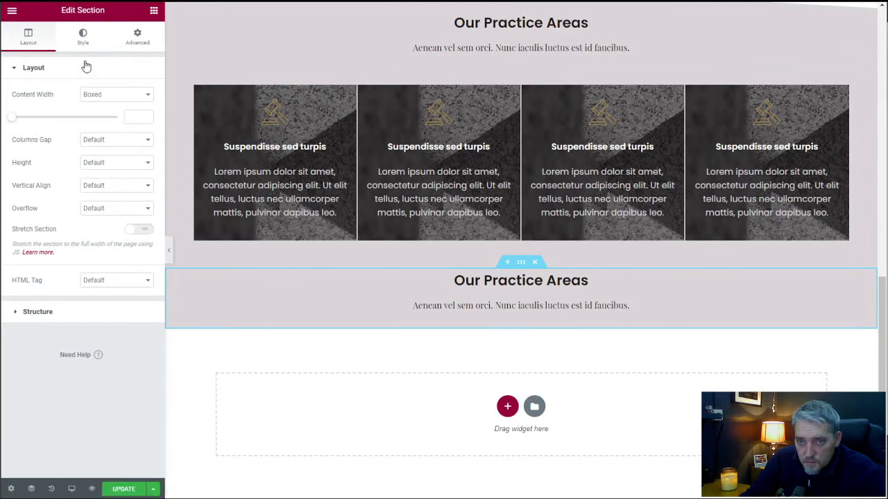
Change the title of the copied section's heading to "Our Team".
left_click(552, 278)
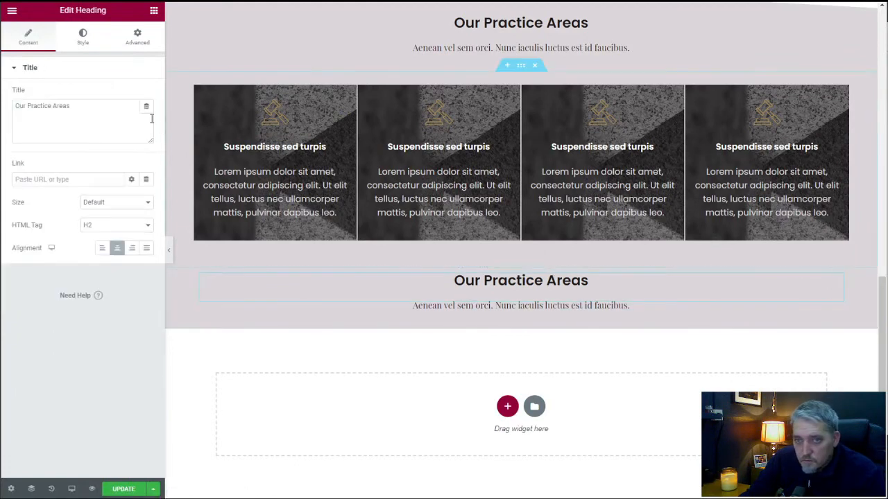
triple_click(66, 113)
type("P")
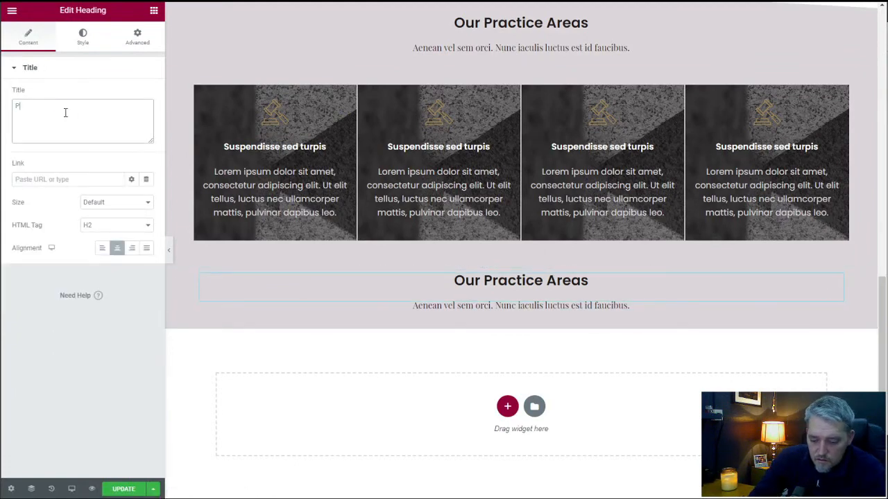
key("BackSpace")
type("Oyr")
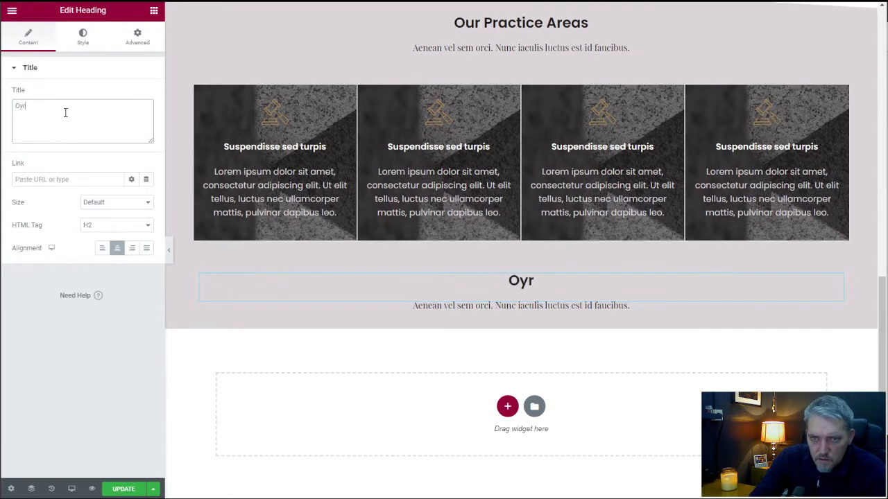
key("BackSpace")
key("BackSpace")
type("ur Team")
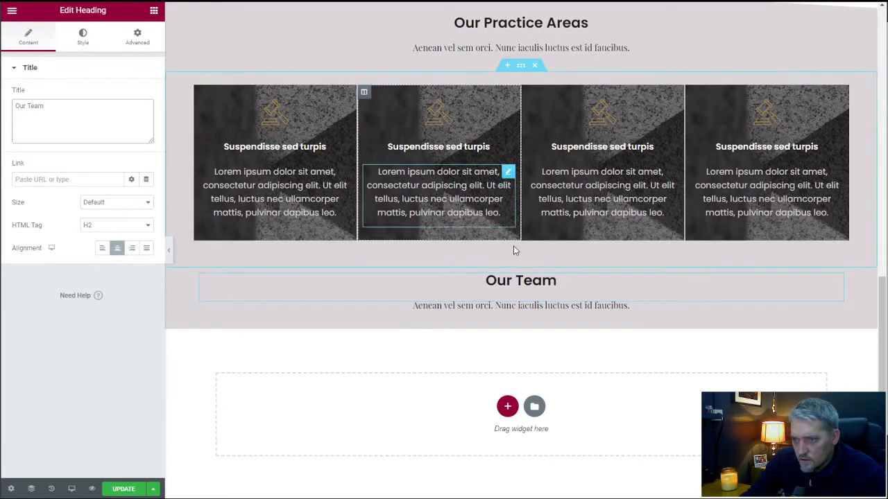
Shorten the subheading under "Our Team" to "Aenean vel sem orci. Nunc iaculis luctus.".
left_click(514, 308)
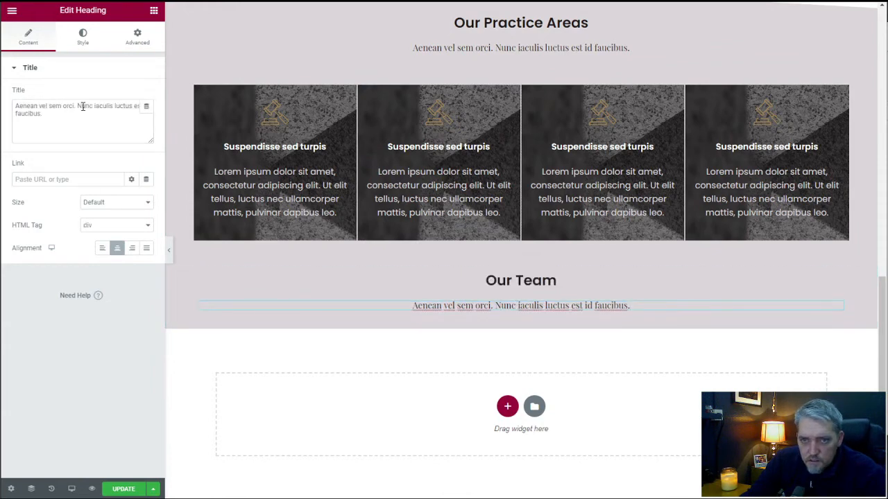
left_click_drag(41, 116, 133, 103)
type(".")
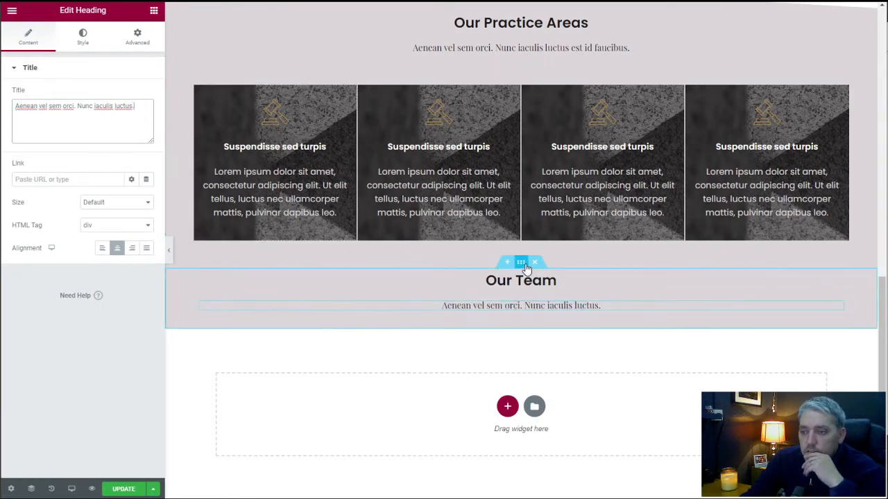
Add a Tilt shape divider to the bottom of the "Our Team" heading section.
left_click(521, 263)
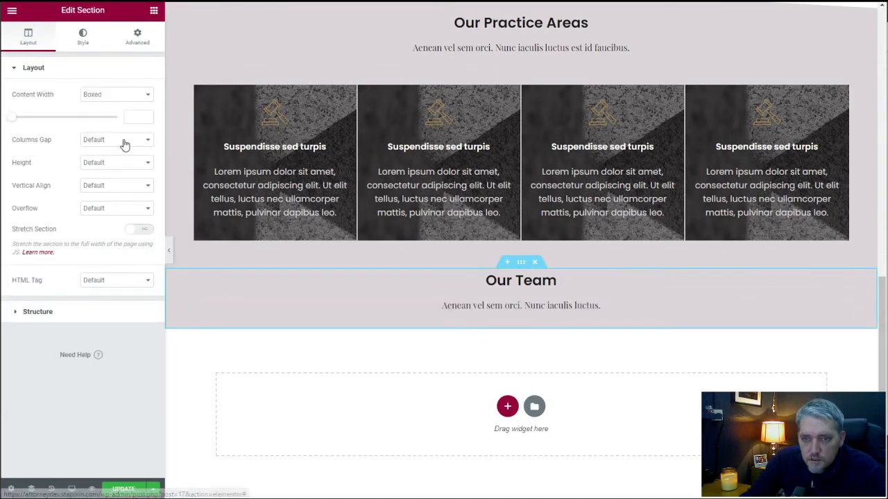
left_click(83, 41)
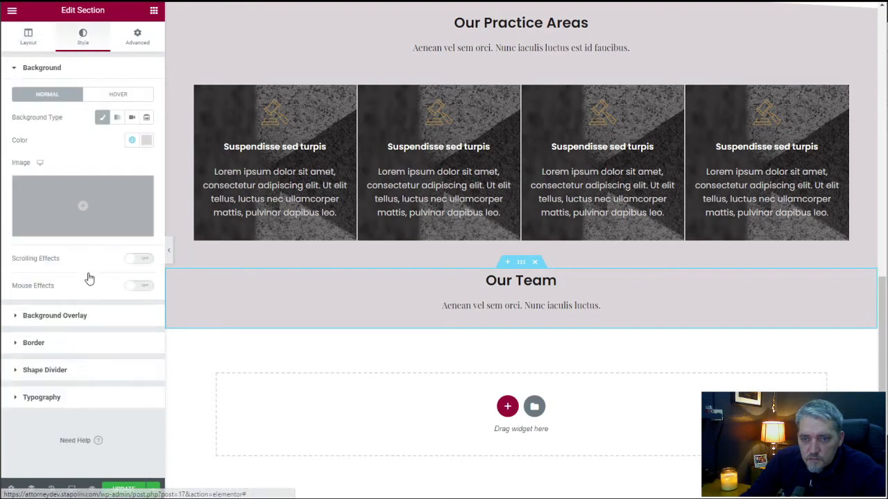
left_click(84, 358)
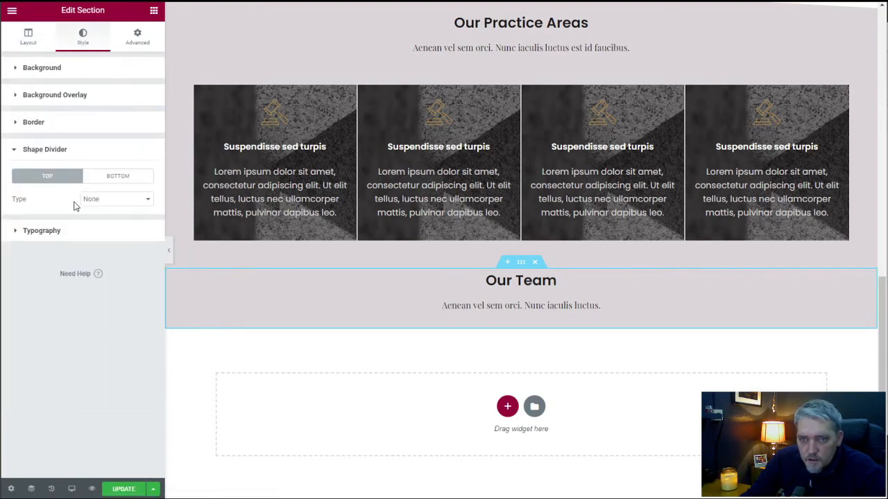
left_click(111, 178)
left_click(103, 200)
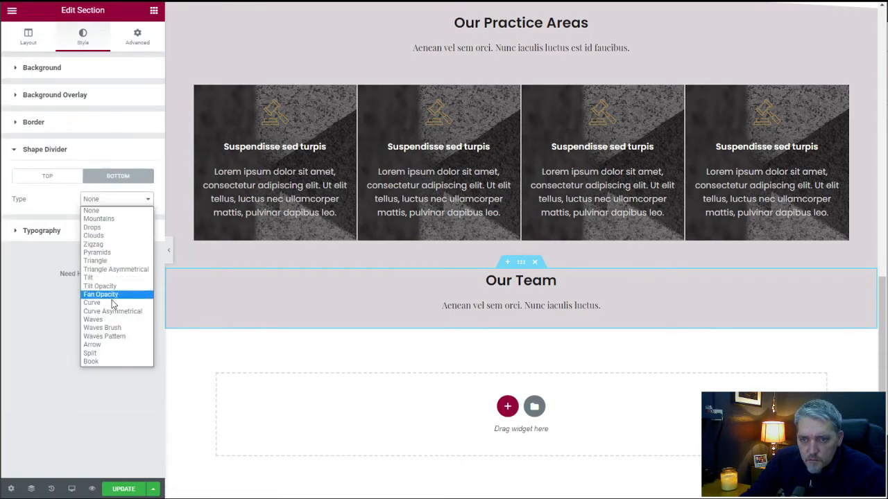
left_click(111, 278)
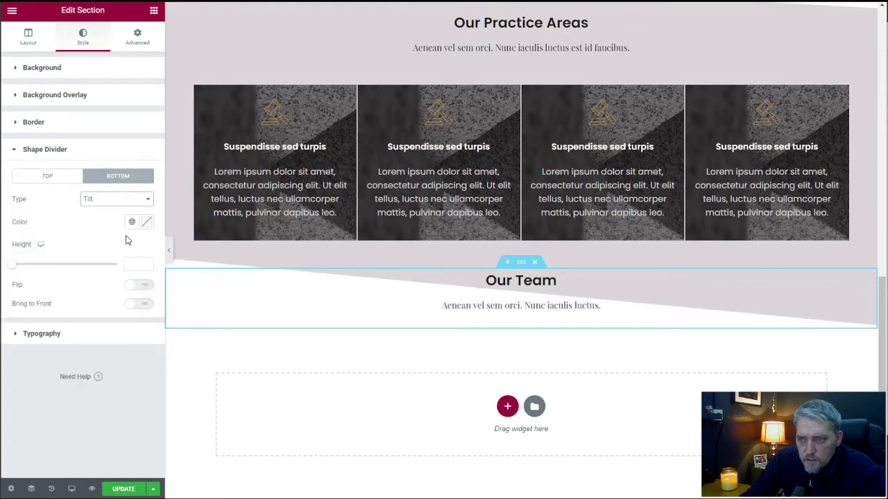
Flip the "Our Team" section's bottom shape divider and set its height to about 65.
left_click(139, 285)
left_click(86, 265)
left_click_drag(86, 265, 19, 266)
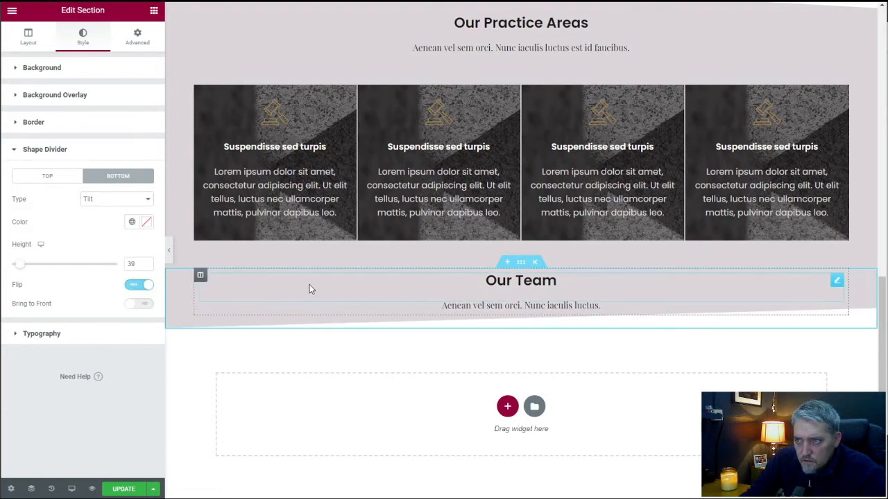
scroll(309, 283, "up", 3)
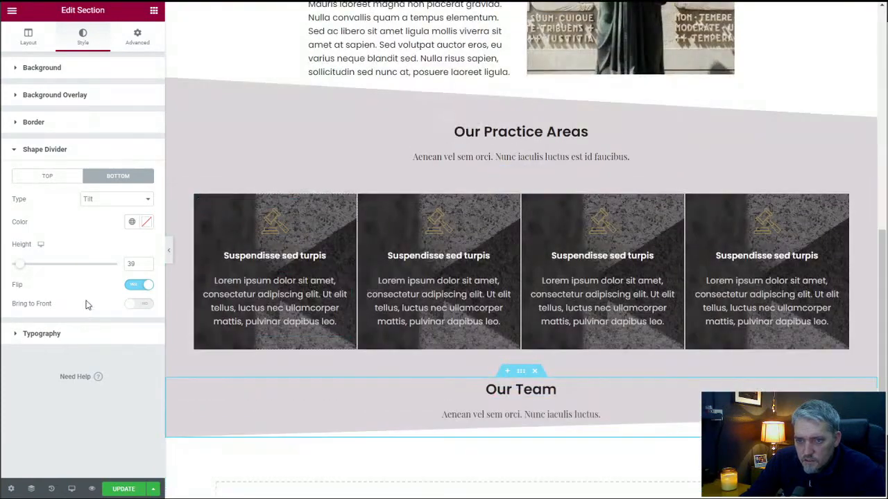
left_click_drag(25, 269, 28, 264)
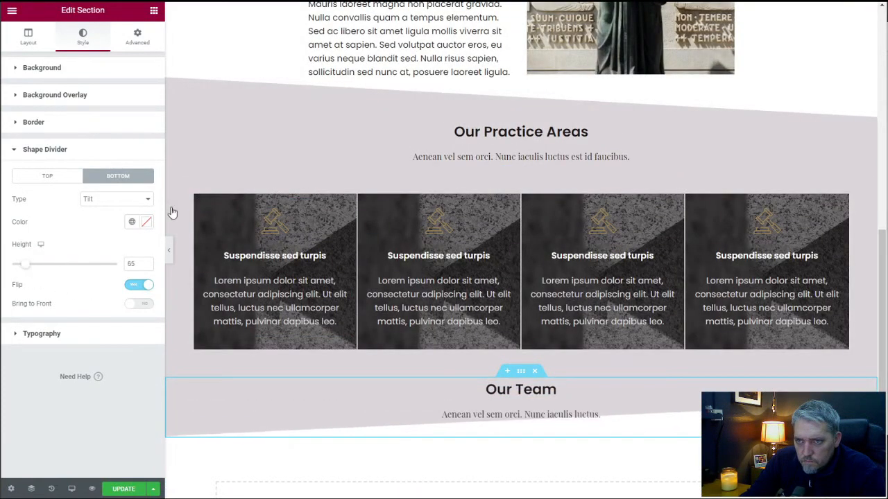
Set the bottom shape divider height of the text-and-statue-image section above "Our Practice Areas" to 80.
scroll(457, 114, "up", 1)
scroll(475, 114, "up", 7)
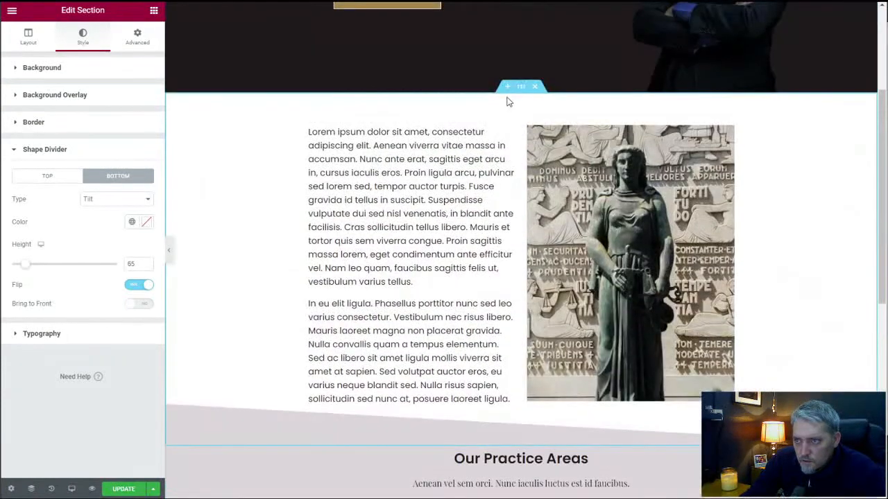
left_click(83, 156)
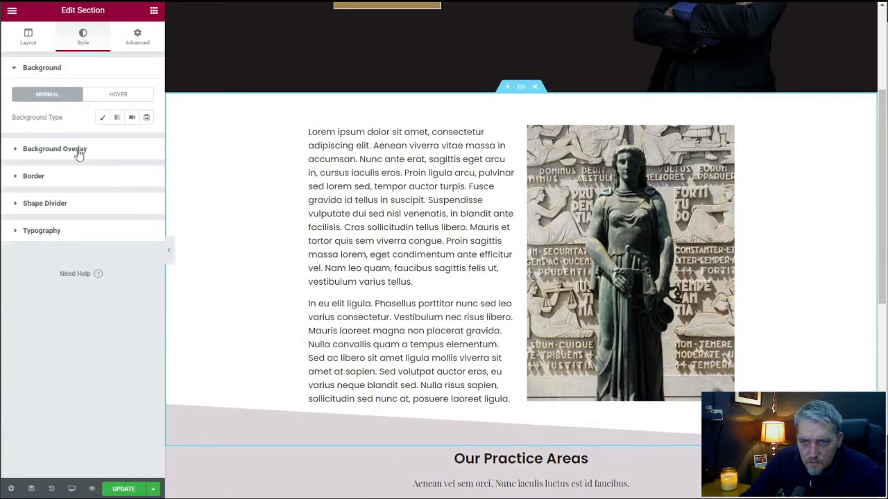
left_click(73, 204)
left_click(120, 177)
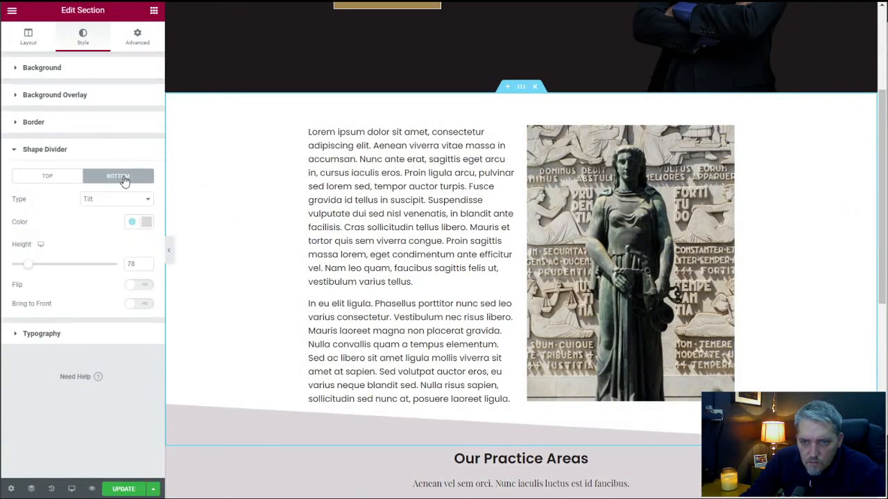
left_click_drag(137, 263, 122, 265)
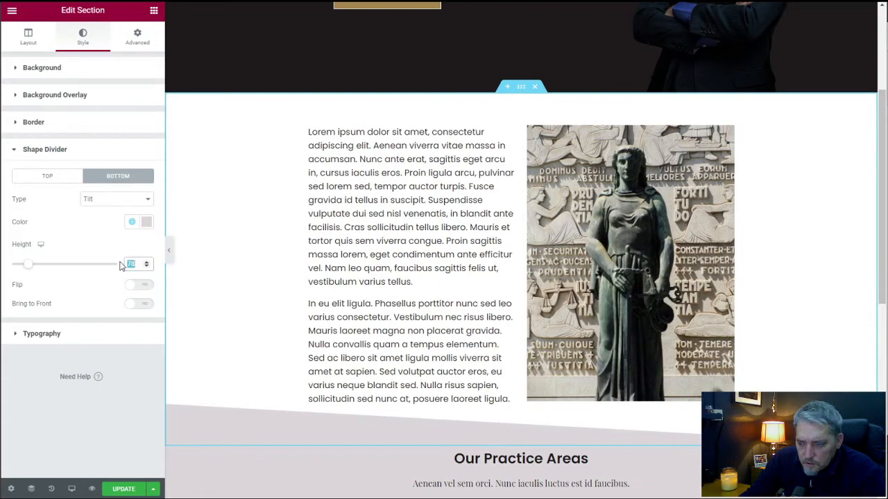
type("80")
Set the "Our Team" section's bottom shape divider height to 80.
scroll(531, 338, "down", 6)
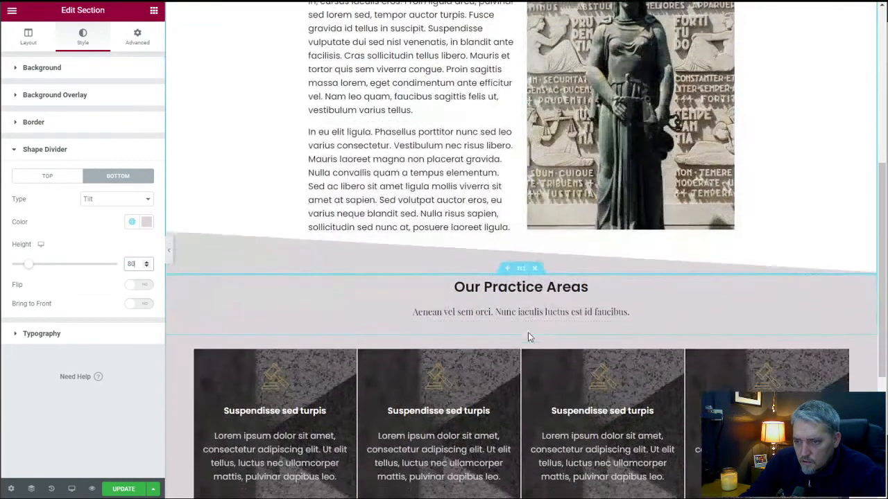
left_click(520, 265)
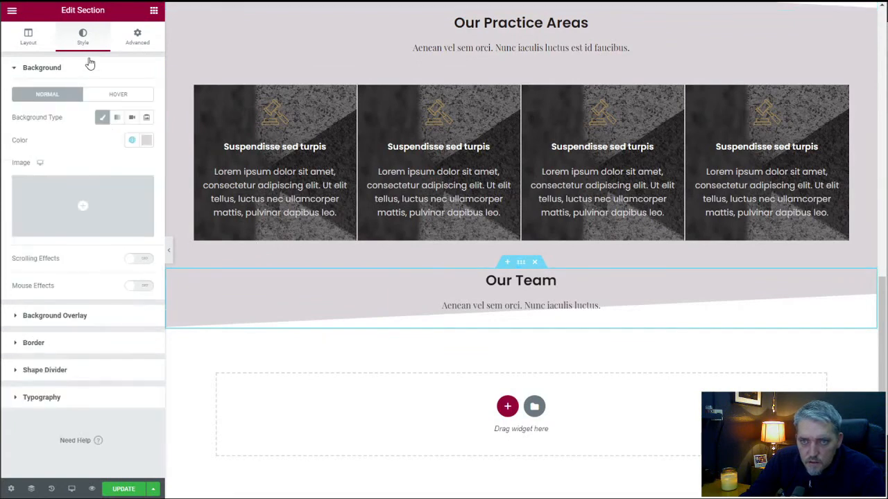
left_click(83, 362)
left_click(119, 177)
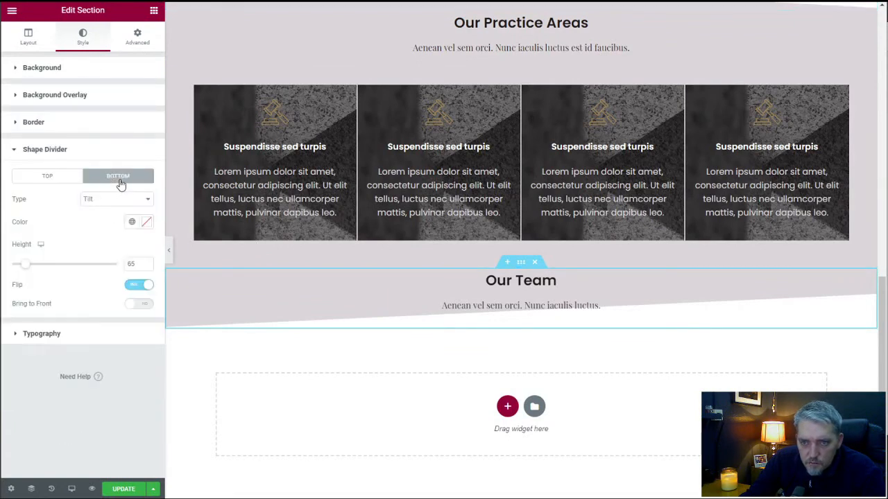
left_click_drag(135, 261, 122, 265)
type("80")
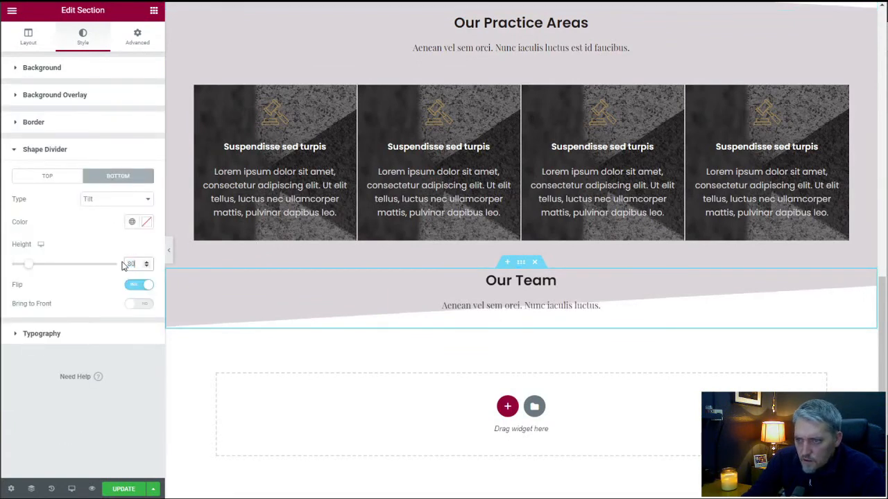
Increase the "Our Team" section's bottom padding, trying 50 px and settling on 80 px.
left_click(145, 42)
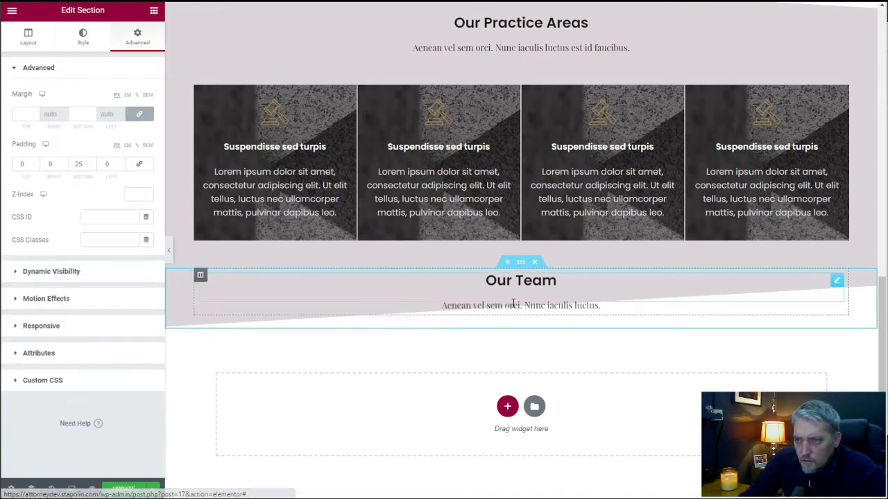
double_click(84, 163)
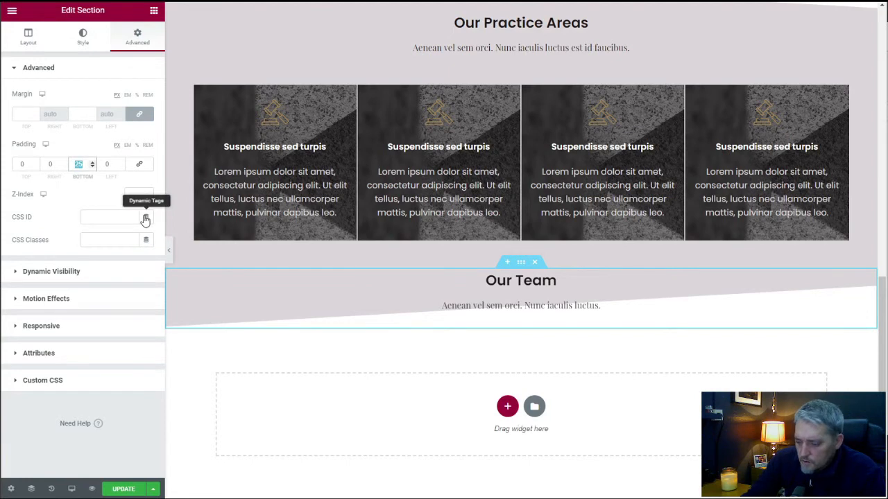
type("50")
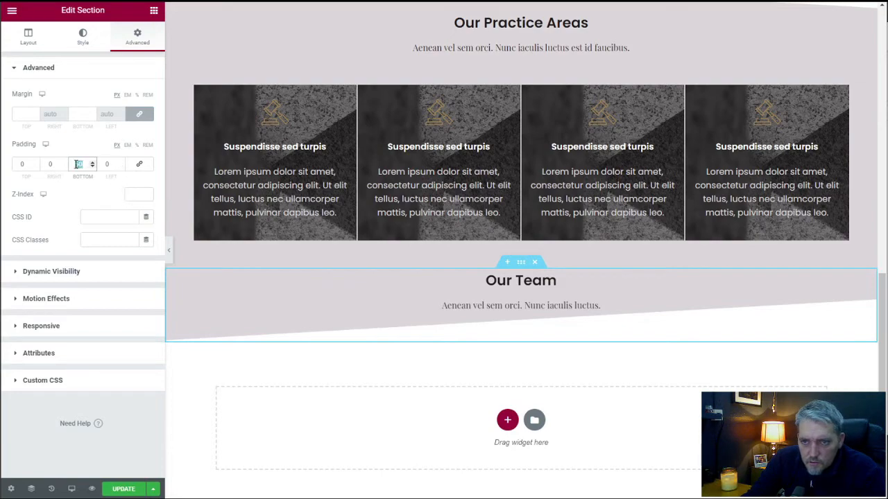
type("80")
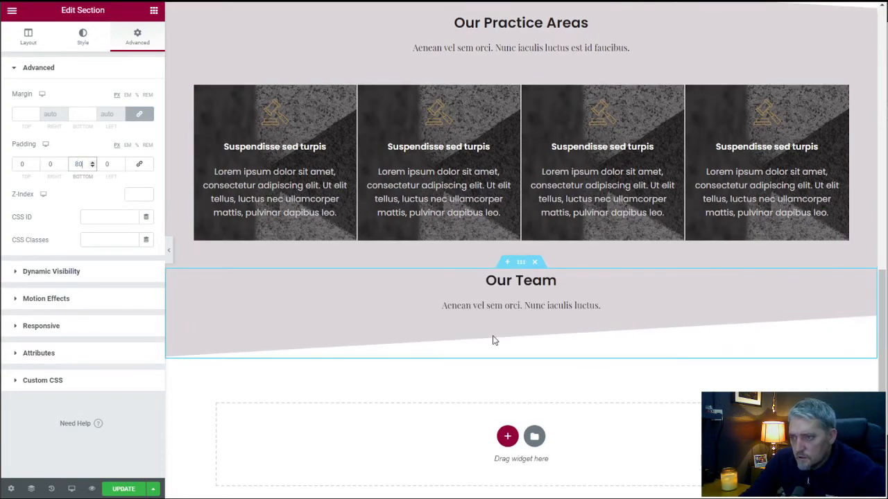
scroll(493, 340, "up", 4)
scroll(494, 340, "down", 3)
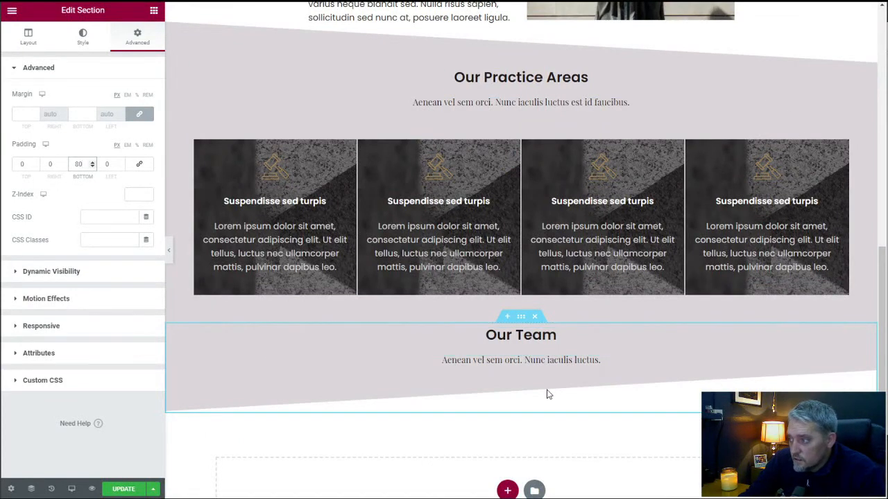
scroll(531, 385, "down", 2)
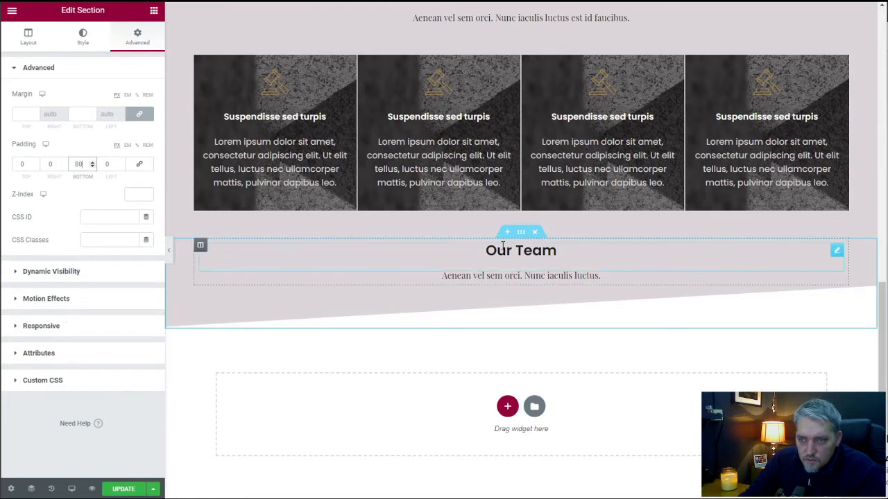
Try the Secondary global color on the "Our Team" section's bottom shape divider.
left_click(84, 38)
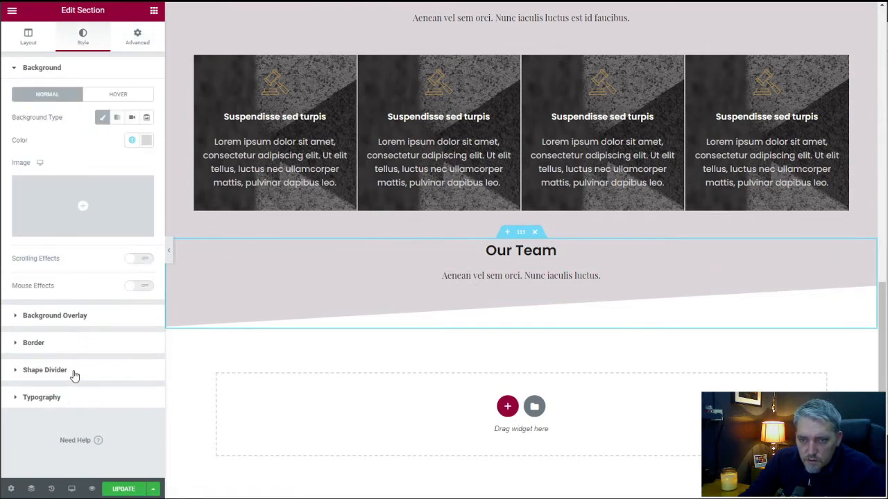
left_click(75, 371)
left_click(115, 182)
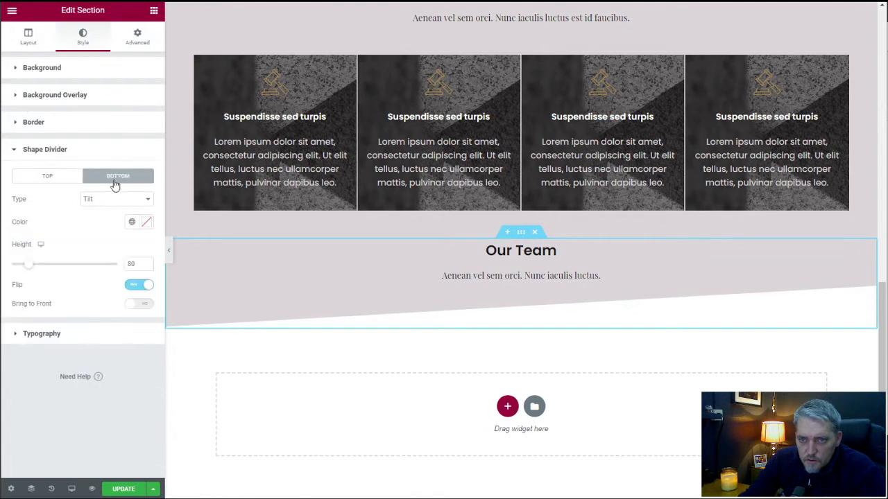
left_click(146, 224)
left_click(89, 217)
left_click(132, 223)
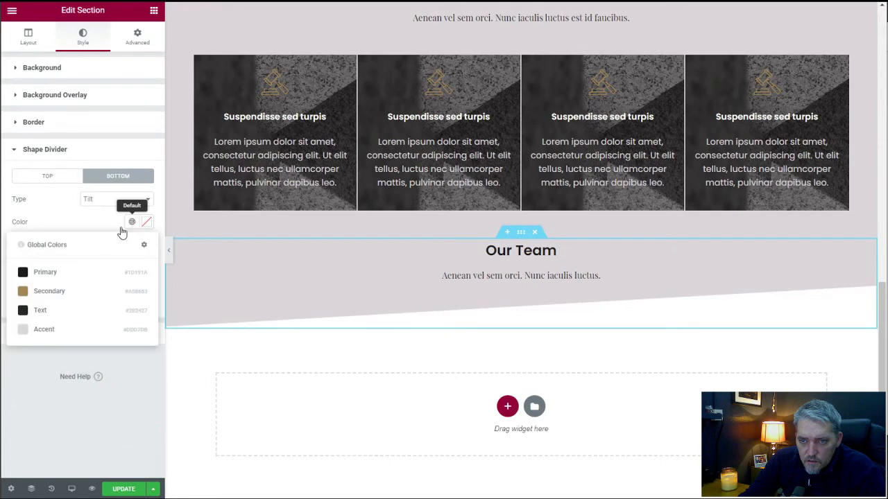
left_click(72, 292)
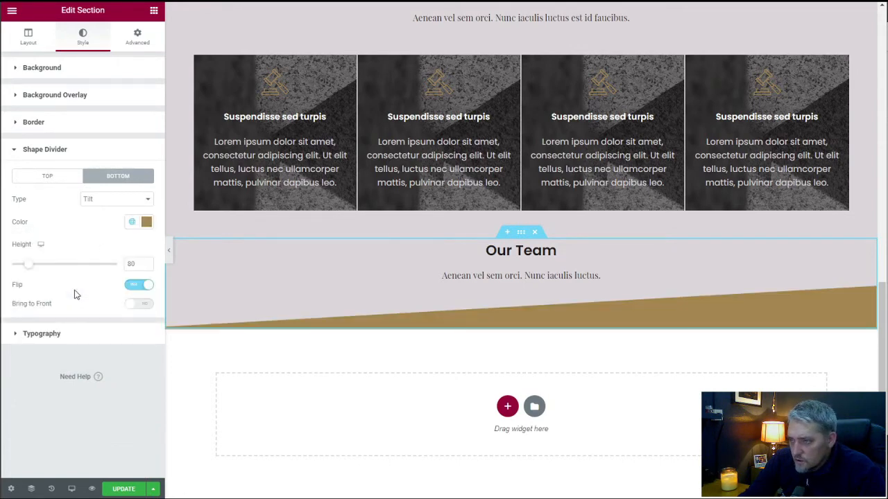
scroll(292, 315, "up", 5)
scroll(291, 315, "down", 5)
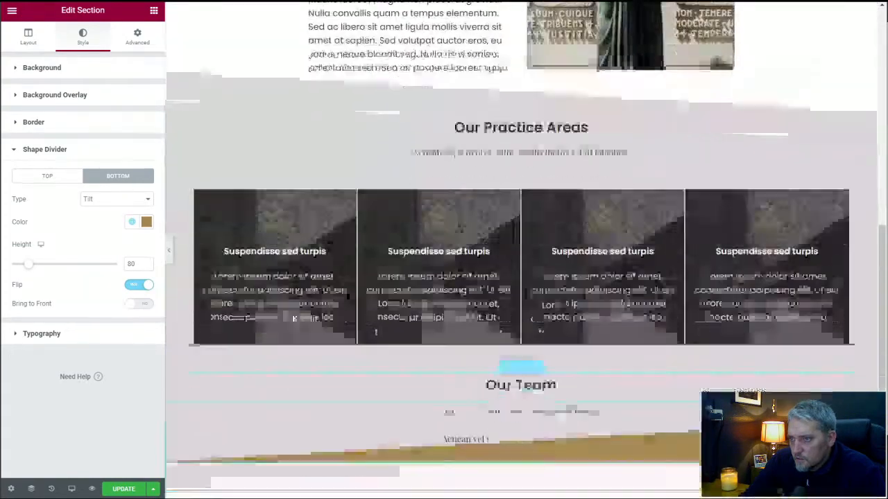
Change the "Our Team" bottom shape divider color to the off-white #F9F9F9 and copy its hex code.
left_click(147, 222)
left_click(21, 274)
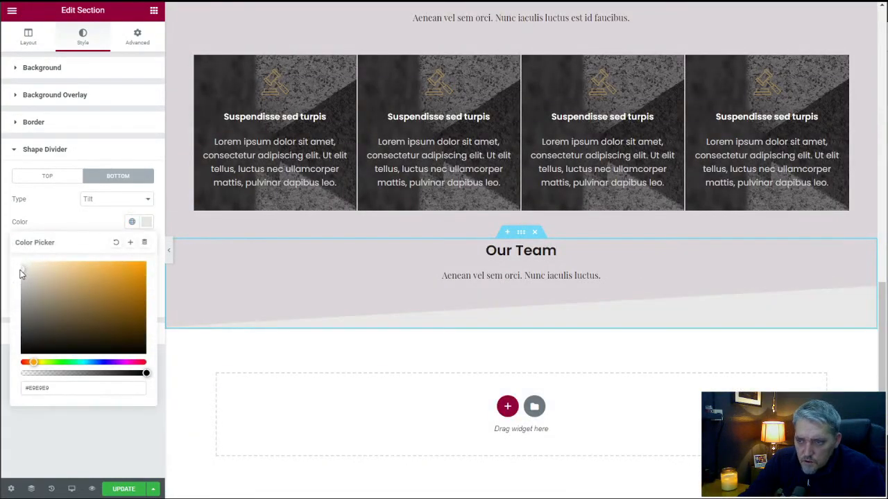
left_click_drag(19, 272, 20, 268)
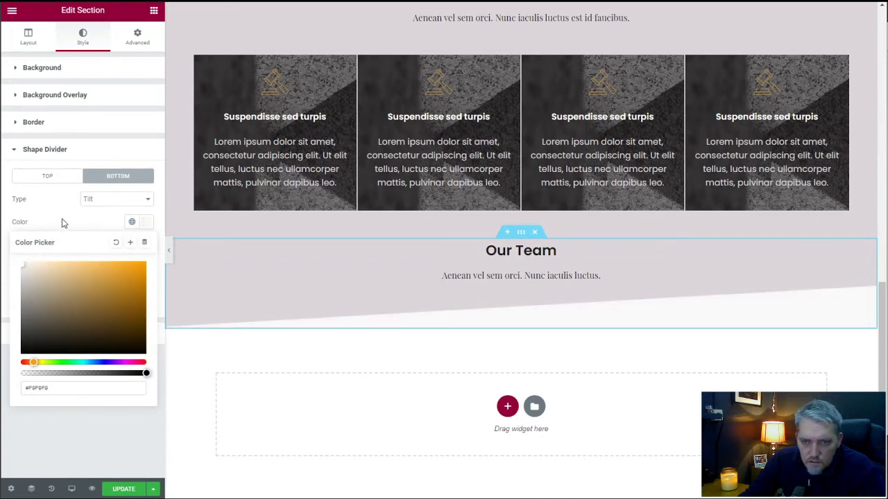
left_click(46, 388)
key("ctrl+c")
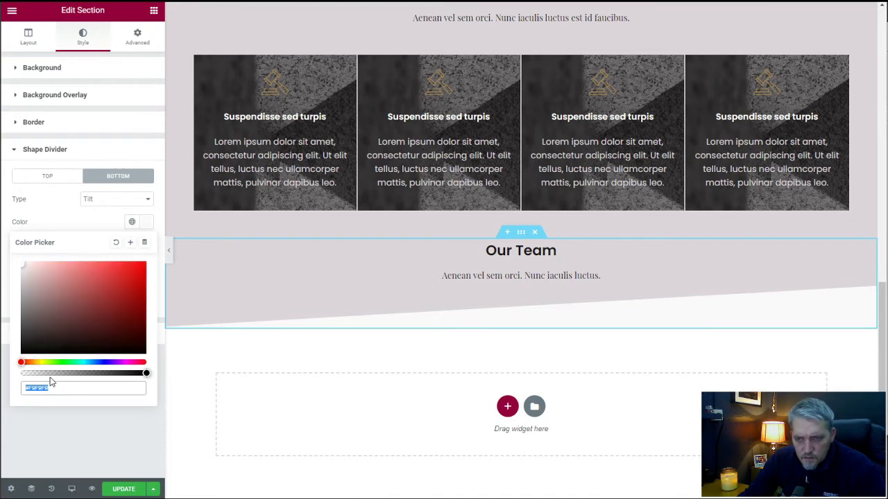
Add a single-column section below "Our Team" and give it a Classic background in #F9F9F9.
left_click(507, 407)
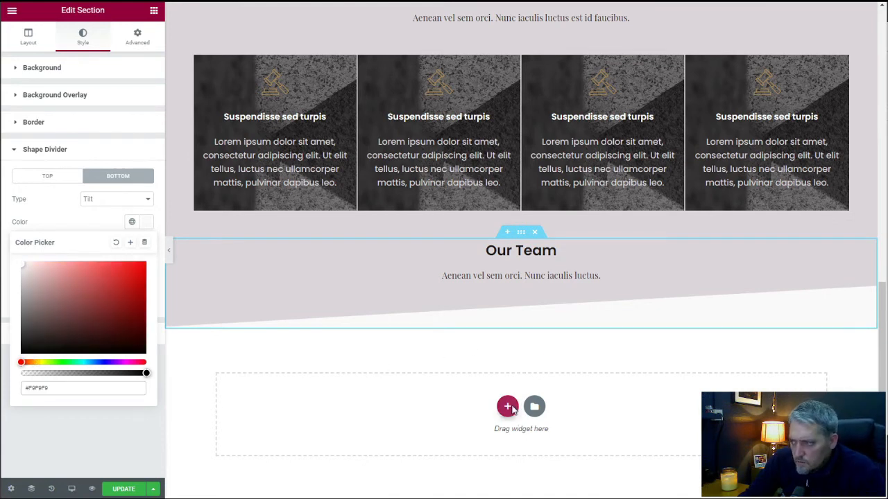
left_click(373, 435)
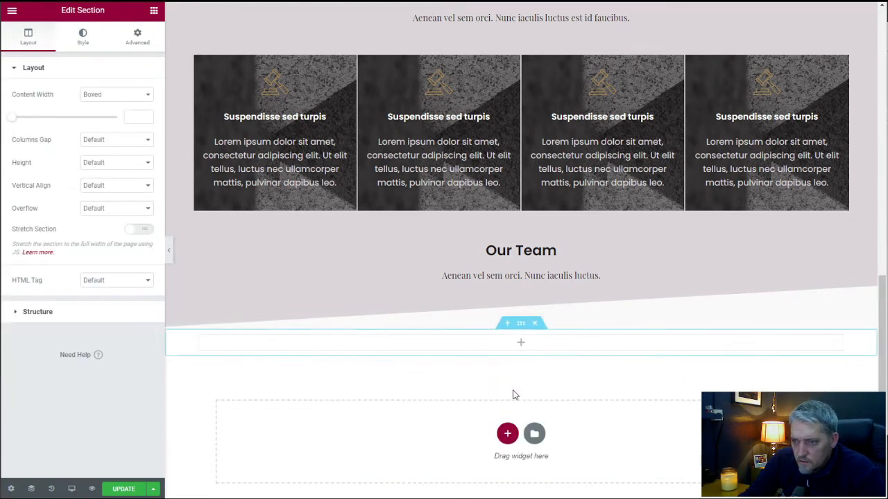
left_click(84, 42)
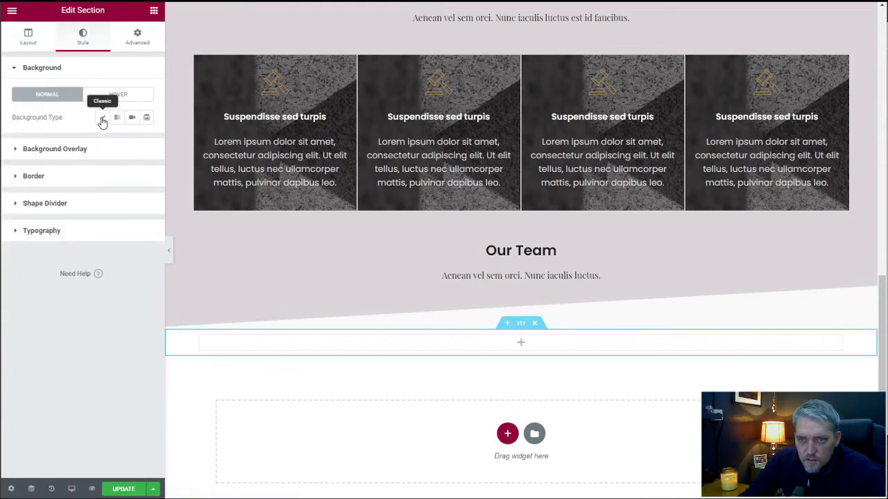
left_click(102, 117)
left_click(146, 140)
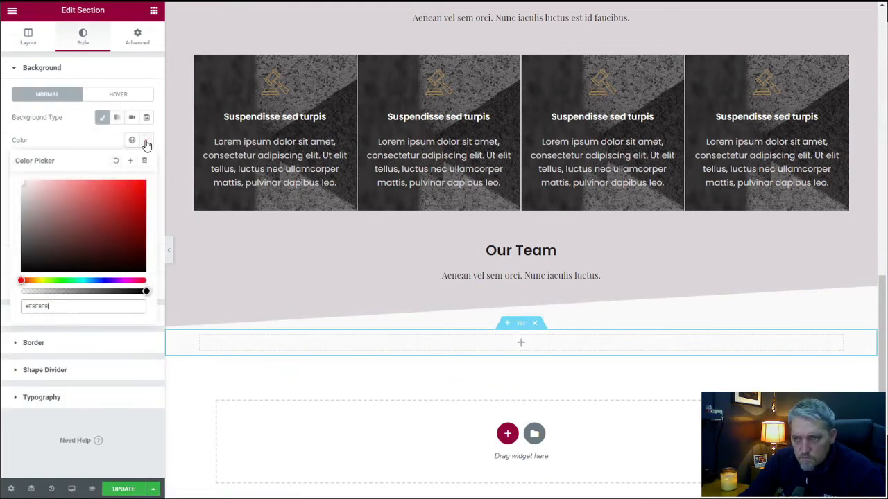
left_click(102, 125)
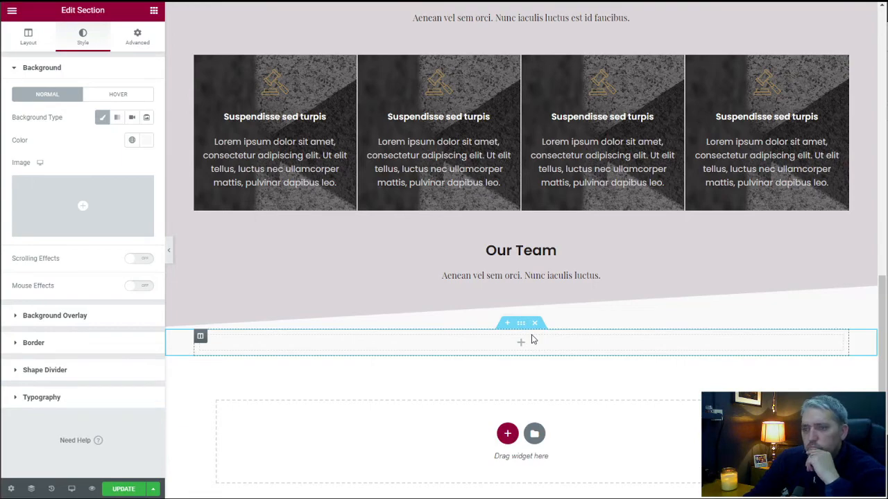
Add a second column to the off-white section below "Our Team" and set its boxed content width to 800.
scroll(540, 353, "up", 15)
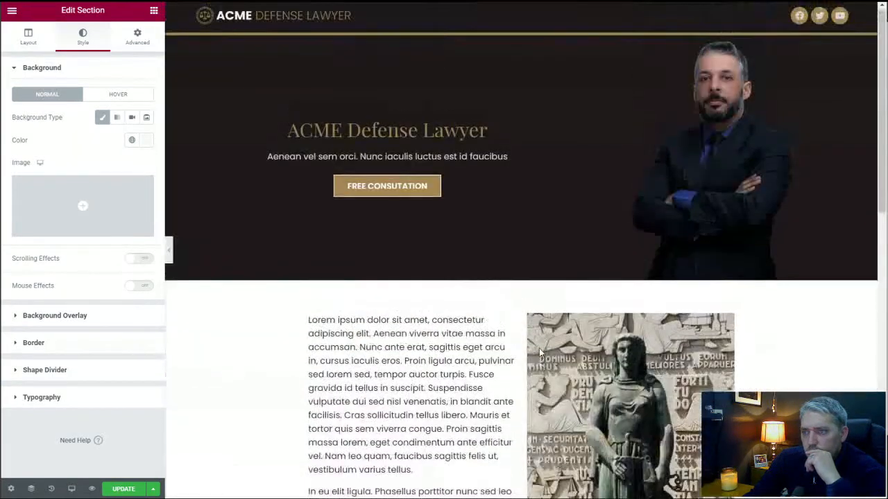
scroll(540, 352, "down", 4)
scroll(541, 352, "down", 5)
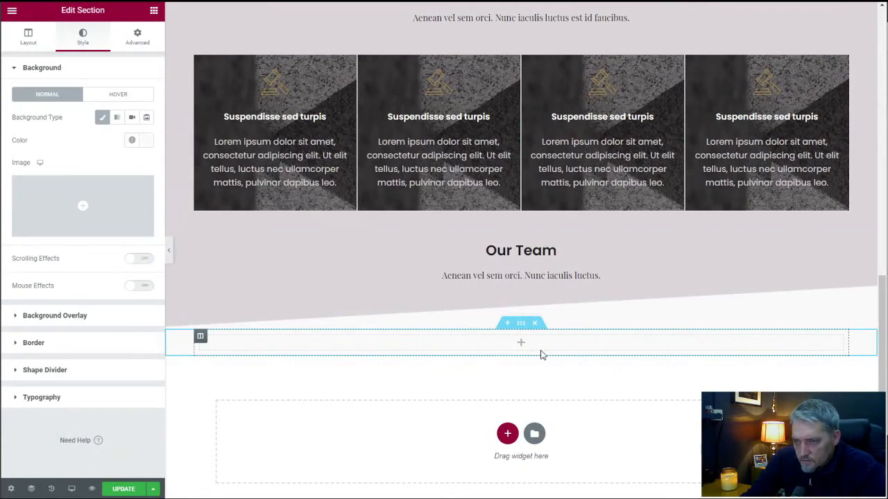
right_click(223, 350)
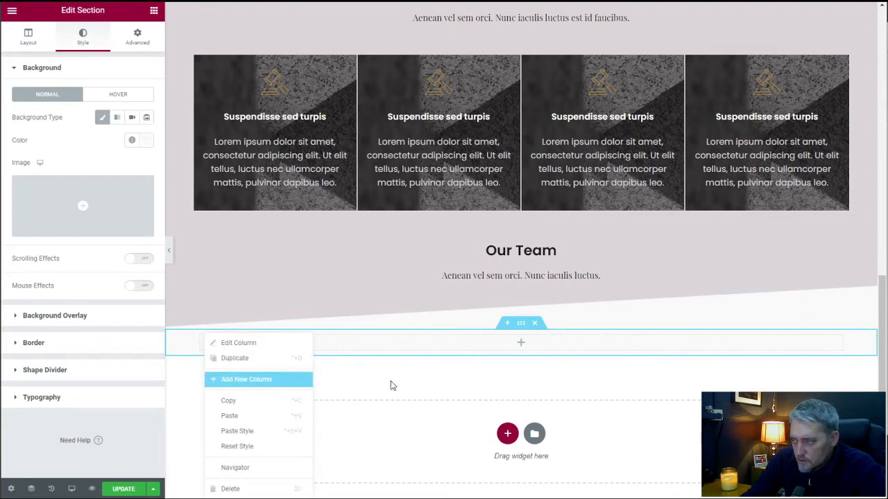
left_click(258, 379)
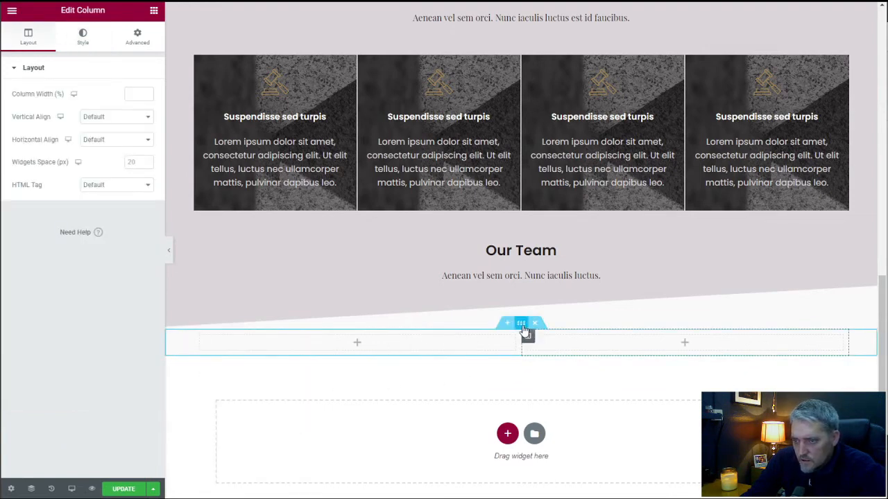
left_click(523, 326)
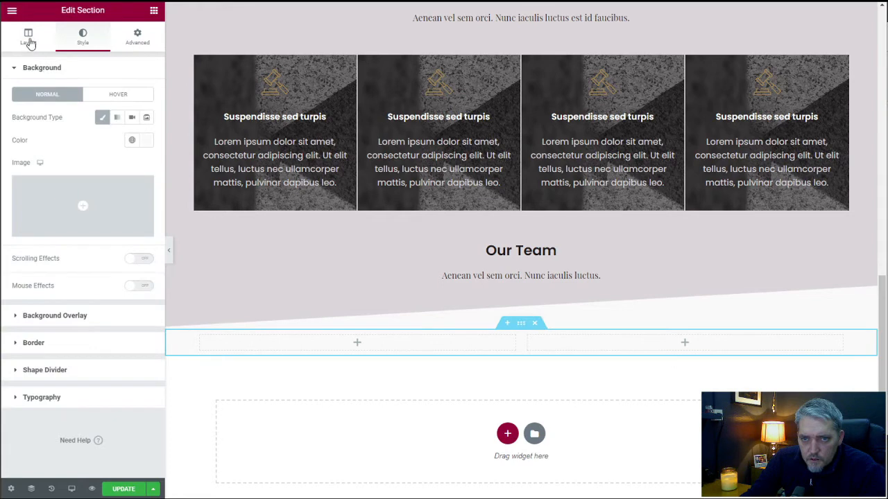
left_click(29, 43)
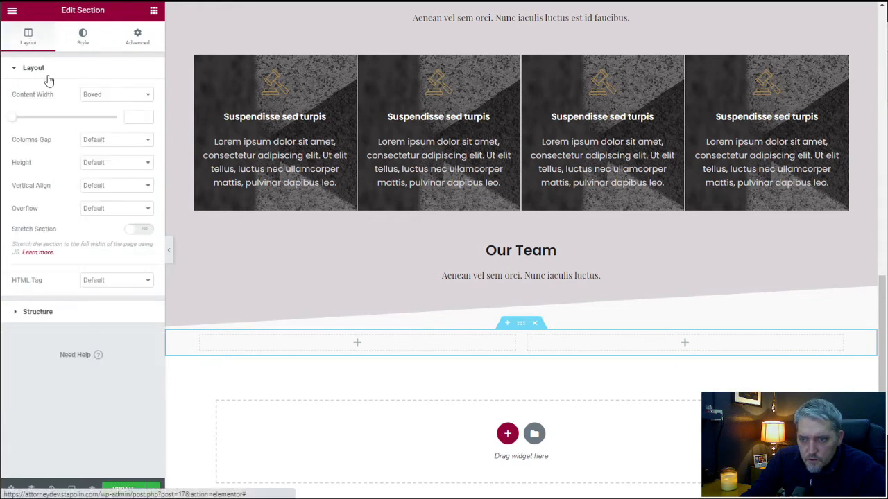
left_click(138, 119)
type("800")
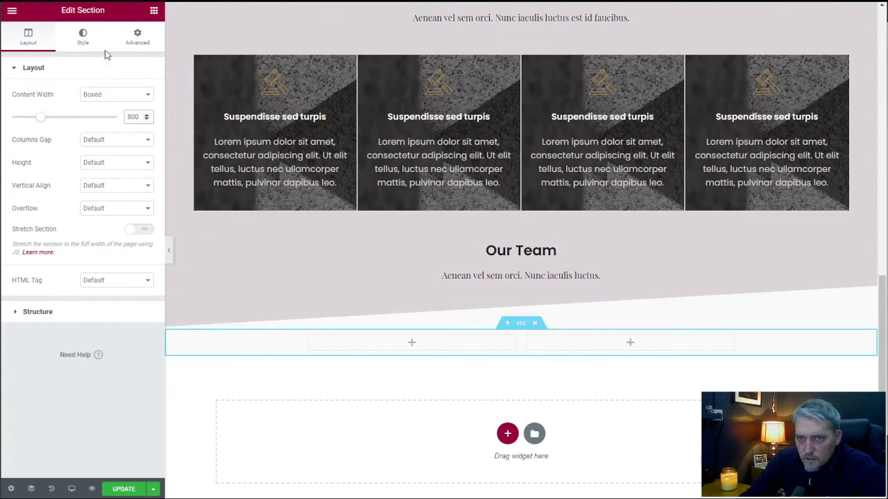
Unlink the two-column section's padding values and set its top and bottom padding to 50 px each.
left_click(132, 40)
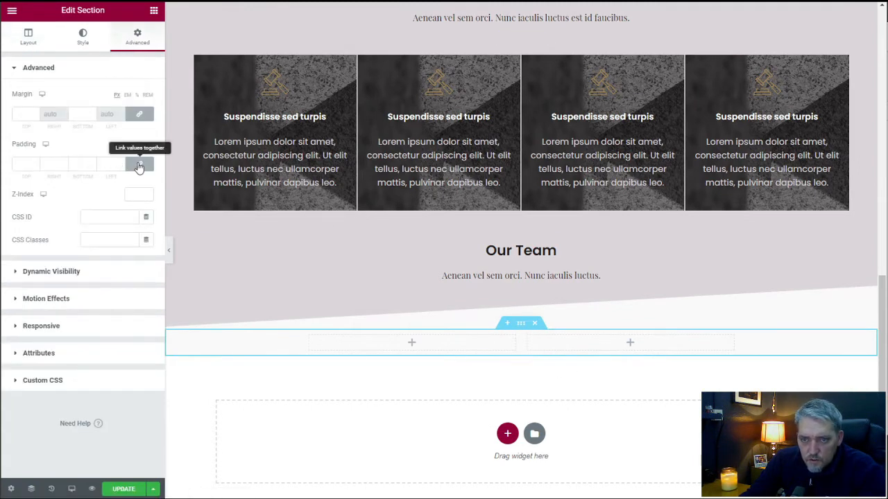
left_click(139, 165)
left_click(14, 164)
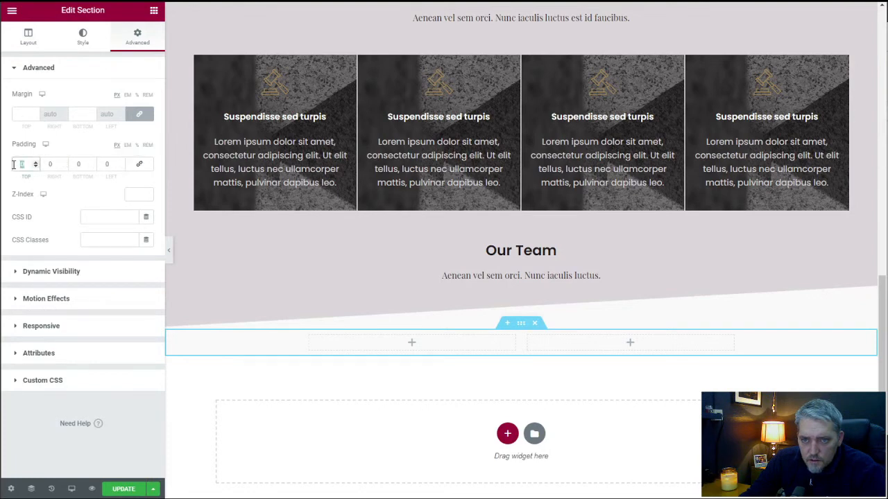
type("50")
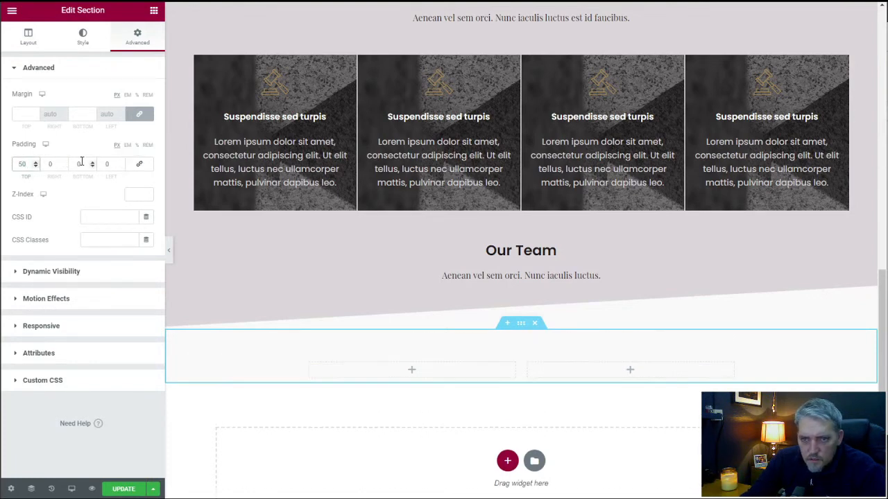
left_click(72, 163)
type("50")
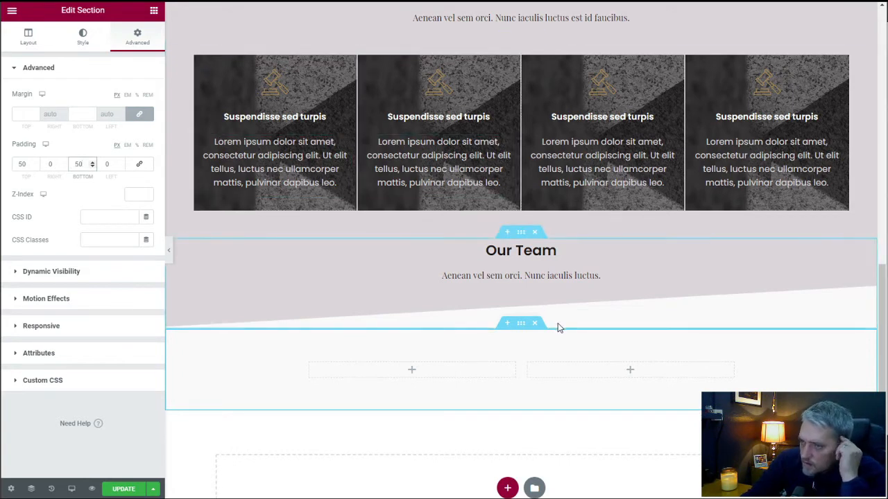
Increase the "Our Team" heading section's bottom padding, trying 120 px and settling on 160 px.
left_click(522, 236)
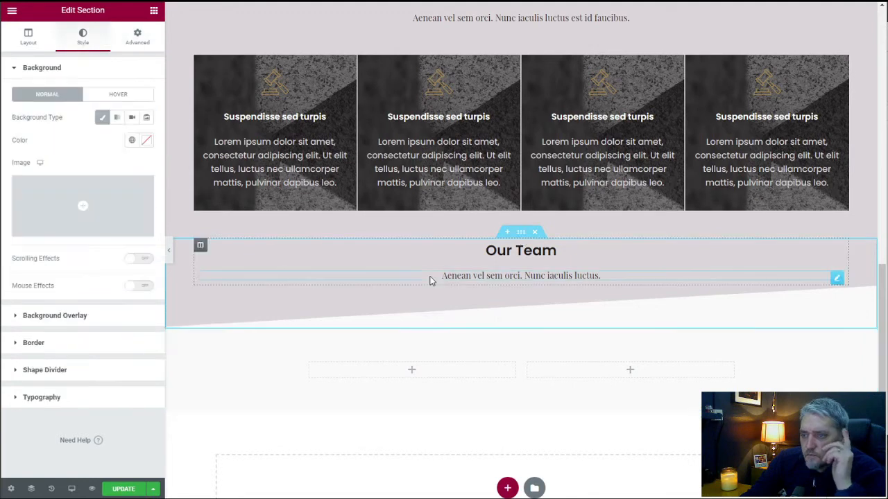
left_click(142, 39)
double_click(77, 165)
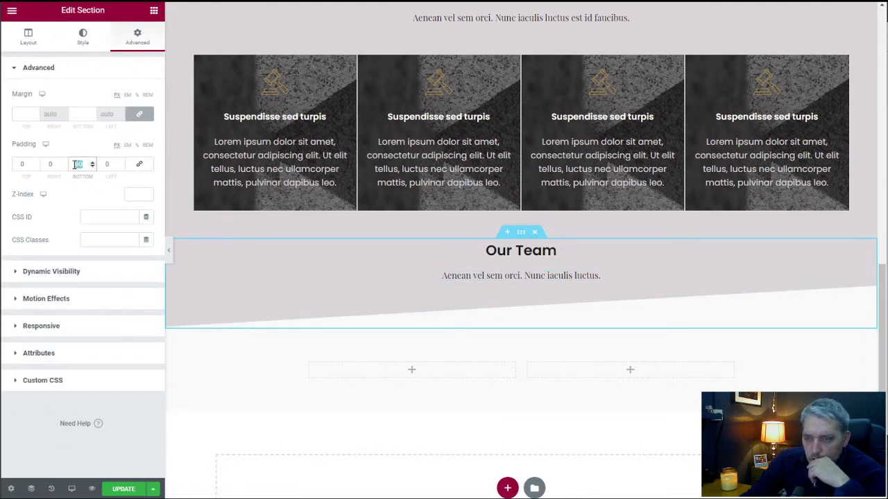
type("120")
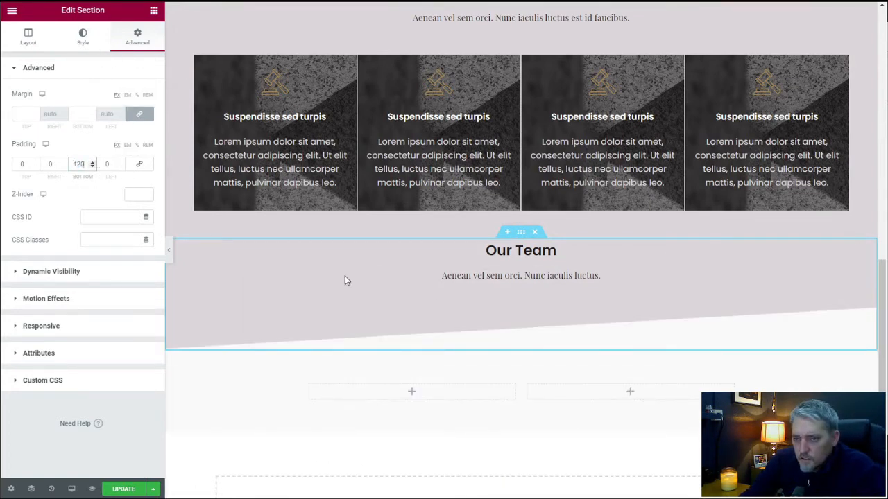
double_click(78, 163)
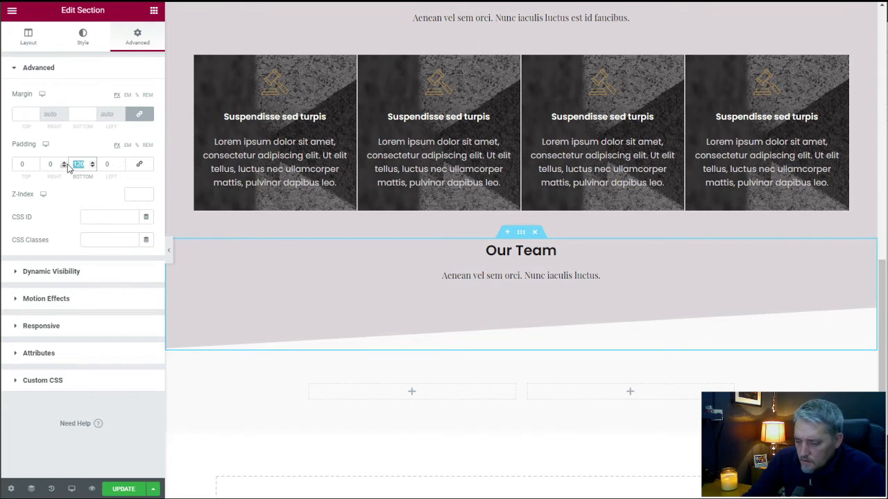
type("160")
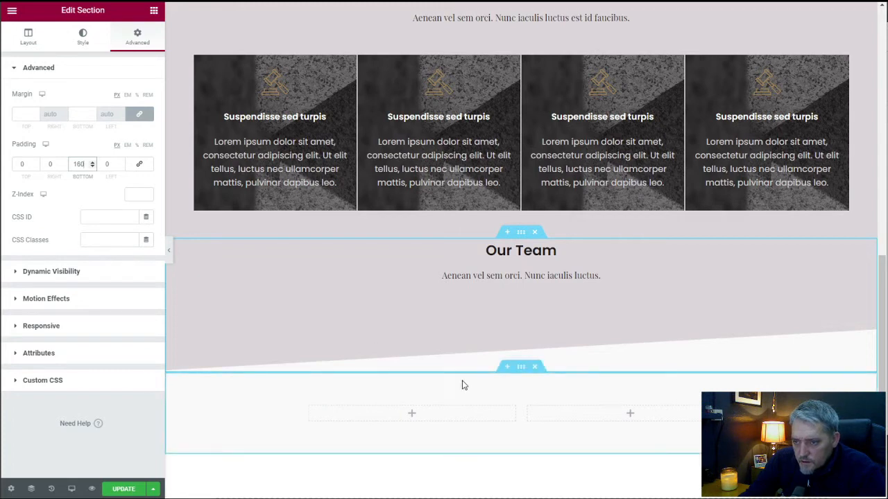
Set the top padding of the off-white two-column section to 0 px.
left_click(519, 369)
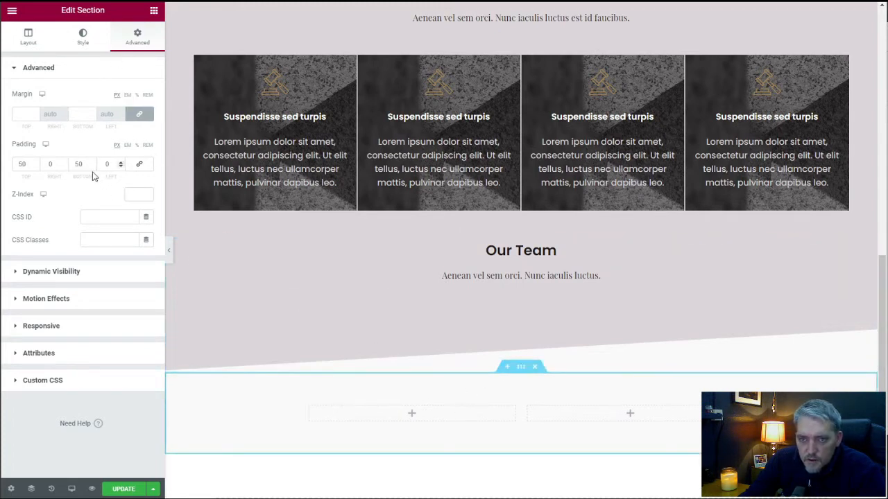
left_click(64, 164)
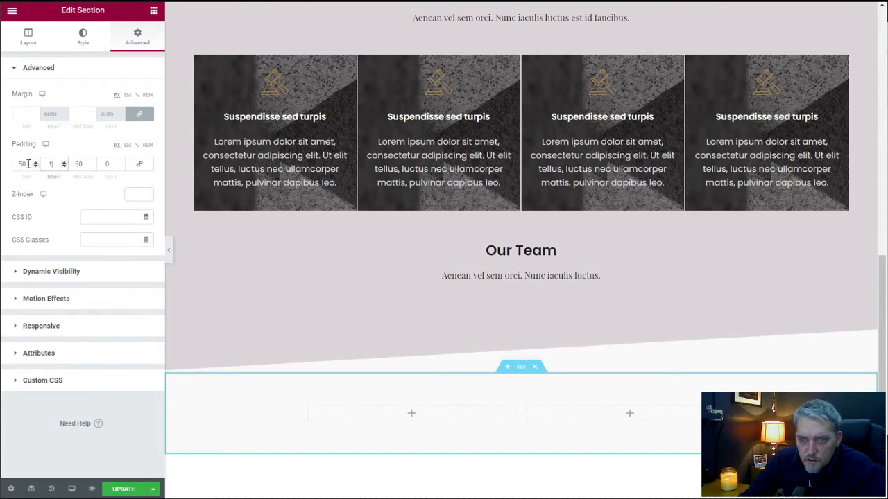
left_click_drag(28, 164, 12, 166)
type("0")
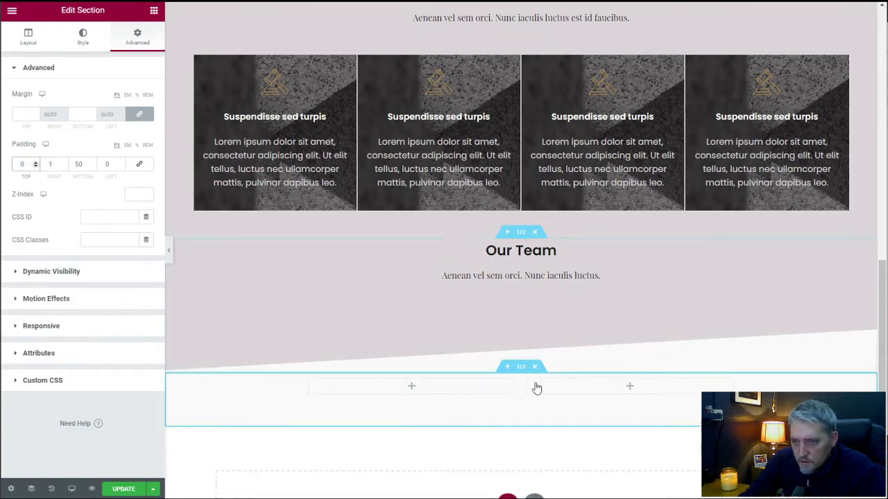
Add an Image widget to the first column and insert the woman's circular portrait, attorney-2-circle.png, from the media library.
left_click(154, 11)
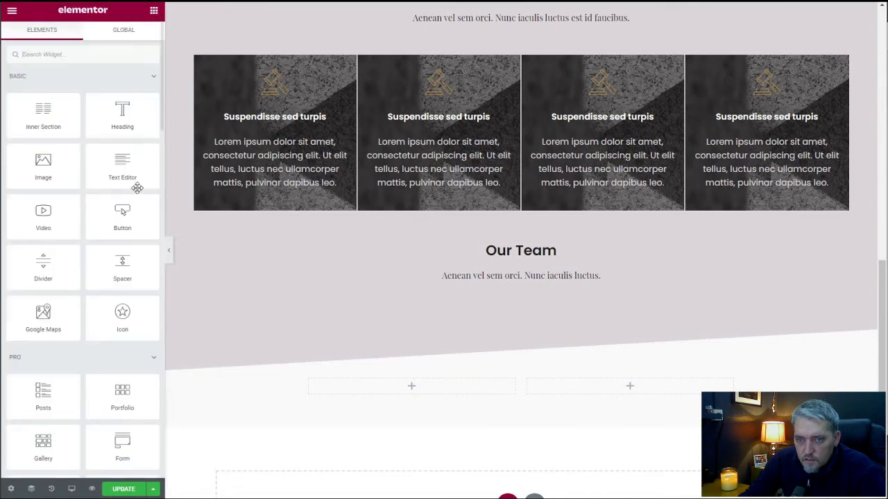
left_click_drag(54, 162, 411, 385)
left_click(83, 142)
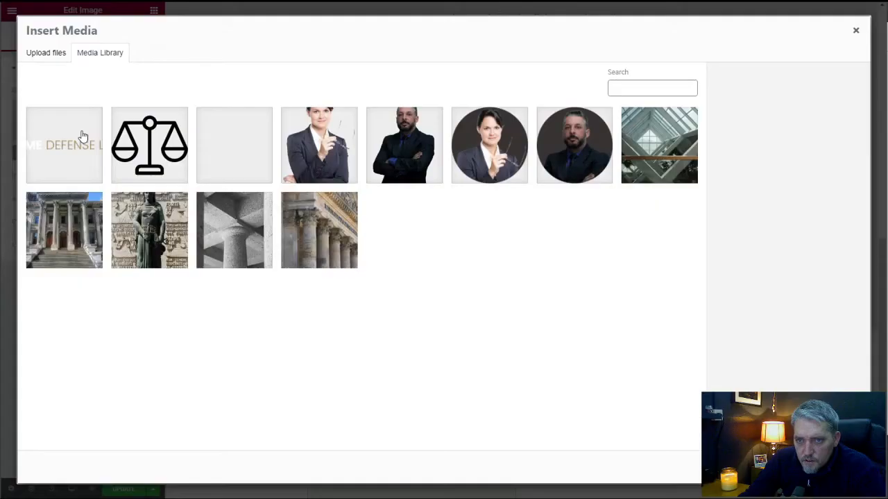
left_click(473, 149)
left_click(835, 468)
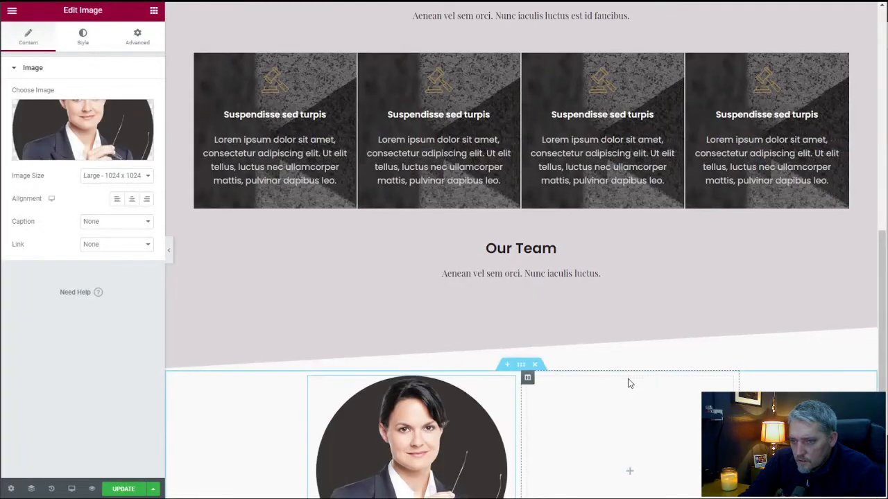
Duplicate the woman's portrait, move the copy into the second column and replace its picture with attorney-1-circle.png.
scroll(630, 384, "down", 3)
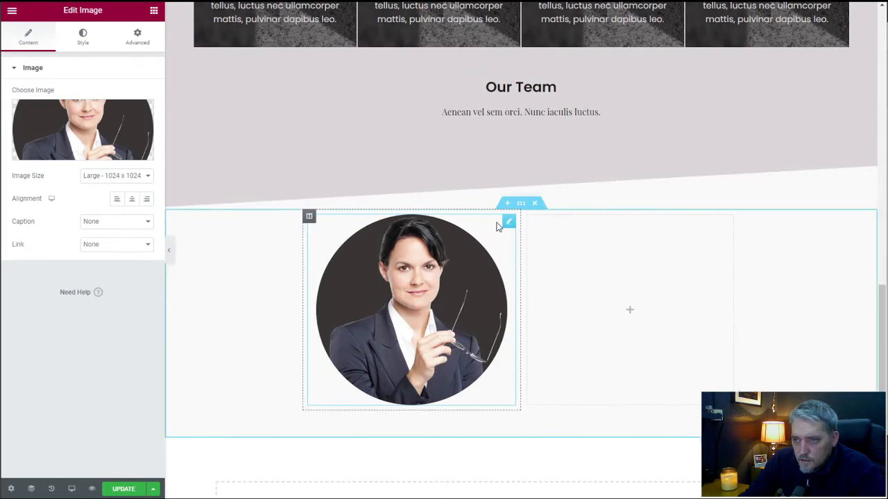
right_click(506, 226)
left_click(517, 250)
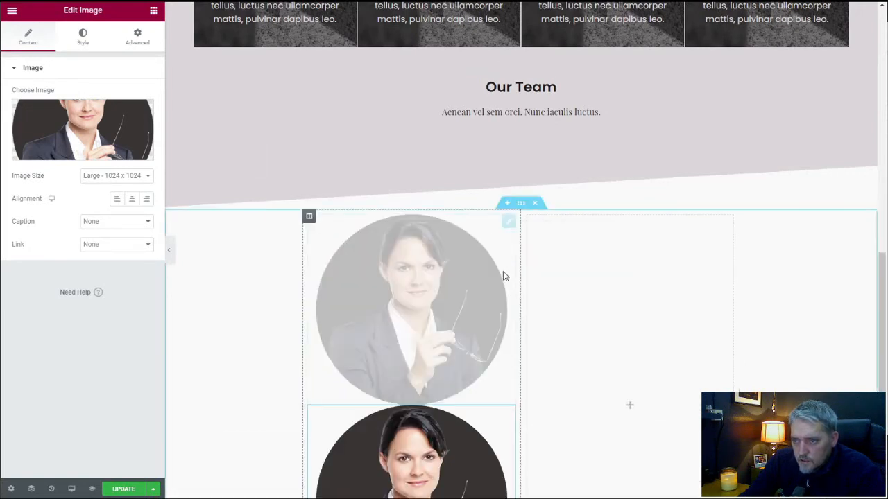
left_click_drag(509, 413, 604, 283)
left_click(97, 129)
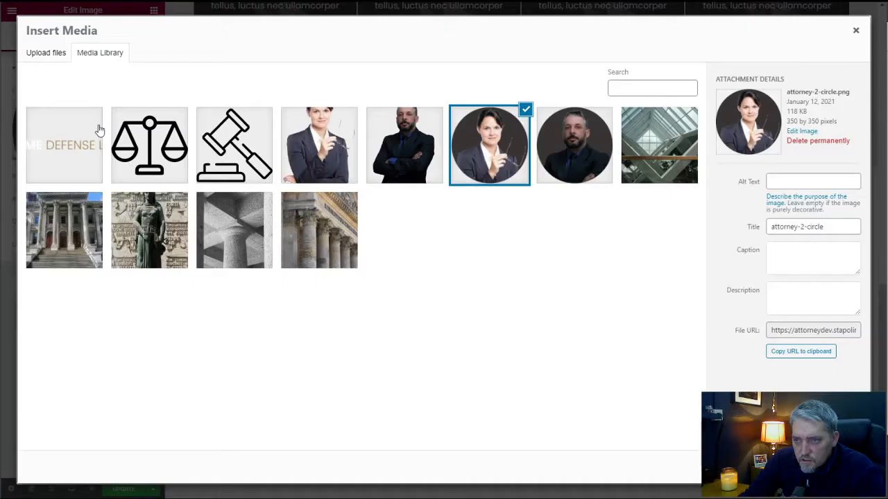
left_click(425, 169)
left_click(576, 148)
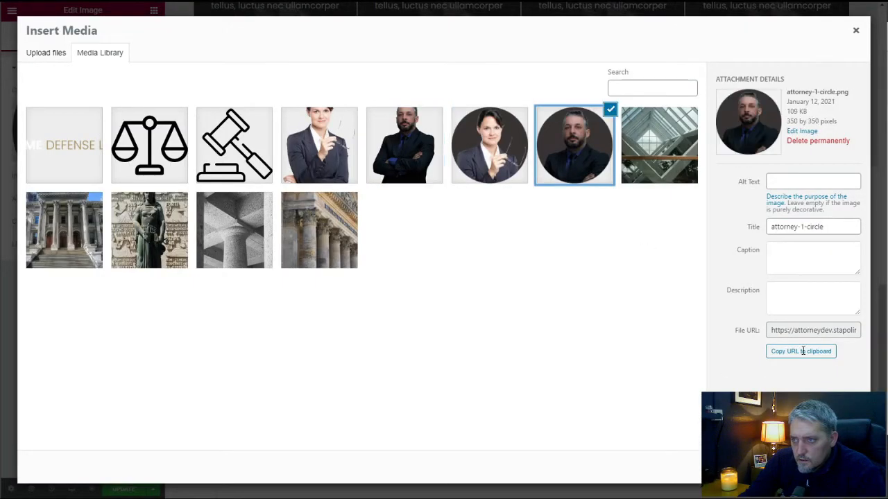
left_click(834, 468)
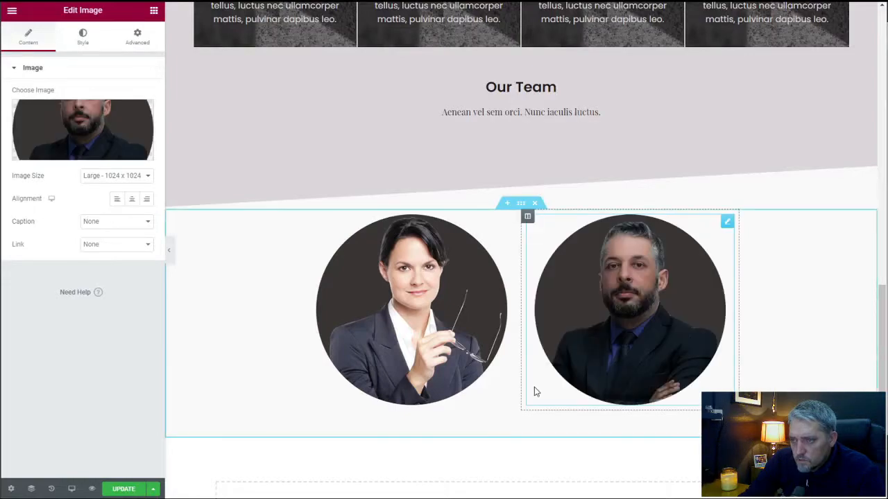
Add a Heading widget below the woman's portrait, enter the attorney's full name as its title and center it.
scroll(534, 392, "up", 3)
scroll(534, 392, "down", 4)
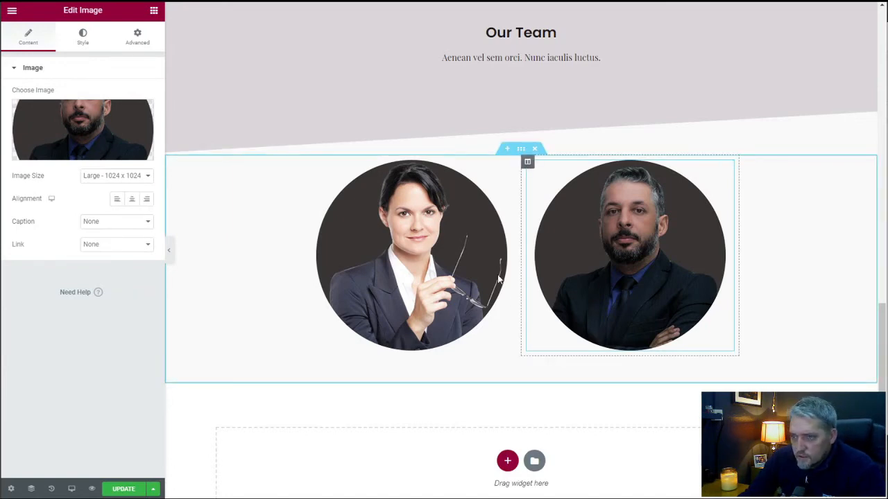
left_click(153, 11)
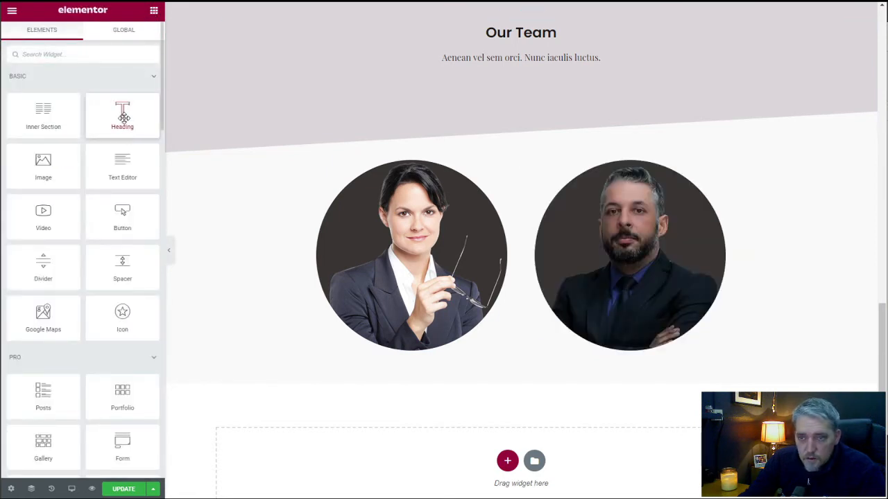
left_click_drag(122, 114, 403, 345)
left_click(68, 108)
key("ctrl+a")
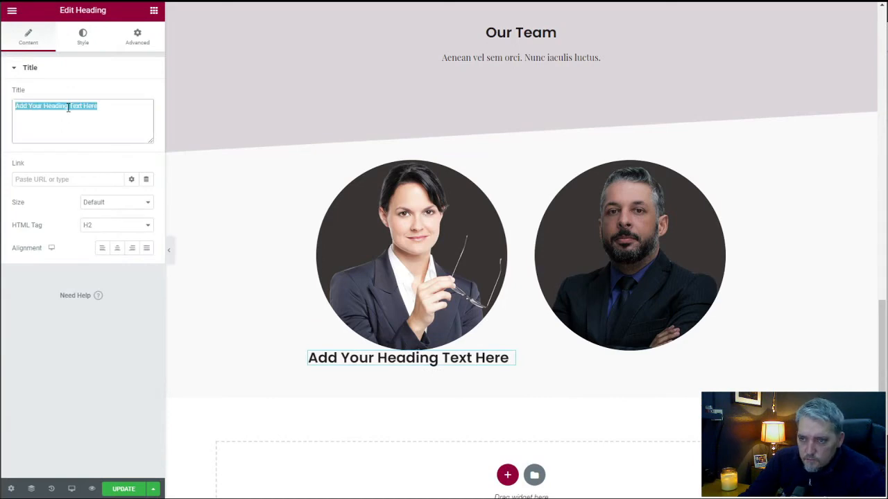
type("Jane ")
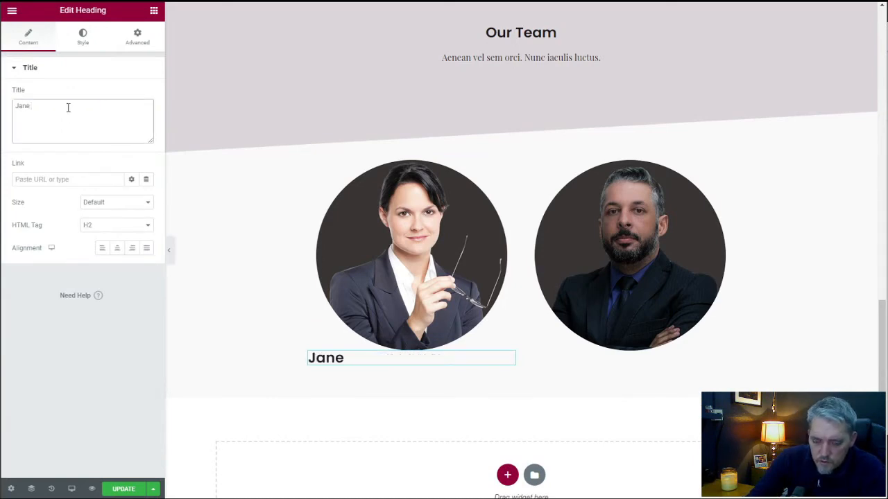
type("Doe")
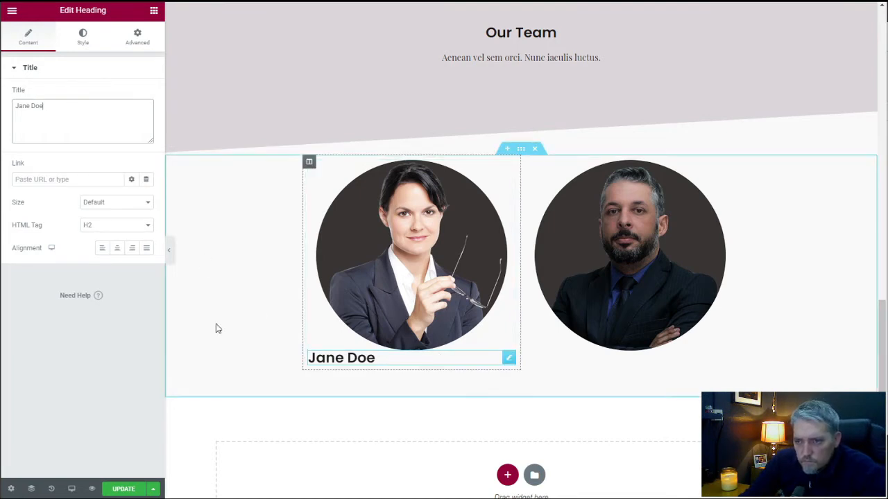
left_click(118, 251)
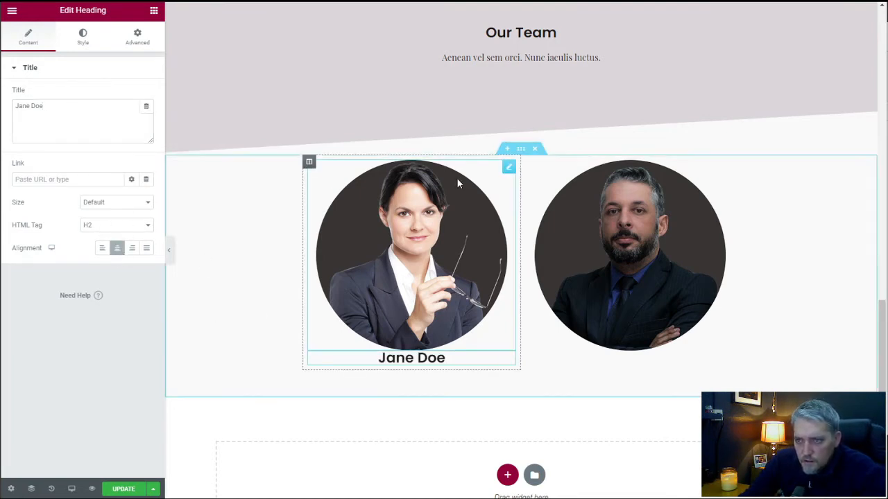
Set the woman's portrait to a bottom margin of 25 px, with its margin and padding values unlinked.
left_click(506, 172)
left_click(136, 38)
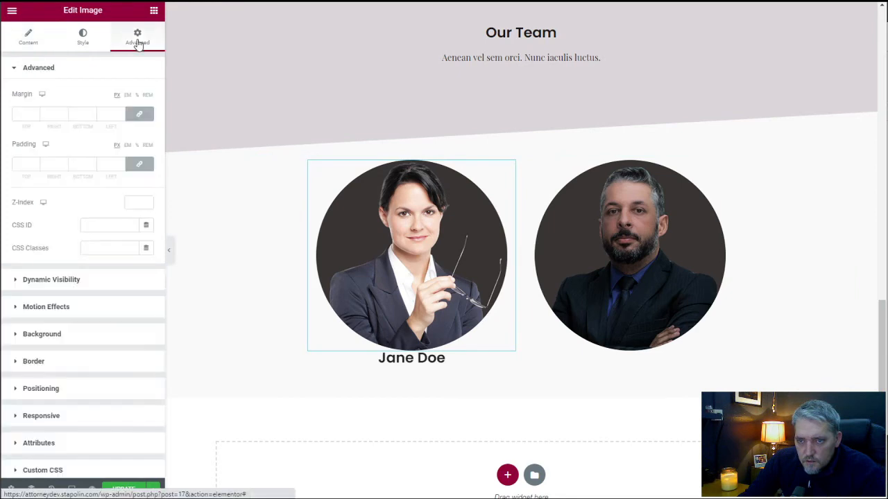
left_click(138, 165)
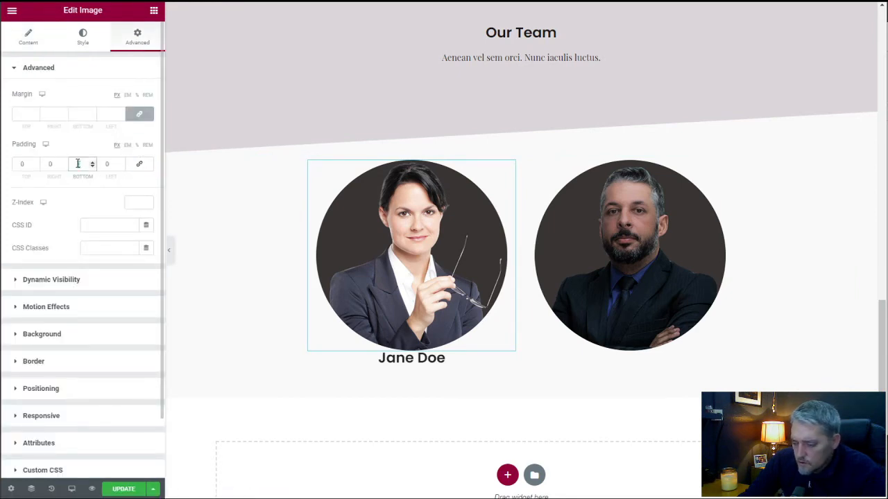
left_click(138, 114)
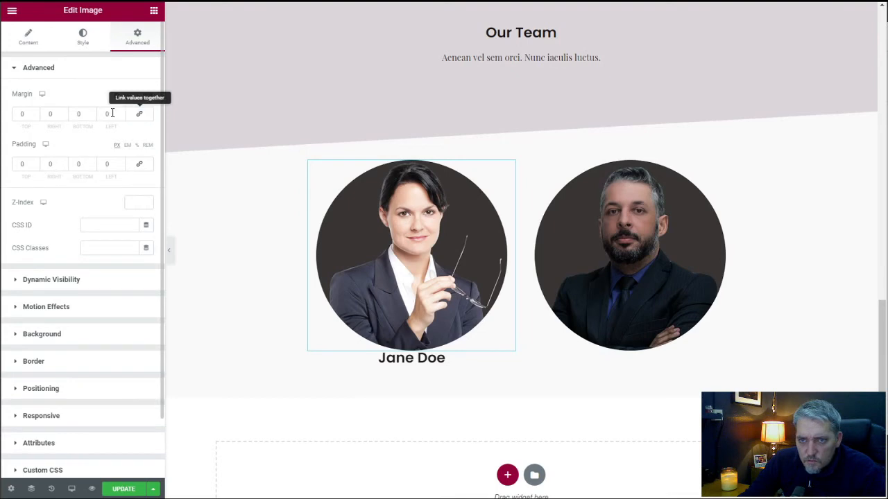
left_click(75, 114)
type("25")
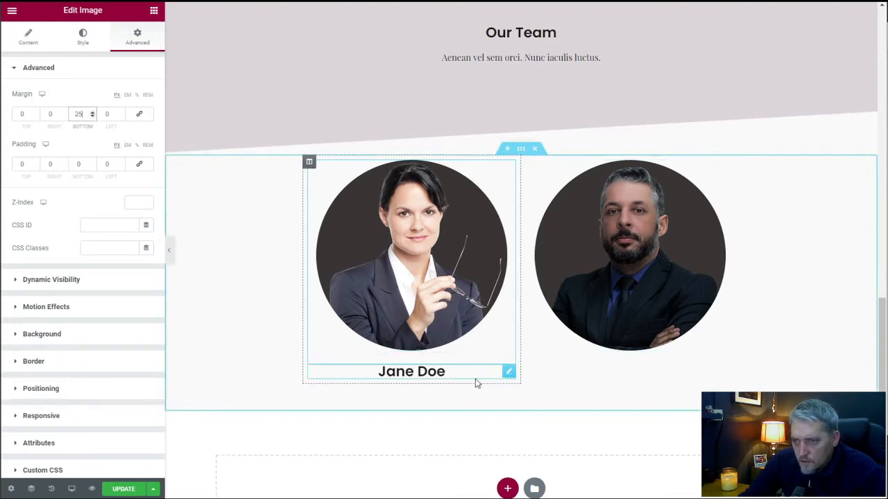
Add a Text Editor widget below the woman's name heading and center its placeholder text.
left_click(11, 11)
left_click(157, 12)
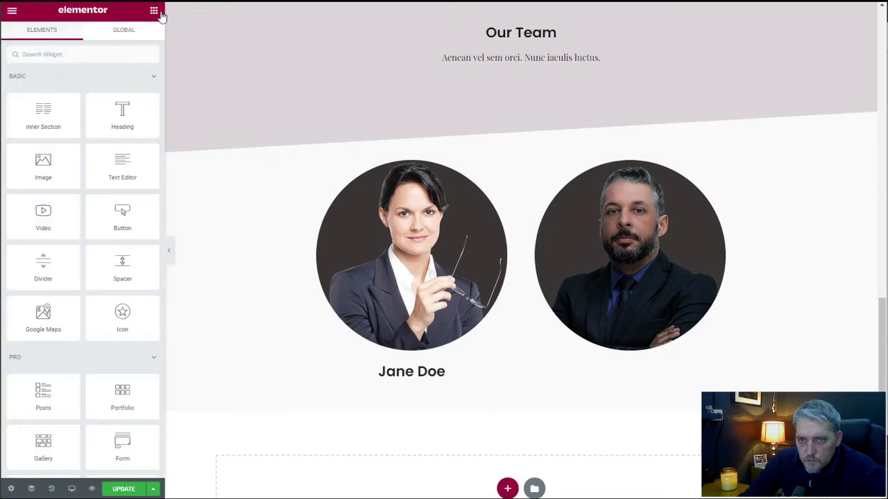
left_click_drag(122, 166, 410, 380)
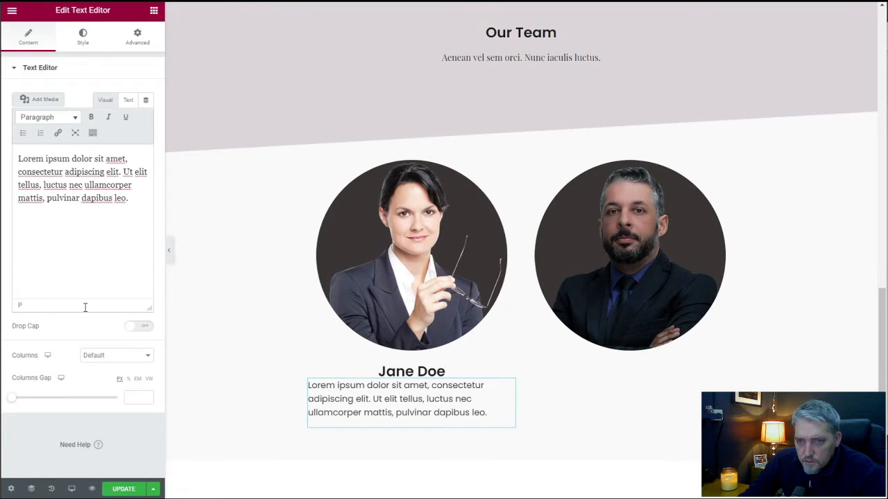
left_click(83, 38)
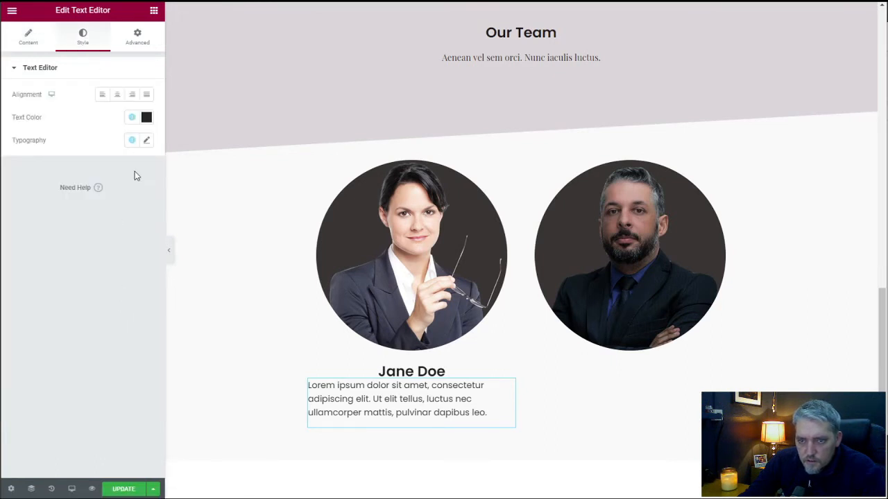
left_click(116, 94)
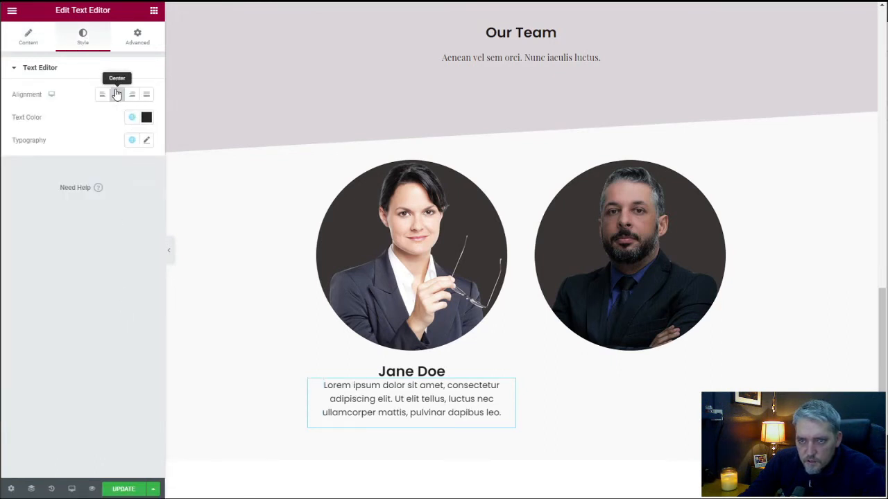
Set the color of the text below the woman's name to the Primary global color.
left_click(39, 39)
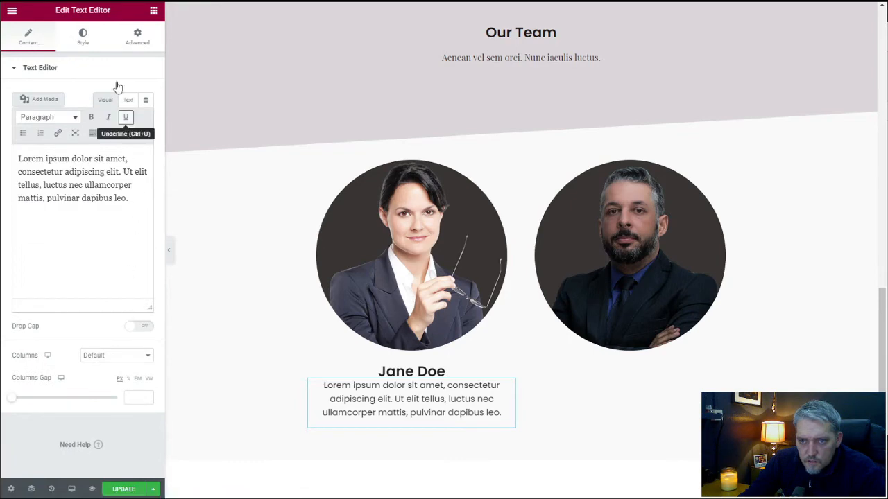
left_click(83, 37)
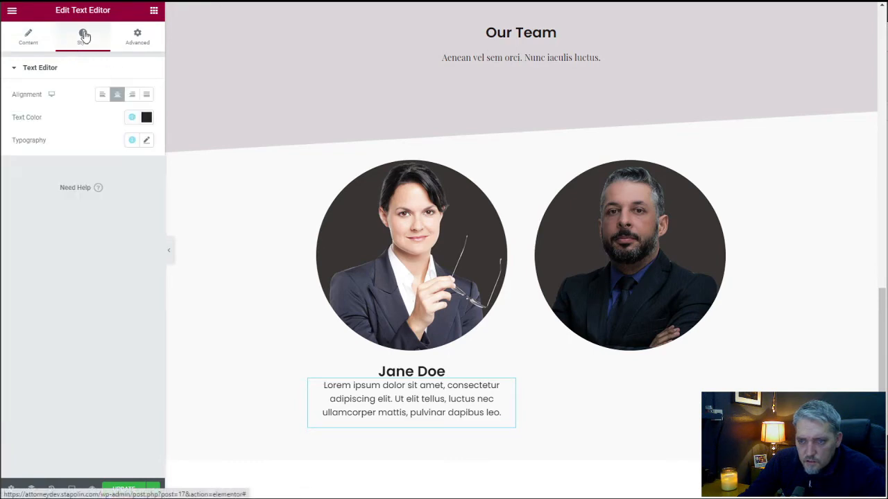
left_click(133, 120)
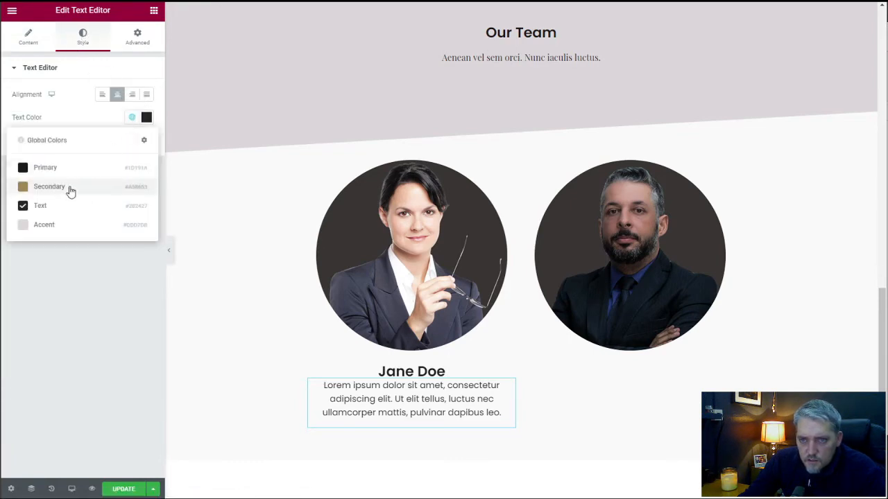
left_click(75, 169)
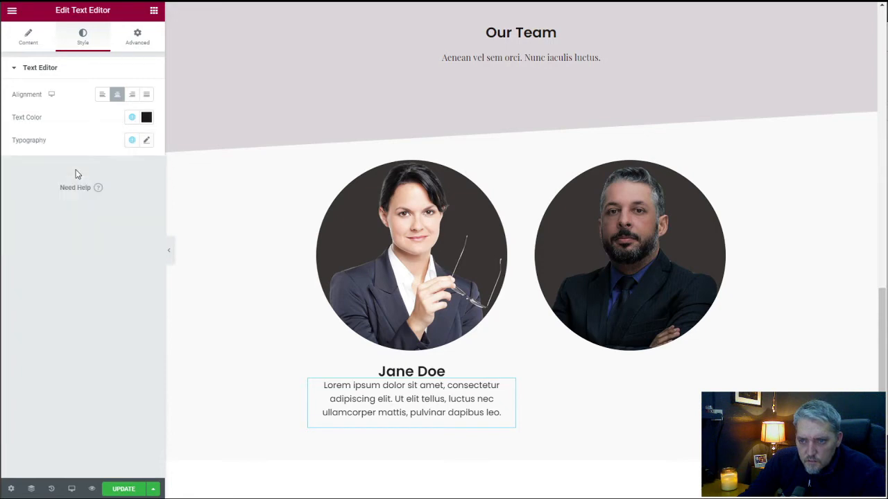
Try other global typography presets on the text below the woman's name, and return to its original regular sans-serif preset.
left_click(130, 141)
left_click(77, 205)
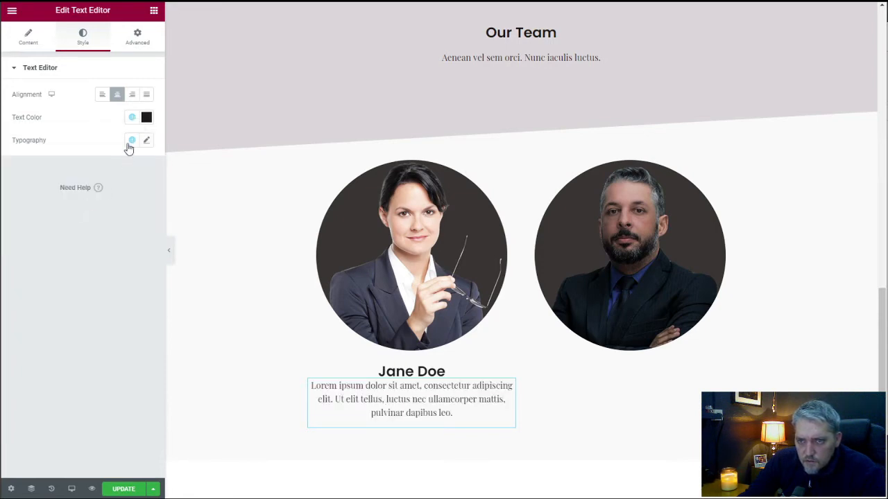
left_click(131, 141)
left_click(81, 191)
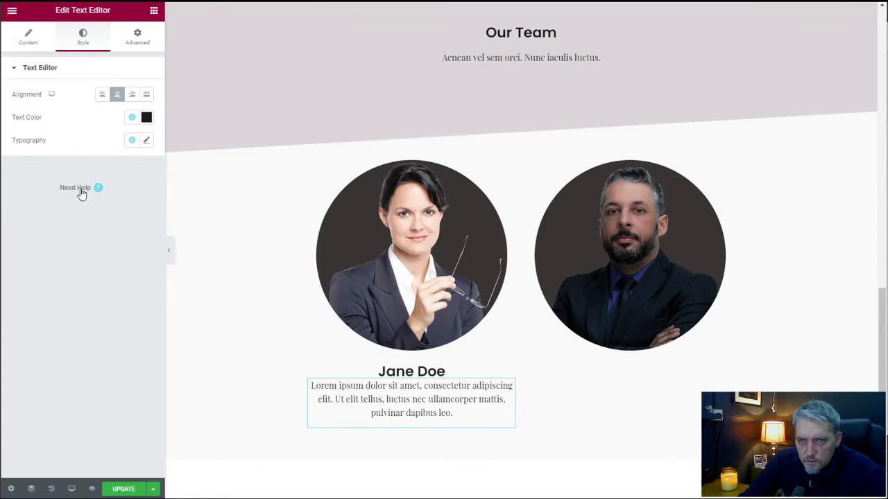
left_click(131, 141)
left_click(94, 233)
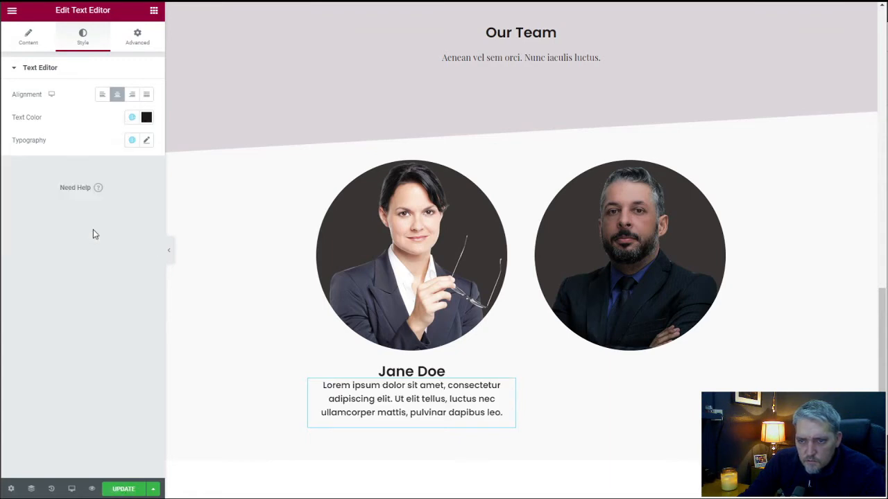
left_click(131, 141)
left_click(87, 218)
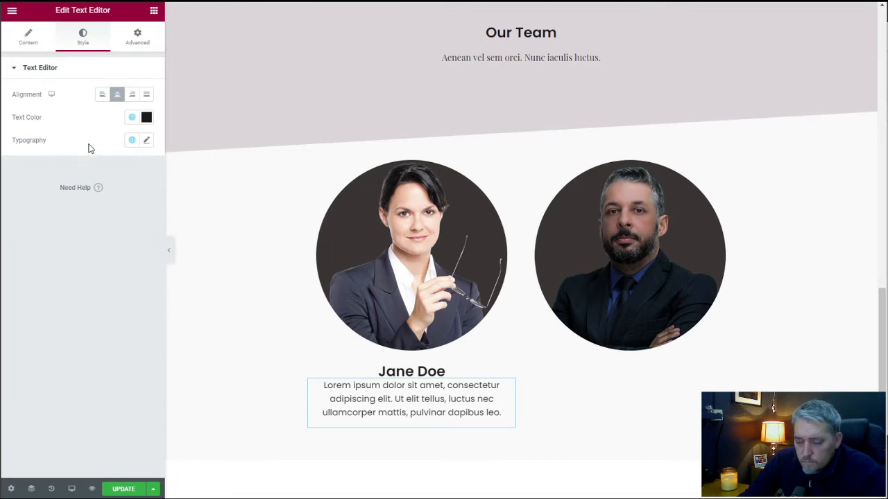
Set the bottom margin of the woman's name heading to 25 px.
left_click(510, 374)
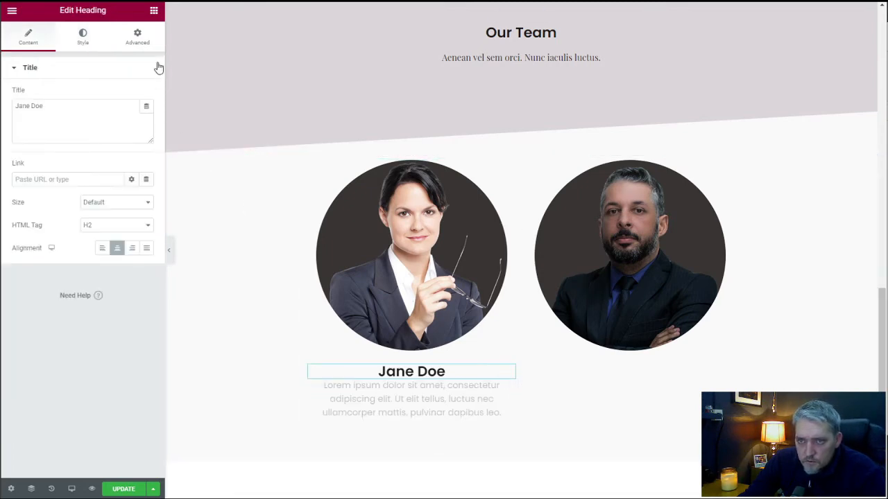
left_click(142, 42)
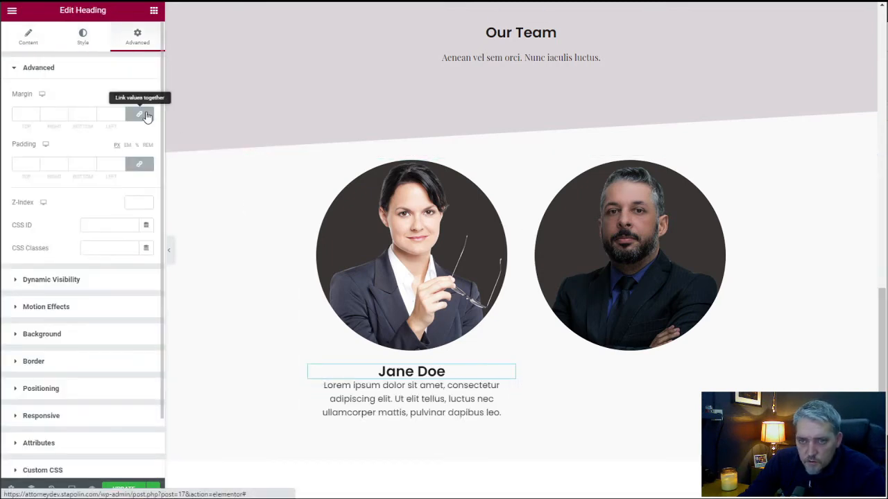
left_click(85, 114)
type("25")
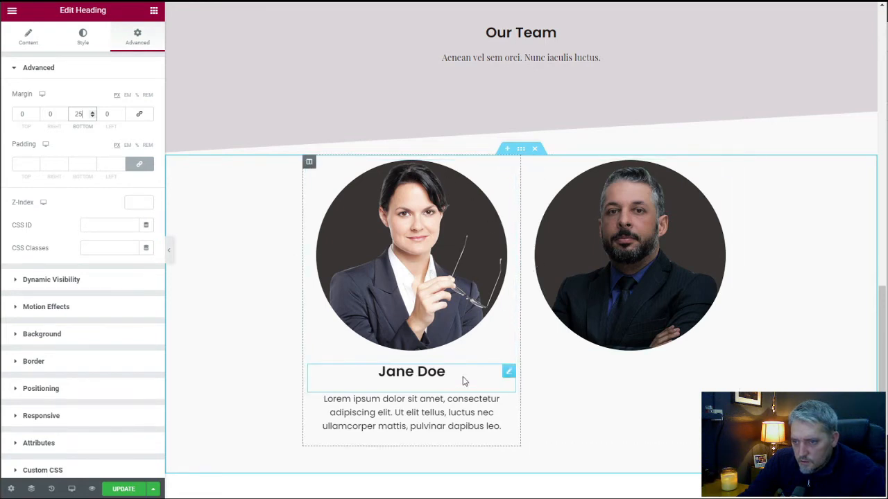
Duplicate the woman's name heading and text block, and place the copies below the man's portrait in the second column.
right_click(509, 371)
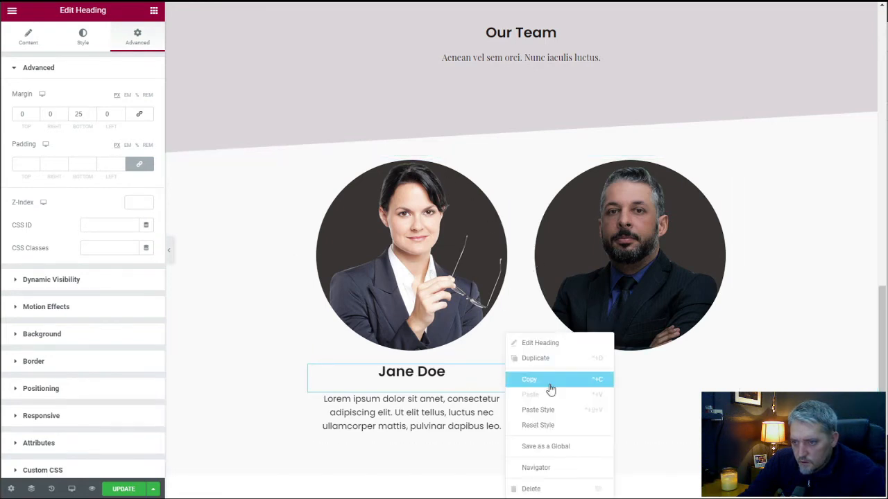
left_click(546, 359)
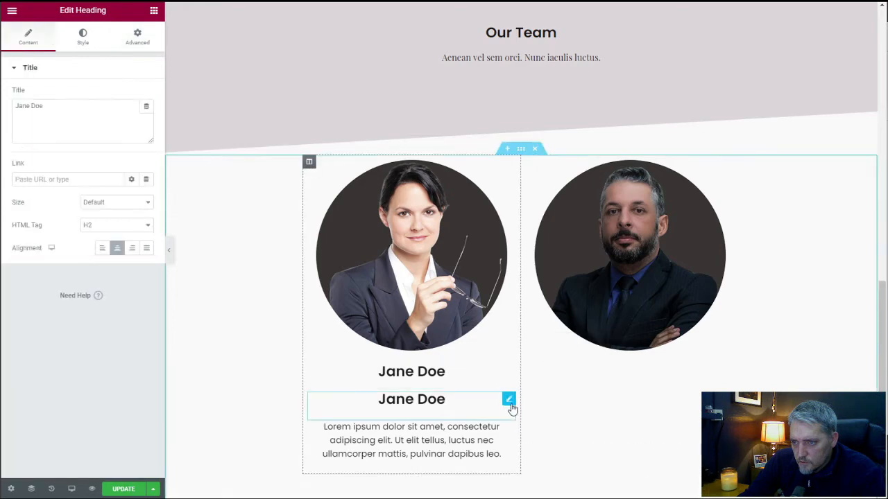
left_click_drag(514, 401, 619, 364)
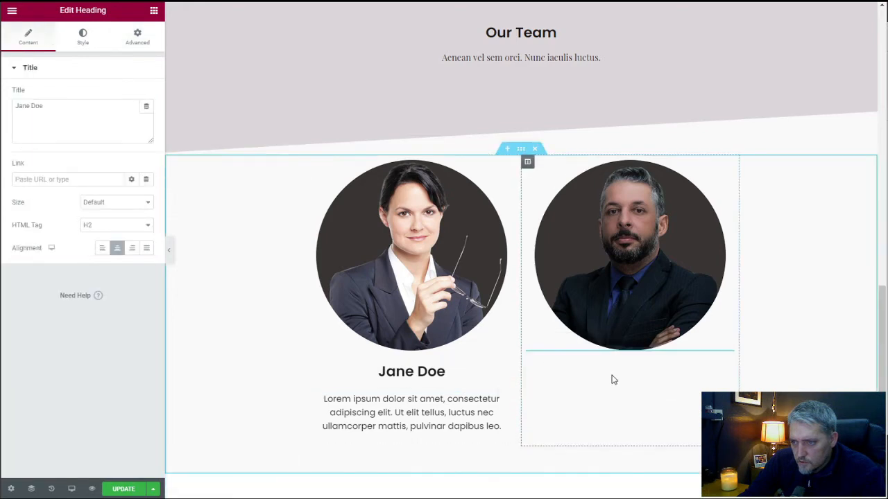
right_click(509, 400)
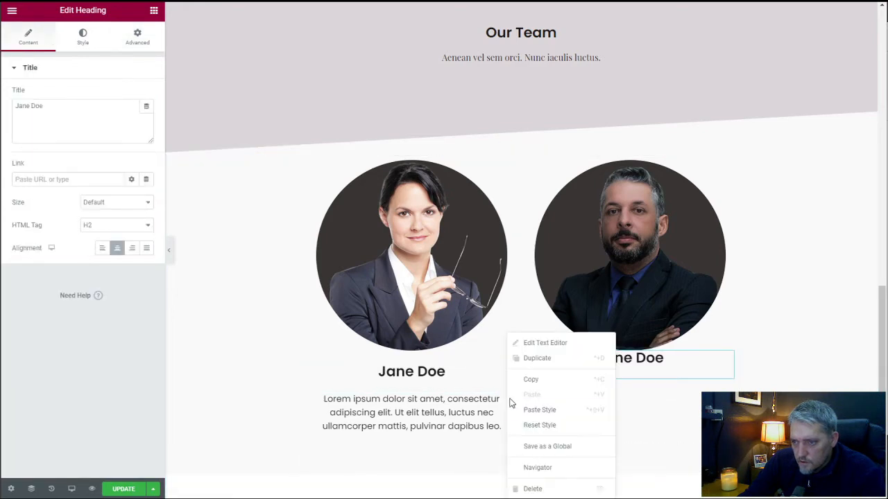
left_click(542, 359)
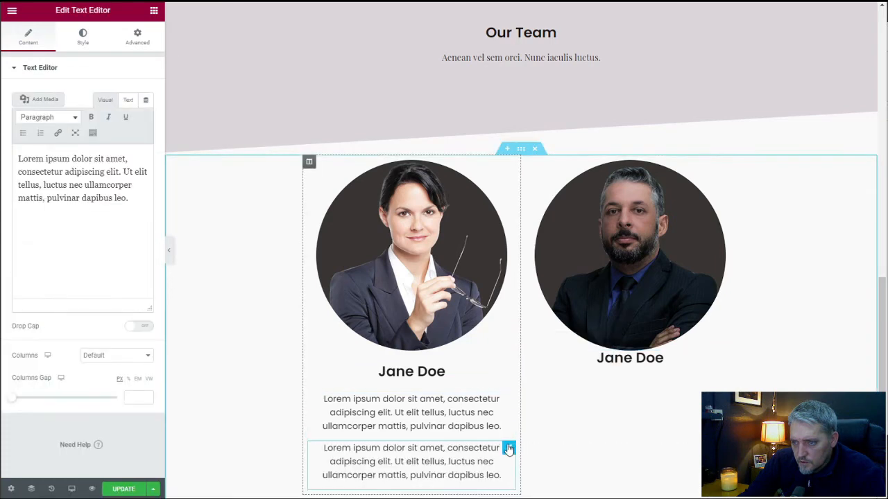
left_click_drag(509, 448, 620, 372)
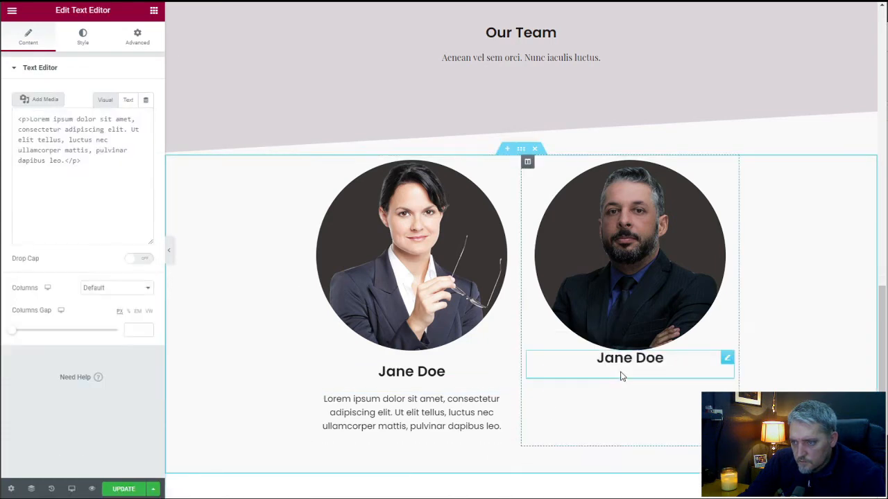
Replace the first name in the heading below the man's portrait with the male attorney's first name.
left_click(645, 357)
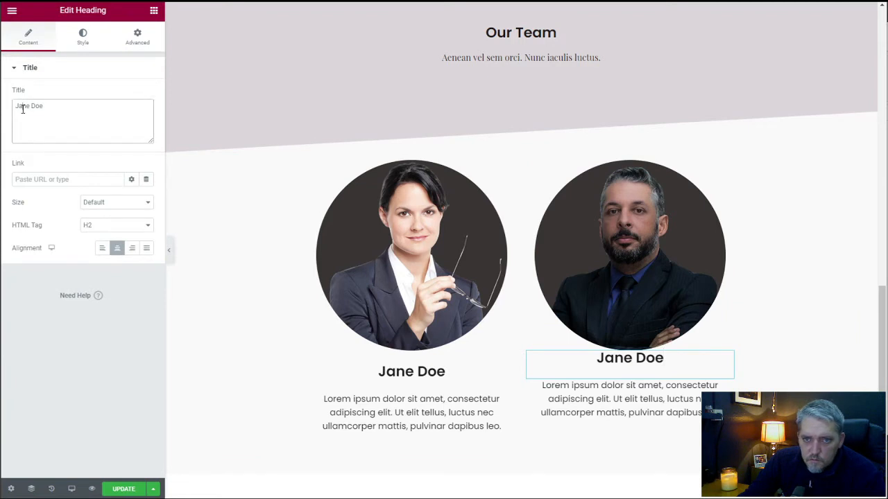
left_click_drag(18, 108, 29, 107)
key("BackSpace")
type("ohn")
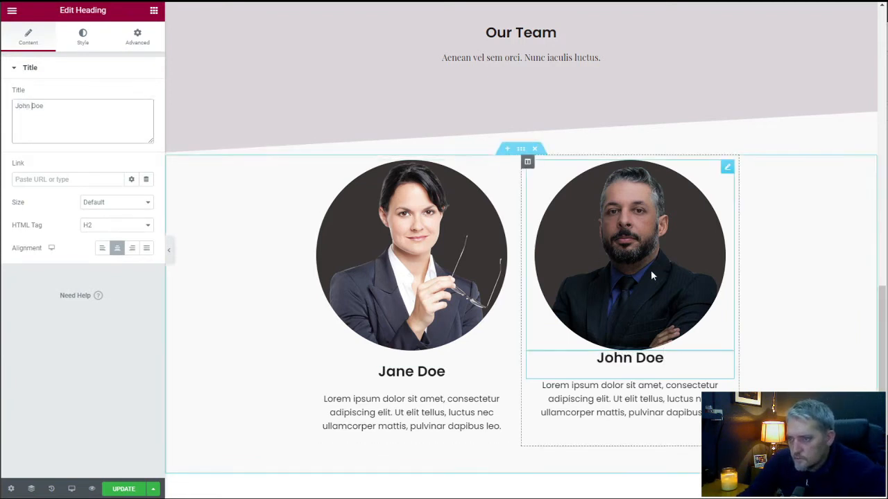
Unlink the margin values of the man's portrait and set its bottom margin to 25 px.
left_click(727, 168)
left_click(139, 42)
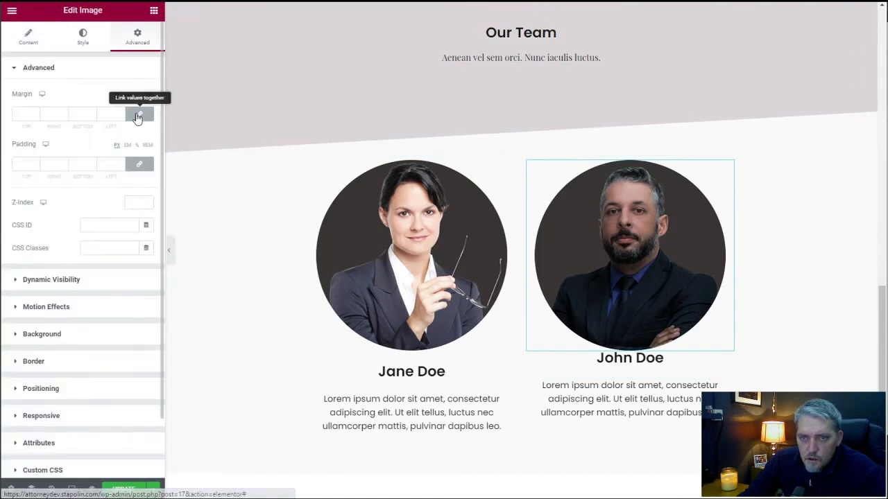
left_click(139, 113)
left_click(88, 115)
type("25")
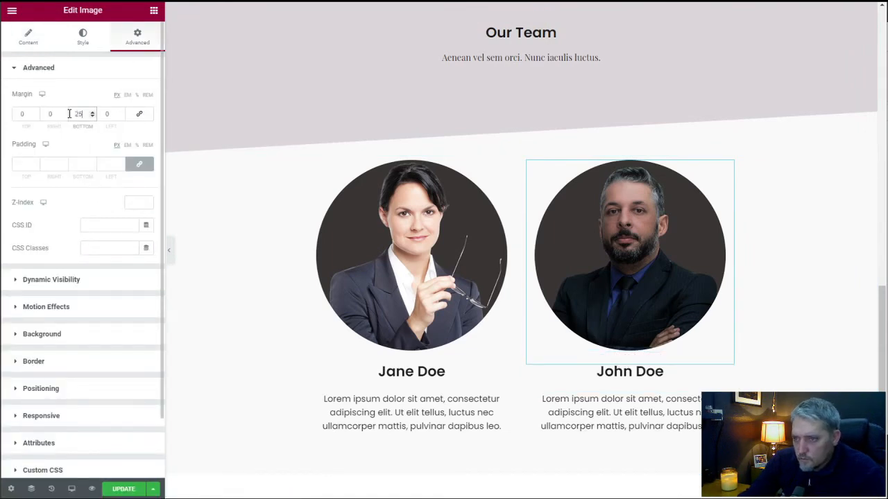
left_click(309, 163)
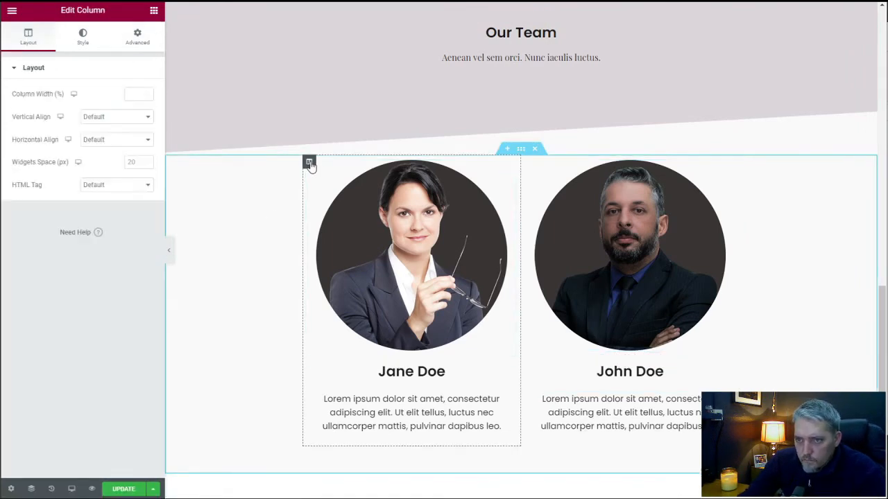
left_click(134, 36)
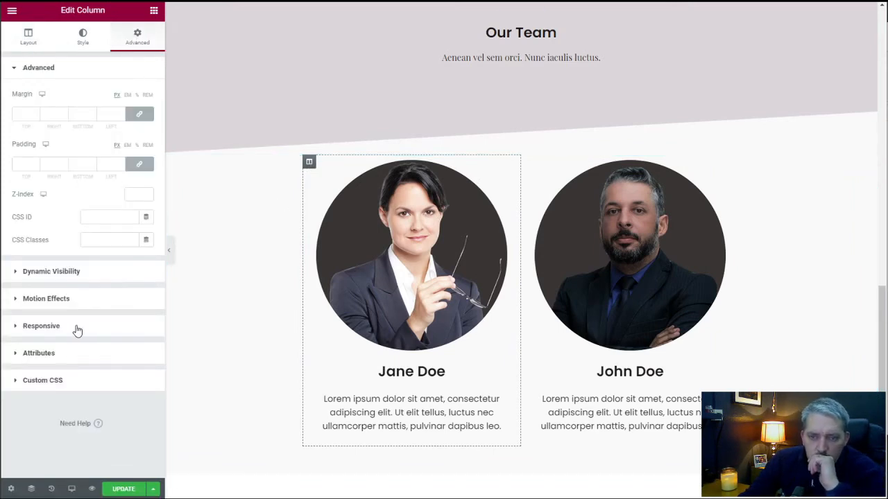
left_click(81, 38)
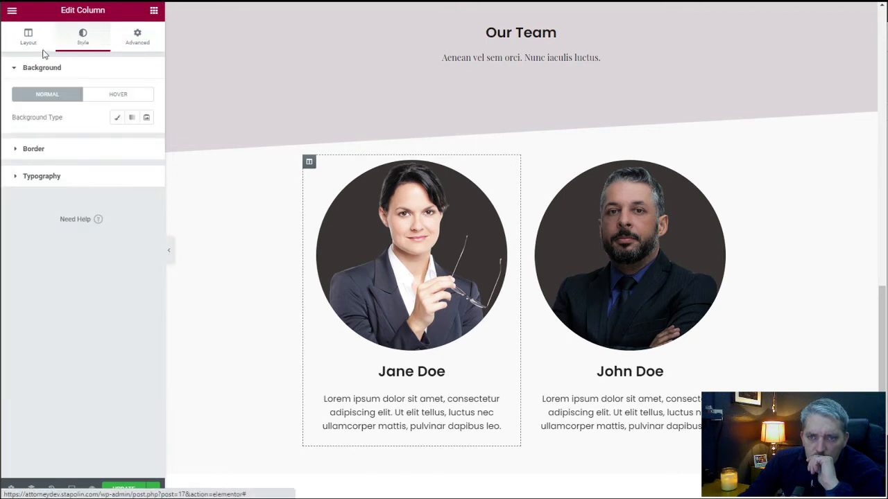
left_click(29, 43)
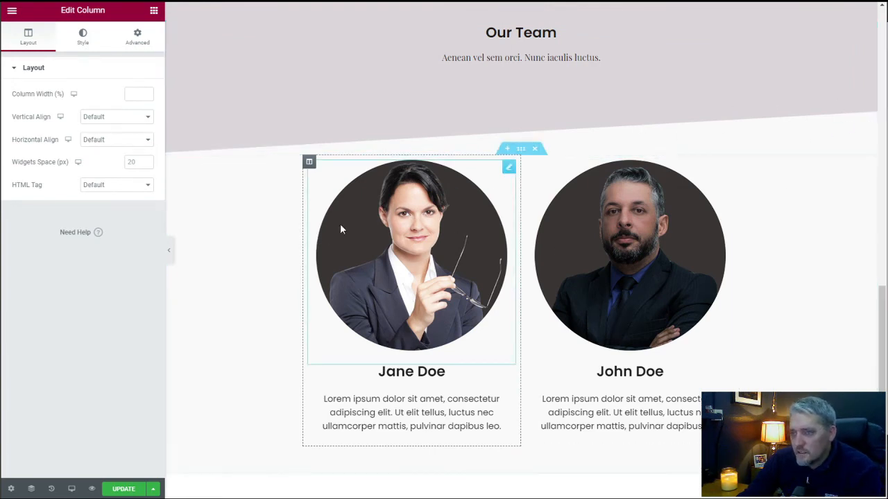
Add a flipped Tilt shape divider with a height of 80 to the bottom edge of the practice area cards section.
scroll(385, 211, "up", 2)
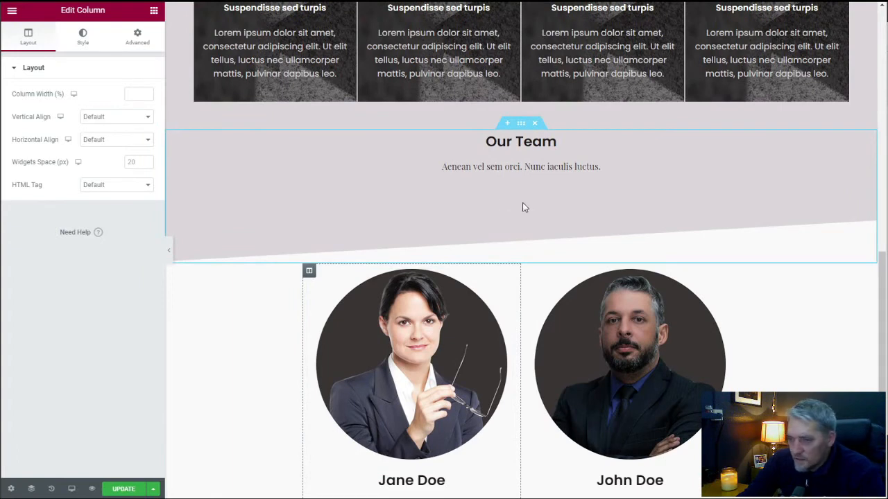
left_click(520, 123)
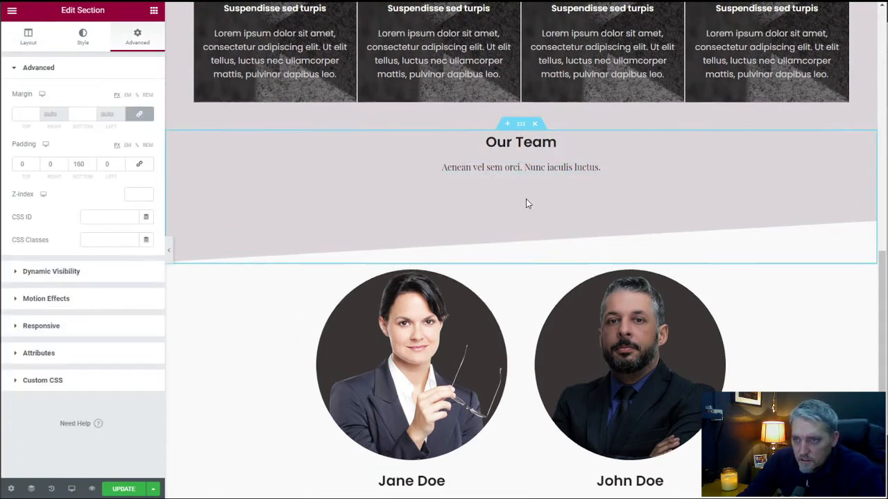
scroll(524, 208, "up", 2)
scroll(522, 221, "up", 2)
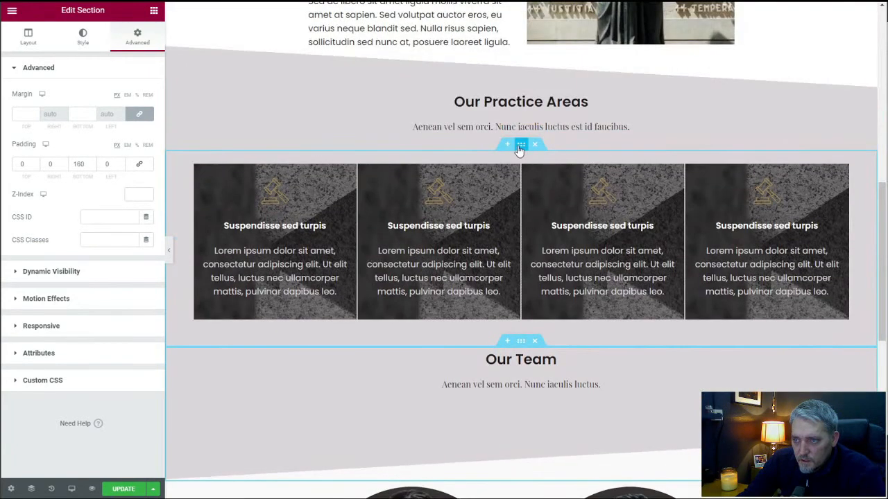
left_click(82, 36)
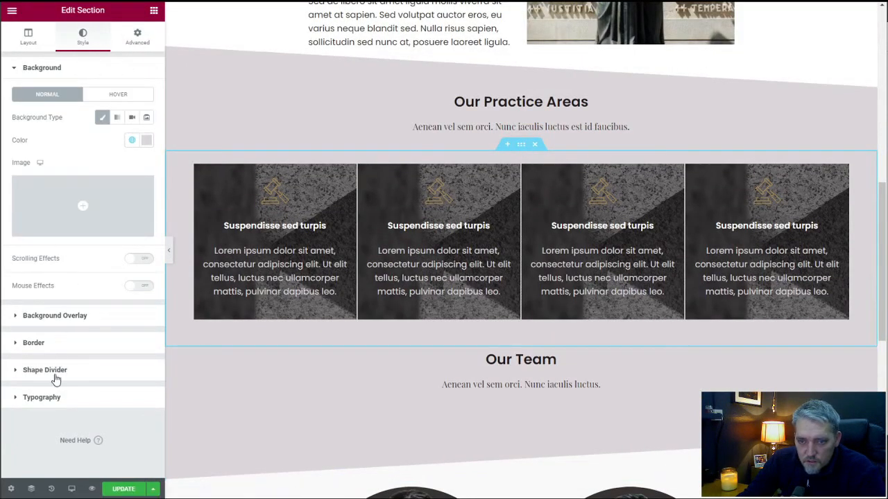
left_click(119, 370)
left_click(118, 176)
left_click(116, 200)
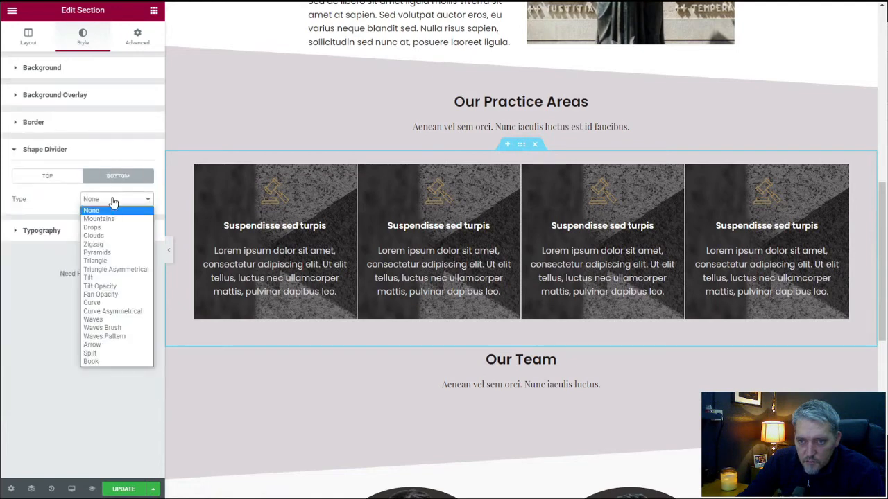
left_click(111, 278)
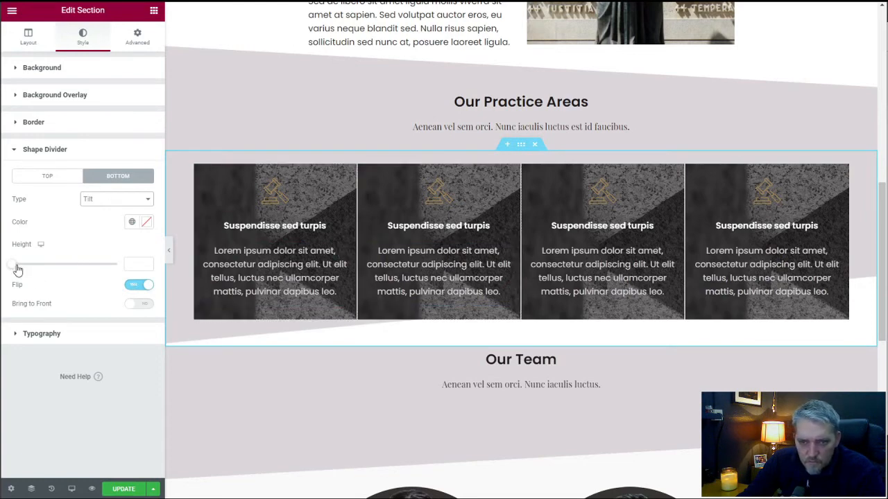
left_click_drag(17, 269, 40, 265)
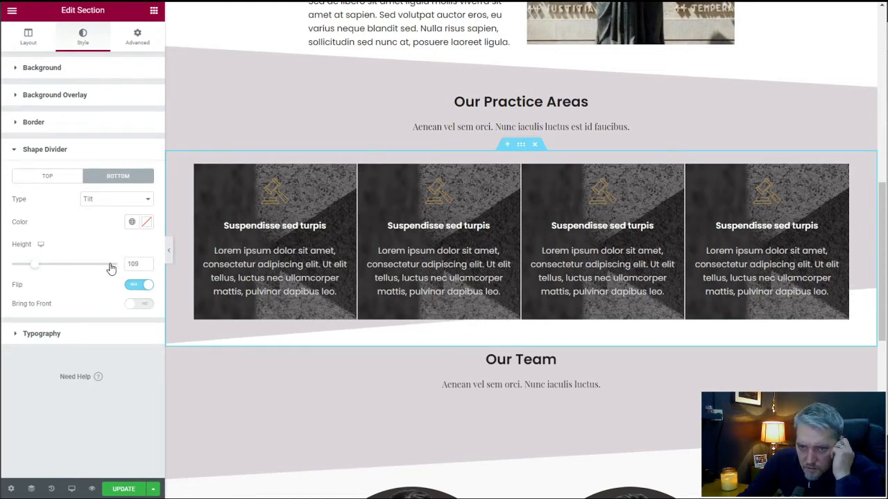
type("80")
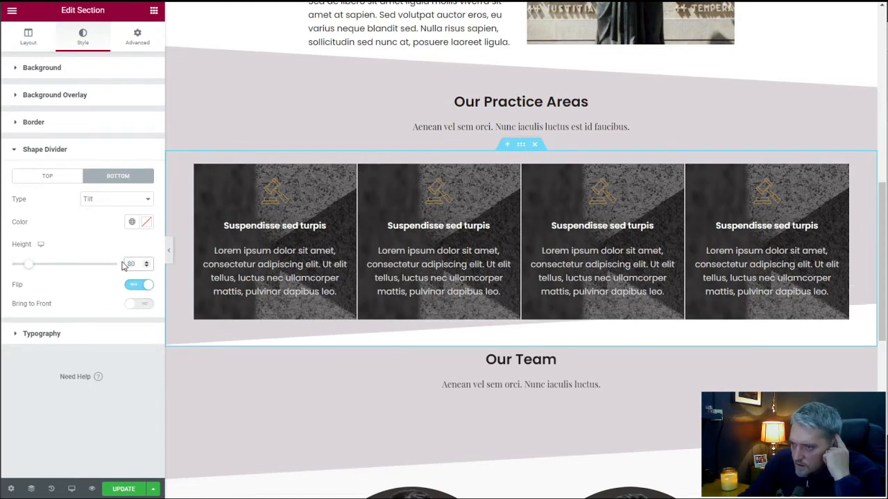
Clear the background color of the Our Team heading section.
scroll(402, 305, "down", 2)
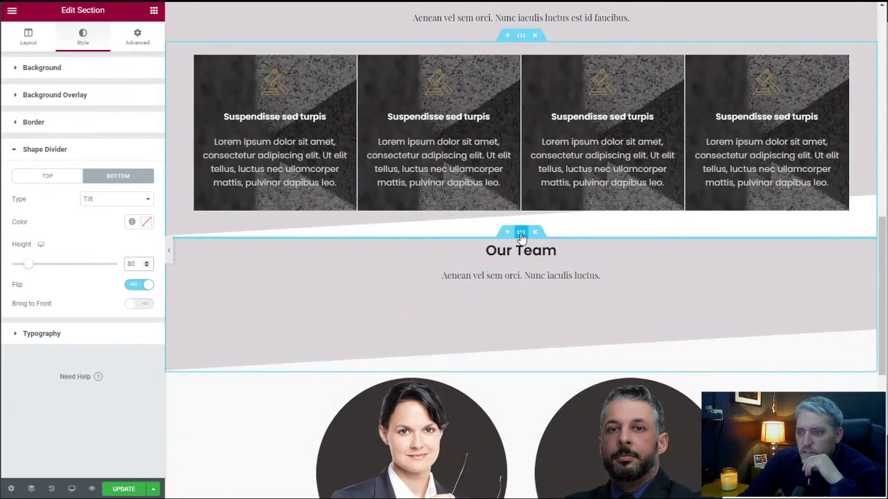
left_click(81, 38)
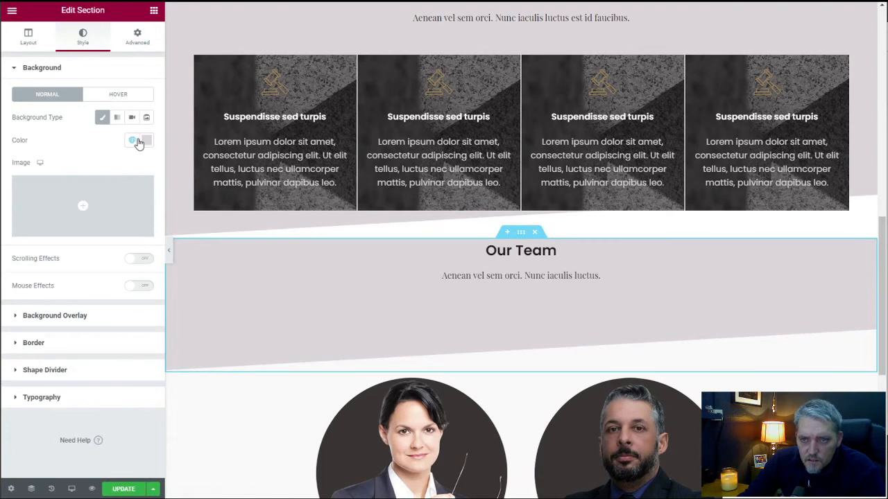
left_click(147, 141)
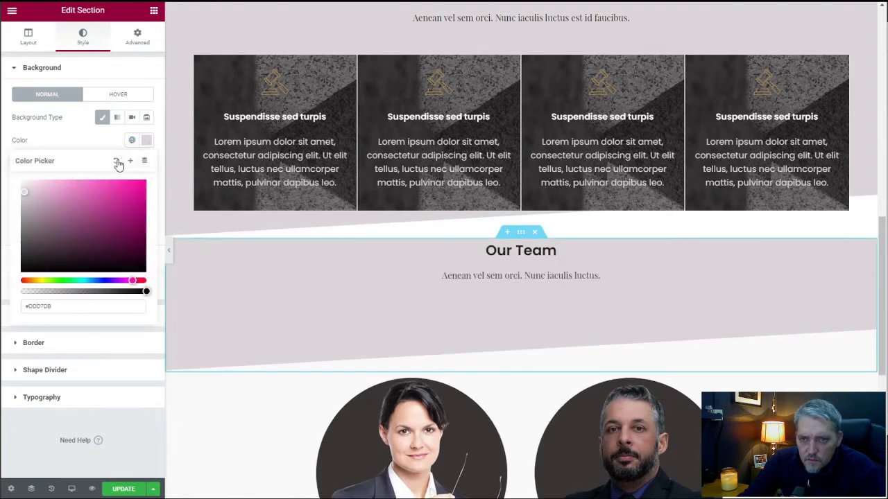
left_click(117, 161)
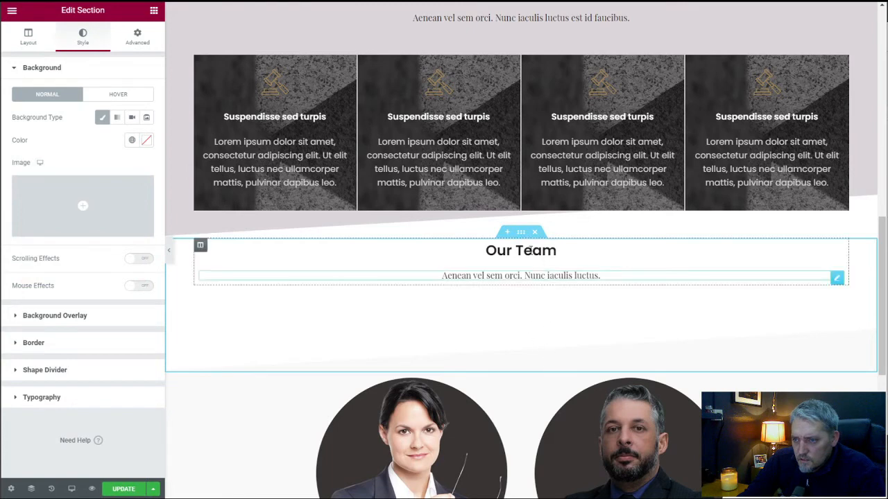
Set the Our Team heading section's bottom padding to 80 px and its top padding to 50 px.
left_click(137, 36)
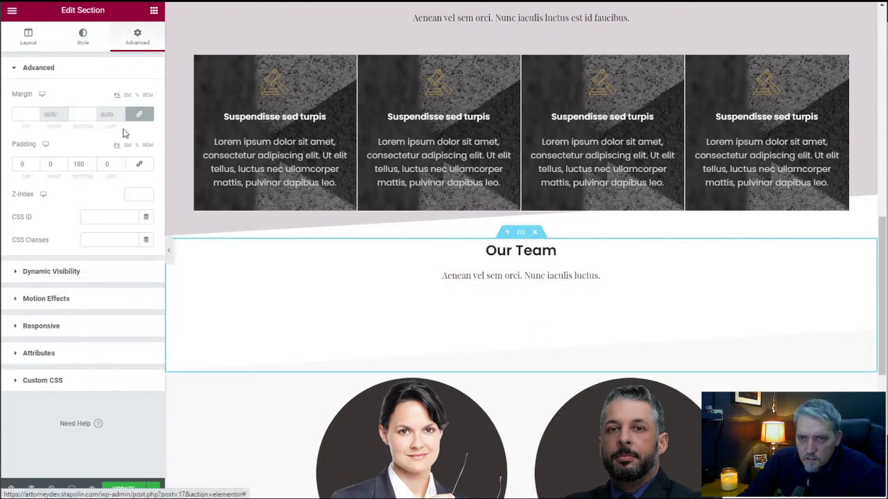
double_click(68, 164)
type("80")
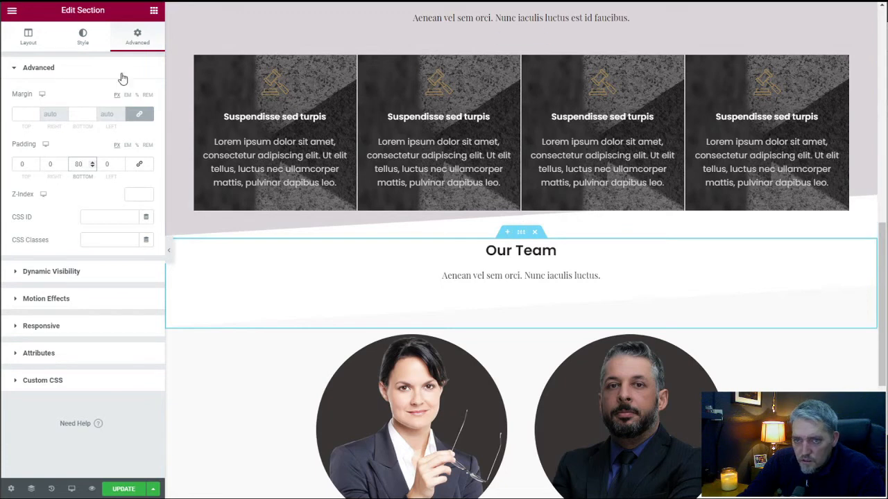
left_click_drag(25, 164, 14, 165)
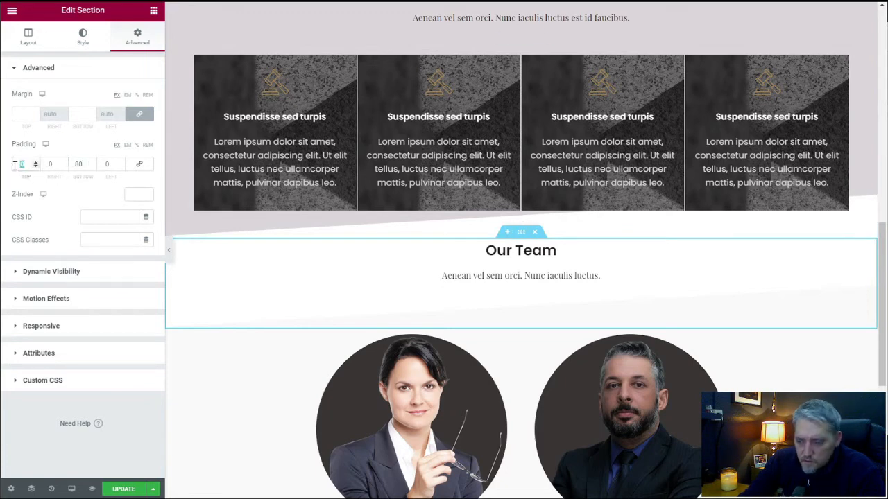
type("50")
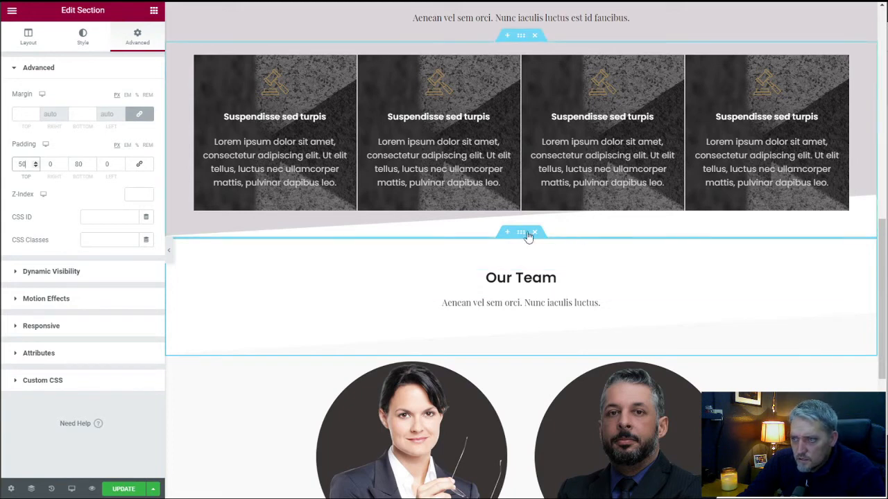
Set the bottom padding of the practice area cards section to 0 px.
scroll(527, 236, "up", 1)
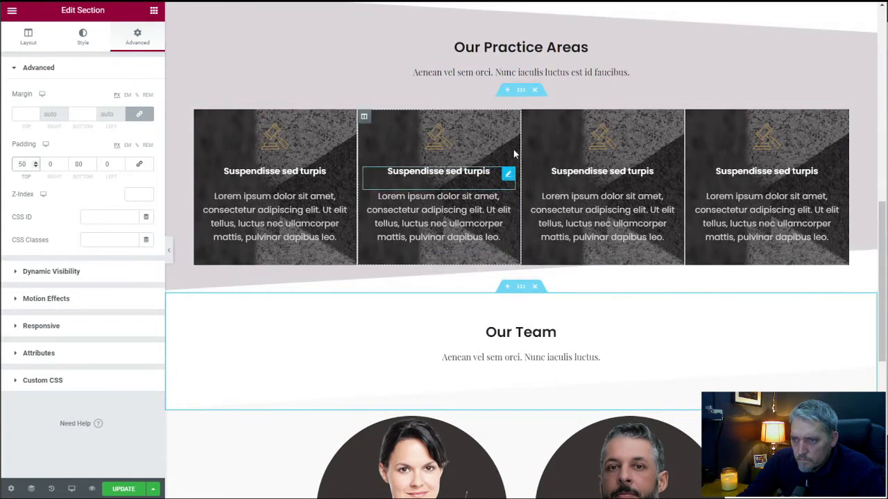
left_click(138, 40)
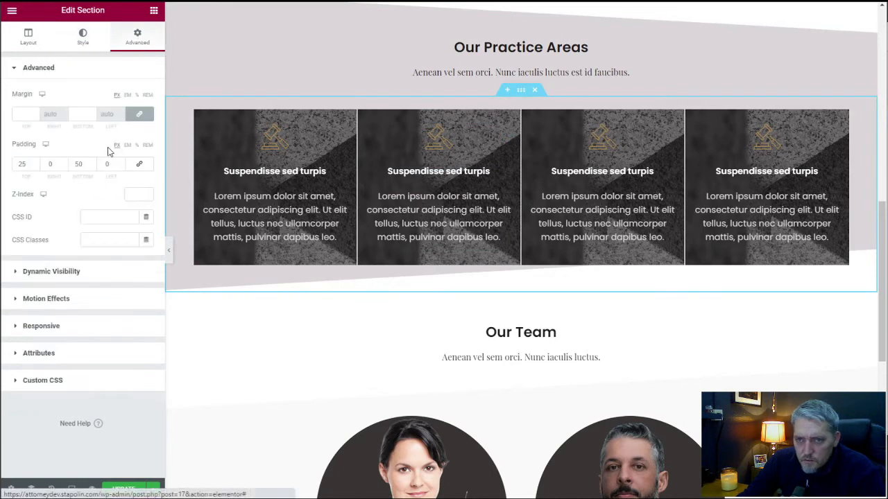
double_click(72, 164)
type("0")
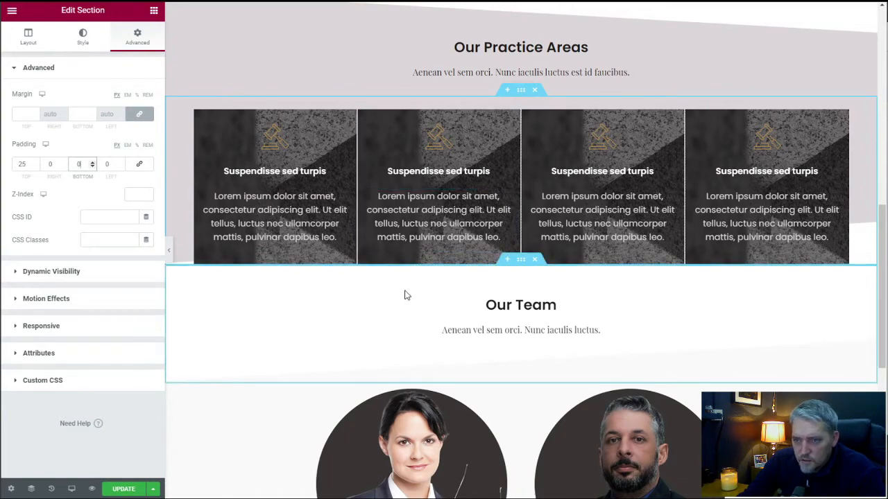
Remove the bottom shape divider from the Our Team heading section by setting its type to None.
scroll(405, 296, "down", 3)
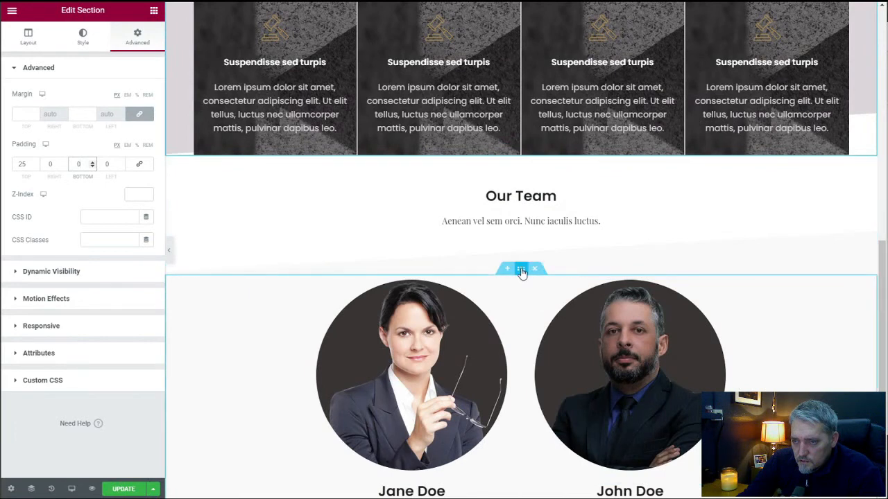
scroll(540, 208, "up", 1)
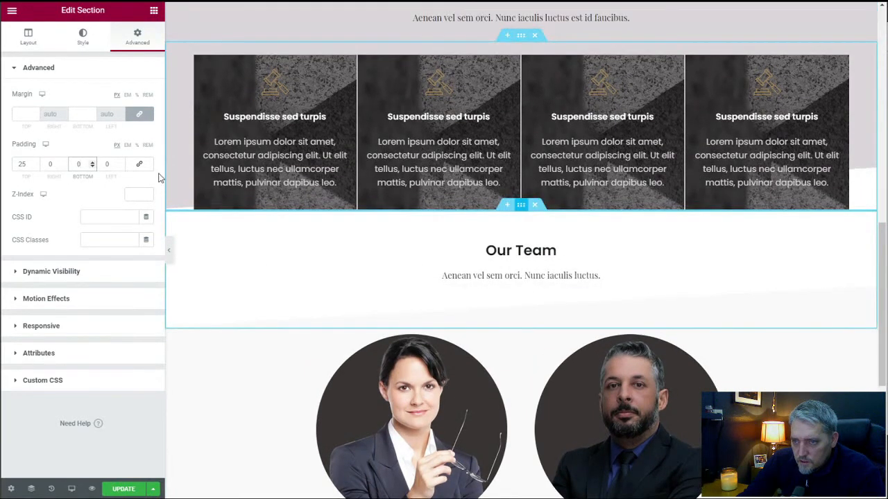
left_click(88, 44)
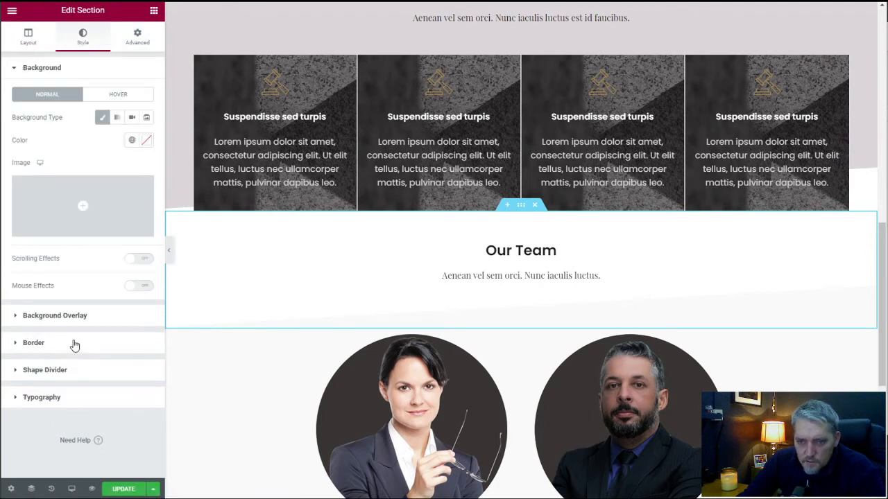
left_click(73, 371)
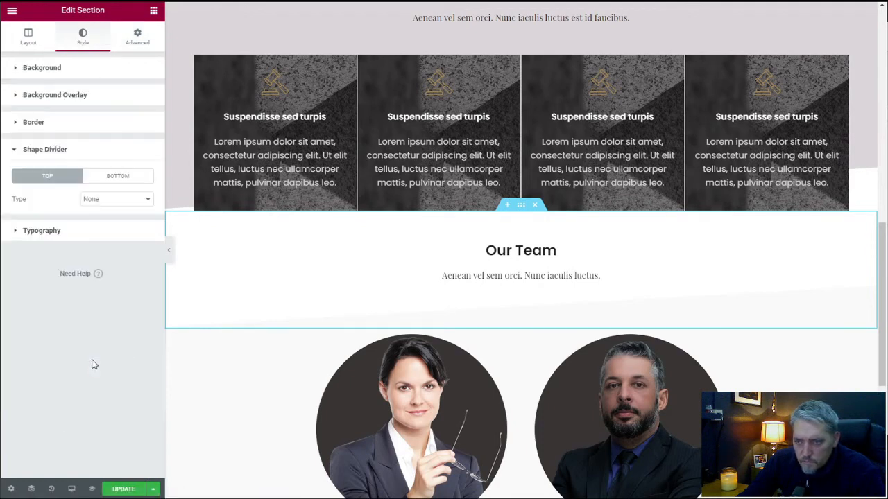
left_click(107, 178)
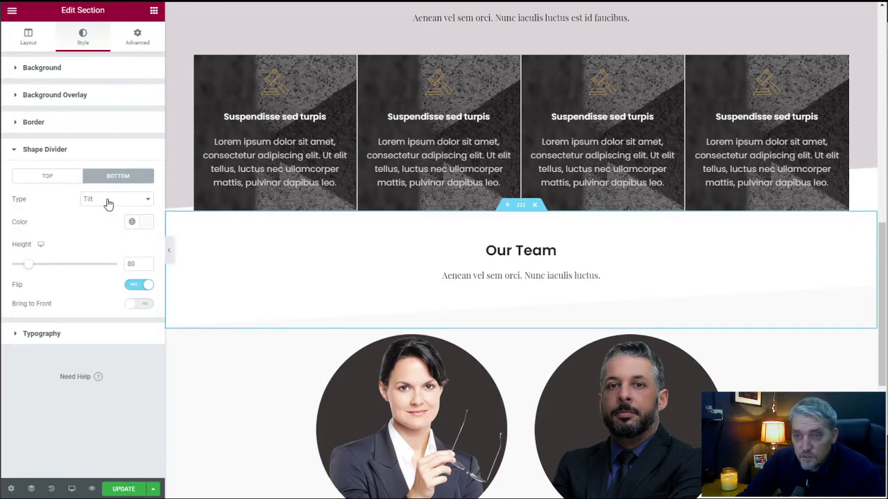
left_click(107, 203)
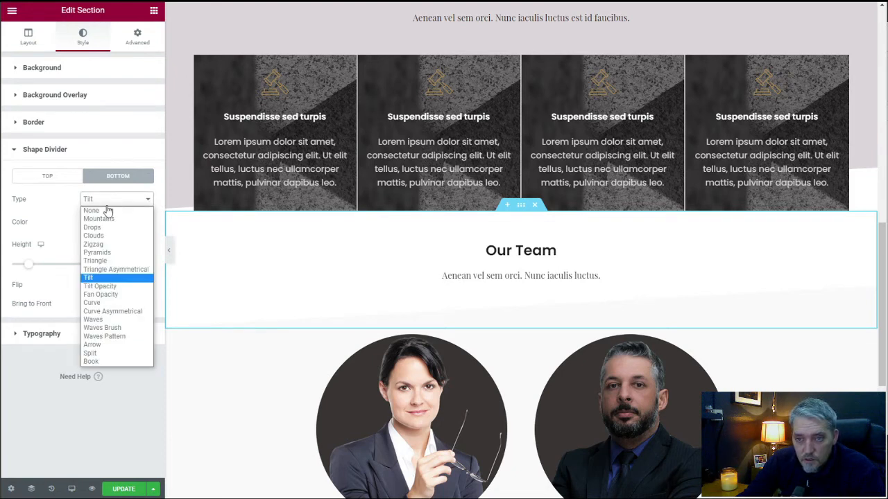
left_click(107, 208)
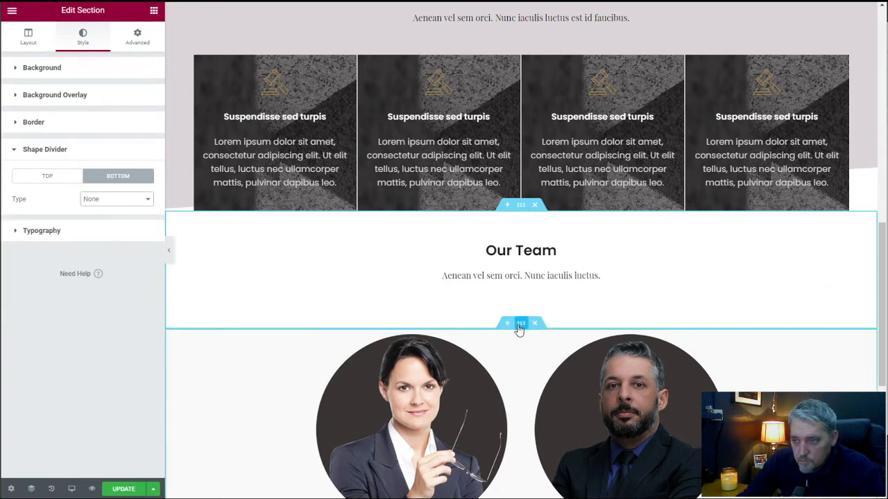
Add a flipped Tilt shape divider with a height of 80 to the top edge of the attorney portraits section.
left_click(519, 326)
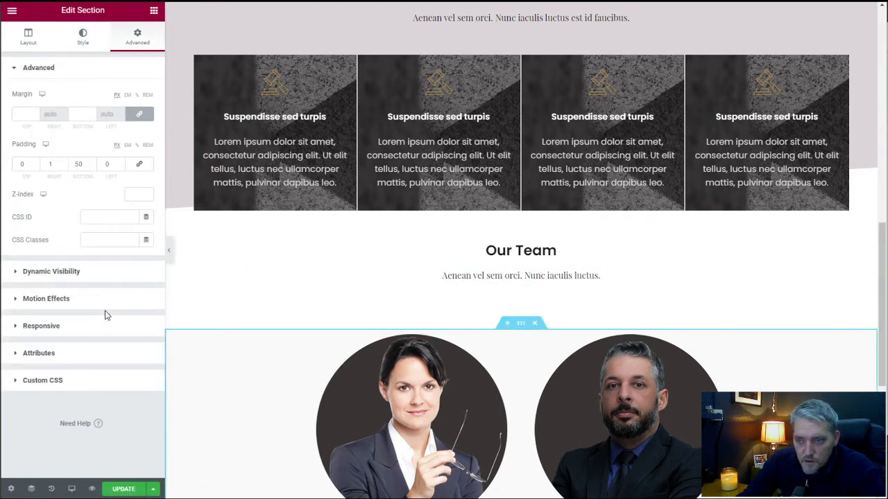
left_click(73, 33)
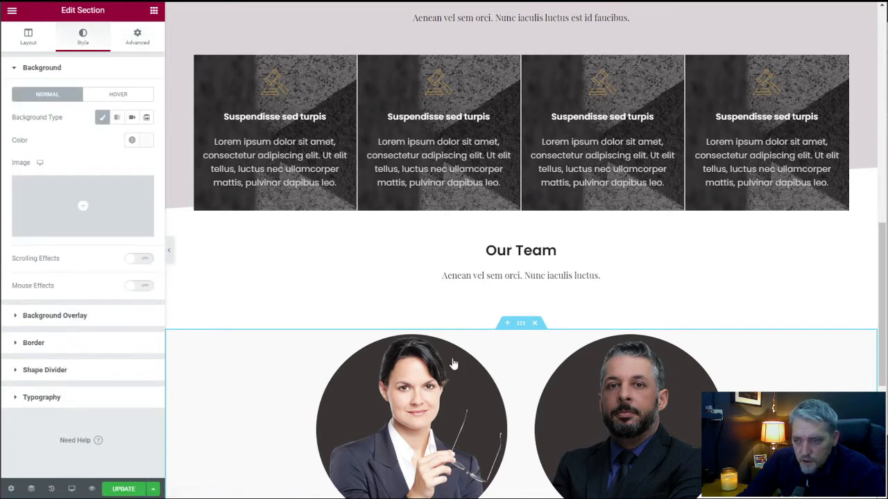
left_click(44, 369)
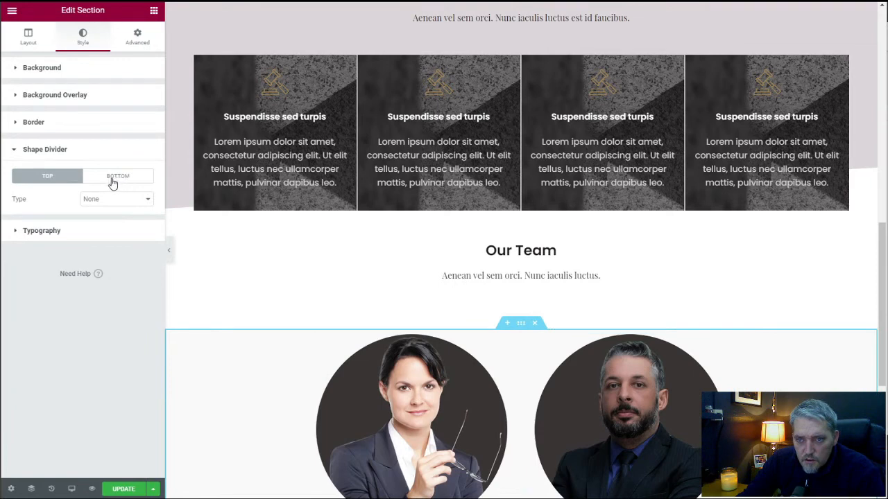
left_click(108, 201)
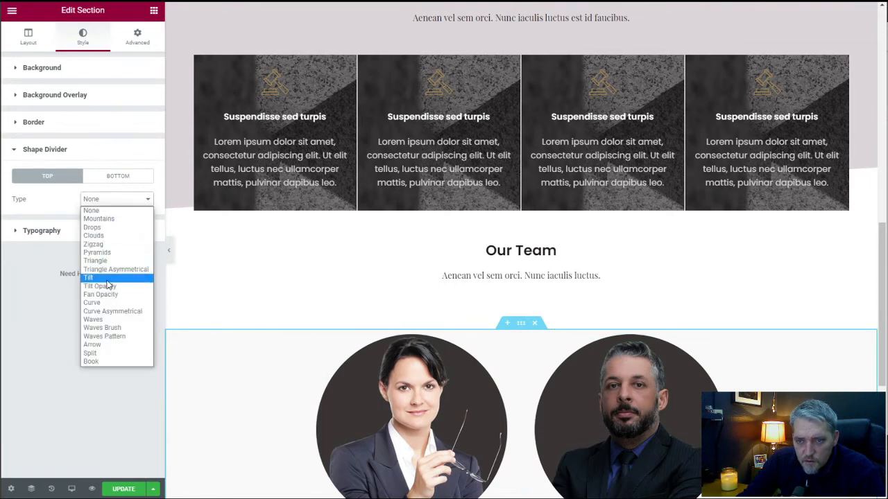
left_click(110, 283)
left_click(139, 285)
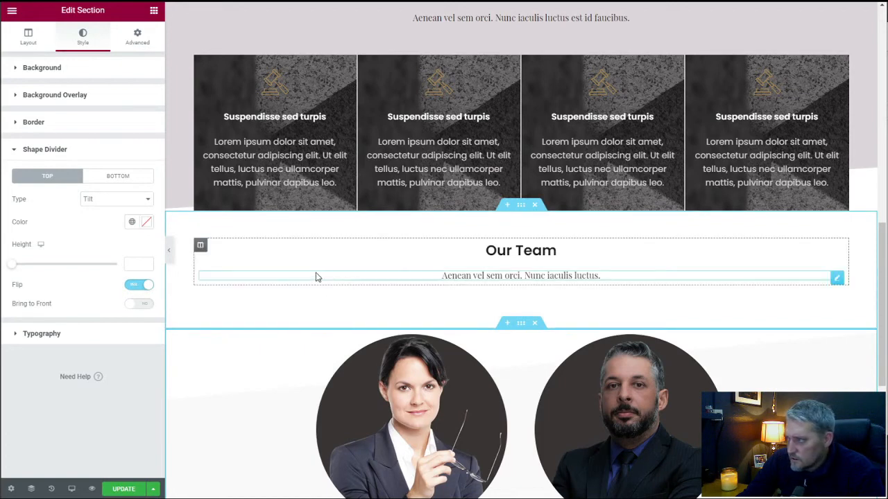
scroll(291, 305, "down", 1)
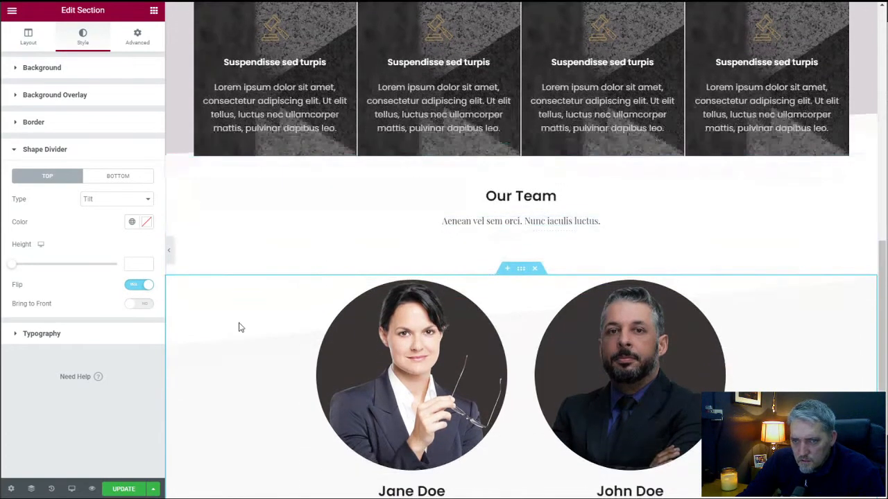
left_click(135, 264)
type("80")
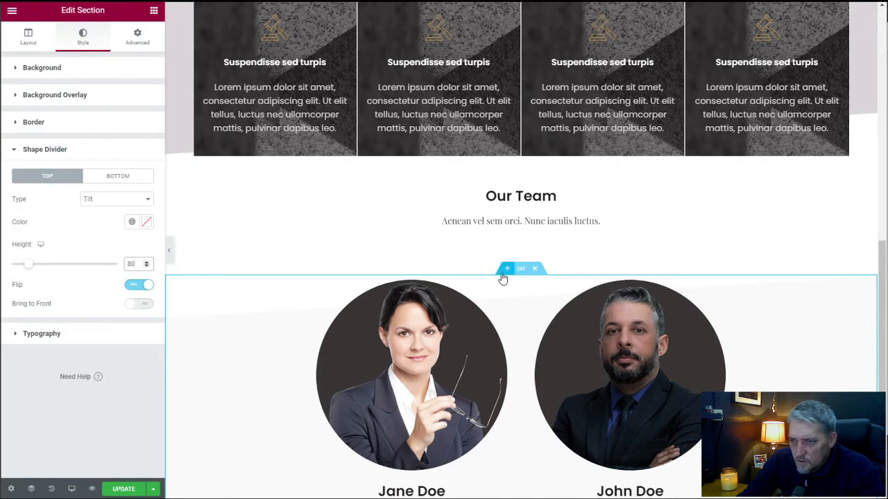
Set the top padding of the first attorney's column in the portraits section to 80 px, with the padding values unlinked.
scroll(441, 293, "down", 1)
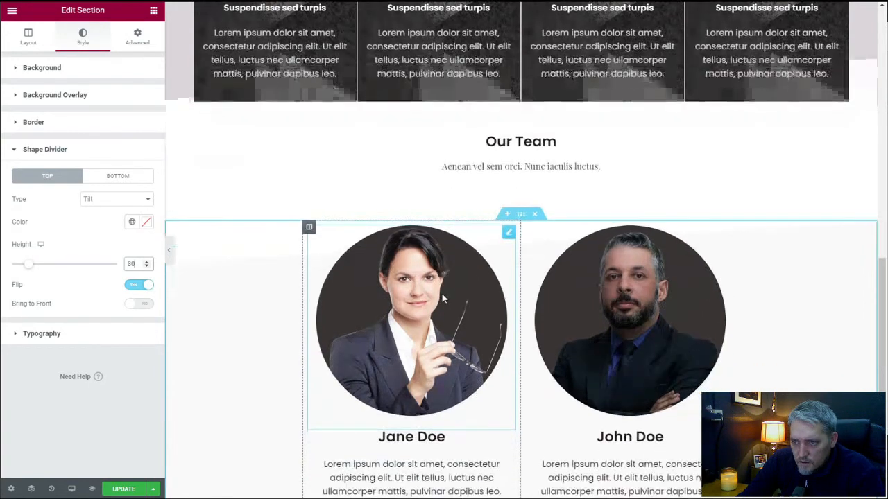
left_click(310, 229)
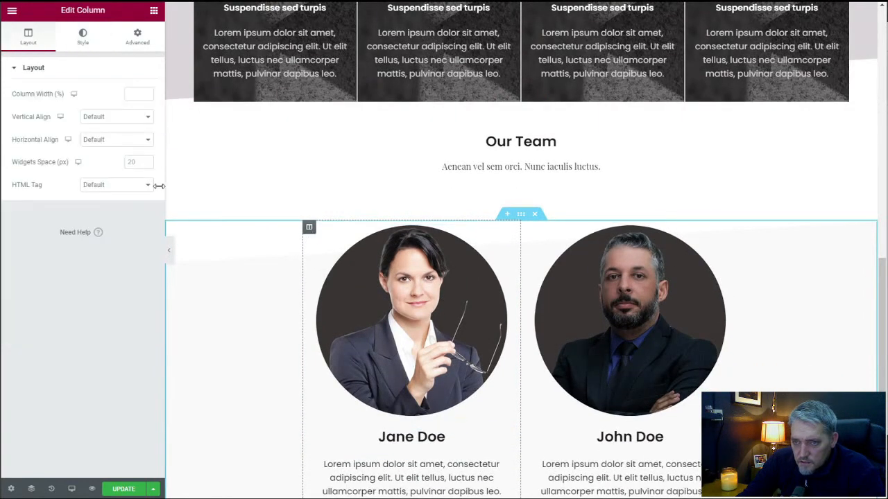
left_click(137, 37)
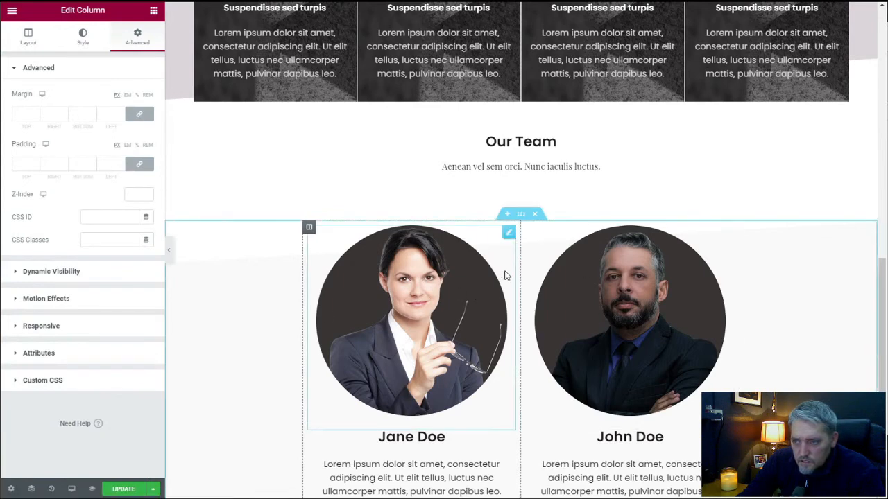
left_click(139, 164)
left_click_drag(29, 164, 13, 164)
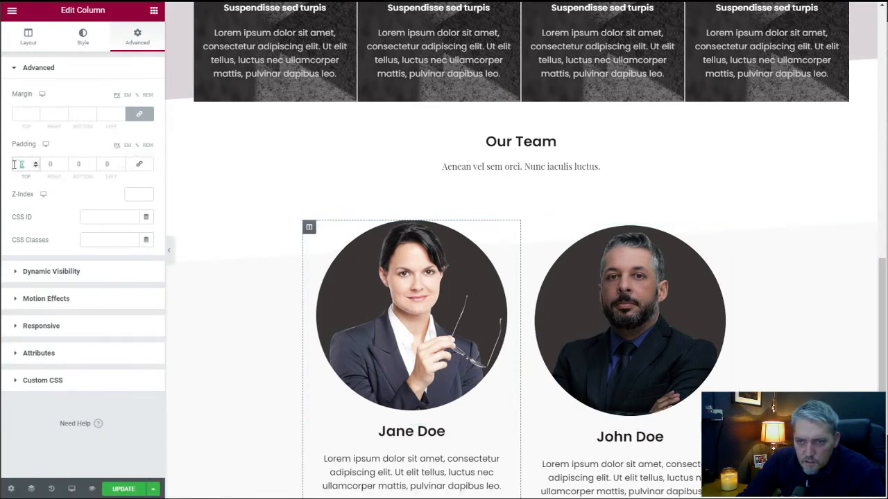
type("80")
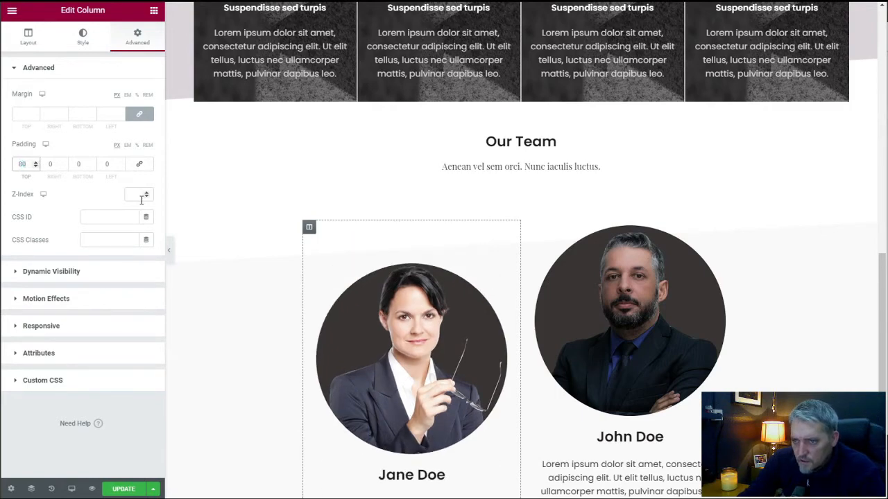
Add a new section with two equal columns below the attorney portraits section.
scroll(413, 255, "down", 3)
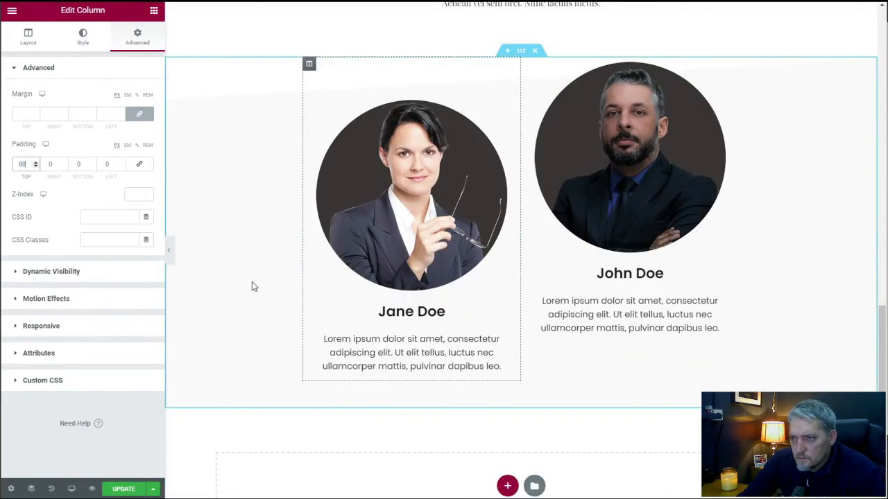
scroll(253, 286, "up", 2)
scroll(253, 286, "up", 2)
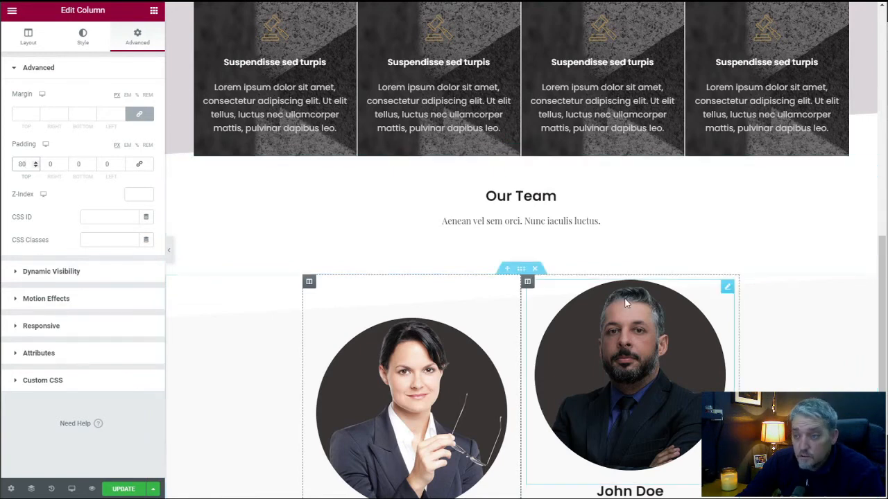
scroll(625, 301, "down", 5)
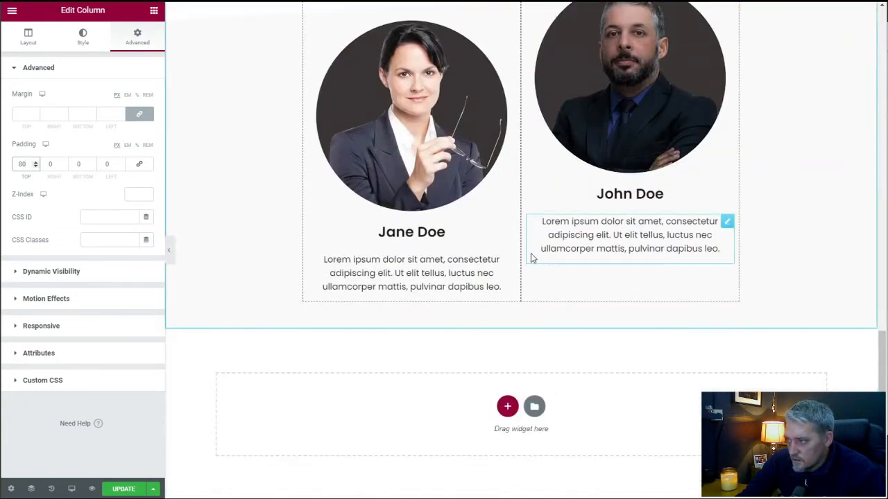
scroll(532, 258, "up", 20)
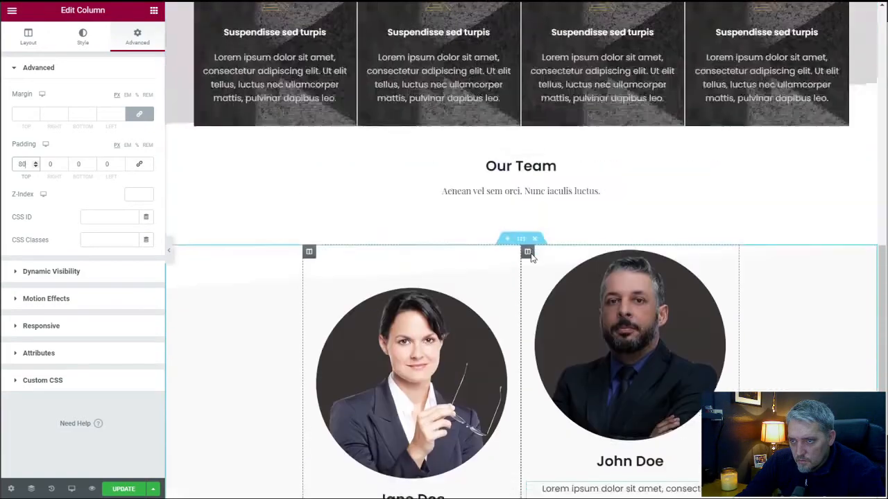
scroll(531, 258, "down", 20)
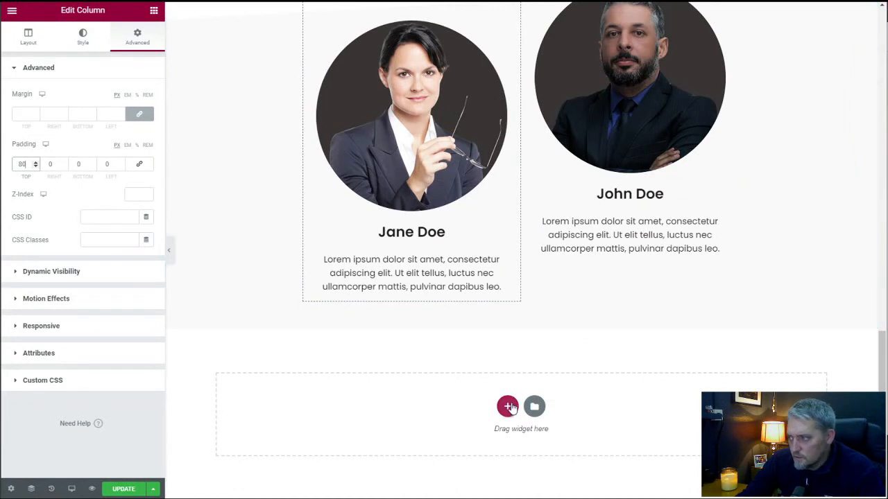
left_click(508, 408)
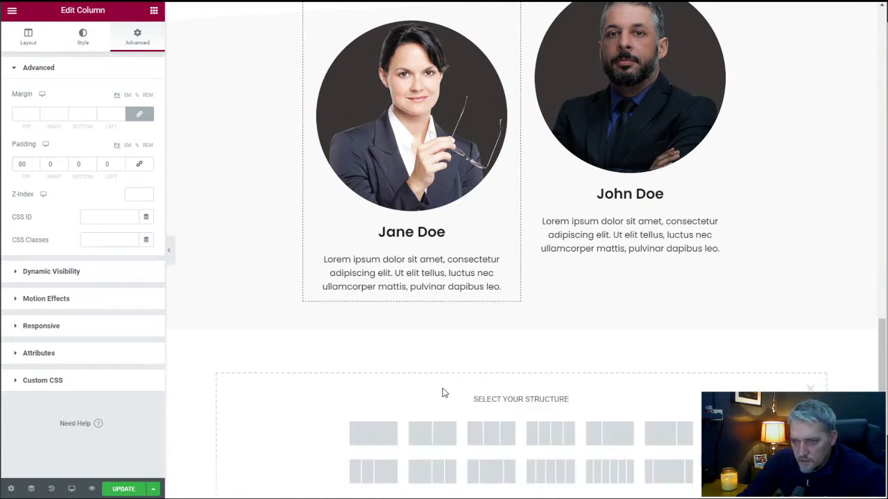
scroll(427, 381, "down", 1)
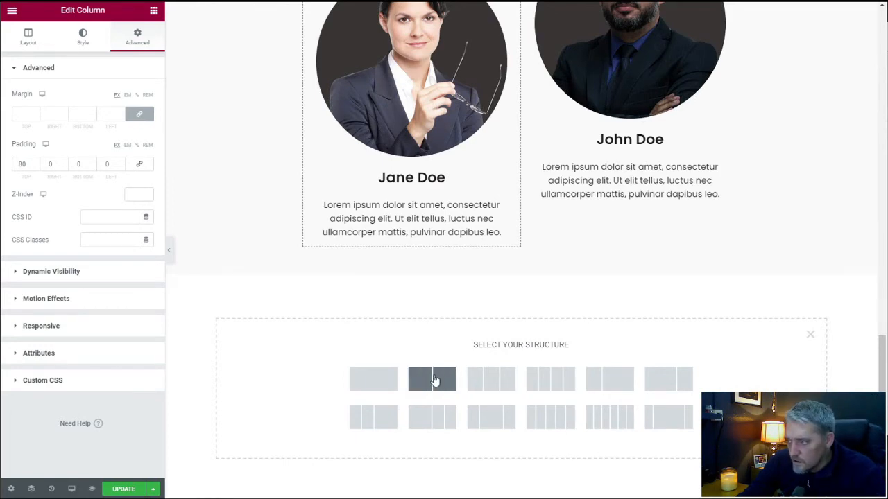
left_click(432, 379)
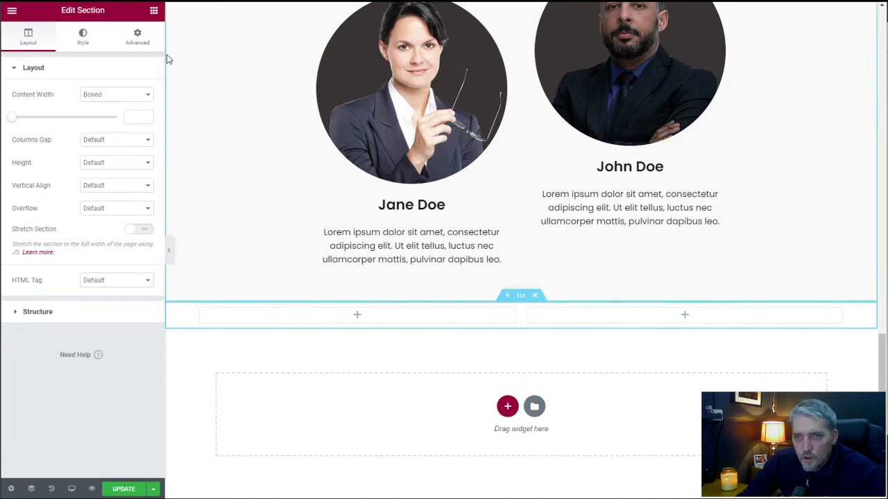
Unlink the new two-column section's padding values and set its top and bottom padding to 50 px each.
left_click(137, 36)
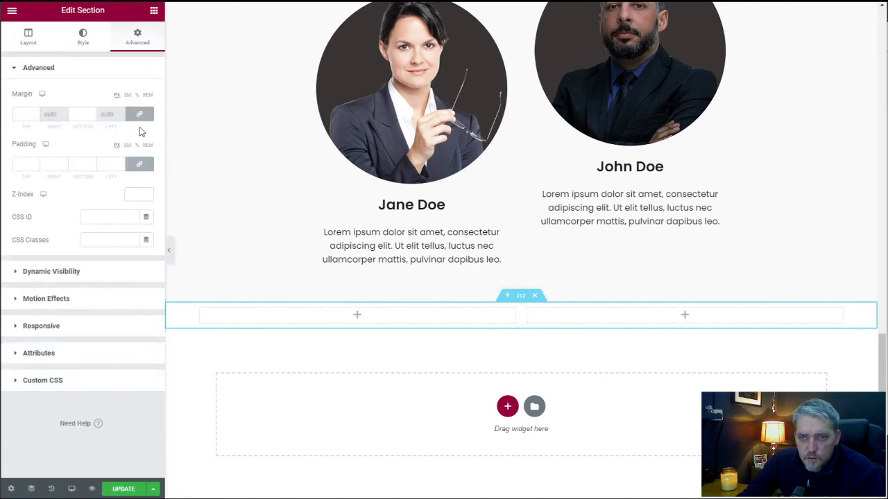
left_click(139, 163)
double_click(23, 165)
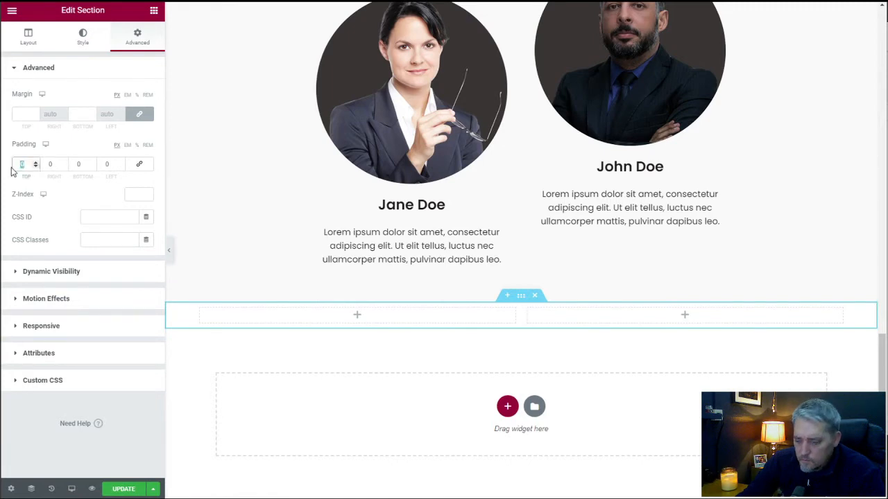
type("50")
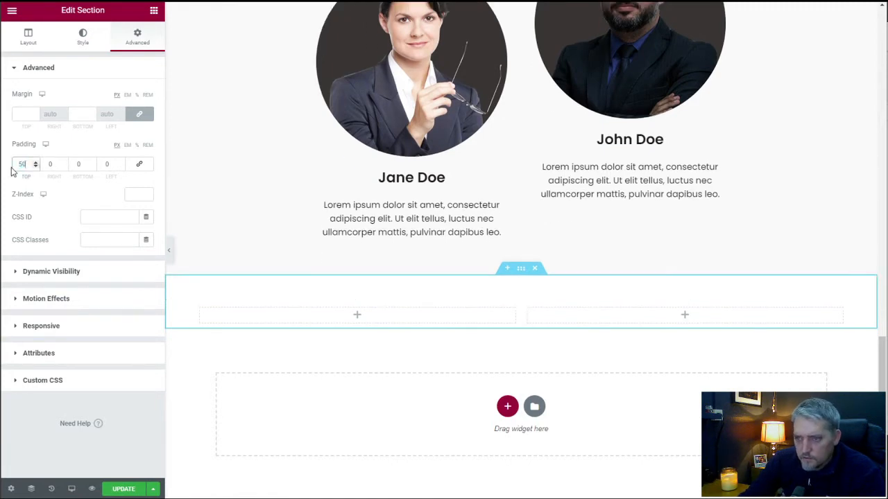
left_click(76, 164)
type("50")
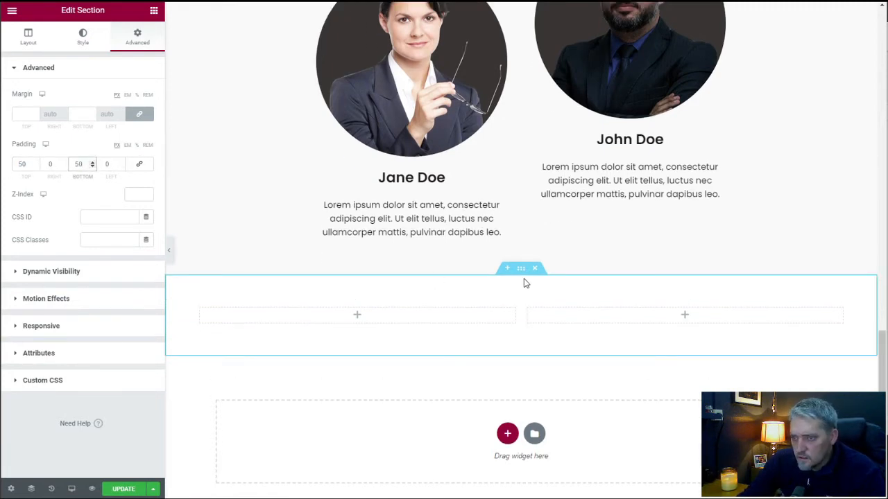
Open the widget library for the second column of the new two-column section.
left_click(685, 319)
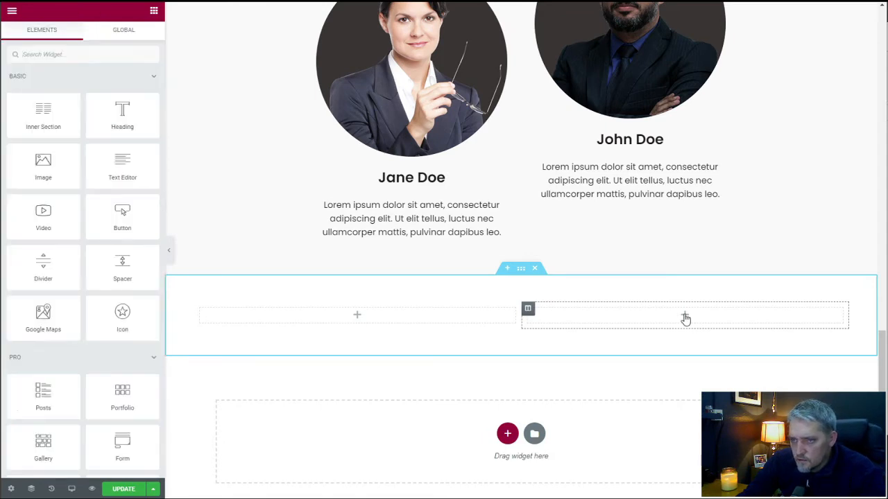
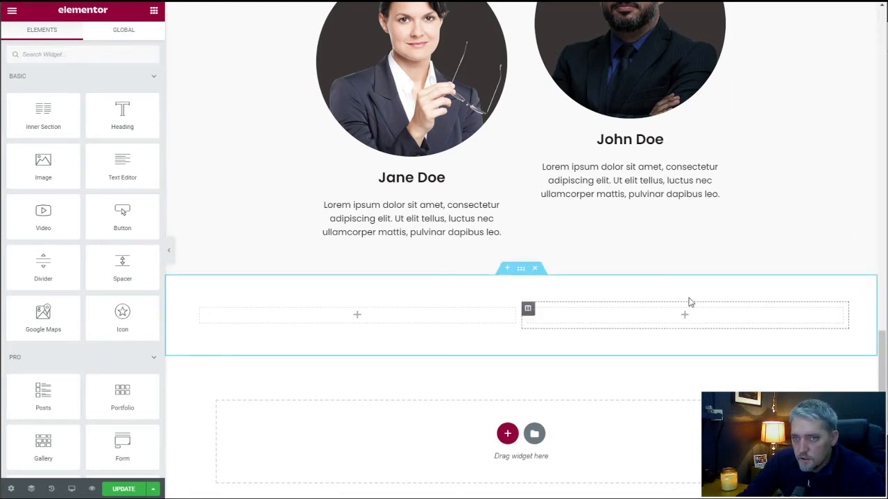
left_click_drag(57, 221, 695, 312)
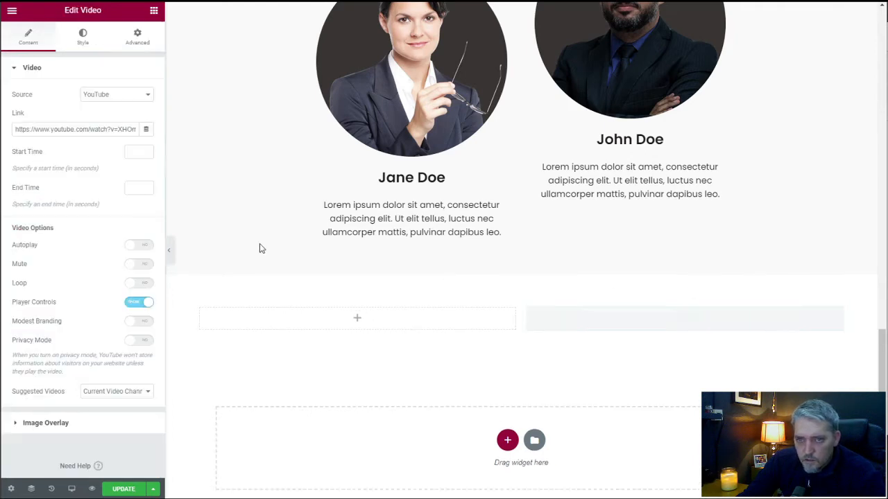
triple_click(95, 132)
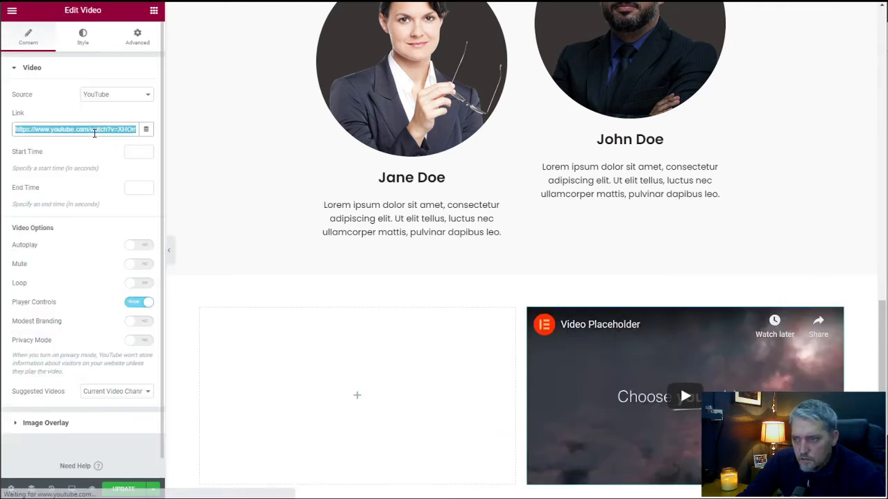
type("https://youtu.be/2XX5zDThC3U")
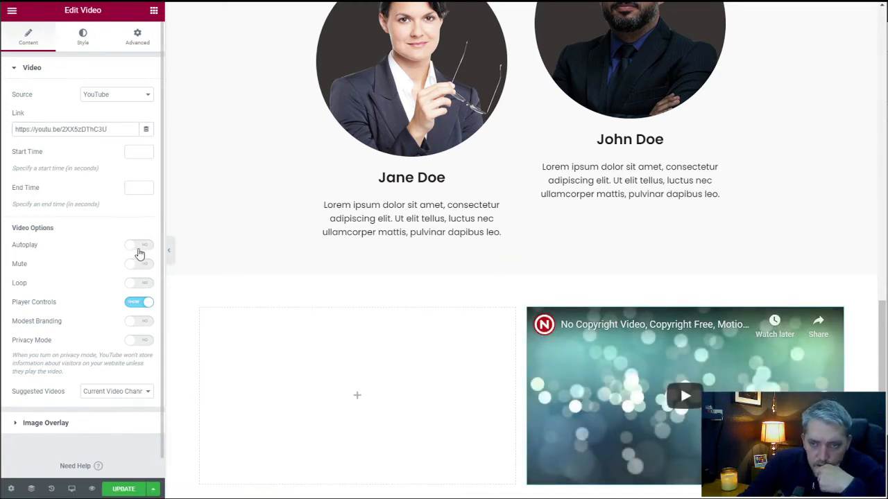
Hide the video's player controls and test its playback in the page preview.
left_click(140, 305)
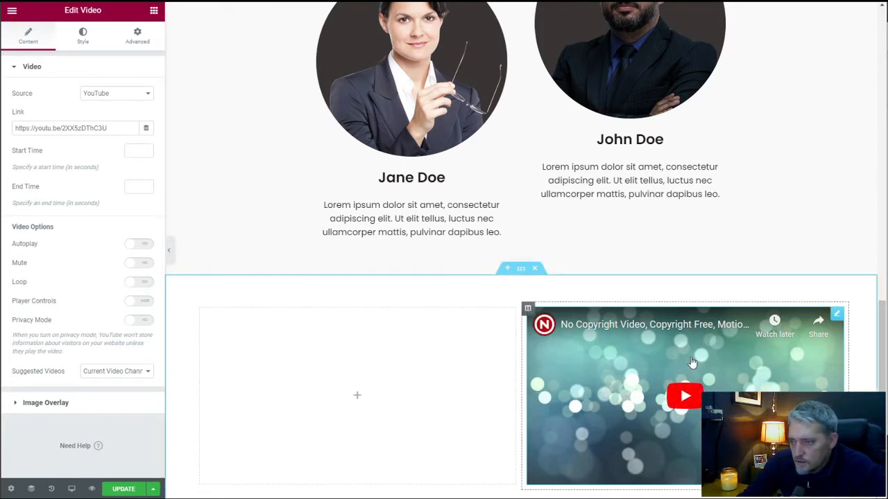
left_click(687, 397)
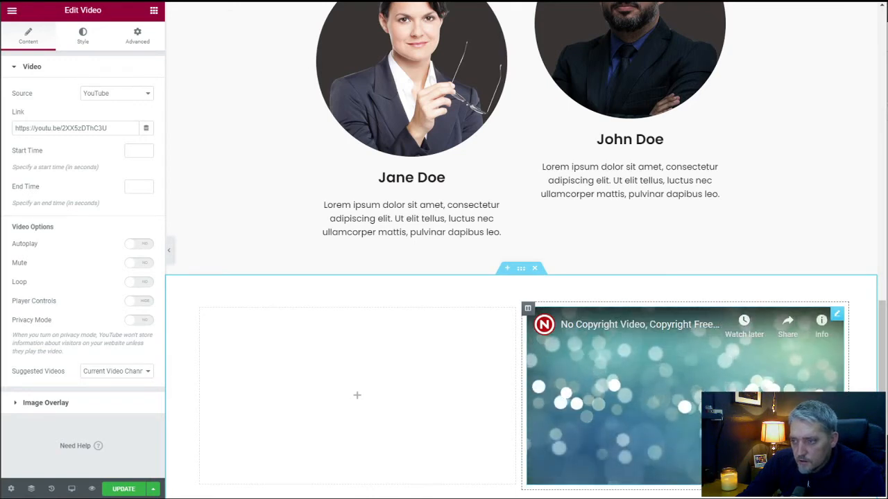
left_click(676, 384)
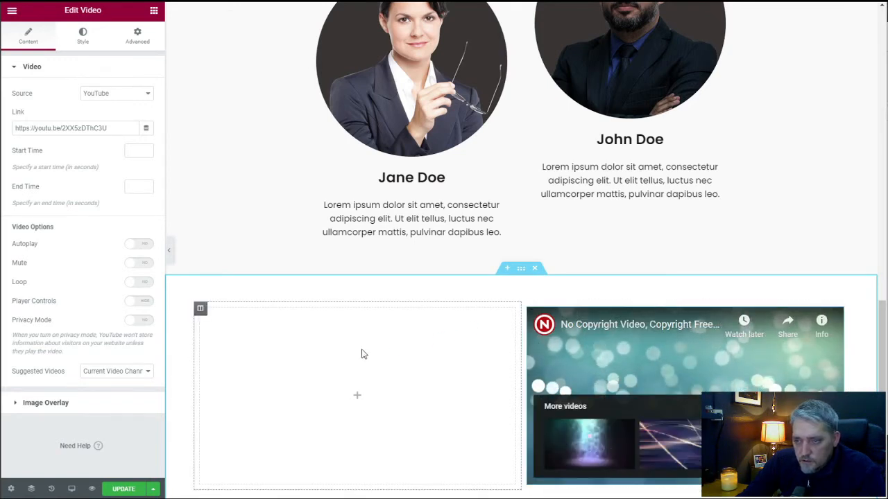
Give the two-column video section a classic background using the media library photo of the tan stone facade with a row of columns.
left_click(521, 270)
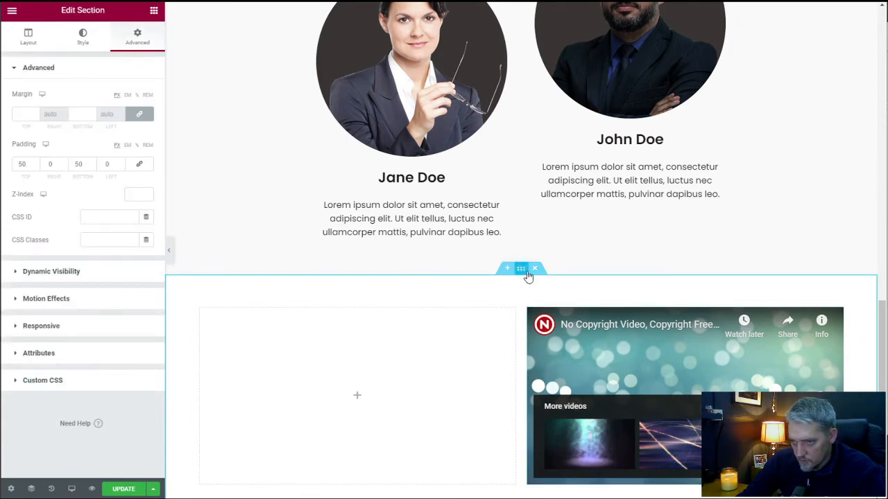
left_click(84, 38)
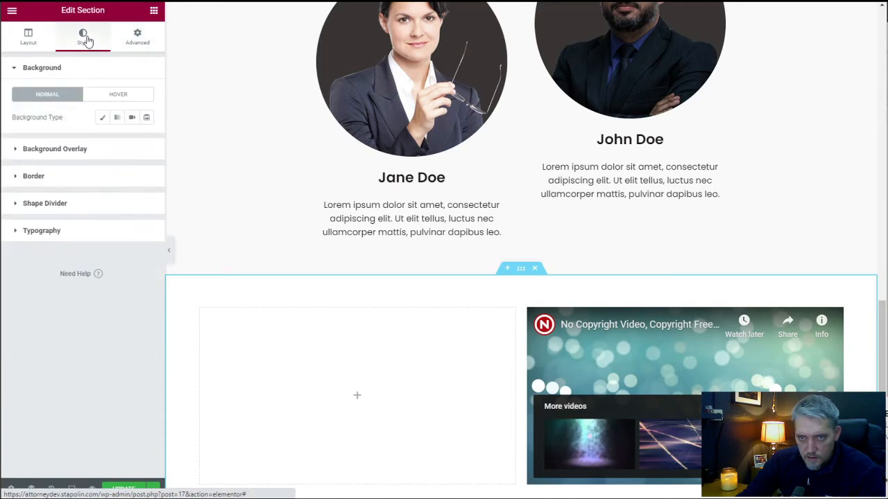
left_click(102, 117)
left_click(84, 207)
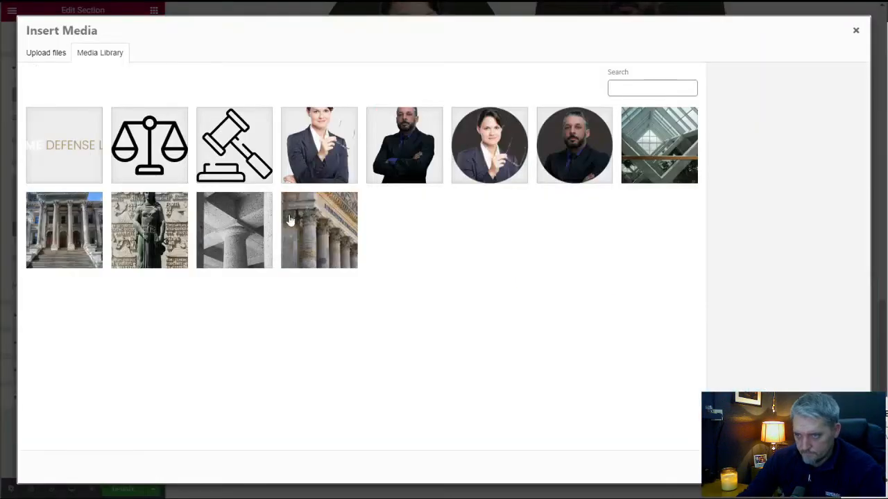
left_click(56, 216)
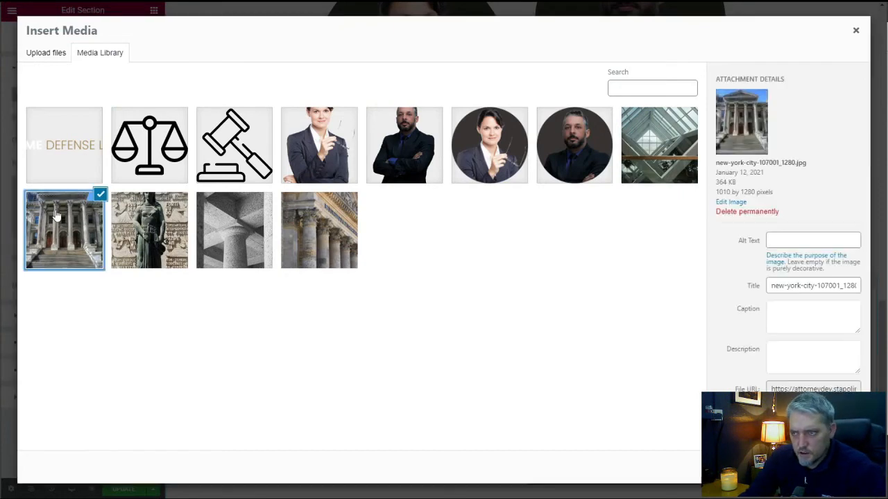
left_click(303, 235)
left_click(638, 151)
left_click(332, 240)
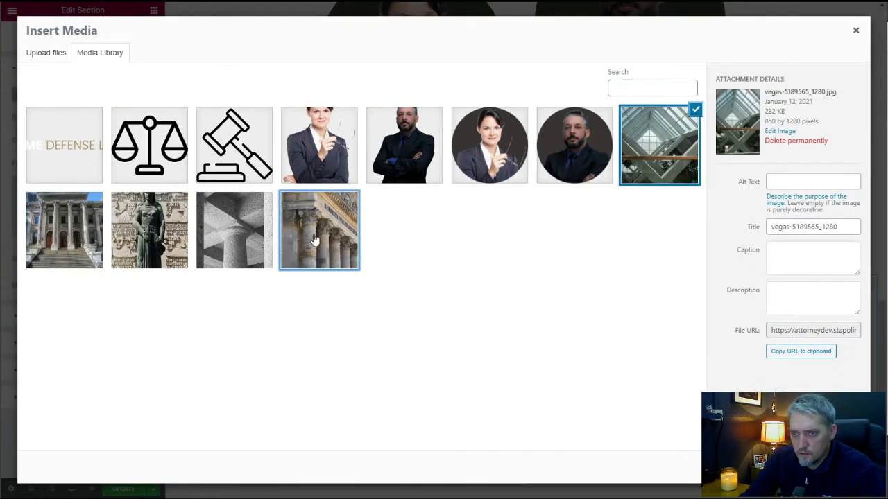
left_click(829, 467)
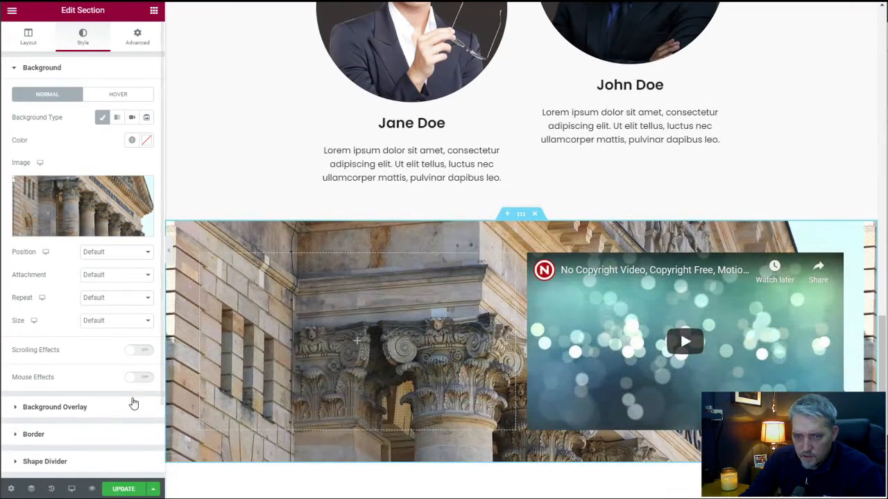
Add a classic background overlay to the video section in the global Primary color with an opacity of 0.85.
left_click(121, 406)
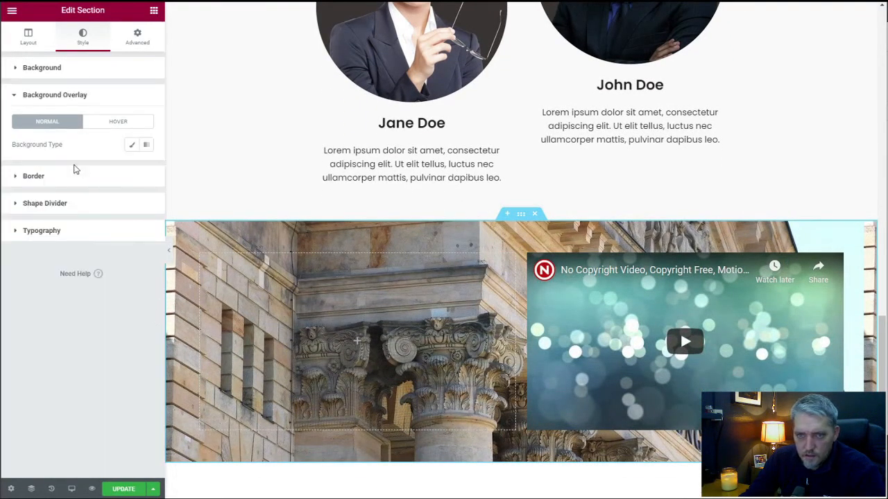
left_click(131, 144)
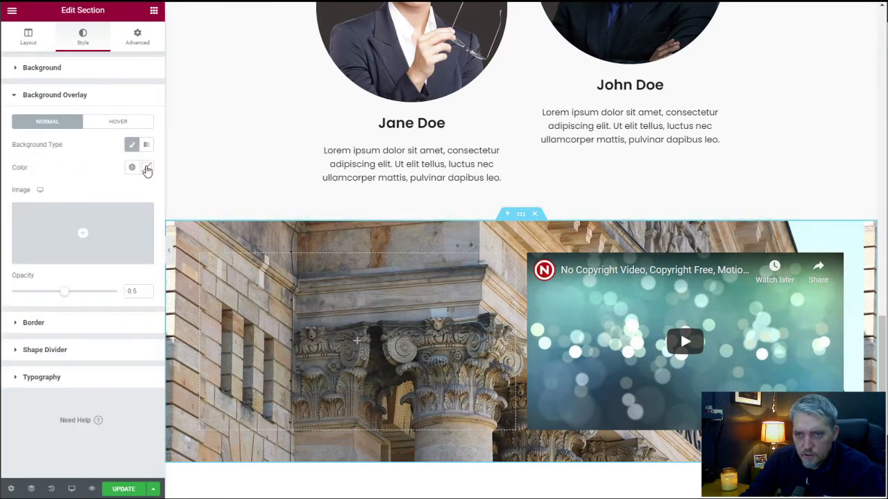
left_click(132, 168)
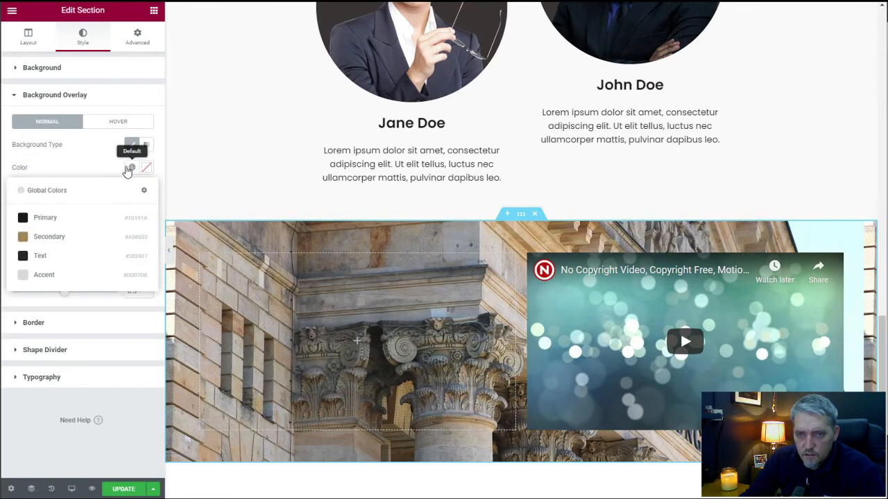
left_click(95, 236)
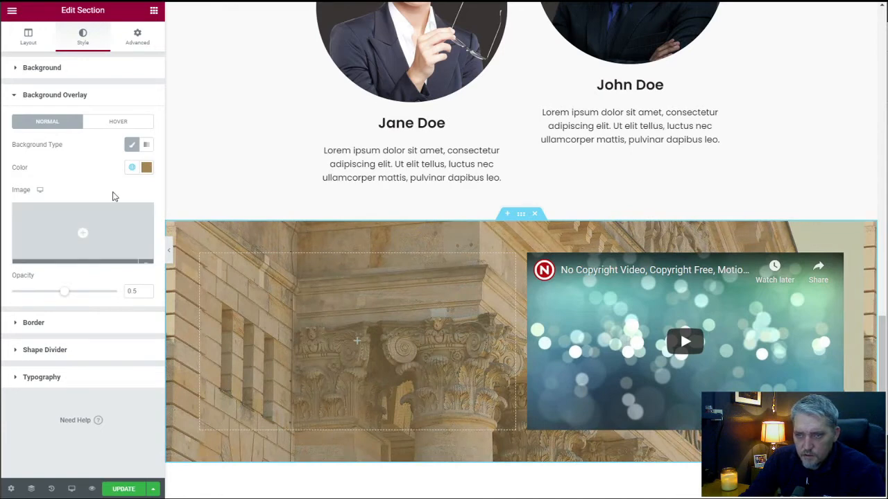
left_click(131, 168)
left_click(92, 220)
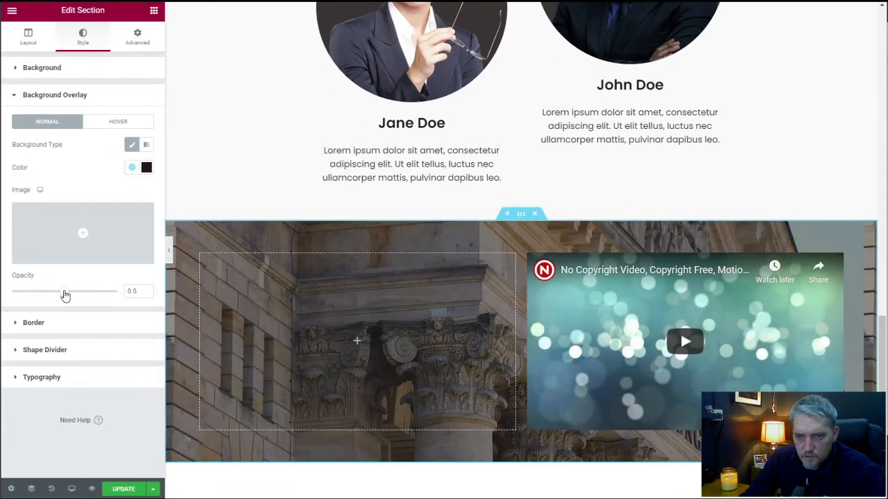
left_click_drag(65, 296, 104, 294)
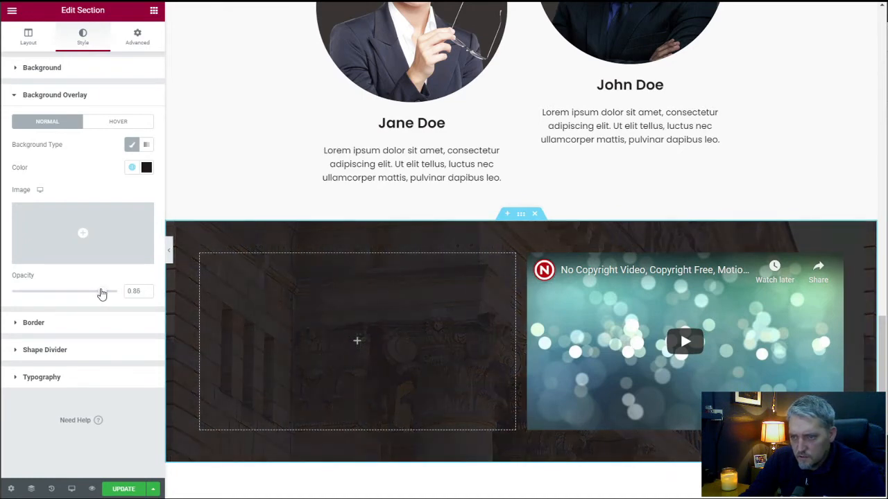
Add a Heading widget to the empty first column beside the video and center its text.
scroll(321, 256, "down", 2)
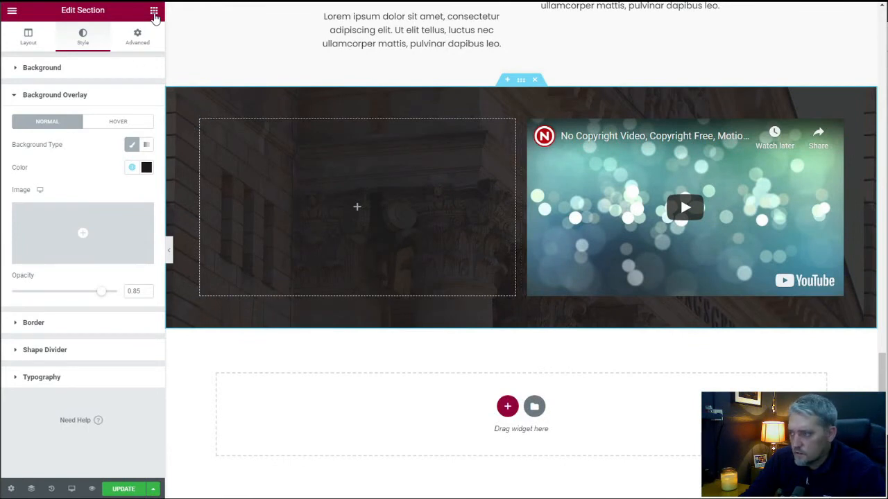
left_click(154, 12)
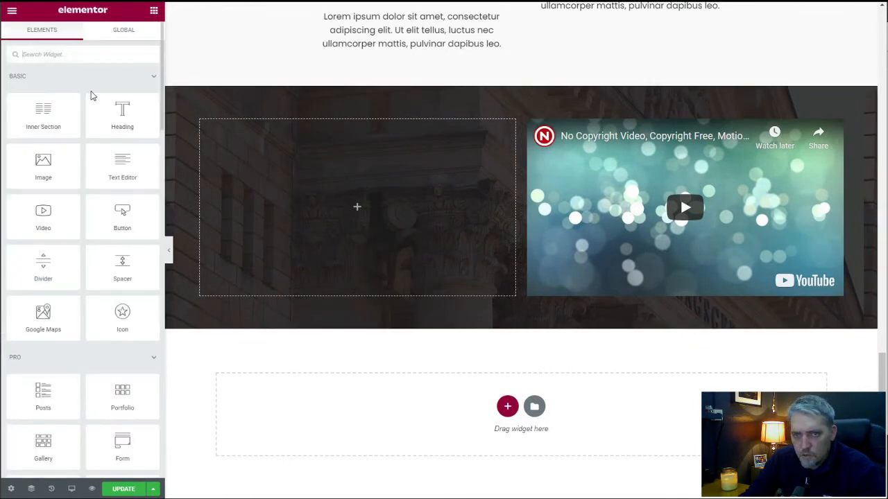
left_click_drag(123, 115, 342, 206)
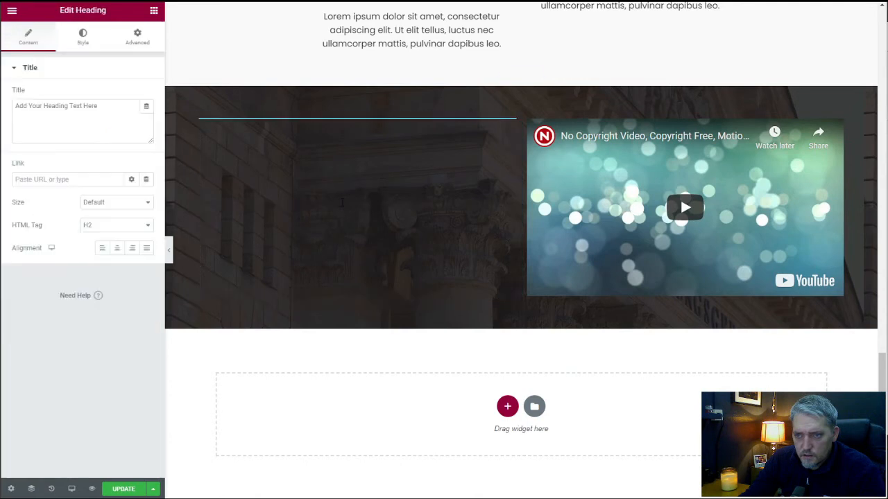
left_click(118, 248)
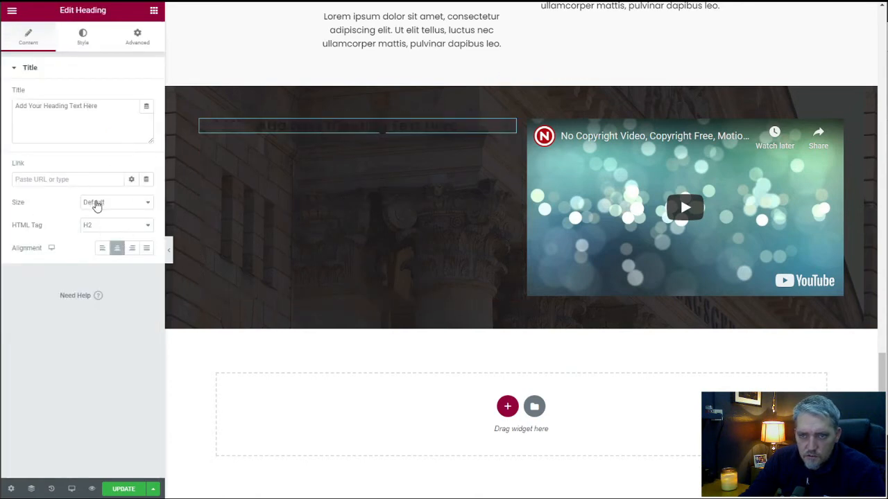
Style the new heading with the global Accent text color and the global Secondary font.
left_click(83, 36)
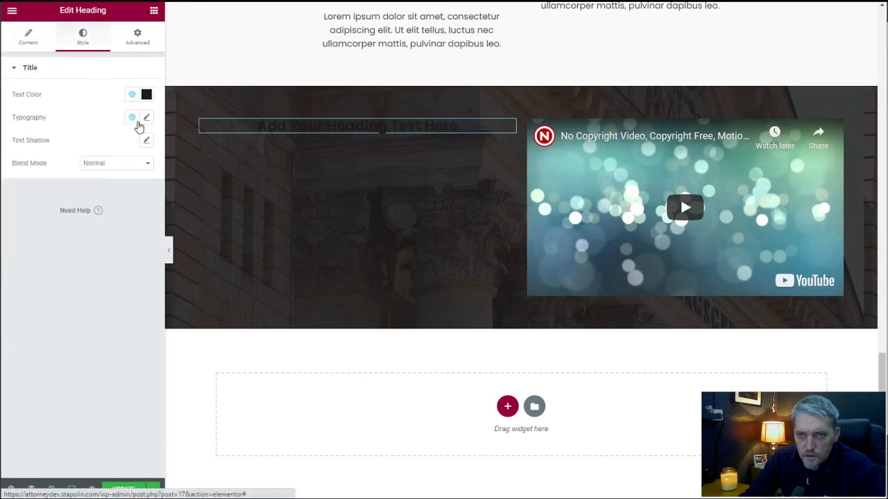
left_click(136, 99)
left_click(82, 165)
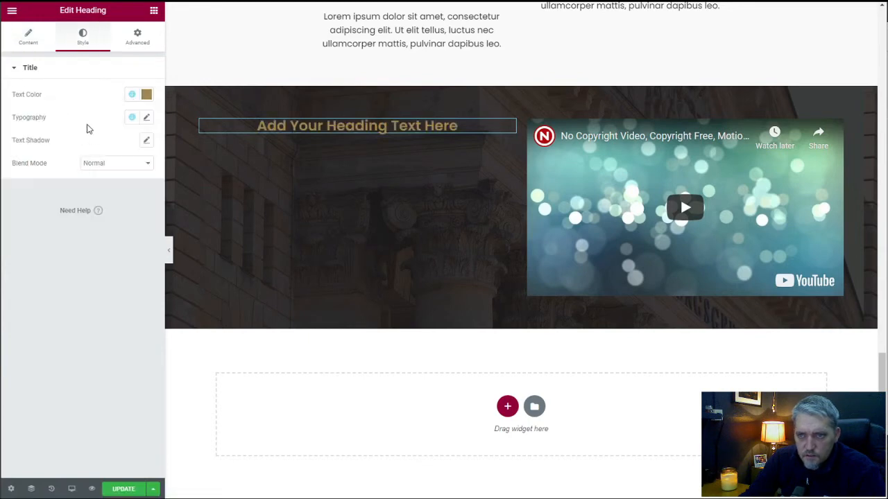
left_click(129, 99)
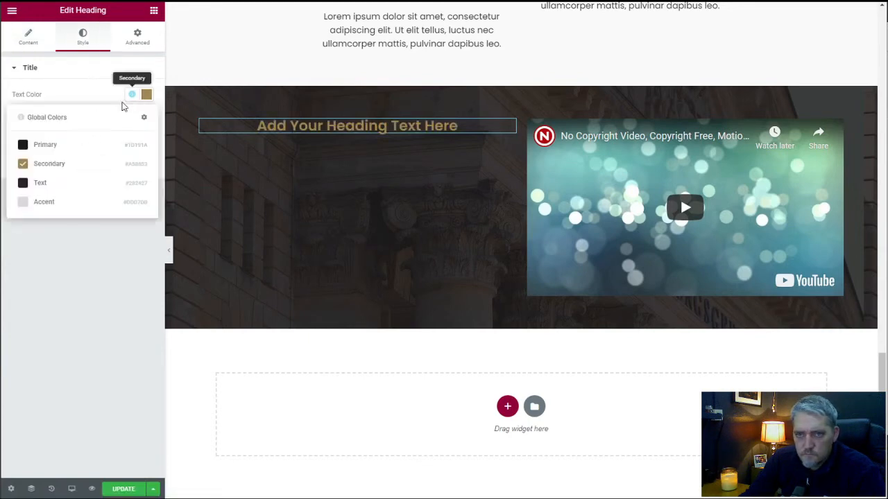
left_click(76, 203)
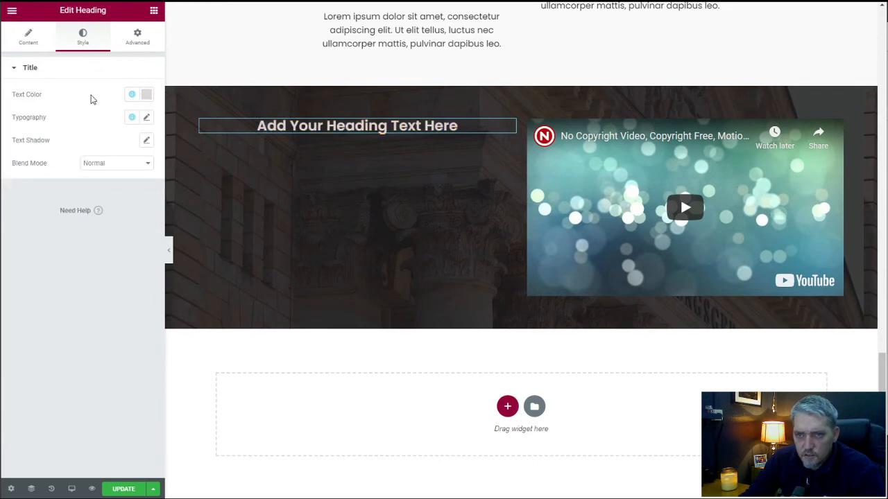
left_click(132, 118)
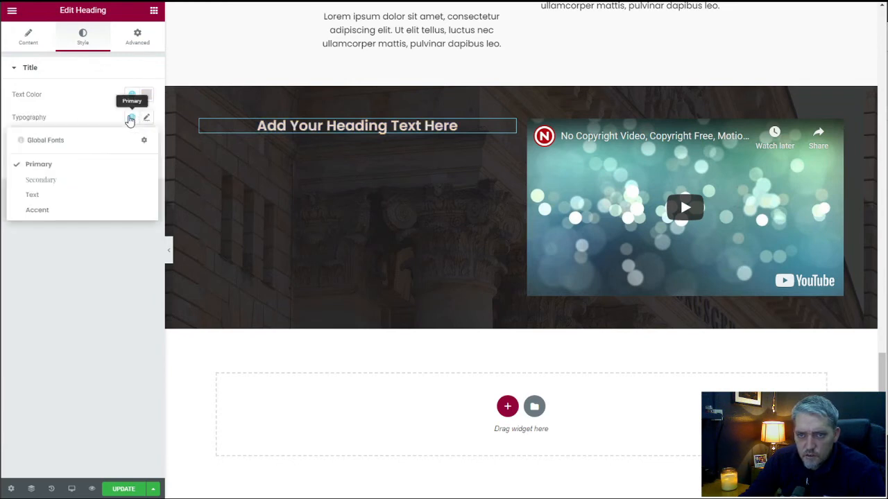
left_click(76, 183)
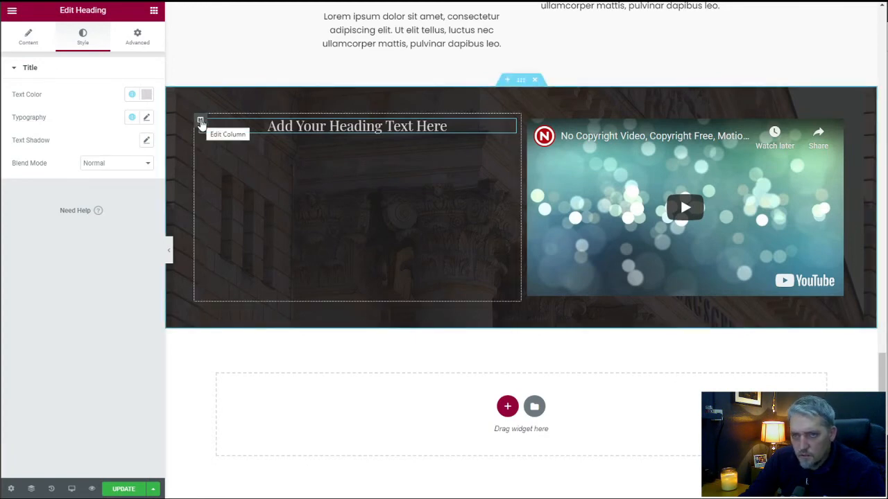
Set the vertical alignment of the heading's column to Middle.
left_click(201, 122)
left_click(111, 118)
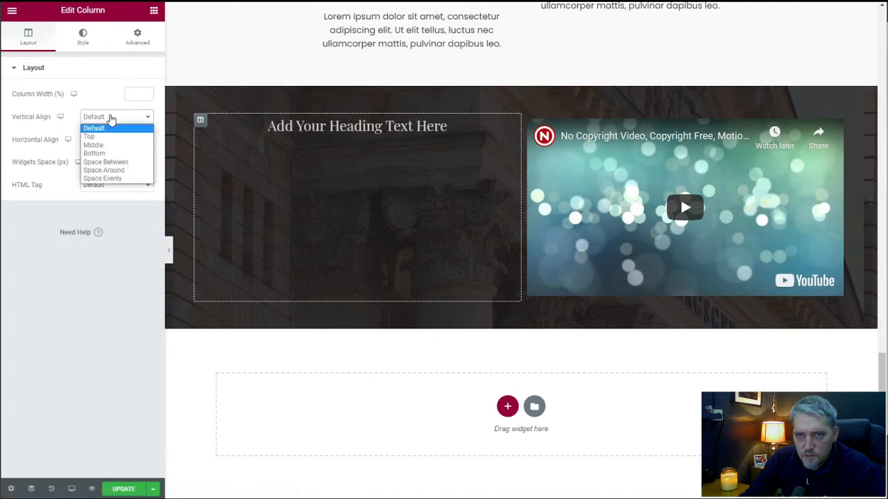
left_click(113, 152)
left_click(113, 119)
left_click(113, 145)
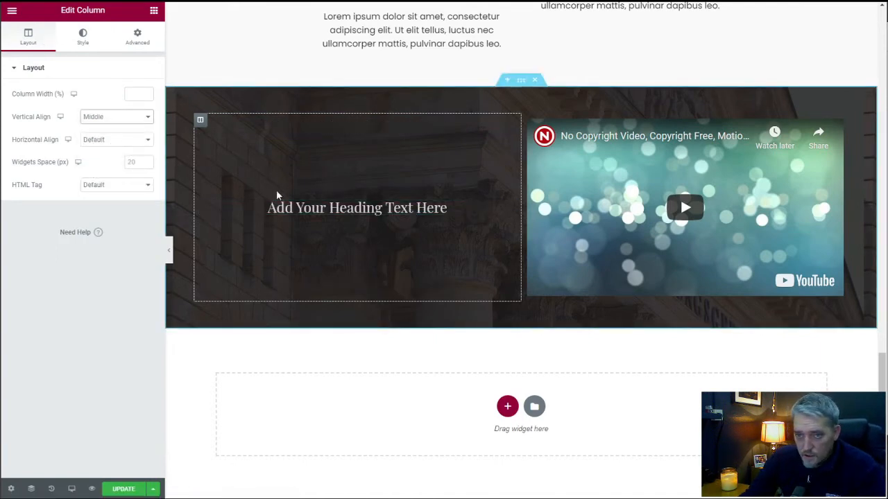
Add a Text Editor widget below the heading, center its text and apply the global Accent text color.
left_click(154, 11)
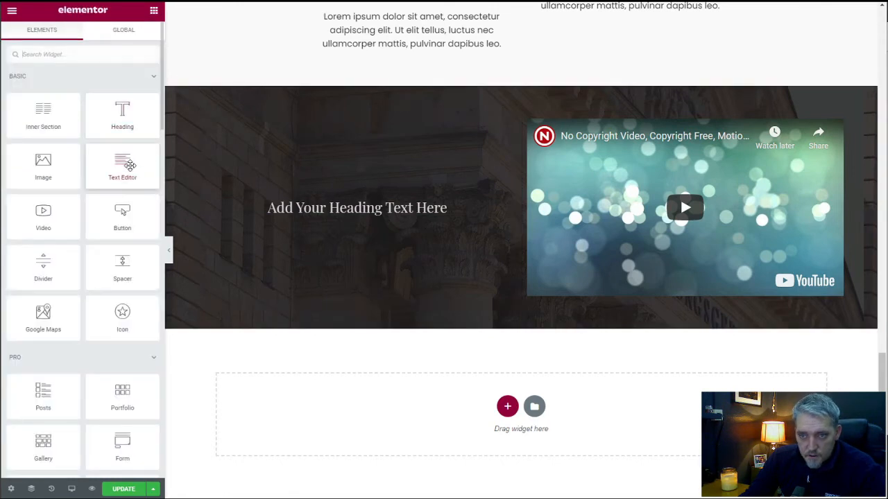
left_click_drag(129, 164, 348, 212)
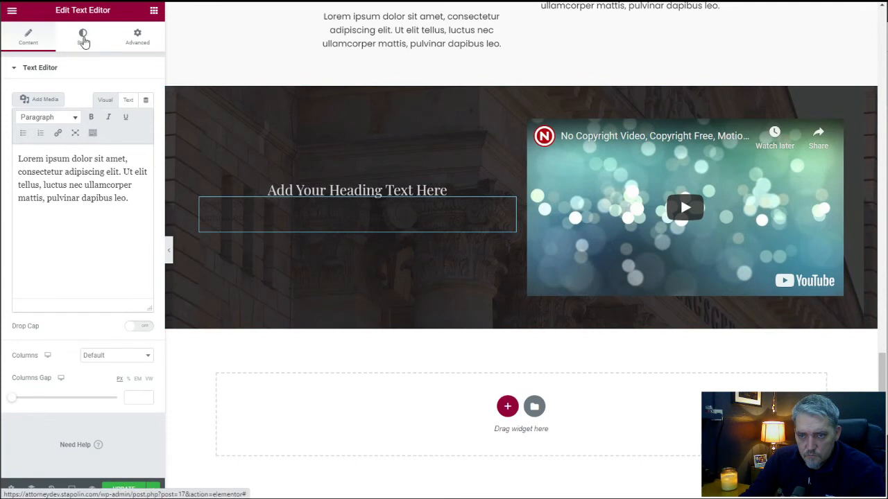
left_click(82, 38)
left_click(117, 95)
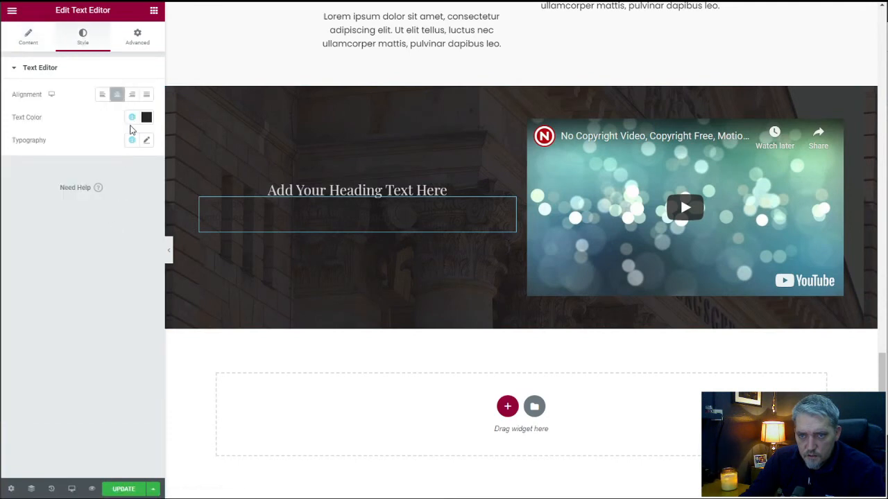
left_click(132, 117)
left_click(78, 223)
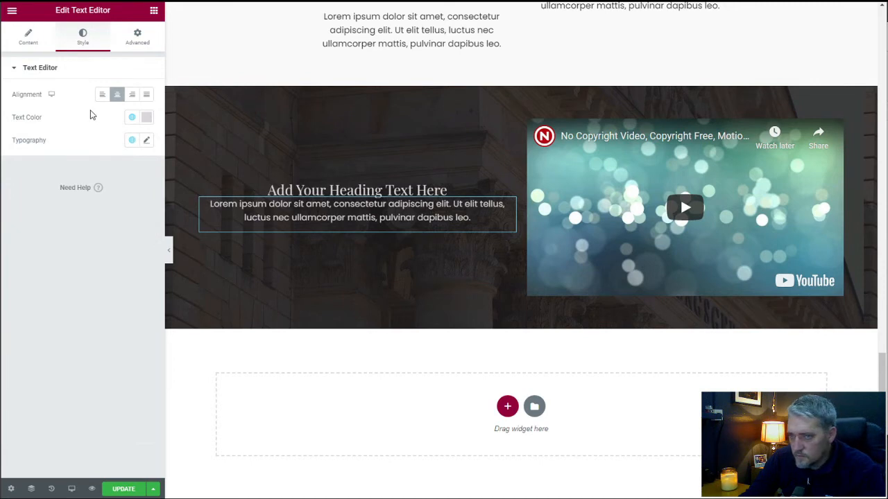
Add a centered Button widget below the text beside the video and label it "Free Consultation".
left_click(154, 13)
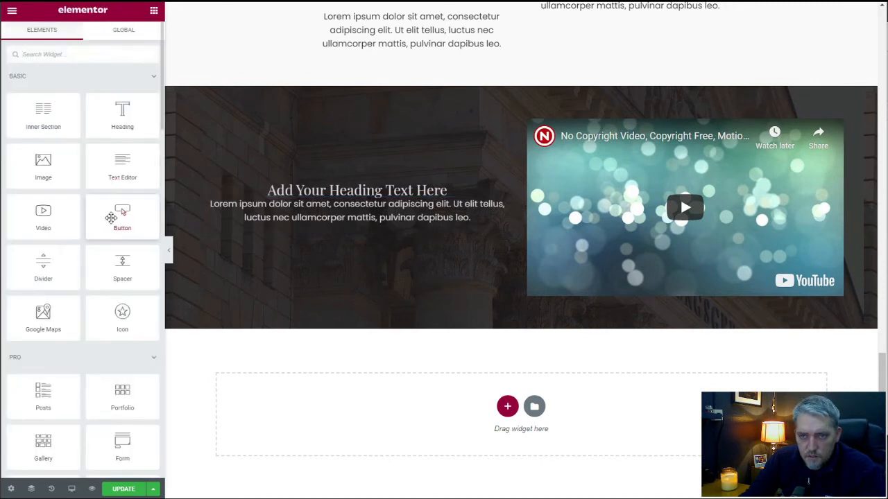
left_click_drag(123, 215, 391, 226)
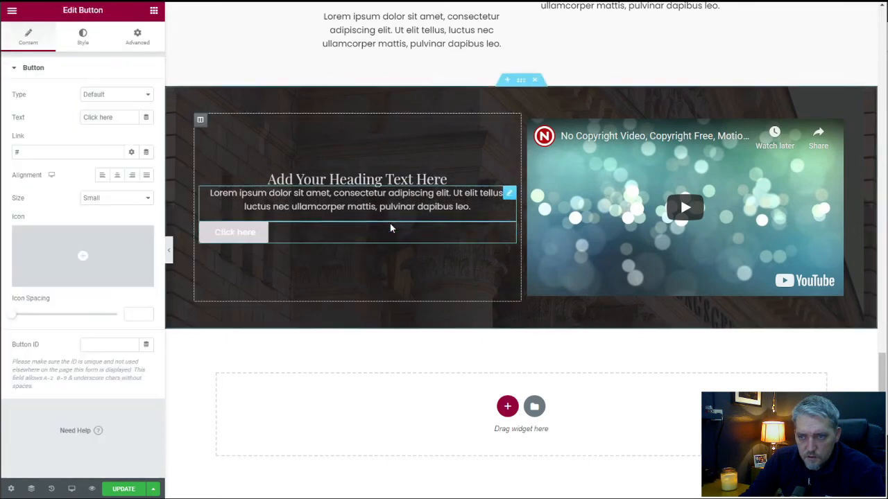
left_click(118, 176)
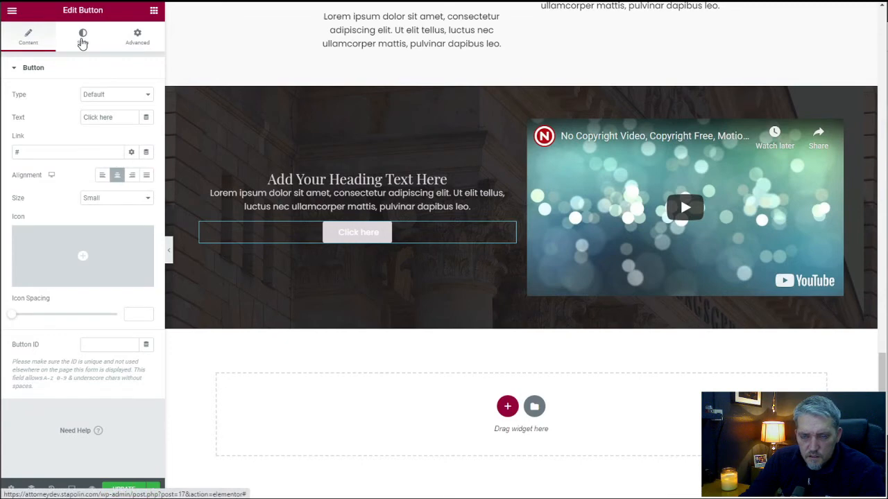
left_click(48, 115)
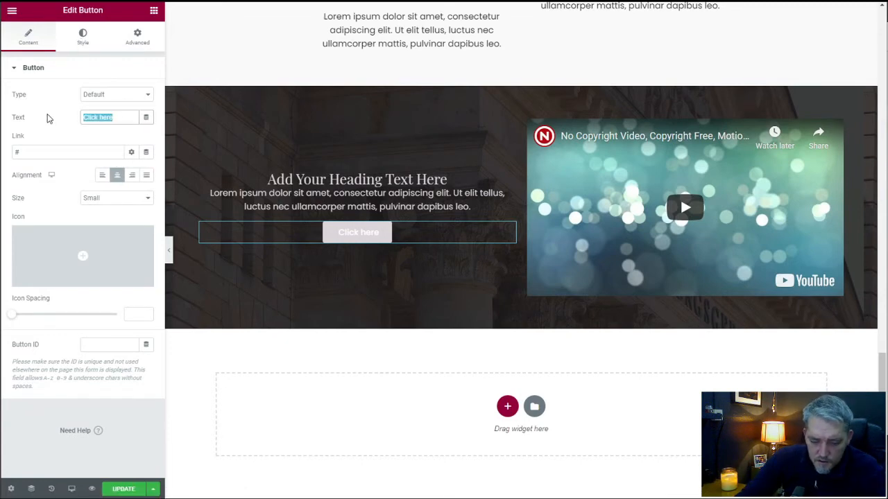
type("Fiee")
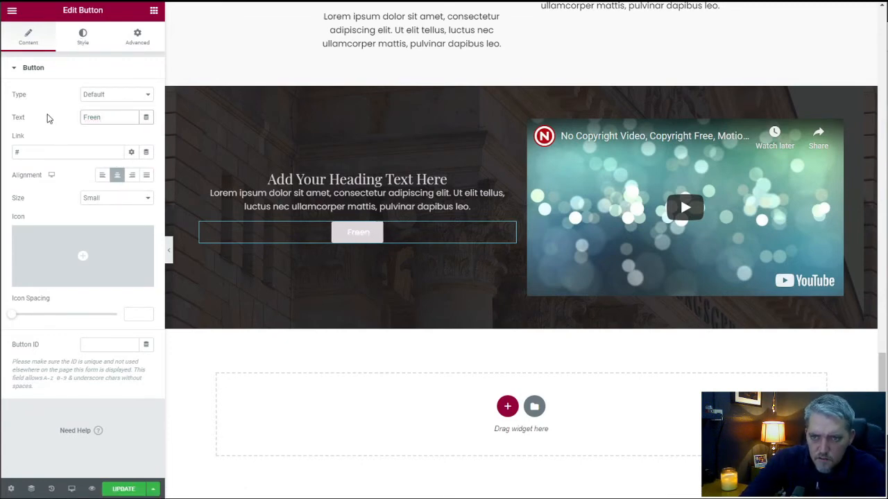
type(" Cons")
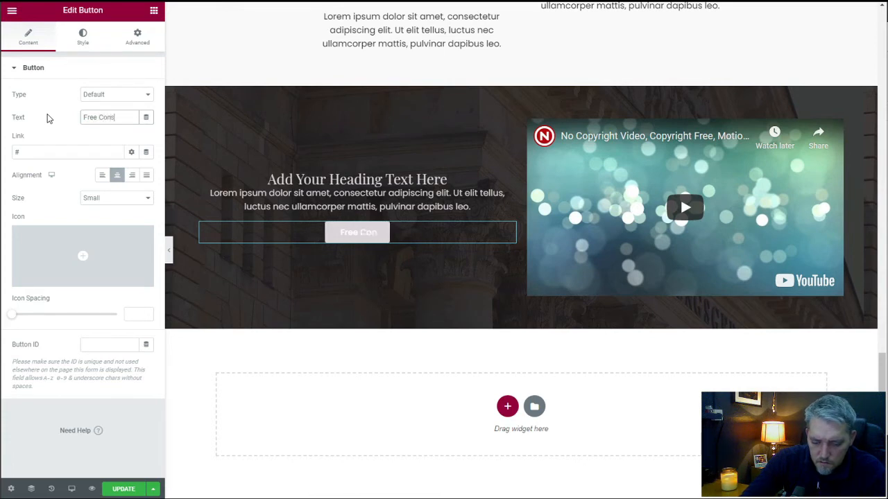
type("ultation")
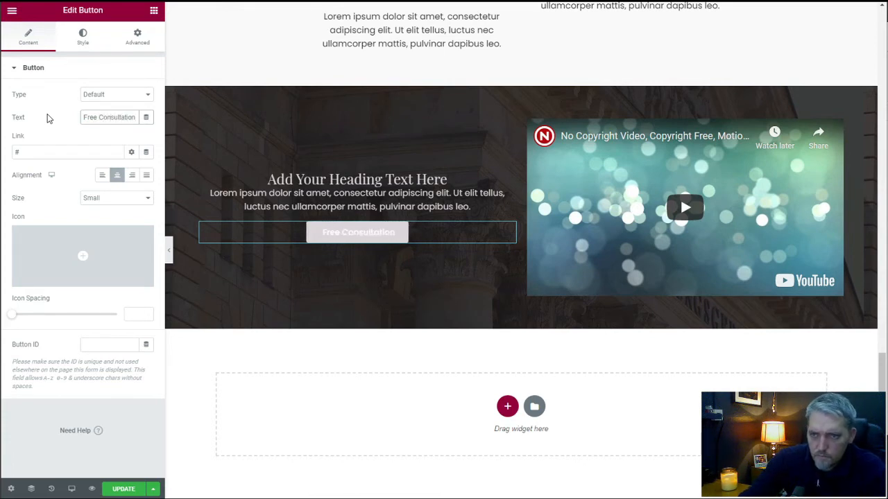
Style the button with the global Primary font, Accent text color and Secondary background color.
left_click(82, 37)
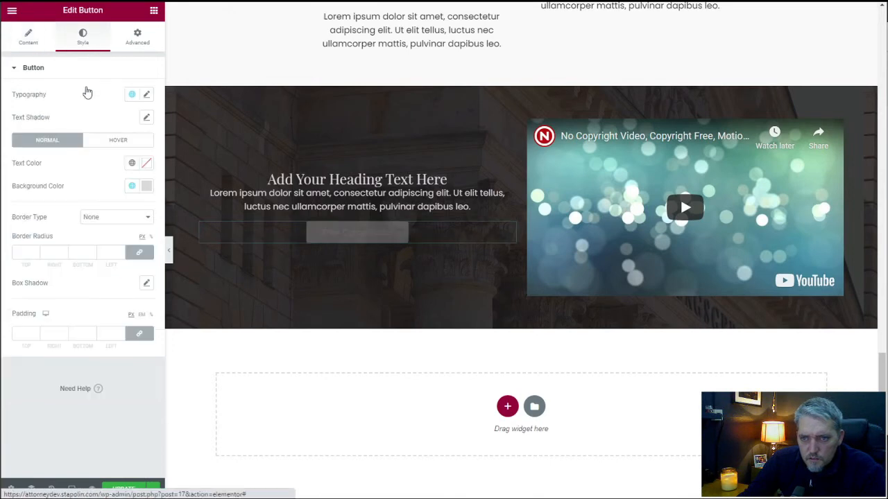
left_click(132, 95)
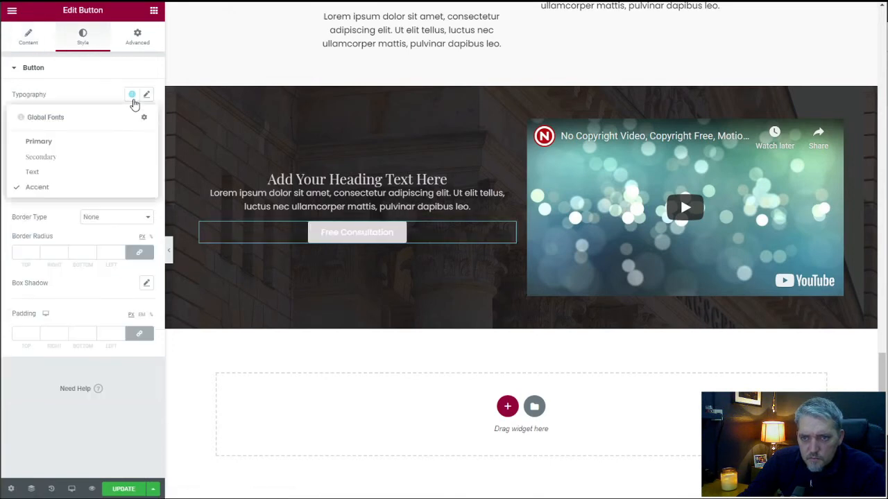
left_click(78, 150)
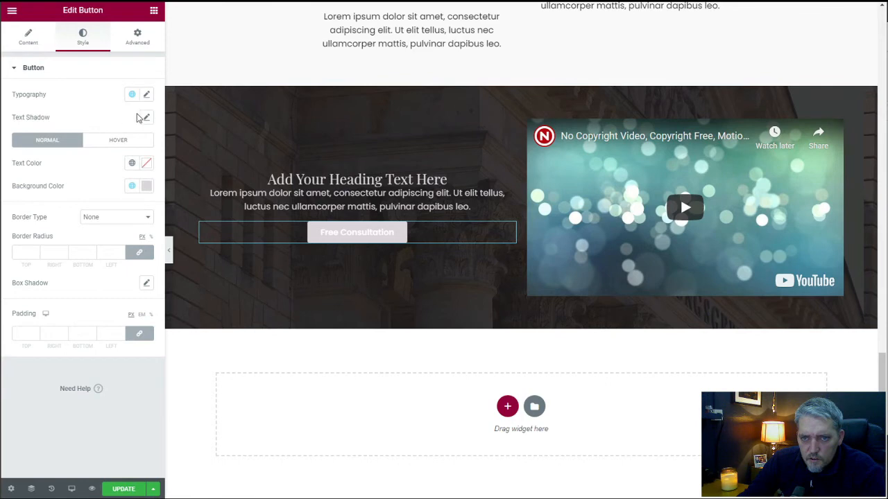
left_click(132, 163)
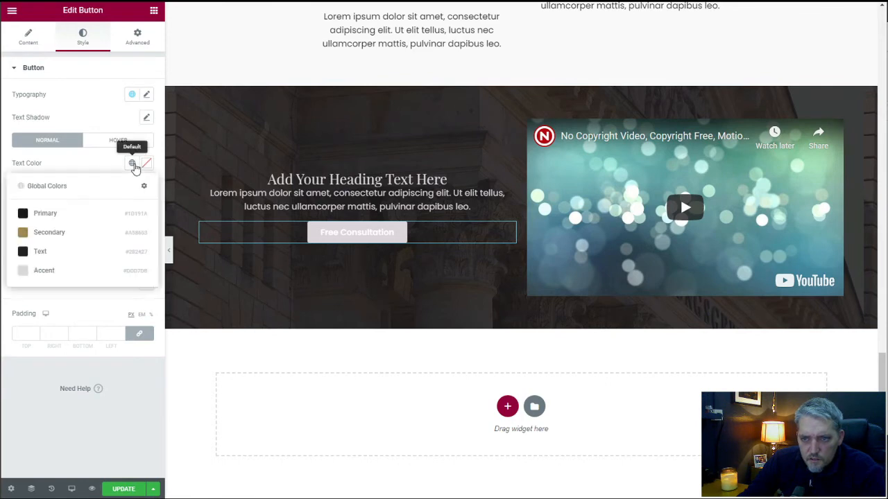
left_click(74, 270)
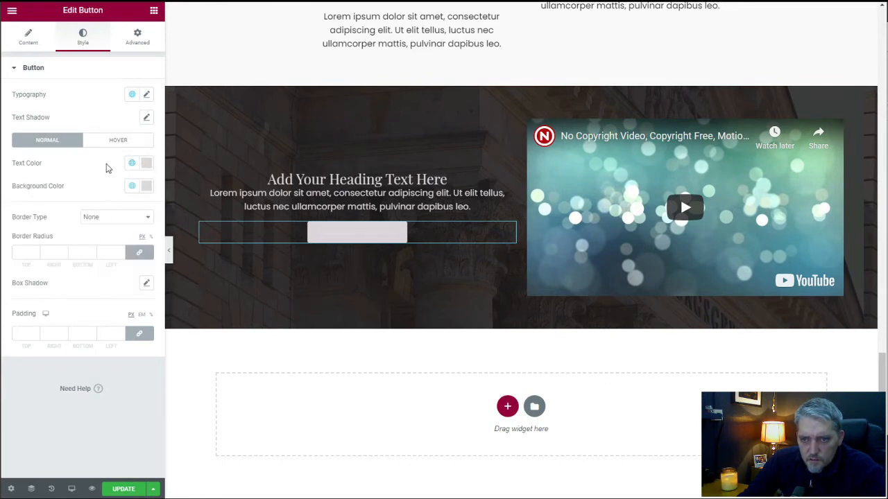
left_click(132, 188)
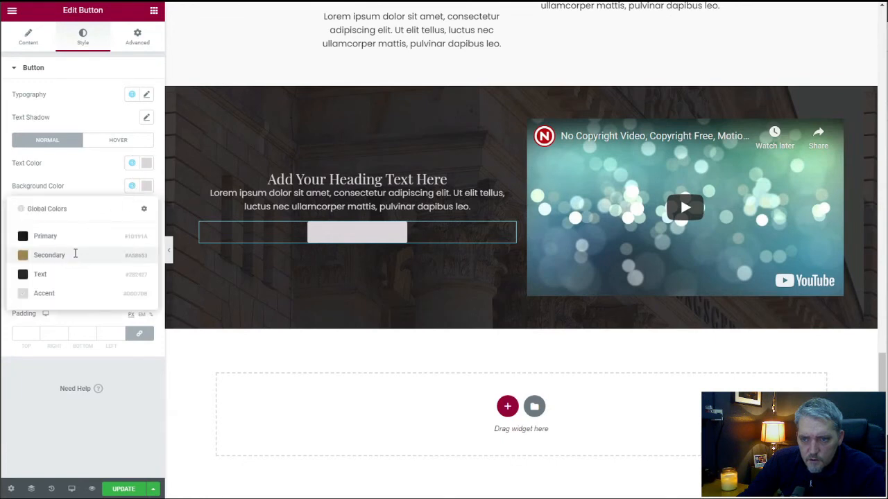
left_click(74, 254)
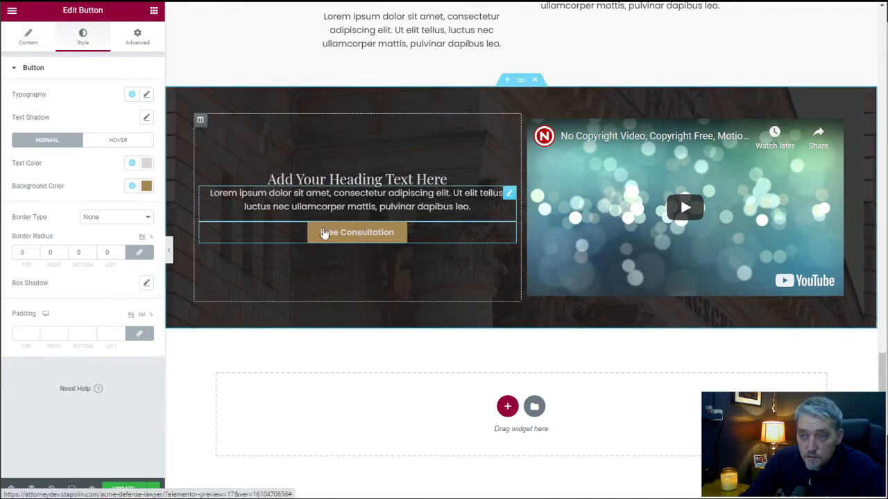
Unlink the margins of the heading beside the video and set its bottom margin to 25 px.
left_click(133, 39)
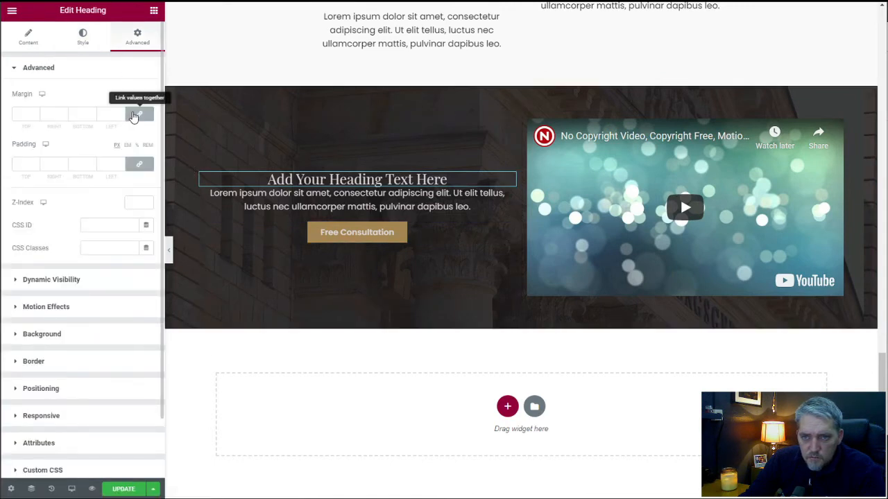
left_click(134, 116)
type("25")
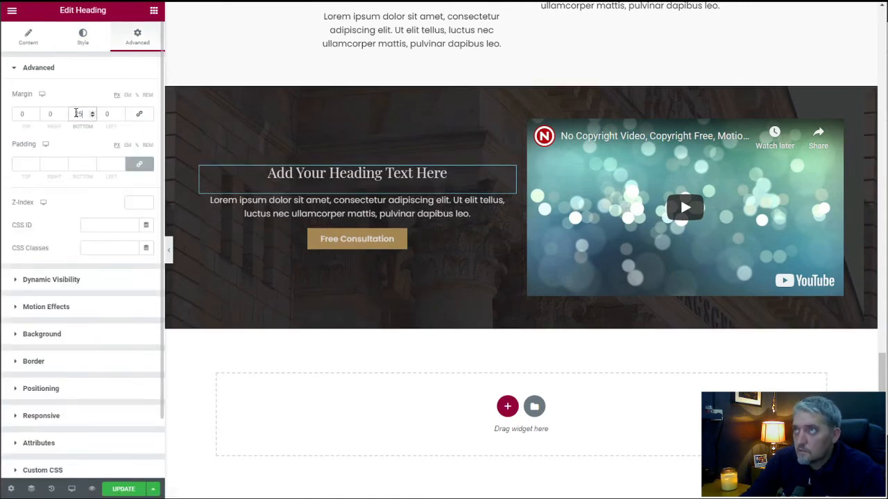
Unlink the margins of the text above the button and set its bottom margin to 25 px.
left_click(513, 203)
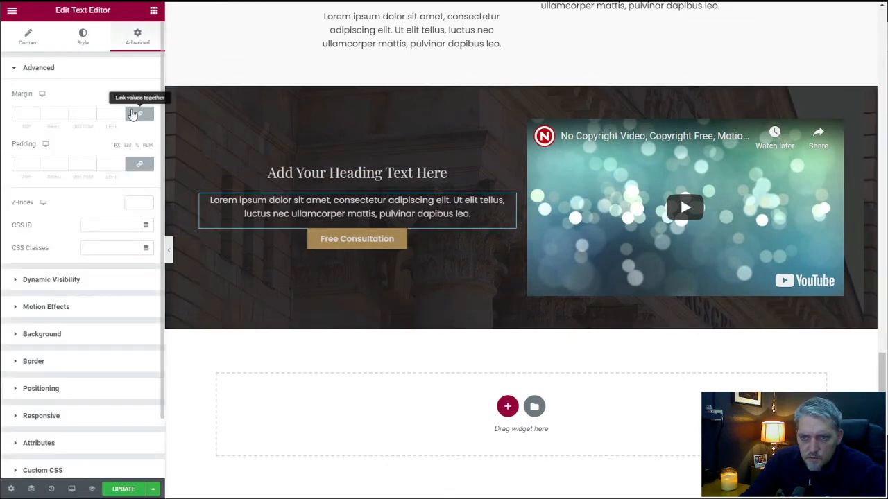
left_click(138, 114)
left_click(77, 114)
type("25")
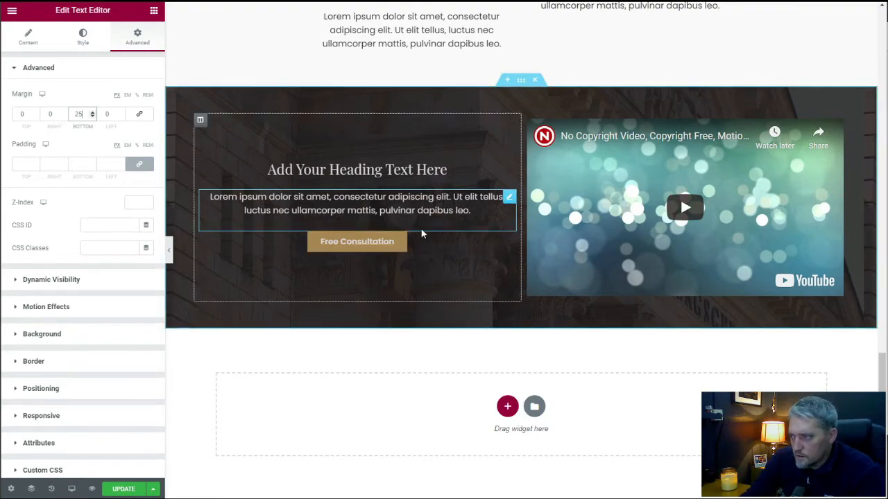
Add a single-column section below the video section and give it the global Primary background color.
scroll(435, 272, "up", 3)
scroll(436, 276, "up", 10)
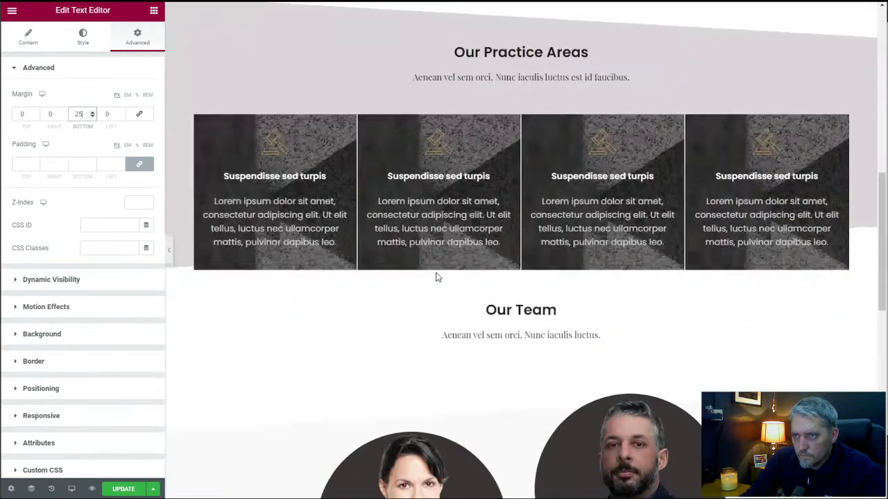
scroll(481, 215, "down", 12)
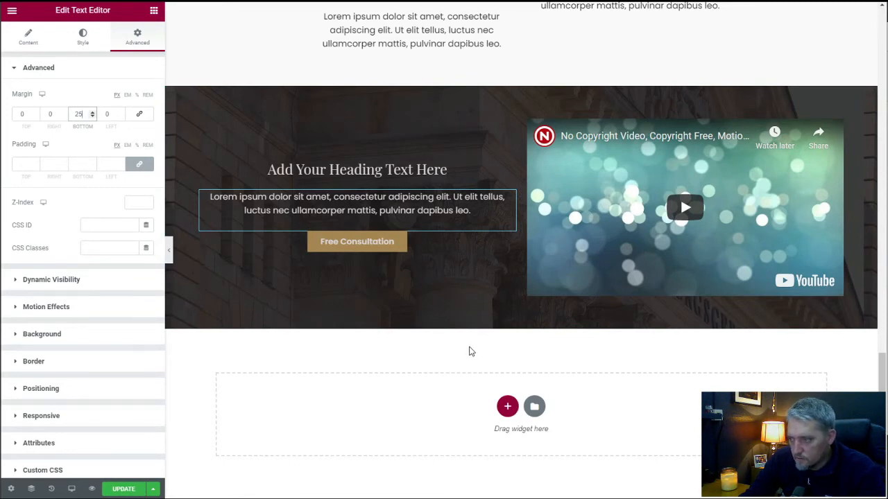
left_click(507, 407)
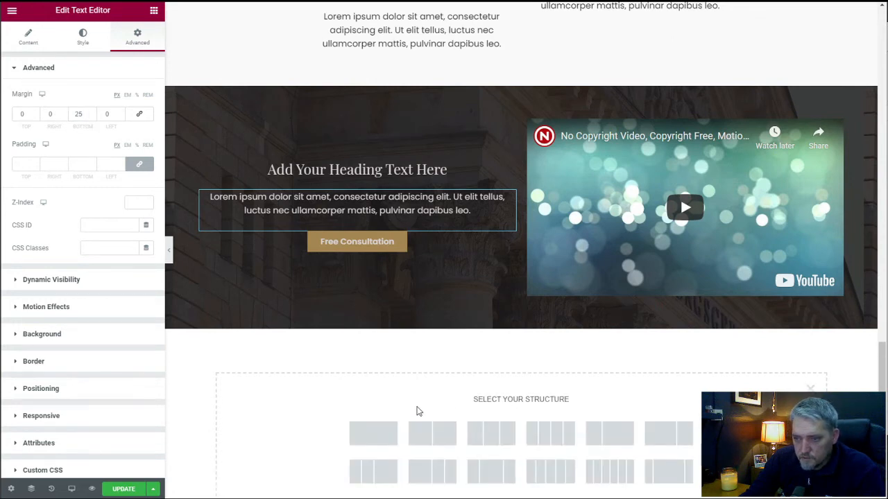
left_click(383, 432)
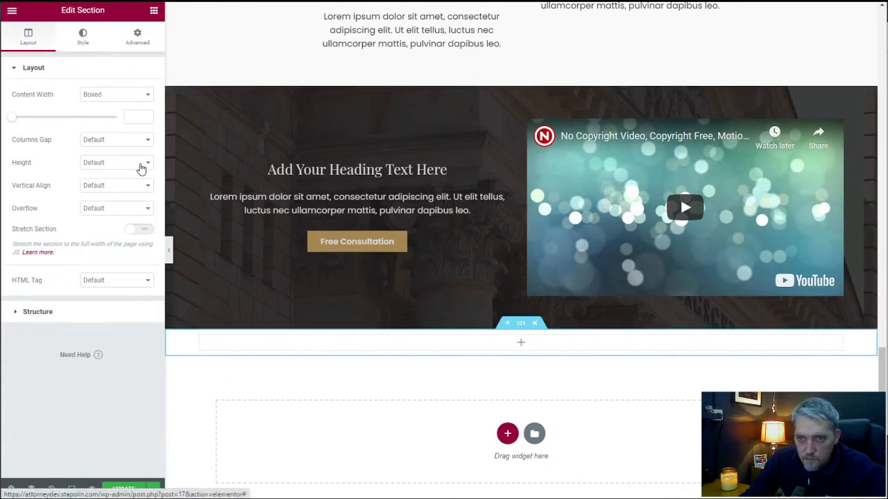
left_click(83, 36)
left_click(103, 118)
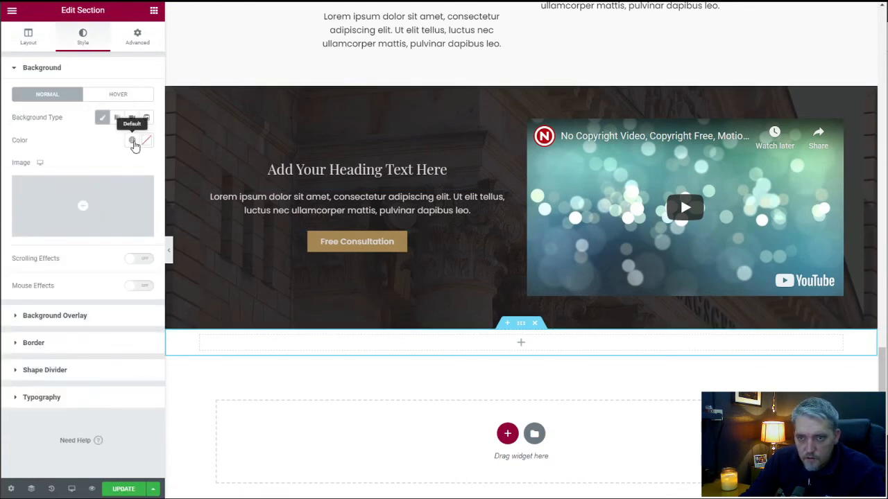
left_click(133, 142)
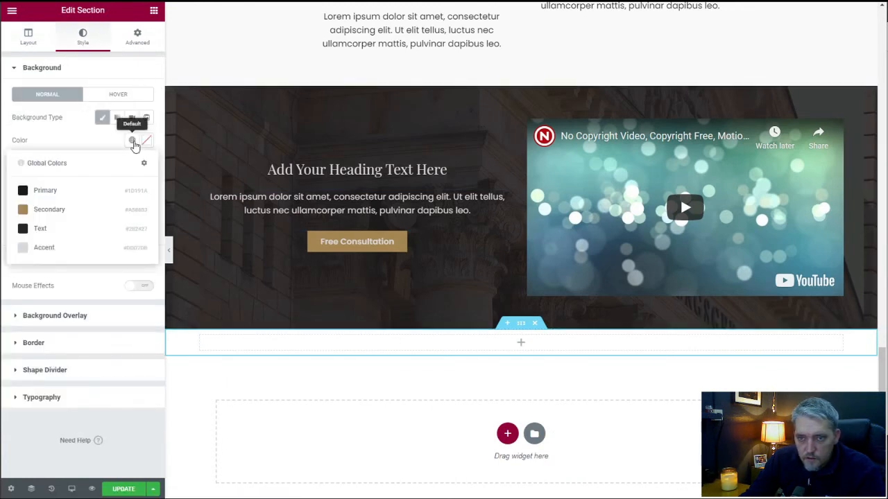
left_click(84, 199)
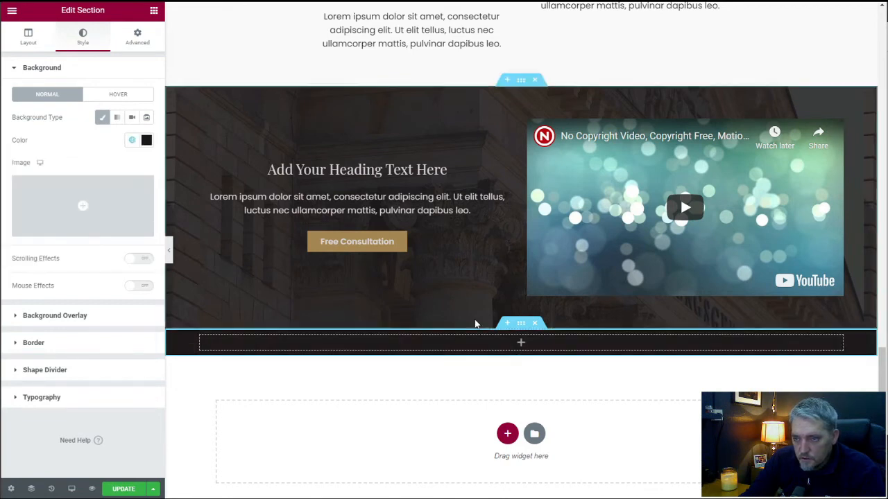
Unlink the new section's padding and set its top and bottom padding to 50 px.
left_click(137, 40)
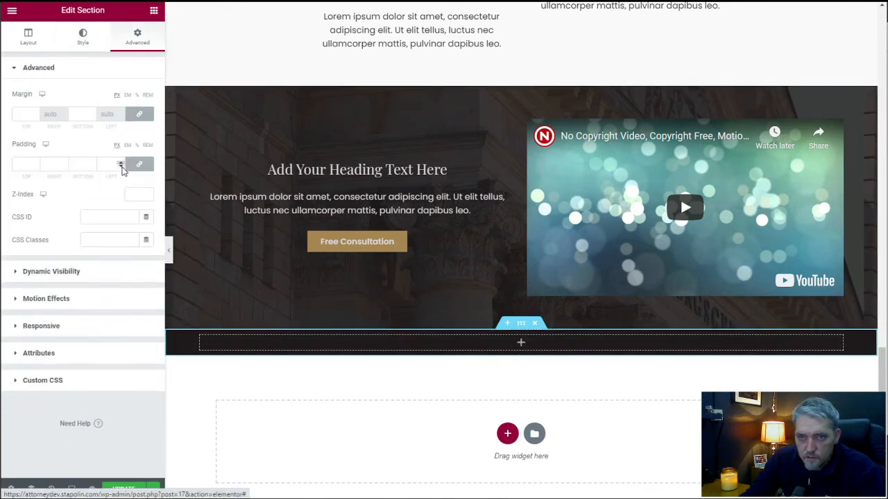
left_click(139, 164)
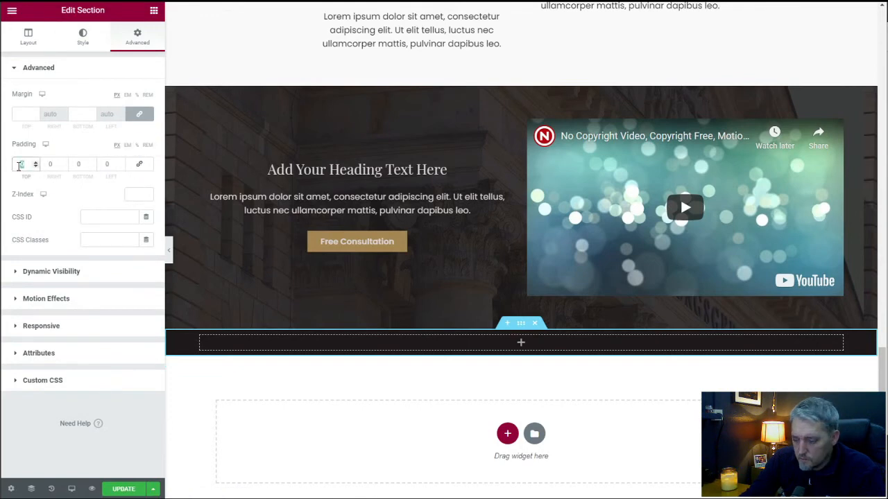
left_click(21, 165)
type("40")
left_click(78, 164)
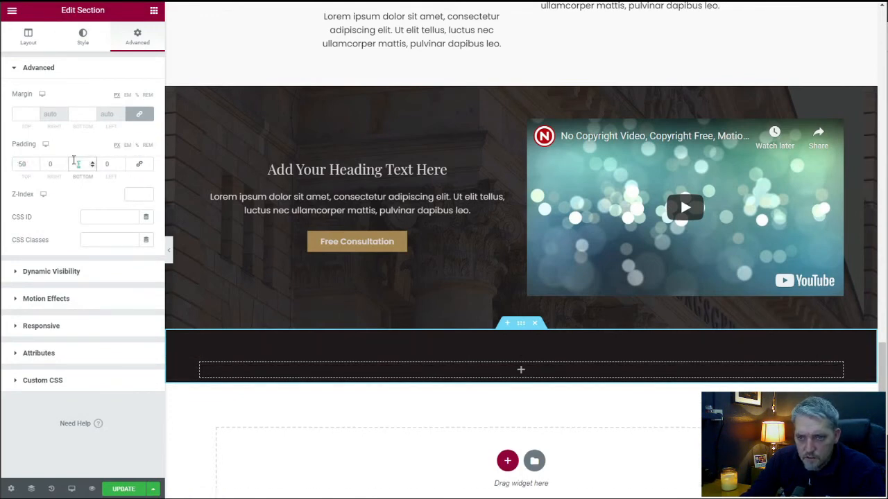
type("50")
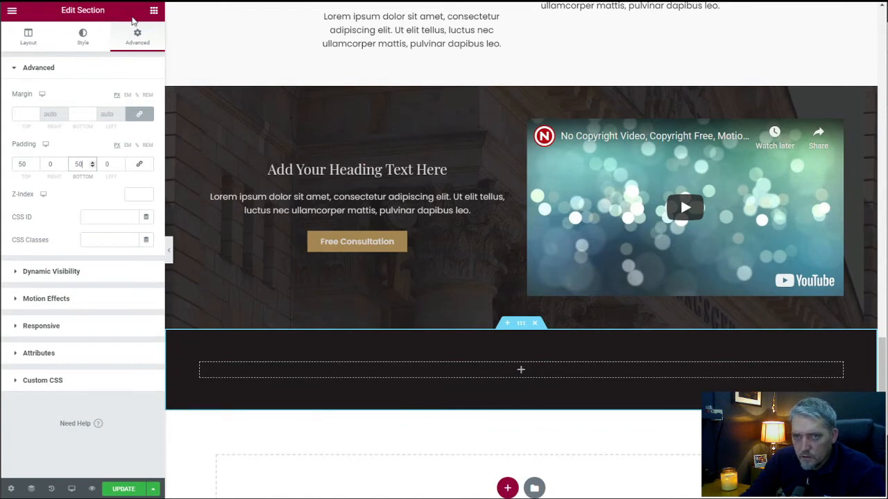
Add an Image widget to the dark section and insert the Acme Defense Lawyer logo from the media library.
left_click(154, 11)
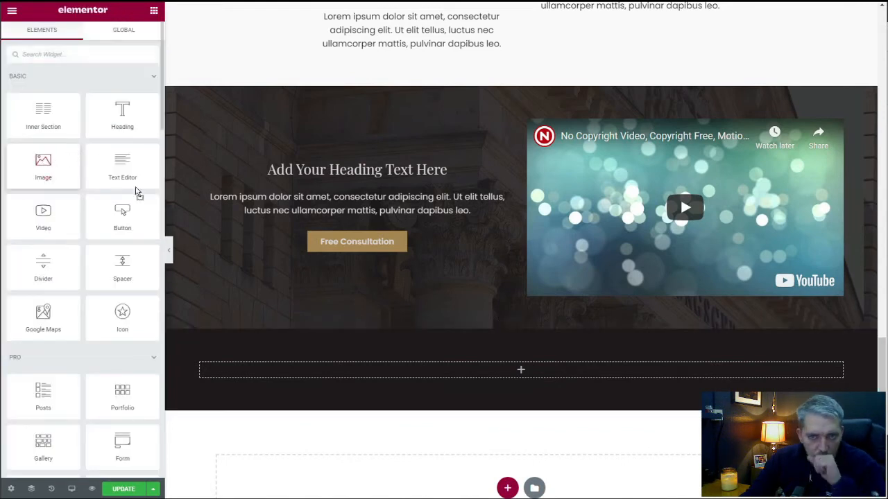
left_click_drag(138, 192, 521, 373)
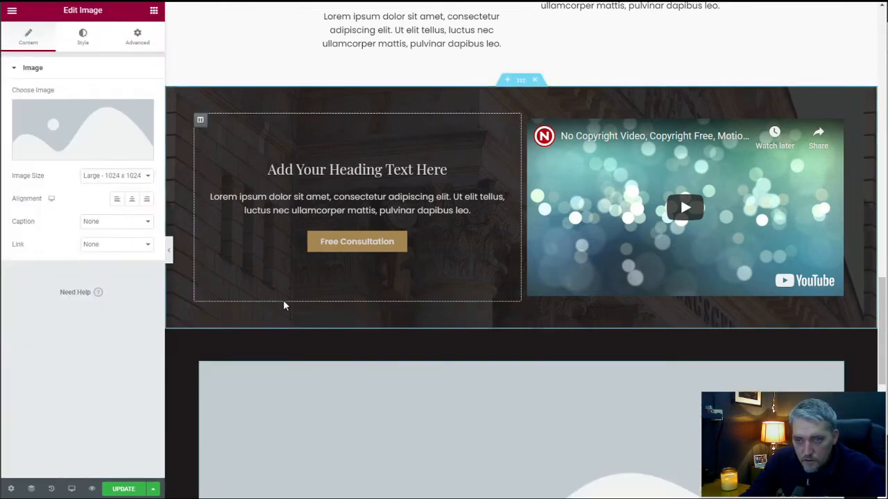
left_click(85, 131)
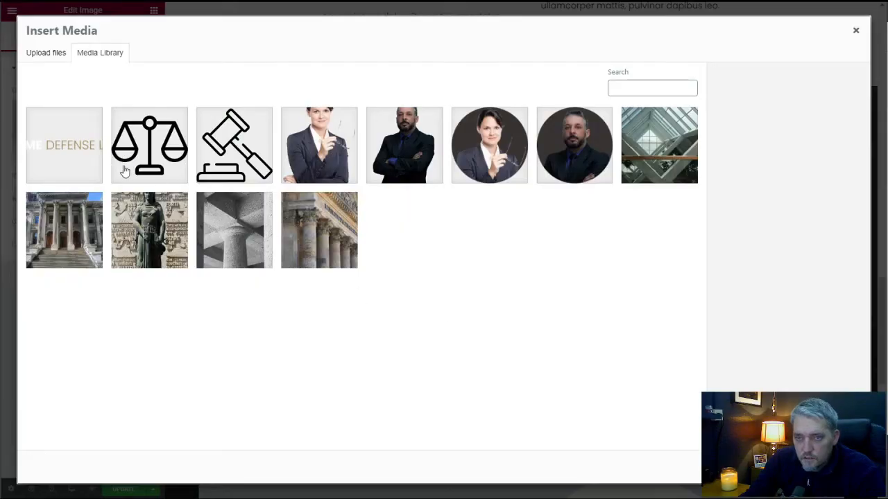
left_click(69, 147)
left_click(831, 467)
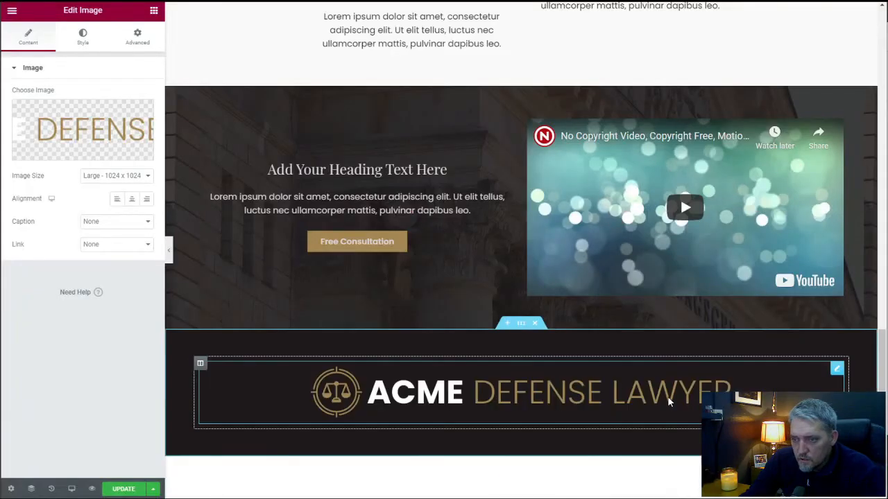
Set the logo's image size to Medium - 300 x 300.
scroll(673, 394, "down", 2)
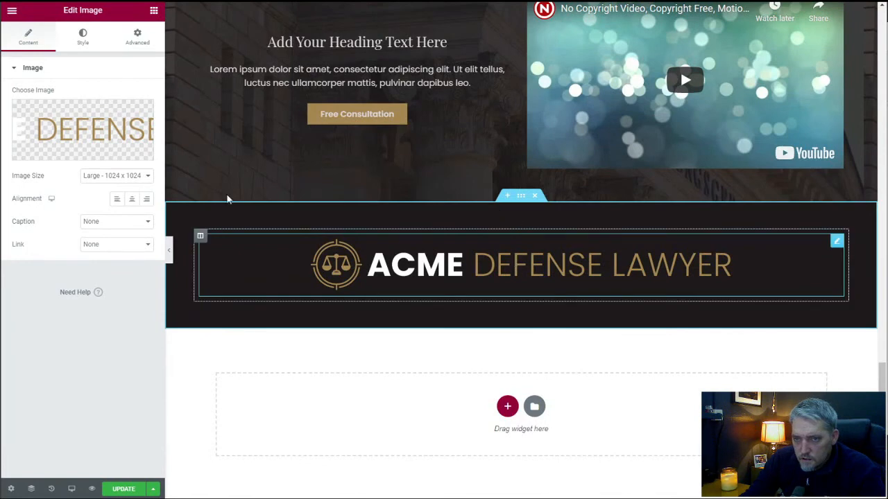
left_click(115, 175)
left_click(115, 192)
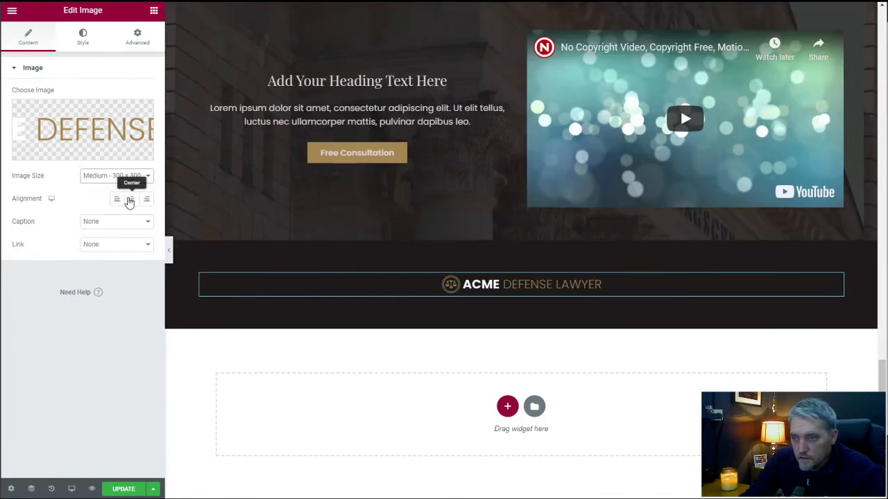
Change the logo's image size to Custom with a width of 350 and apply it.
left_click(115, 176)
left_click(104, 205)
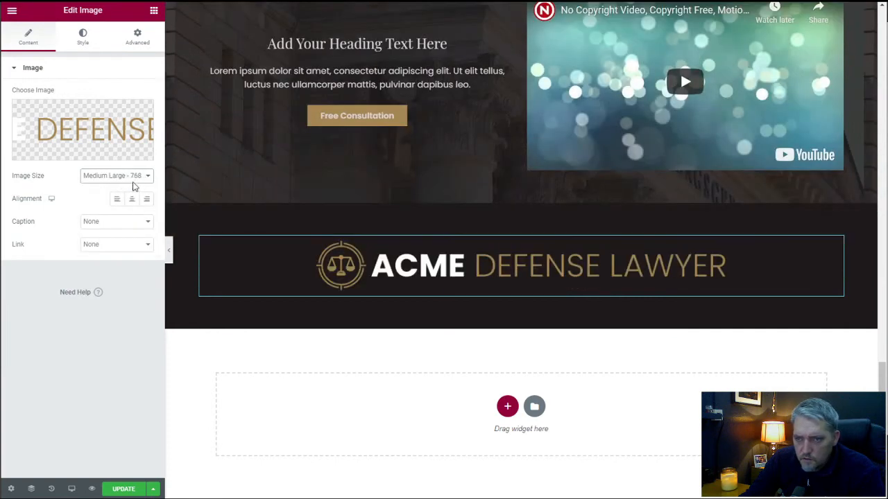
left_click(131, 177)
left_click(99, 247)
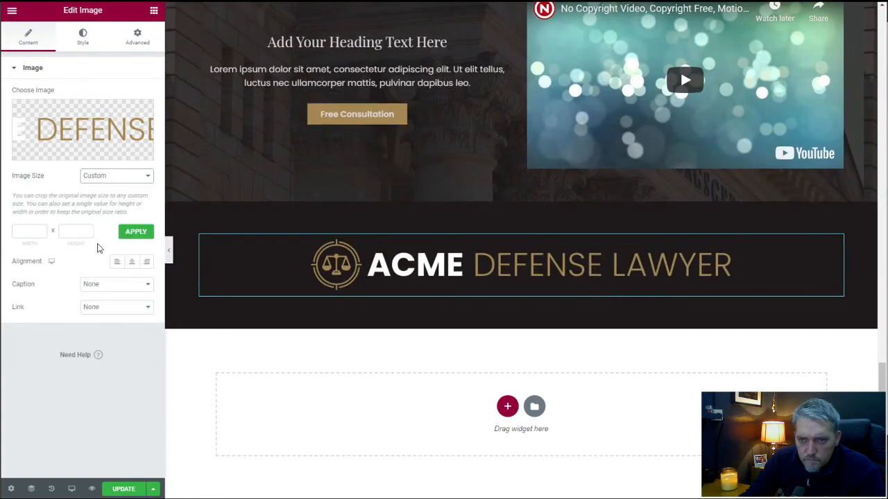
left_click(24, 233)
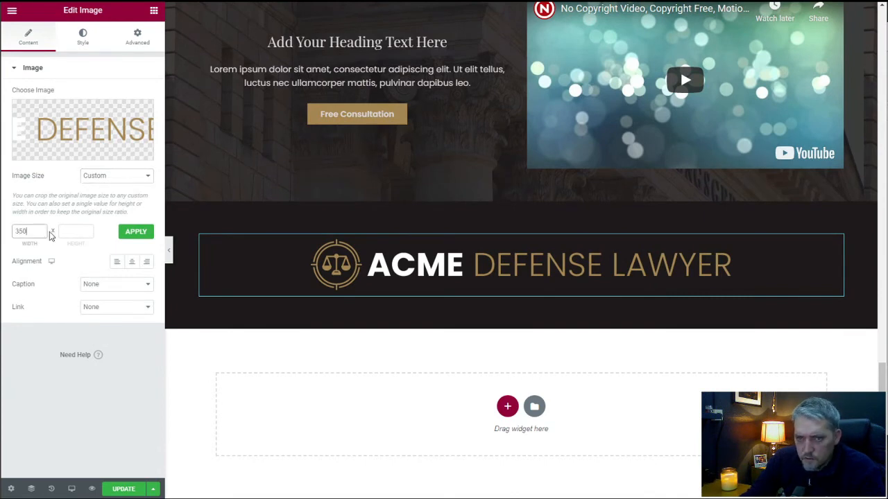
left_click(135, 231)
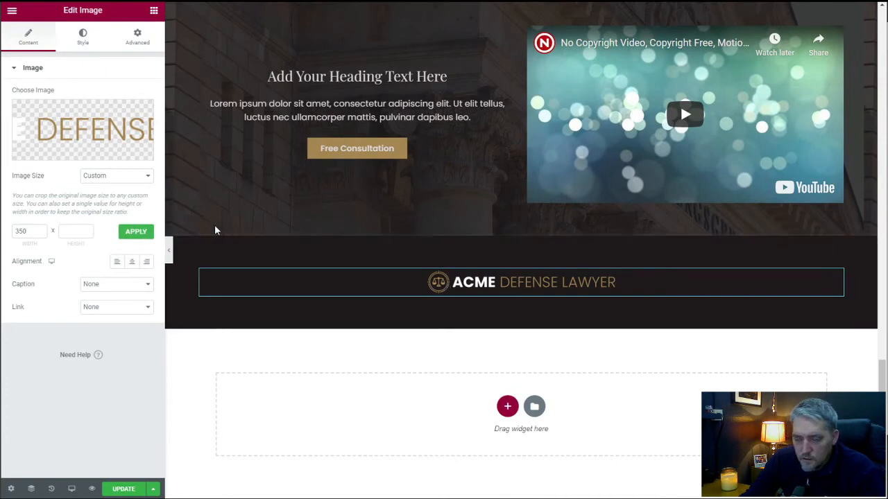
Add a Heading widget below the logo and enter the firm's street address as its title.
left_click(152, 11)
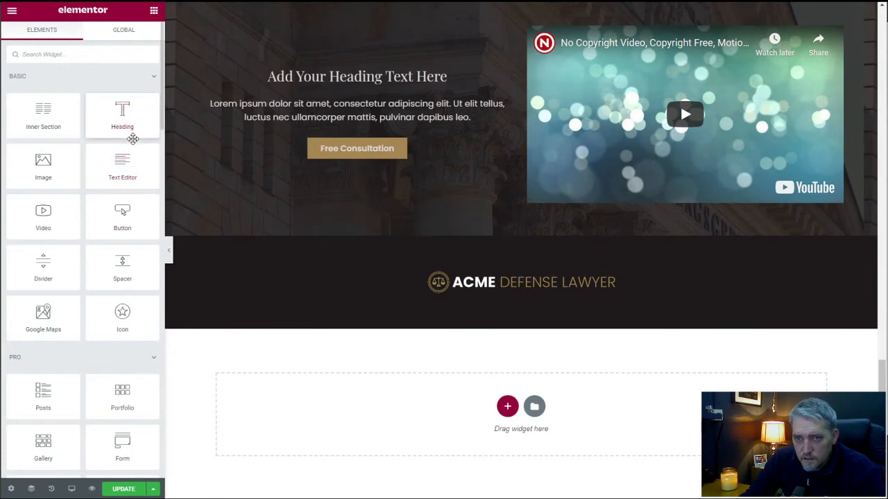
left_click_drag(133, 139, 498, 294)
triple_click(95, 110)
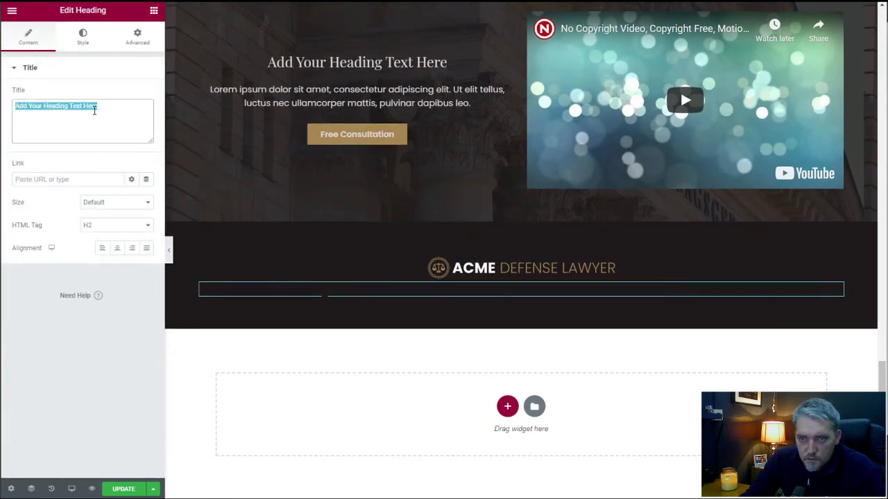
type("1")
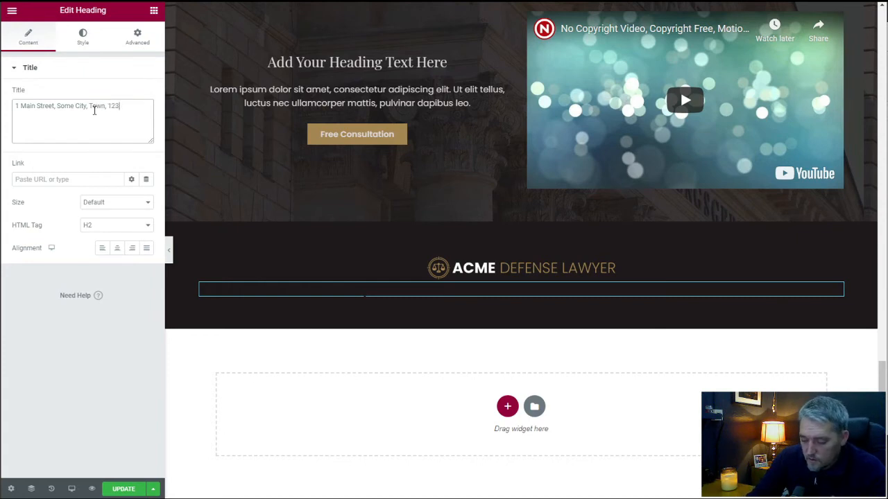
Center the address heading and set its HTML tag to div.
left_click(118, 247)
left_click(116, 226)
left_click(121, 292)
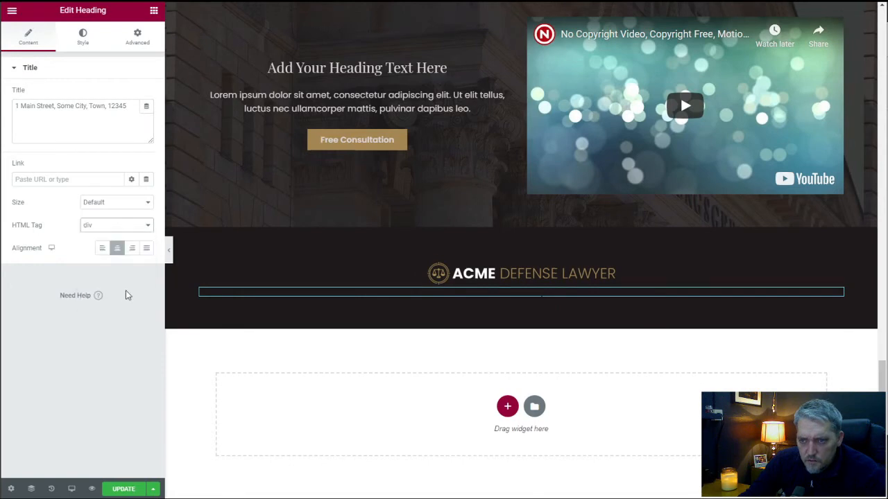
Set the address heading's text color to the global Accent color.
left_click(76, 39)
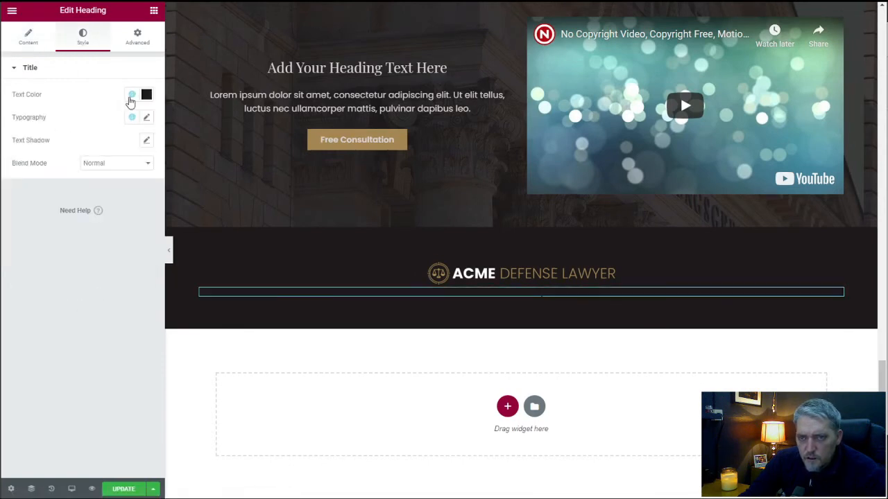
left_click(131, 96)
left_click(60, 165)
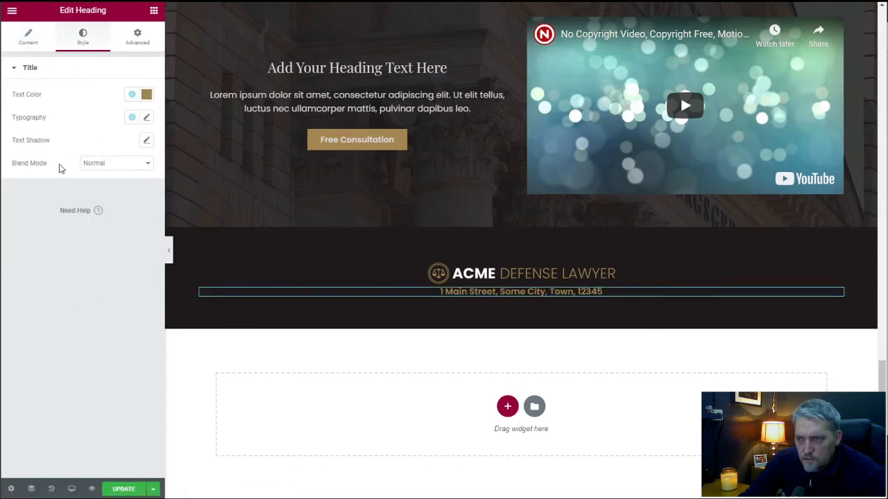
left_click(131, 95)
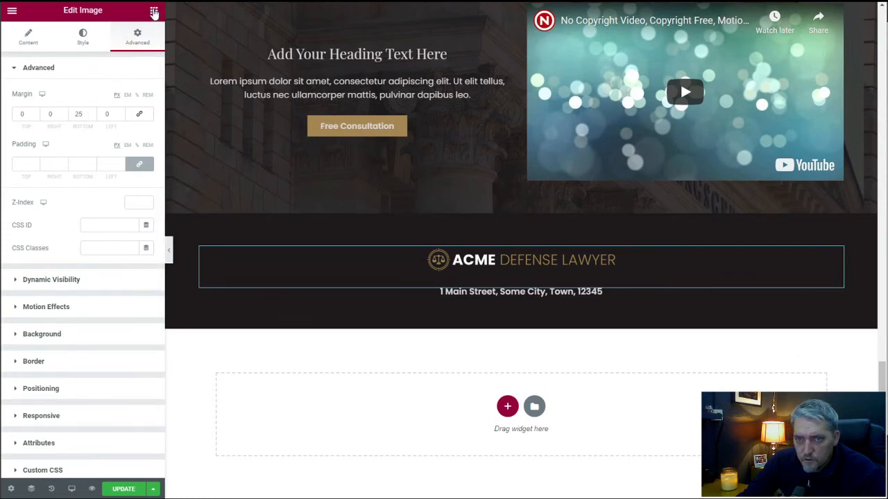
Search for the Social Icons widget and add it below the address heading.
left_click(153, 10)
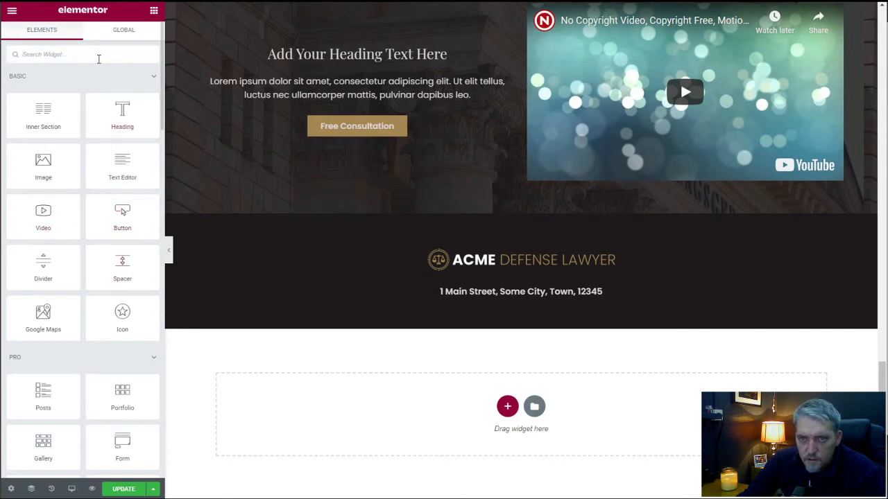
left_click(99, 54)
type("so")
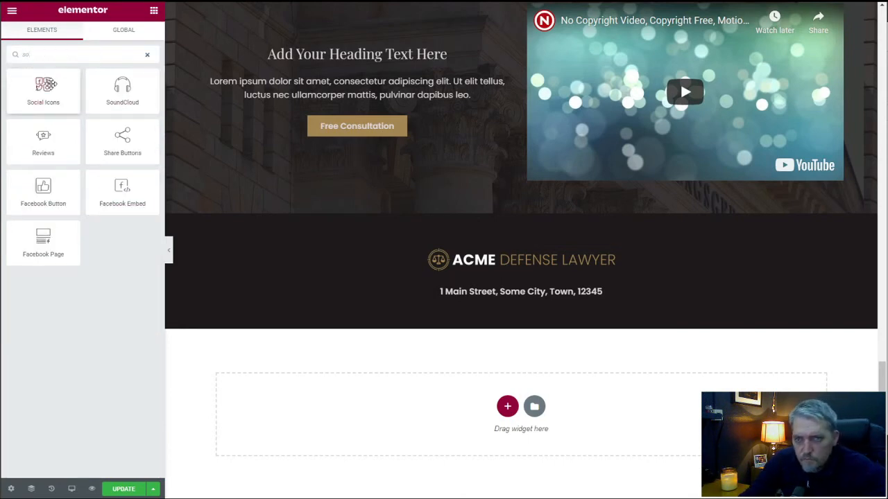
left_click_drag(43, 89, 326, 293)
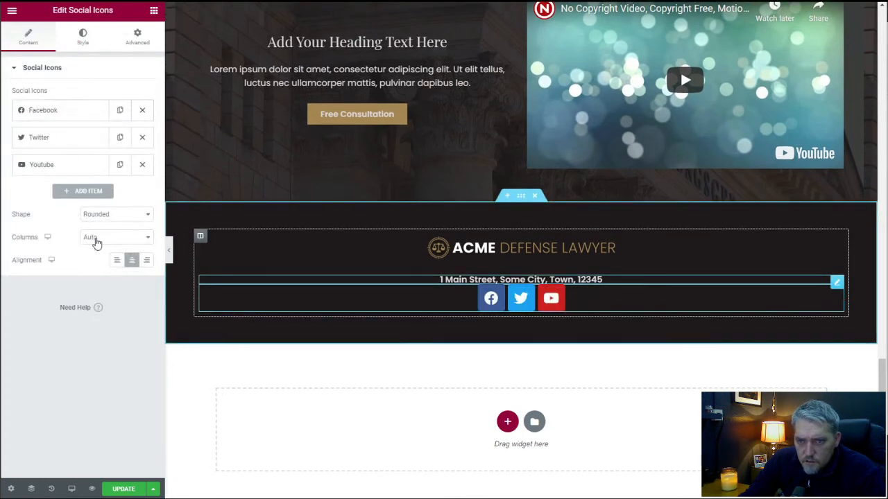
left_click(131, 260)
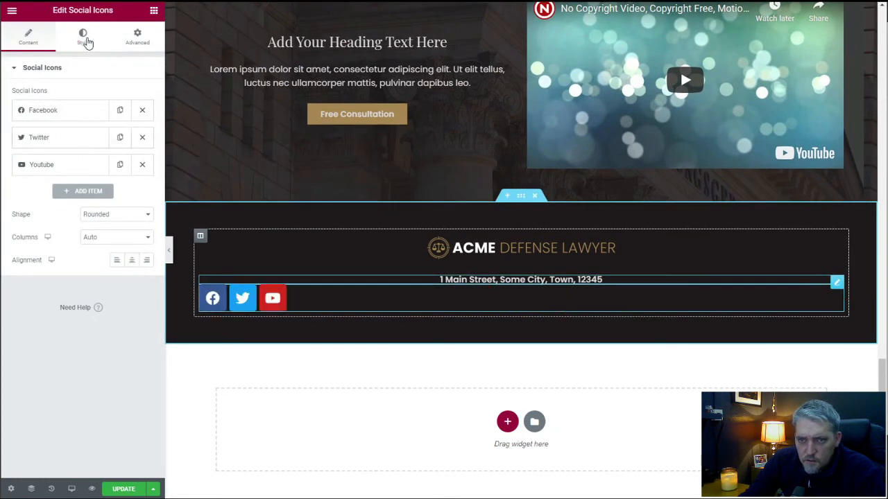
Switch the social icons to Custom color and set their primary color to the global Secondary color.
left_click(84, 38)
left_click(126, 95)
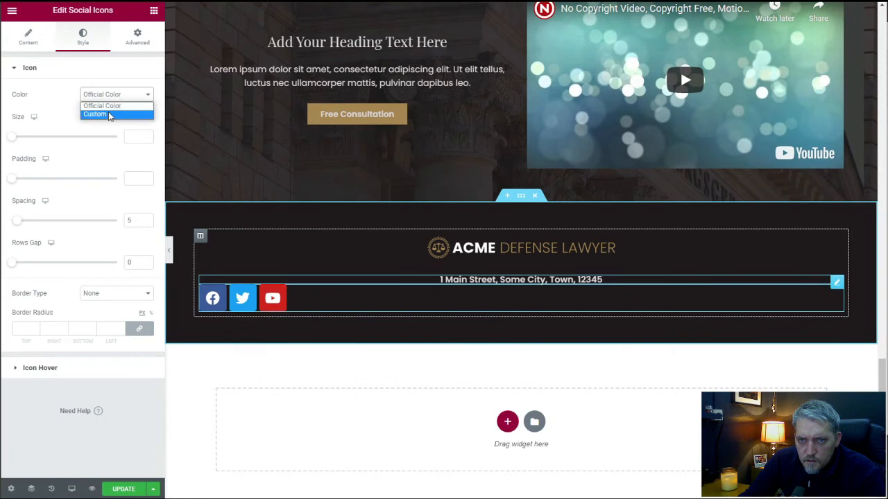
left_click(109, 112)
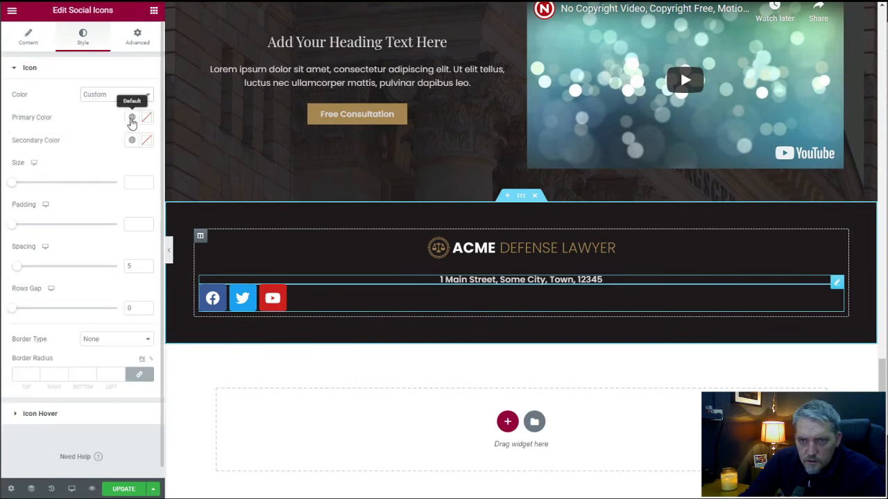
left_click(132, 117)
left_click(76, 189)
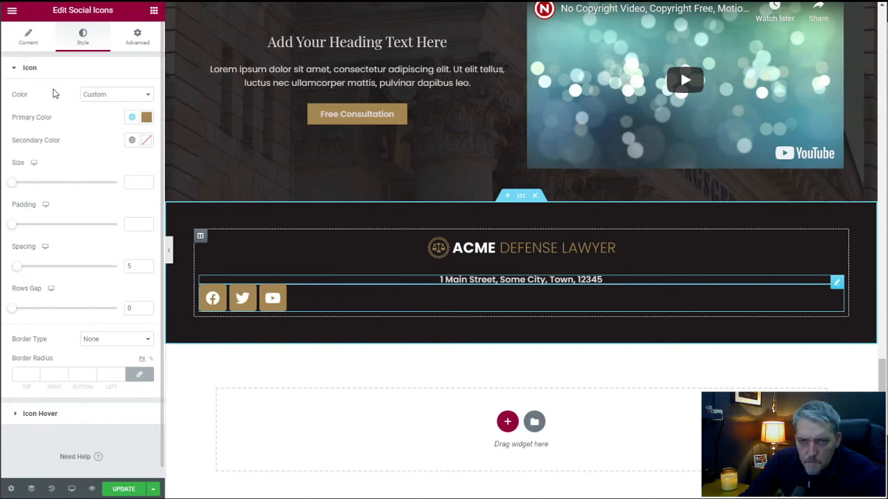
Set the social icons' shape to Circle and center them.
left_click(28, 38)
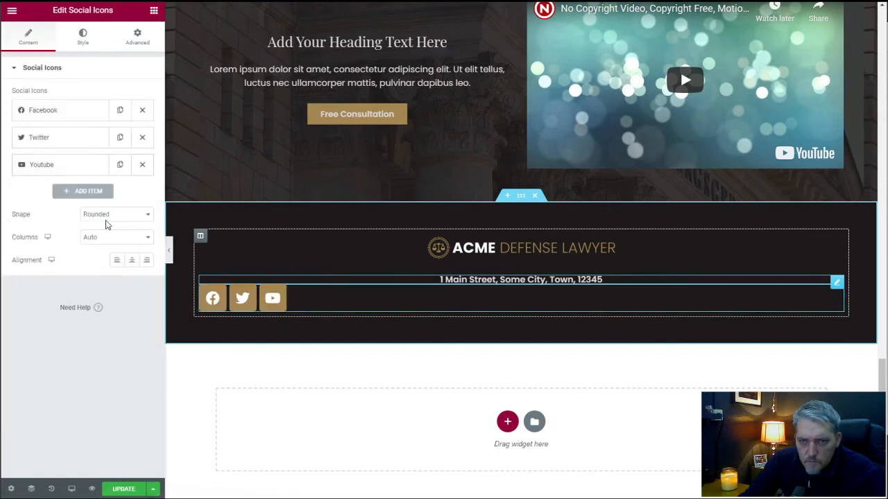
left_click(104, 217)
left_click(102, 243)
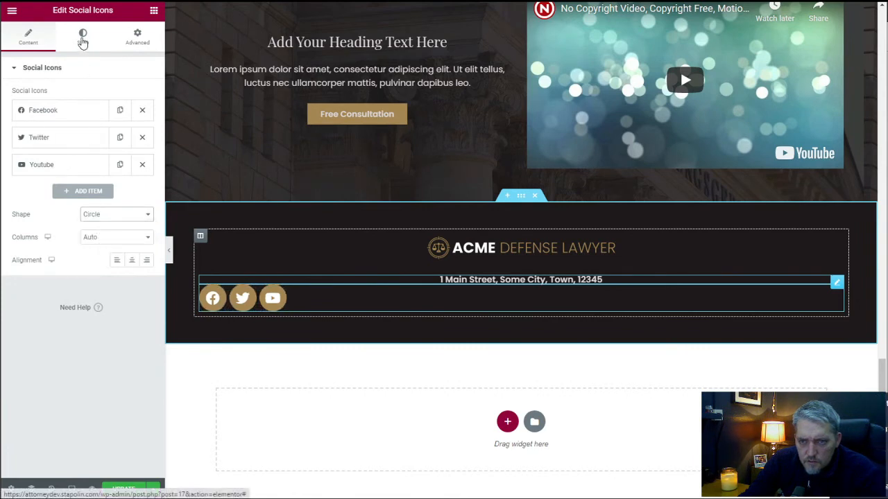
left_click(132, 260)
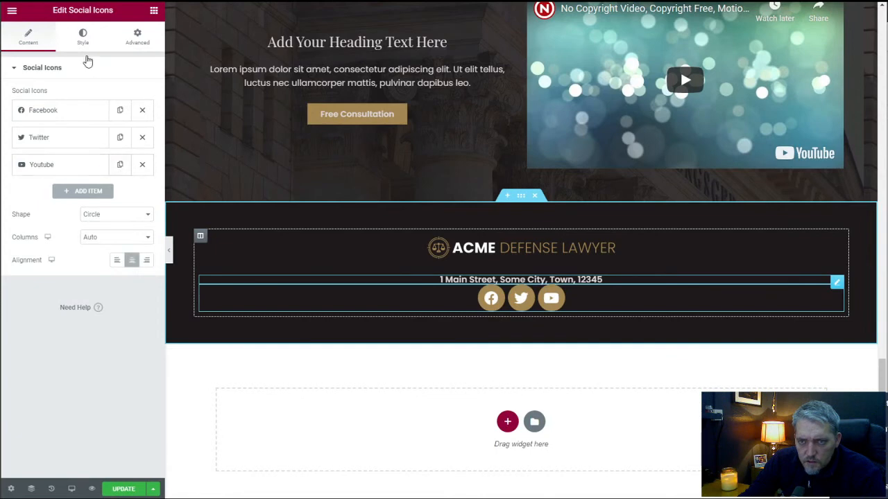
Make the social icons' primary color fully transparent (#A5865300).
left_click(83, 40)
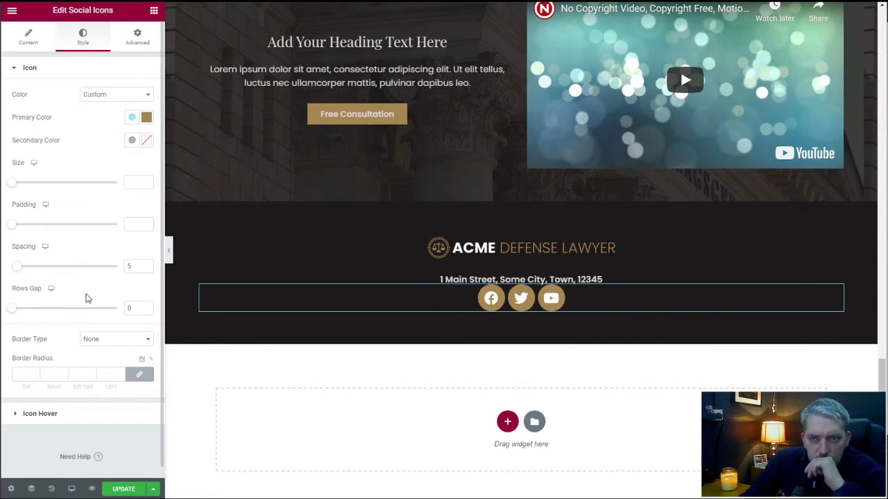
left_click(132, 117)
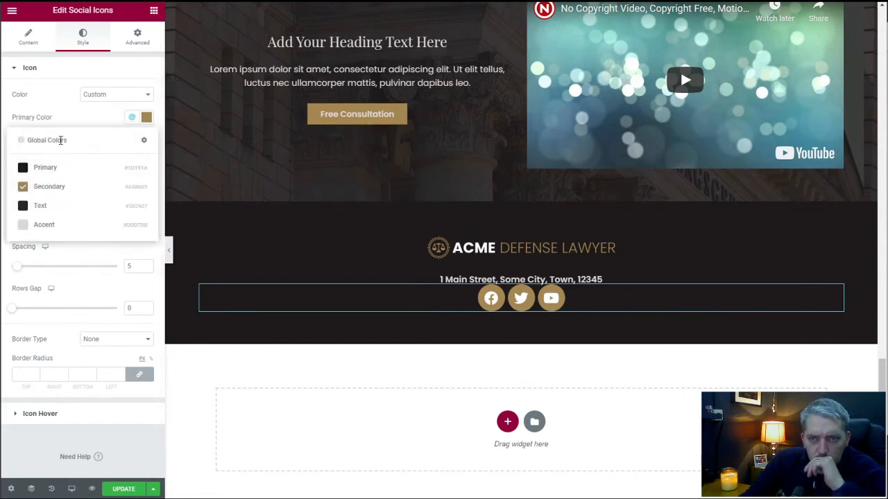
left_click(147, 117)
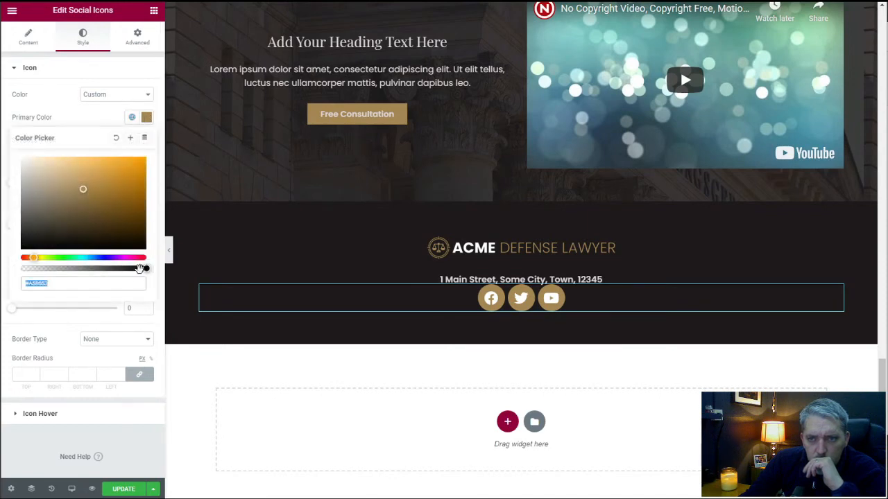
left_click_drag(144, 268, 9, 268)
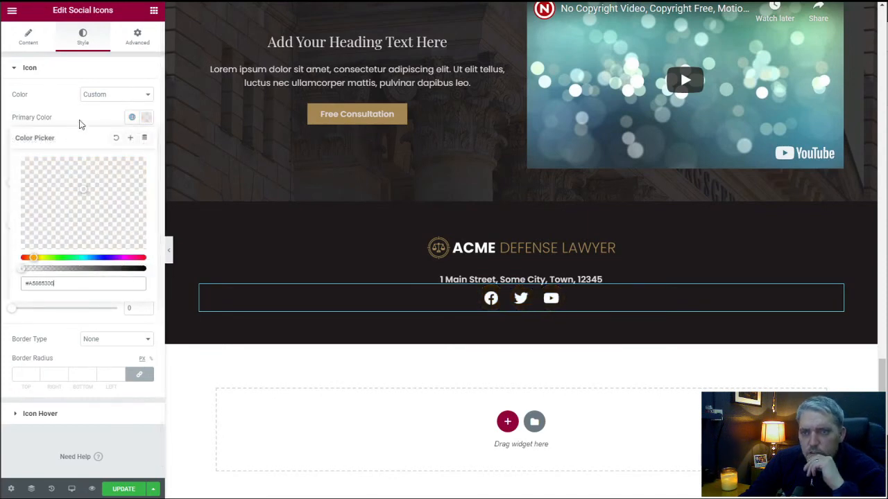
left_click(87, 125)
Try the global Accent color as the social icons' secondary color, and settle on the global Secondary color.
left_click(132, 141)
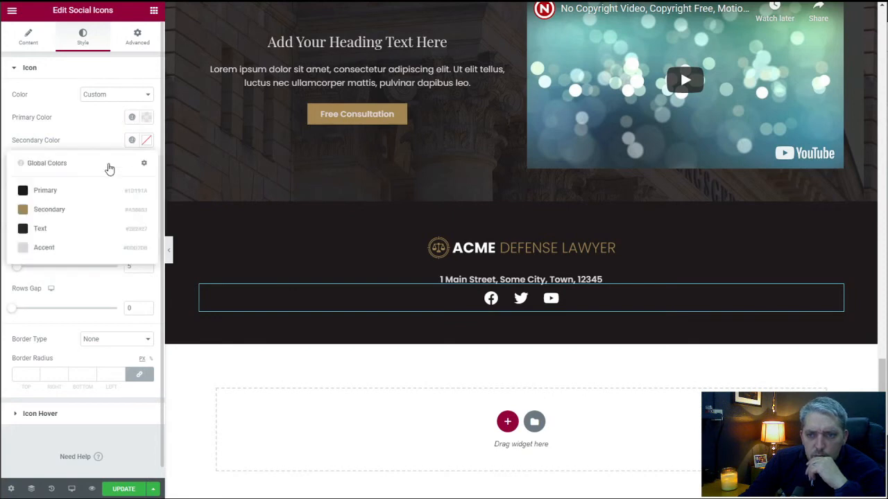
left_click(39, 246)
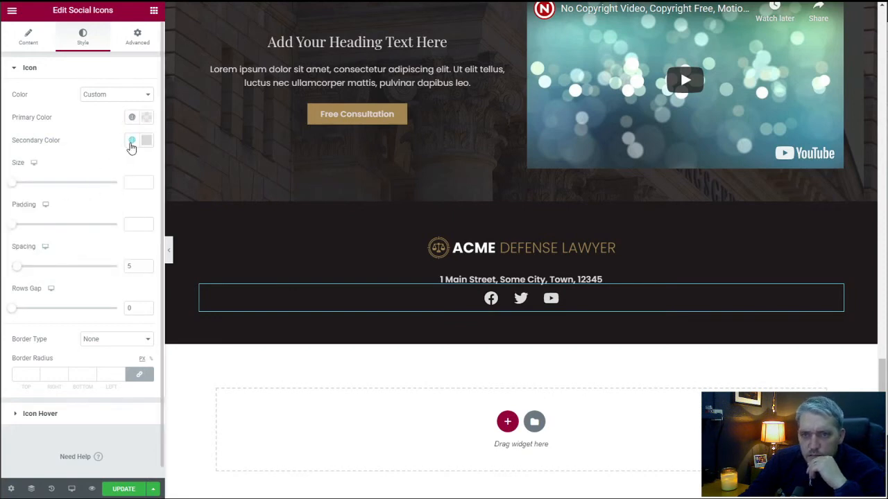
left_click(131, 140)
left_click(80, 210)
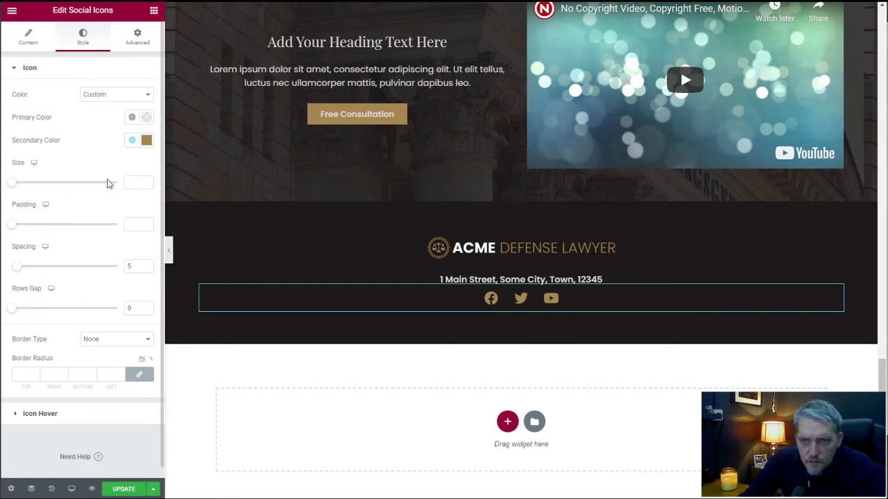
Set the social icons' size to 18.
left_click(135, 183)
type("14")
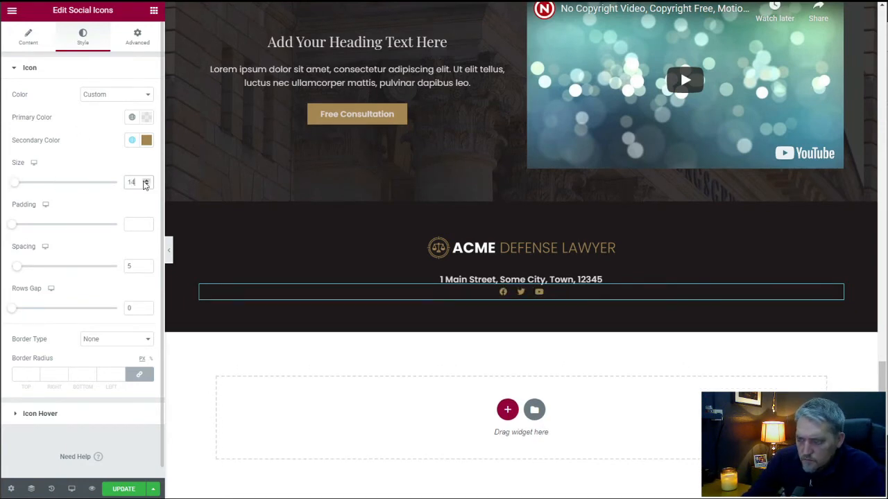
left_click(145, 180)
left_click(145, 181)
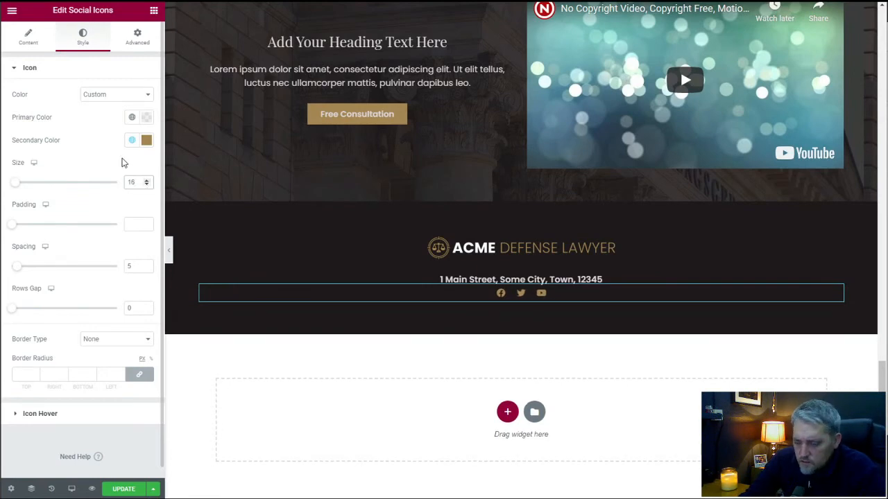
key("Up")
key("Up")
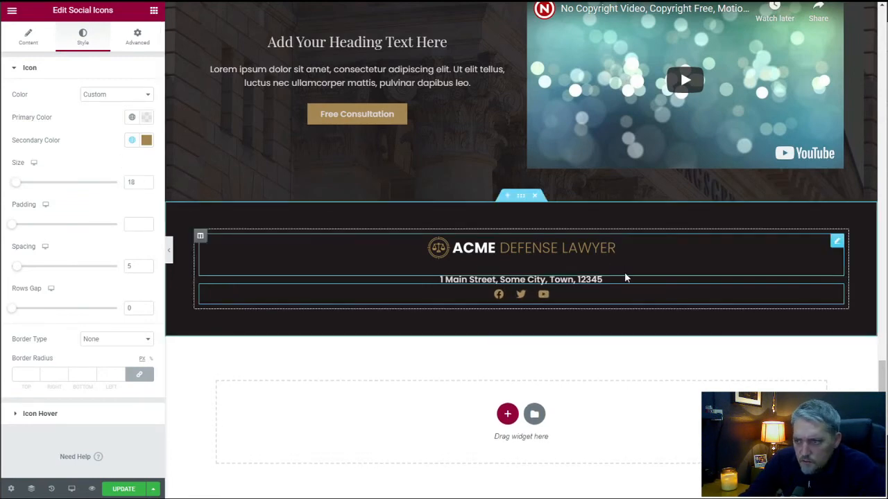
Try a 50 px bottom margin on the address heading, and settle on 25 px.
left_click(829, 280)
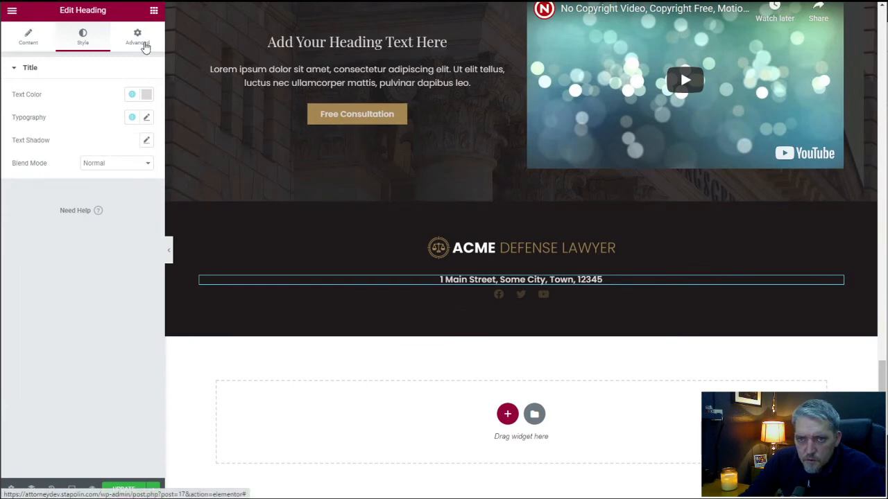
left_click(145, 44)
left_click(79, 114)
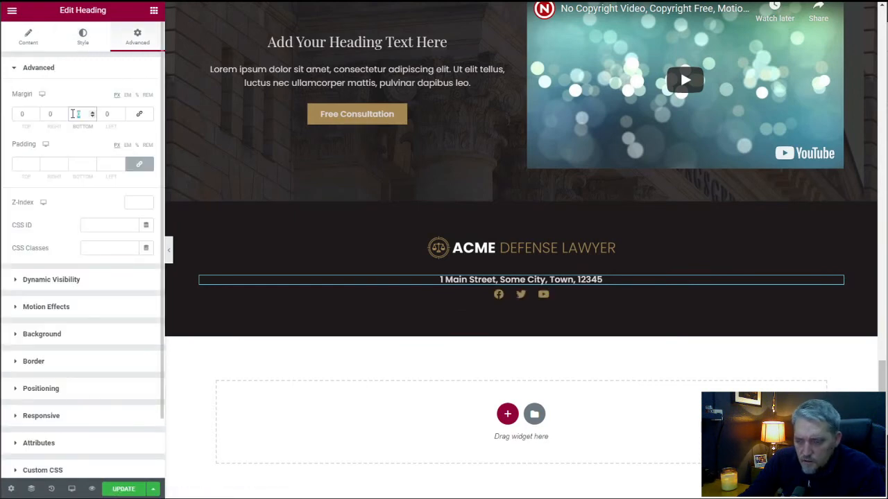
type("30")
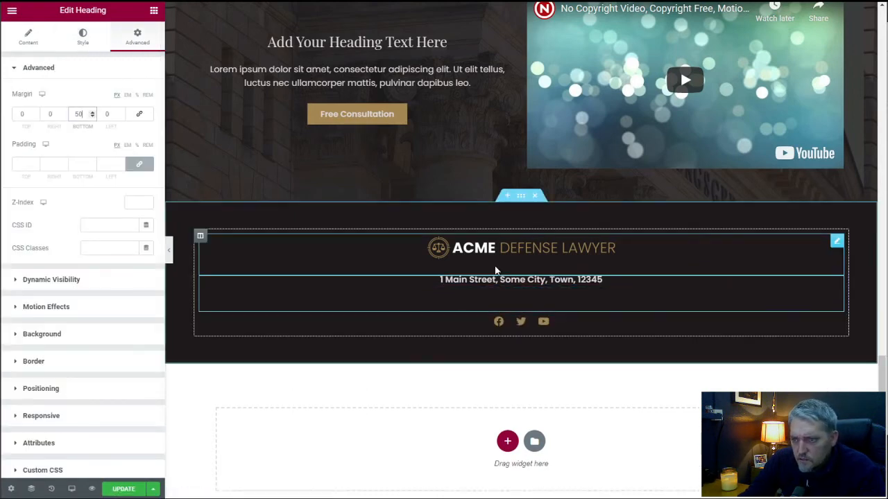
left_click_drag(85, 115, 68, 117)
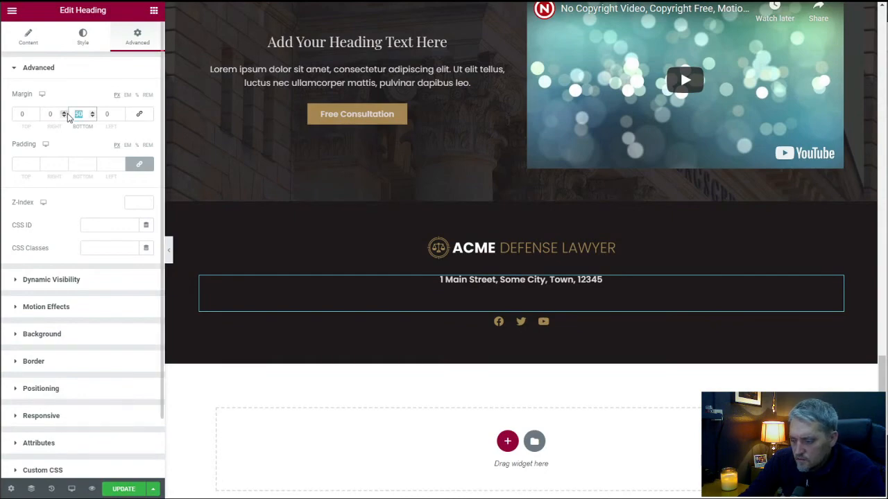
type("25")
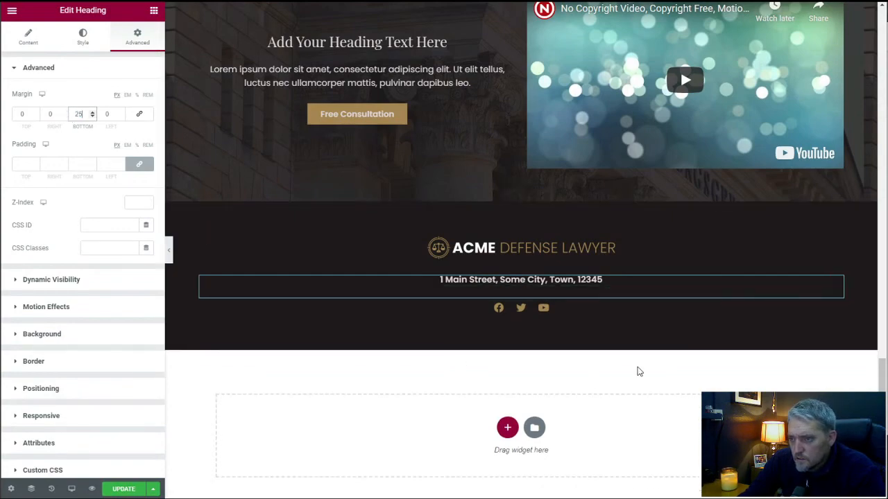
Review the whole desktop page layout, from the header and hero section down to the dark bottom section.
scroll(622, 364, "up", 5)
scroll(622, 366, "up", 10)
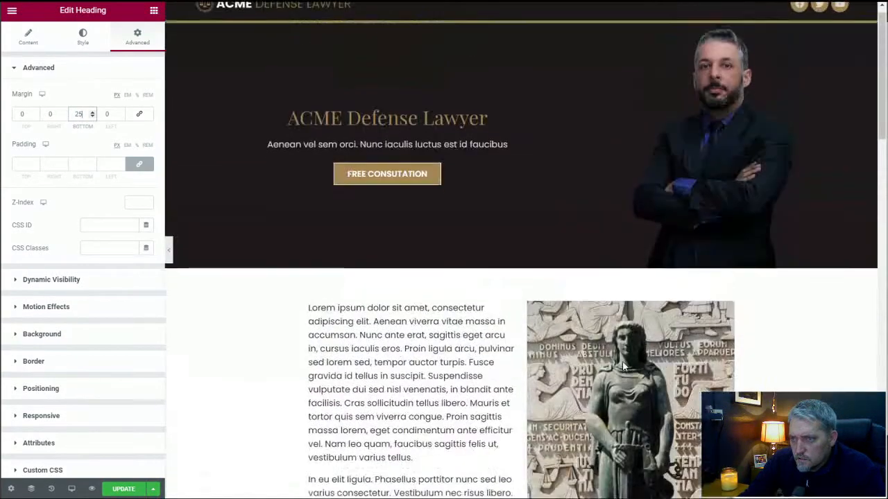
scroll(540, 287, "down", 15)
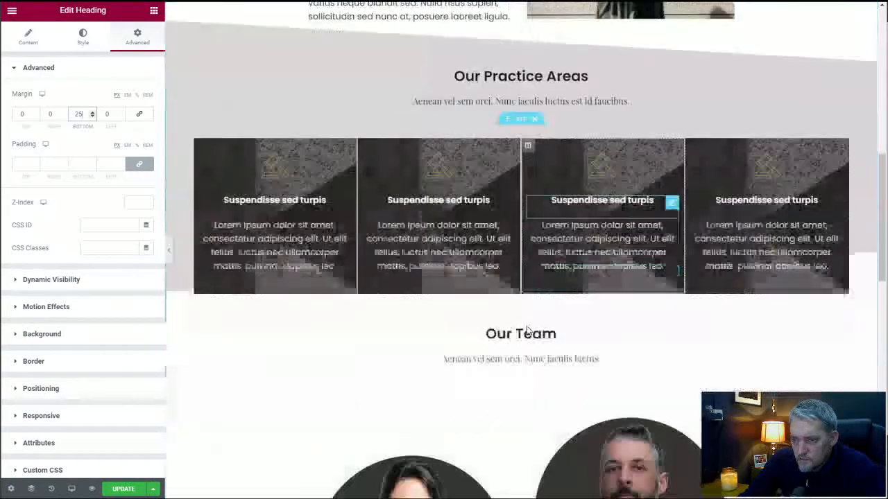
scroll(525, 325, "up", 6)
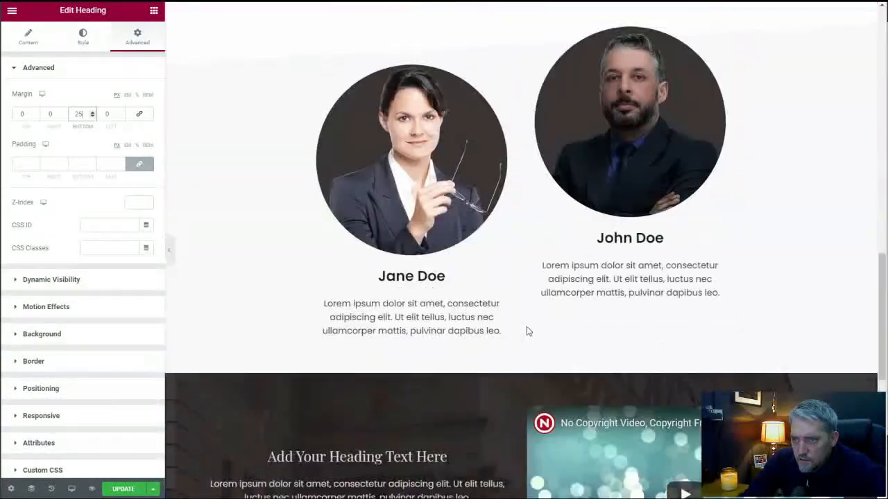
scroll(526, 332, "up", 8)
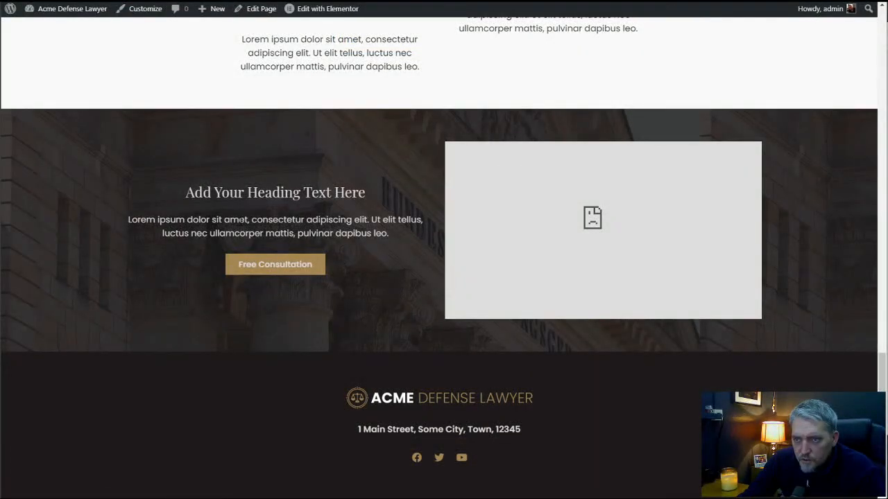
scroll(240, 221, "up", 15)
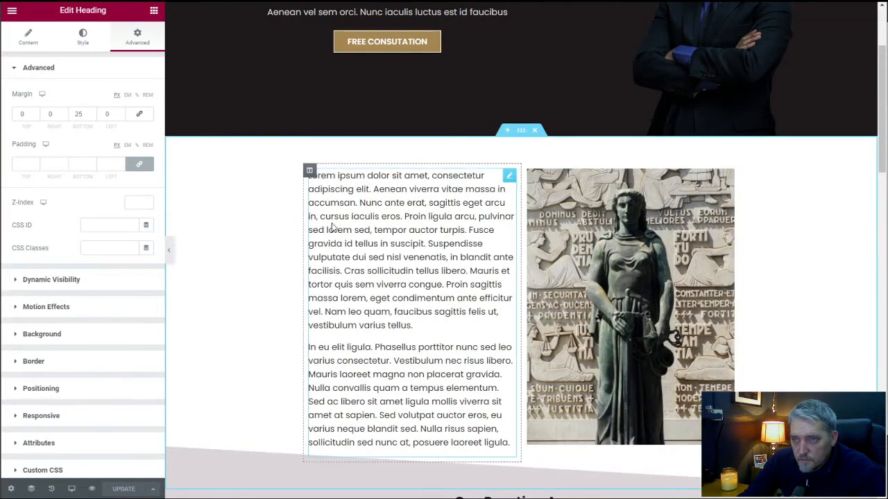
scroll(331, 224, "up", 2)
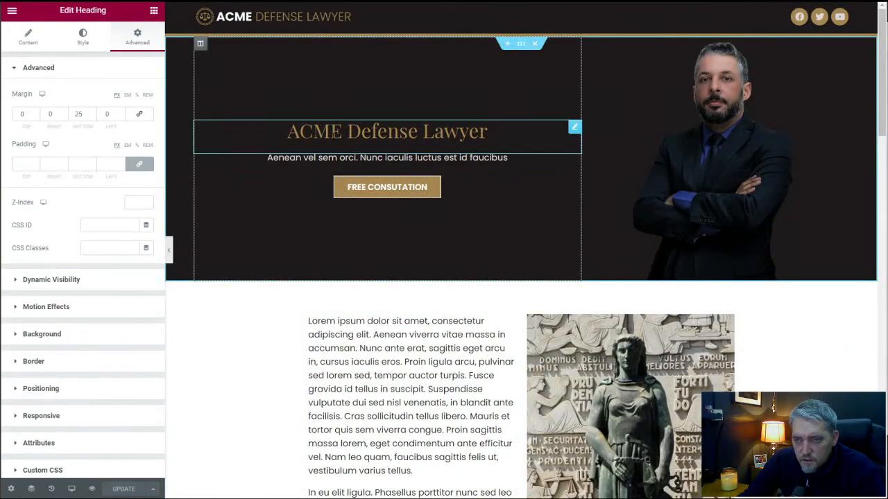
scroll(310, 188, "down", 4)
scroll(309, 186, "down", 9)
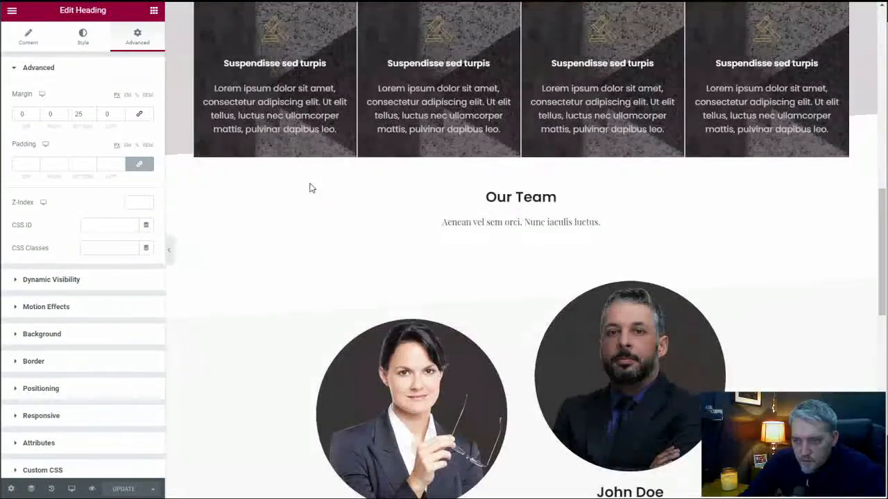
scroll(310, 188, "up", 10)
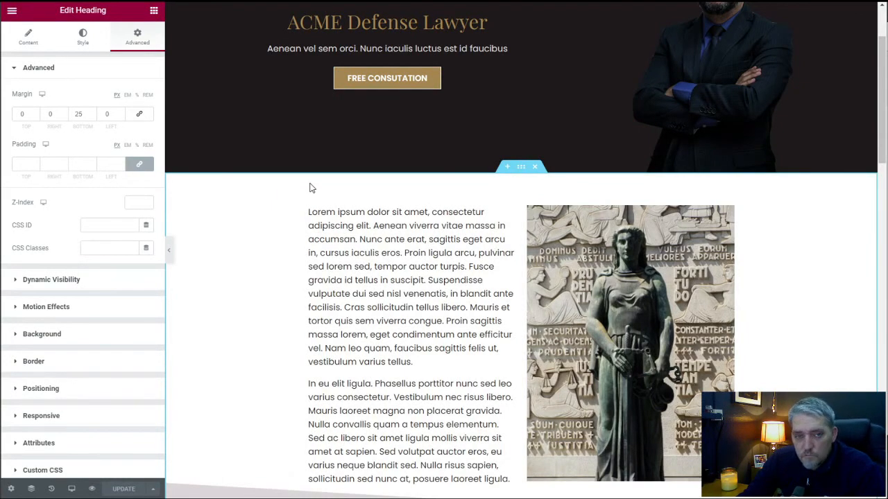
scroll(309, 202, "up", 2)
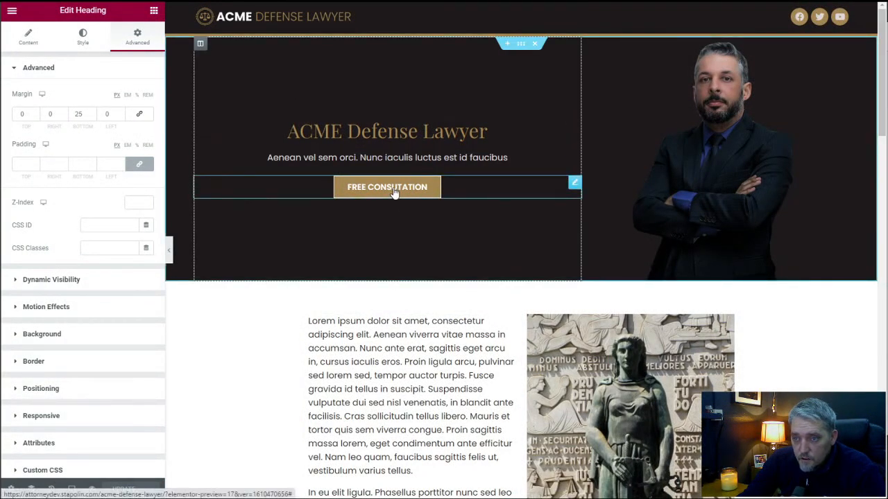
scroll(374, 263, "down", 10)
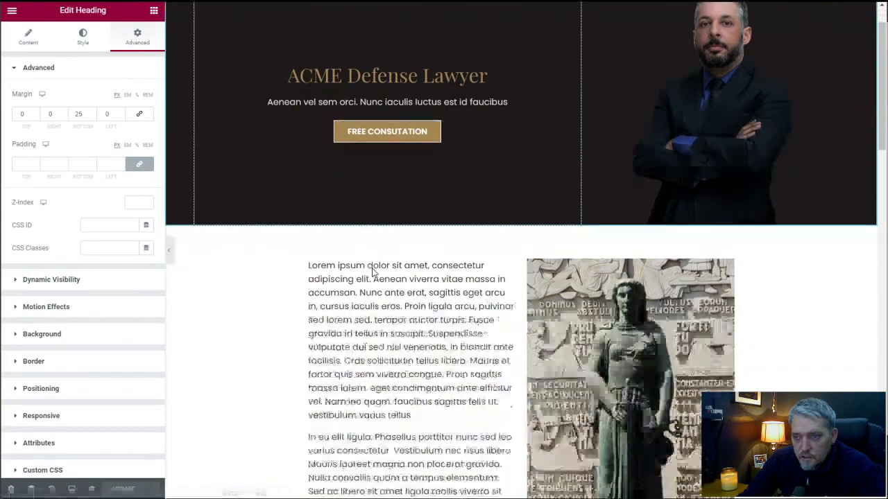
scroll(373, 272, "down", 6)
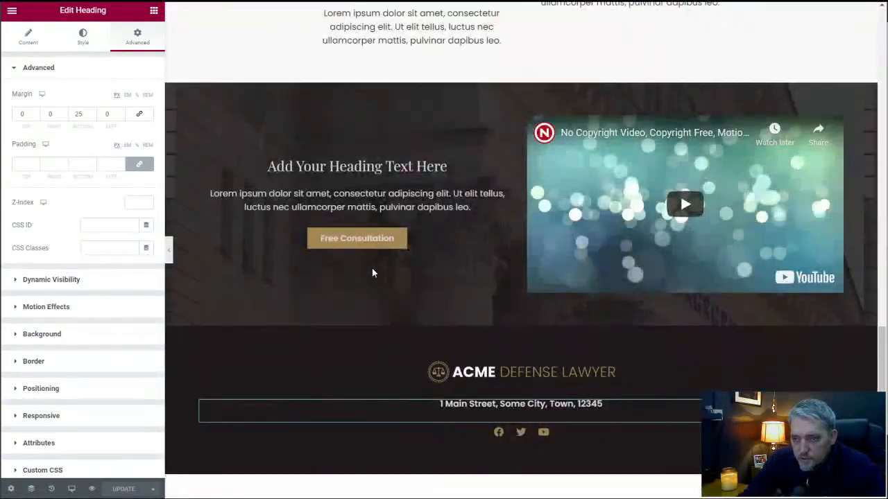
scroll(375, 274, "down", 2)
scroll(375, 273, "up", 8)
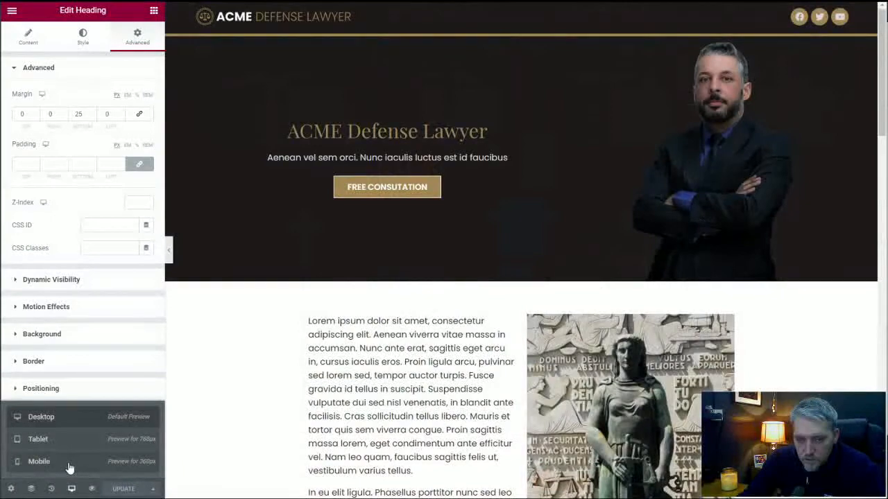
Switch the editor to the mobile preview and check the page from the bottom section back up to the header.
left_click(68, 465)
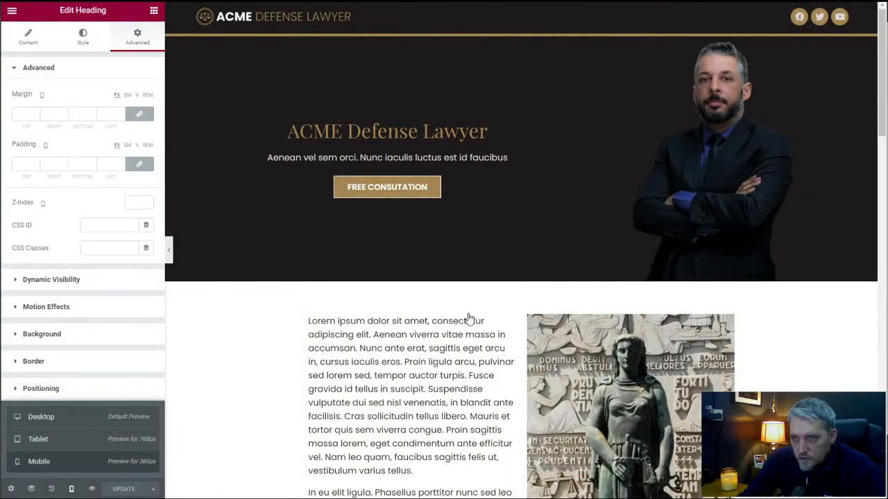
scroll(490, 314, "down", 20)
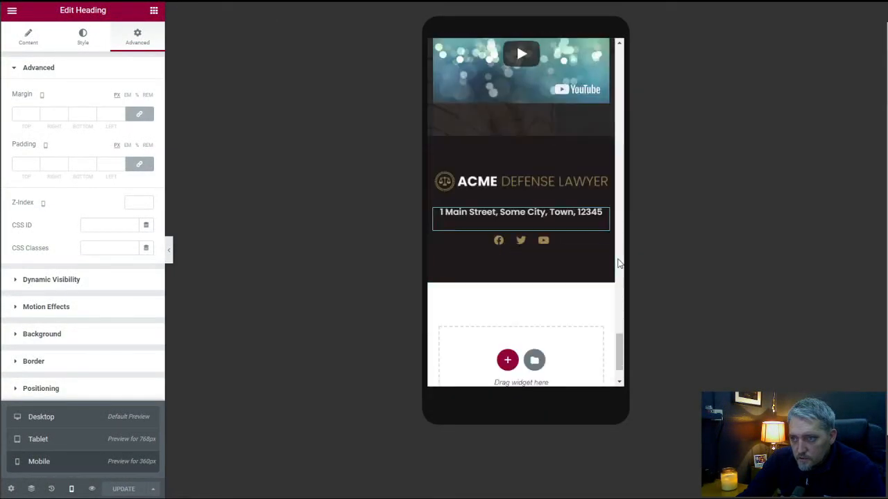
left_click_drag(620, 354, 597, 26)
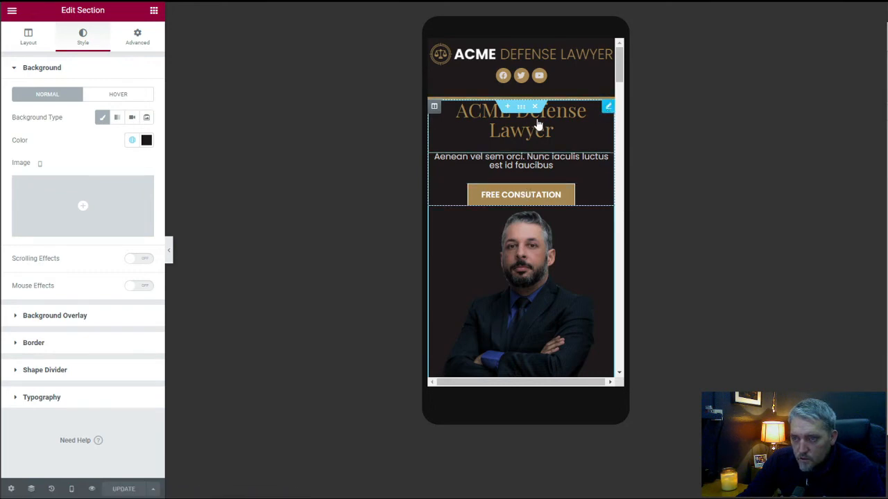
Set the mobile font size of the hero's ACME Defense Lawyer heading to 25 px.
left_click(538, 123)
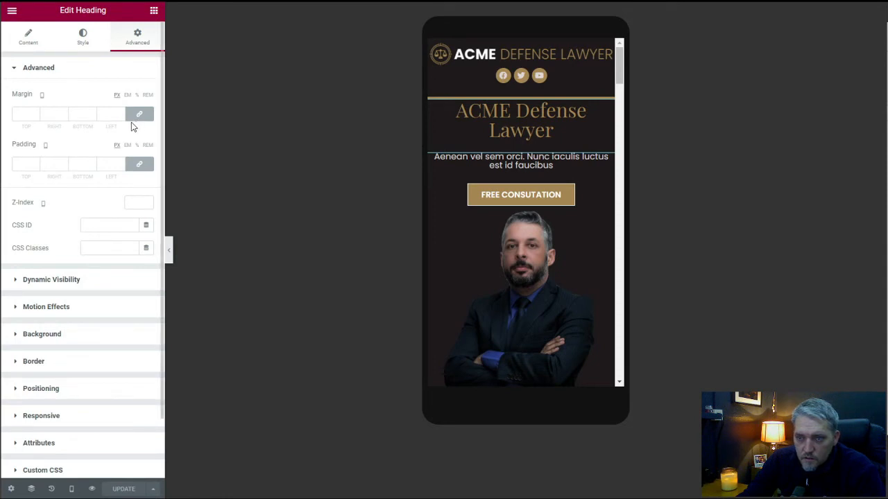
left_click(80, 44)
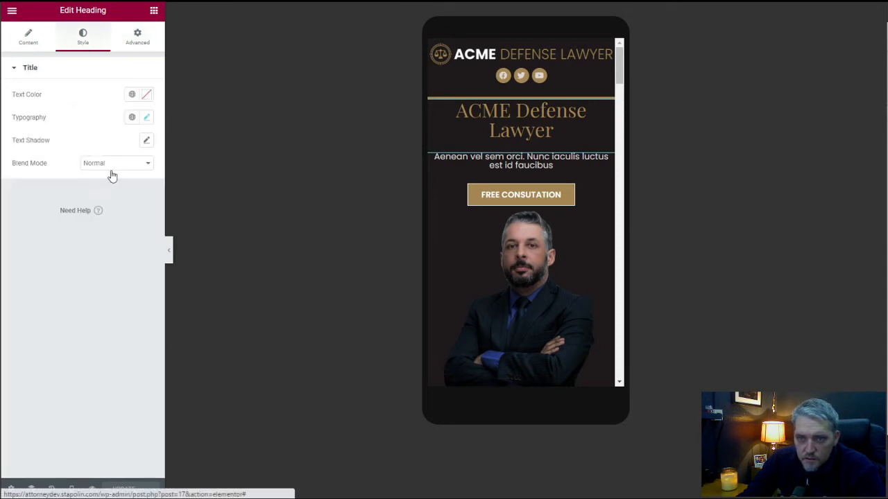
left_click(144, 119)
left_click_drag(24, 212, 36, 211)
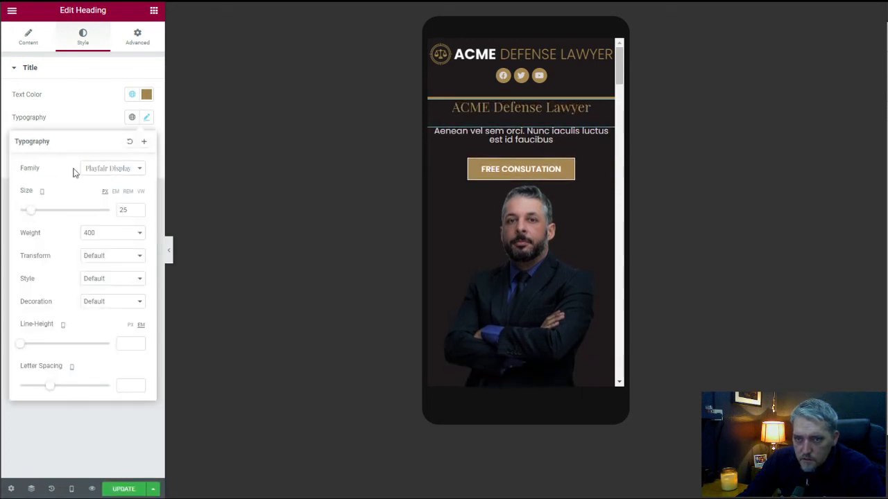
Unlink the hero section's mobile padding values and set its top padding to 50 px.
left_click(134, 40)
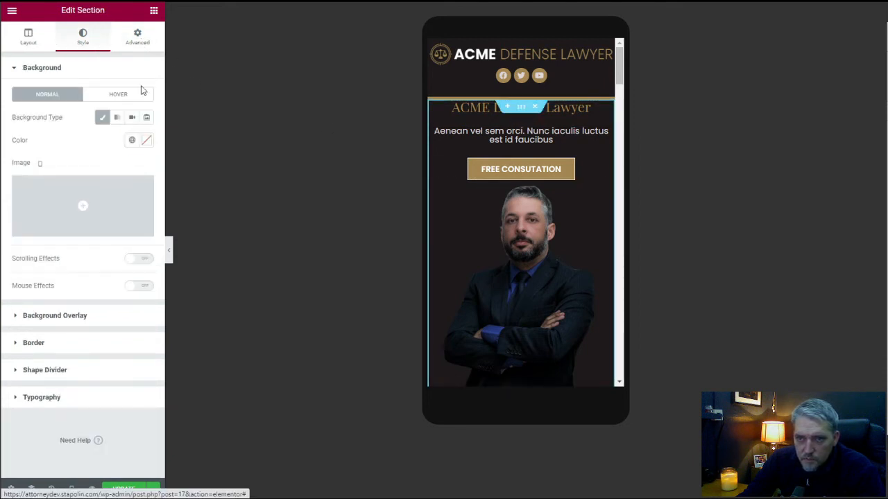
left_click(136, 46)
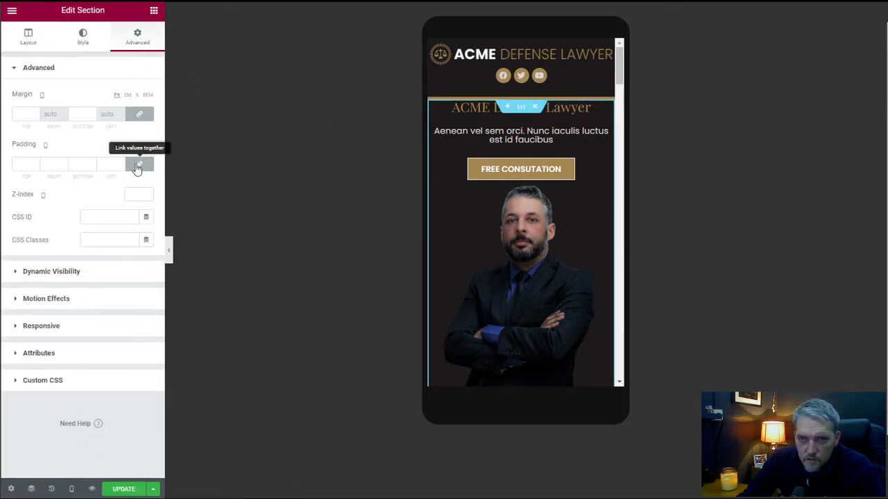
left_click(139, 163)
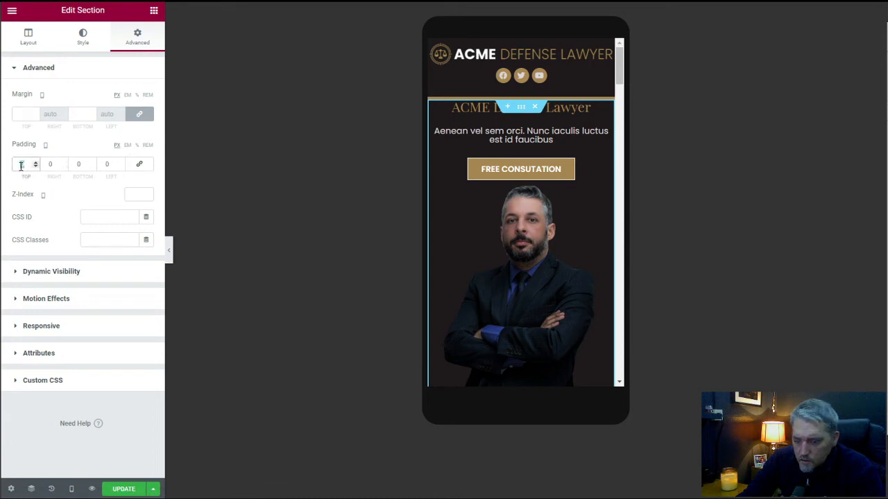
type("50")
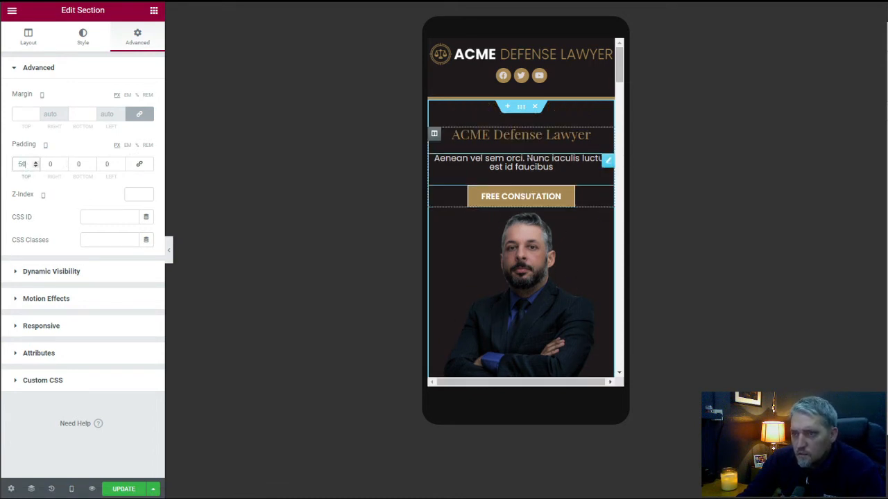
Set the mobile line height of the hero's subheading text to 1.6 em.
left_click(609, 163)
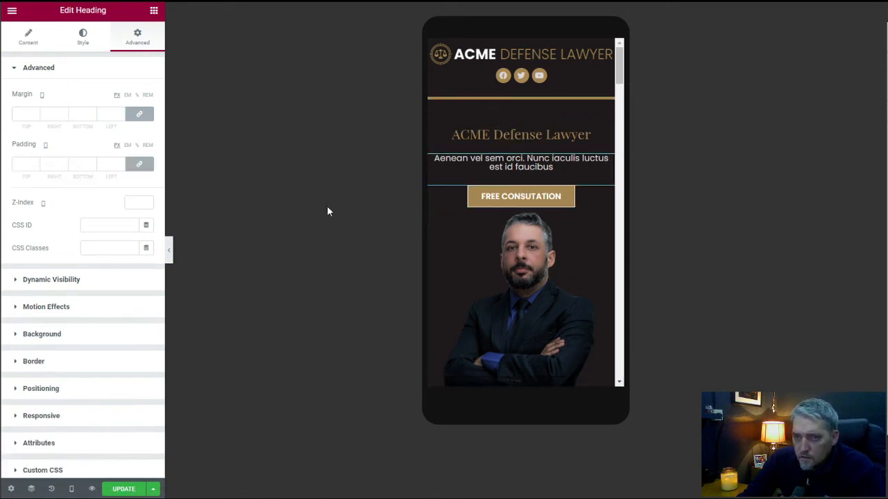
left_click(95, 43)
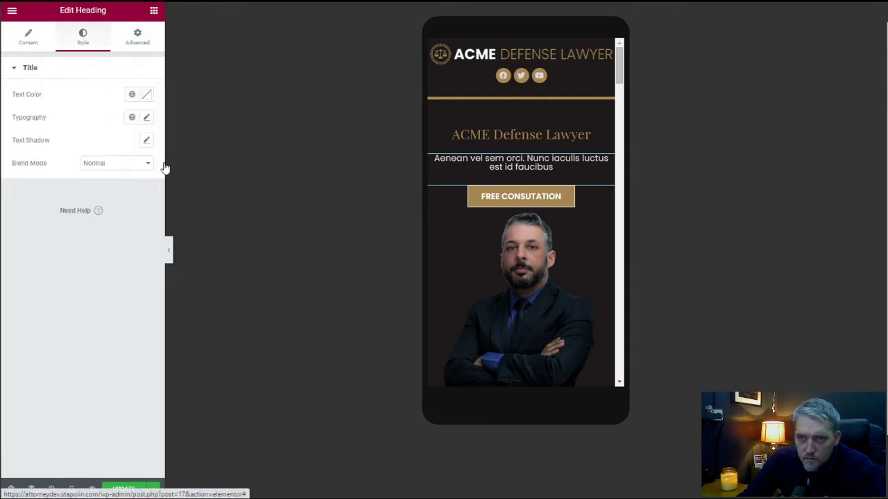
left_click(146, 117)
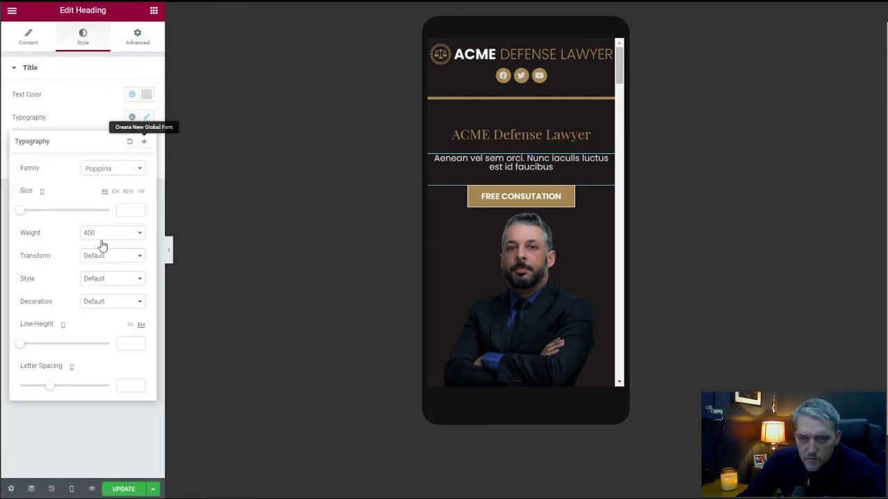
left_click(124, 347)
type("1.6")
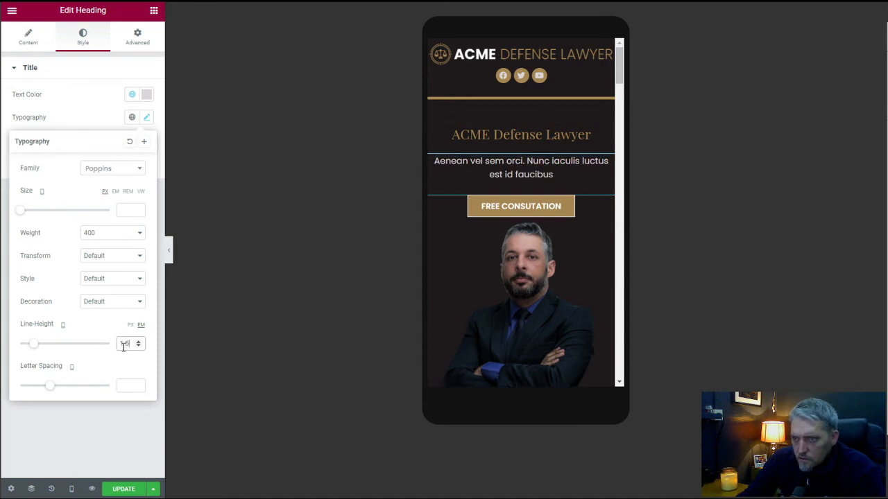
Try a mobile top padding of 20 px on the hero's consultation button, and return it to 0.
left_click(603, 204)
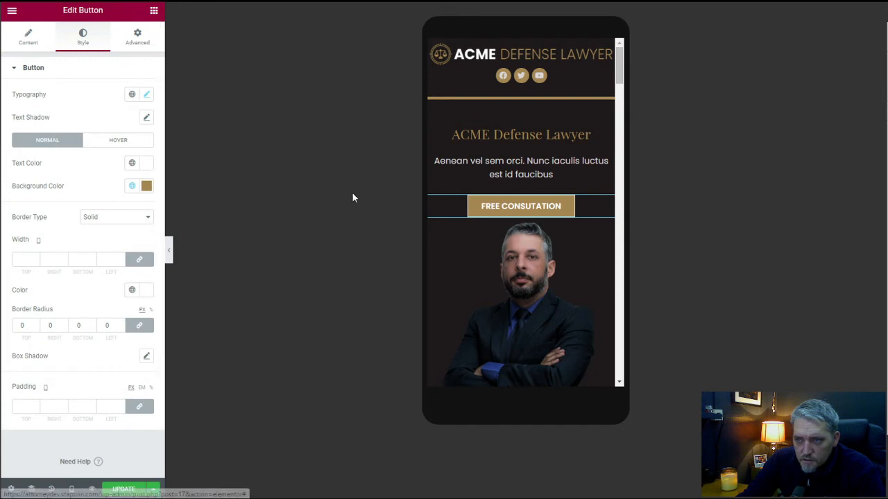
left_click(135, 36)
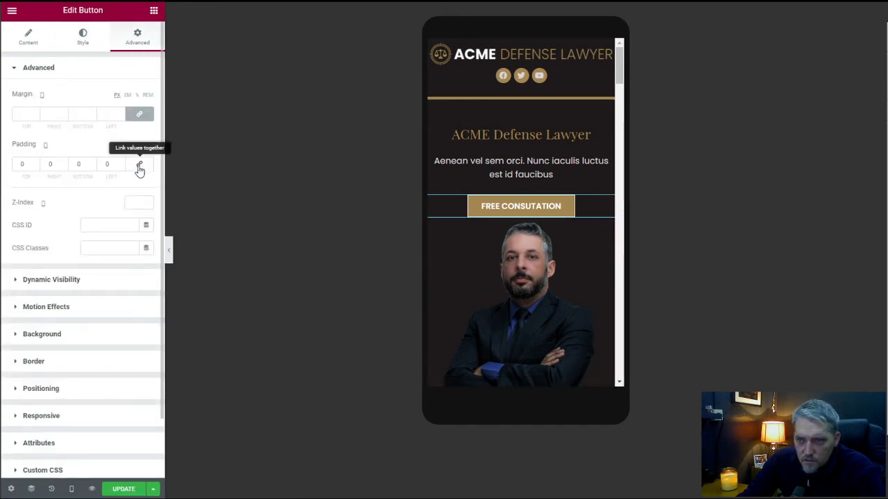
type("20")
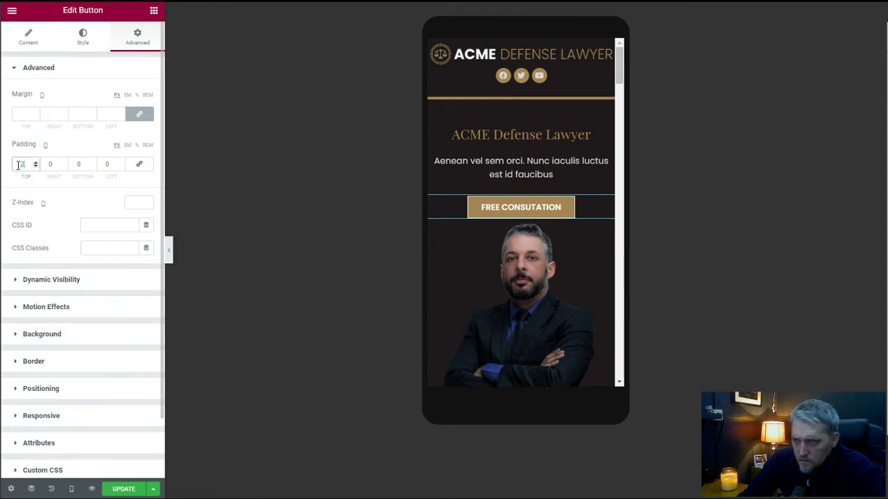
type("0")
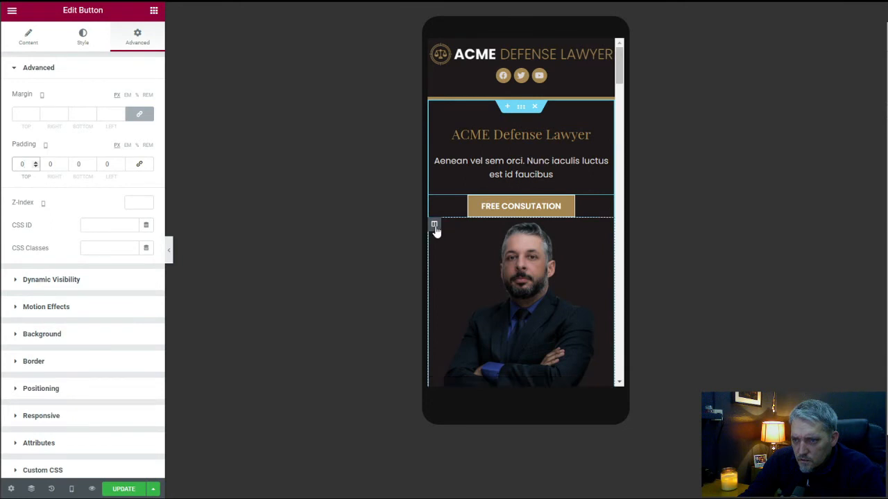
Set a mobile top padding of 50 px on the hero column holding the lawyer's photo, leaving the other sides at 0.
left_click(434, 224)
left_click(138, 38)
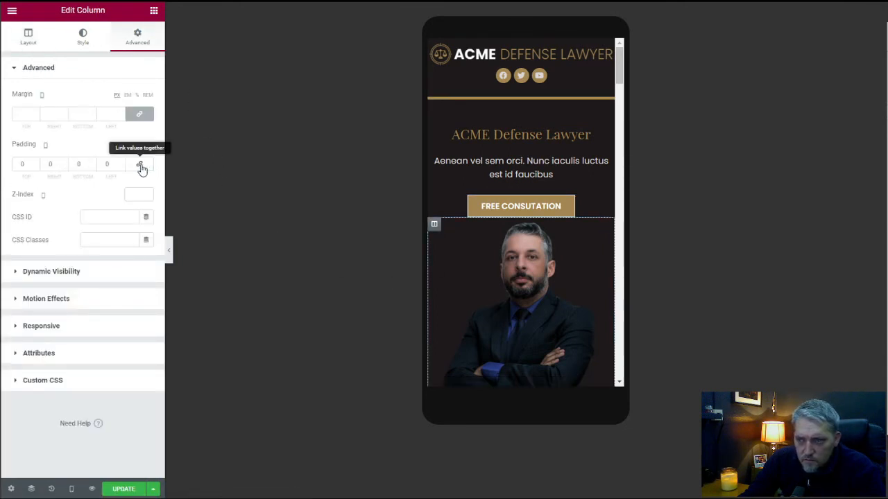
double_click(29, 166)
type("50")
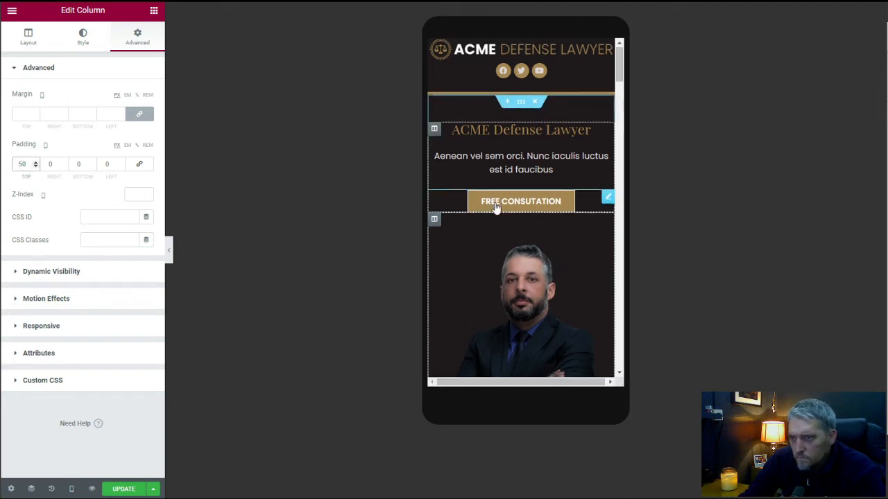
scroll(496, 206, "down", 5)
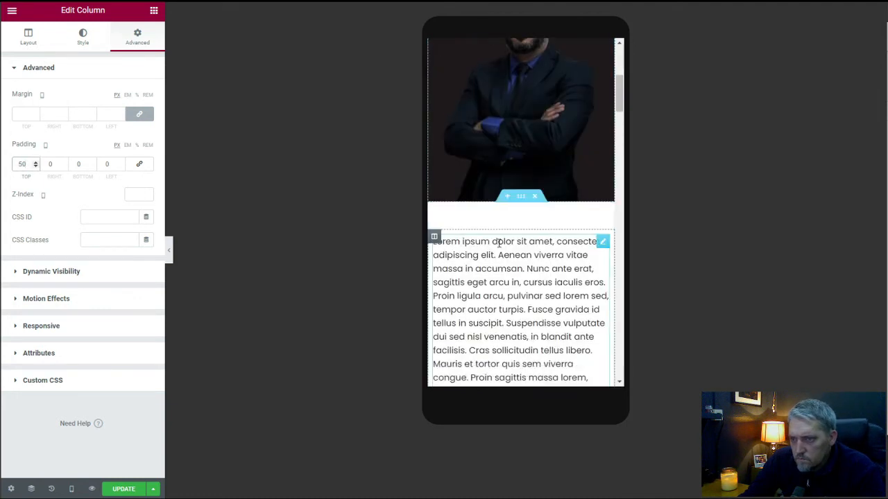
scroll(498, 248, "up", 5)
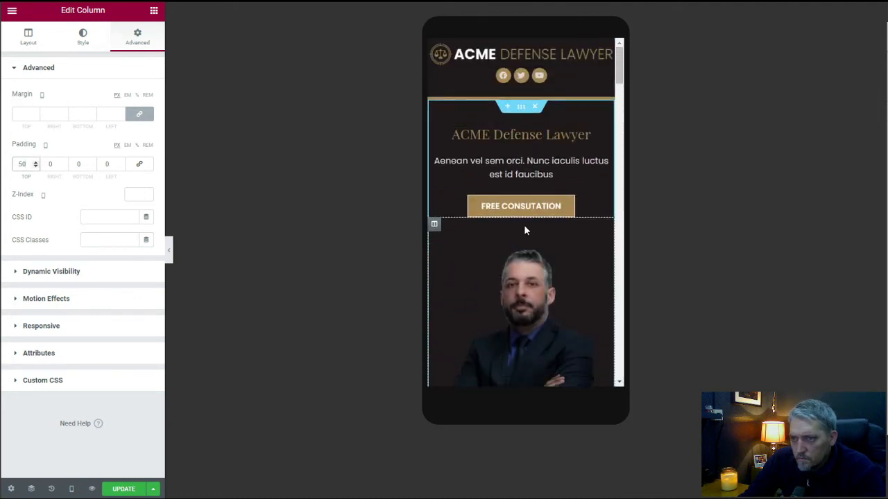
Unlink the mobile border widths of the first practice area column and set its bottom border to 2.
scroll(524, 221, "down", 2)
scroll(523, 221, "down", 4)
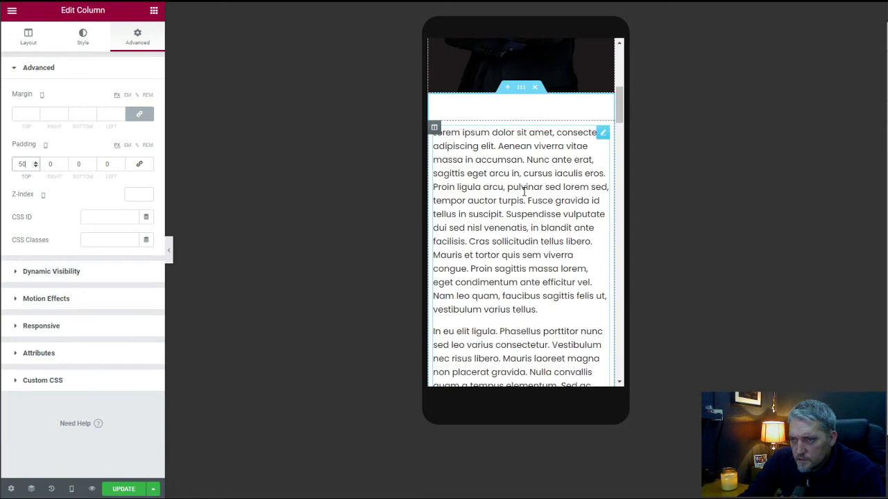
scroll(523, 192, "down", 6)
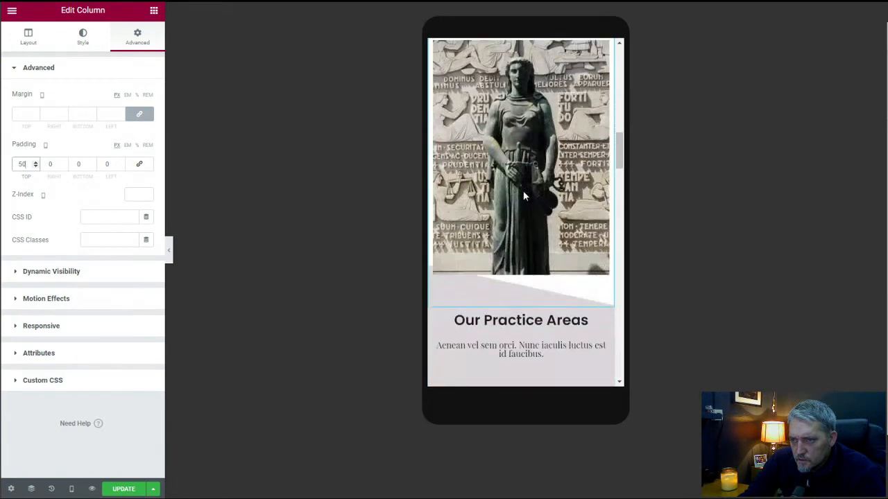
scroll(524, 196, "down", 3)
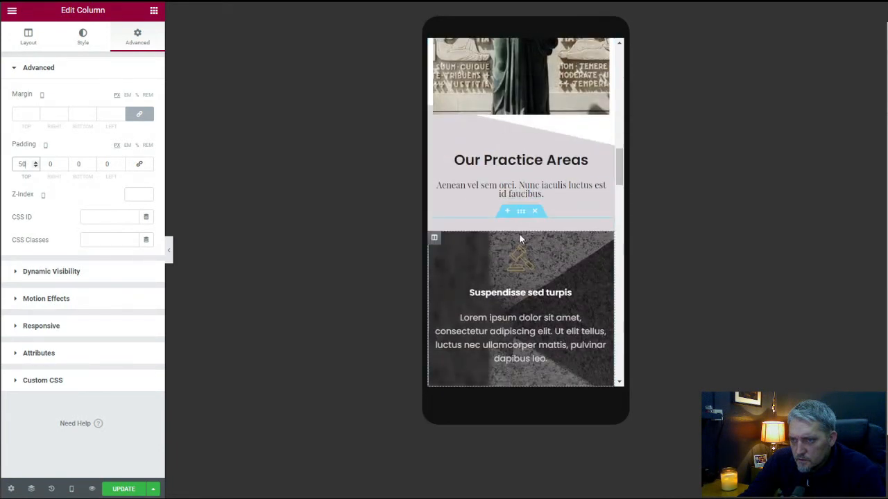
scroll(519, 233, "down", 6)
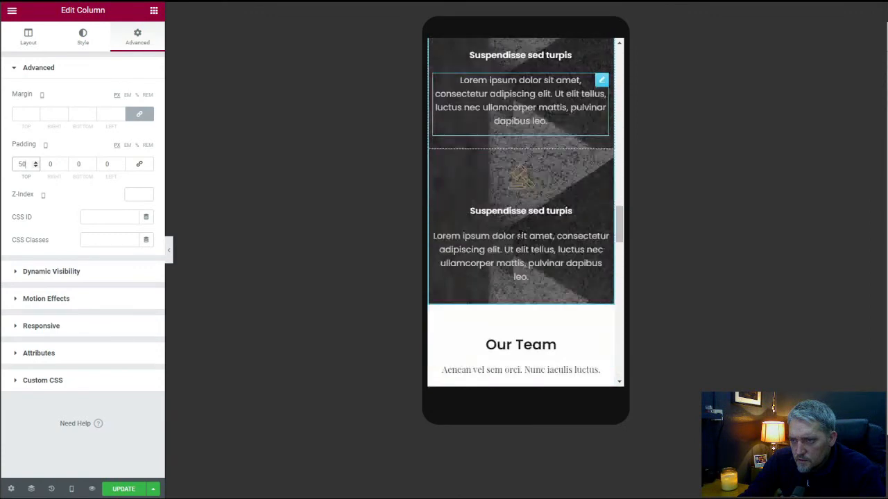
scroll(519, 234, "down", 1)
scroll(519, 234, "up", 5)
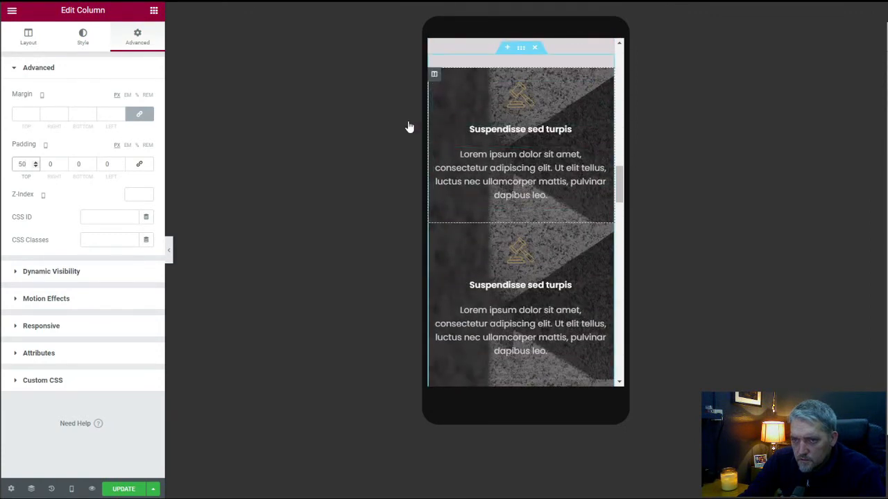
left_click(82, 37)
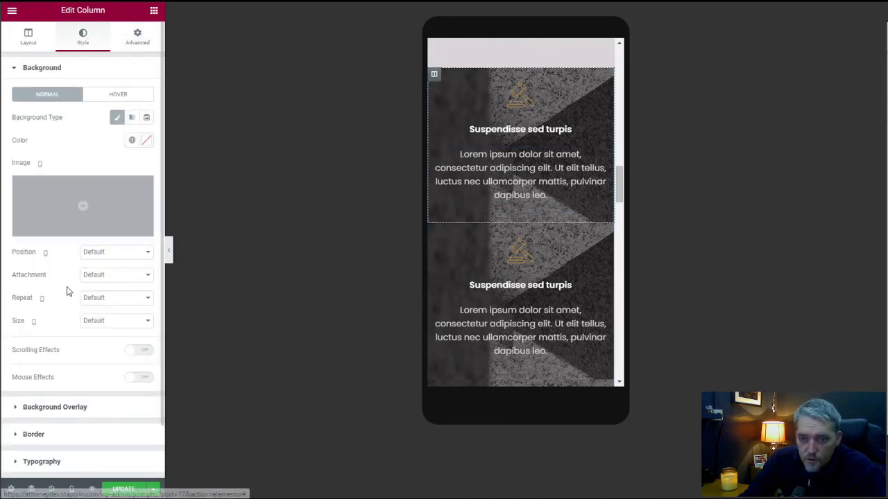
scroll(68, 292, "down", 2)
left_click(33, 375)
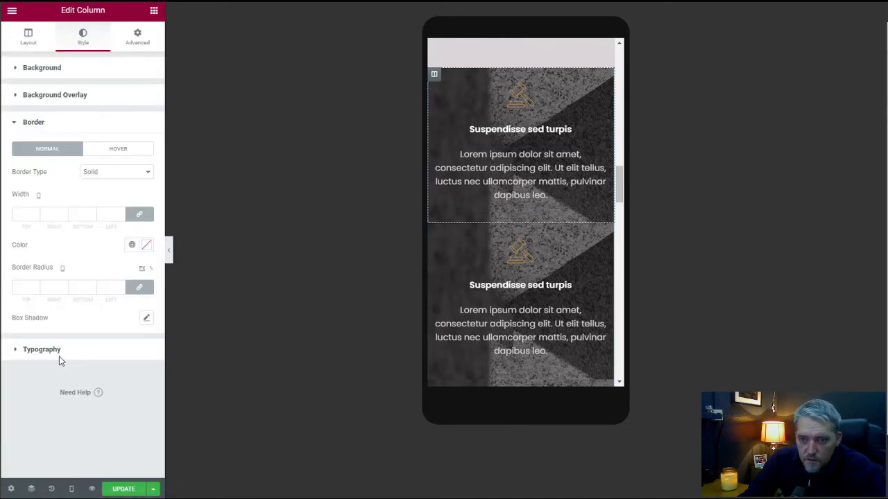
left_click(137, 214)
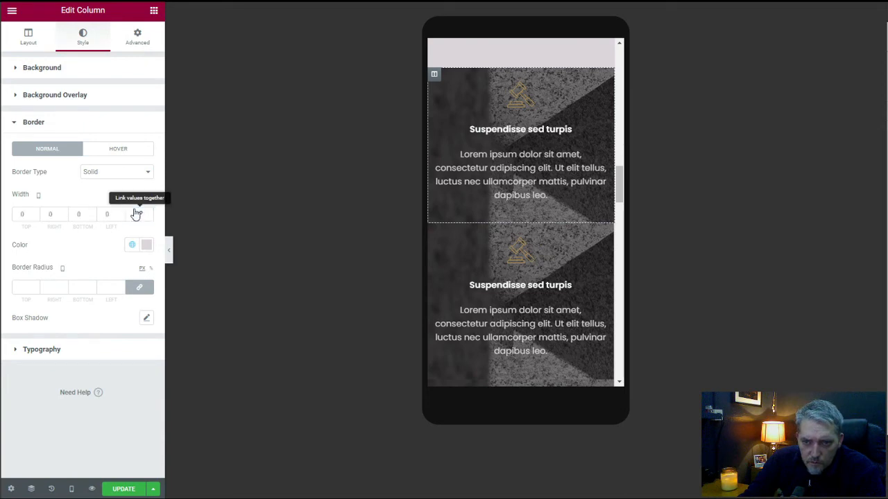
left_click(92, 212)
left_click(92, 212)
Give the second practice area column a mobile bottom border width of 2, with the other sides at 0.
scroll(513, 246, "down", 2)
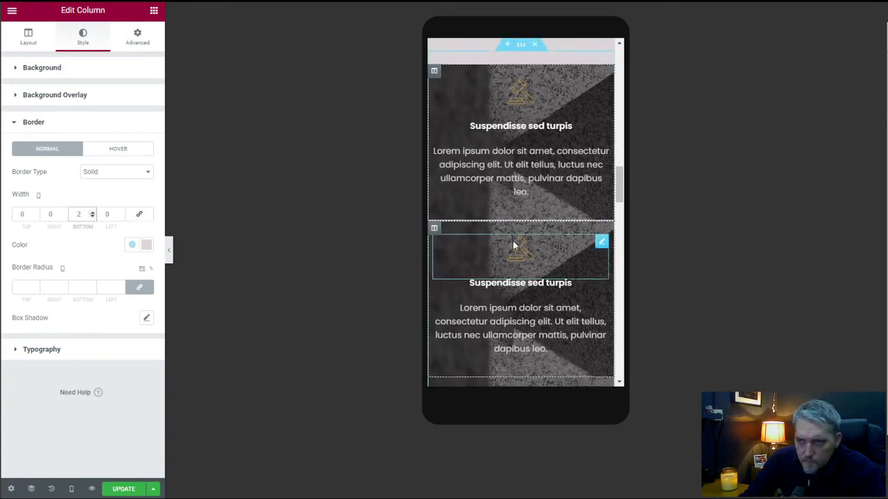
left_click(434, 123)
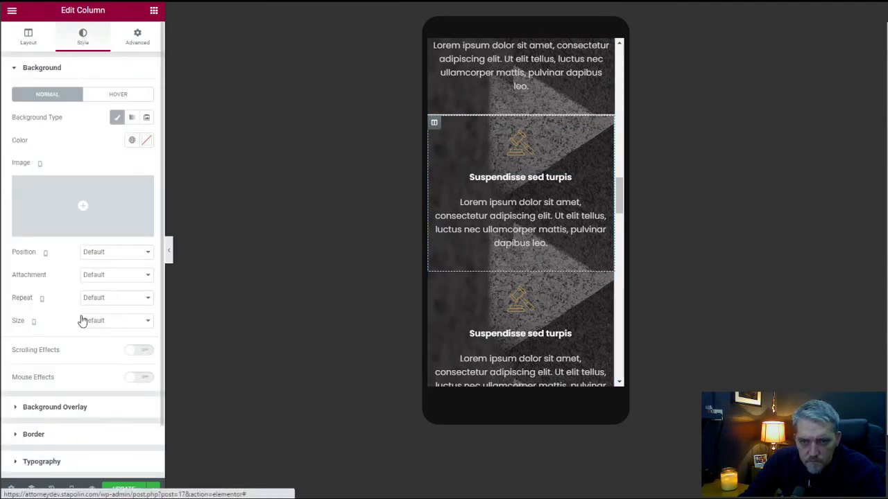
left_click(72, 435)
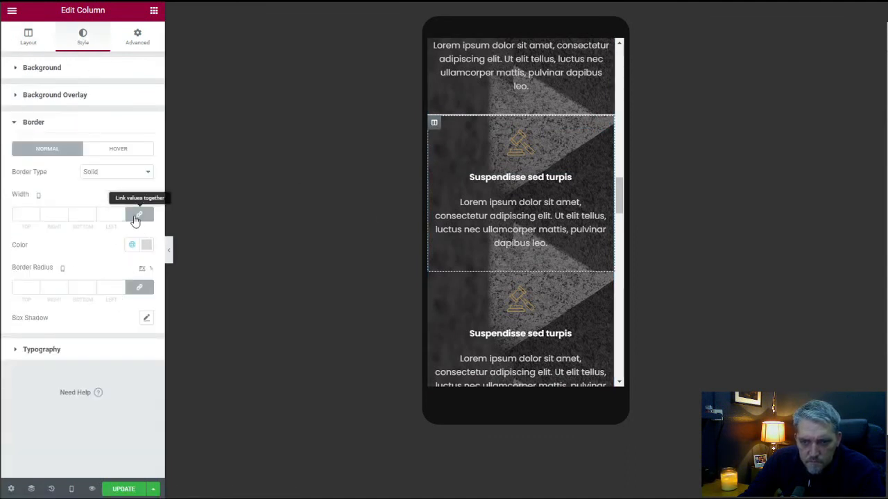
left_click(92, 212)
left_click(92, 211)
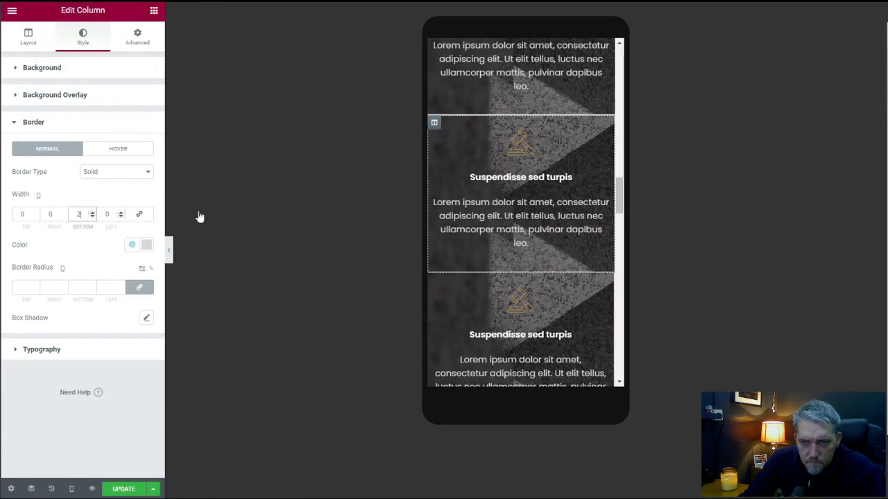
Give the third practice area column unlinked mobile border widths, with 2 for the bottom and 0 for the other sides.
scroll(475, 284, "down", 3)
scroll(478, 267, "up", 1)
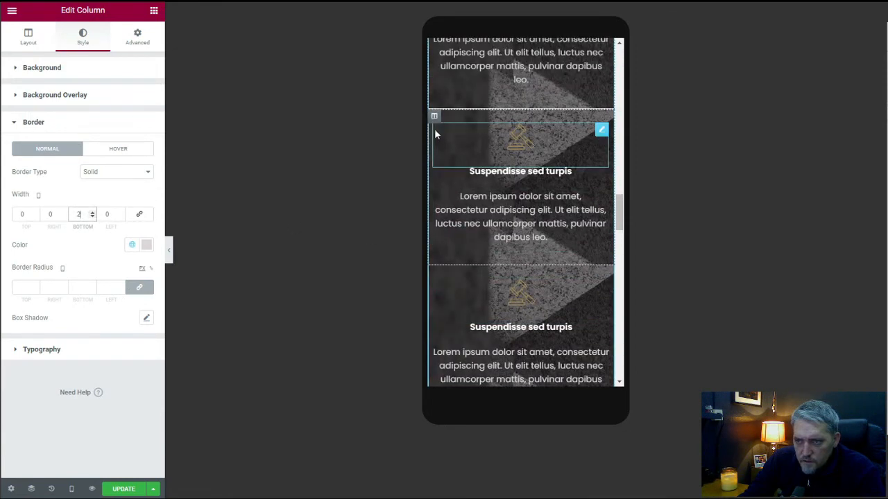
left_click(434, 116)
left_click(82, 40)
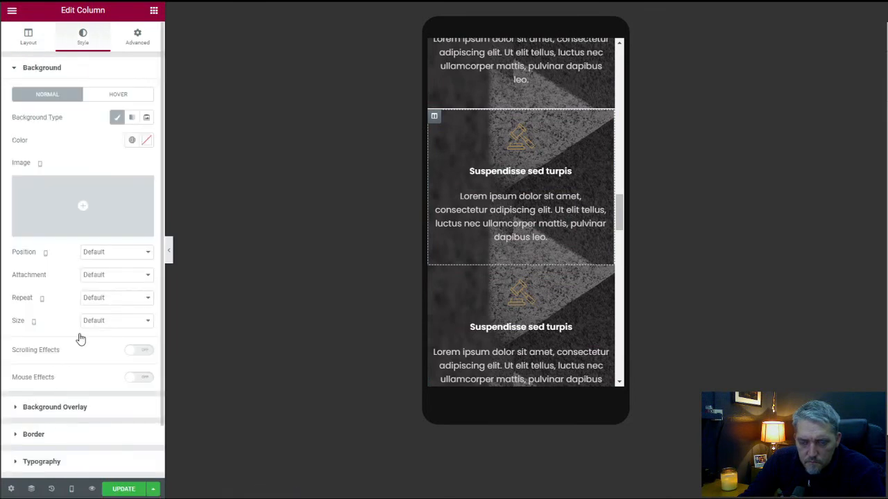
left_click(83, 434)
left_click(133, 217)
left_click(92, 213)
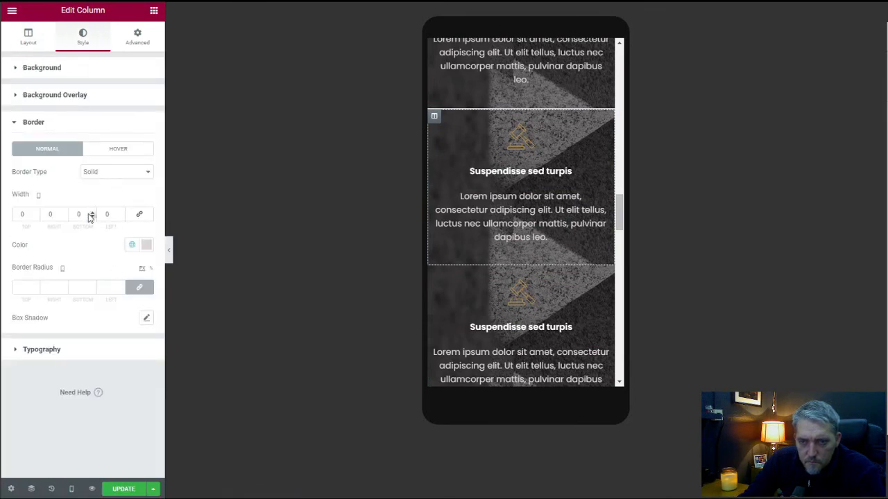
left_click(92, 213)
left_click(92, 213)
Review the mobile layout of the remaining sections from Our Team to the footer, including the practice area dividers.
scroll(466, 279, "down", 3)
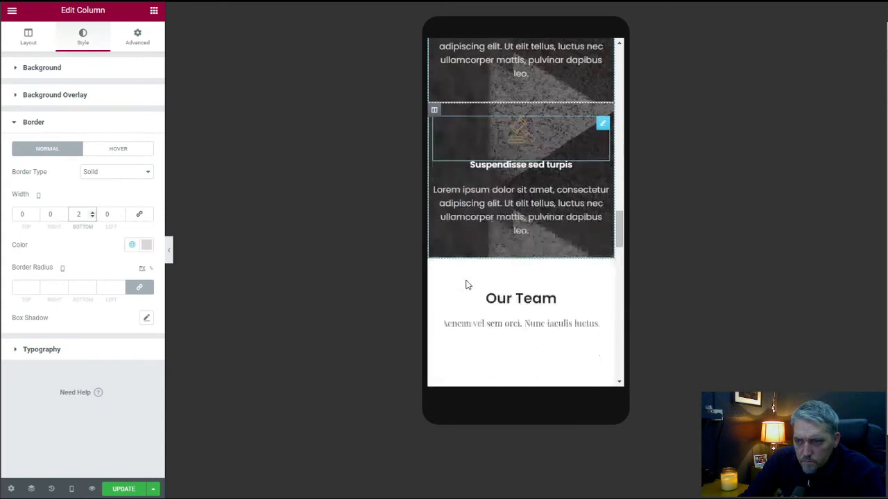
scroll(466, 278, "down", 3)
scroll(501, 265, "down", 5)
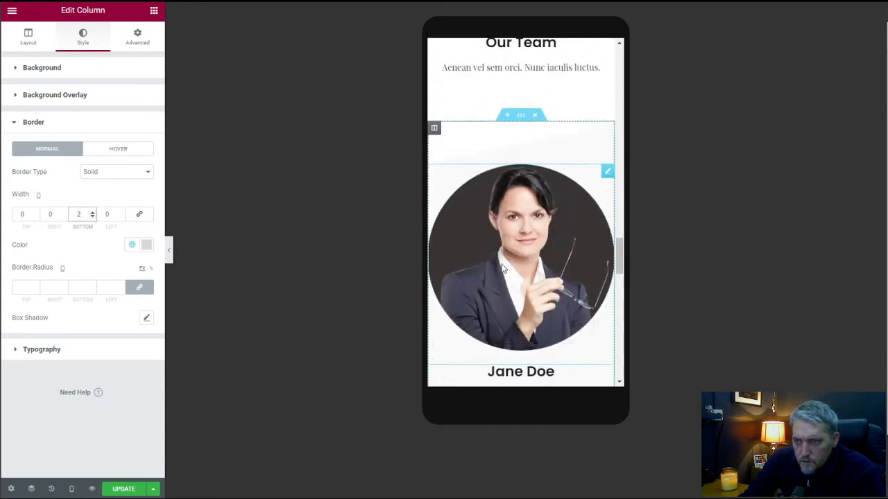
scroll(502, 268, "down", 5)
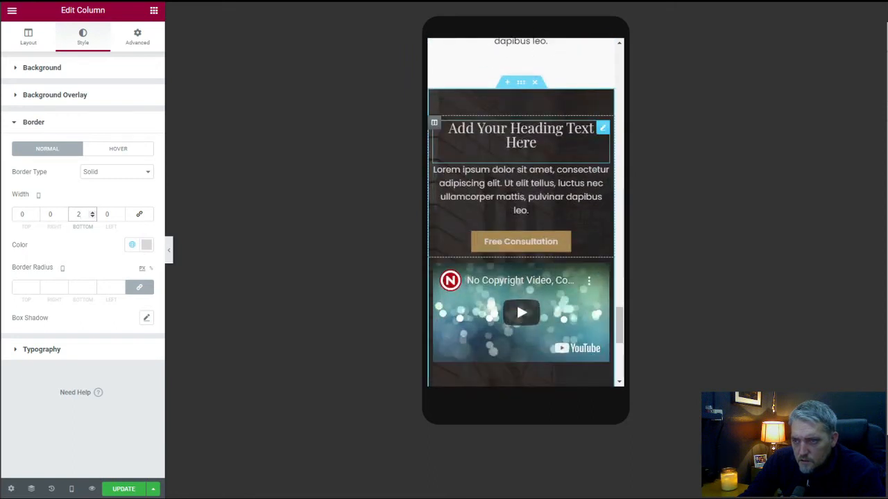
scroll(508, 239, "down", 2)
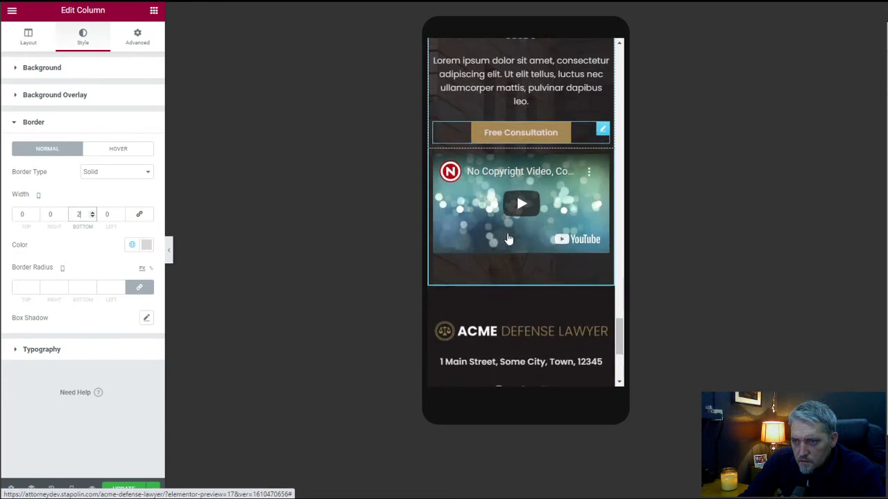
scroll(508, 240, "down", 1)
scroll(530, 284, "down", 1)
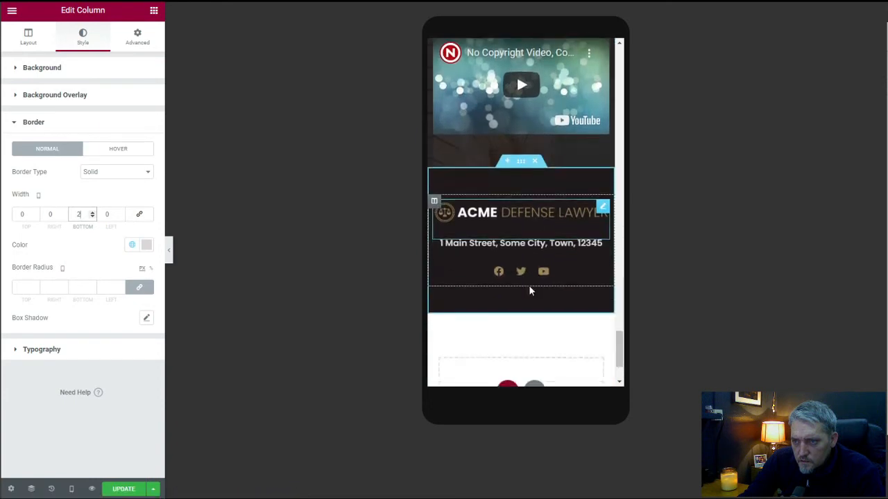
scroll(528, 289, "down", 2)
scroll(482, 287, "up", 6)
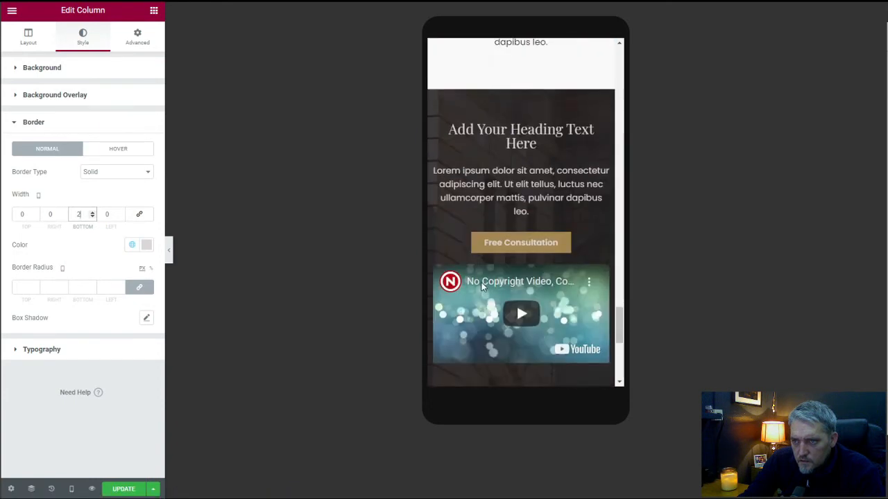
scroll(482, 287, "up", 10)
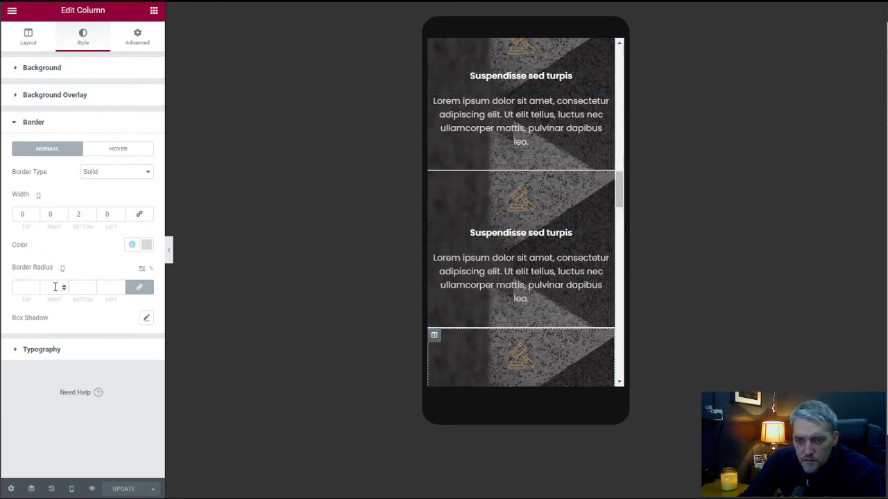
Exit the Elementor editor and return to the WordPress list of pages.
left_click(9, 11)
left_click(67, 201)
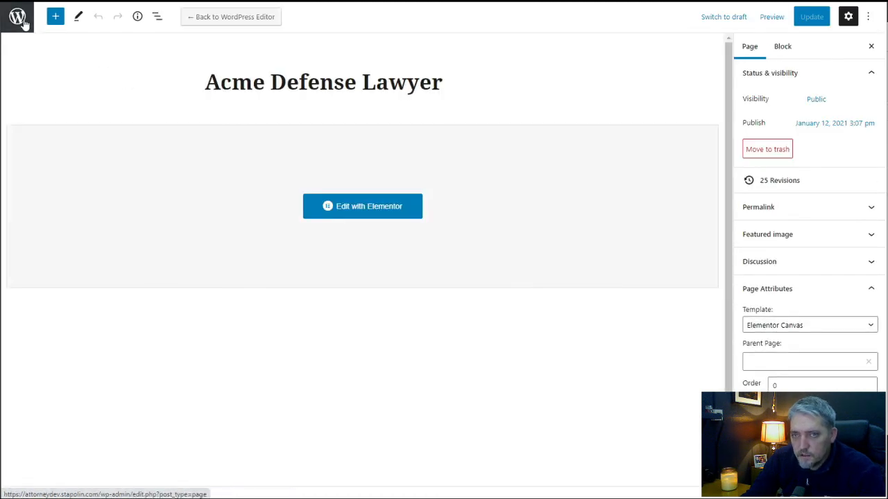
left_click(19, 21)
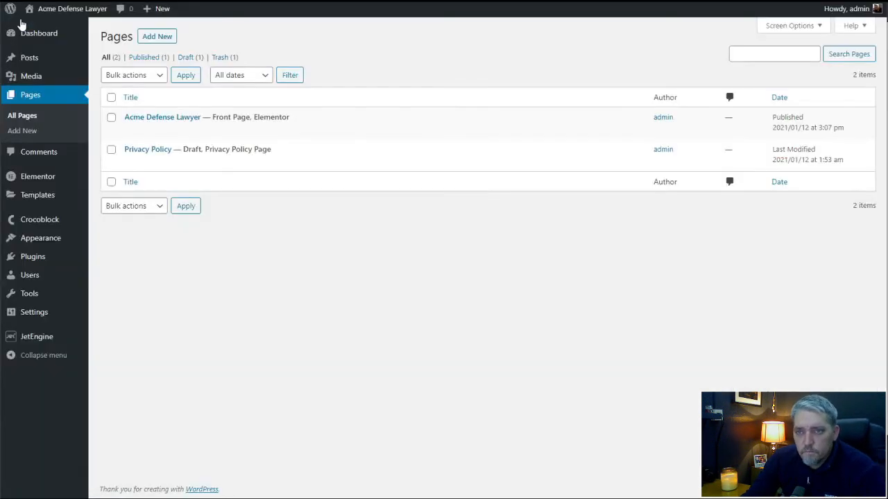
Create a new Elementor template of type Popup named Consultation Form.
mouse_move(48, 196)
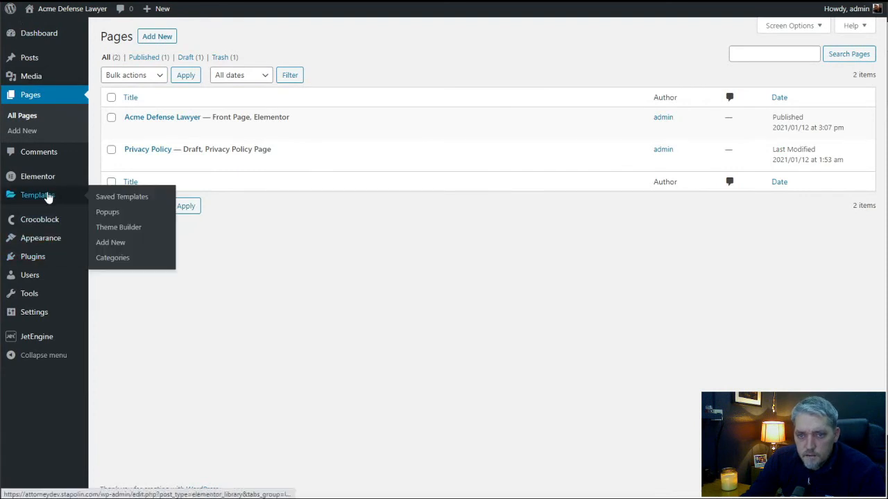
left_click(109, 218)
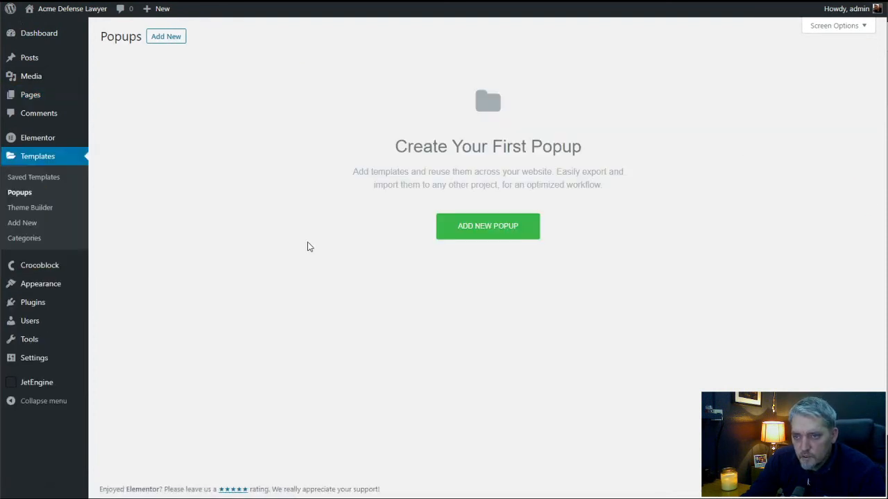
left_click(471, 228)
left_click(495, 252)
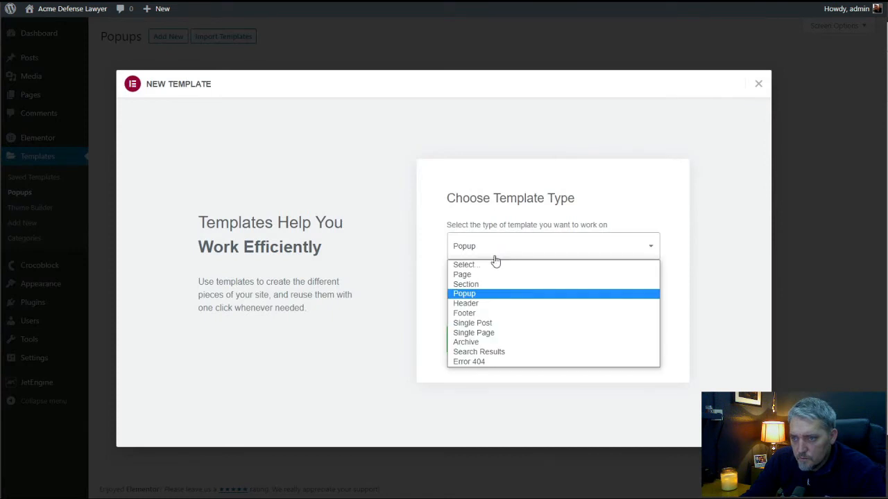
left_click(490, 293)
left_click(504, 299)
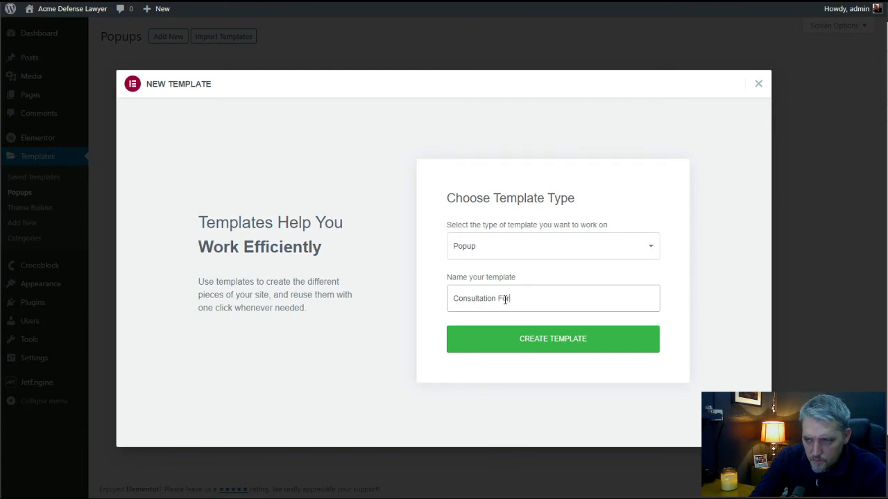
left_click(543, 346)
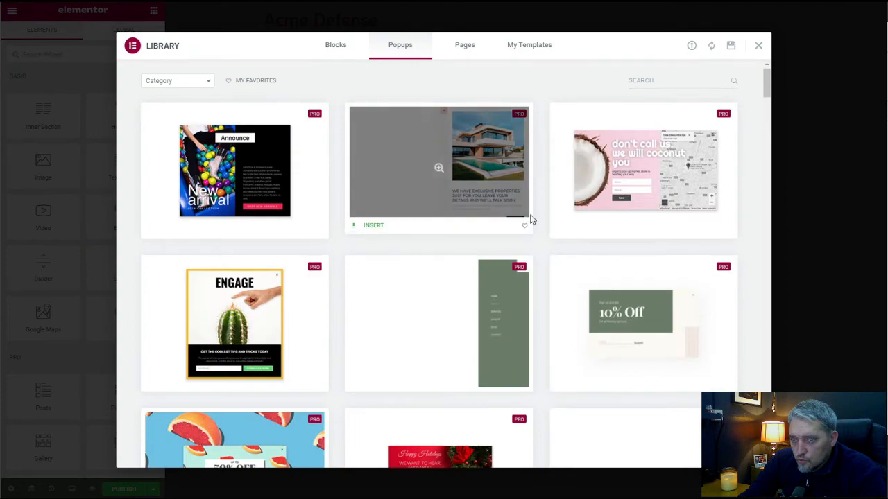
Find the dark blue LEGIT side-panel popup template in the library and insert it into the Consultation Form popup.
scroll(536, 223, "down", 5)
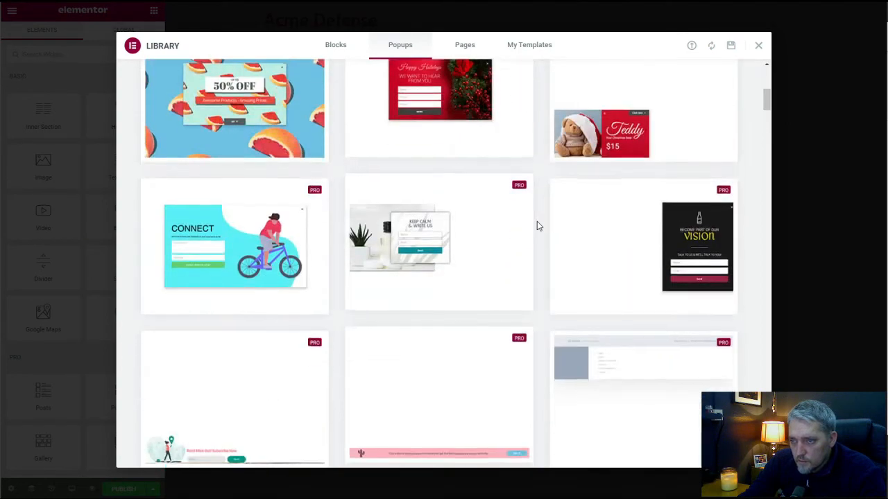
scroll(536, 225, "down", 6)
scroll(538, 226, "down", 6)
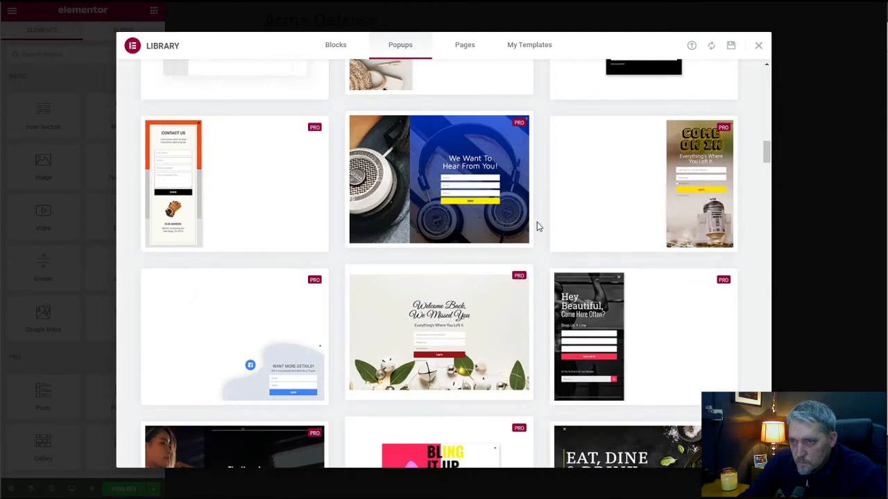
scroll(537, 225, "down", 3)
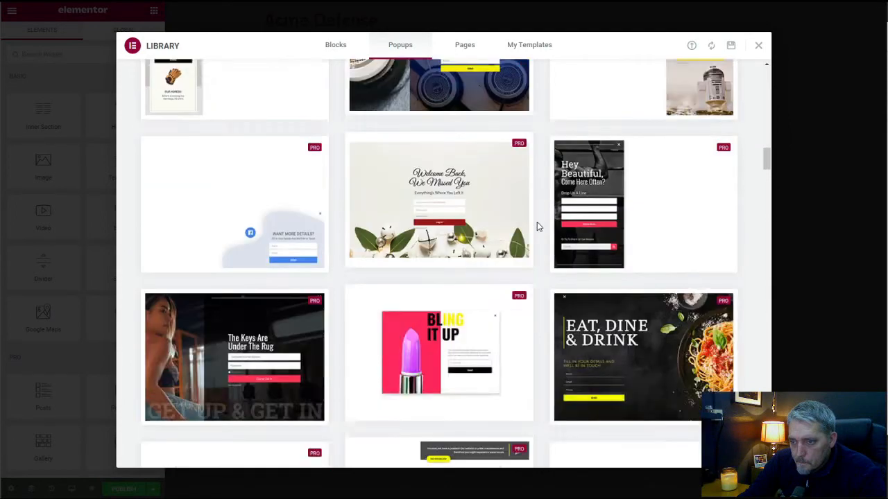
scroll(537, 226, "up", 3)
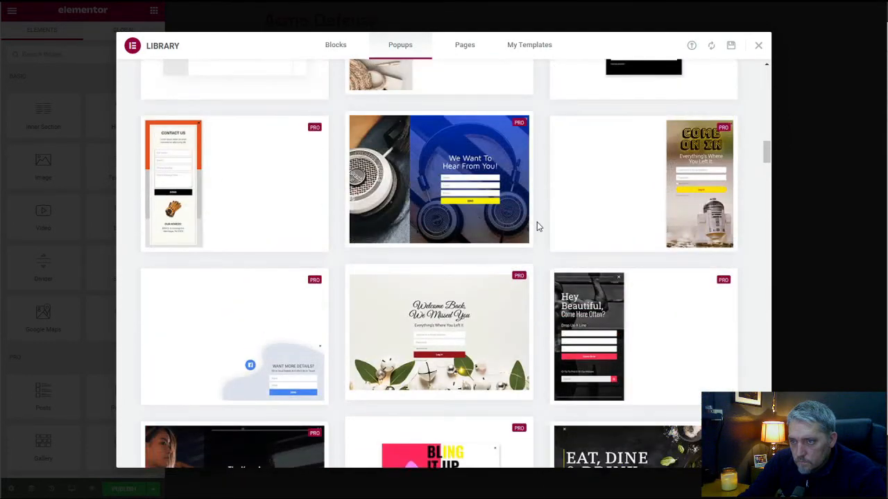
scroll(537, 226, "down", 10)
scroll(537, 226, "down", 3)
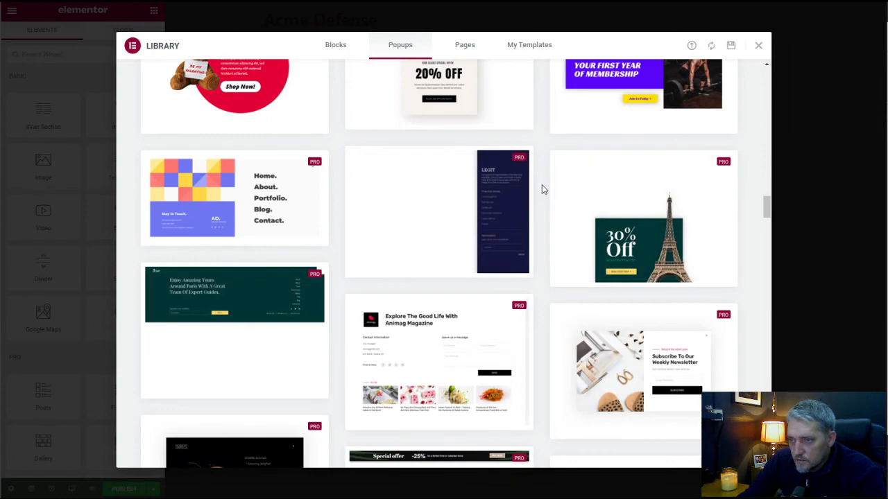
mouse_move(481, 198)
scroll(517, 216, "down", 7)
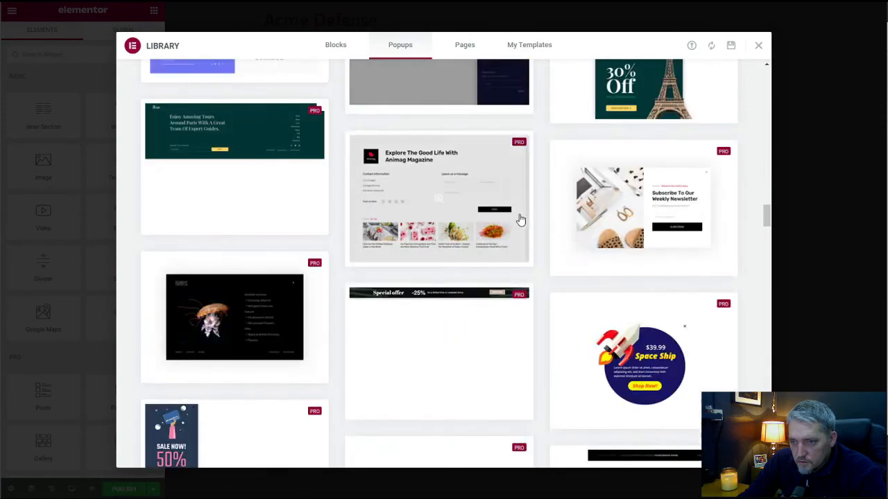
scroll(521, 218, "up", 3)
scroll(520, 218, "up", 5)
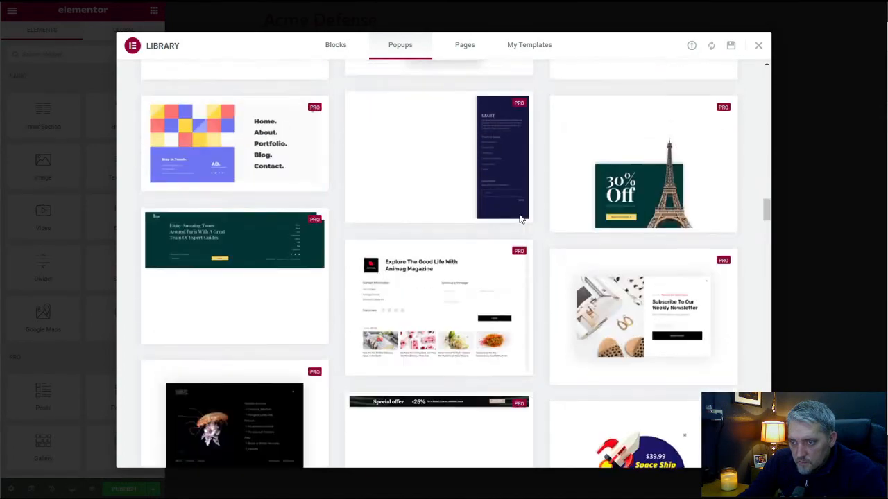
left_click(373, 323)
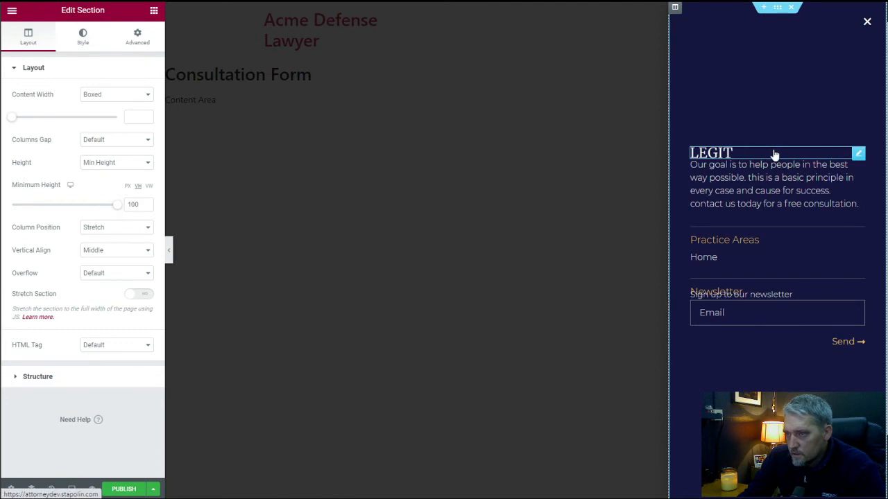
Unlink the LEGIT logo image's margin values and set its bottom margin to 10 px.
left_click(859, 154)
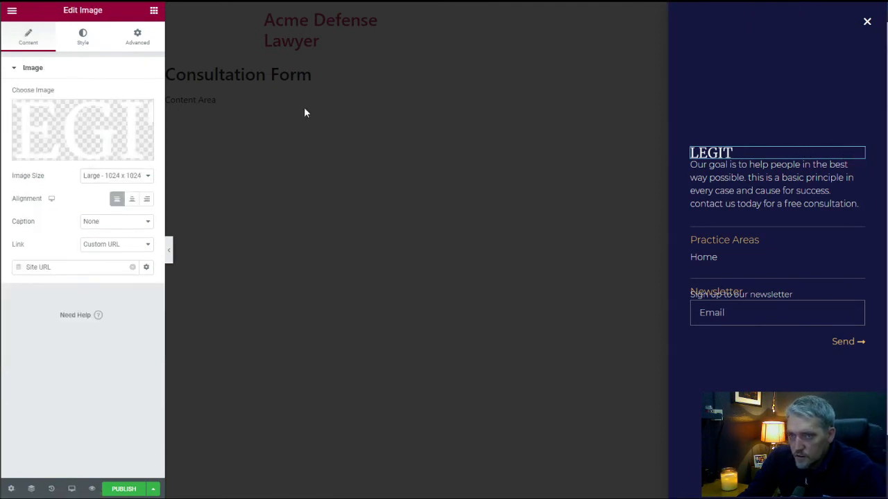
left_click(142, 40)
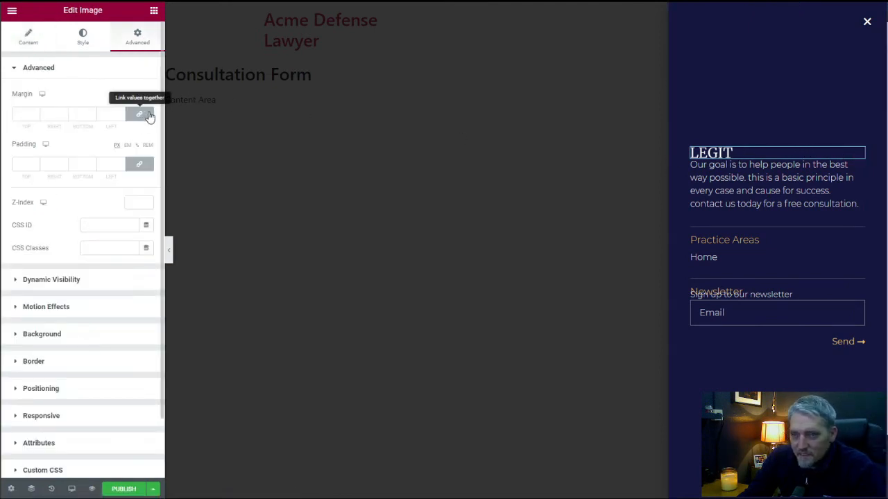
left_click(139, 116)
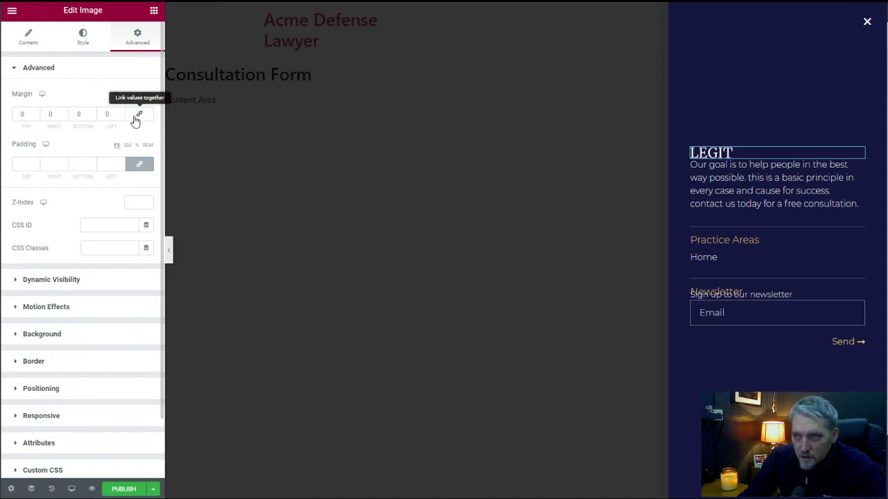
left_click(77, 114)
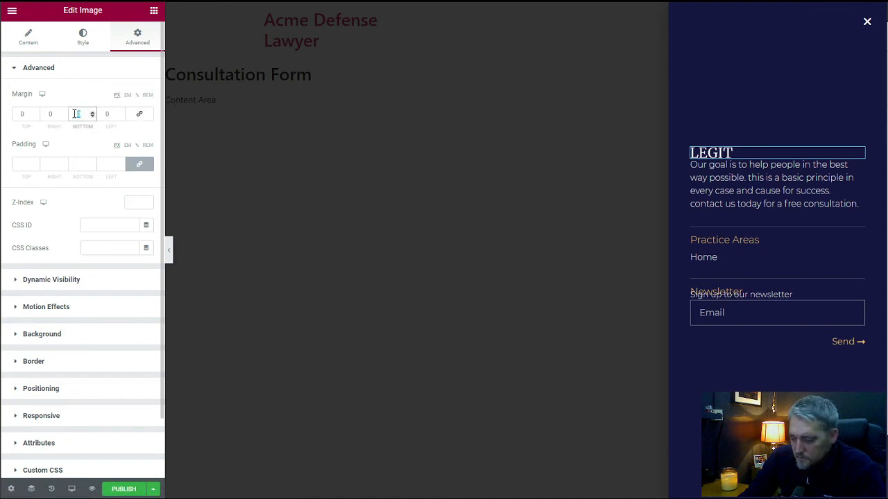
type("10")
Replace the LEGIT logo image with the Acme Defense Lawyer logo from the media library.
left_click(30, 42)
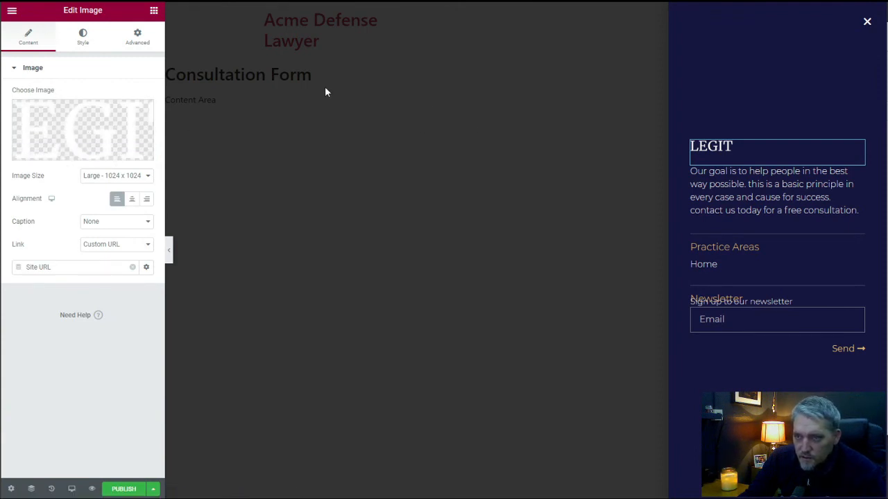
right_click(858, 147)
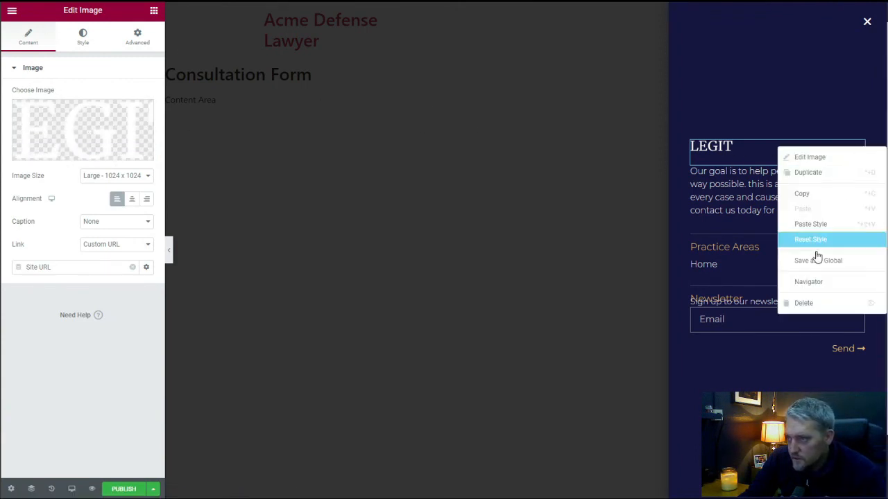
left_click(751, 154)
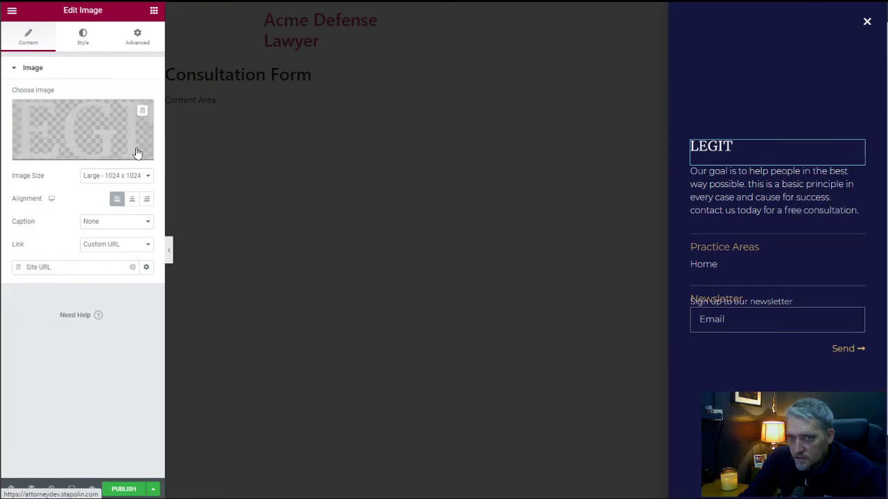
left_click(100, 128)
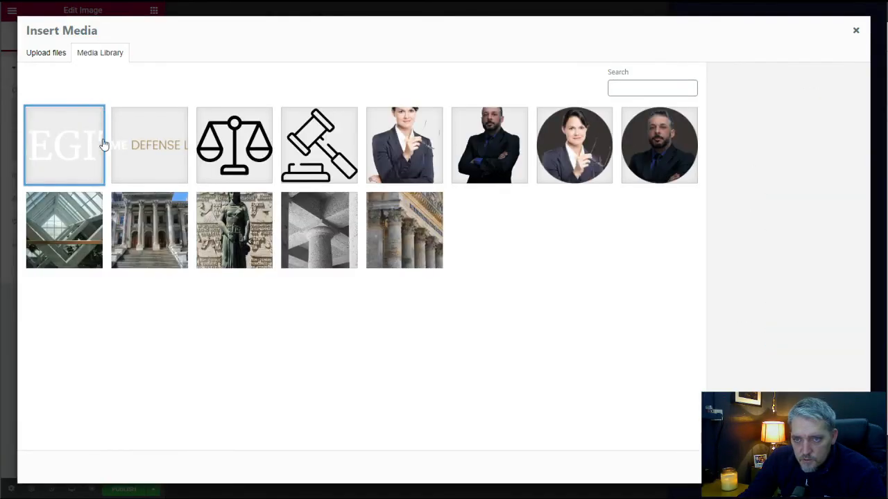
left_click(150, 145)
left_click(832, 467)
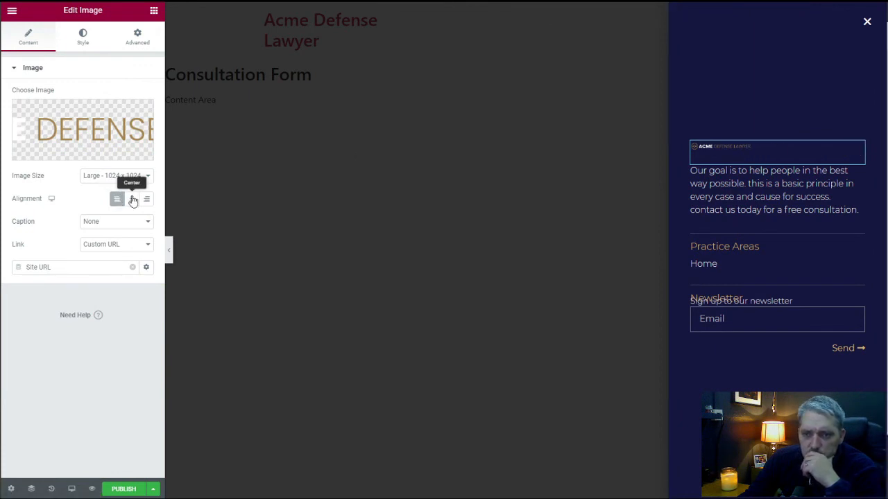
Set the popup logo image's width to 100%.
left_click(100, 44)
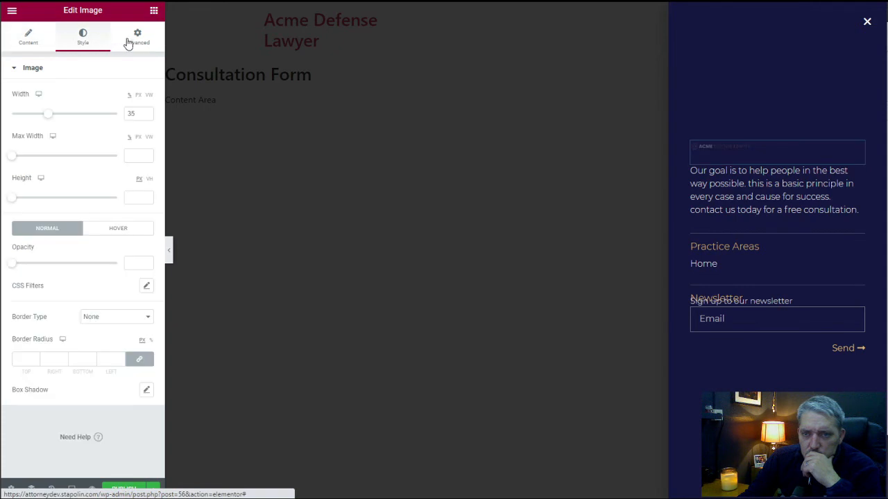
double_click(132, 114)
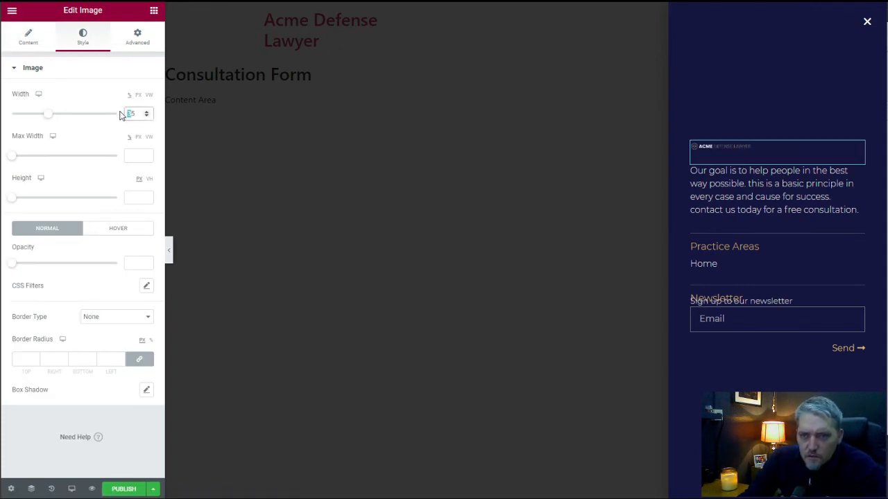
type("100")
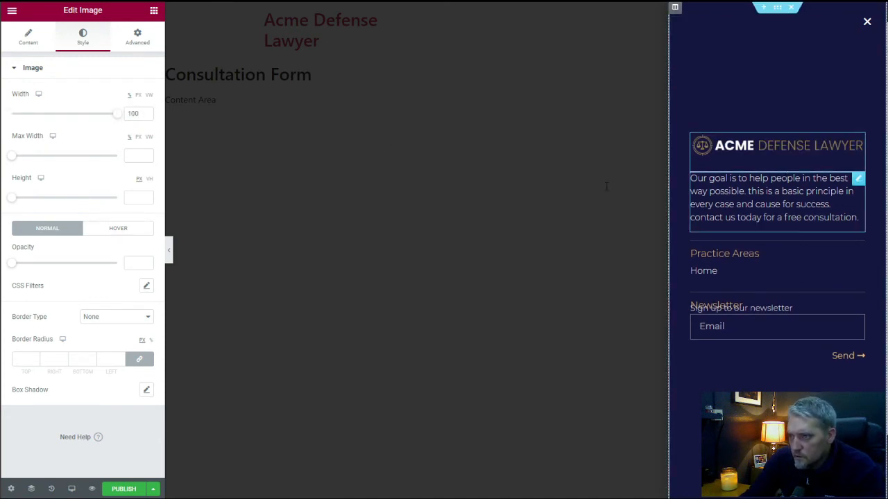
left_click(859, 177)
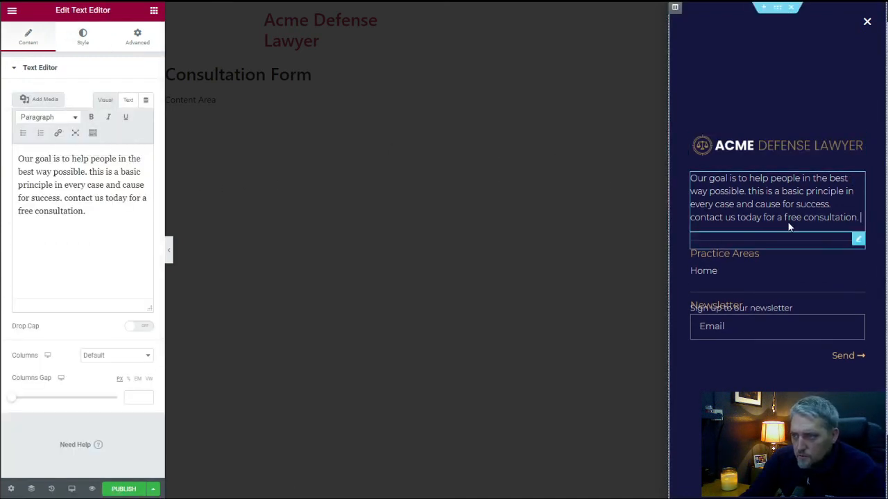
left_click_drag(94, 214, 96, 180)
left_click(93, 212)
left_click_drag(94, 212, 58, 198)
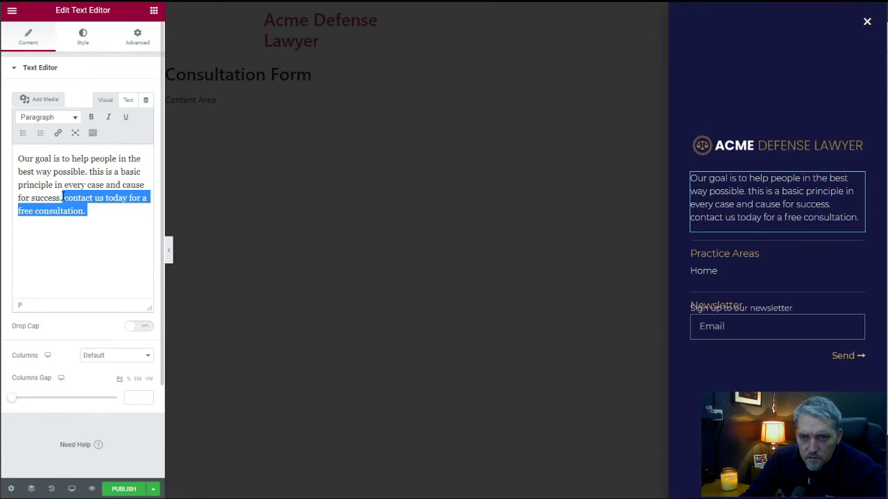
left_click(115, 212)
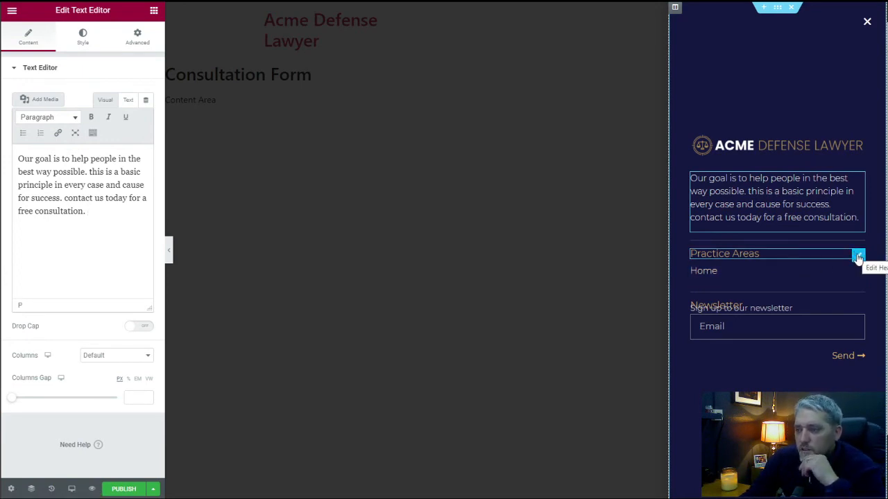
Delete the Practice Areas heading, the Home navigation menu and the divider below it from the popup.
right_click(858, 257)
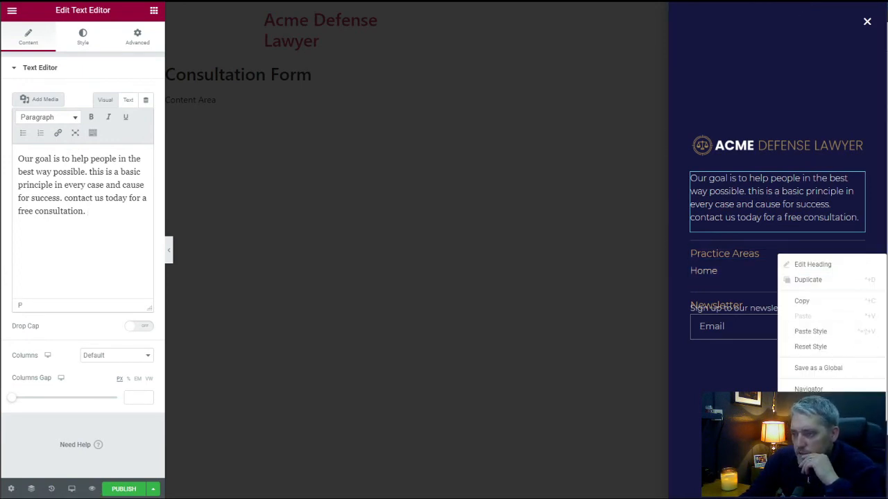
left_click(807, 410)
right_click(858, 265)
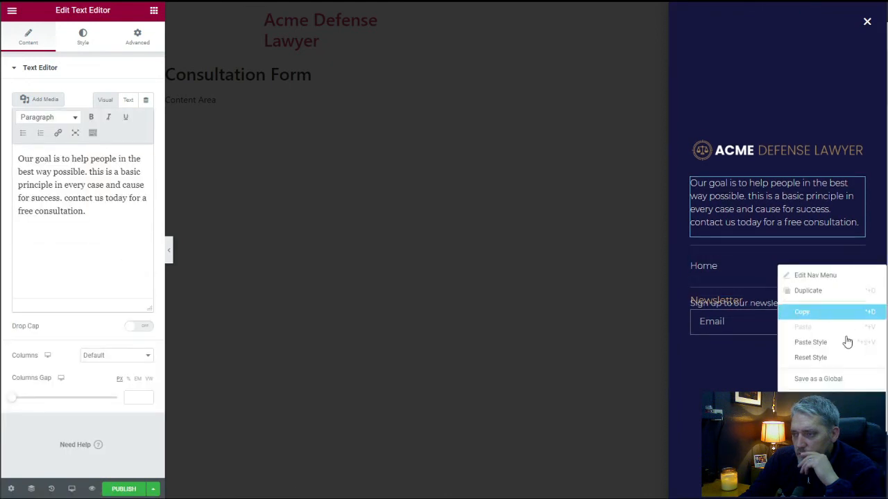
left_click(808, 411)
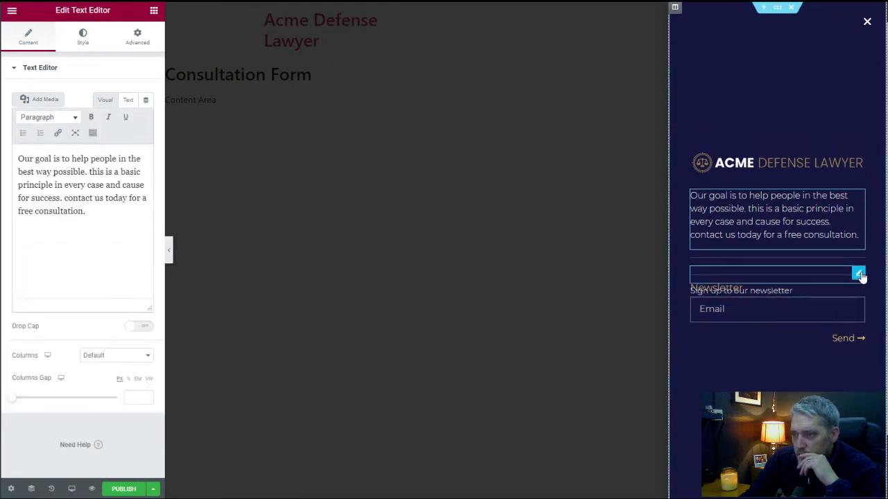
right_click(860, 274)
left_click(808, 410)
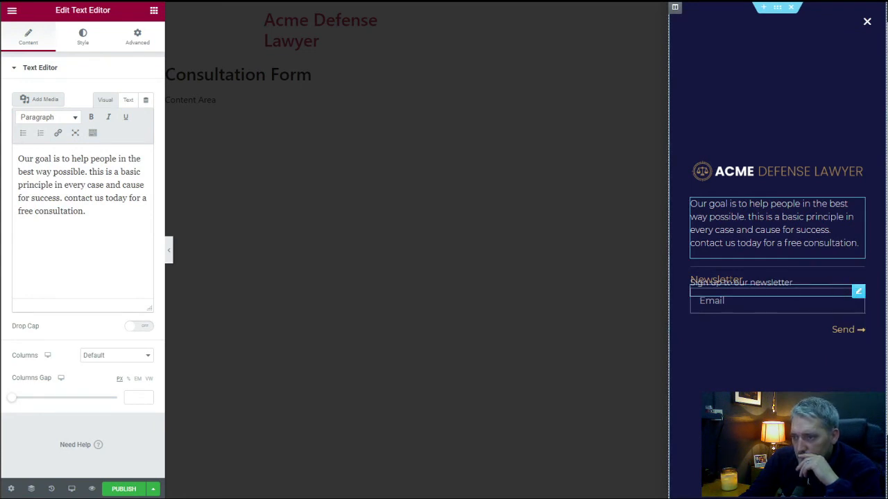
Delete the "Sign up to our newsletter" text and the Newsletter heading above the popup's form.
left_click(815, 282)
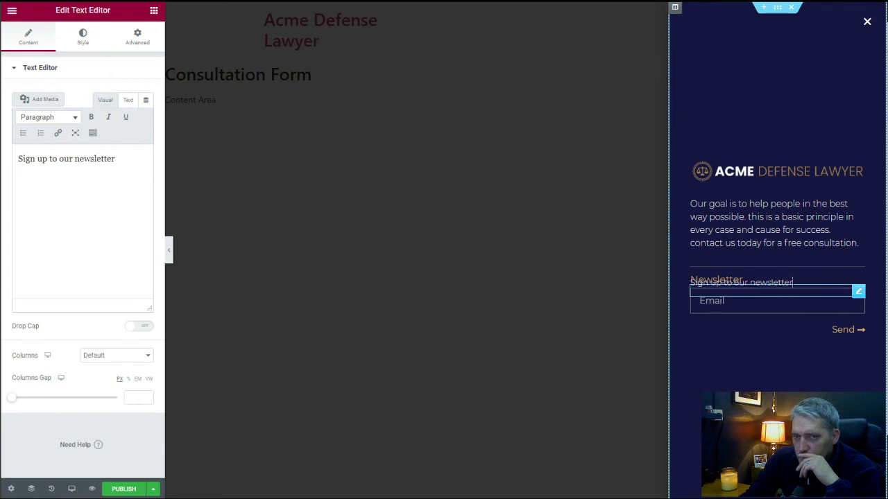
right_click(858, 292)
left_click(808, 444)
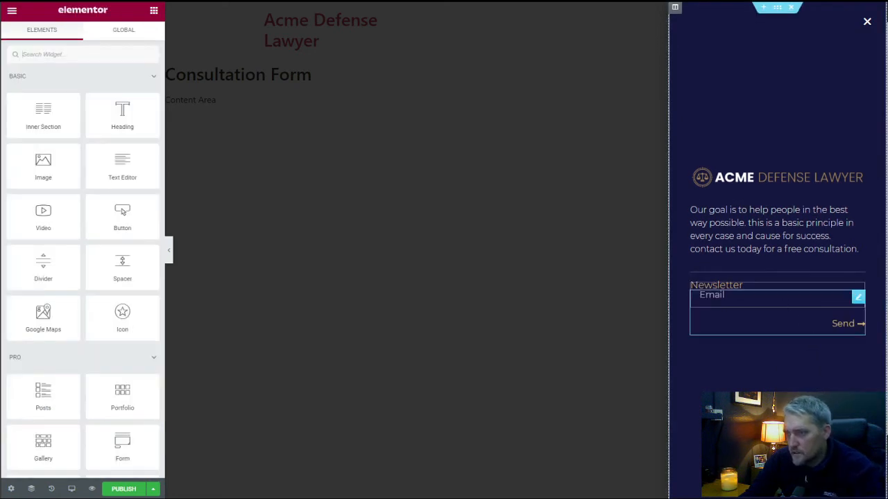
left_click(858, 287)
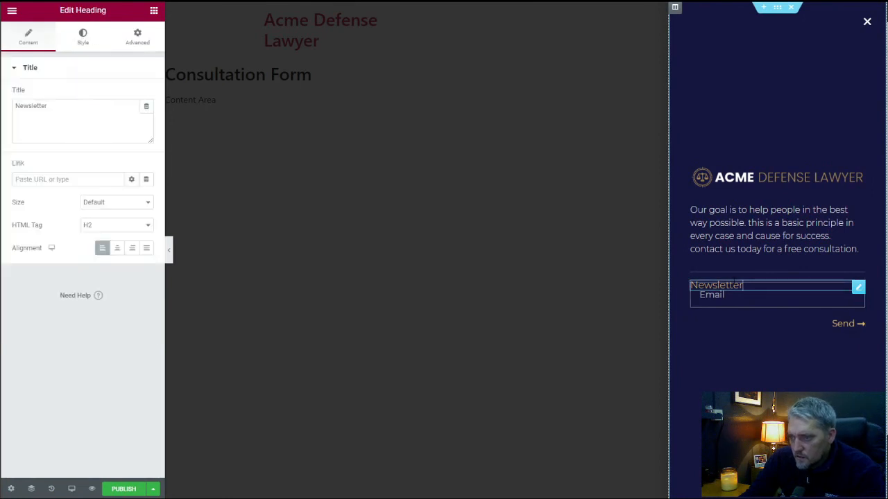
right_click(860, 290)
left_click(808, 442)
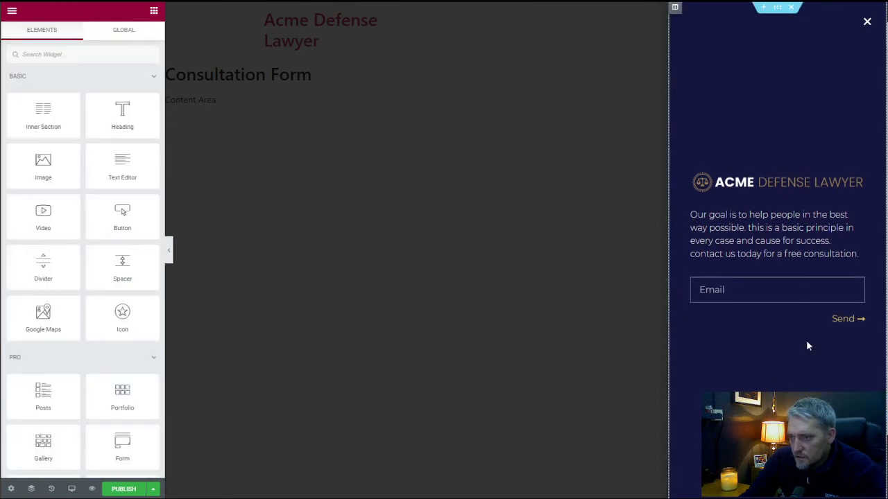
Add a text field to the popup's form with both the label and placeholder set to "Name".
left_click(858, 292)
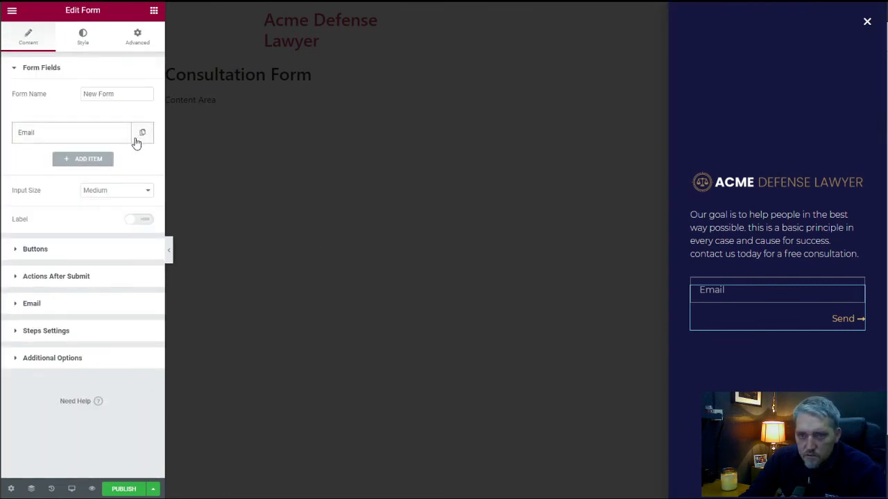
left_click(88, 162)
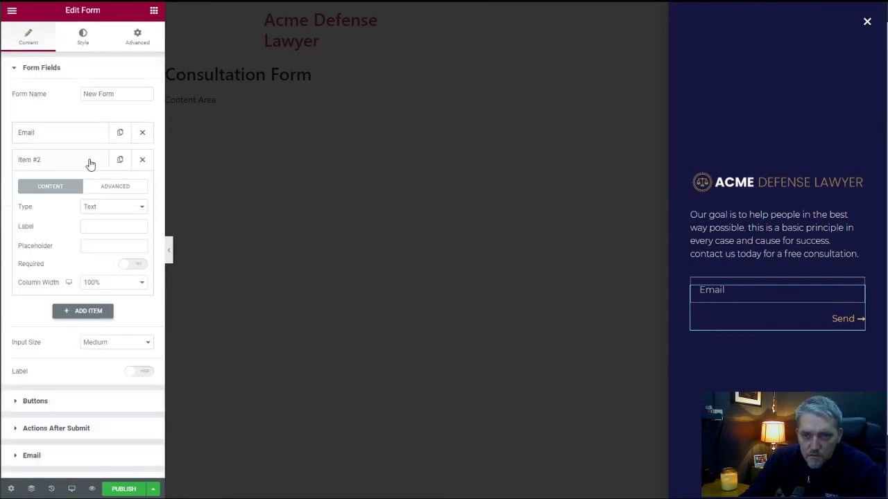
left_click(71, 167)
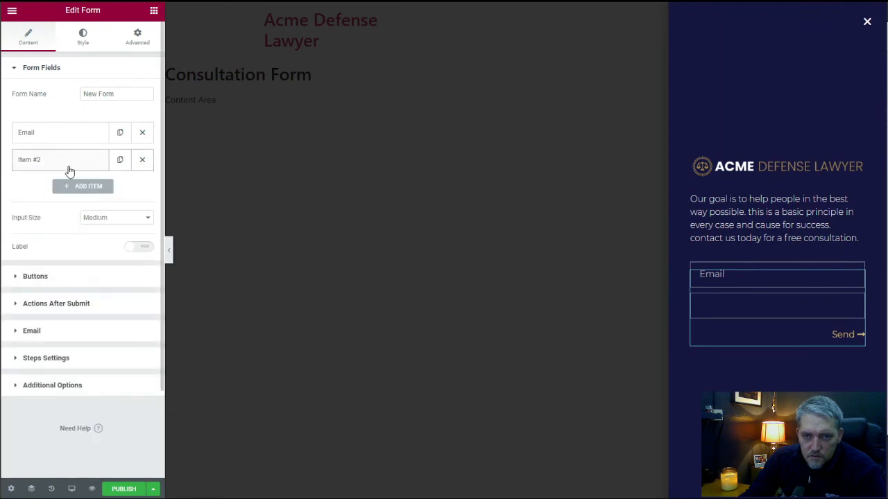
left_click(72, 169)
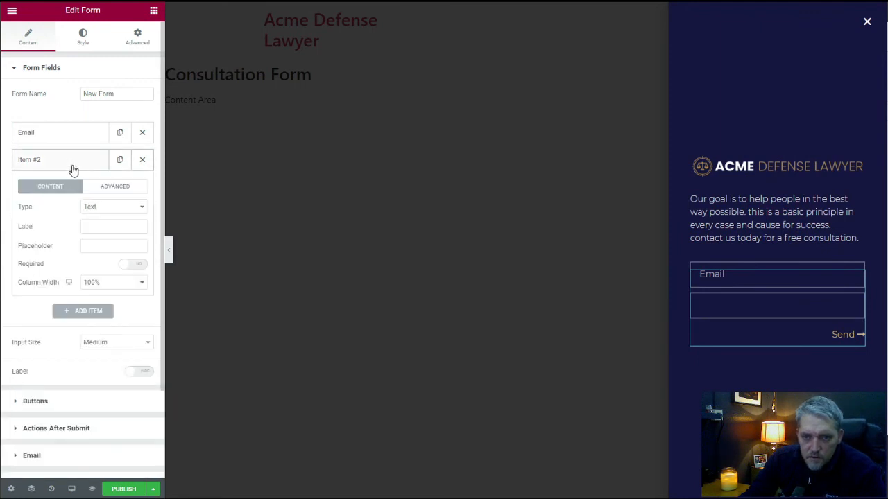
left_click(105, 227)
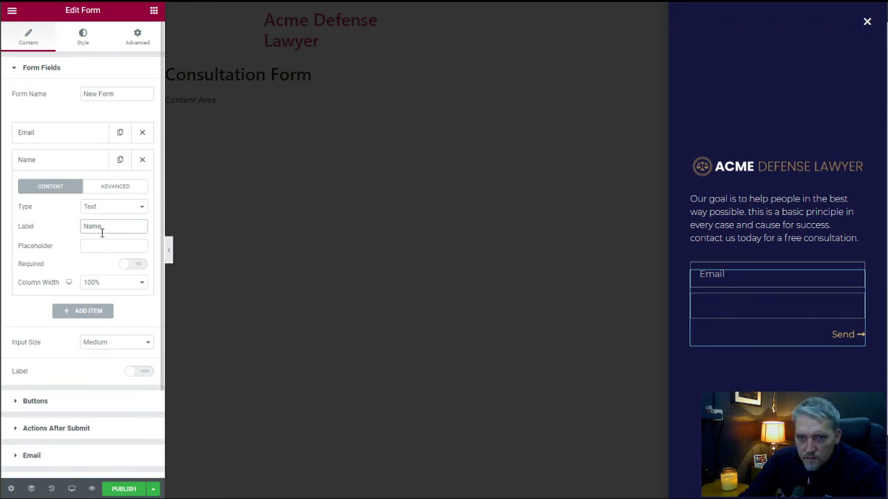
double_click(104, 230)
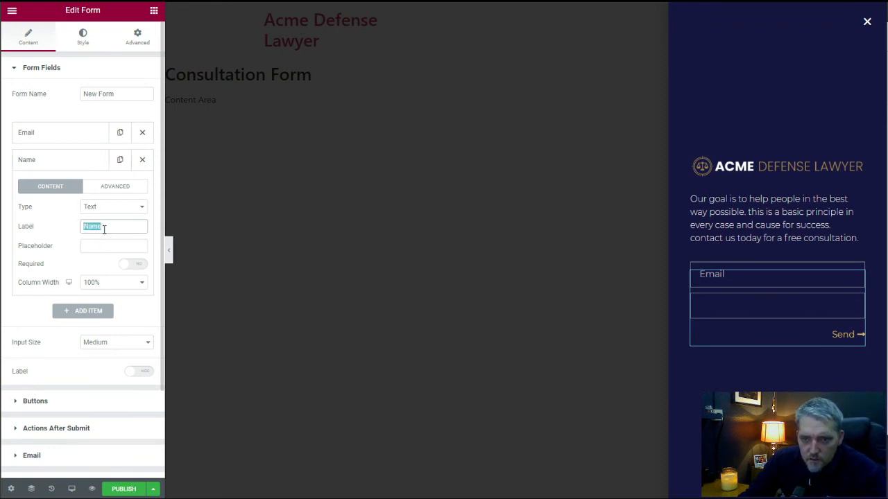
left_click(98, 247)
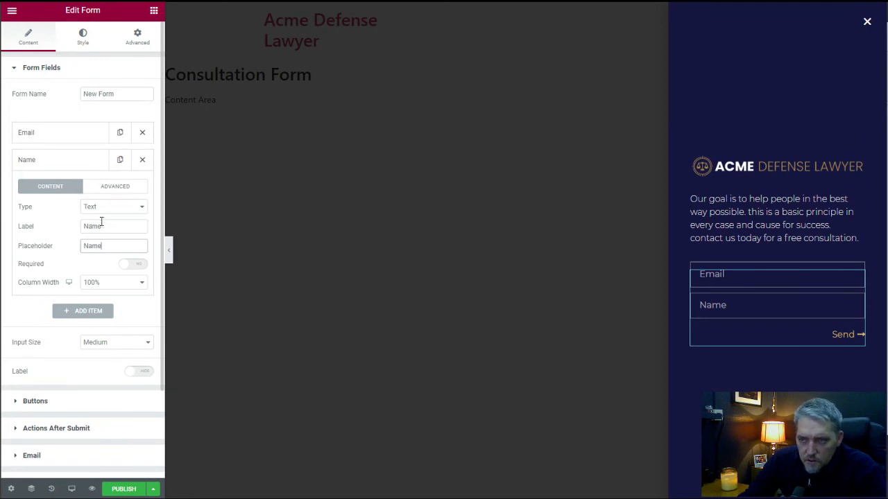
left_click(59, 162)
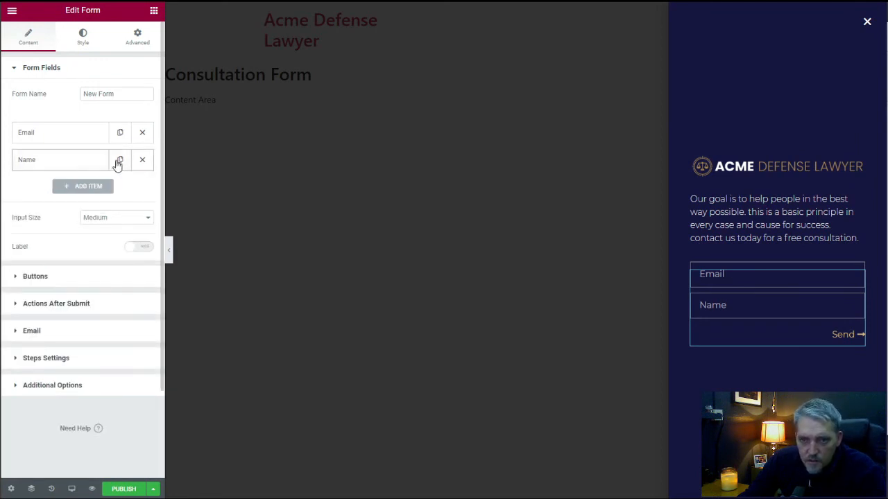
Duplicate the Name field and set the copy's placeholder and label to "Phone".
left_click(120, 160)
left_click(82, 189)
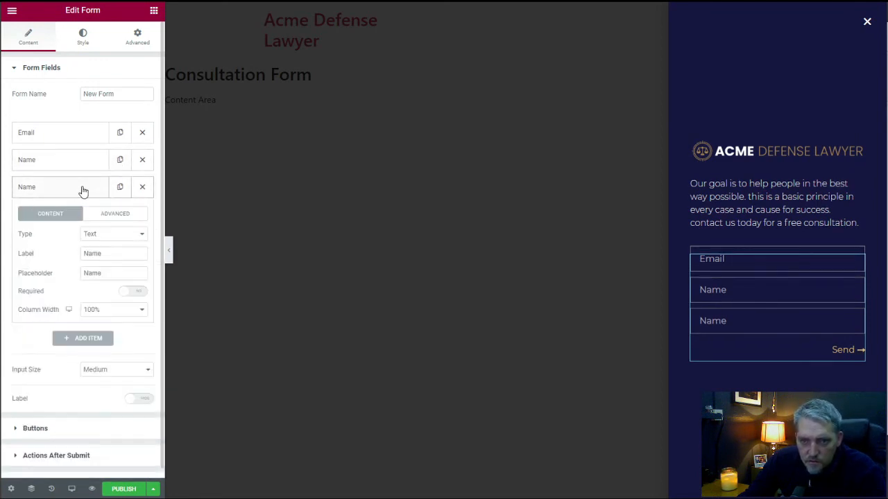
double_click(99, 274)
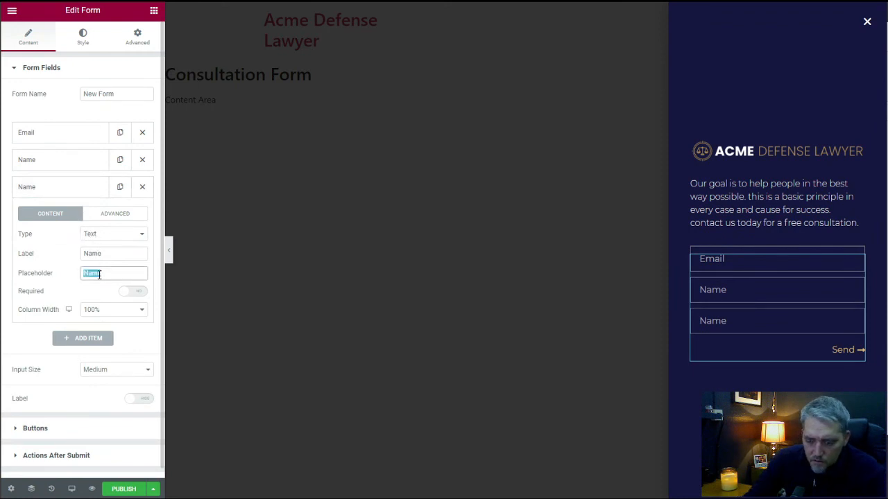
type("Phone")
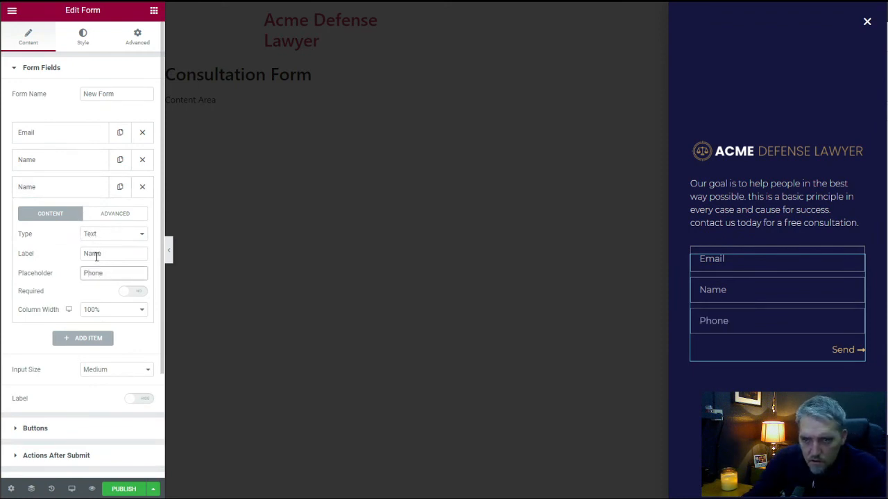
double_click(97, 255)
type("Phone")
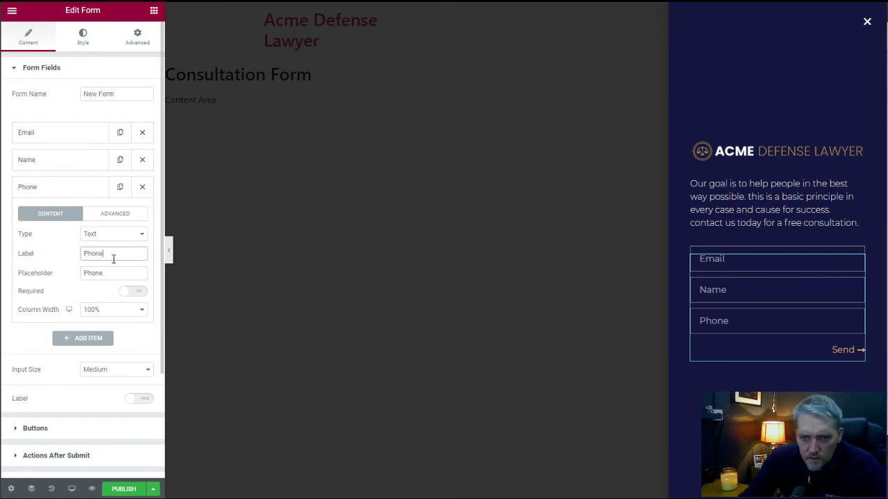
left_click(79, 186)
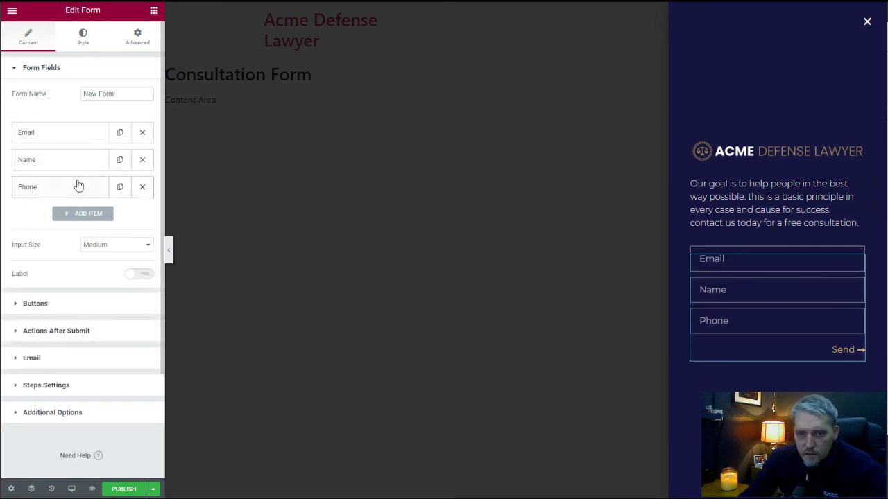
Add a Textarea field to the form with the placeholder and label "Case Details".
left_click(84, 213)
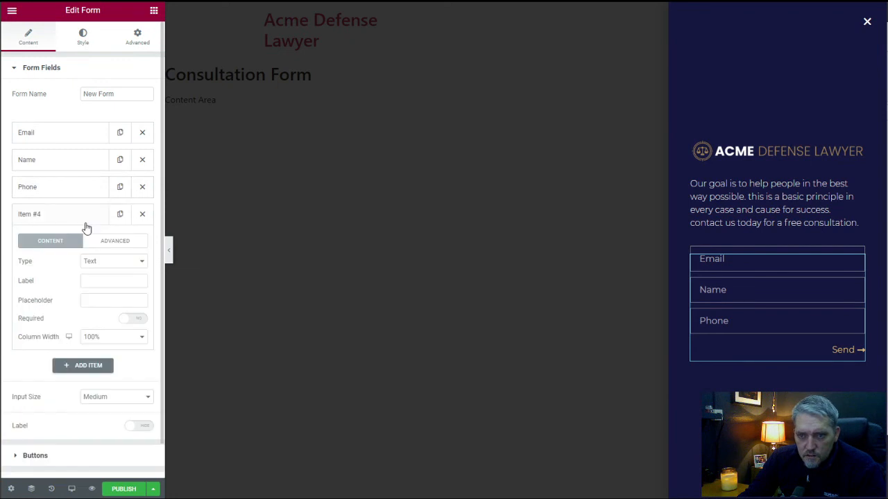
left_click(113, 260)
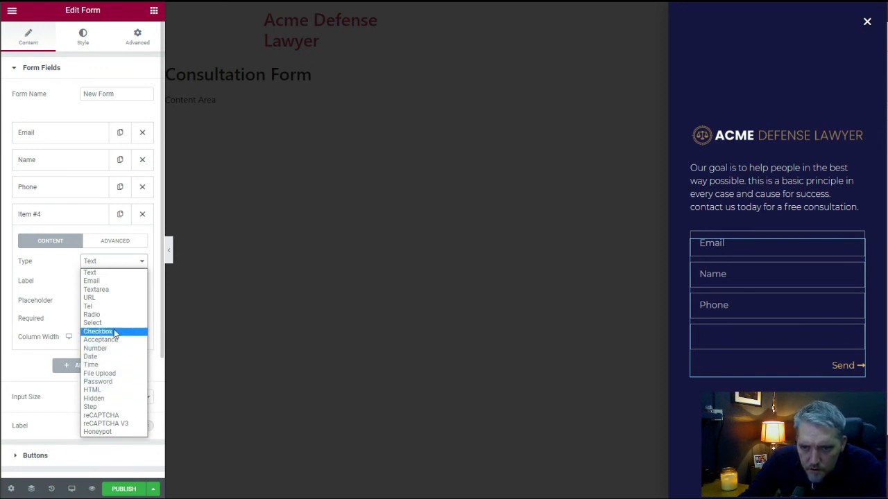
left_click(109, 290)
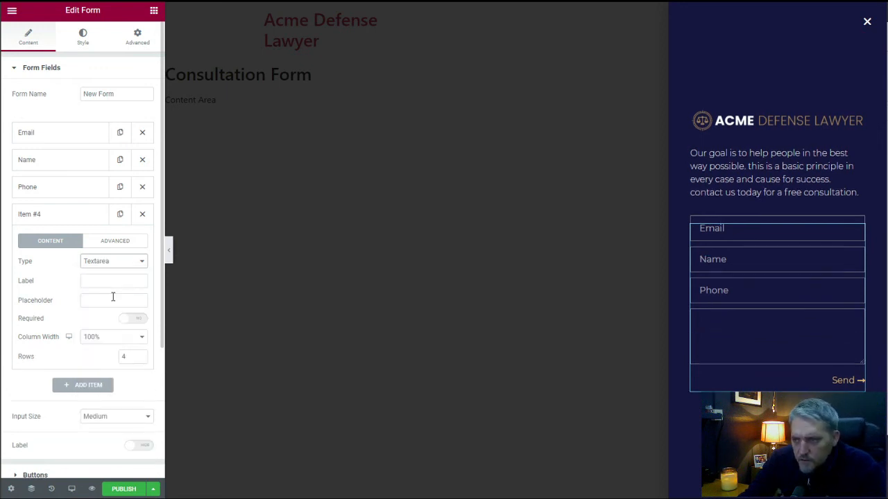
left_click(99, 299)
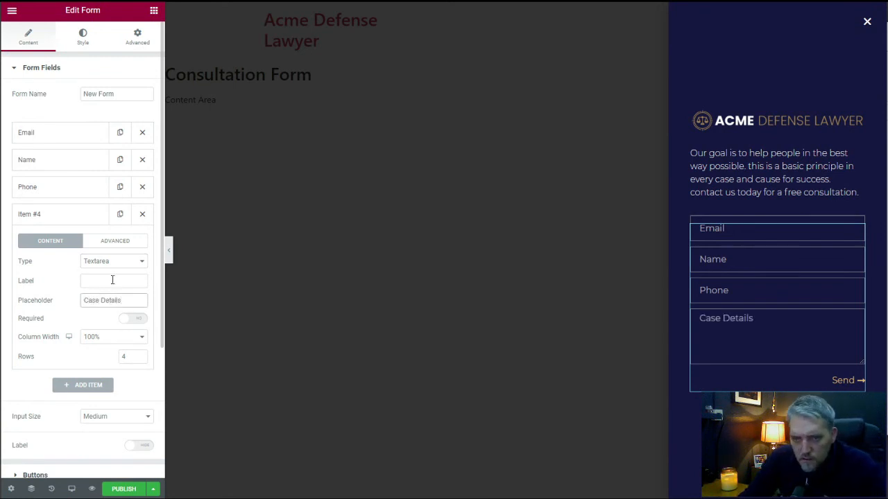
left_click(112, 280)
type("Case Details")
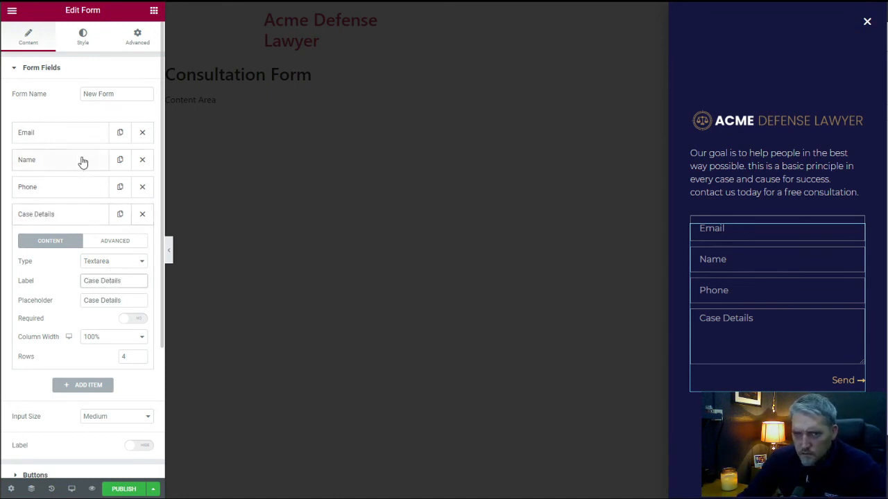
Move the Name field above Email in the form, and publish the popup without adding display conditions.
left_click_drag(69, 165, 78, 139)
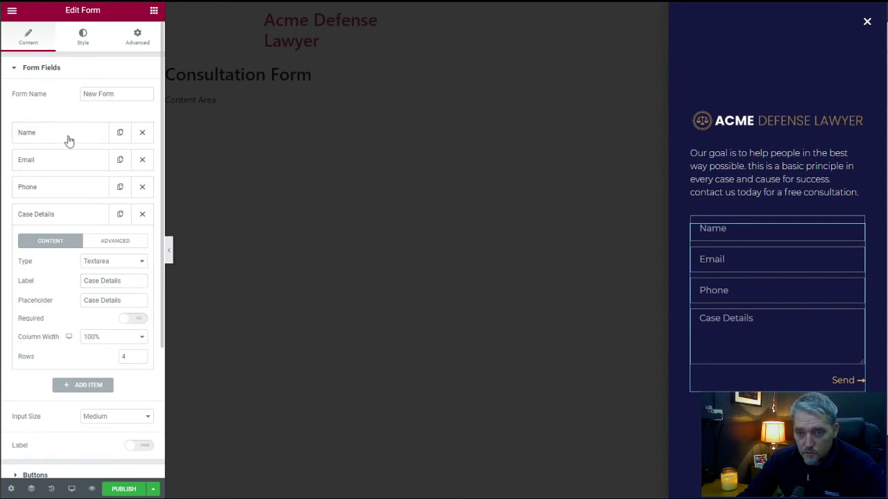
scroll(54, 367, "down", 3)
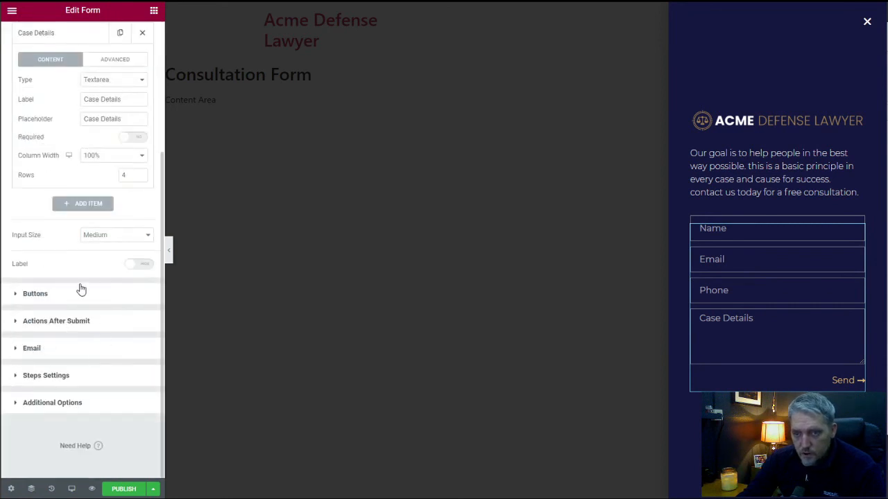
scroll(80, 289, "up", 3)
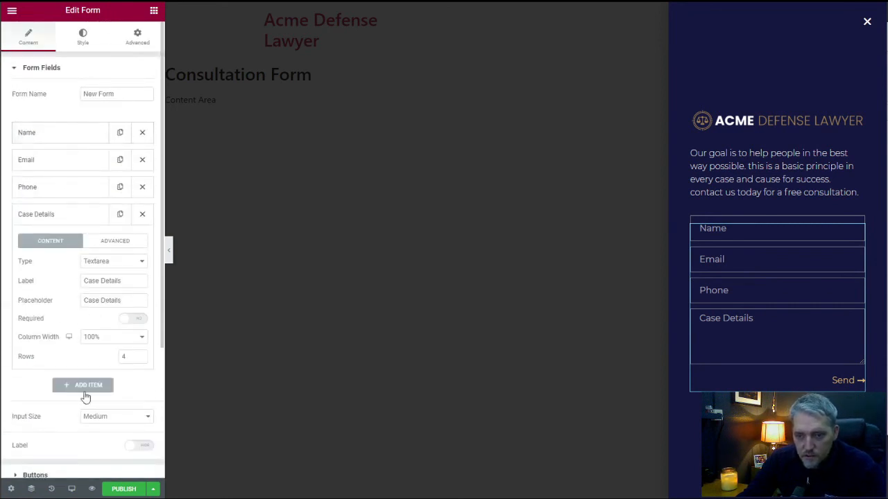
left_click(125, 490)
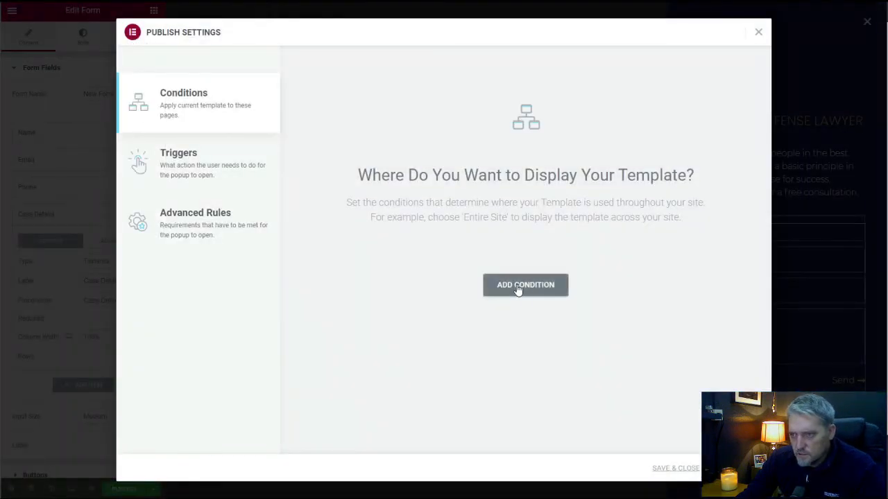
left_click(674, 469)
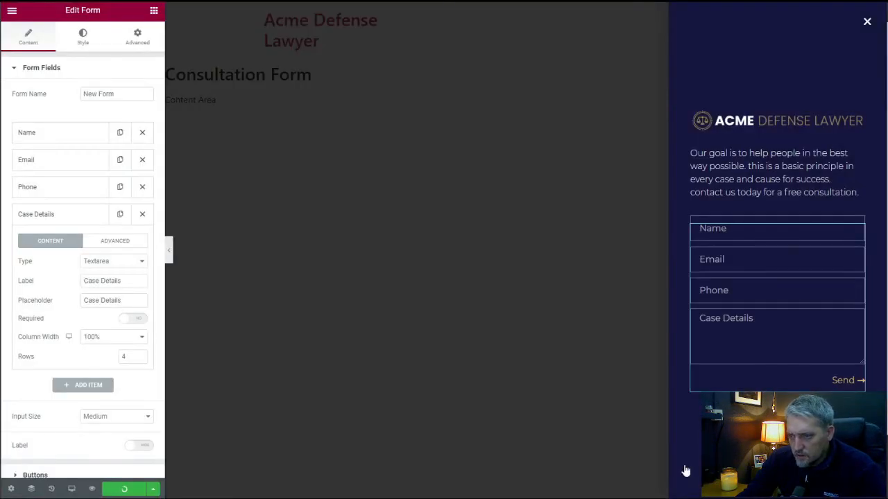
Exit to the WordPress dashboard and open the Acme Defense Lawyer front page for editing with Elementor.
left_click(13, 15)
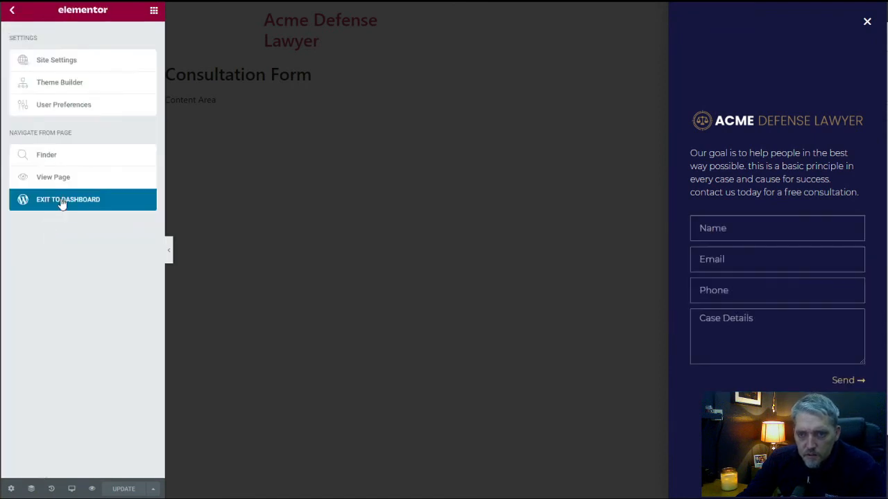
left_click(136, 200)
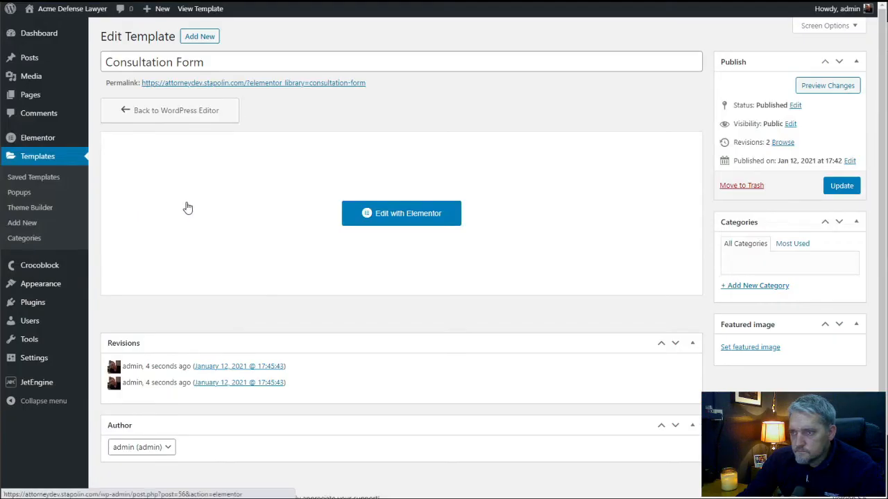
left_click(43, 94)
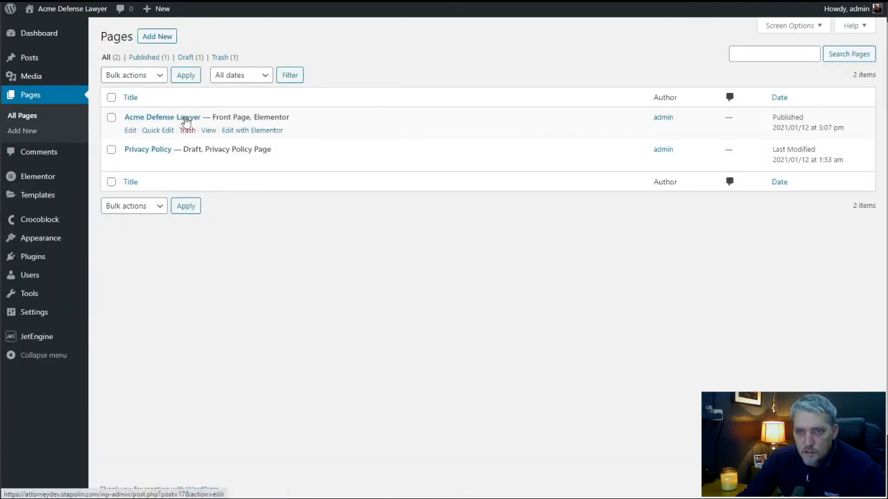
left_click(250, 131)
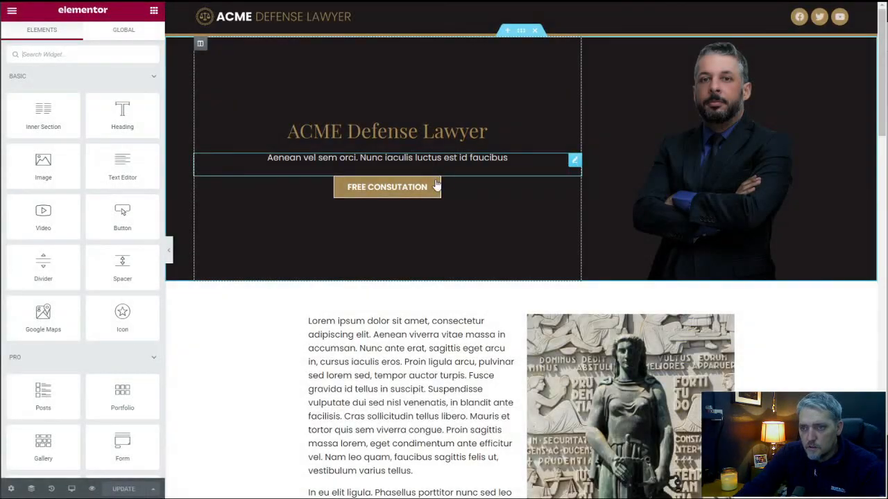
Set the link of the hero section's "Free Consutation" button to the dynamic Popup action.
left_click(399, 198)
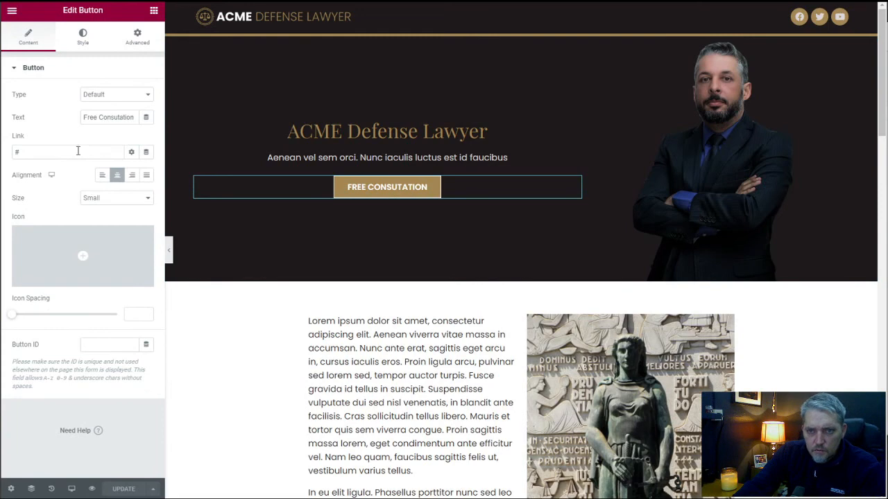
left_click(146, 153)
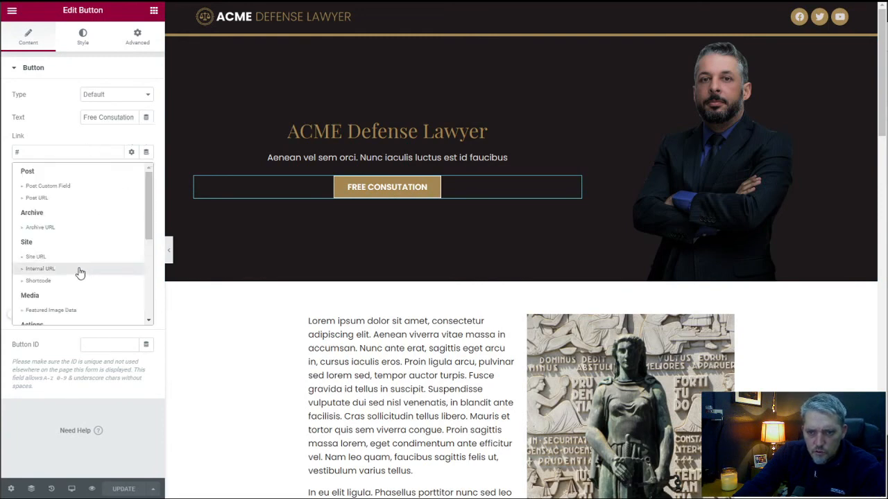
scroll(79, 271, "down", 3)
left_click(69, 239)
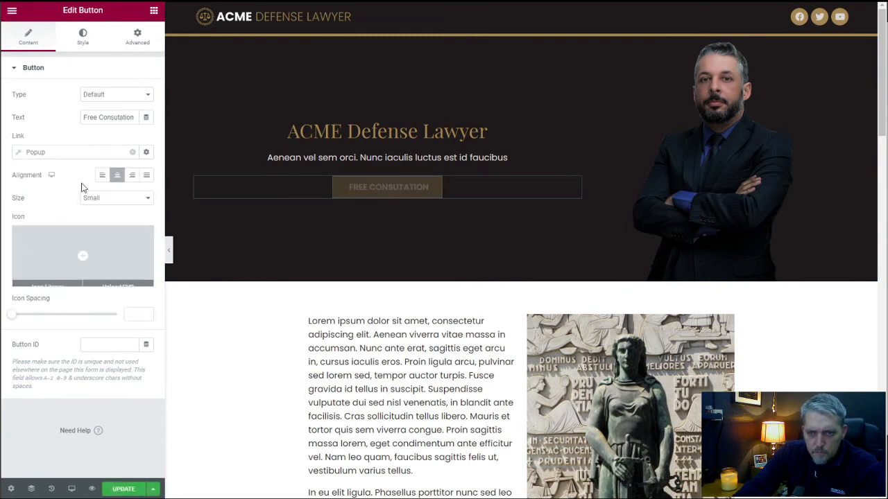
Choose the Consultation Form template as the popup opened by the hero button, and update the page.
left_click(49, 152)
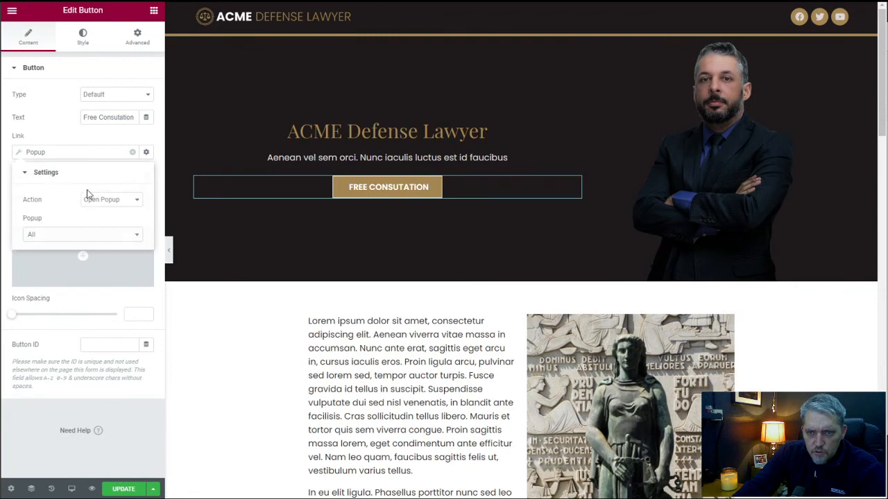
left_click(78, 239)
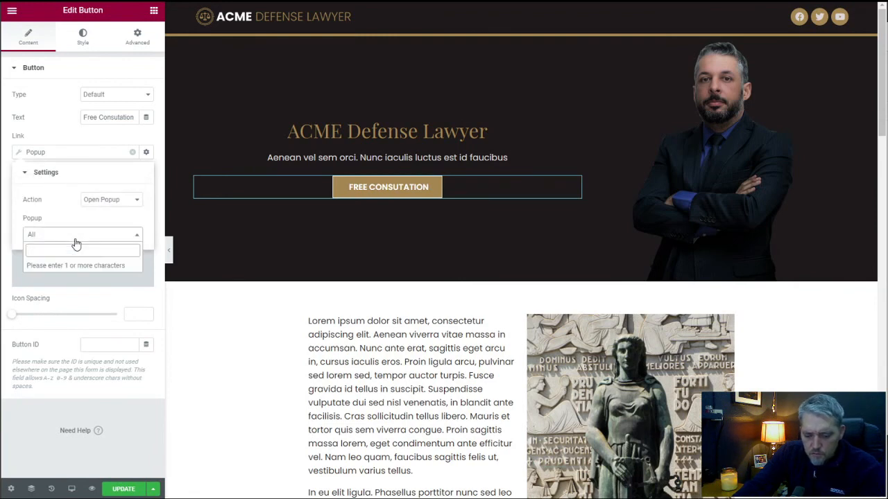
type("cu")
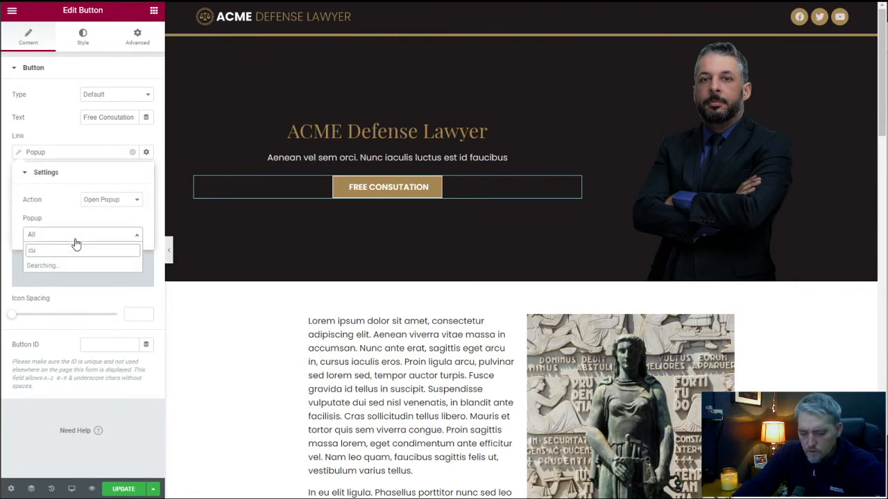
type("no")
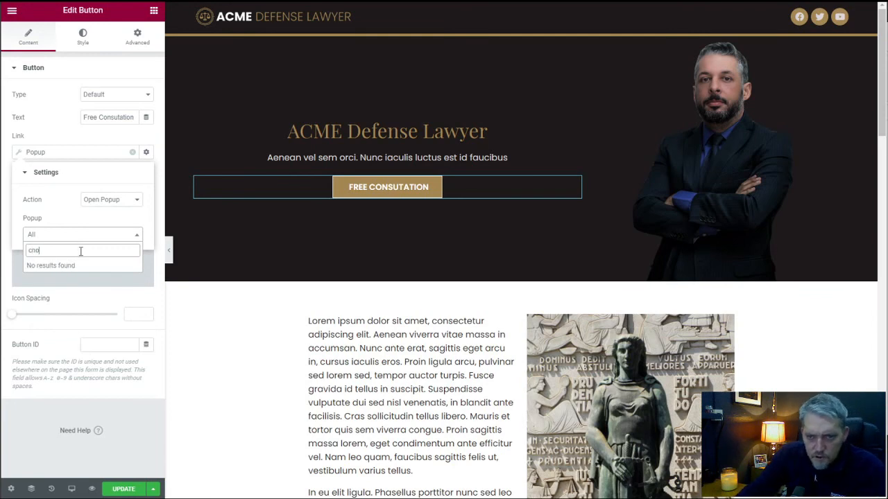
key("BackSpace")
key("BackSpace")
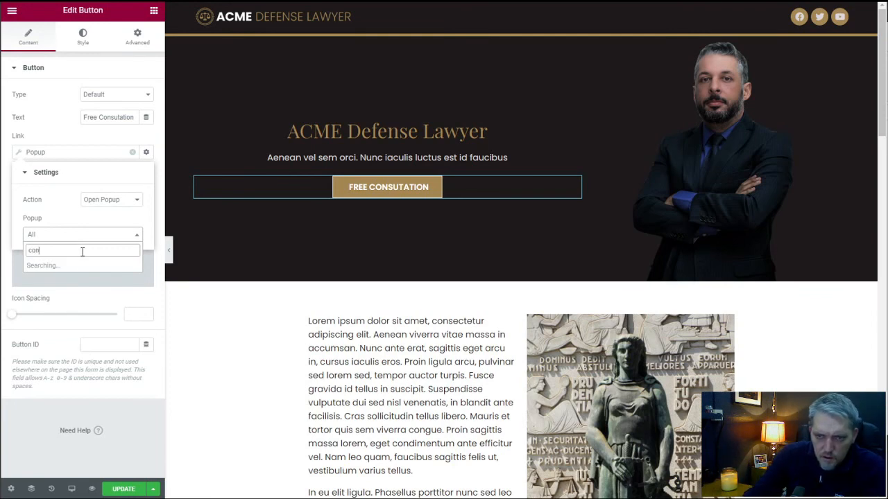
type("on")
left_click(97, 269)
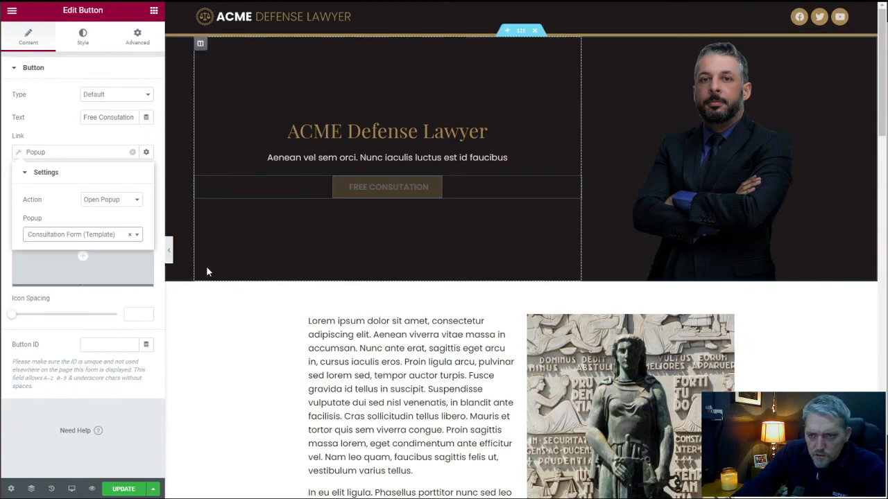
left_click(139, 491)
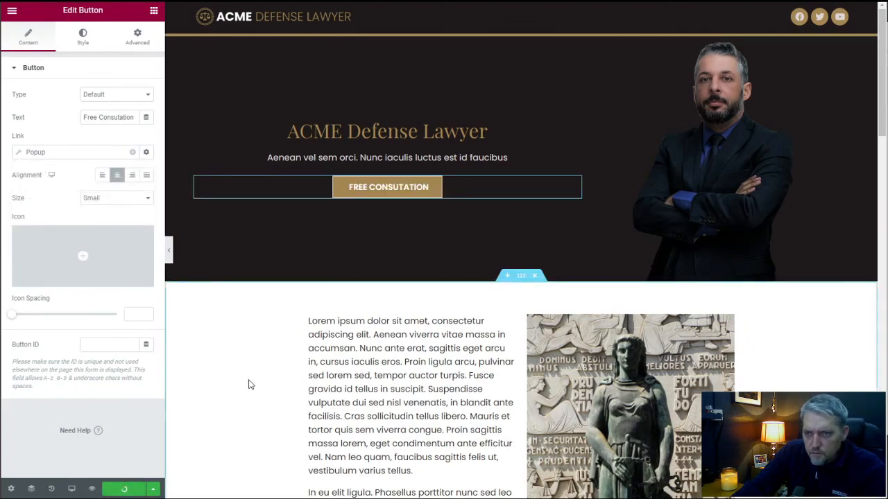
Set the link of the "Free Consultation" button in the section above the footer to the dynamic Popup action.
scroll(275, 347, "down", 10)
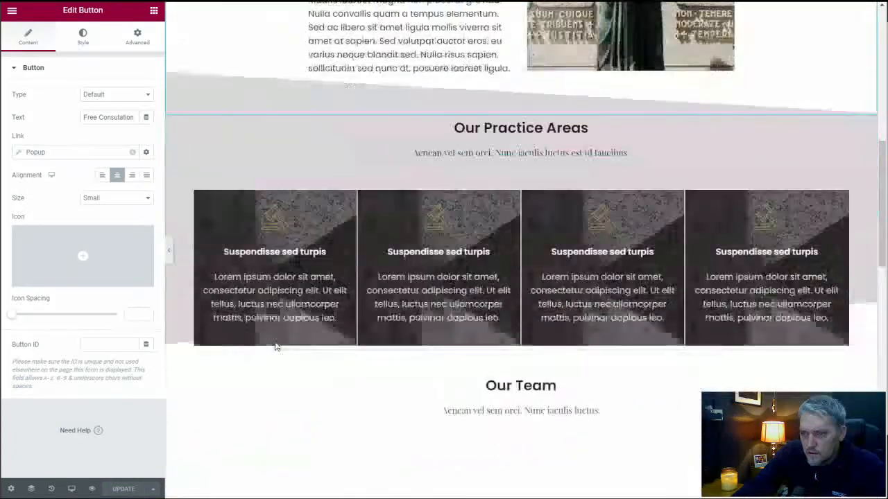
scroll(275, 346, "down", 7)
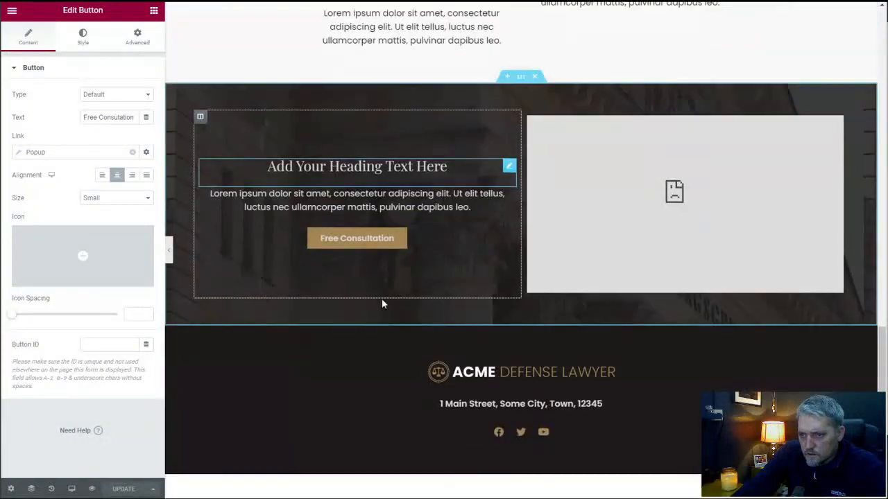
left_click(510, 237)
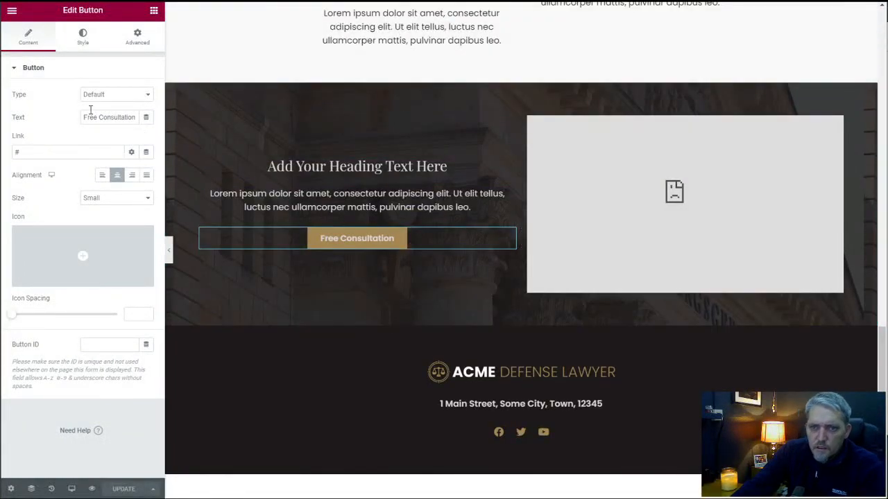
left_click(145, 152)
scroll(76, 235, "down", 5)
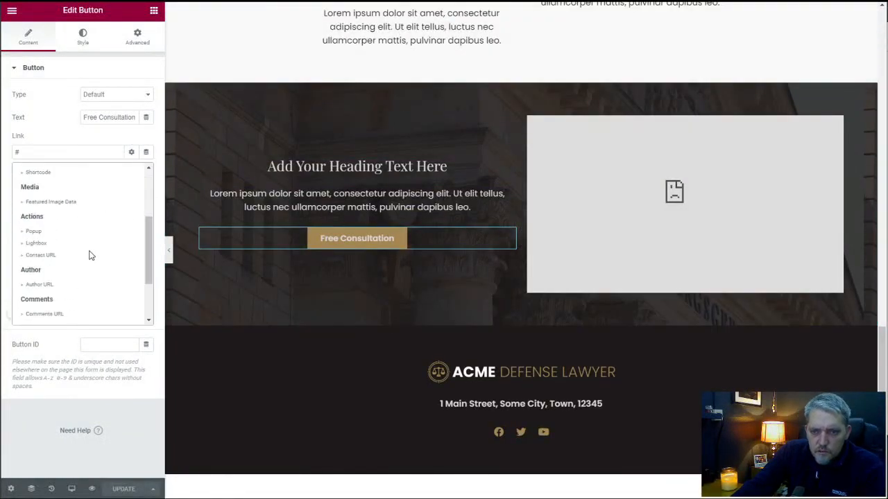
scroll(70, 245, "up", 2)
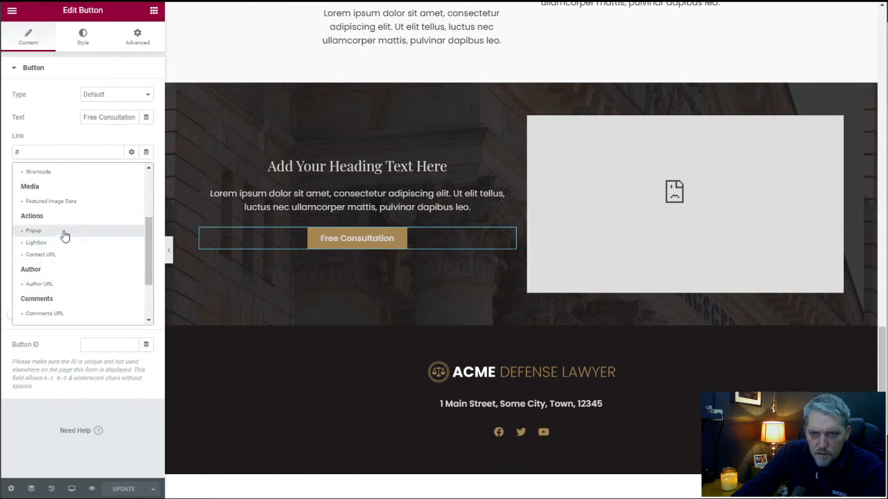
left_click(65, 234)
Choose the Consultation Form template as the popup opened by the "Free Consultation" button above the footer, and update the page.
left_click(36, 153)
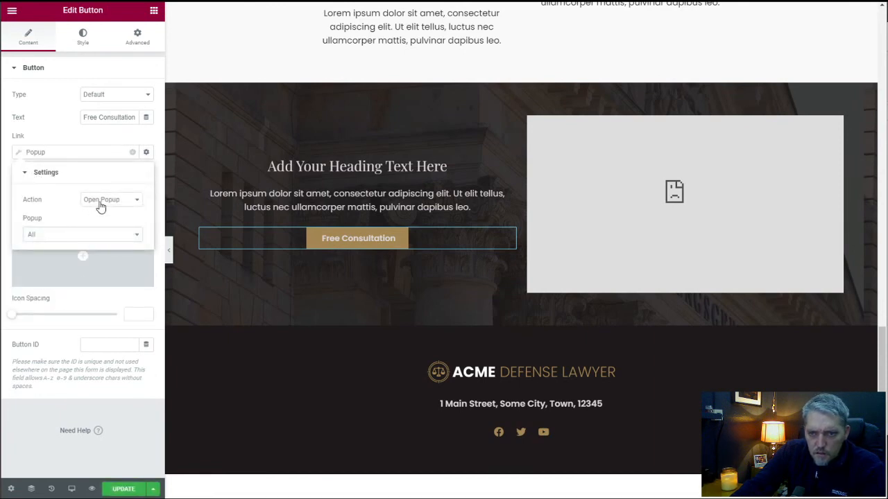
left_click(90, 238)
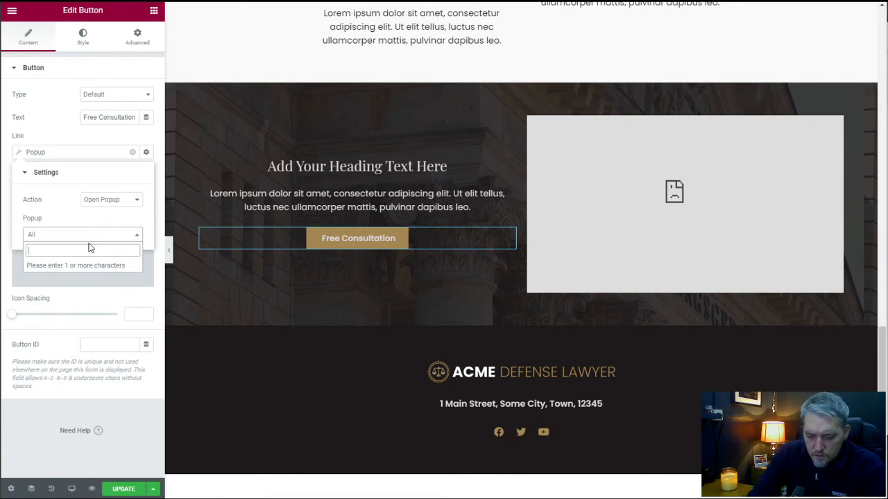
type("con")
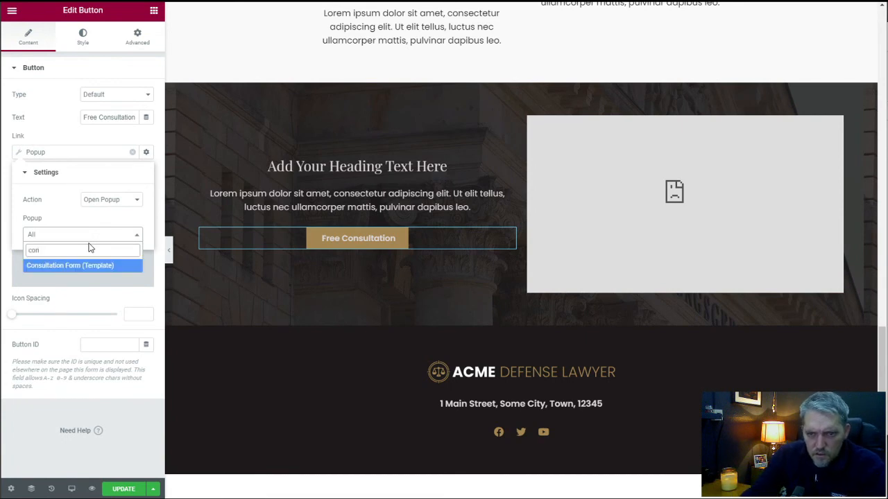
left_click(72, 267)
left_click(124, 489)
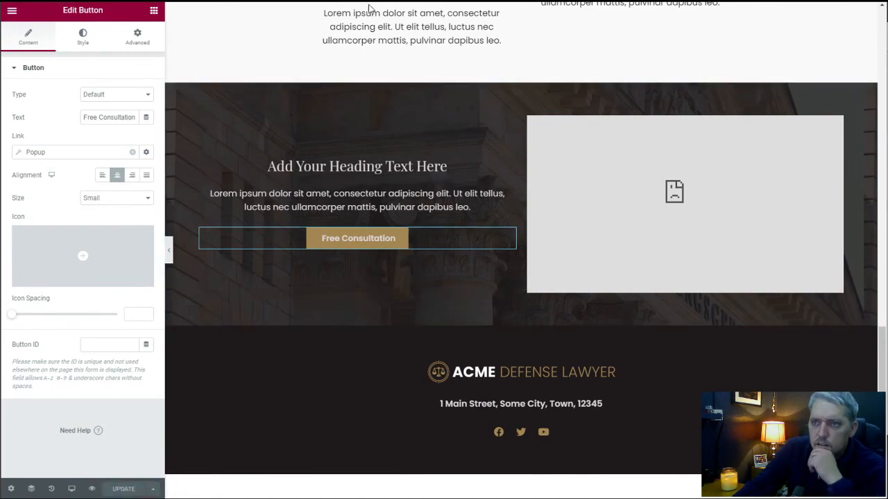
Reload the live front page, test the hero button by opening its consultation popup, and close the popup.
scroll(387, 132, "up", 15)
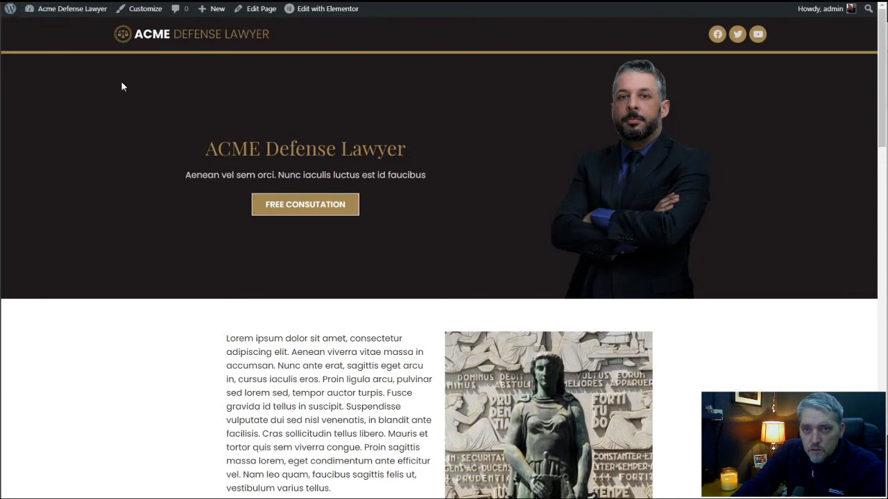
key("F5")
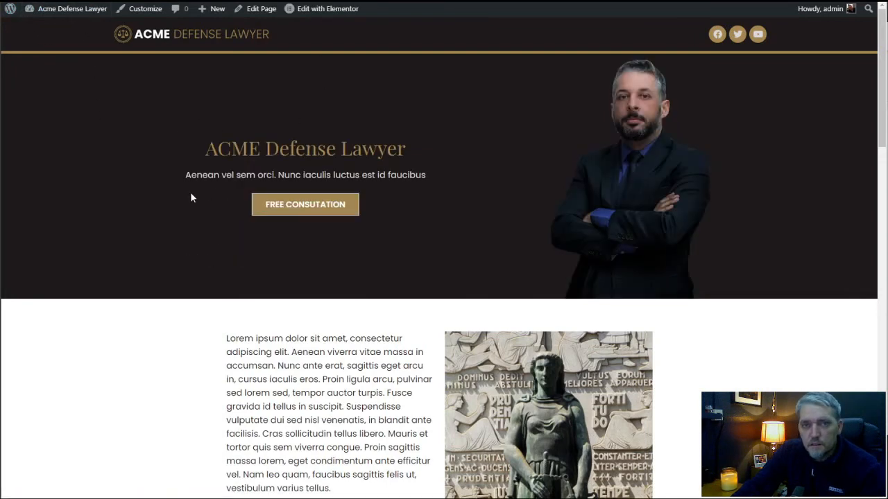
left_click(336, 203)
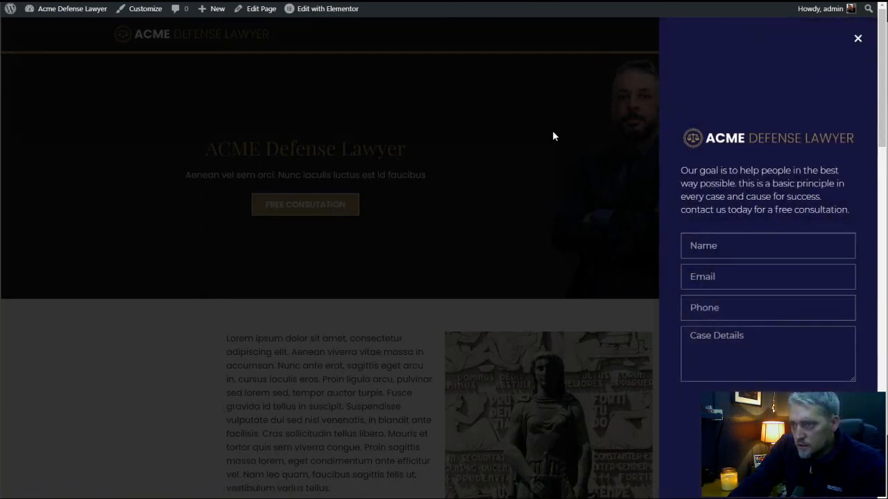
left_click(858, 39)
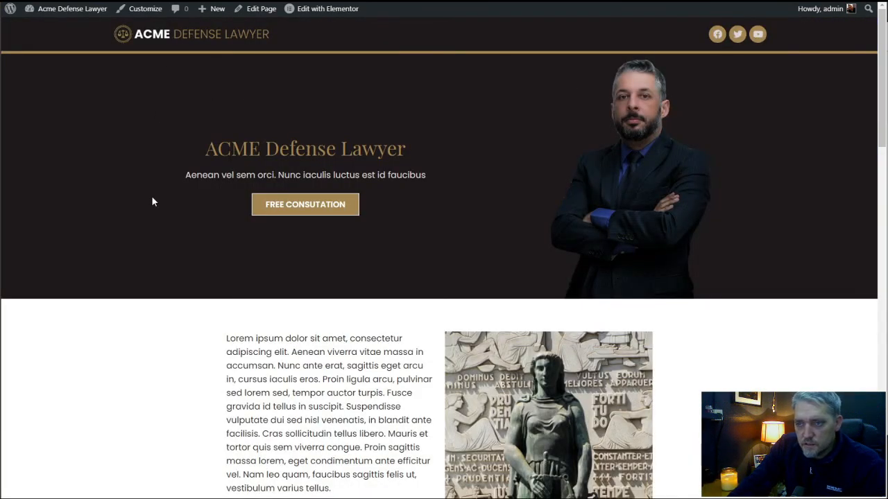
Review the whole front page from the hero section to the footer, on the live site and in the Elementor editor.
scroll(153, 201, "down", 20)
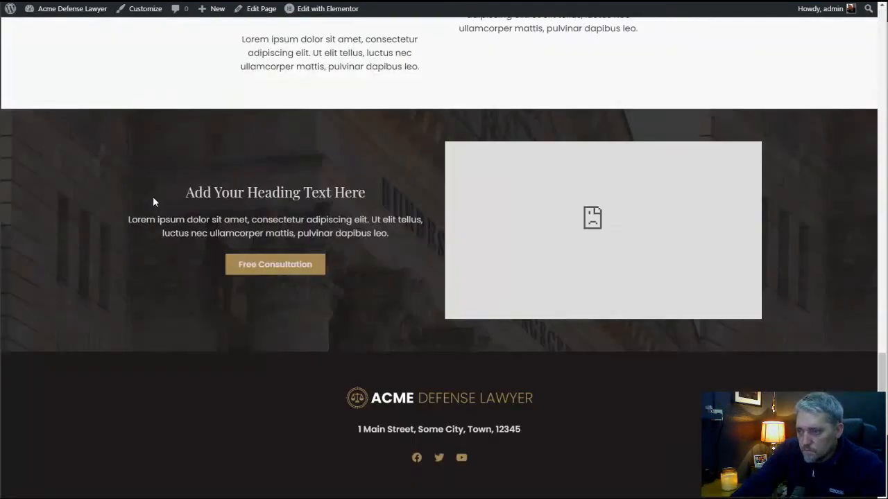
scroll(151, 202, "up", 18)
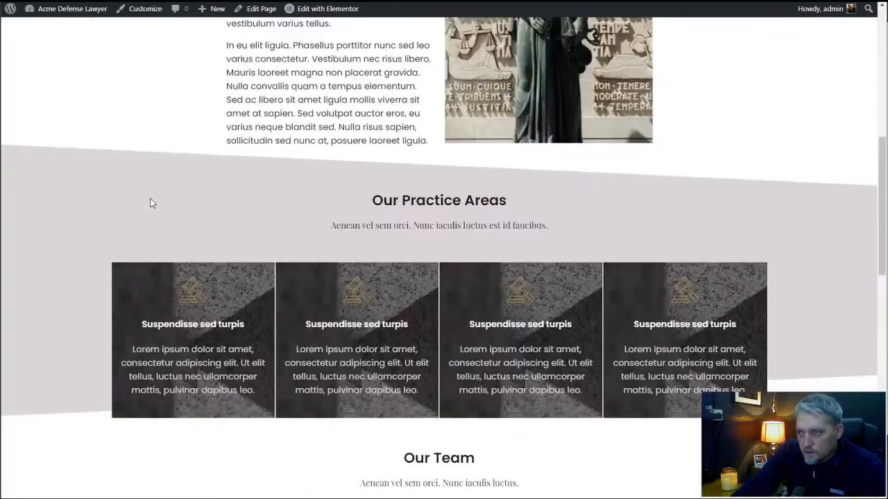
scroll(152, 203, "up", 2)
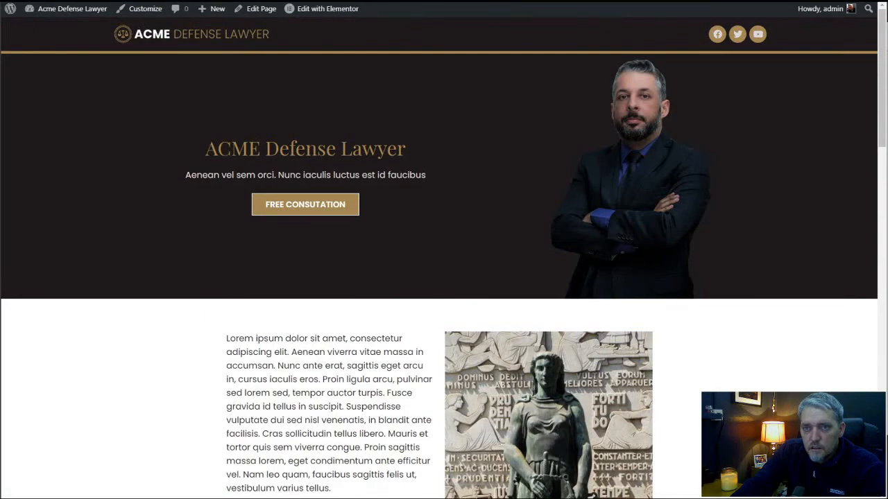
scroll(291, 244, "down", 17)
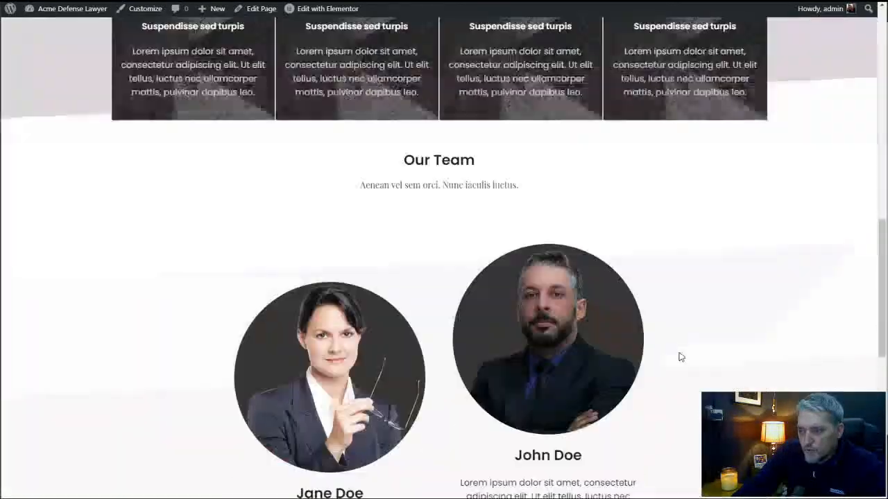
scroll(679, 357, "down", 2)
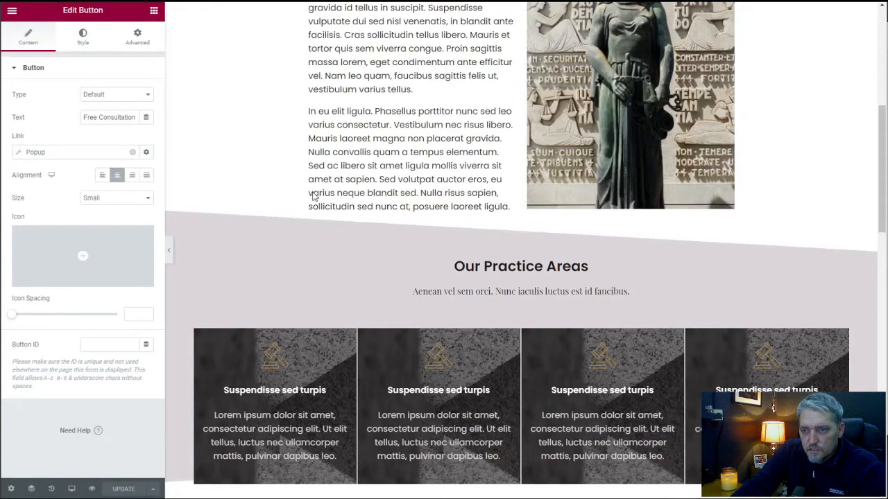
scroll(313, 197, "up", 5)
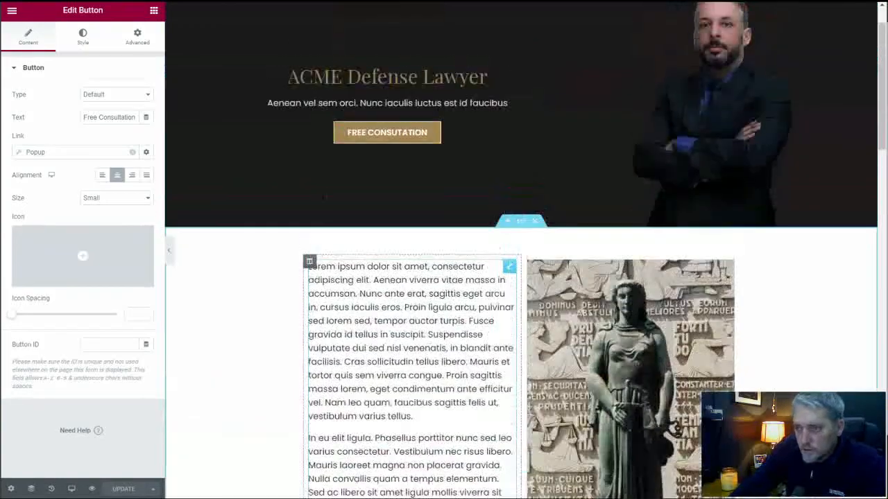
scroll(321, 195, "down", 3)
scroll(323, 198, "down", 8)
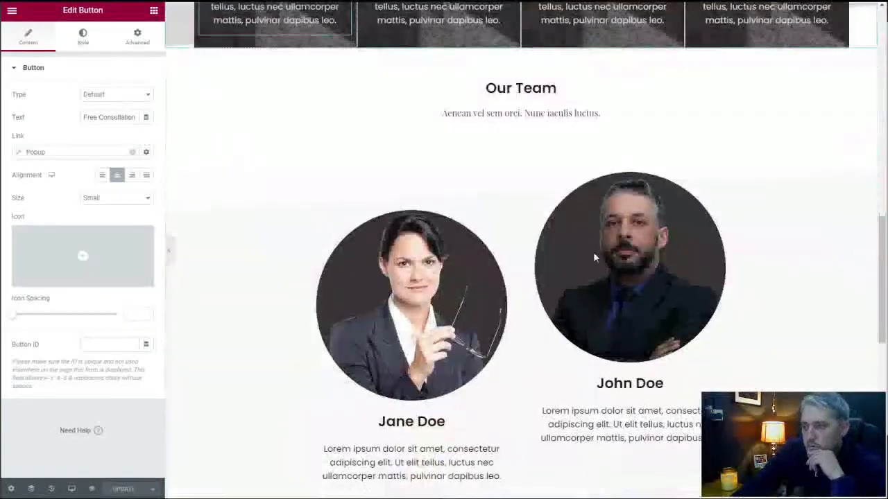
left_click_drag(885, 276, 884, 424)
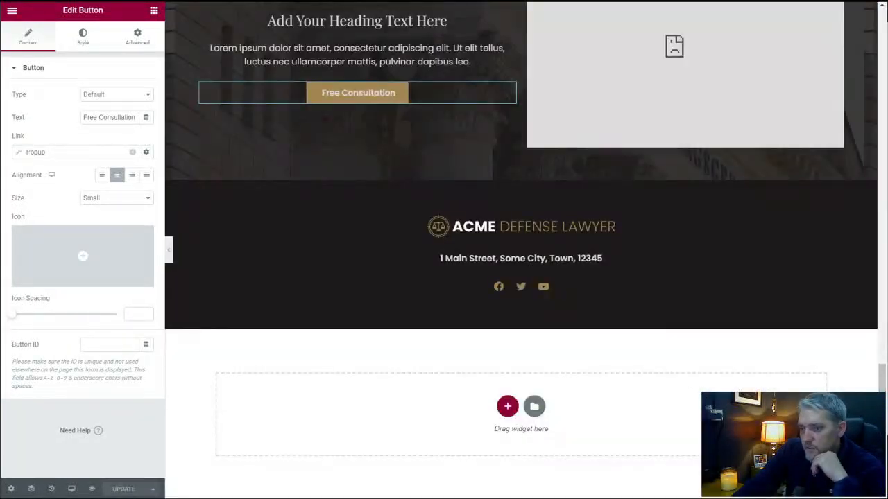
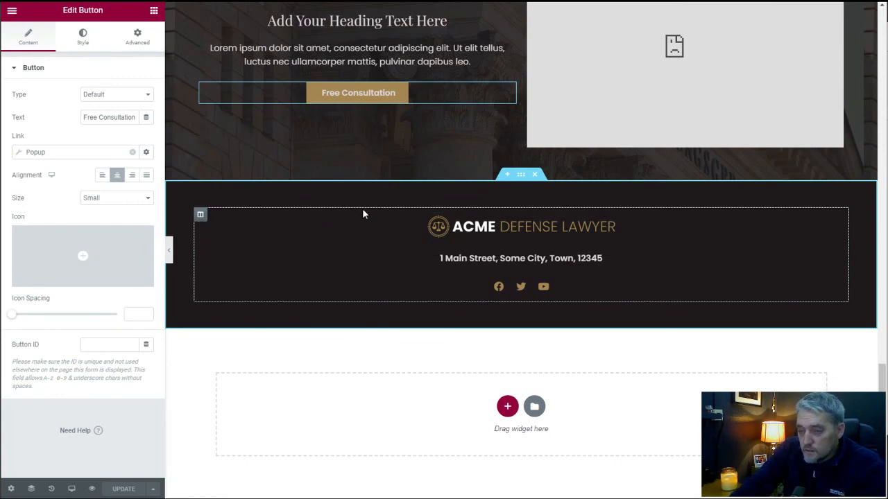
Add an Icon widget below the social icons in the footer and set its primary color to the global Accent color.
left_click(154, 11)
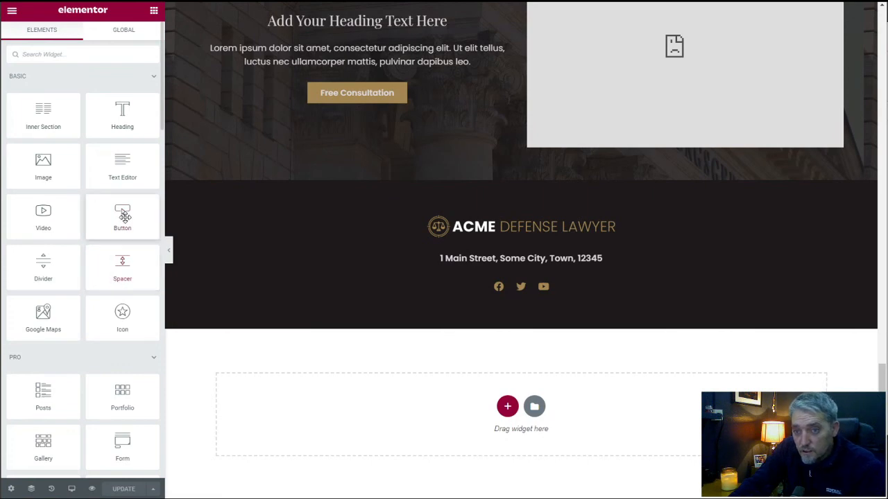
left_click_drag(120, 312, 525, 294)
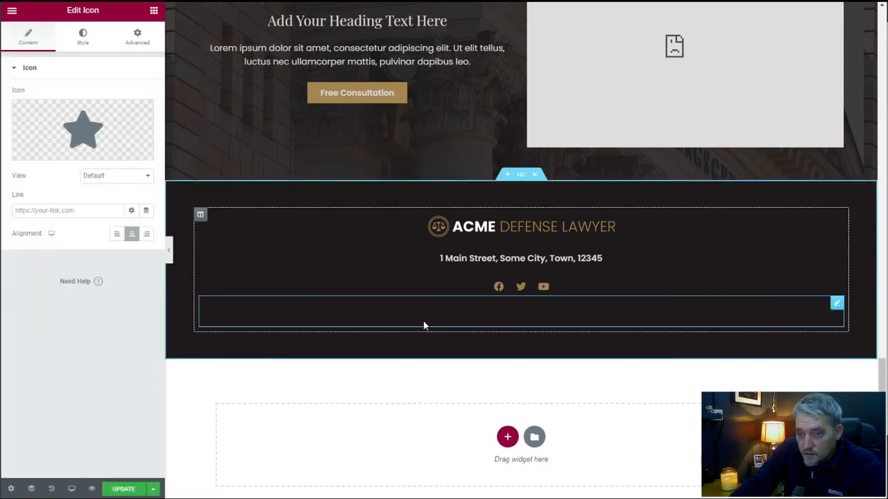
left_click(87, 41)
left_click(134, 119)
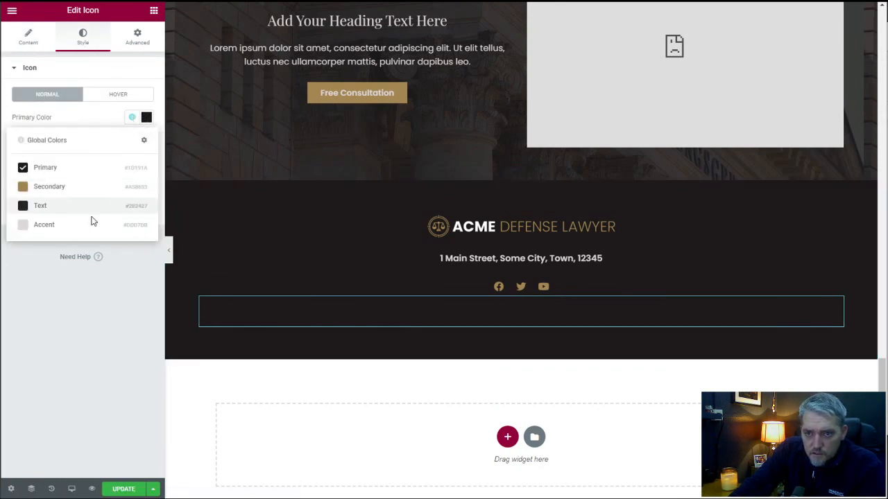
left_click(86, 223)
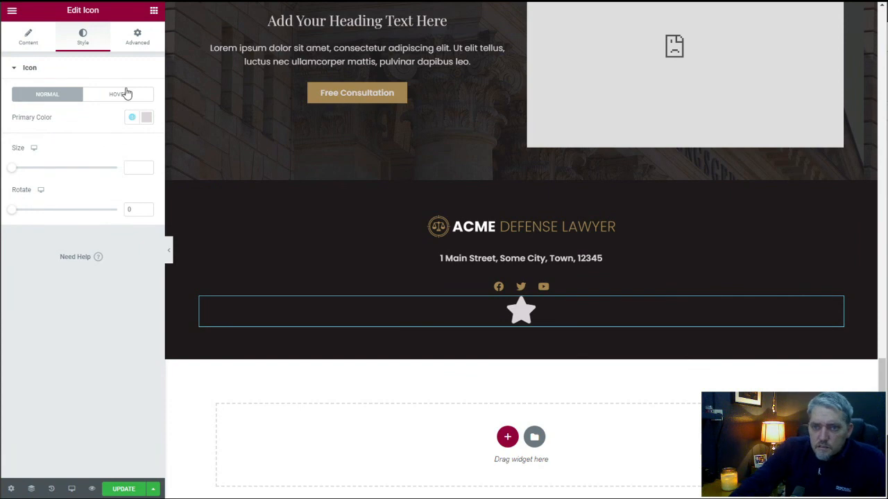
Replace the star with the solid circled up-arrow from the icon library, searching for "arrow".
left_click(31, 40)
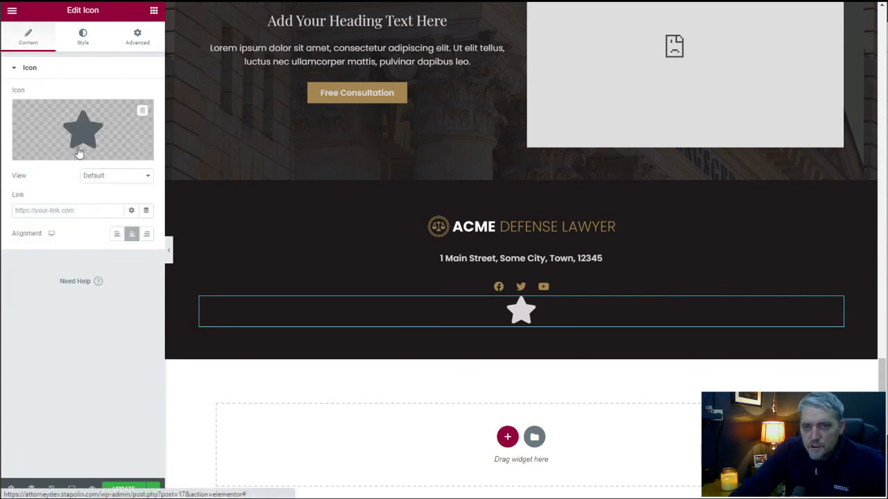
left_click(89, 138)
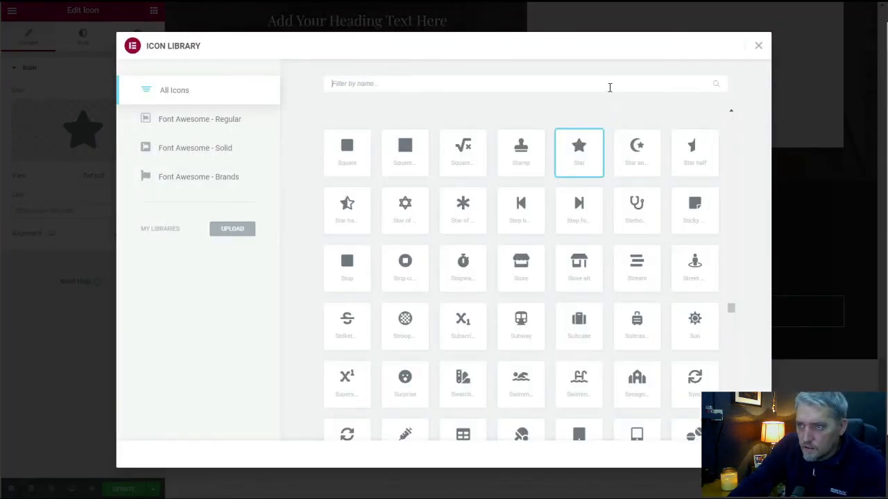
type("arrow")
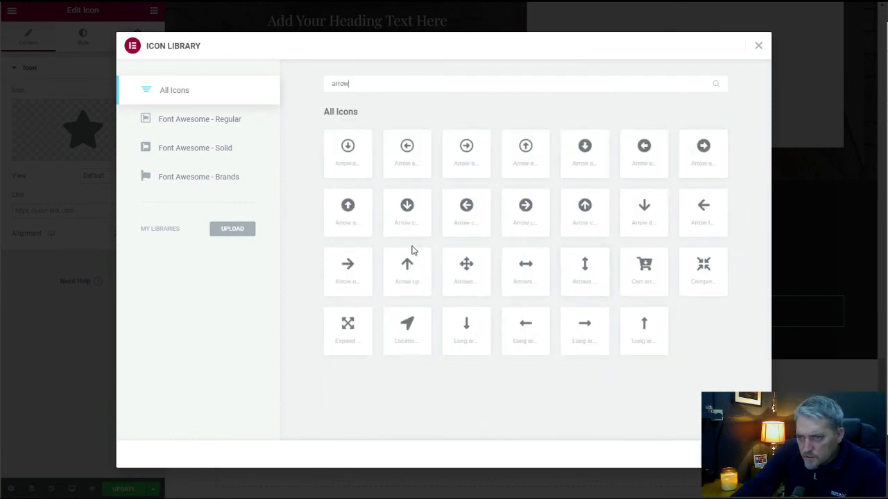
left_click(352, 213)
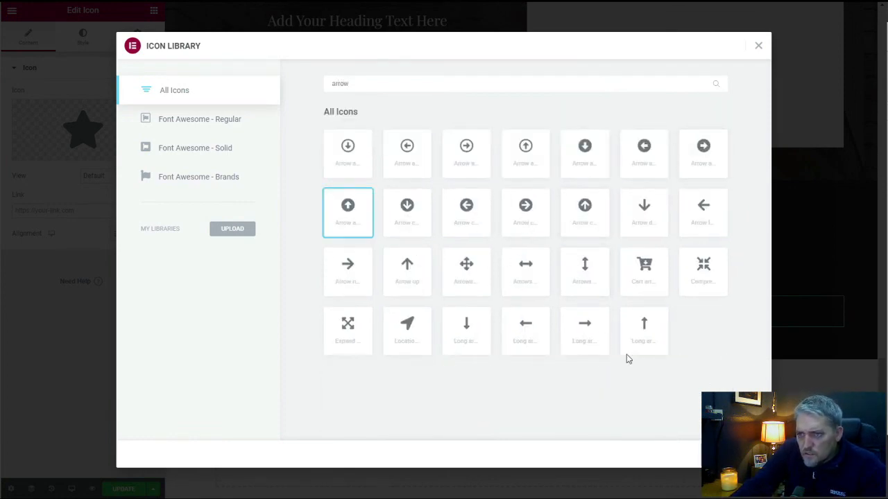
left_click(736, 454)
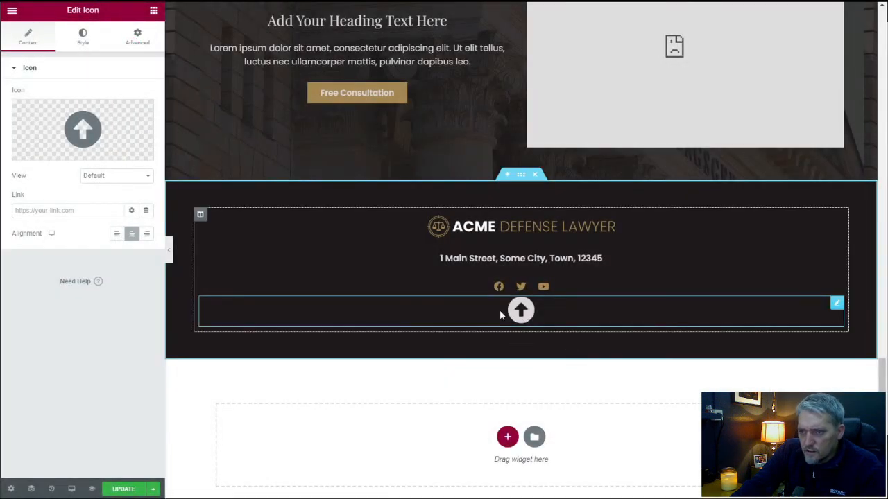
Align the footer's arrow icon to the right.
left_click(146, 234)
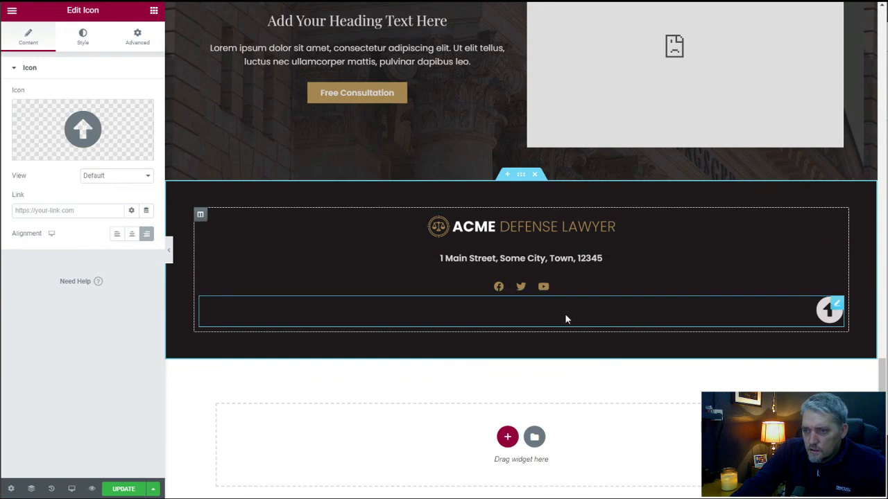
left_click(138, 36)
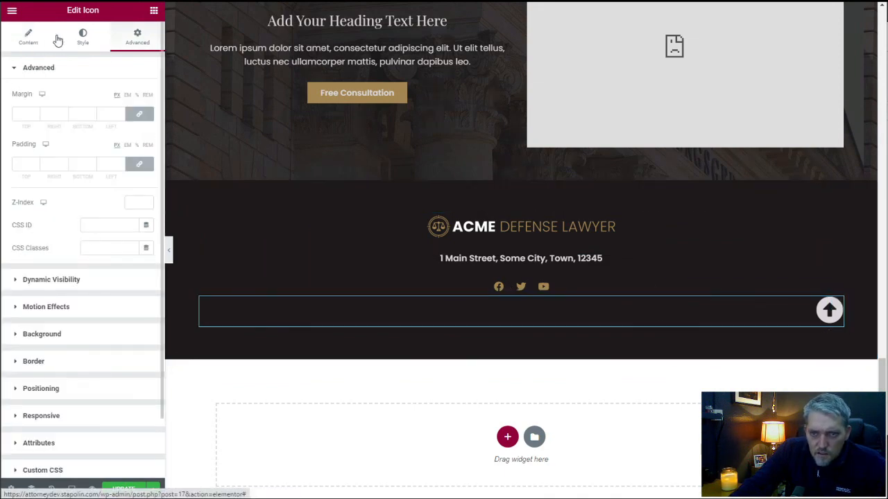
left_click(28, 38)
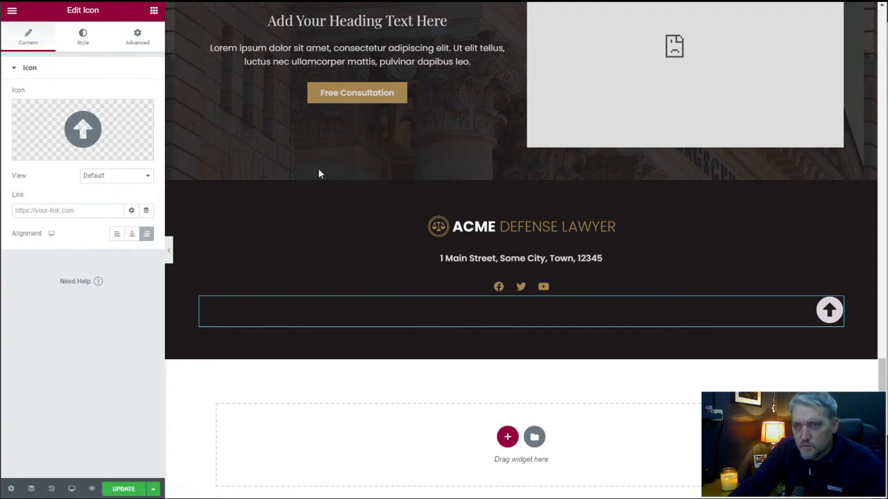
Give the header section at the top of the page the CSS ID "top" and save the page.
scroll(375, 166, "up", 2)
scroll(390, 168, "up", 15)
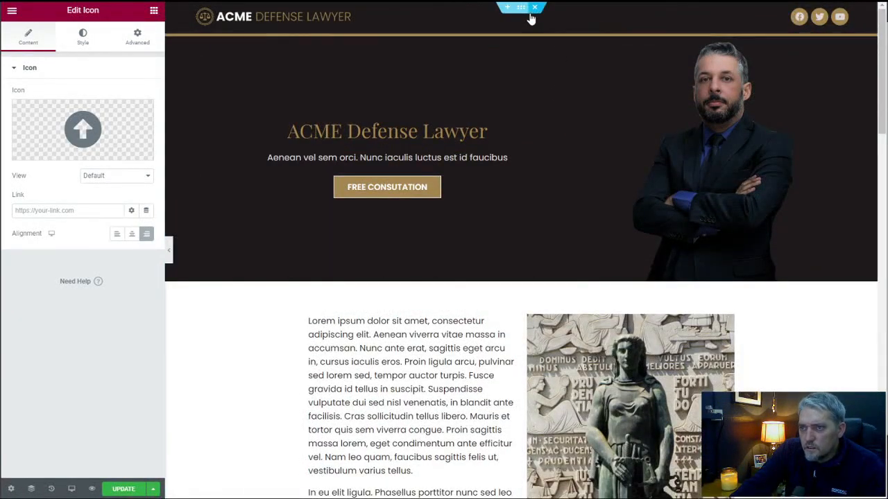
left_click(519, 8)
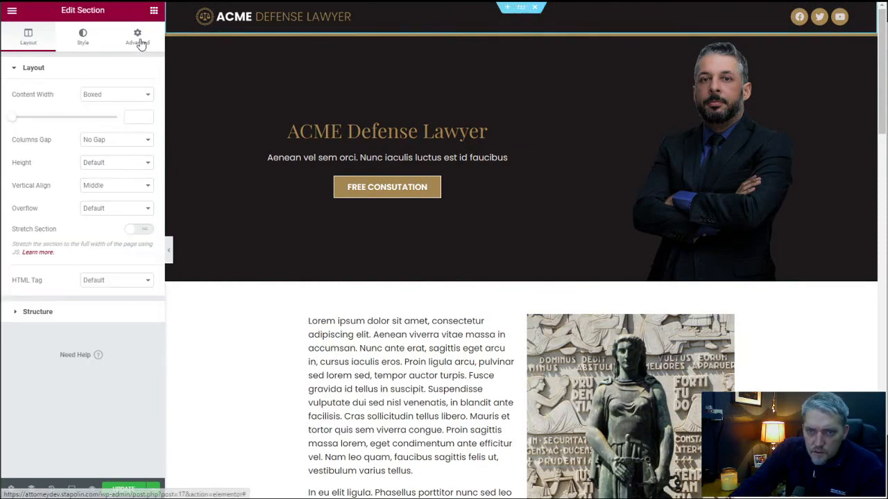
left_click(137, 37)
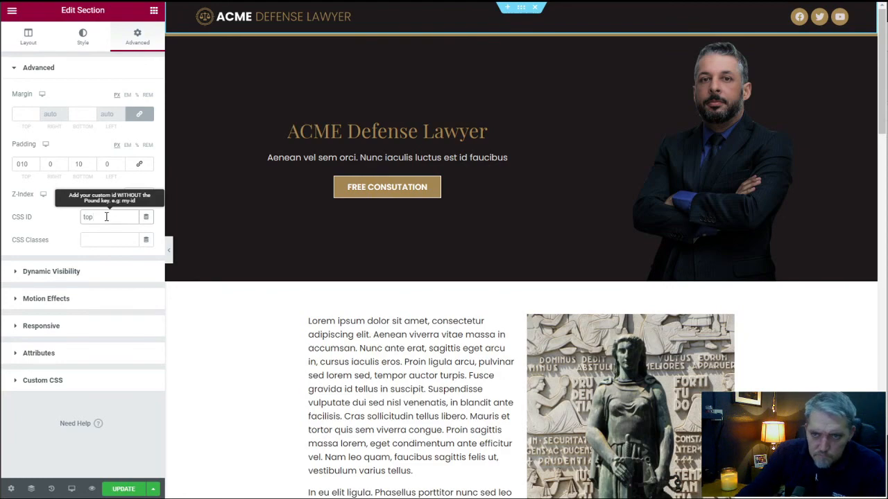
left_click(124, 489)
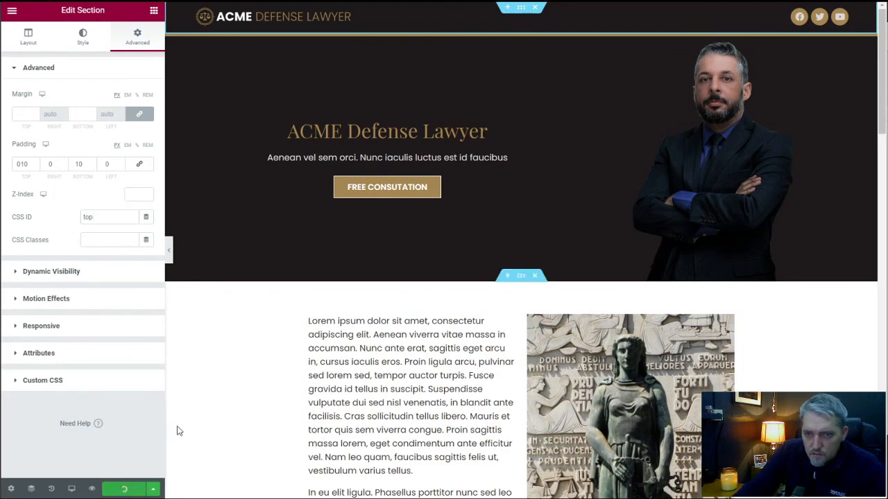
Link the footer's arrow icon to #top and save the page.
left_click_drag(881, 95, 883, 456)
left_click(831, 276)
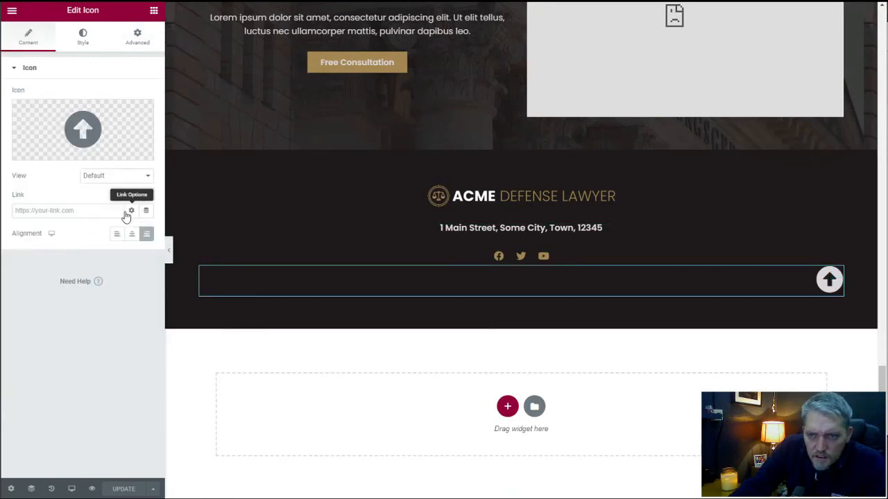
left_click(95, 214)
type("#")
key("BackSpace")
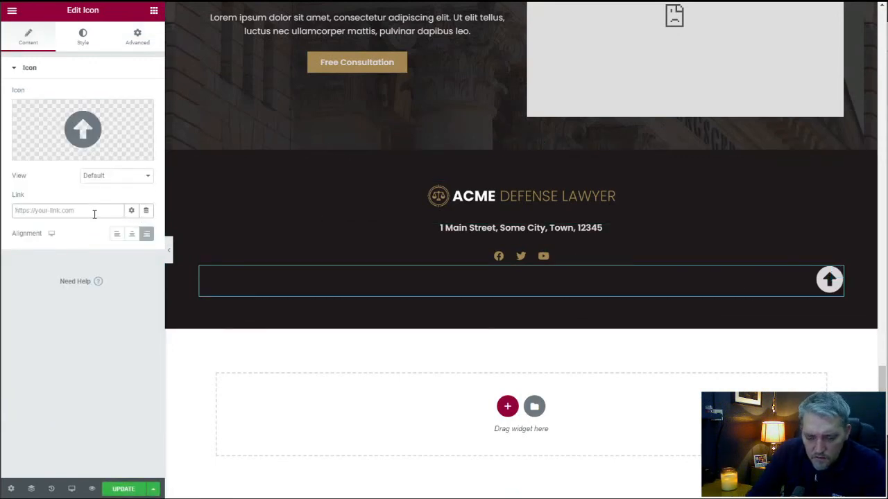
type("#top")
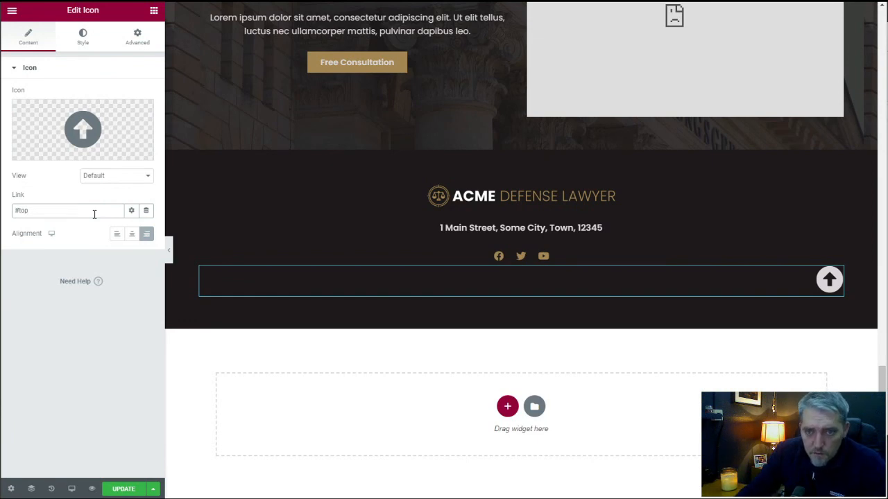
left_click(135, 489)
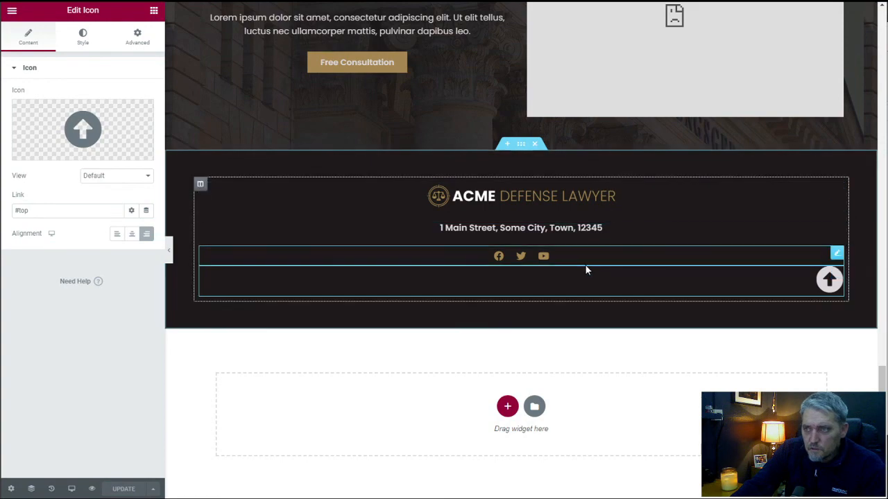
Set the arrow icon's position to Fixed in its positioning settings.
scroll(600, 252, "up", 3)
scroll(601, 253, "down", 3)
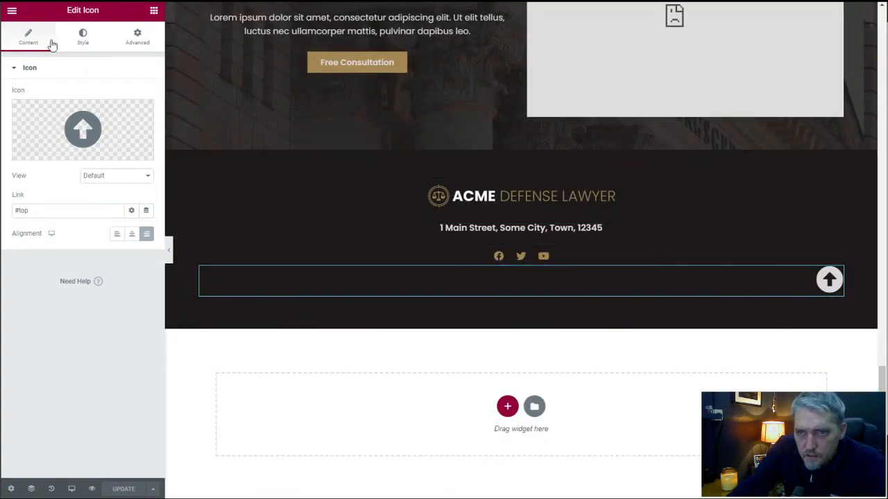
left_click(148, 42)
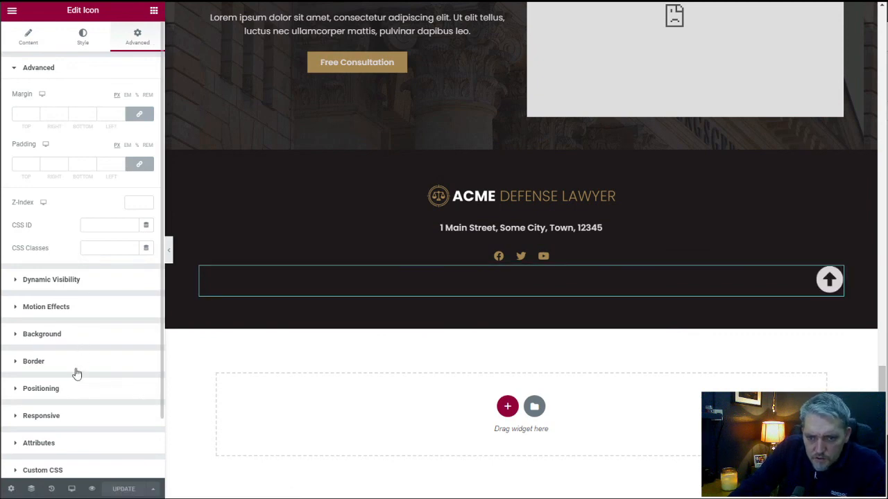
left_click(74, 391)
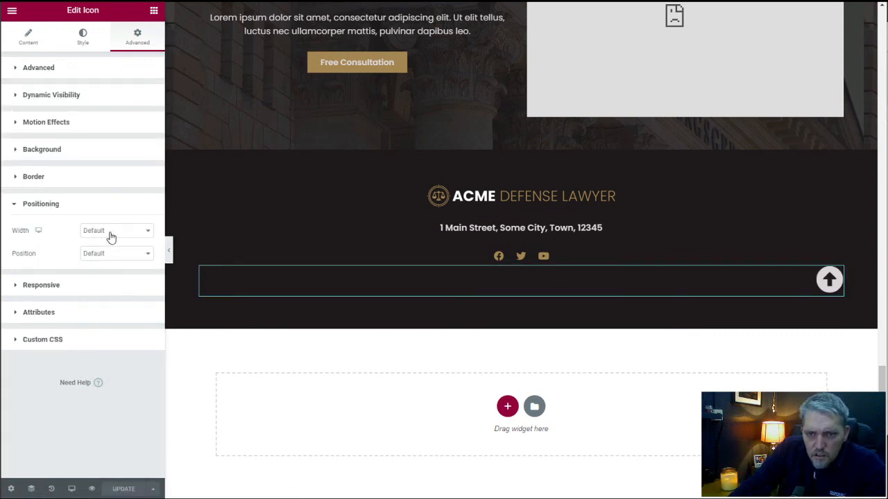
left_click(105, 253)
left_click(106, 271)
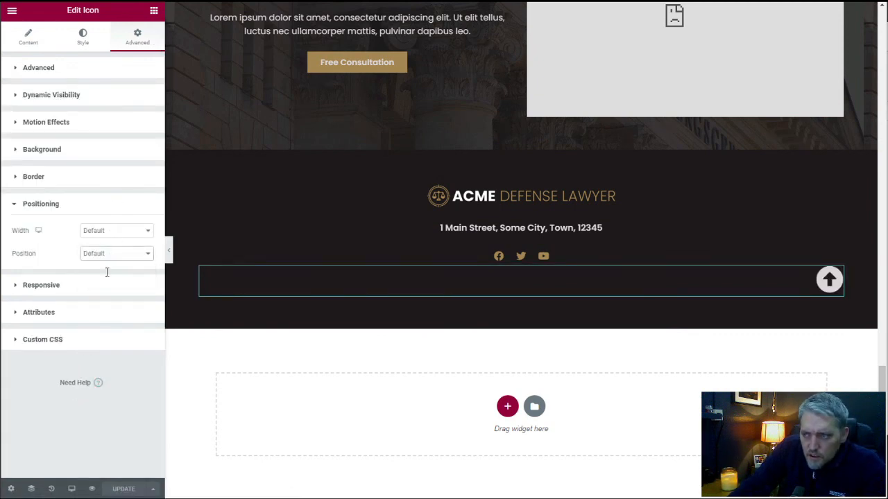
left_click(108, 324)
left_click(110, 348)
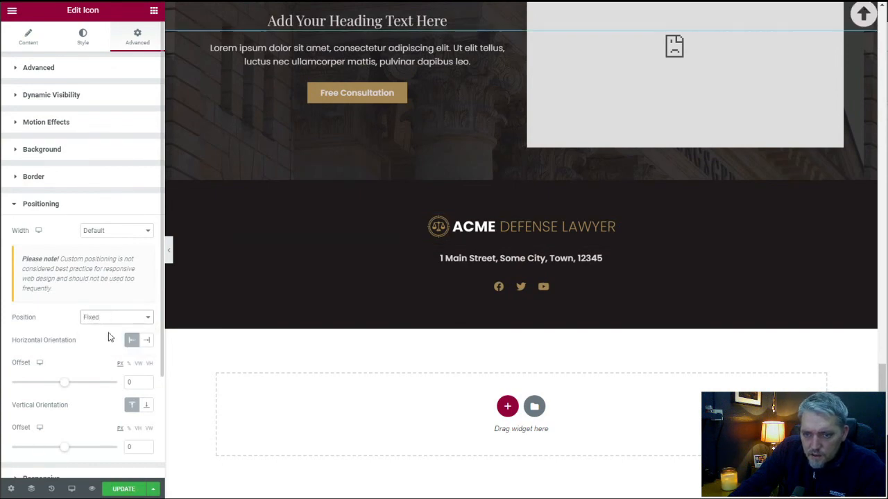
Set the fixed arrow icon's vertical orientation to bottom and save the page.
scroll(111, 330, "down", 3)
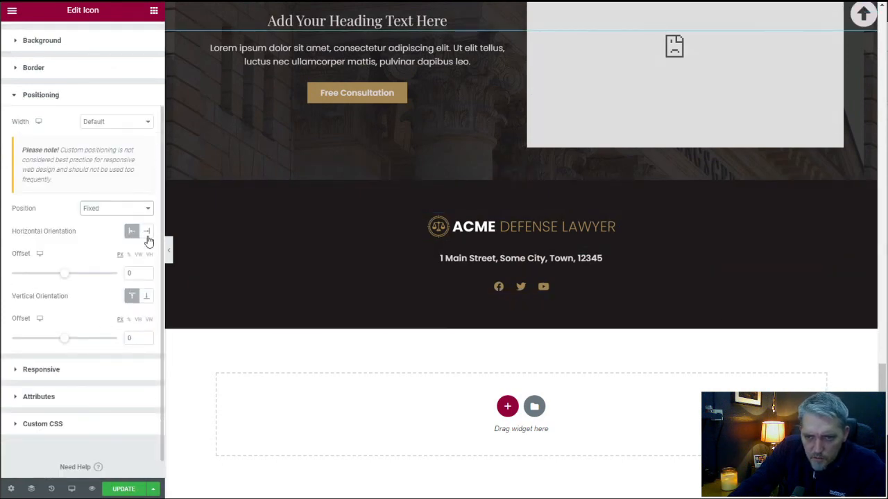
left_click(147, 297)
scroll(571, 309, "up", 6)
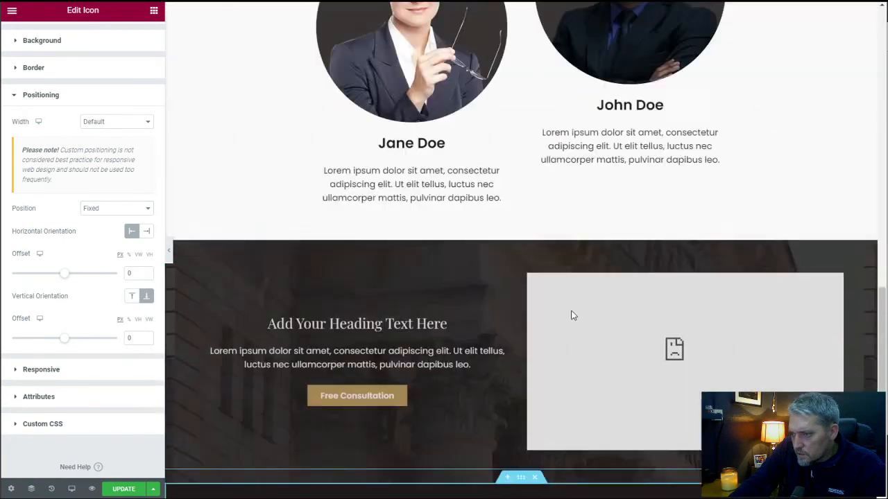
scroll(571, 316, "up", 5)
scroll(571, 309, "down", 9)
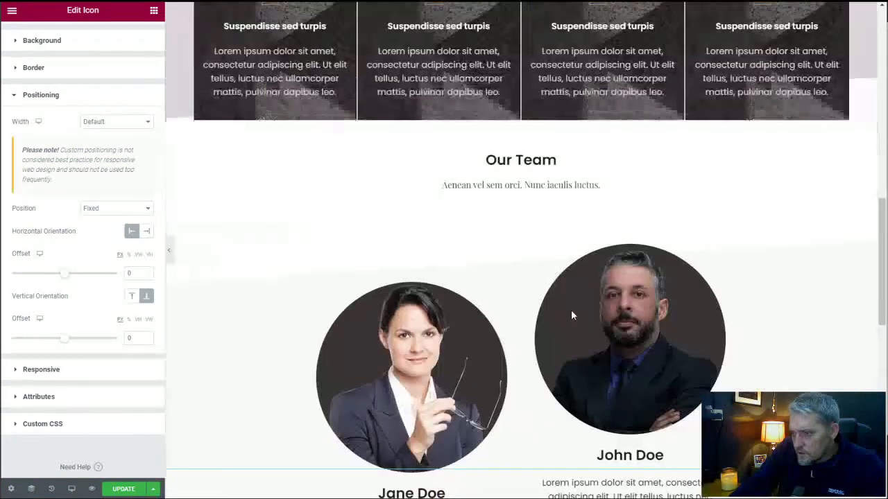
left_click(123, 489)
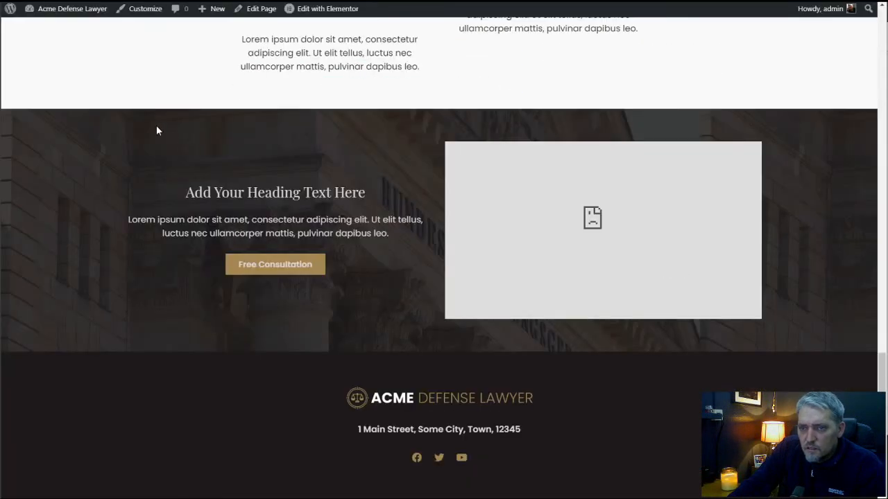
Switch to the live page, reload it and check the fixed arrow icon along the whole page.
right_click(135, 70)
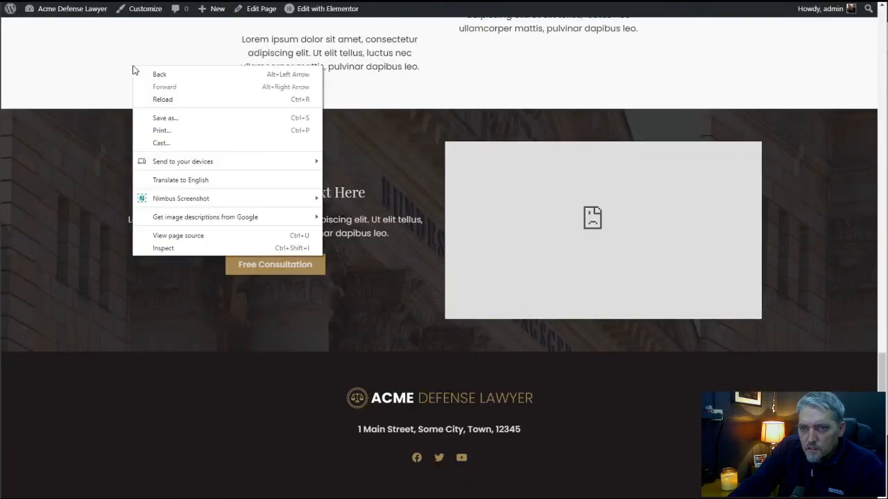
left_click(461, 86)
left_click_drag(881, 383, 860, 15)
key("F5")
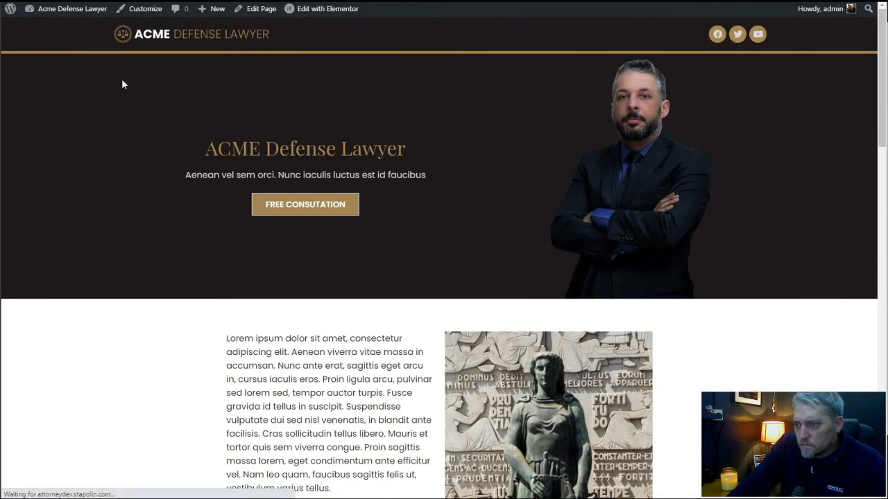
scroll(121, 78, "down", 8)
scroll(699, 287, "down", 9)
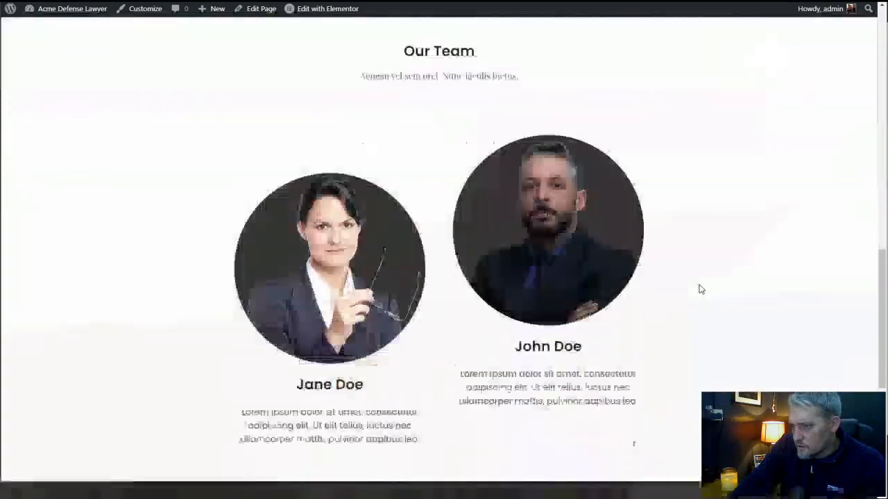
scroll(699, 290, "up", 4)
scroll(699, 289, "up", 3)
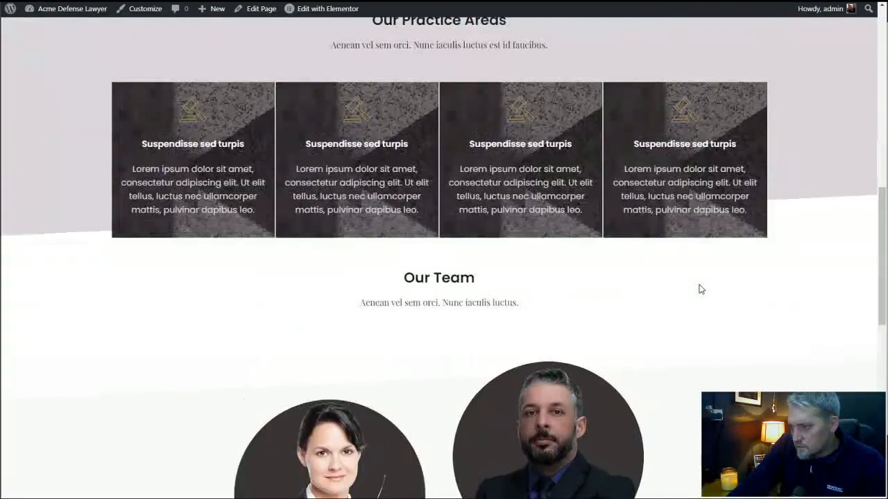
scroll(699, 290, "down", 8)
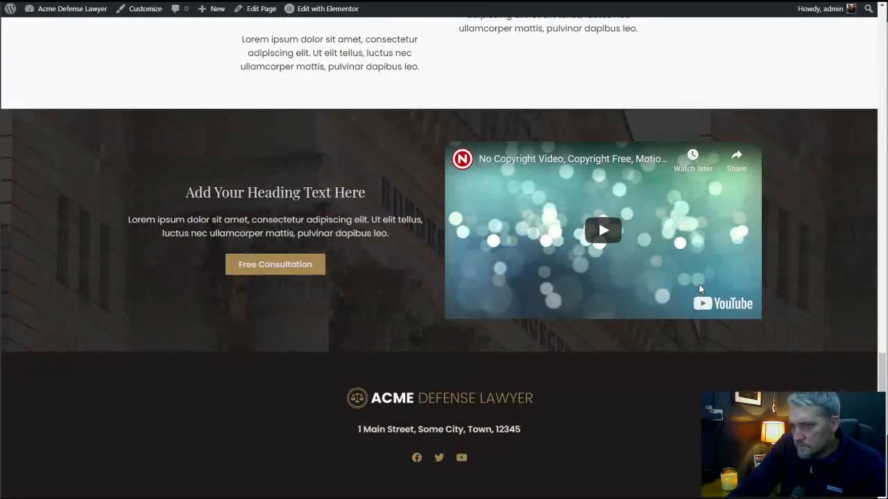
scroll(699, 289, "up", 3)
scroll(761, 283, "up", 15)
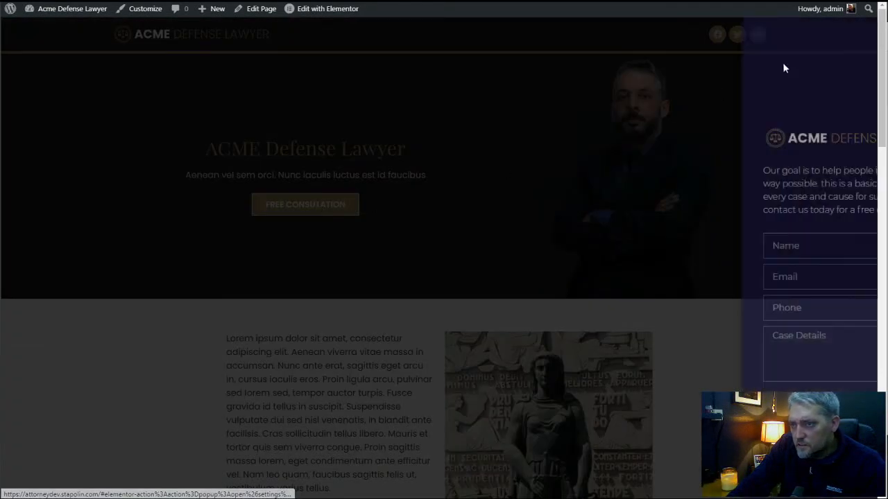
Dismiss the free consultation form popup and review the finished live page from the header down to the footer.
left_click(313, 224)
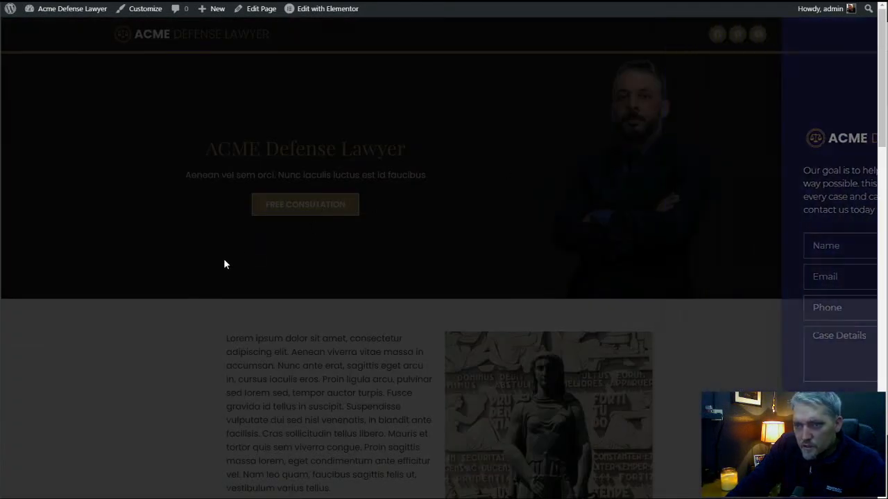
scroll(223, 260, "down", 8)
scroll(223, 264, "down", 9)
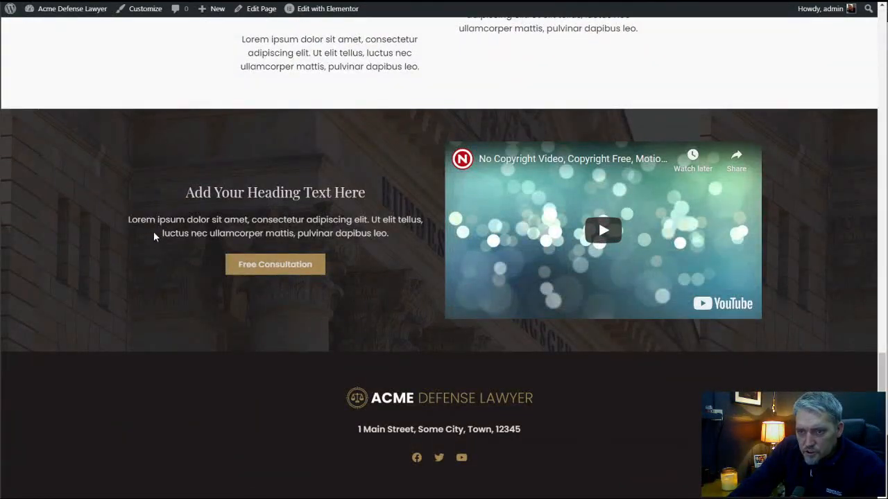
scroll(143, 235, "up", 8)
scroll(144, 234, "up", 10)
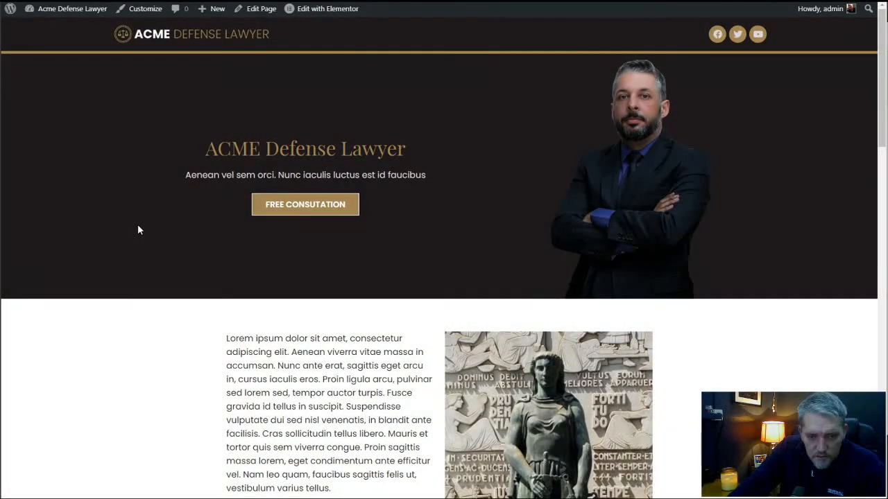
scroll(138, 225, "down", 15)
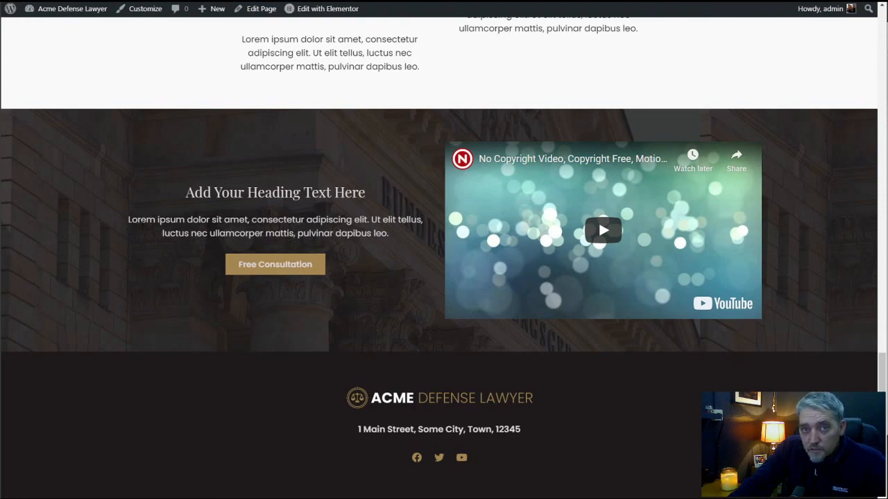
scroll(141, 229, "up", 6)
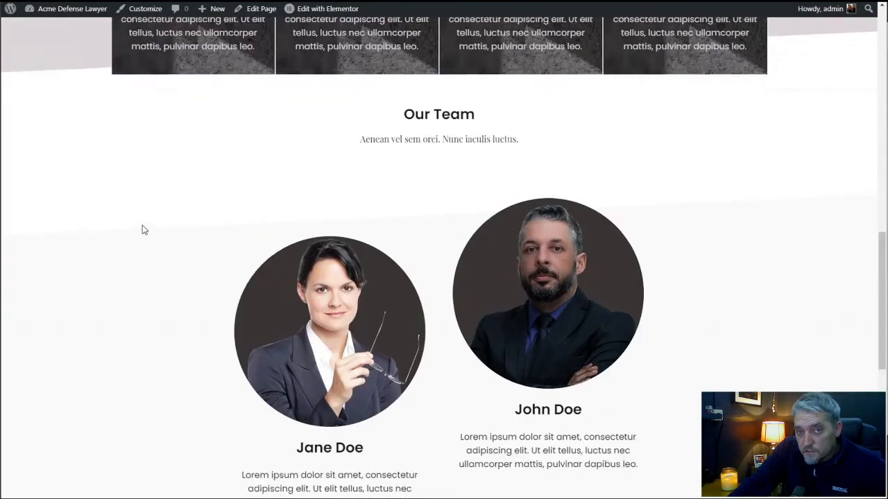
scroll(143, 230, "up", 4)
scroll(143, 229, "up", 8)
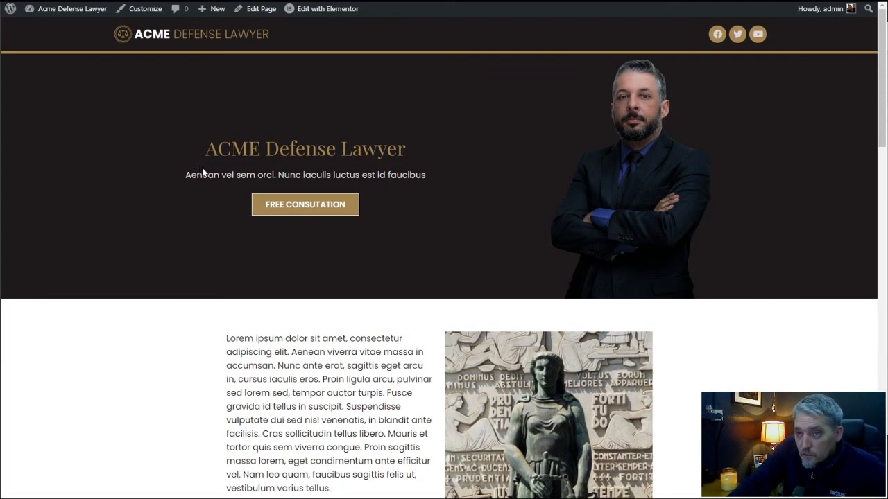
scroll(202, 177, "down", 4)
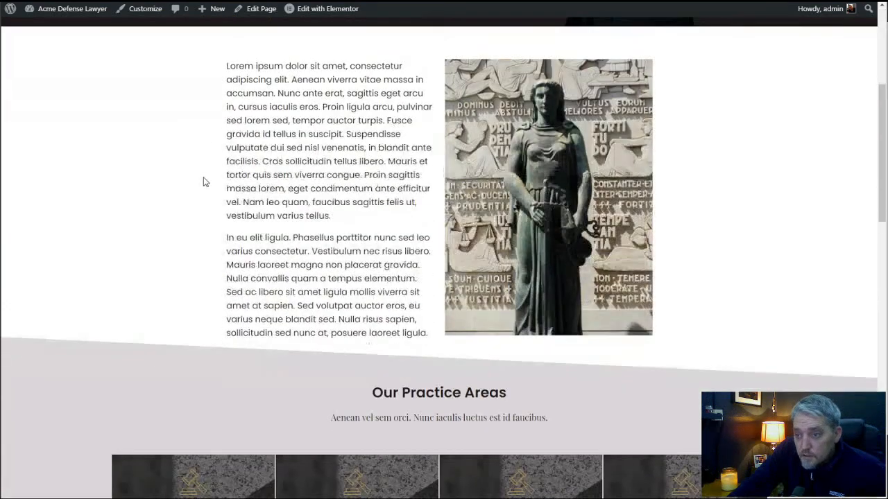
scroll(203, 177, "up", 4)
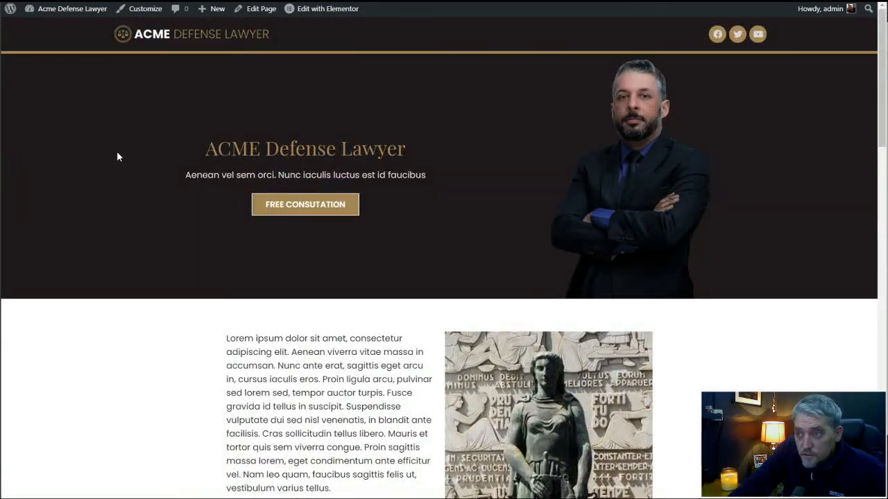
scroll(71, 298, "down", 6)
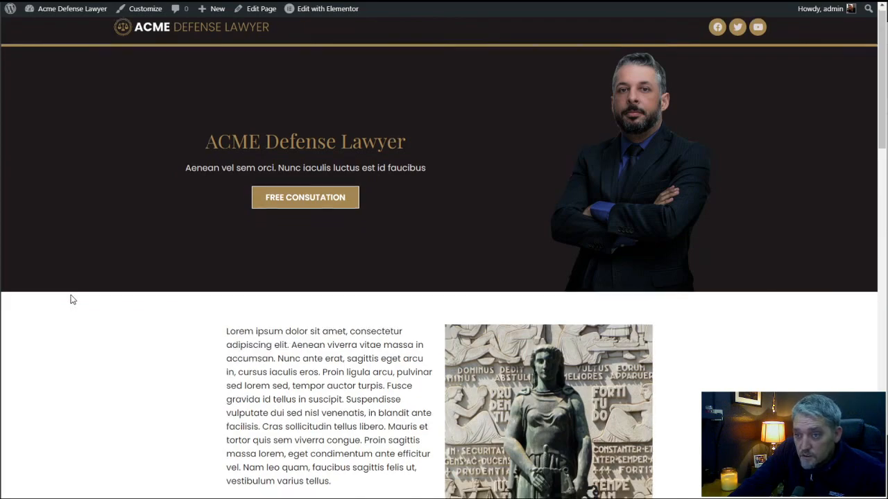
scroll(71, 299, "down", 10)
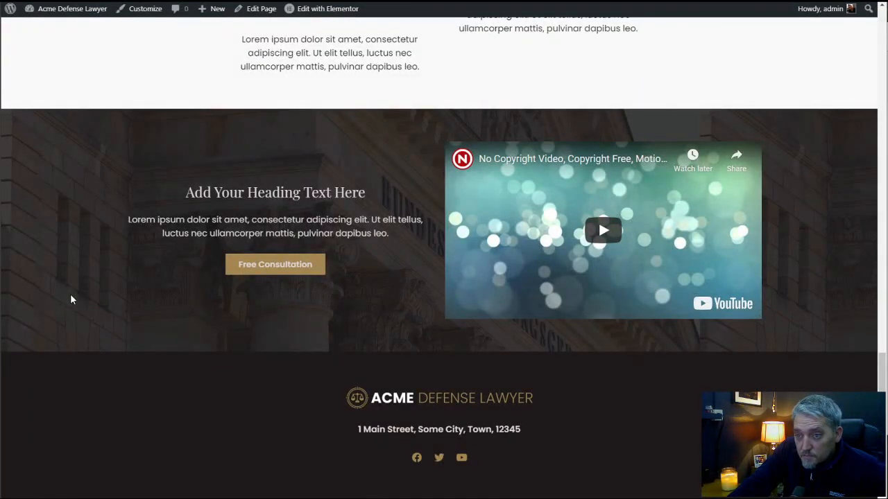
scroll(71, 300, "up", 10)
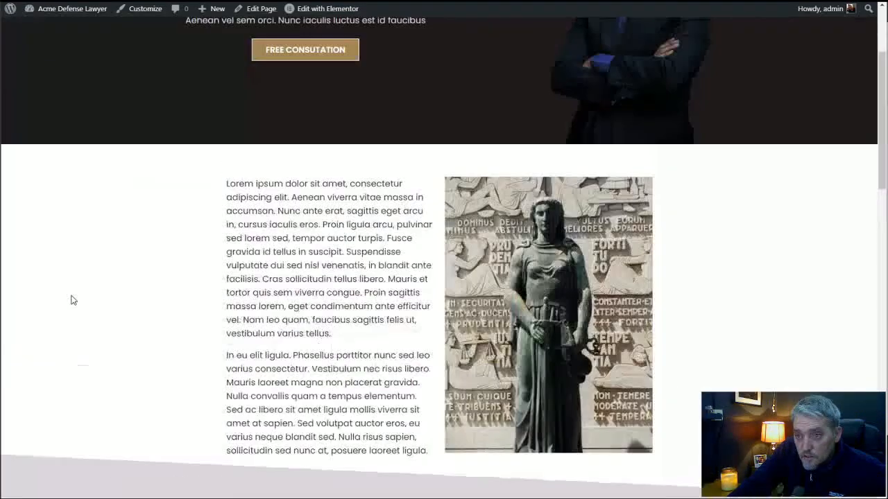
scroll(71, 300, "up", 3)
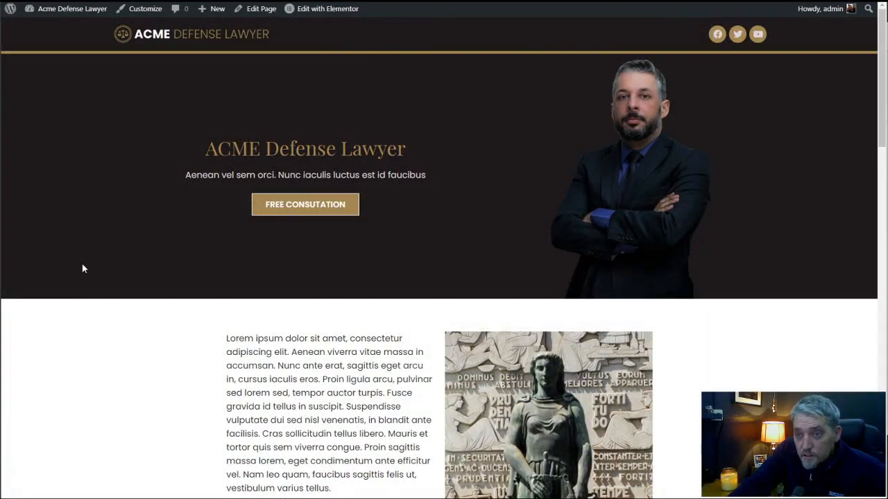